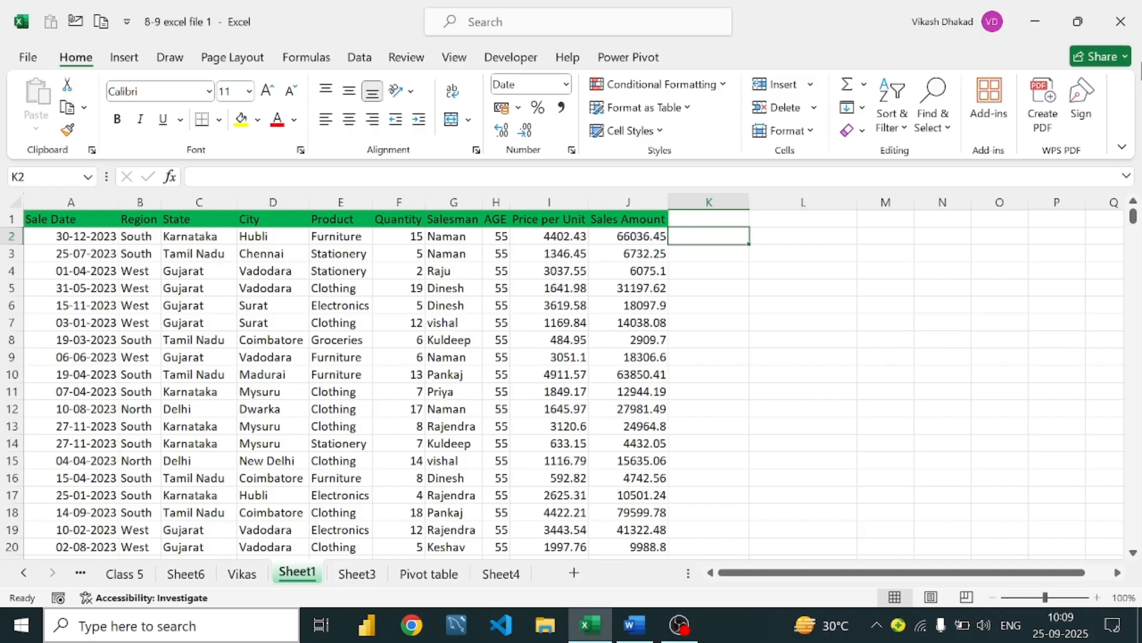
# Close the current workbook and open Excel practice 1 at its Vlookup sheet
pyautogui.click(1121, 22)
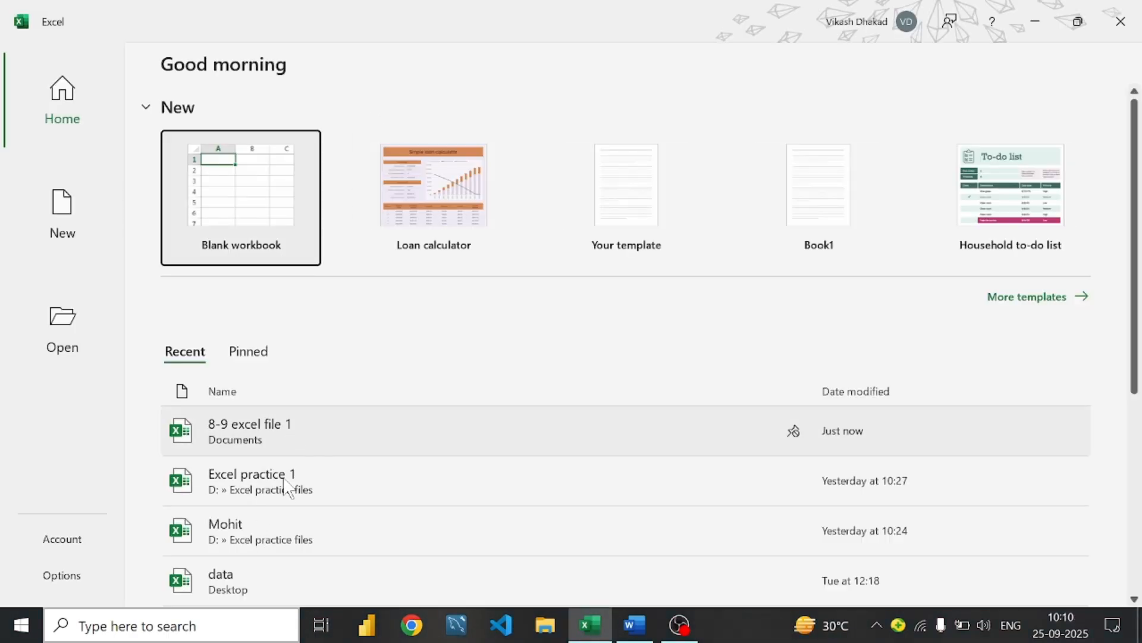
pyautogui.click(343, 484)
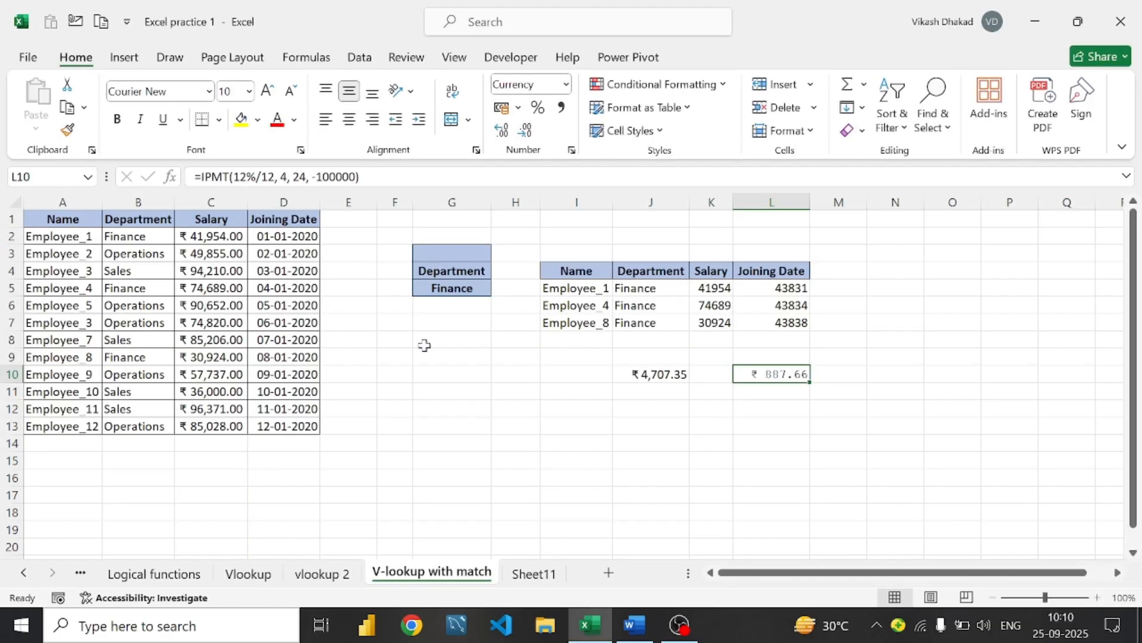
pyautogui.click(252, 574)
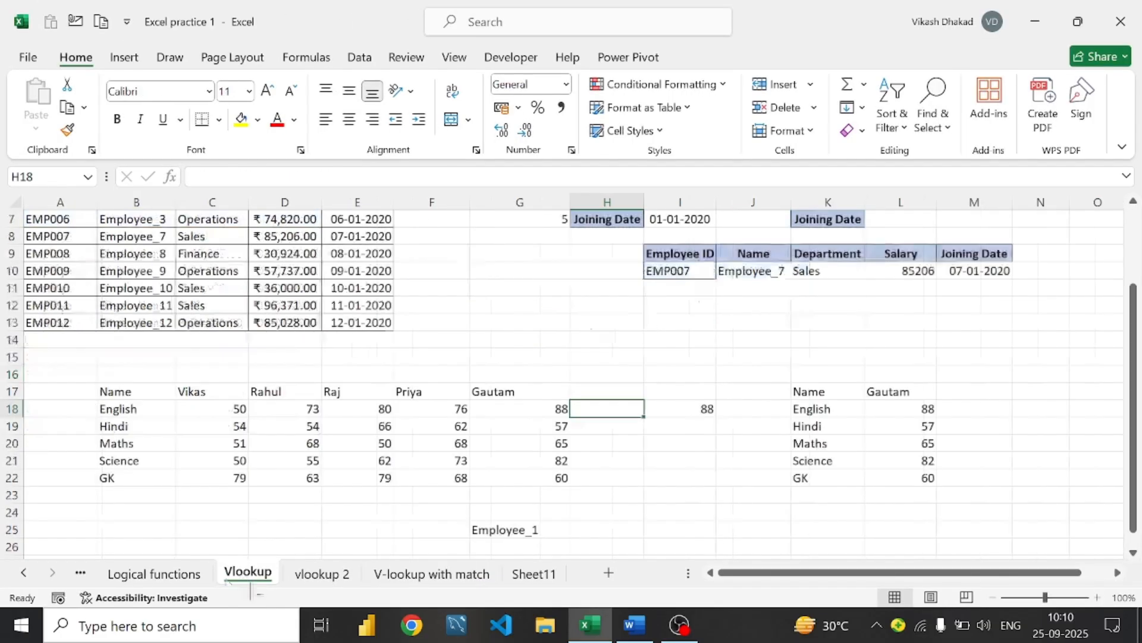
# Examine the tables on the Vlookup and Logical functions sheets and look through the workbook's earlier sheet names
pyautogui.scroll(2, 459, 298)
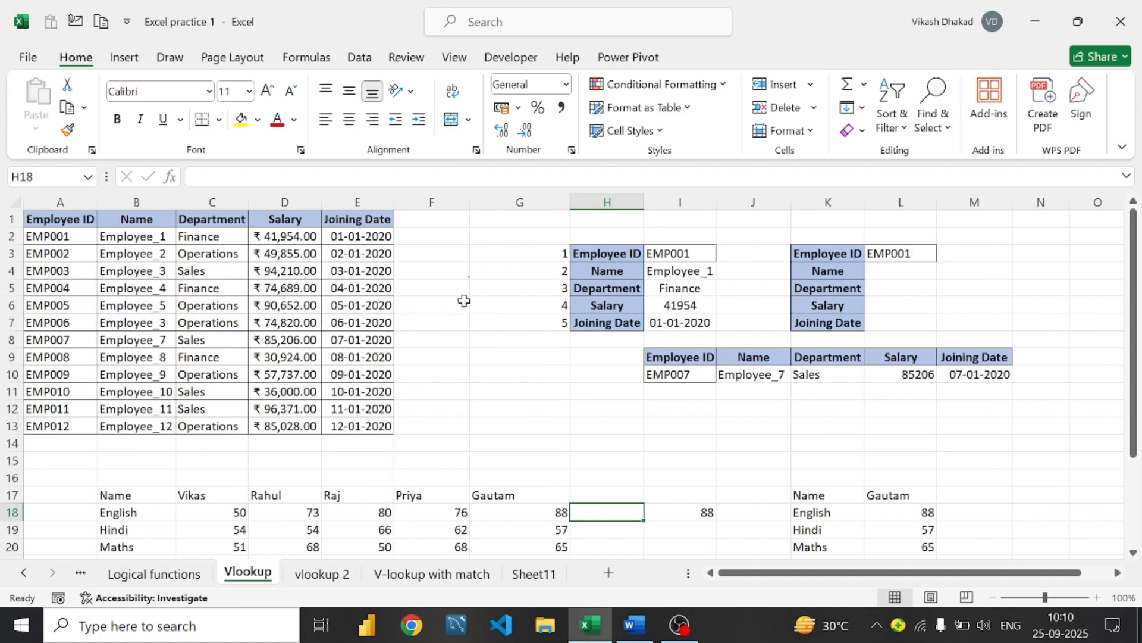
pyautogui.scroll(-2, 464, 301)
pyautogui.scroll(2, 464, 301)
pyautogui.click(53, 237)
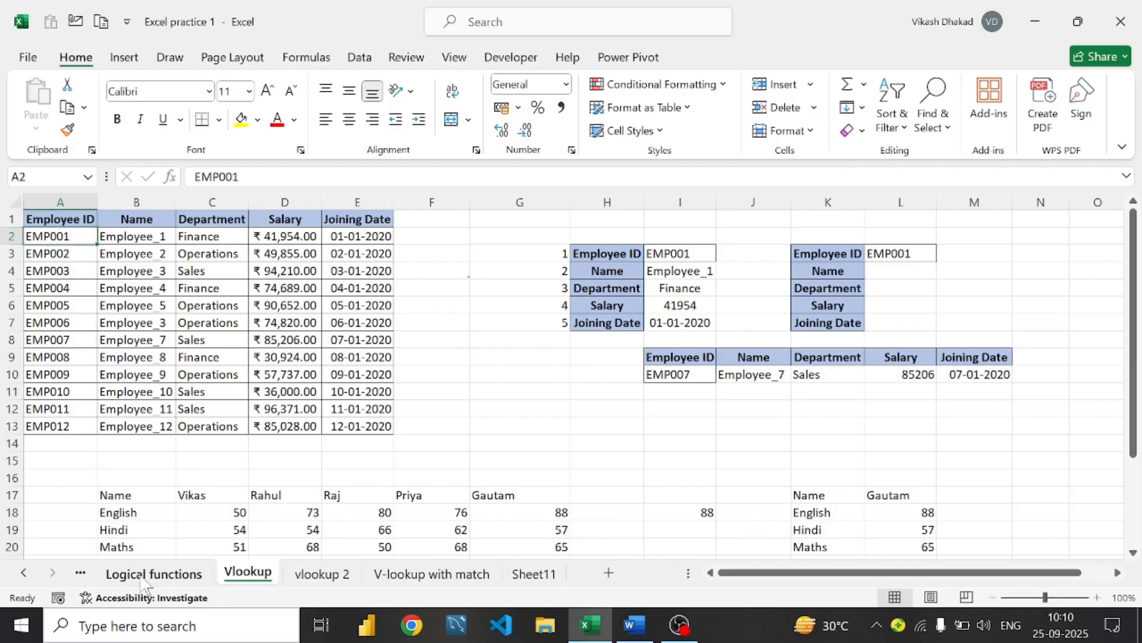
pyautogui.click(318, 575)
pyautogui.click(149, 574)
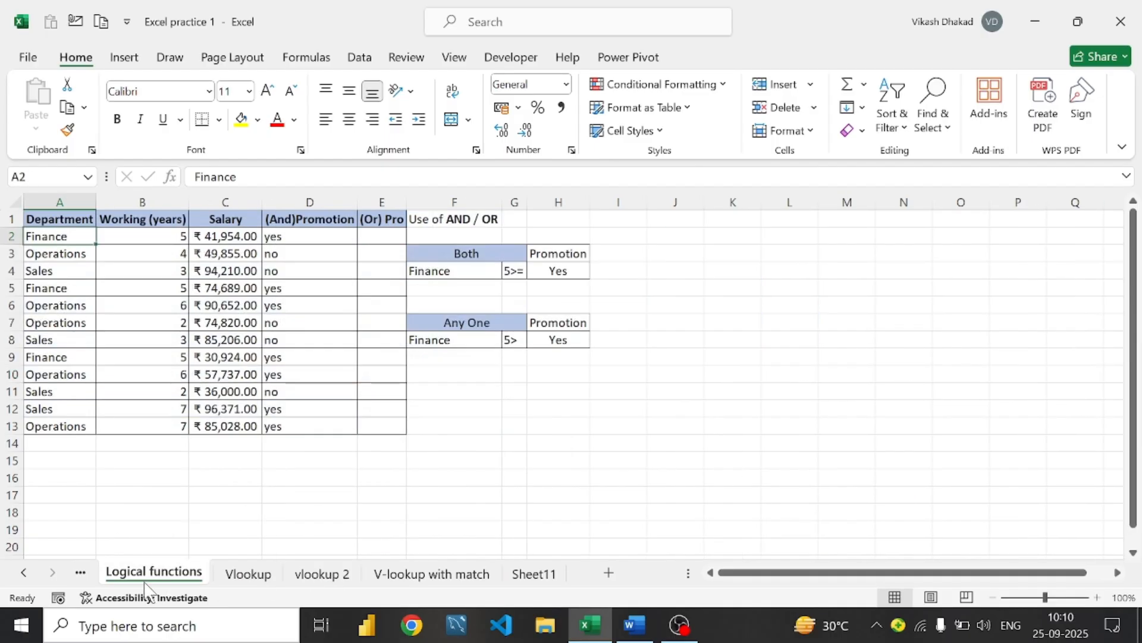
pyautogui.click(25, 573)
pyautogui.click(25, 573)
pyautogui.click(25, 573)
pyautogui.click(25, 573)
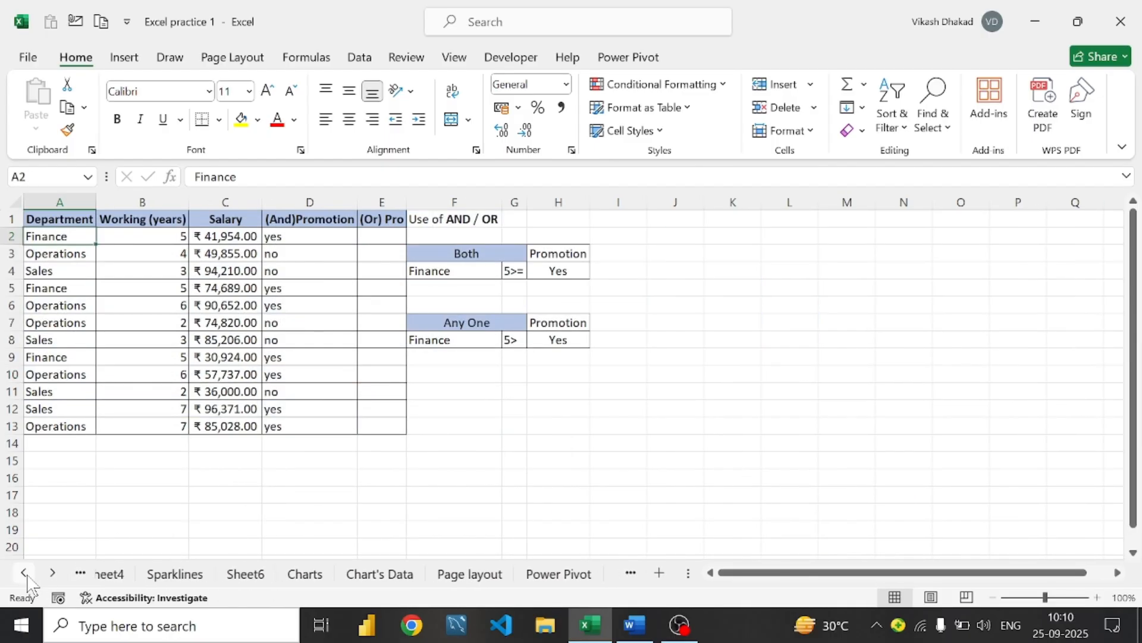
pyautogui.click(25, 573)
pyautogui.click(25, 573)
pyautogui.click(25, 573)
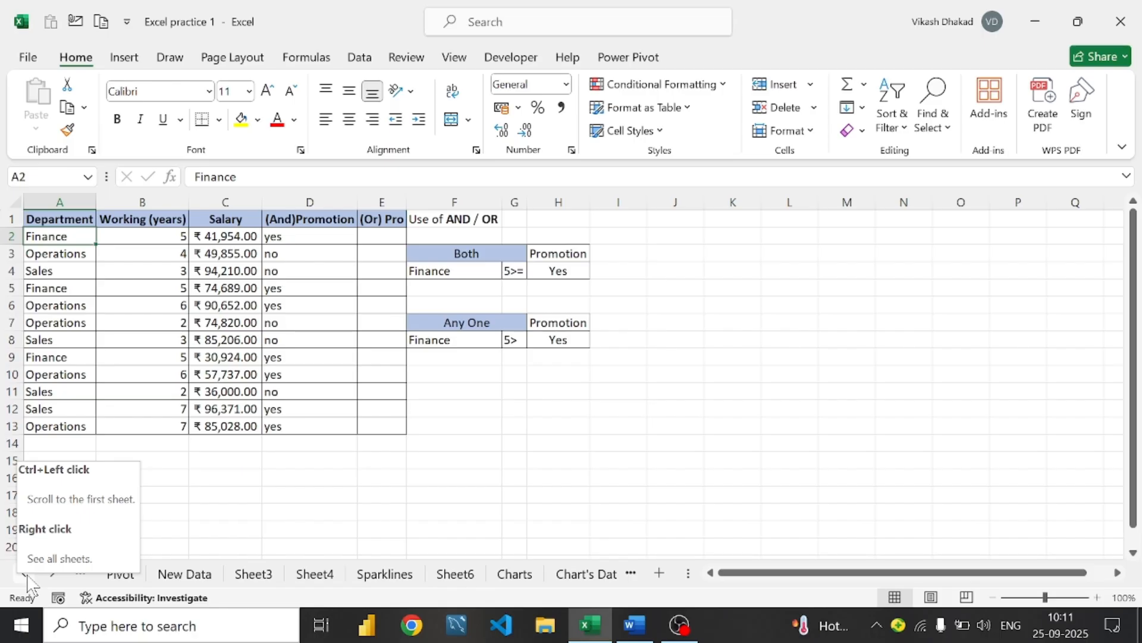
pyautogui.click(674, 260)
pyautogui.moveTo(675, 260)
pyautogui.mouseDown()
pyautogui.moveTo(703, 329)
pyautogui.moveTo(709, 433)
pyautogui.moveTo(704, 349)
pyautogui.moveTo(665, 241)
pyautogui.moveTo(680, 253)
pyautogui.mouseUp()
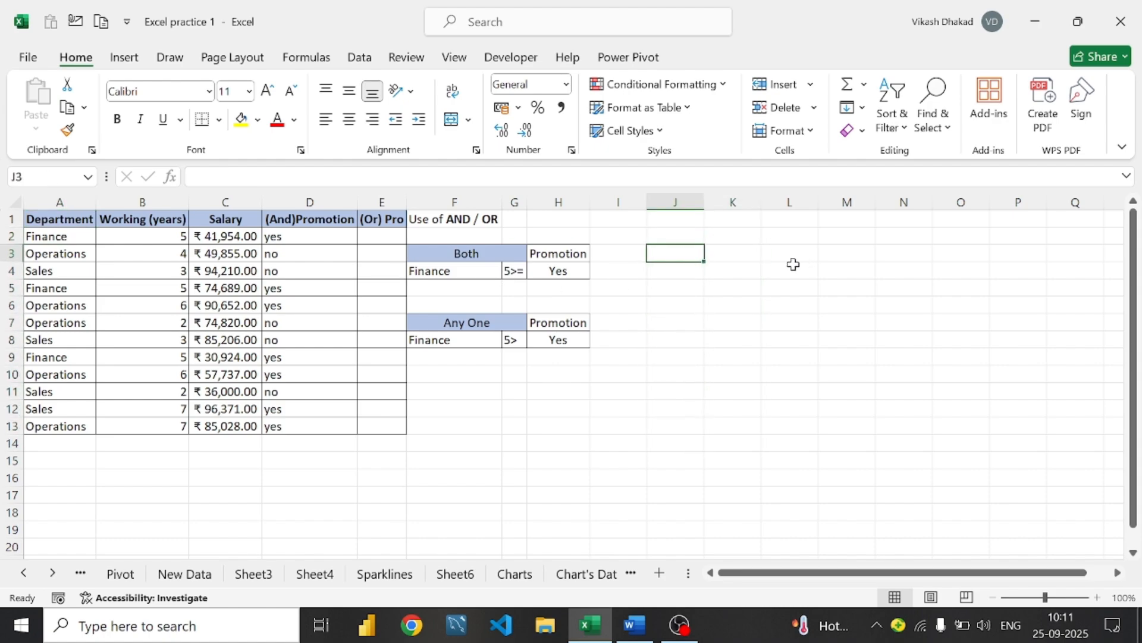
pyautogui.click(675, 272)
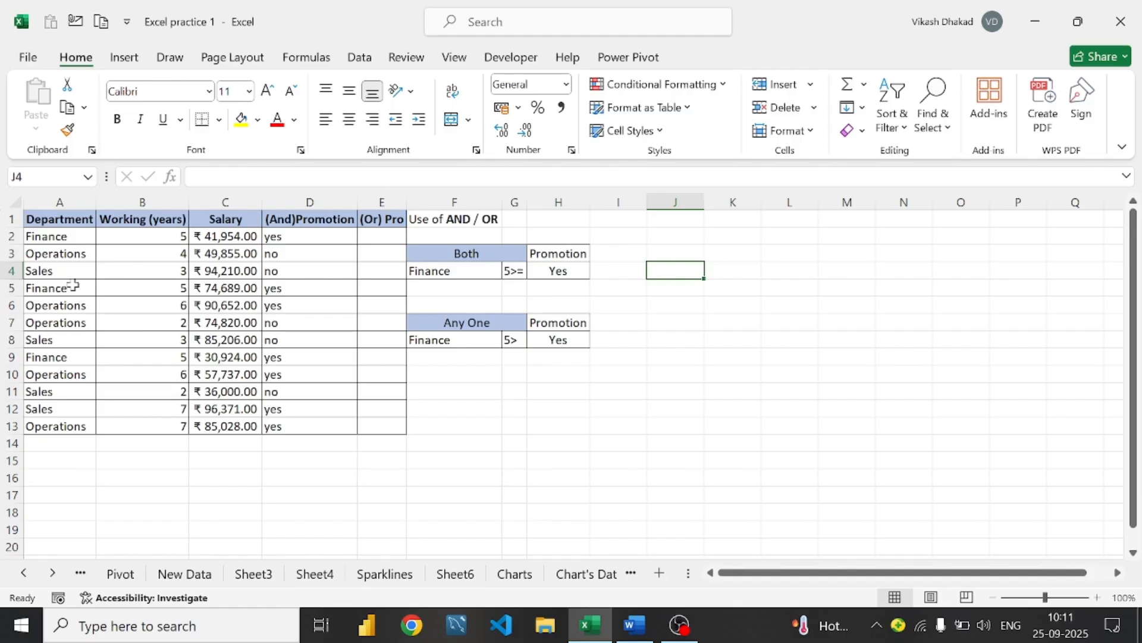
pyautogui.click(65, 237)
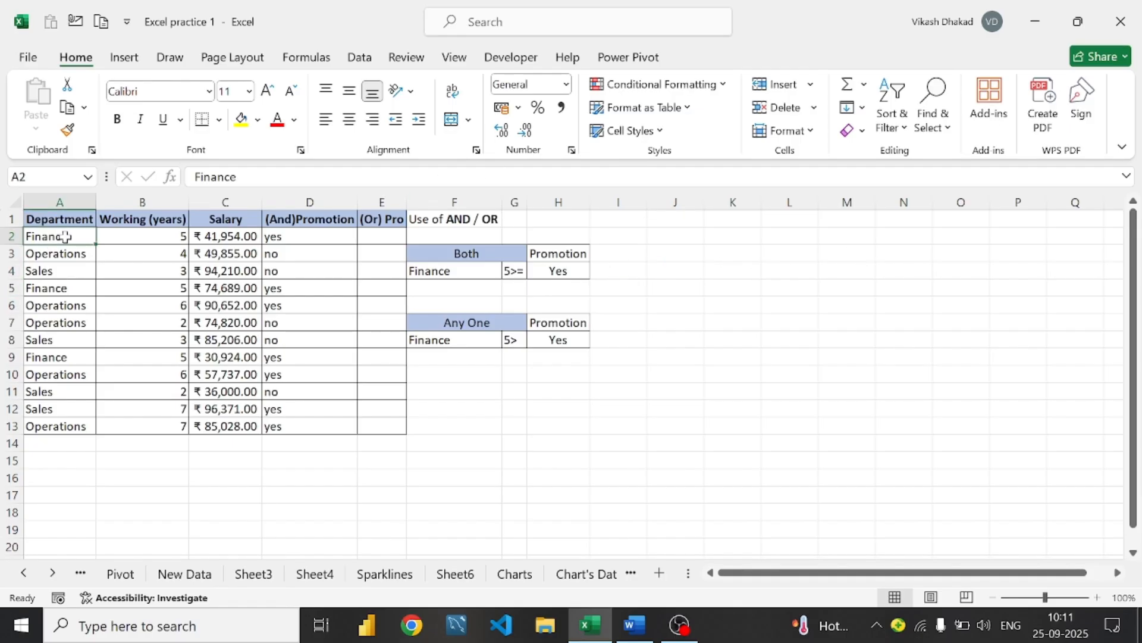
pyautogui.scroll(-3, 184, 469)
pyautogui.scroll(3, 184, 469)
# Look through the Pivot, New Data, Sheet3, Sheet4 and Sparklines sheets, including the column headings in New Data
pyautogui.click(120, 575)
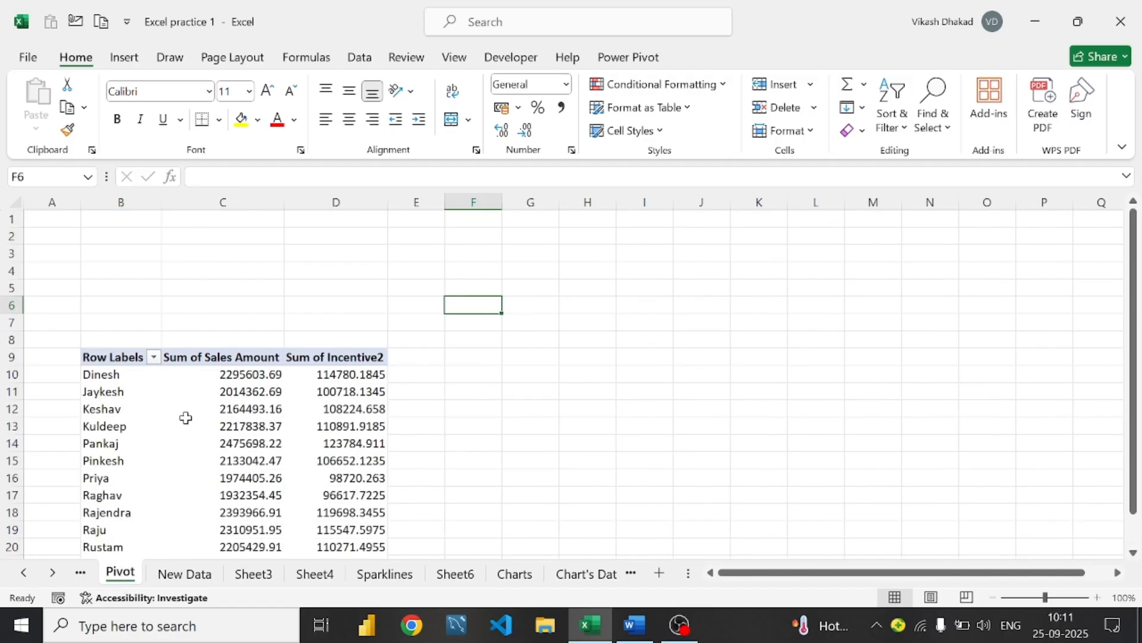
pyautogui.scroll(-2, 178, 417)
pyautogui.click(185, 577)
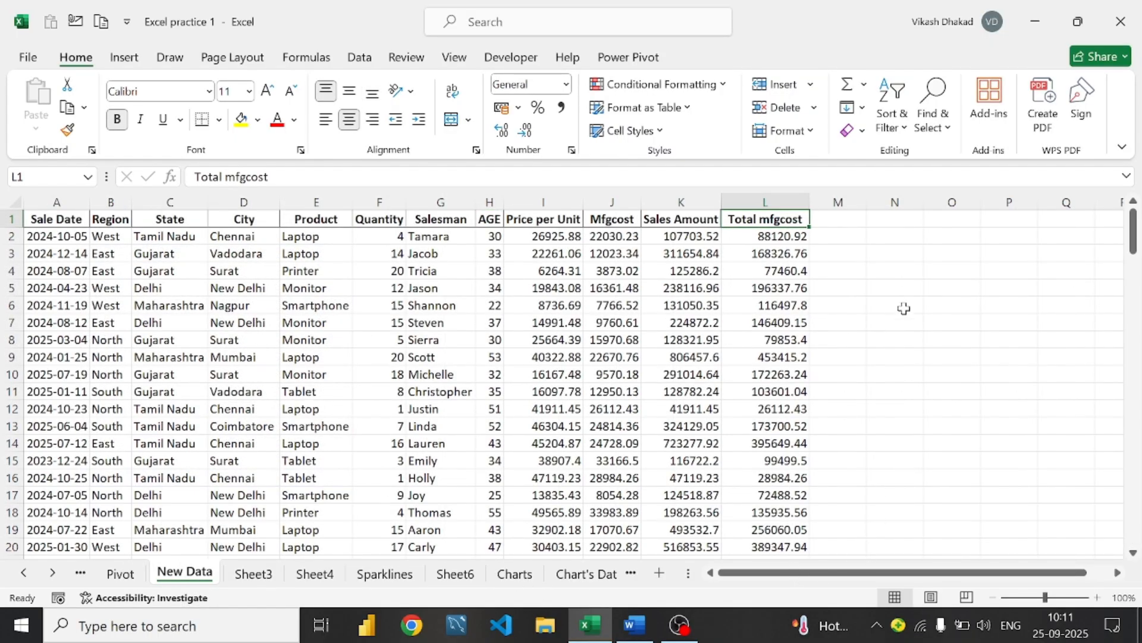
pyautogui.click(52, 220)
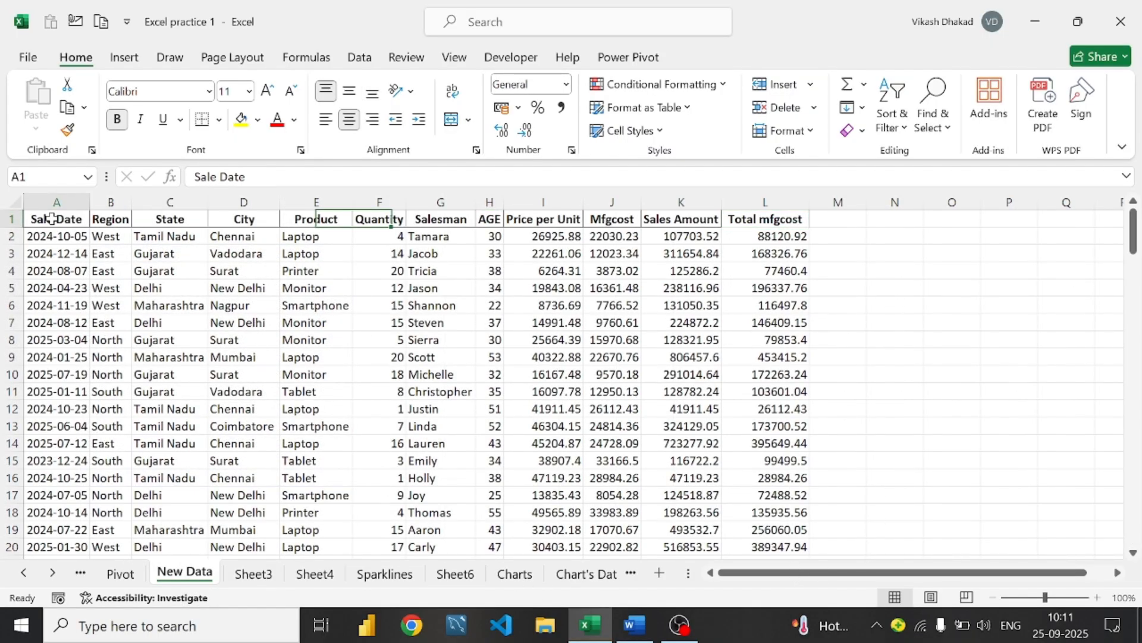
pyautogui.click(225, 220)
pyautogui.click(321, 220)
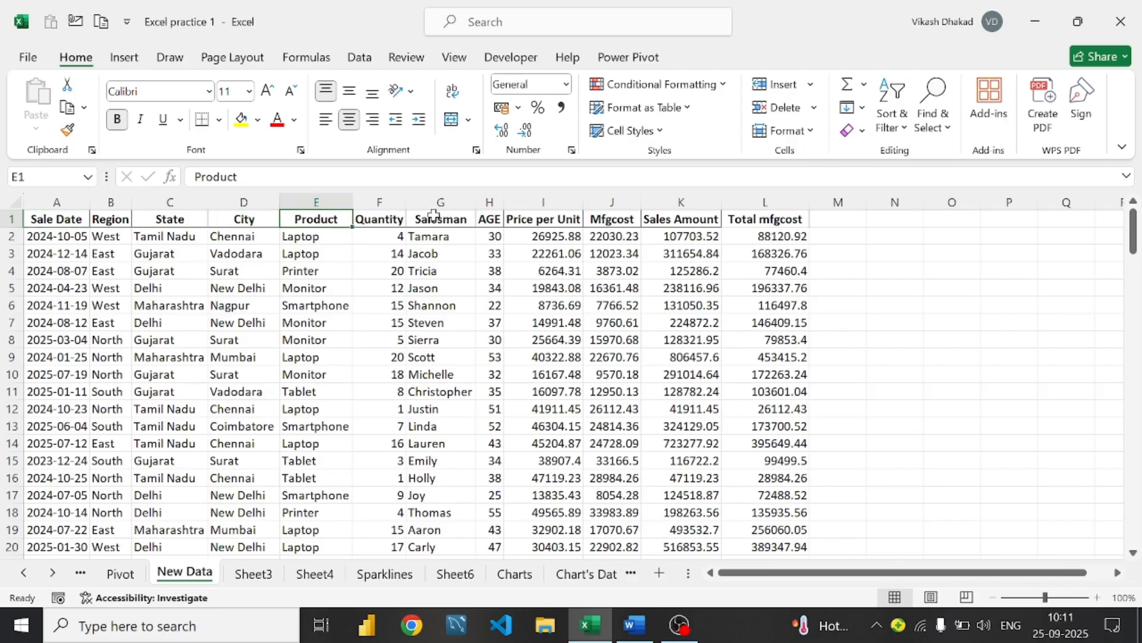
pyautogui.click(390, 221)
pyautogui.click(231, 237)
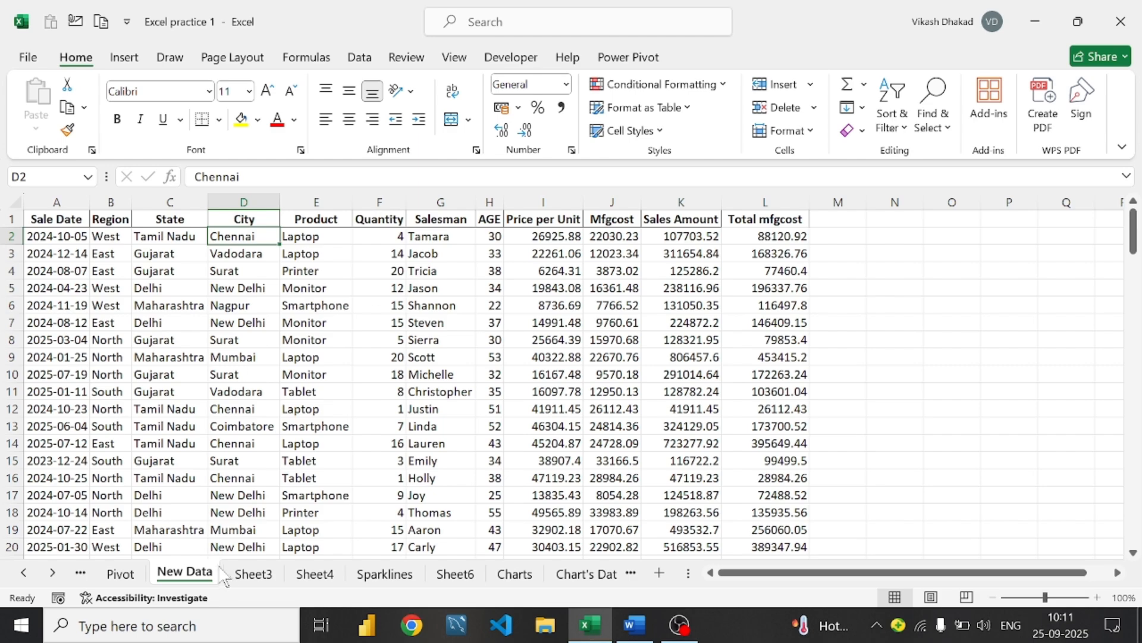
pyautogui.click(244, 575)
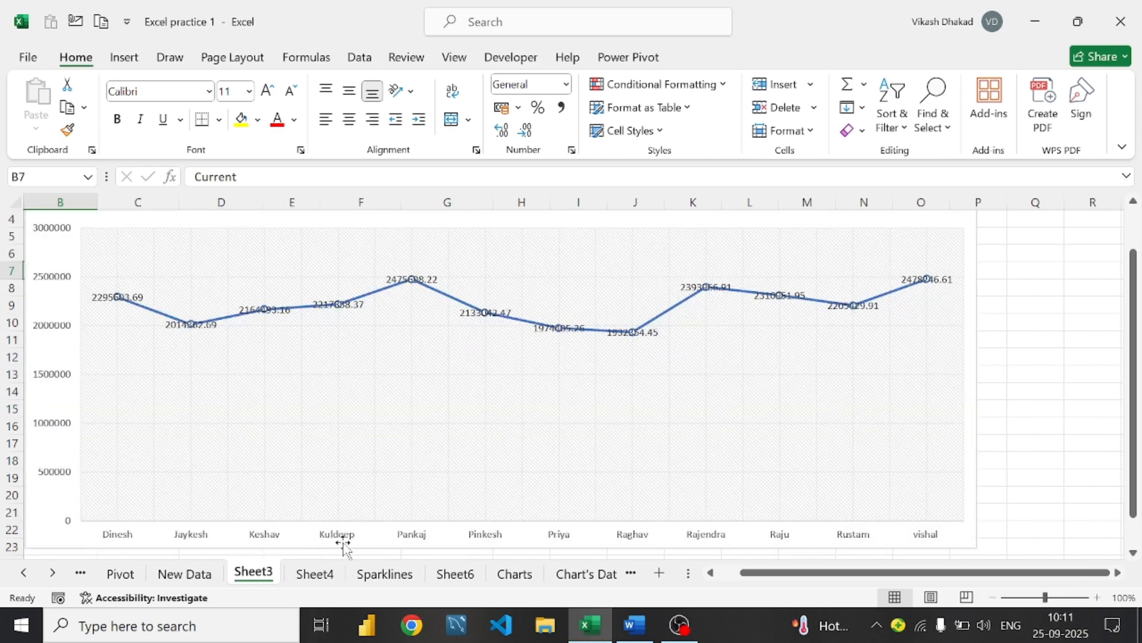
pyautogui.click(340, 577)
pyautogui.click(384, 575)
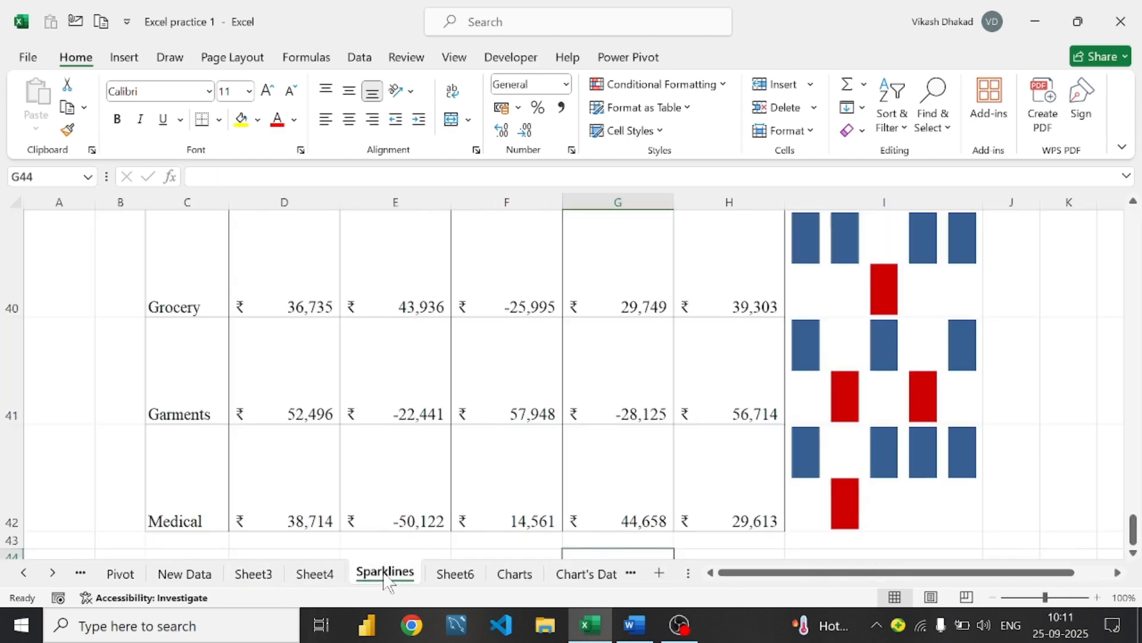
# Return to the Vlookup sheet
pyautogui.click(52, 572)
pyautogui.click(52, 572)
pyautogui.click(52, 572)
pyautogui.click(53, 572)
pyautogui.click(52, 573)
pyautogui.click(52, 572)
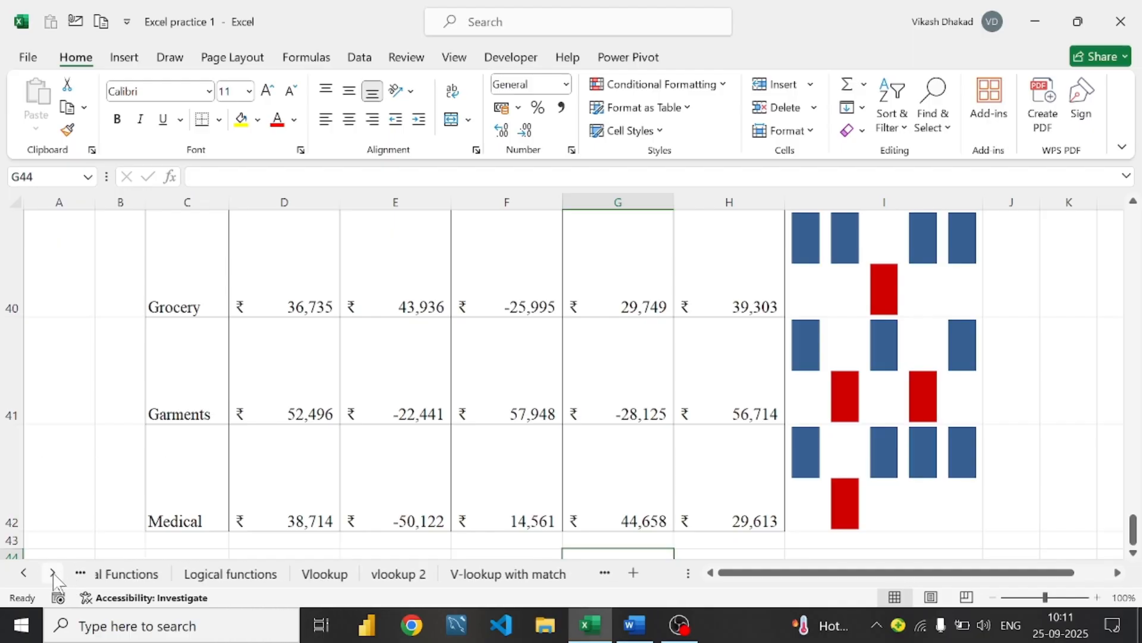
pyautogui.click(53, 572)
pyautogui.click(267, 576)
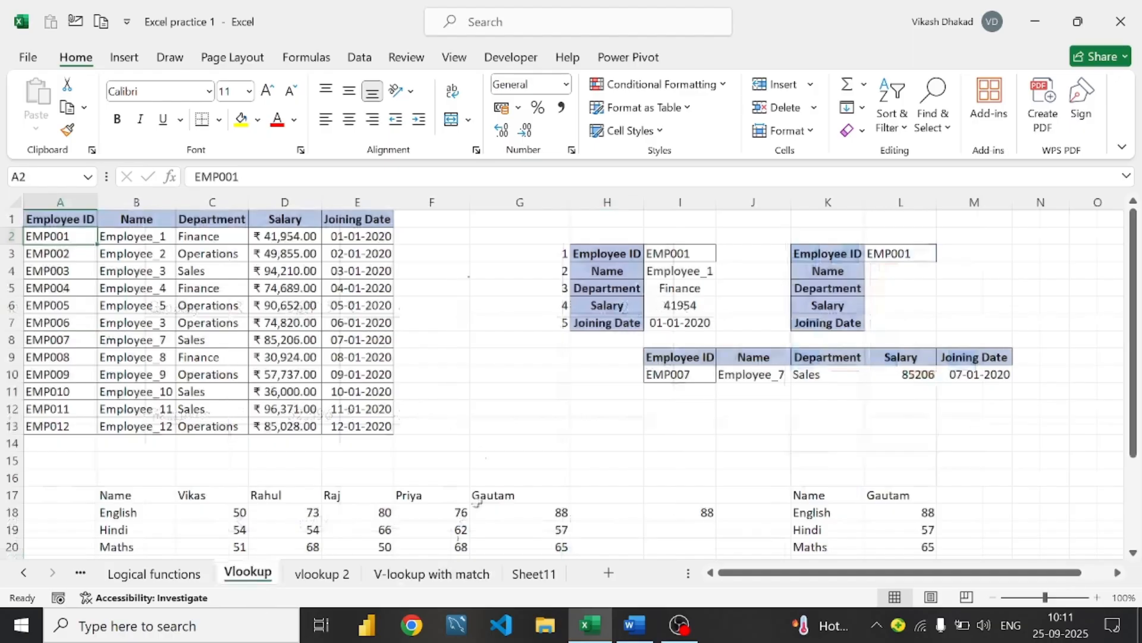
# Clear the column numbers in G3:G7 and the lookup entries in I3:I7 and I10:M10, keeping the headings
pyautogui.moveTo(555, 254); pyautogui.dragTo(556, 330)
pyautogui.press('Delete')
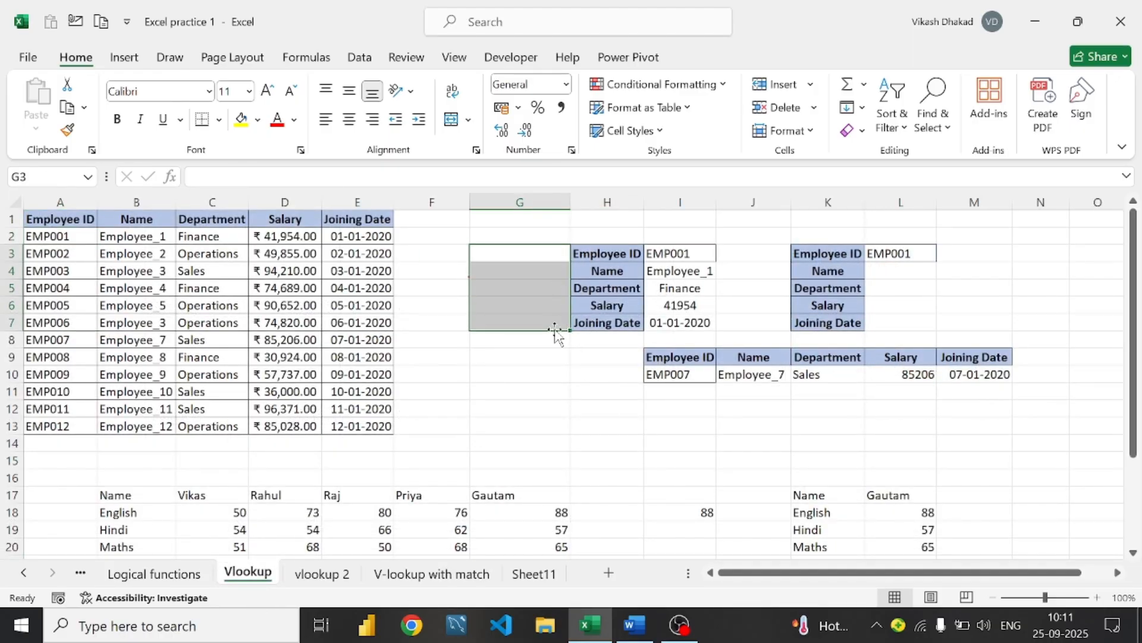
pyautogui.click(680, 247)
pyautogui.moveTo(681, 246); pyautogui.dragTo(684, 326)
pyautogui.press('Delete')
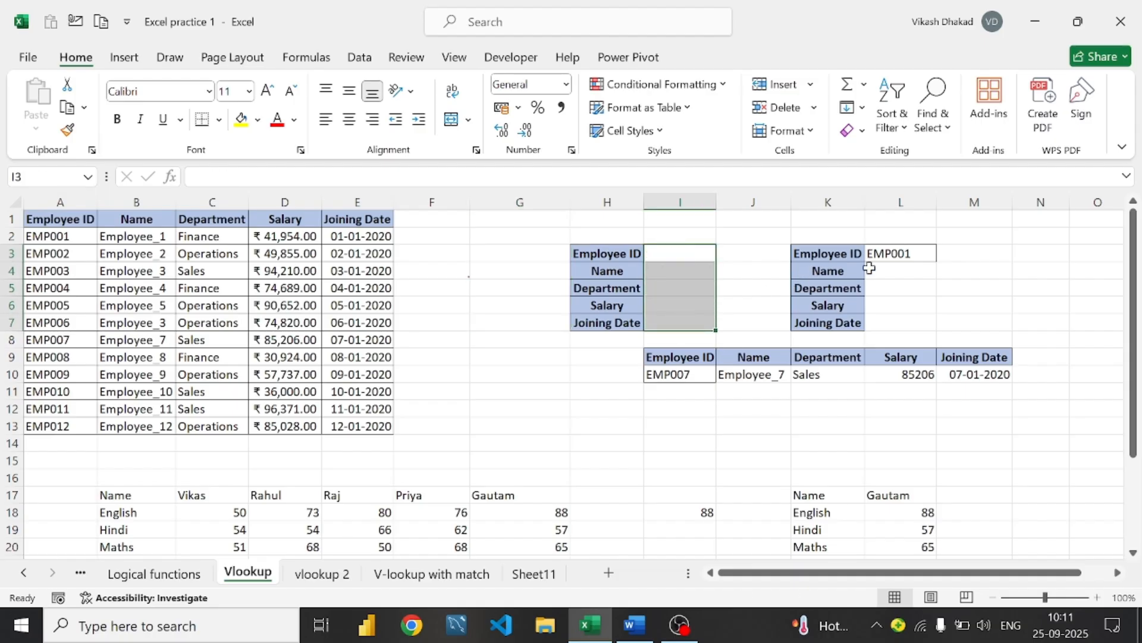
pyautogui.moveTo(672, 373); pyautogui.dragTo(989, 369)
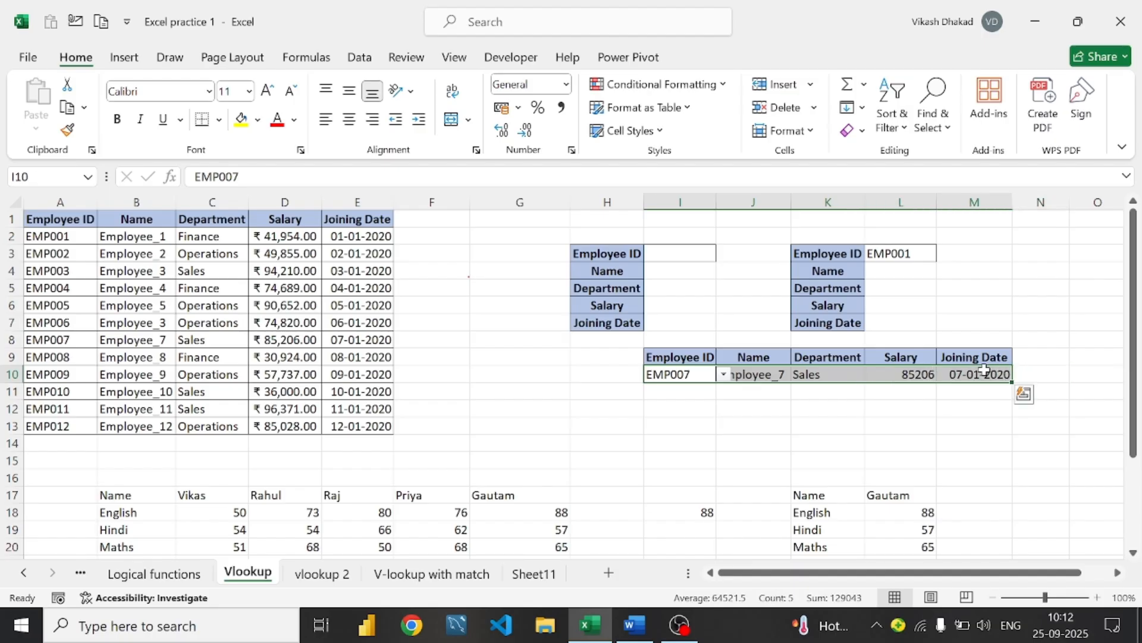
pyautogui.press('Delete')
# Delete the contents of the marks table in B17:G22 and of its lookup table in K17:L22
pyautogui.scroll(-3, 478, 427)
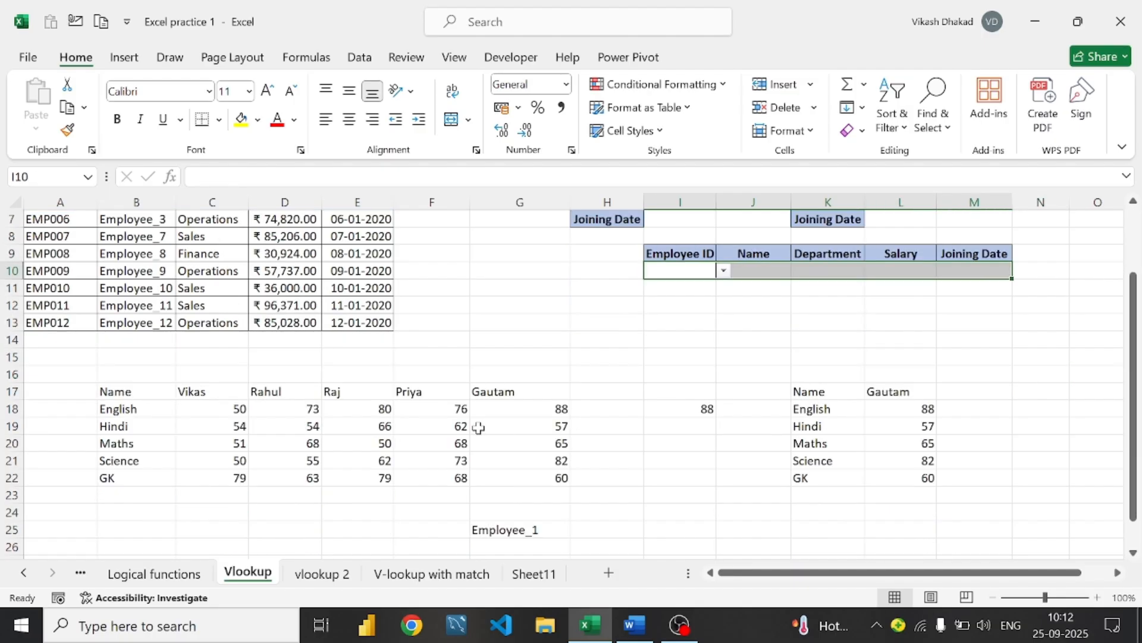
pyautogui.moveTo(109, 339); pyautogui.dragTo(572, 431)
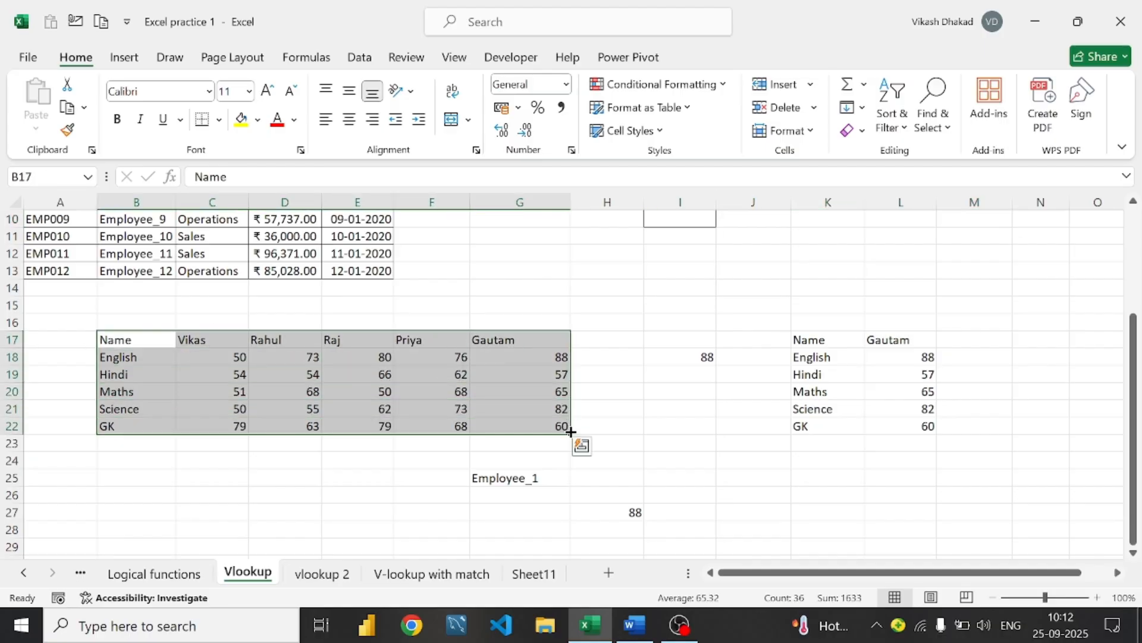
pyautogui.press('Delete')
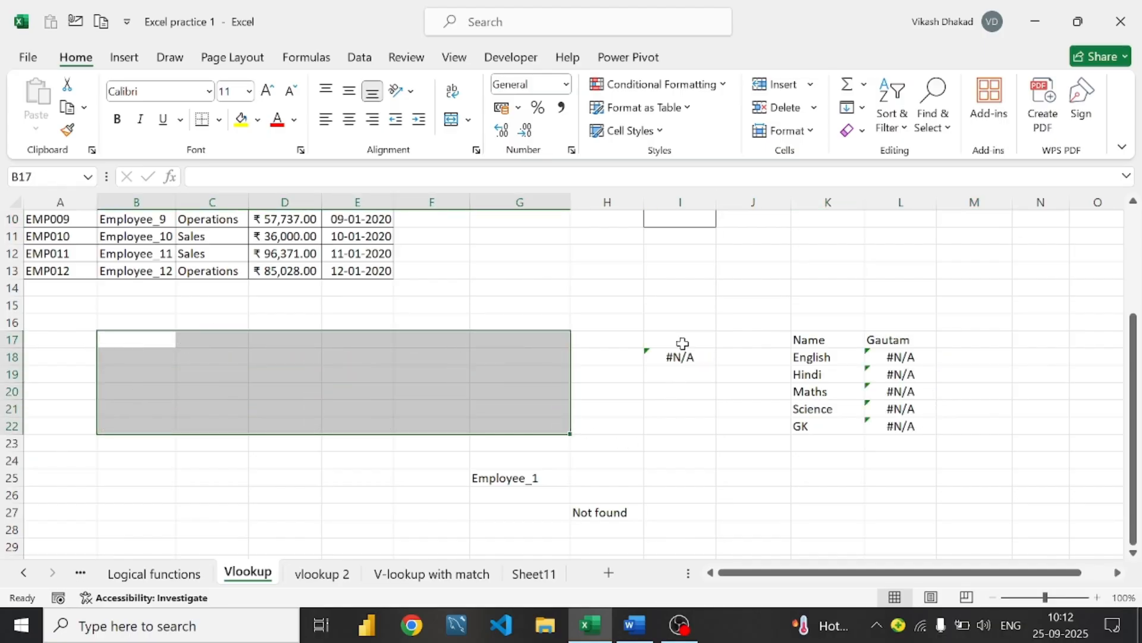
pyautogui.click(836, 339)
pyautogui.moveTo(836, 340); pyautogui.dragTo(903, 426)
pyautogui.press('Delete')
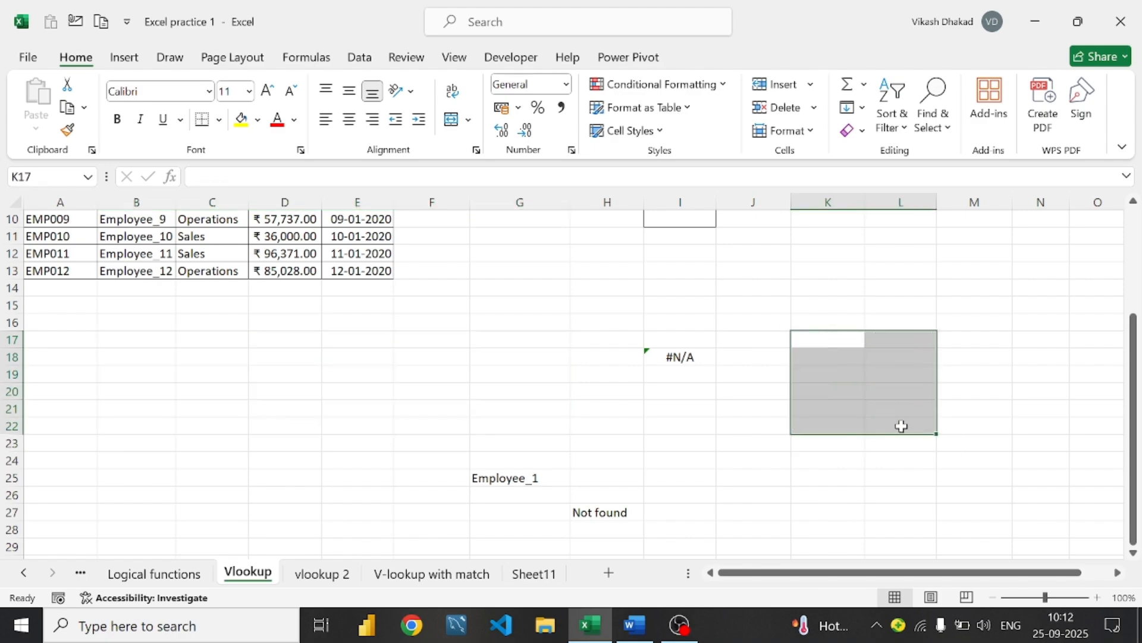
# Delete the leftover lookup formulas in cells I18, G25 and H27
pyautogui.click(676, 358)
pyautogui.press('Delete')
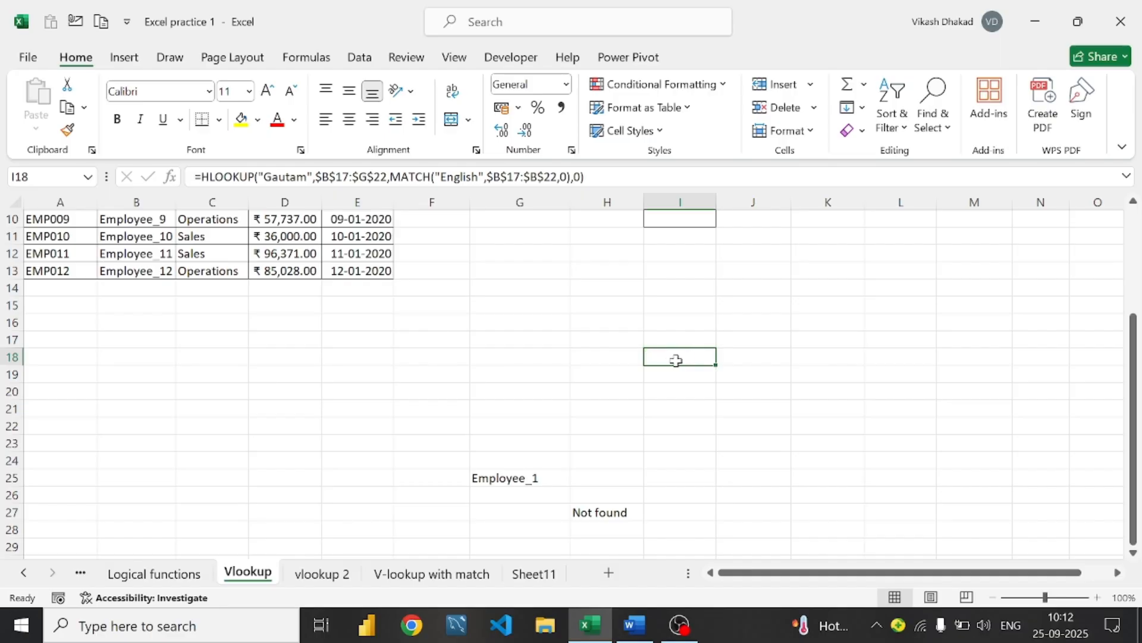
pyautogui.click(476, 480)
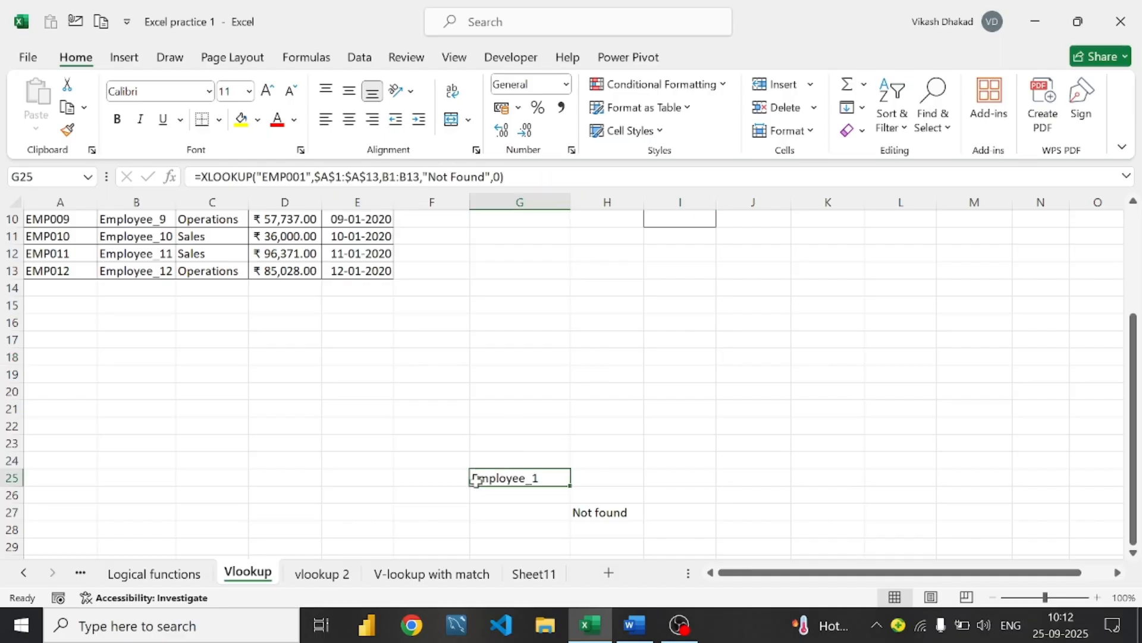
pyautogui.press('Delete')
pyautogui.click(614, 522)
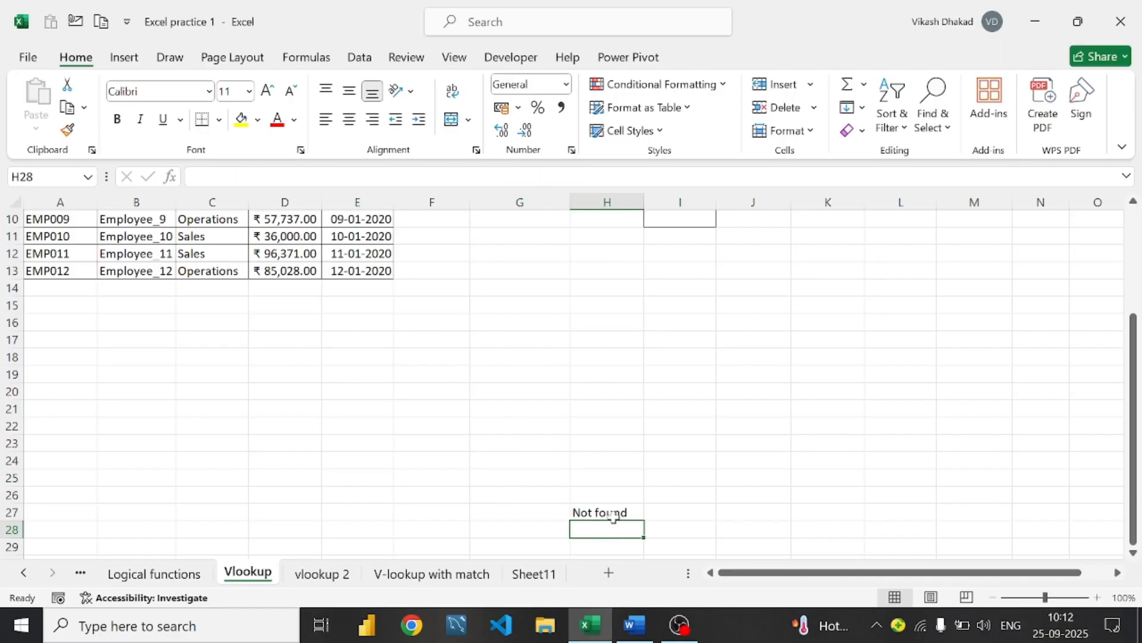
pyautogui.click(608, 515)
pyautogui.press('Delete')
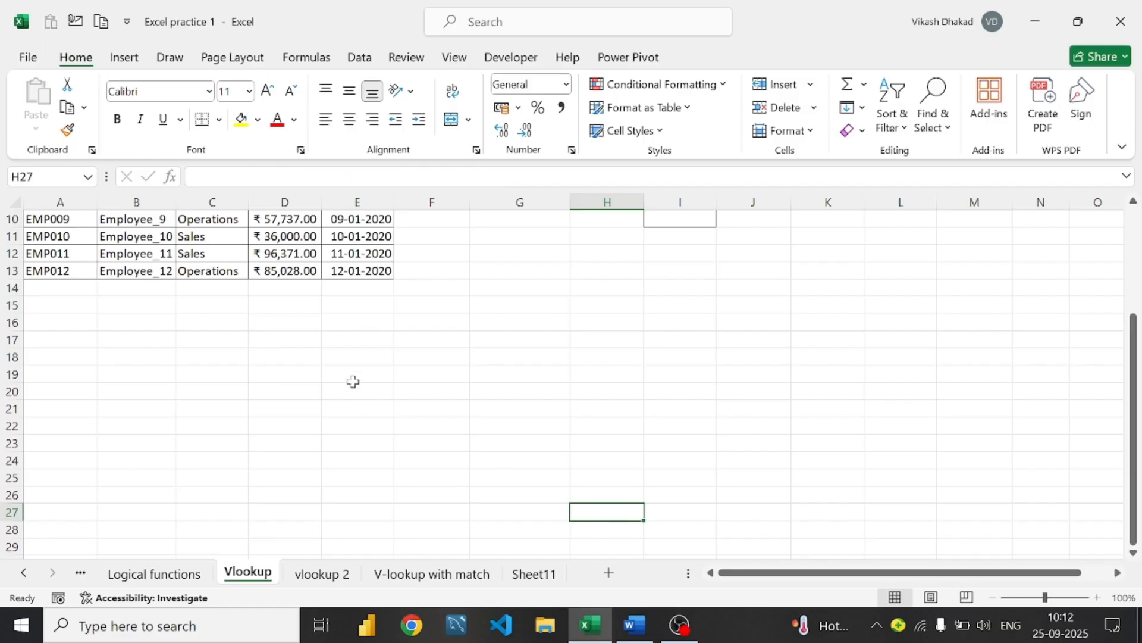
# Examine the Name and Salary columns of the employee table and select the whole Name column
pyautogui.scroll(3, 352, 383)
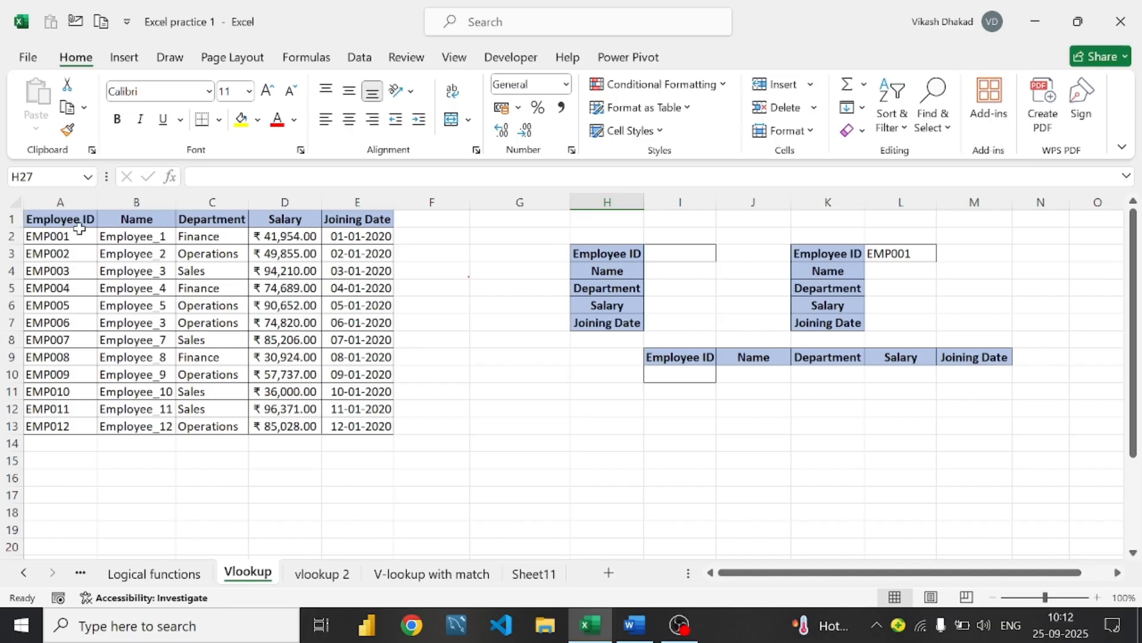
pyautogui.click(154, 240)
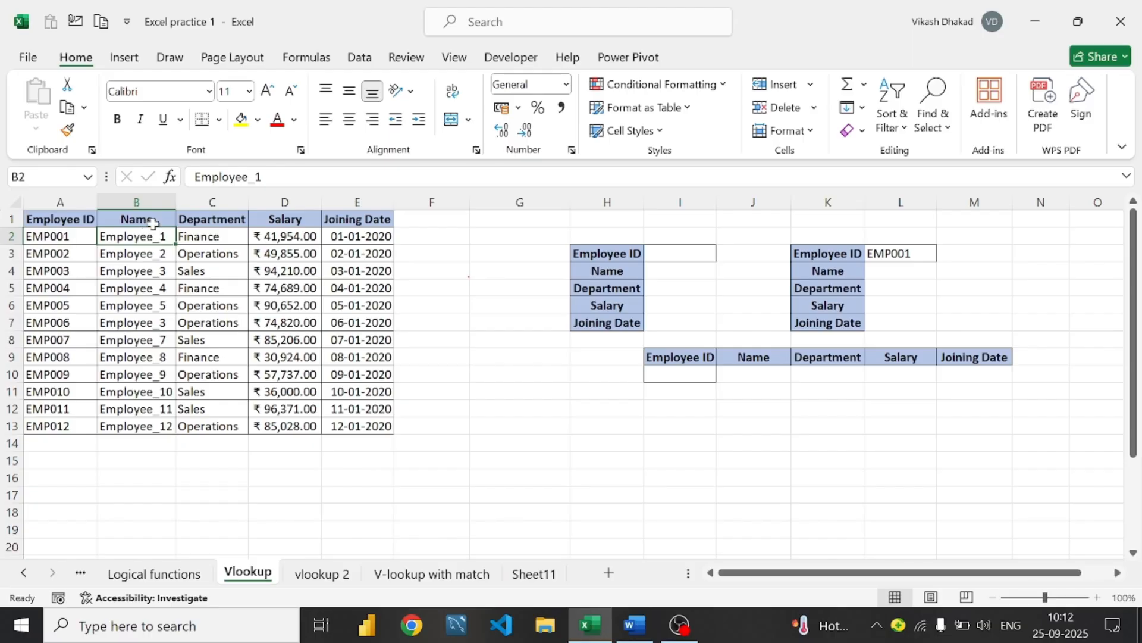
pyautogui.click(300, 238)
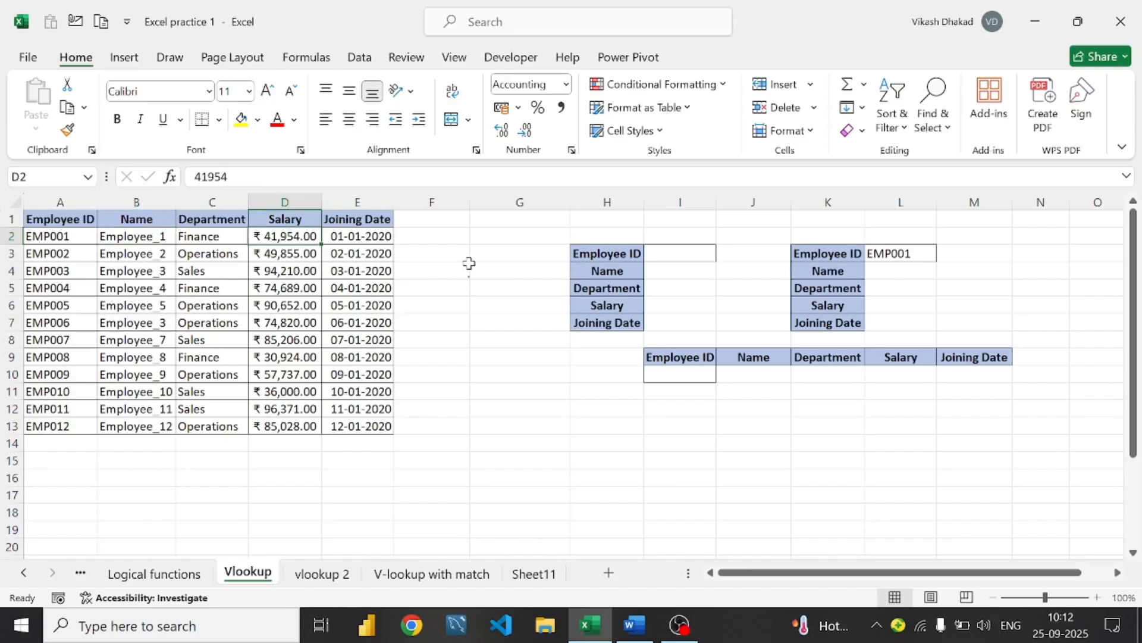
pyautogui.click(136, 201)
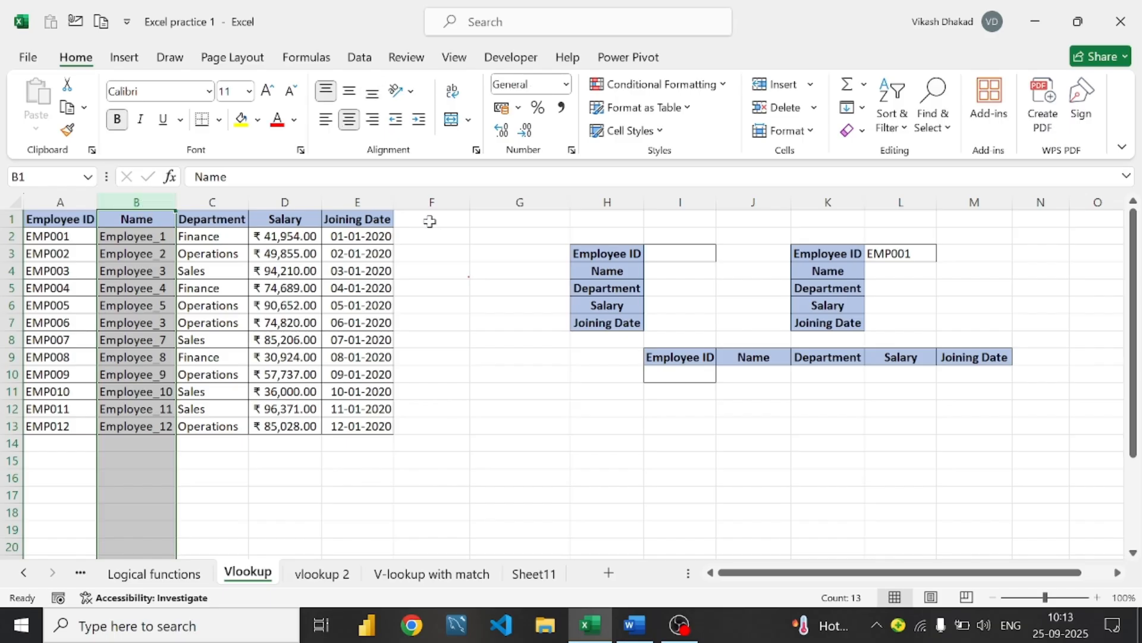
# Outline the employee table in pink ink and mark the Employee ID column, the first record and the Name, Department and Salary headings
pyautogui.click(128, 227)
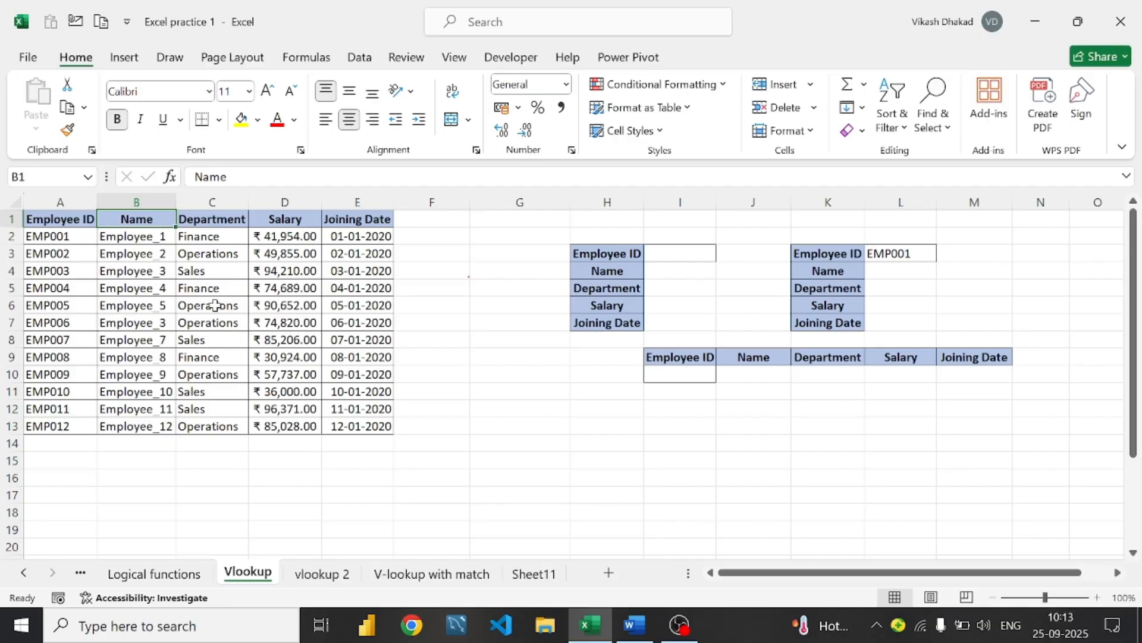
pyautogui.click(83, 221)
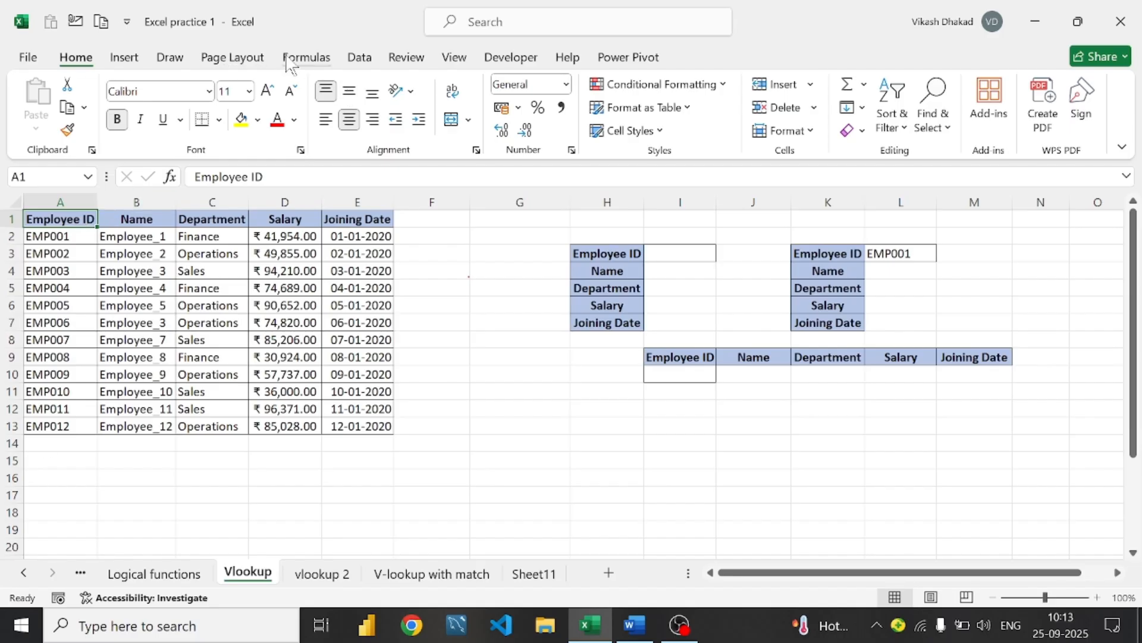
pyautogui.click(170, 57)
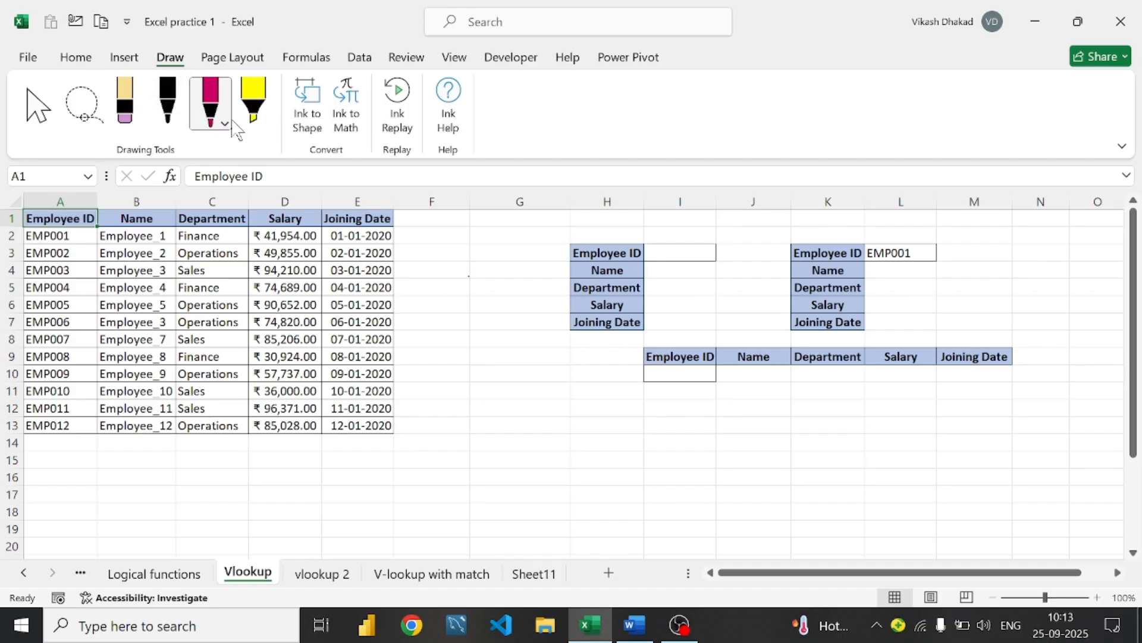
pyautogui.click(231, 119)
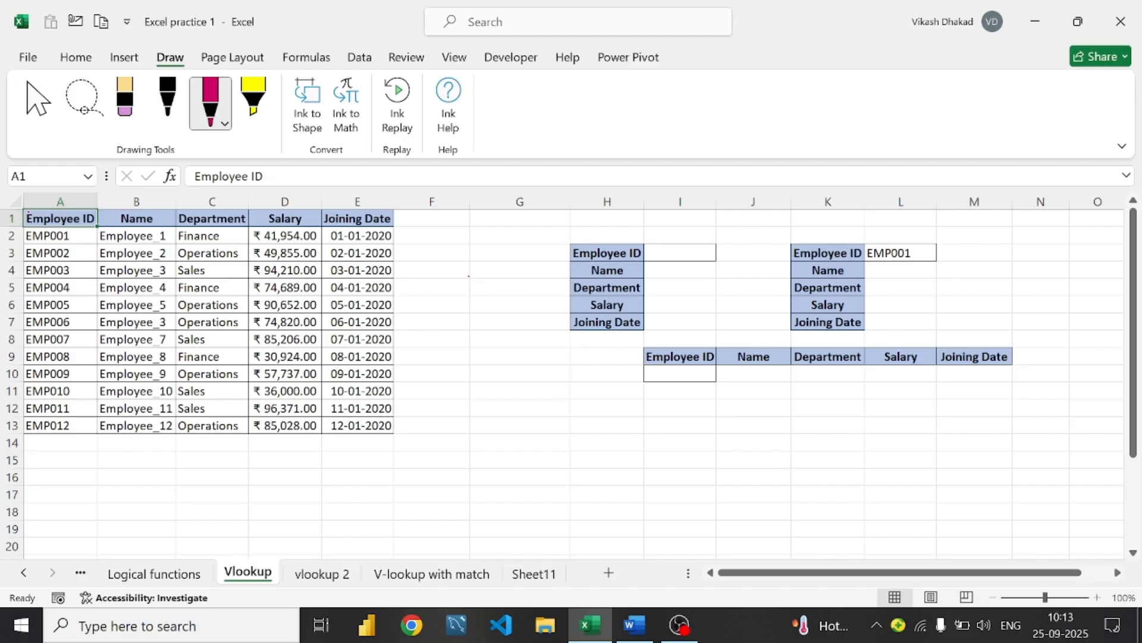
pyautogui.moveTo(29, 213)
pyautogui.mouseDown()
pyautogui.moveTo(334, 226)
pyautogui.moveTo(383, 287)
pyautogui.moveTo(386, 427)
pyautogui.moveTo(22, 438)
pyautogui.mouseUp()
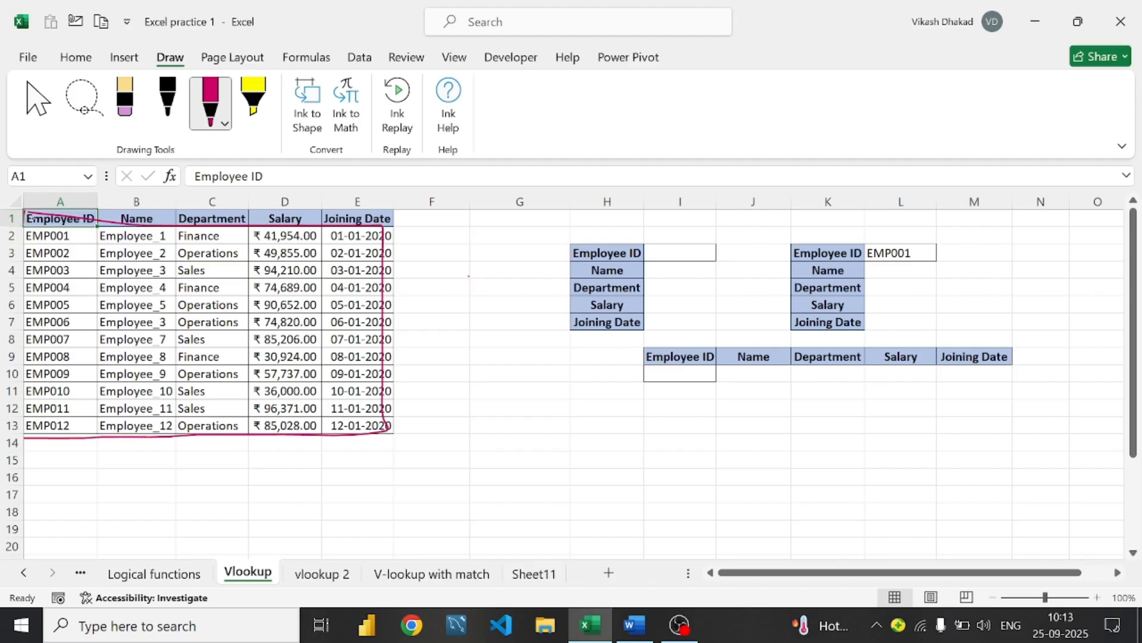
pyautogui.moveTo(34, 221); pyautogui.dragTo(25, 444)
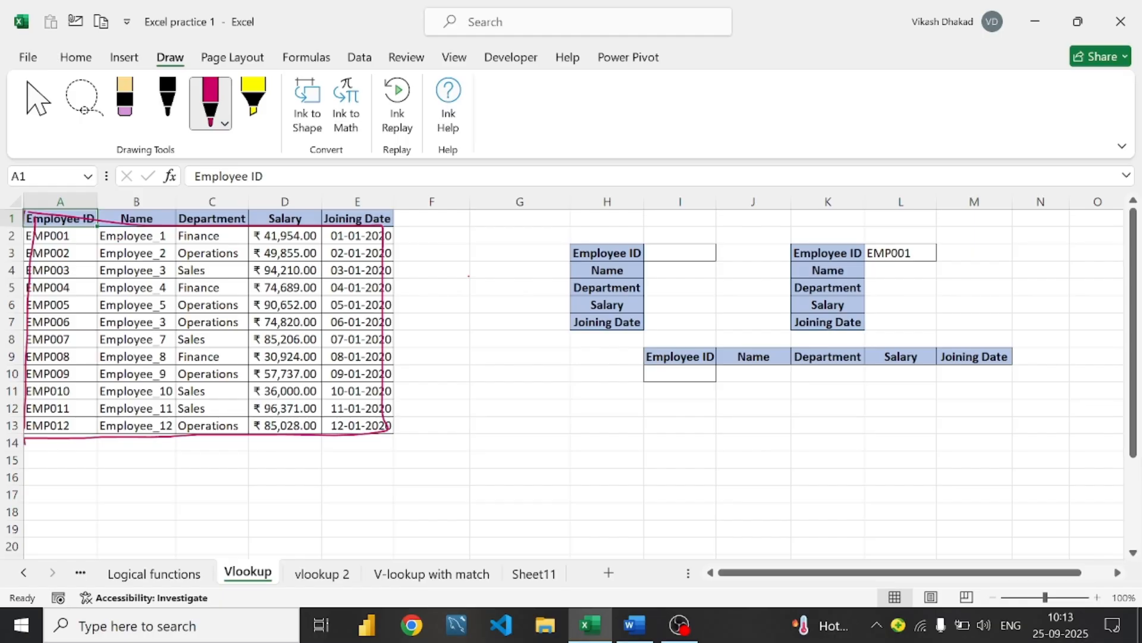
pyautogui.moveTo(98, 217); pyautogui.dragTo(88, 433)
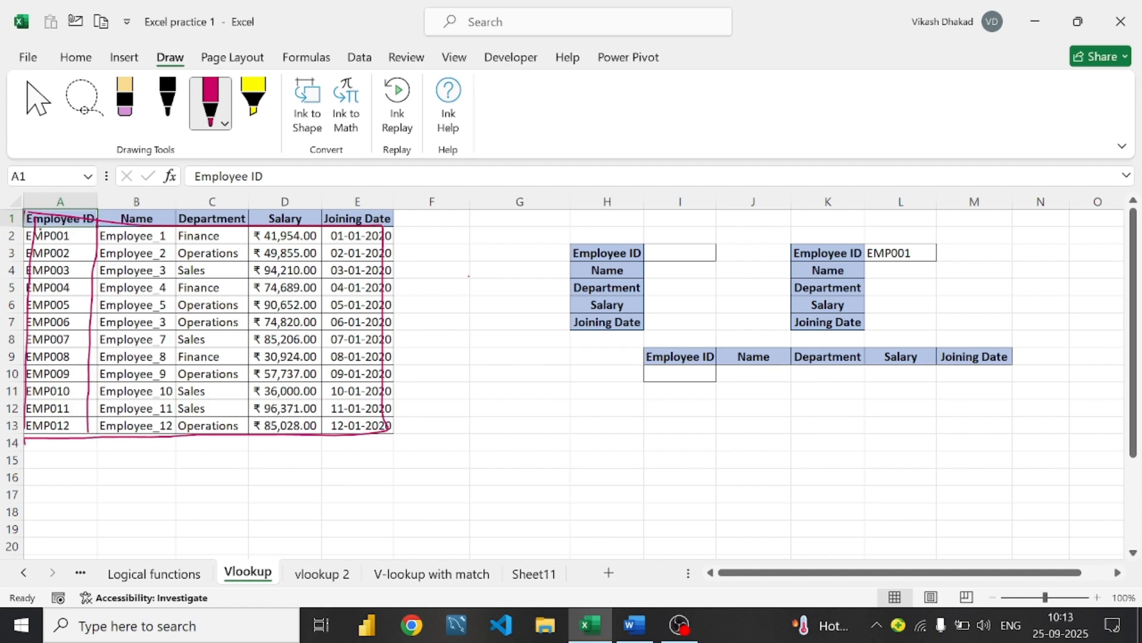
pyautogui.moveTo(56, 244)
pyautogui.mouseDown()
pyautogui.moveTo(83, 243)
pyautogui.moveTo(81, 219)
pyautogui.moveTo(61, 220)
pyautogui.moveTo(70, 240)
pyautogui.moveTo(122, 229)
pyautogui.moveTo(352, 235)
pyautogui.mouseUp()
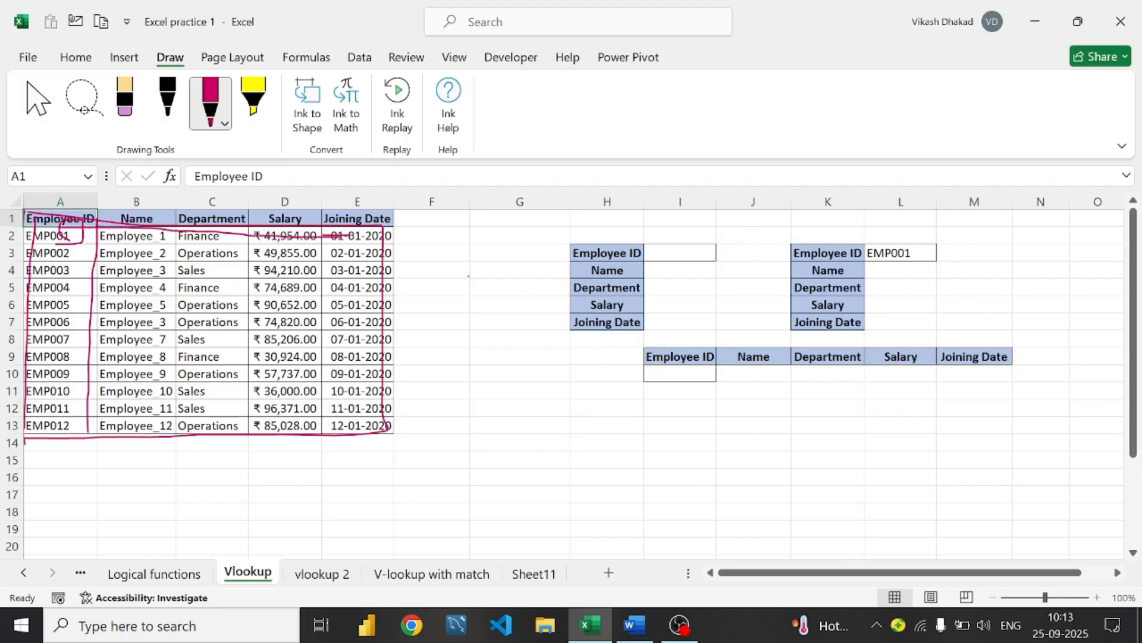
pyautogui.moveTo(116, 213); pyautogui.dragTo(118, 251)
pyautogui.moveTo(247, 209)
pyautogui.mouseDown()
pyautogui.moveTo(246, 255)
pyautogui.moveTo(298, 262)
pyautogui.mouseUp()
pyautogui.click(37, 100)
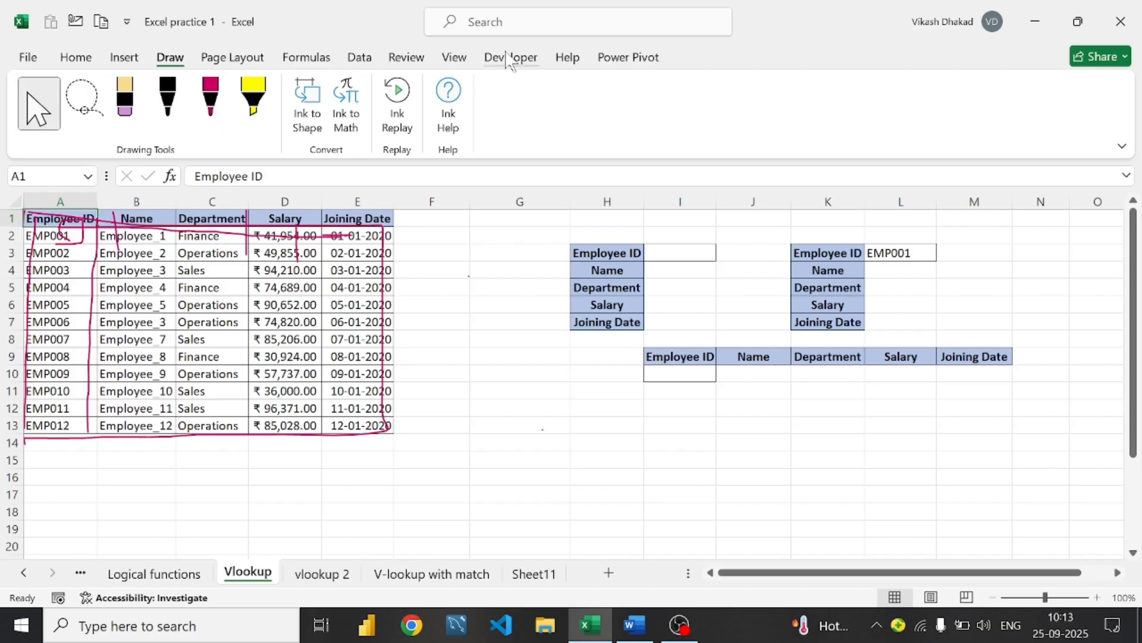
# Delete all the ink drawn on the Vlookup sheet and select an empty cell below the tables
pyautogui.click(407, 58)
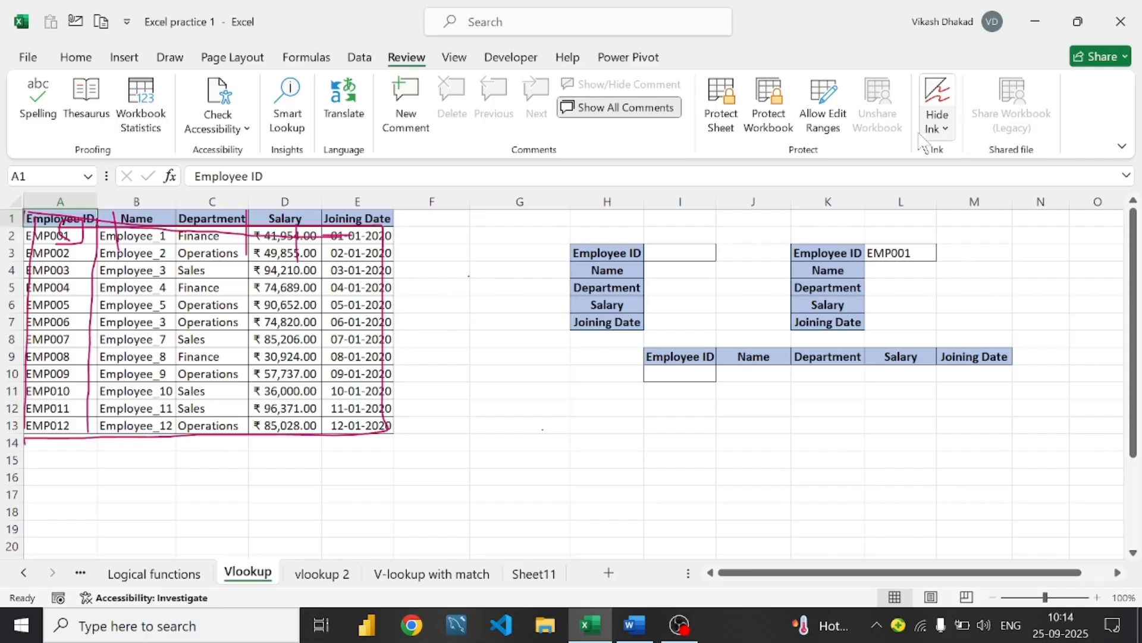
pyautogui.click(945, 129)
pyautogui.click(976, 179)
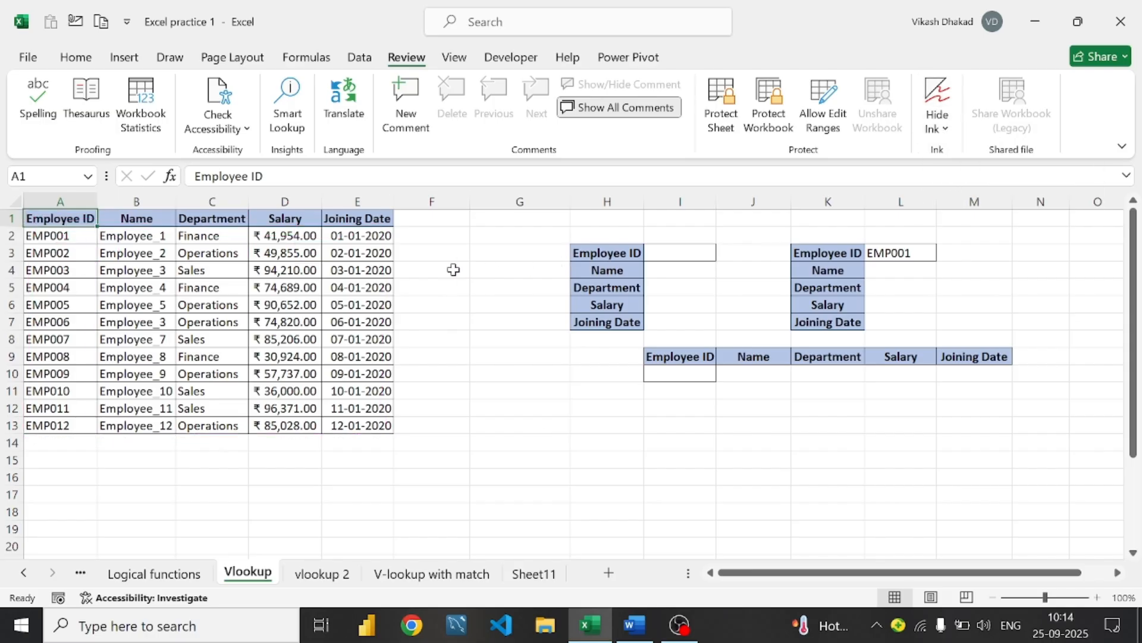
pyautogui.click(451, 270)
pyautogui.click(407, 513)
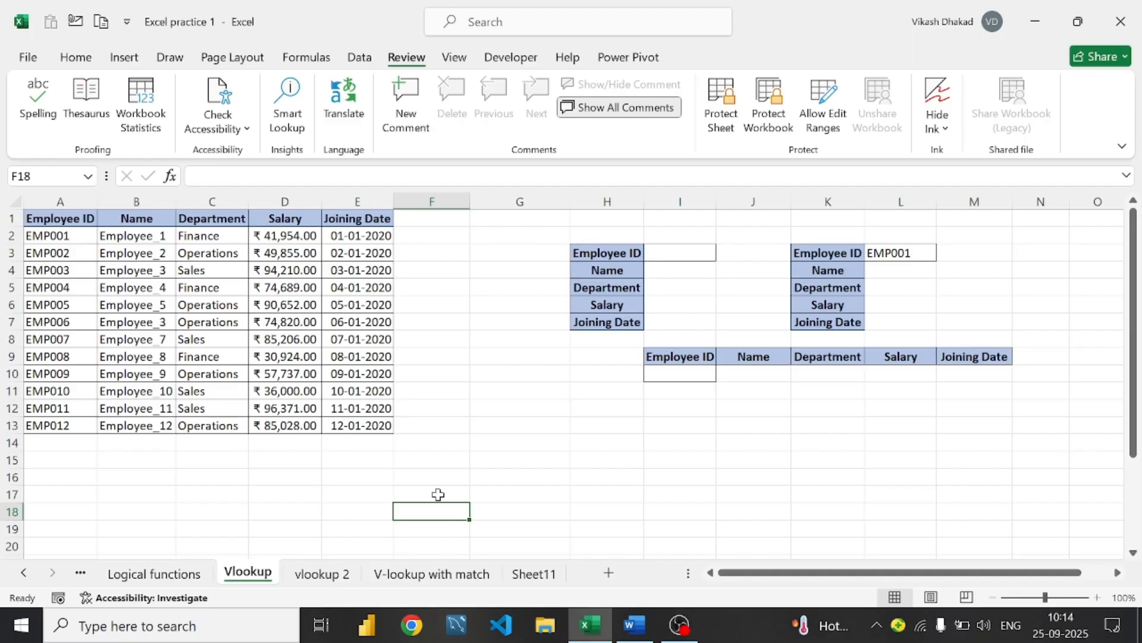
pyautogui.click(437, 494)
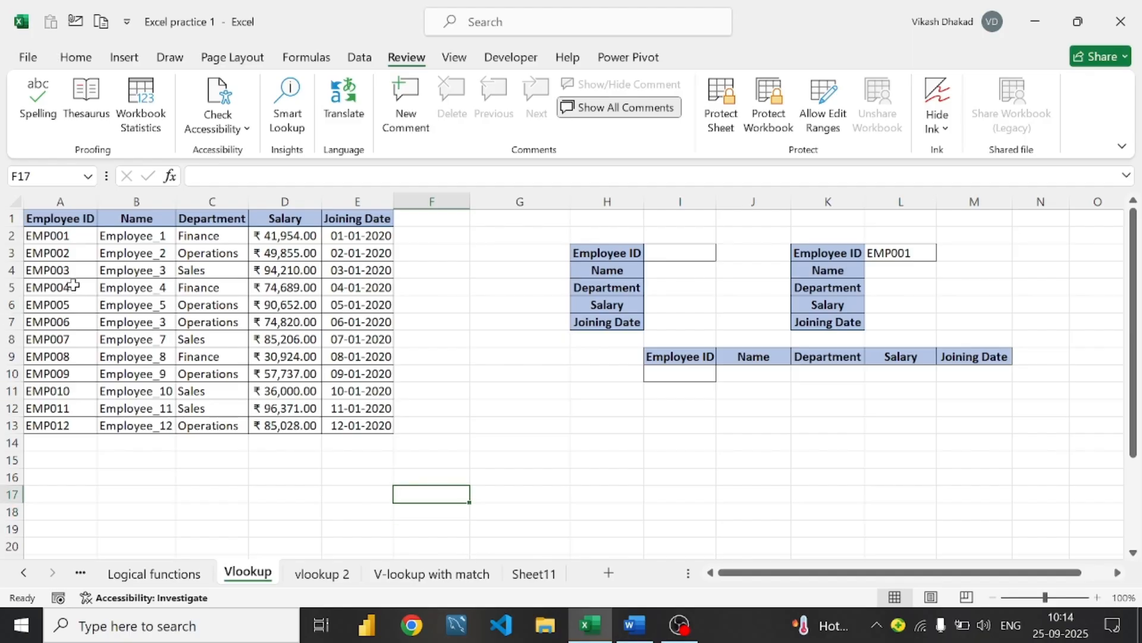
# Copy the Employee ID EMP001 from cell A2 into cell G14
pyautogui.click(55, 239)
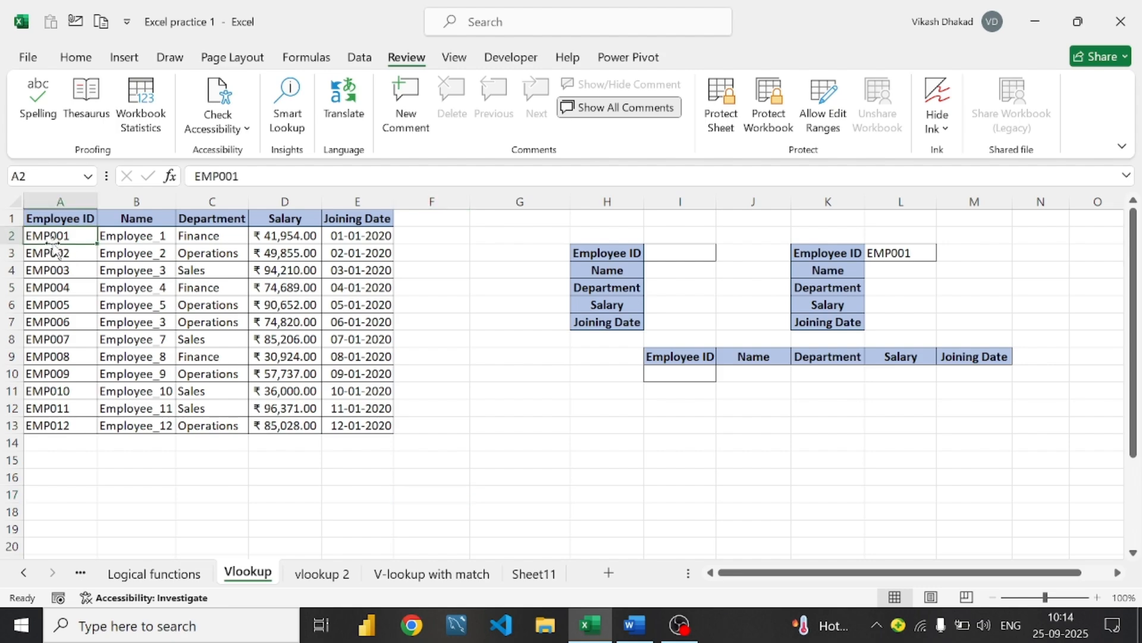
pyautogui.hotkey('ctrl', 'c')
pyautogui.click(525, 438)
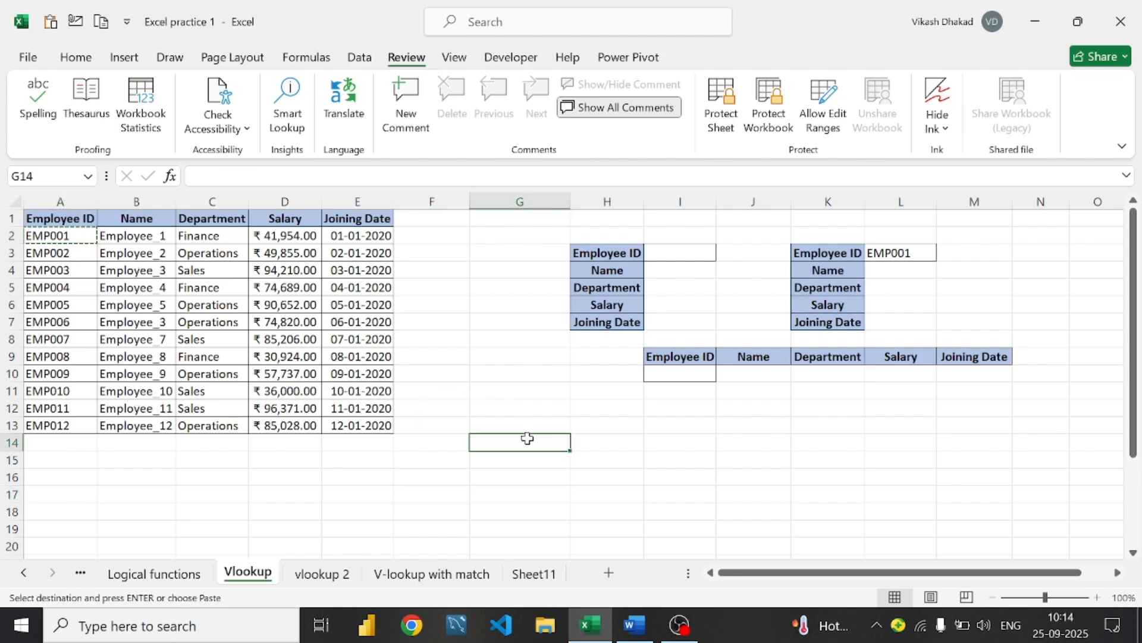
pyautogui.hotkey('ctrl', 'v')
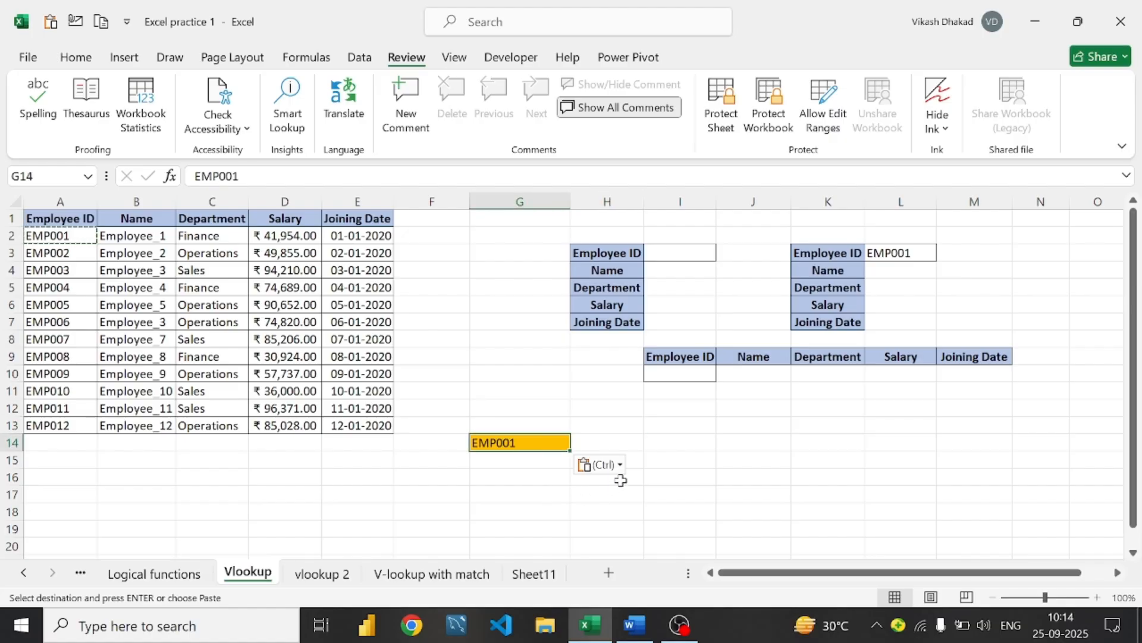
# Start a VLOOKUP formula in cell J15, up to its opening bracket
pyautogui.click(748, 455)
pyautogui.write('=')
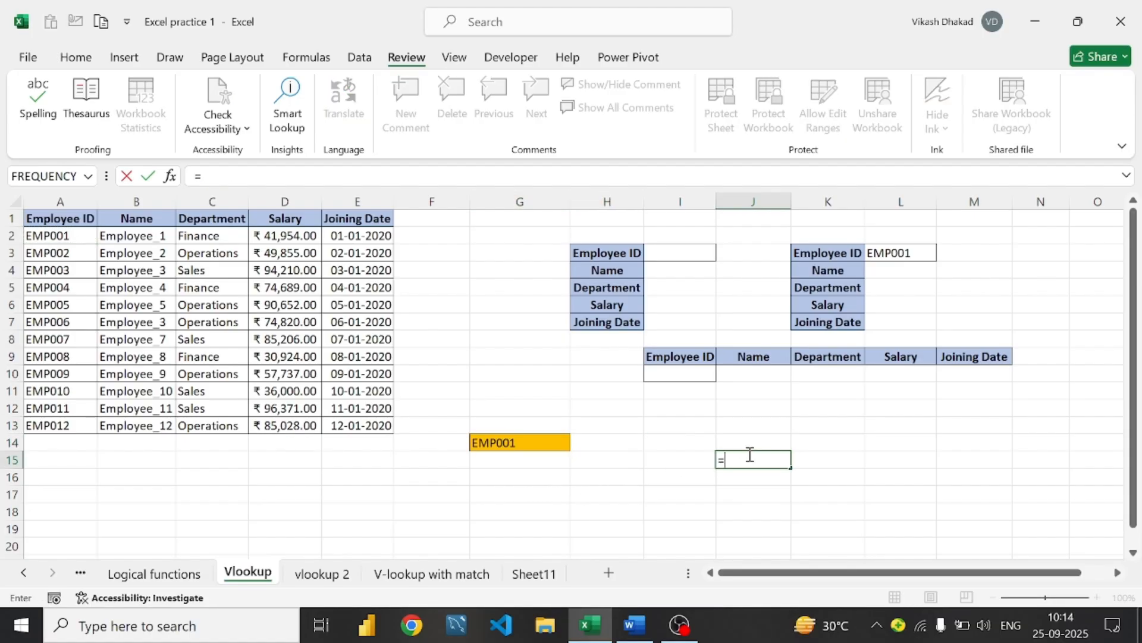
pyautogui.write('e')
pyautogui.press('BackSpace')
pyautogui.write('va')
pyautogui.press('BackSpace')
pyautogui.write('l')
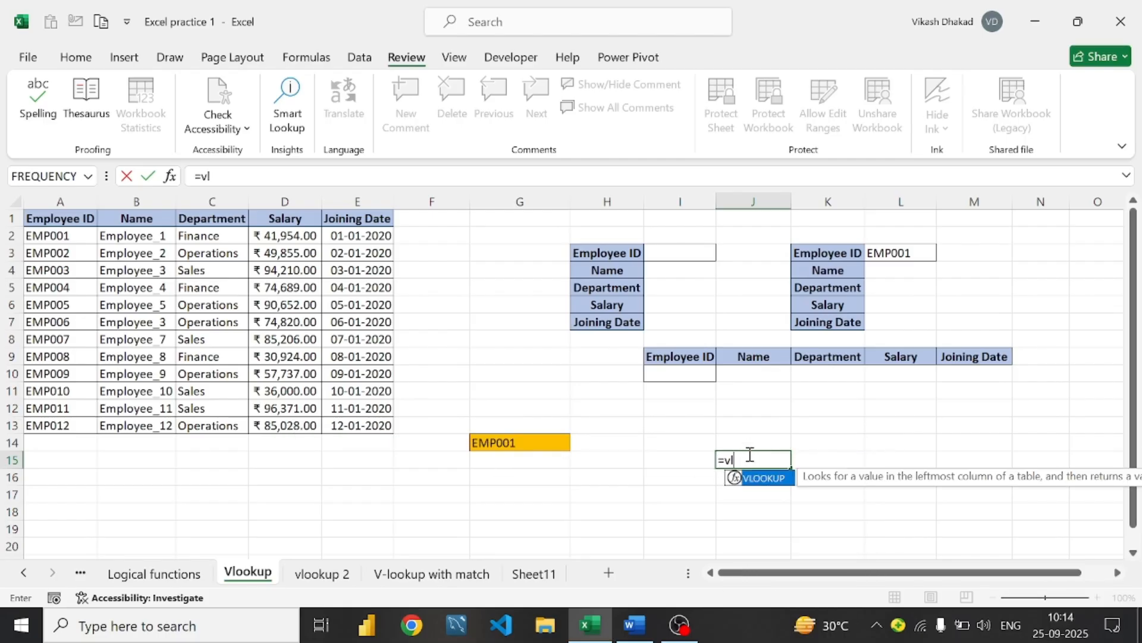
pyautogui.press('BackSpace')
pyautogui.press('BackSpace')
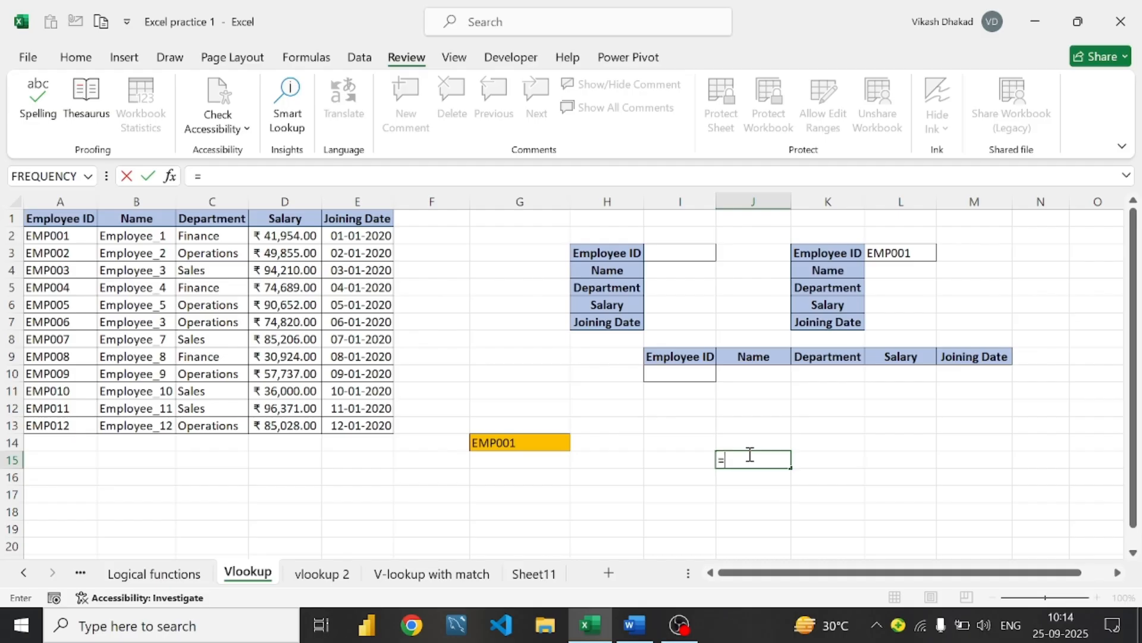
pyautogui.write('V')
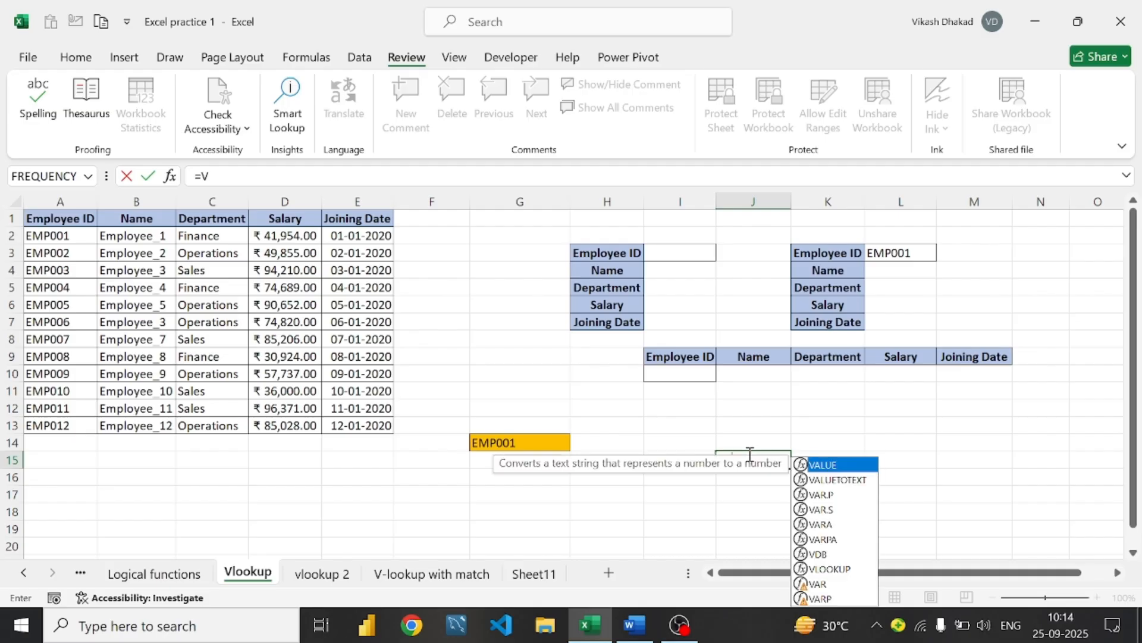
pyautogui.write('look')
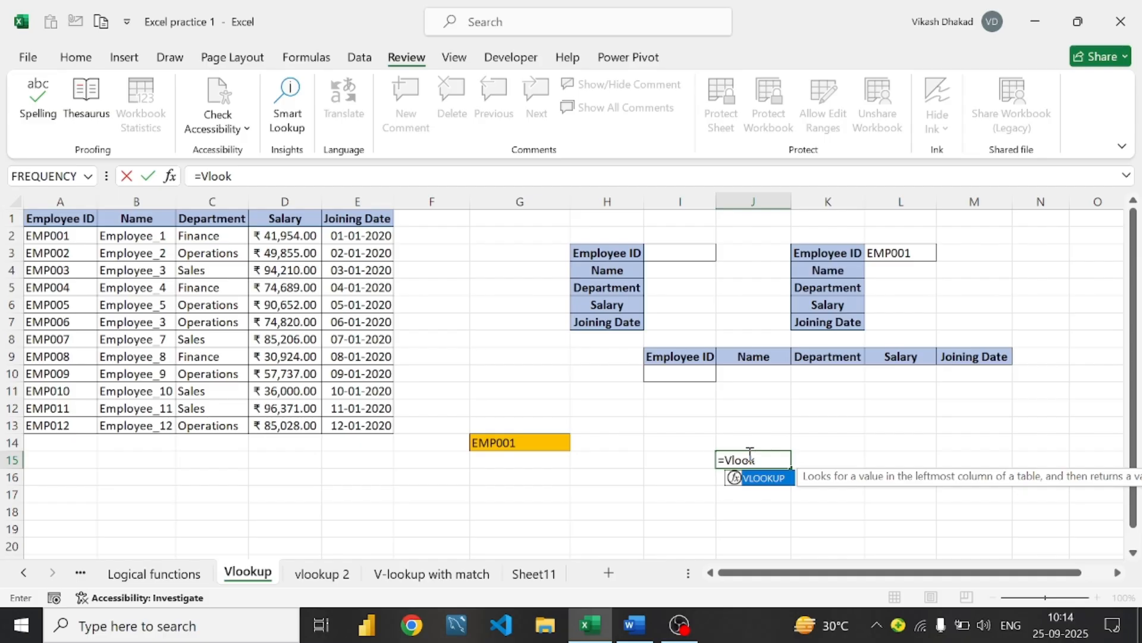
pyautogui.write('up(')
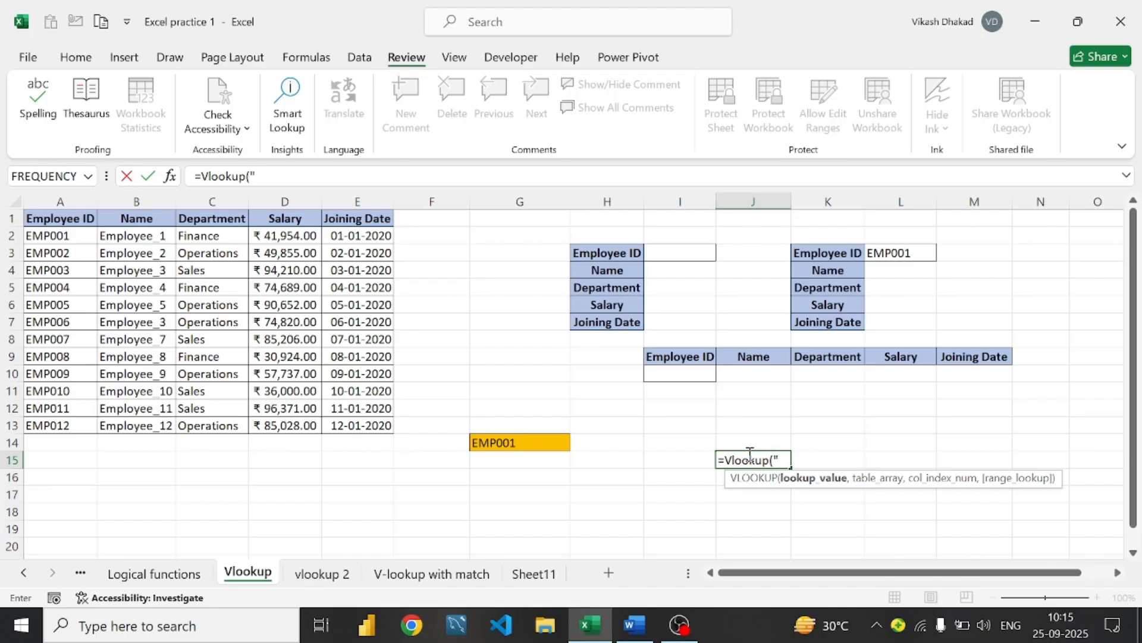
# Enter EMP001 without quotation marks as the lookup value of the VLOOKUP formula
pyautogui.write('EM')
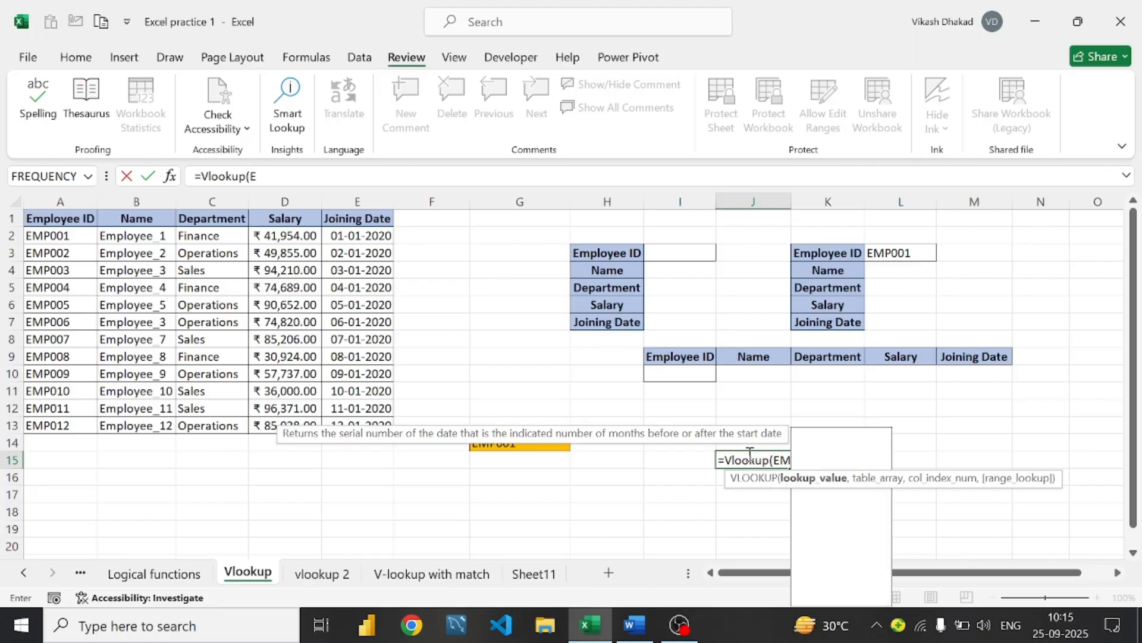
pyautogui.write('P')
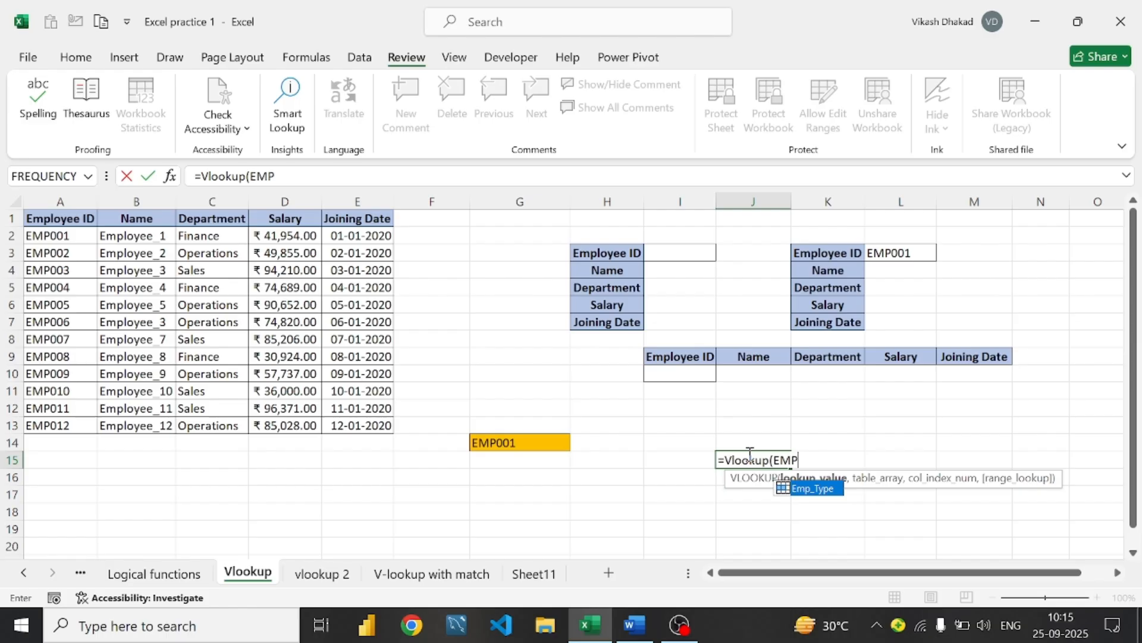
pyautogui.write('))')
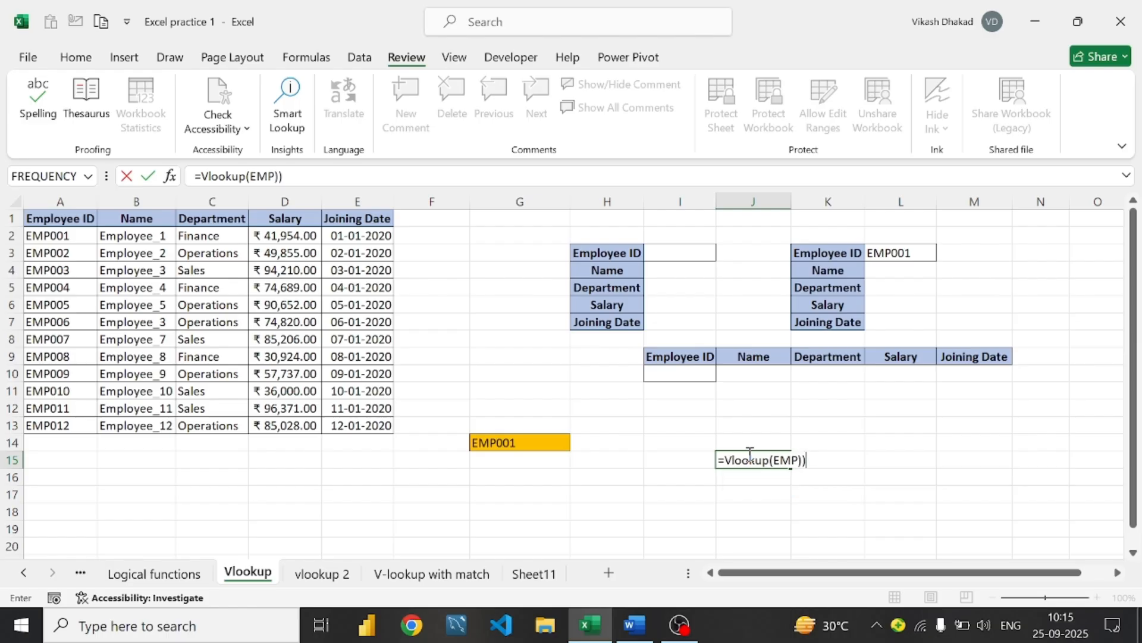
pyautogui.press('BackSpace')
pyautogui.press('BackSpace')
pyautogui.write('00')
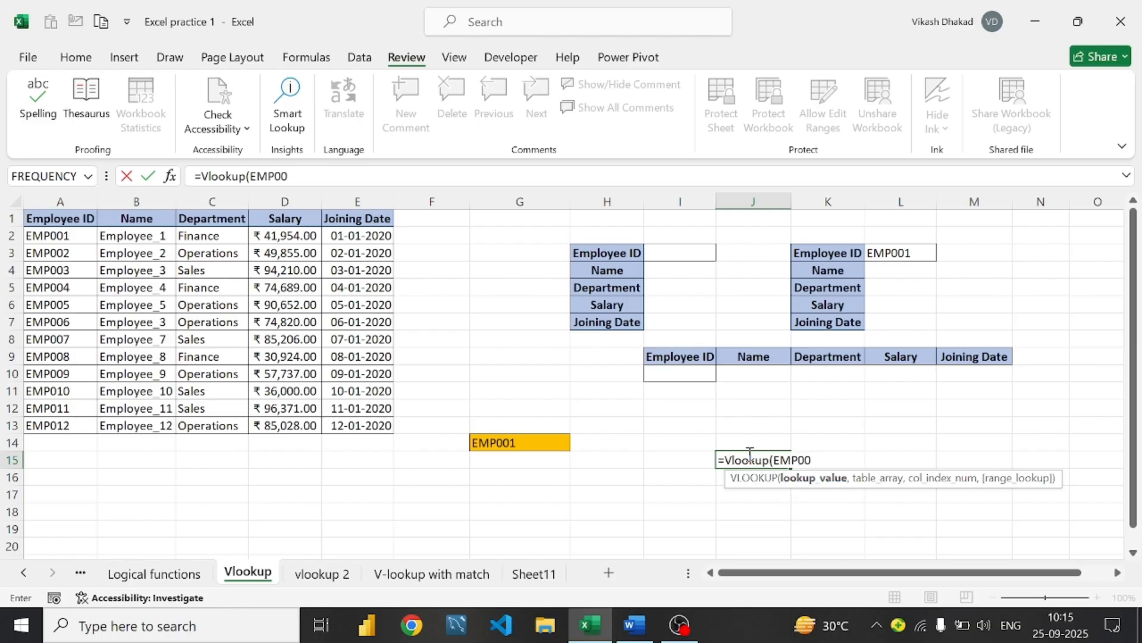
pyautogui.write('1,')
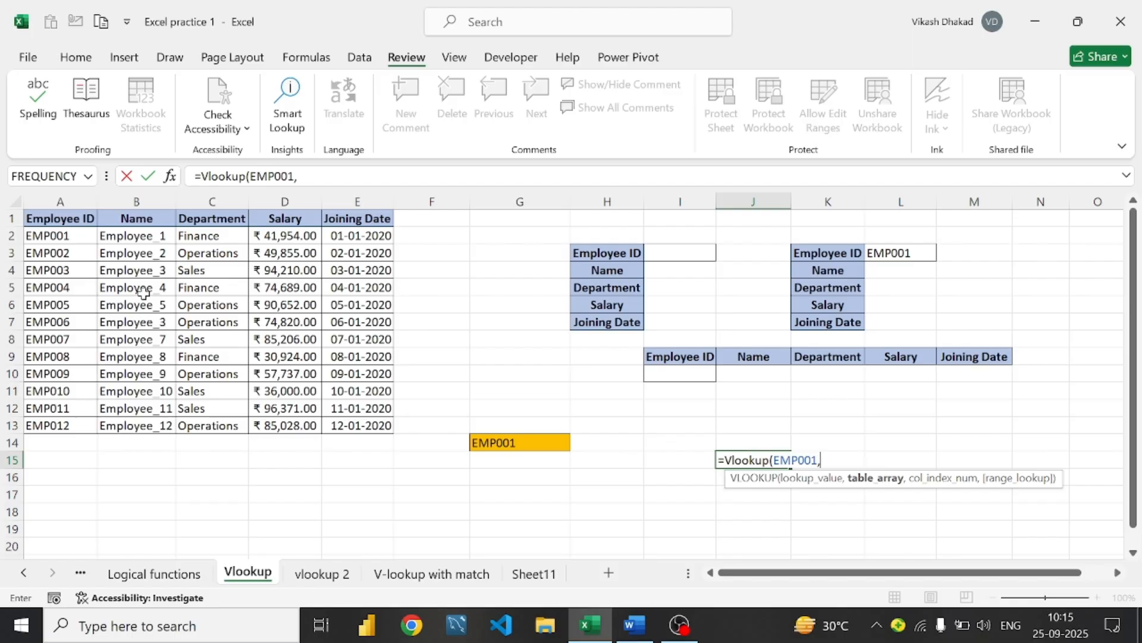
# Complete the VLOOKUP formula with table range A1:E13, column index 4 and 0 for an exact match, and enter it
pyautogui.moveTo(56, 221); pyautogui.dragTo(361, 423)
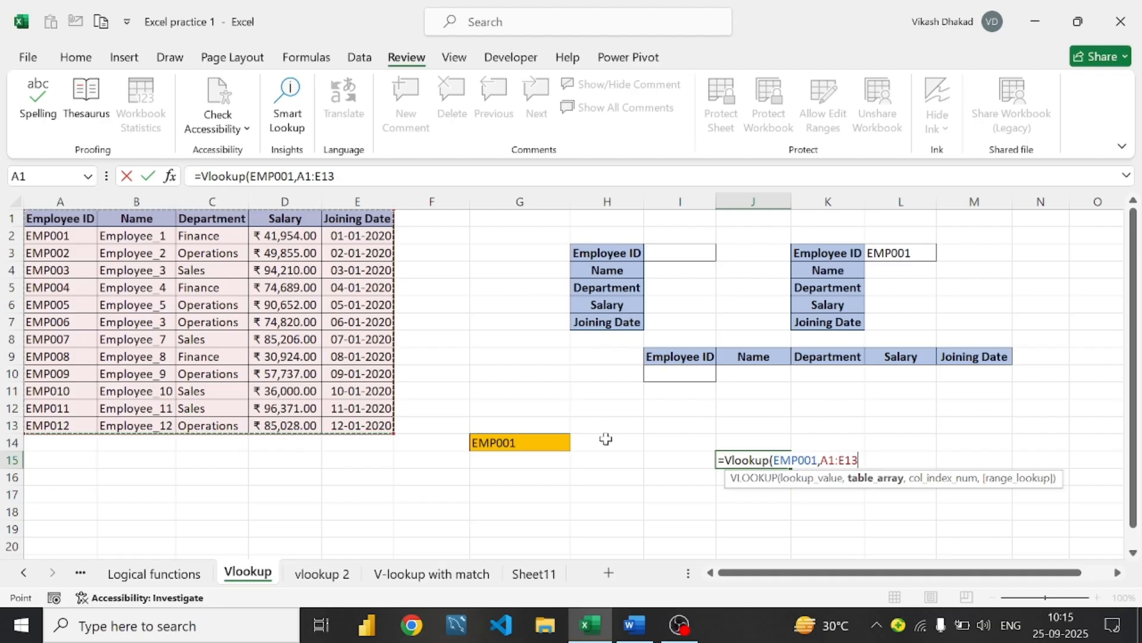
pyautogui.write(',')
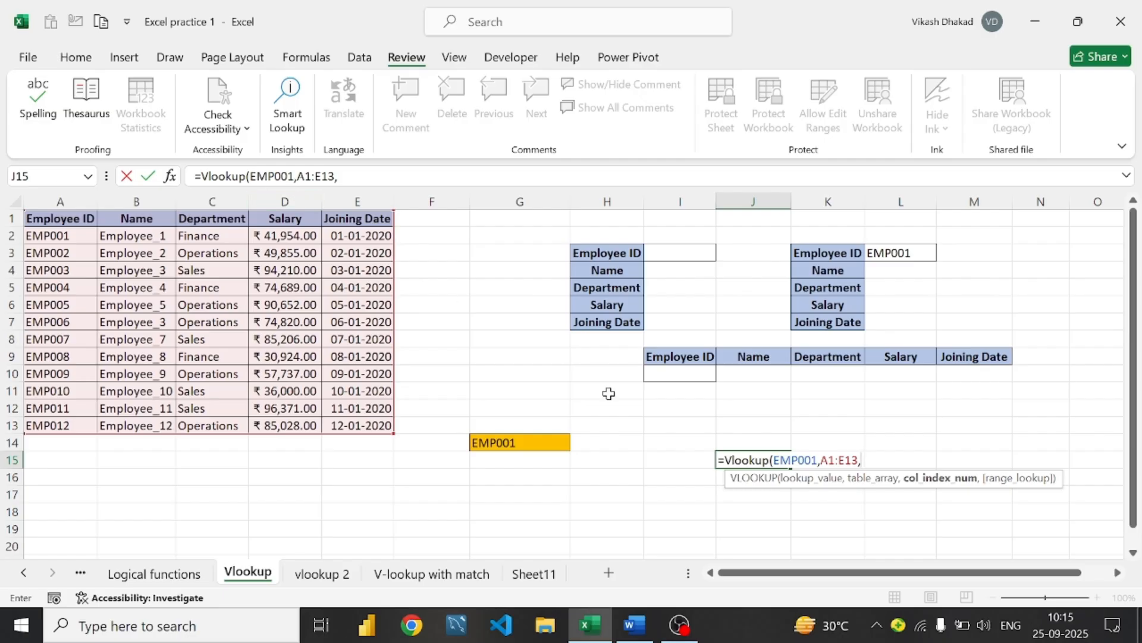
pyautogui.write('4')
pyautogui.write(',')
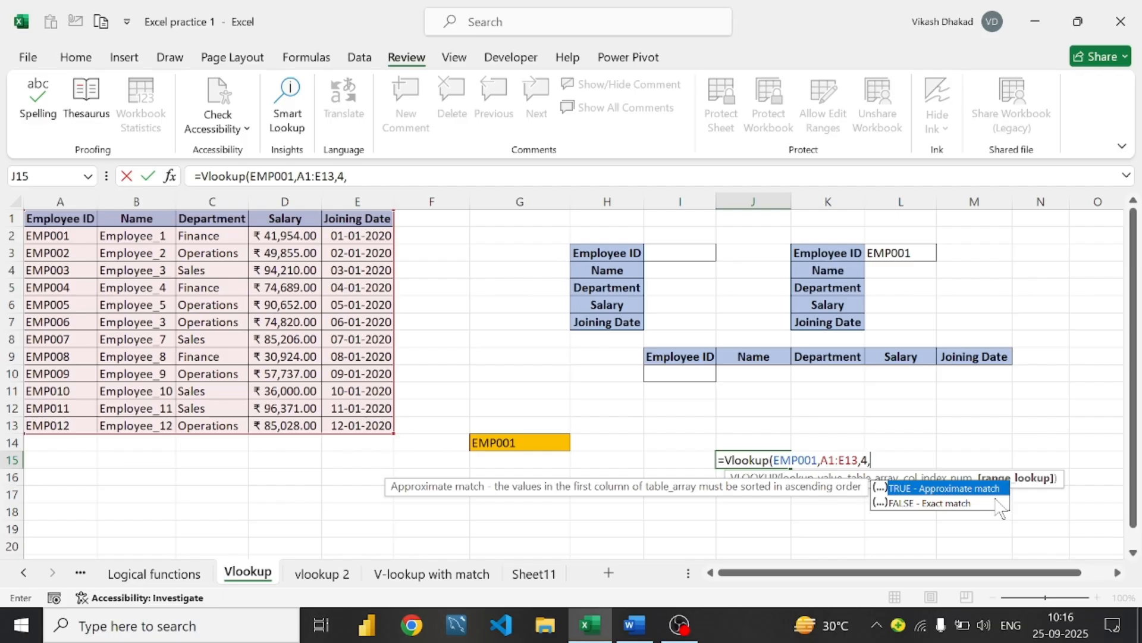
pyautogui.write('1')
pyautogui.press('BackSpace')
pyautogui.write('0)')
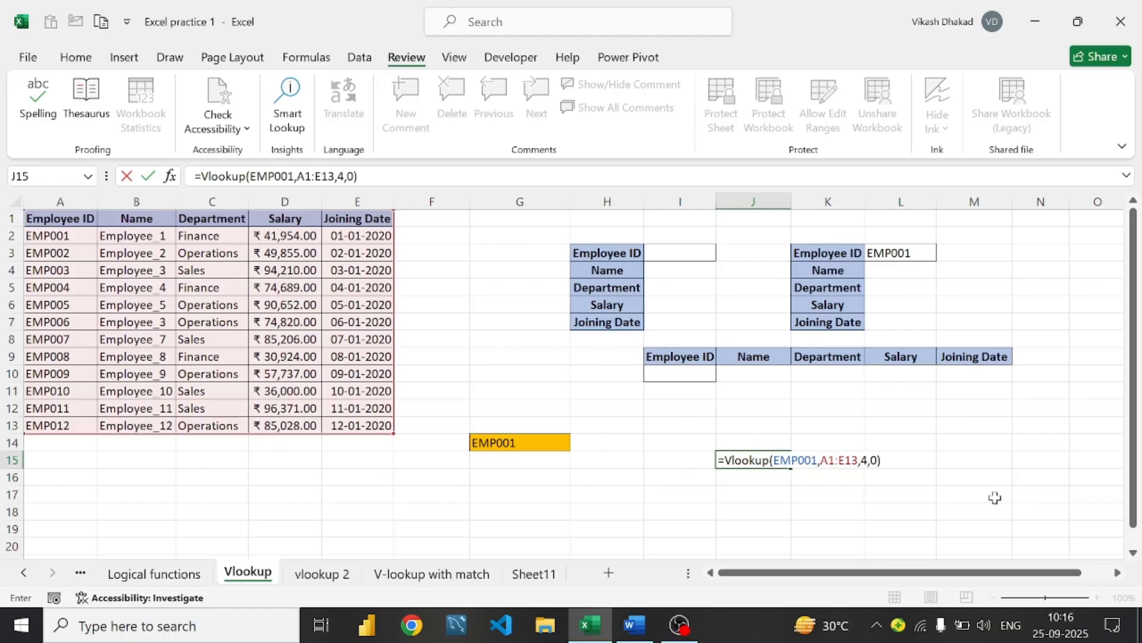
pyautogui.press('Return')
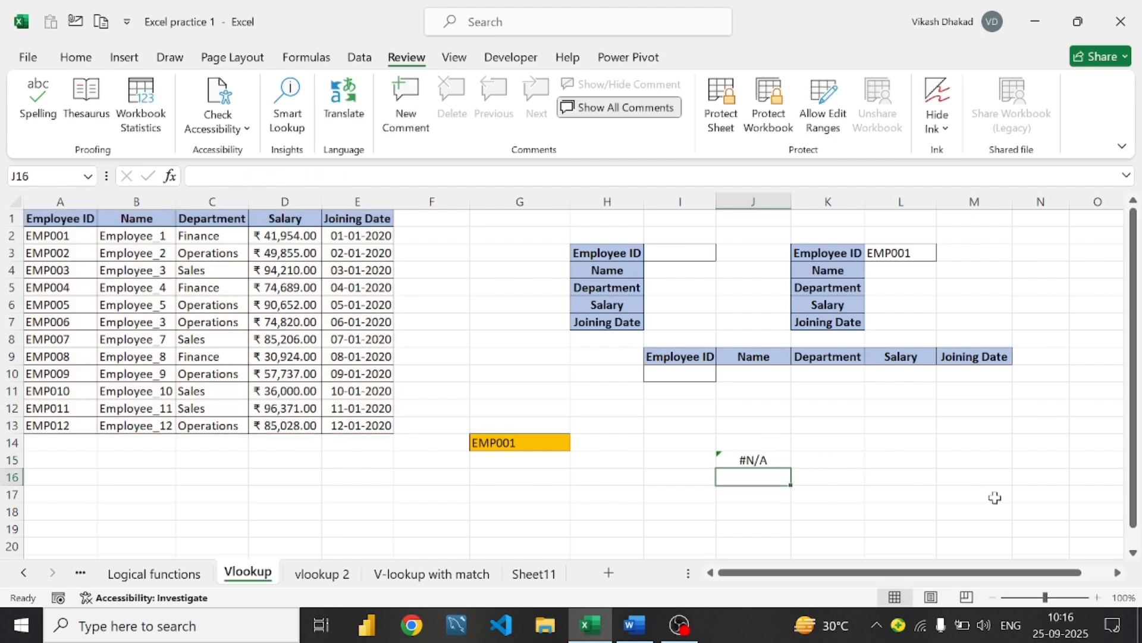
# Try to set the lookup value in J15's VLOOKUP formula to EMP001 without quotation marks
pyautogui.doubleClick(742, 460)
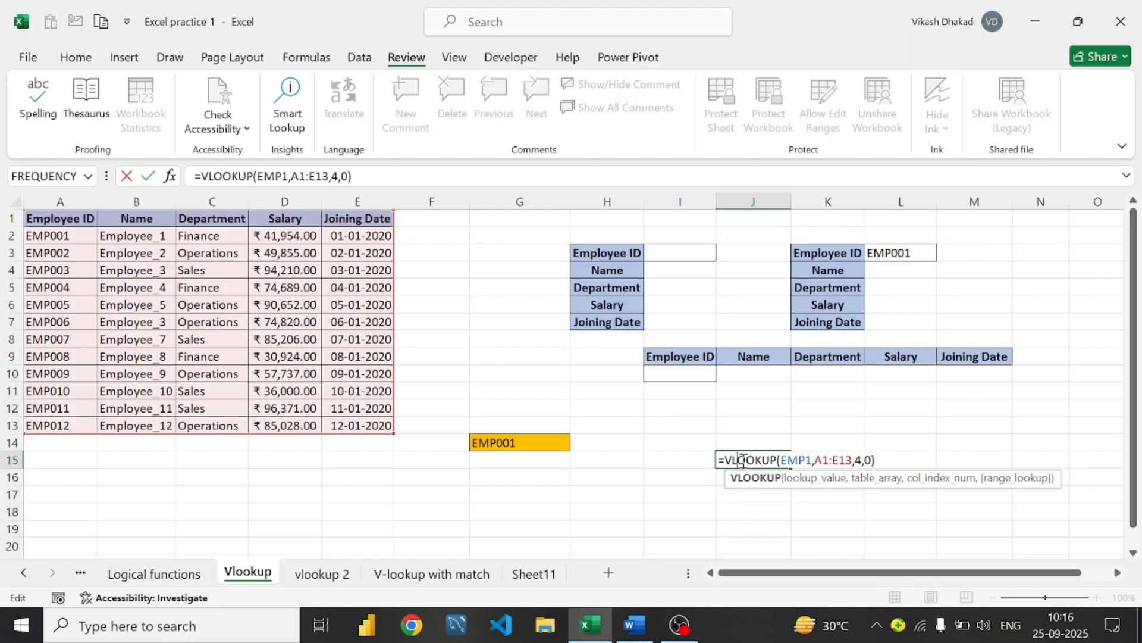
pyautogui.click(807, 460)
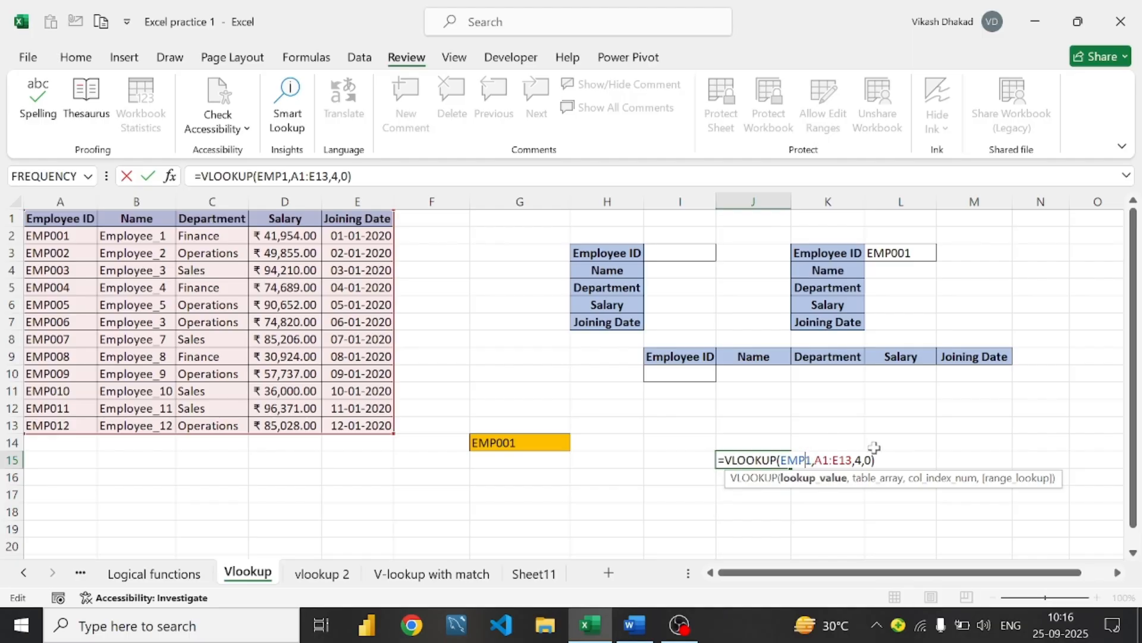
pyautogui.write('00')
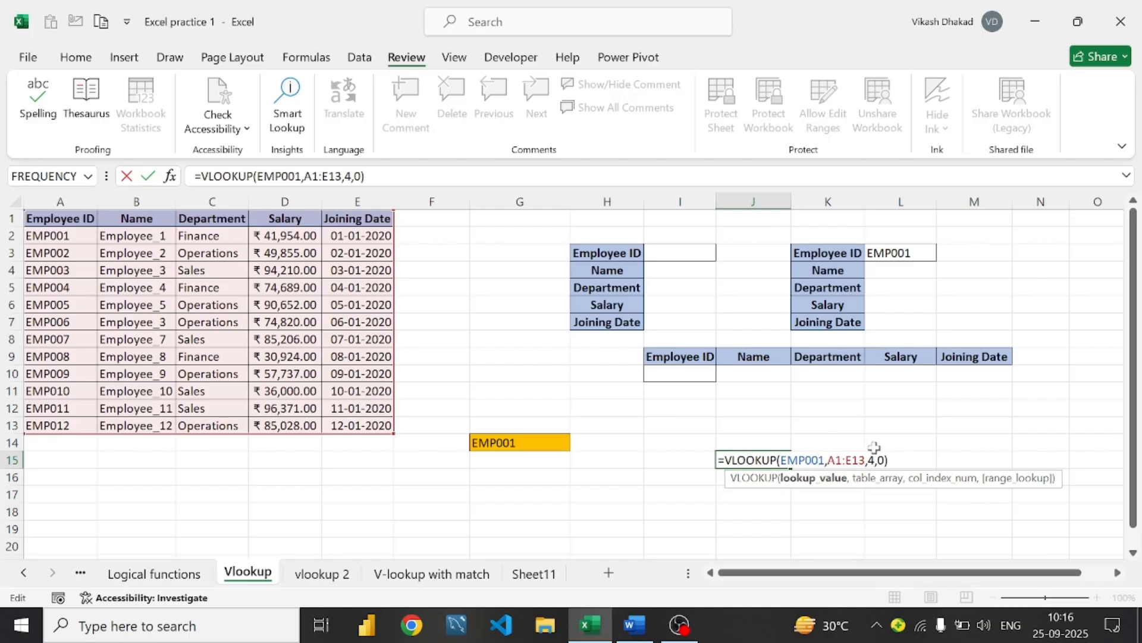
pyautogui.press('Return')
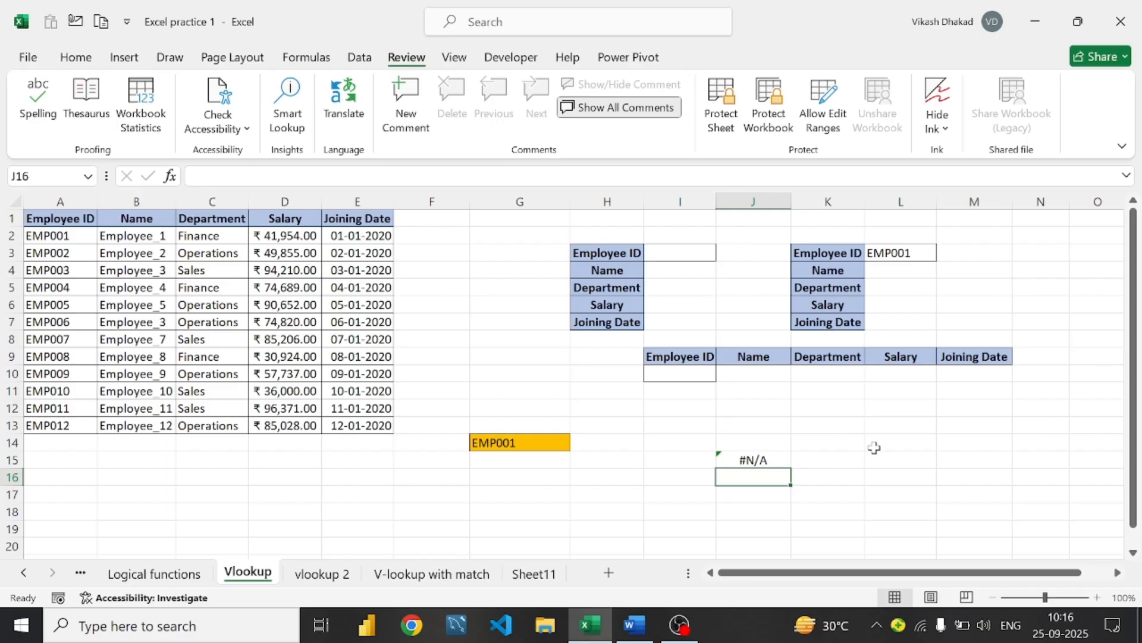
# Replace the lookup value in J15's VLOOKUP formula with "EMP001" in quotation marks and enter the formula
pyautogui.doubleClick(763, 460)
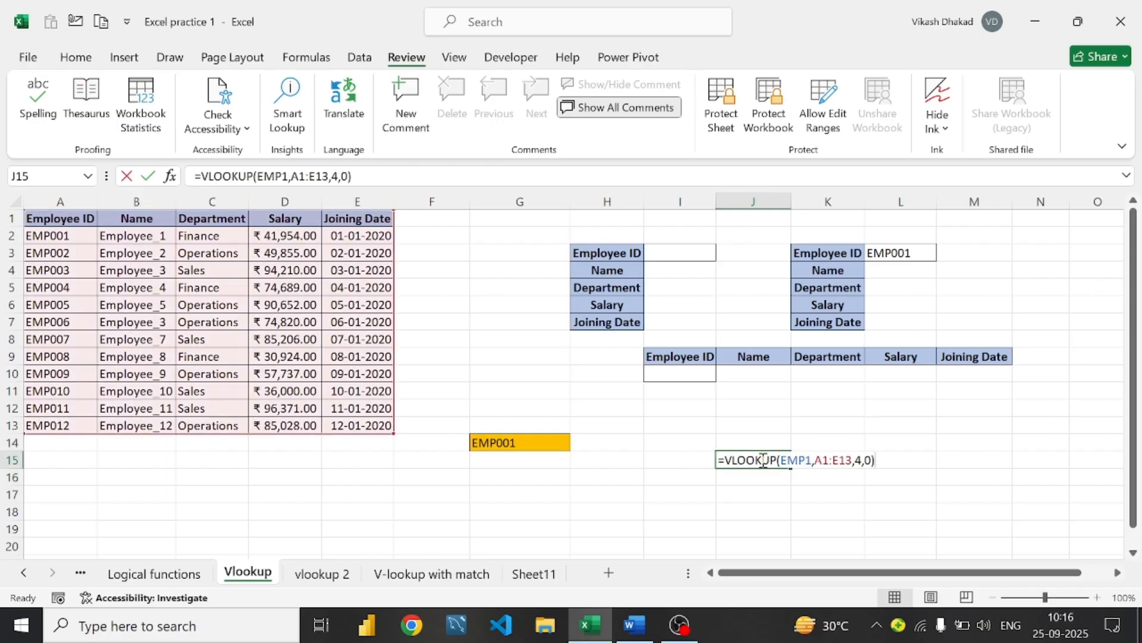
pyautogui.click(815, 460)
pyautogui.press('BackSpace')
pyautogui.press('BackSpace')
pyautogui.press('BackSpace')
pyautogui.press('BackSpace')
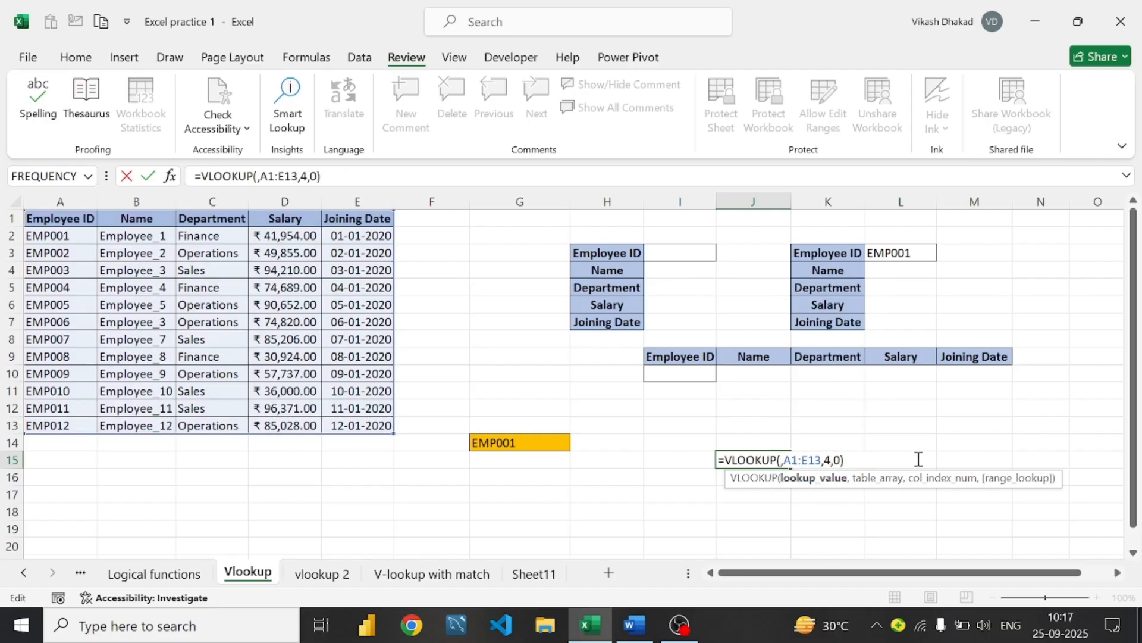
pyautogui.write('"EMP')
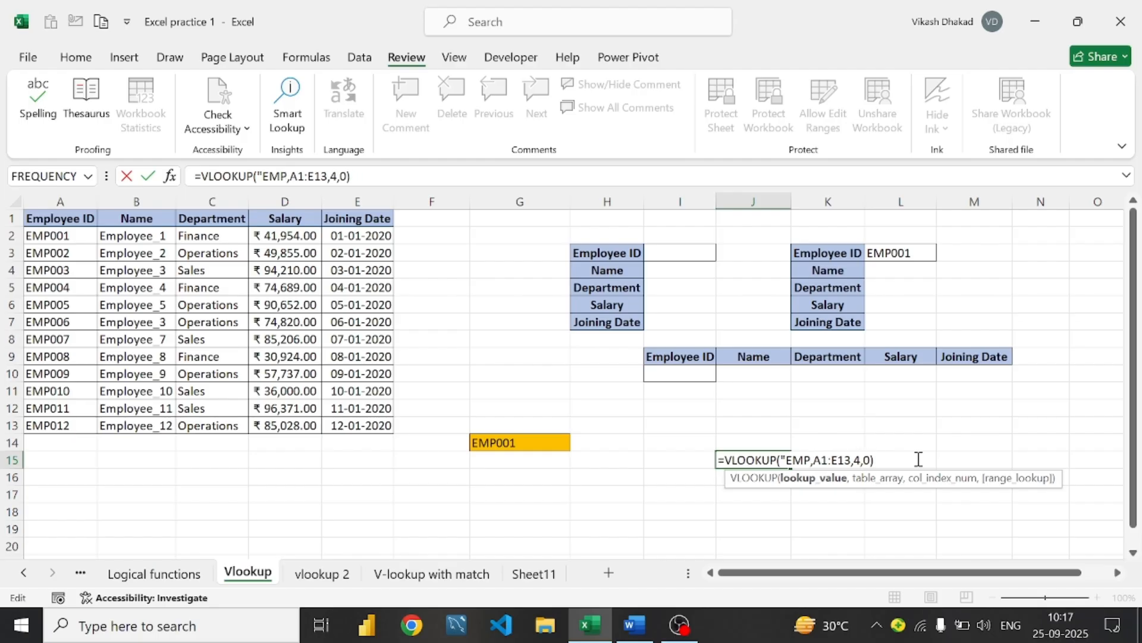
pyautogui.write('001')
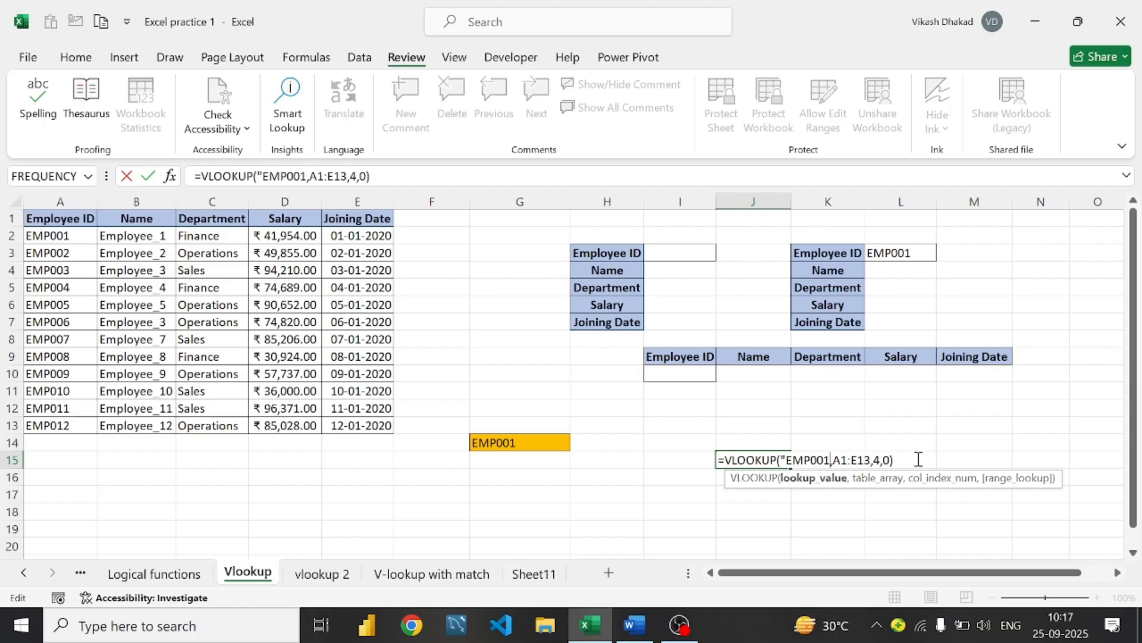
pyautogui.write('"')
pyautogui.press('Return')
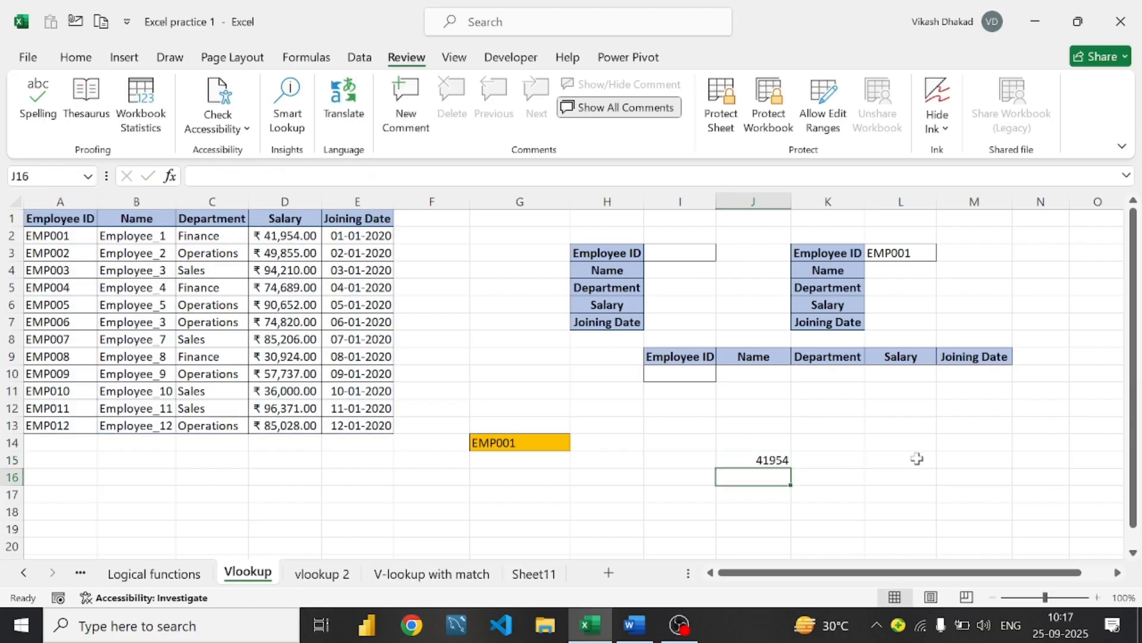
# Label the lookup result by entering Salary in cell J14
pyautogui.click(738, 456)
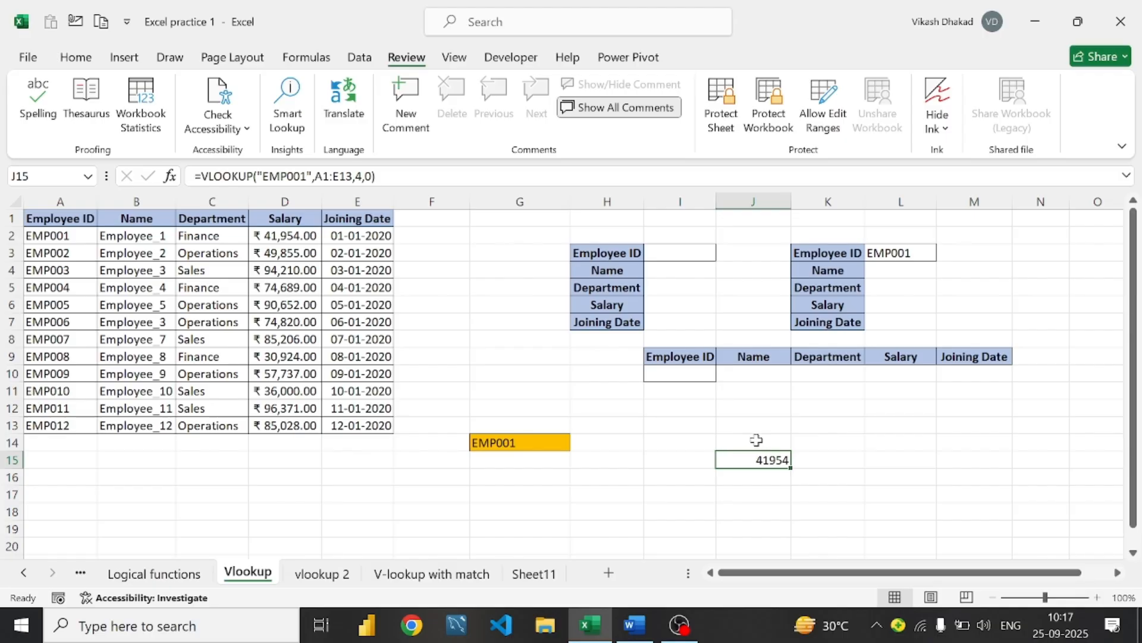
pyautogui.click(755, 440)
pyautogui.write('Sall')
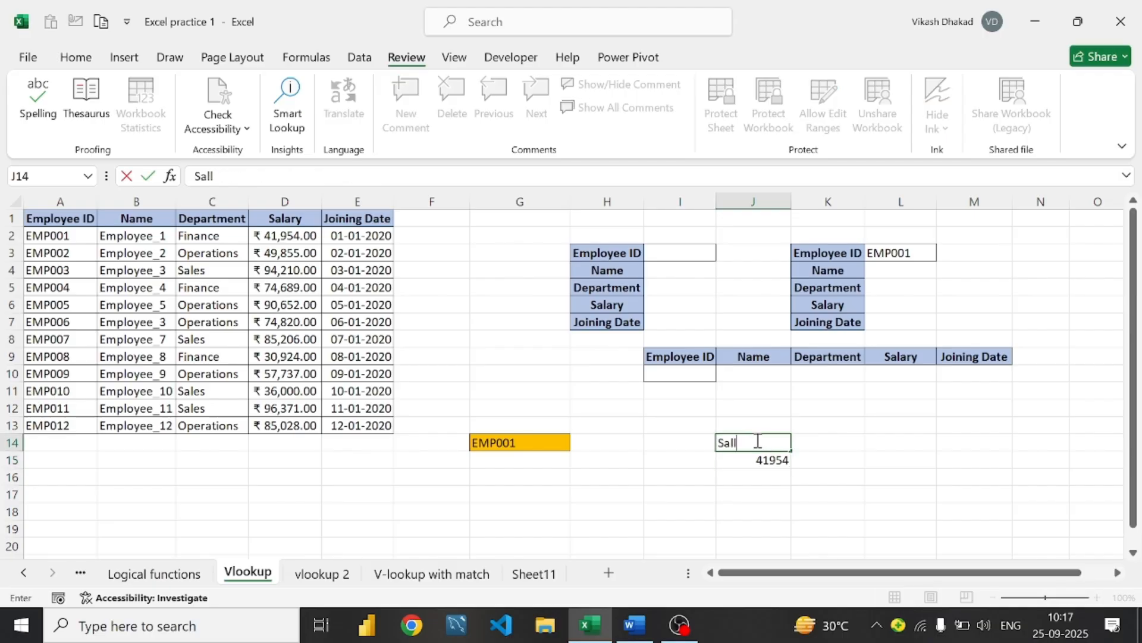
pyautogui.press('BackSpace')
pyautogui.write('ary')
pyautogui.press('Return')
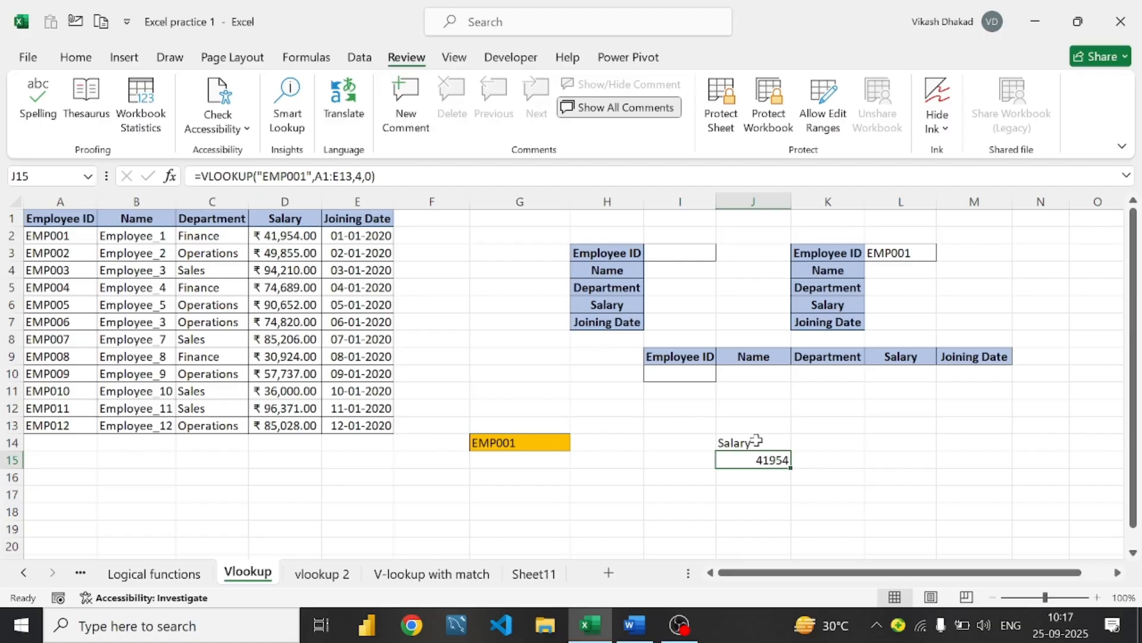
# Clear the Salary label from J14 and the VLOOKUP formula from J15
pyautogui.click(756, 441)
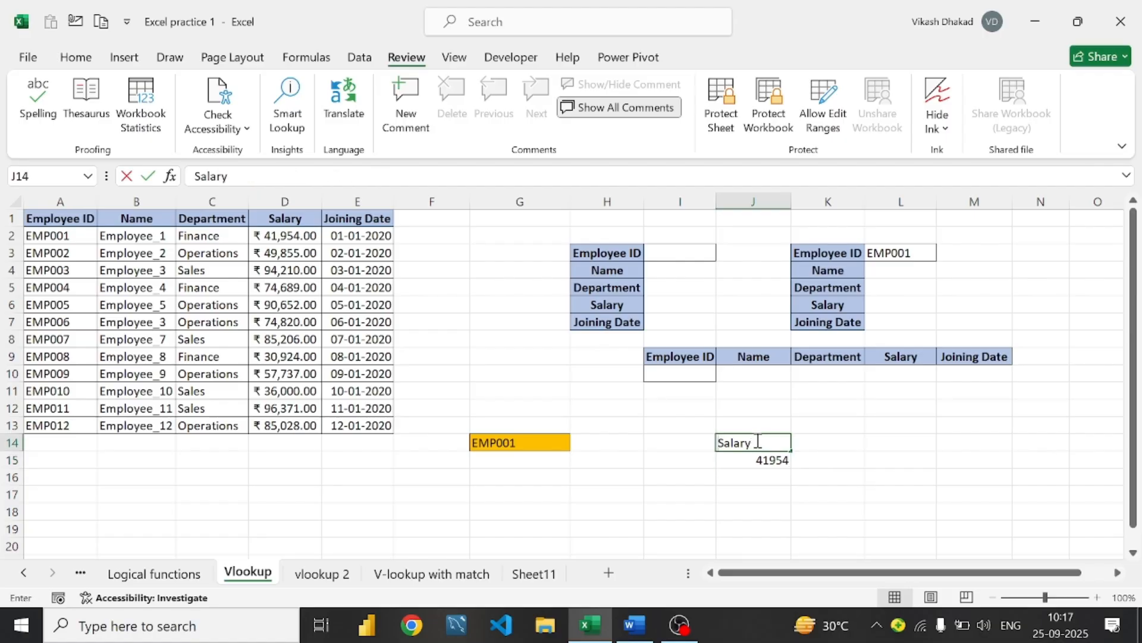
pyautogui.click(762, 463)
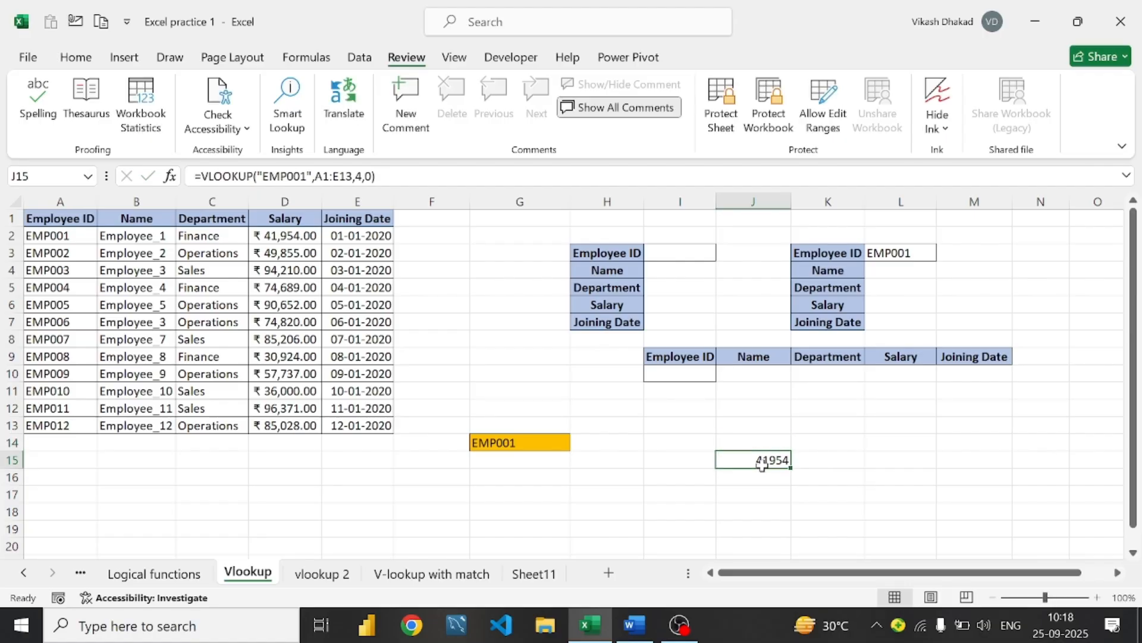
pyautogui.press('BackSpace')
pyautogui.click(641, 456)
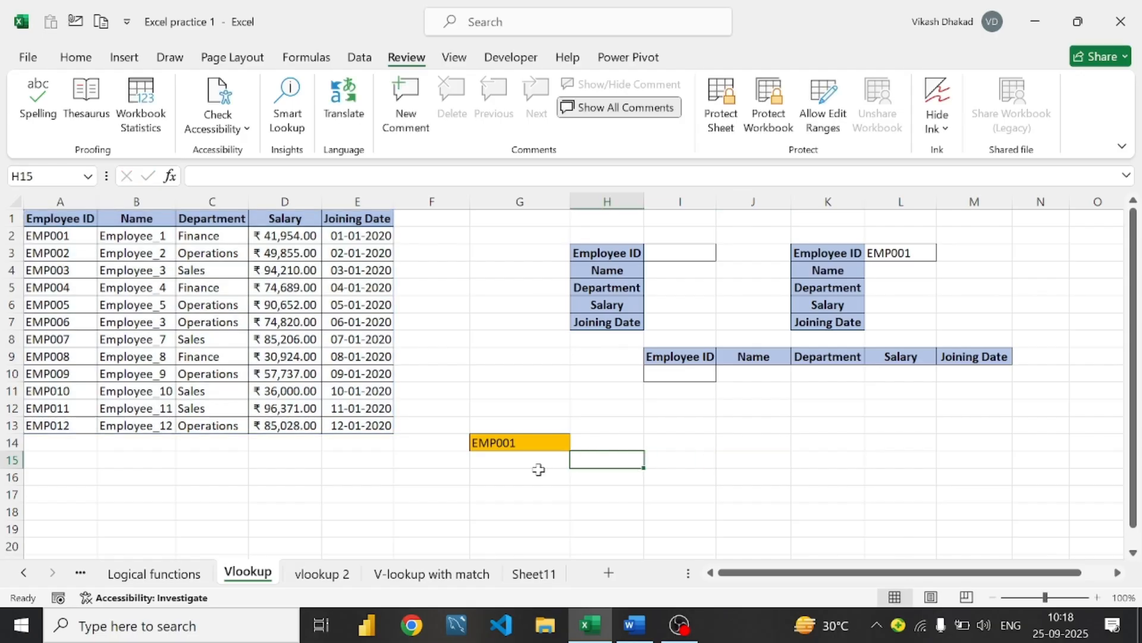
# Copy the name Employee_1 from cell B2 into cell G15
pyautogui.click(484, 471)
pyautogui.click(506, 462)
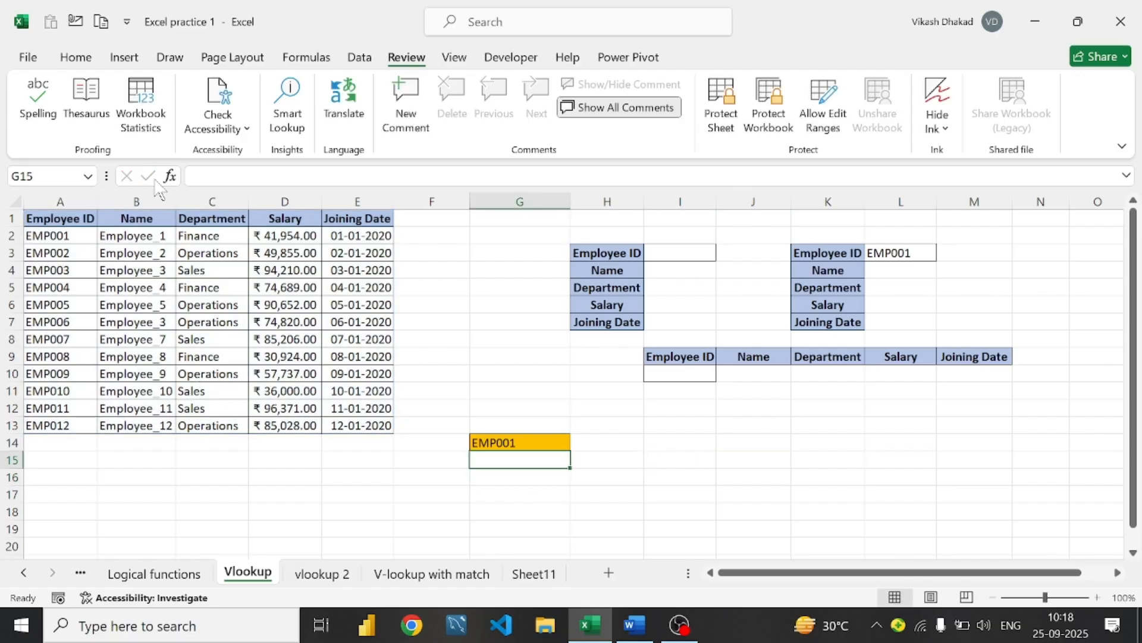
pyautogui.click(156, 232)
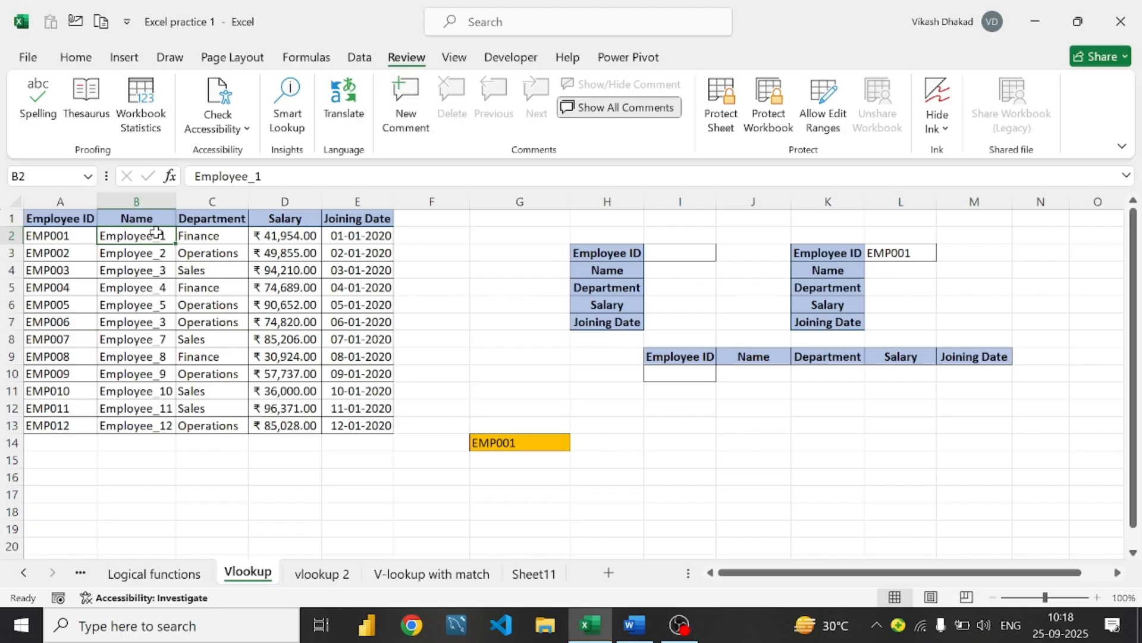
pyautogui.hotkey('ctrl', 'c')
pyautogui.click(533, 461)
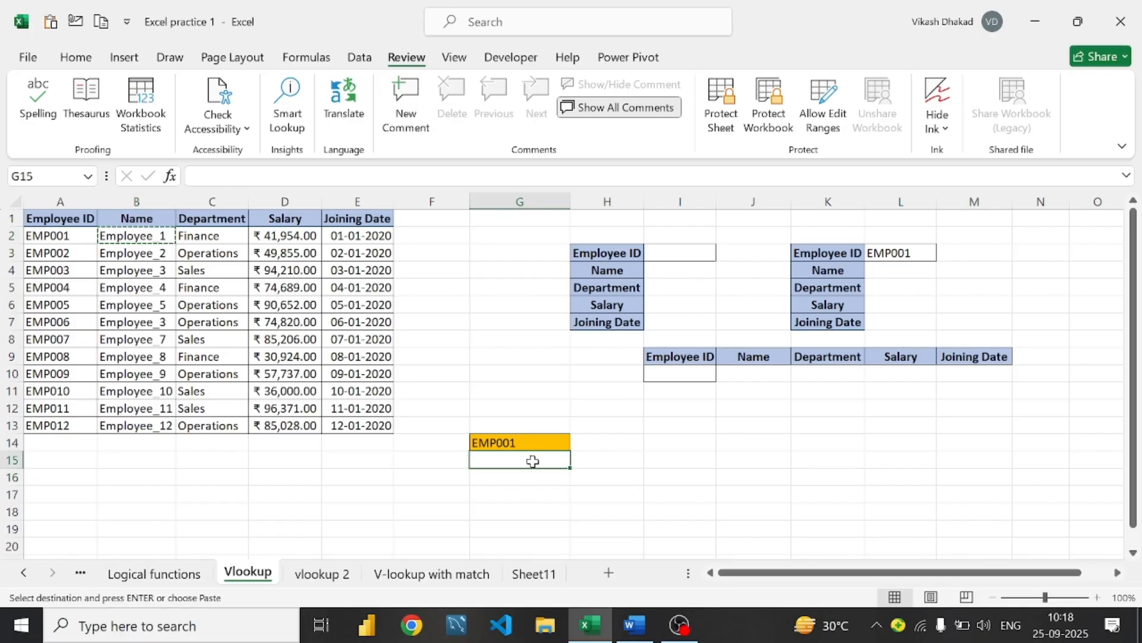
pyautogui.hotkey('ctrl', 'v')
# Start a VLOOKUP formula in cell I15 with "Employee_1" in quotation marks as the lookup value
pyautogui.click(613, 461)
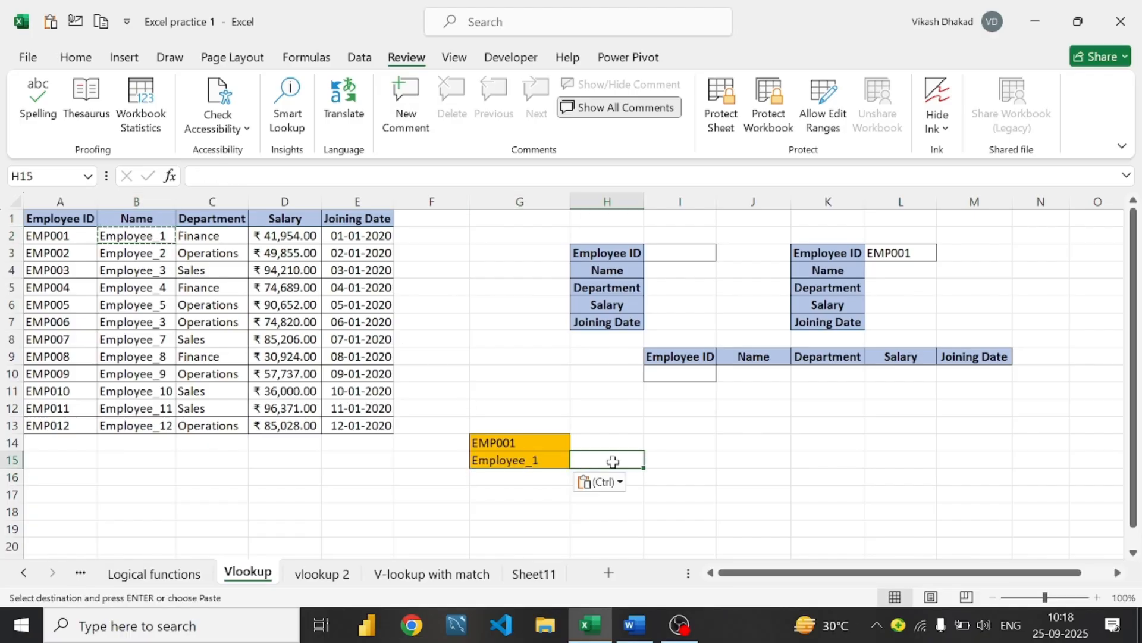
pyautogui.click(666, 460)
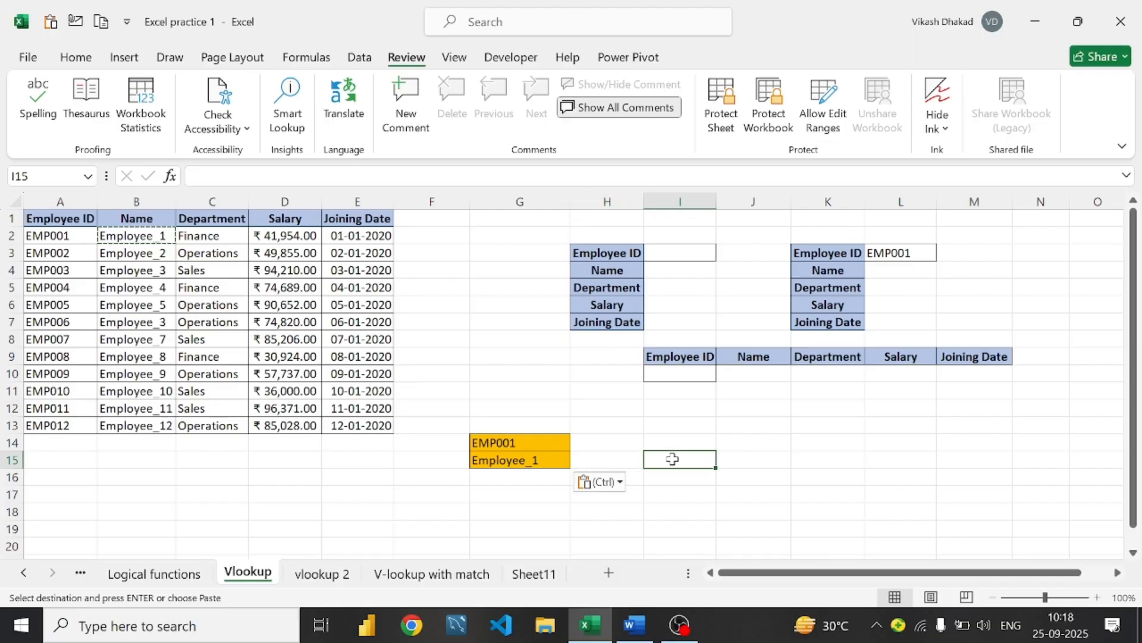
pyautogui.write('=vl')
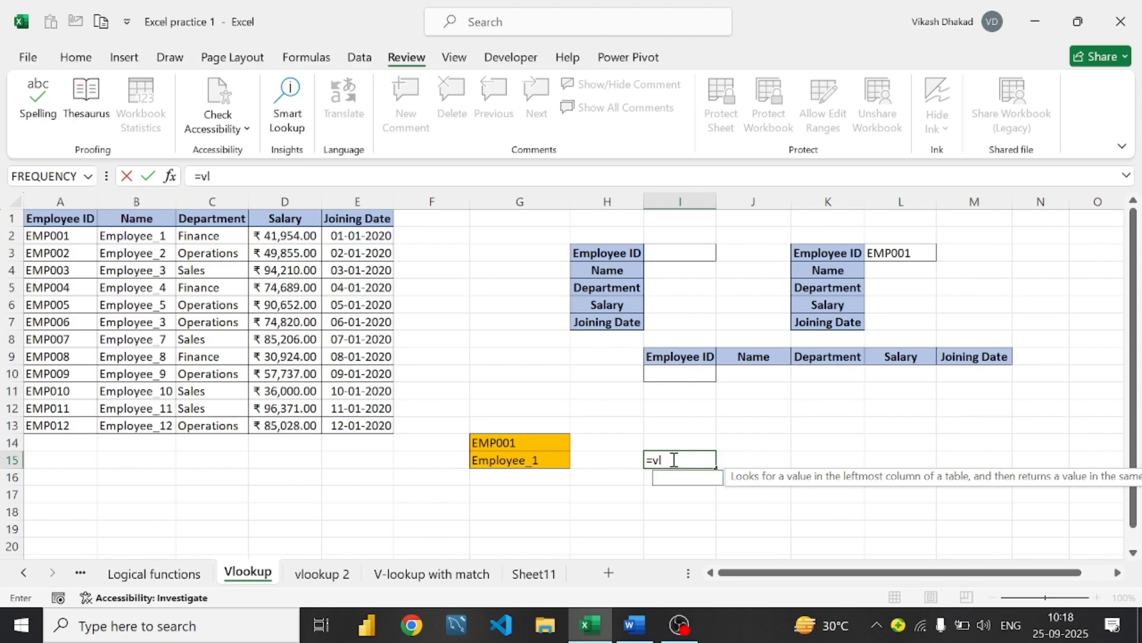
pyautogui.write('ookup')
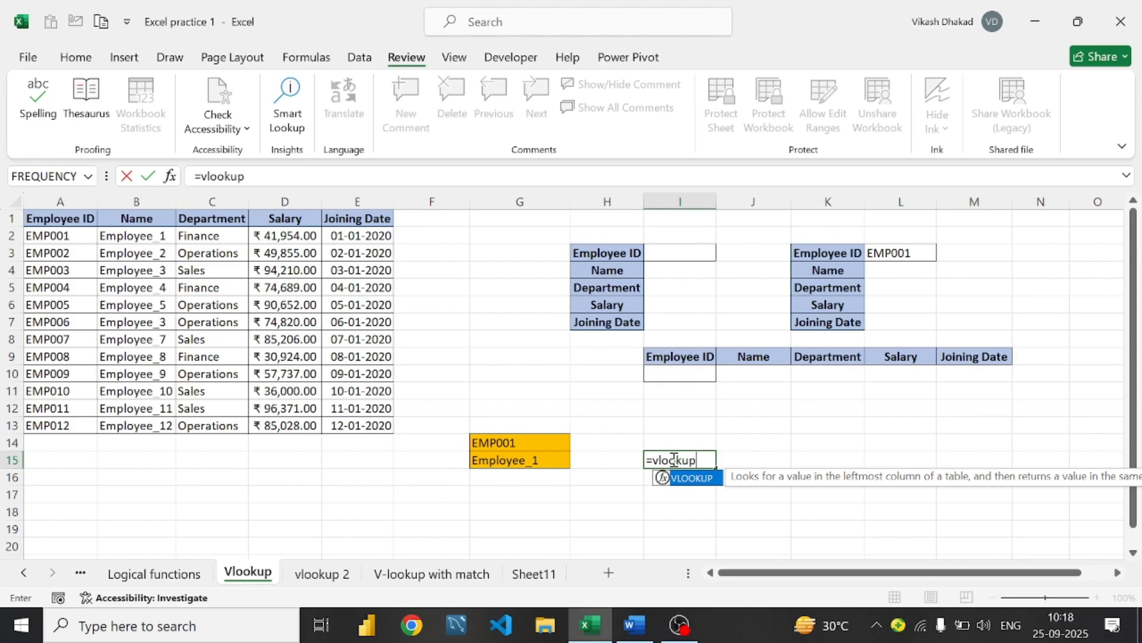
pyautogui.press('Tab')
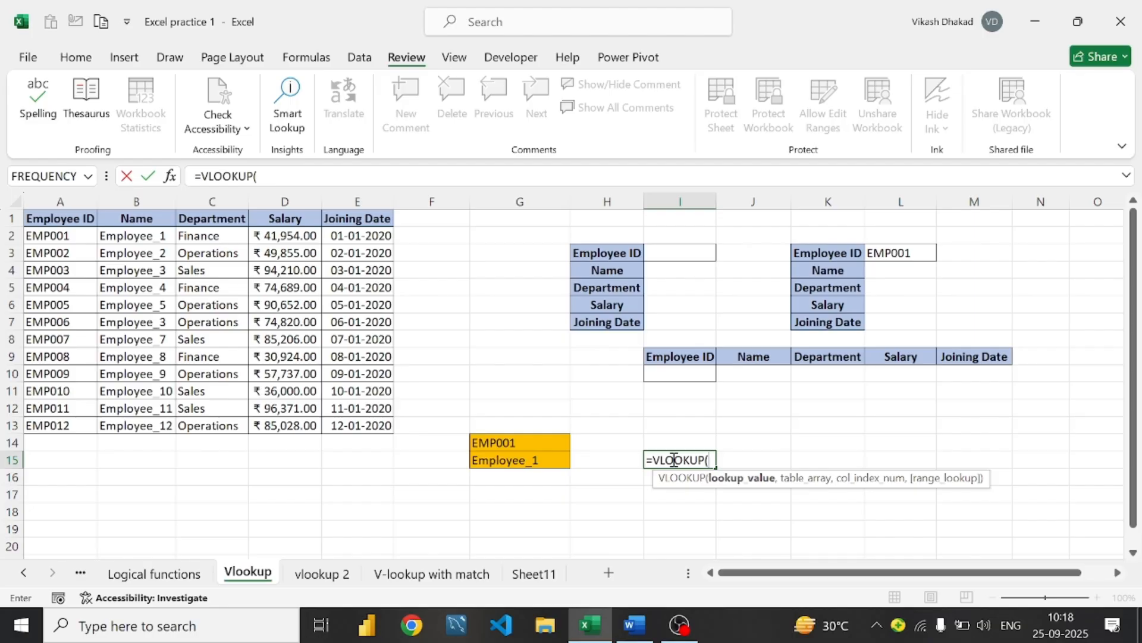
pyautogui.write('"Employee')
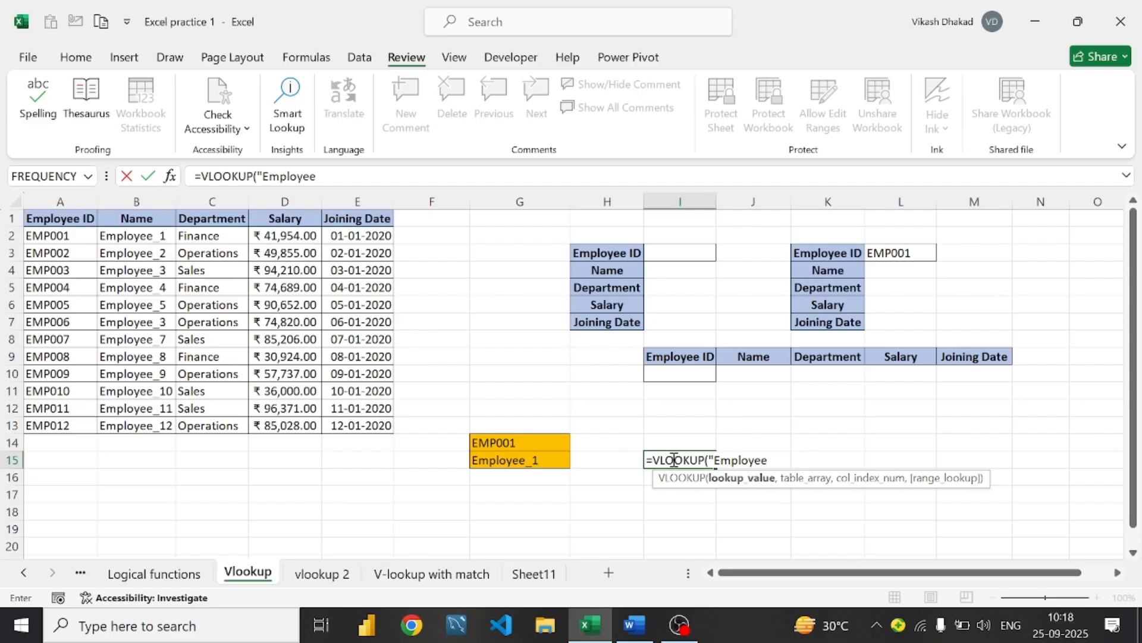
pyautogui.write('_1",')
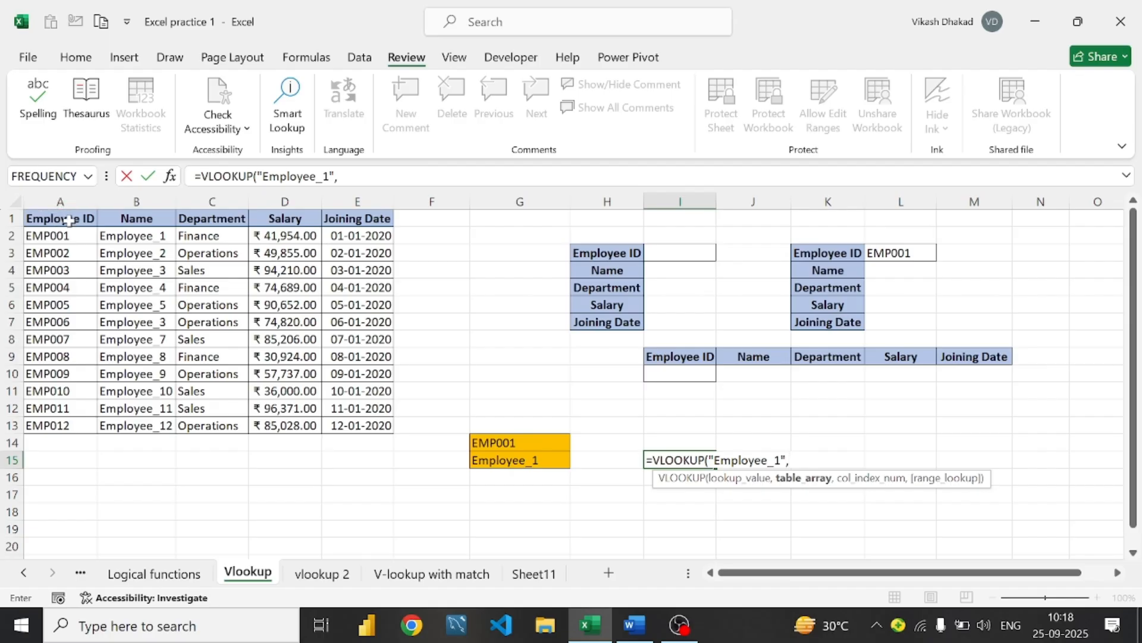
# Complete the I15 formula with table range A1:E13, column index 5 and 0 for an exact match, and enter it
pyautogui.click(119, 218)
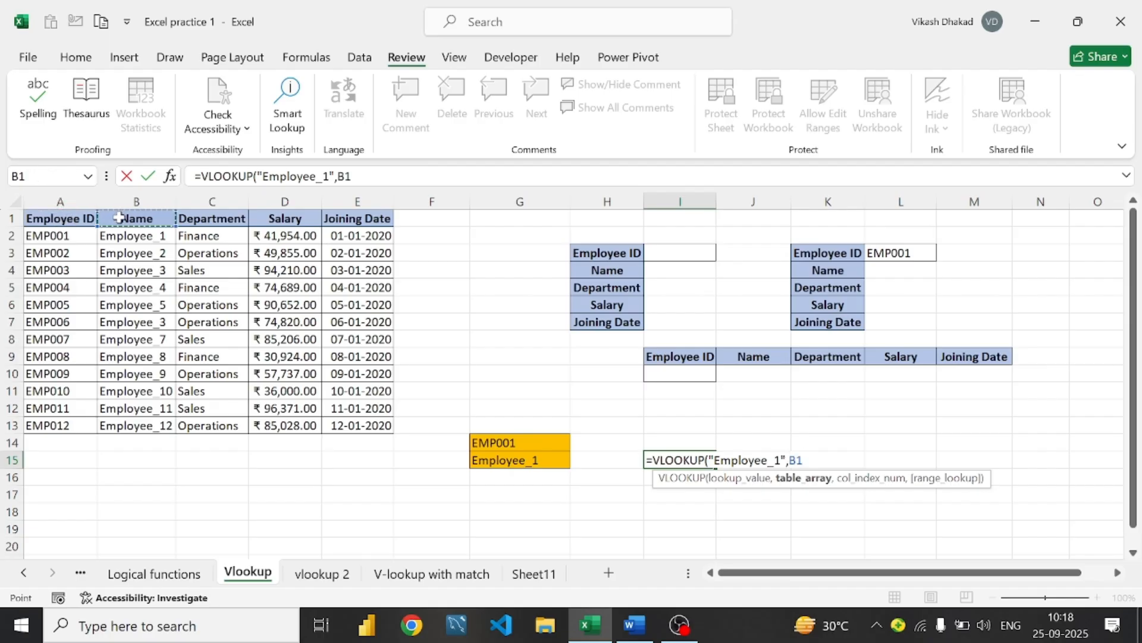
pyautogui.moveTo(119, 217); pyautogui.dragTo(359, 437)
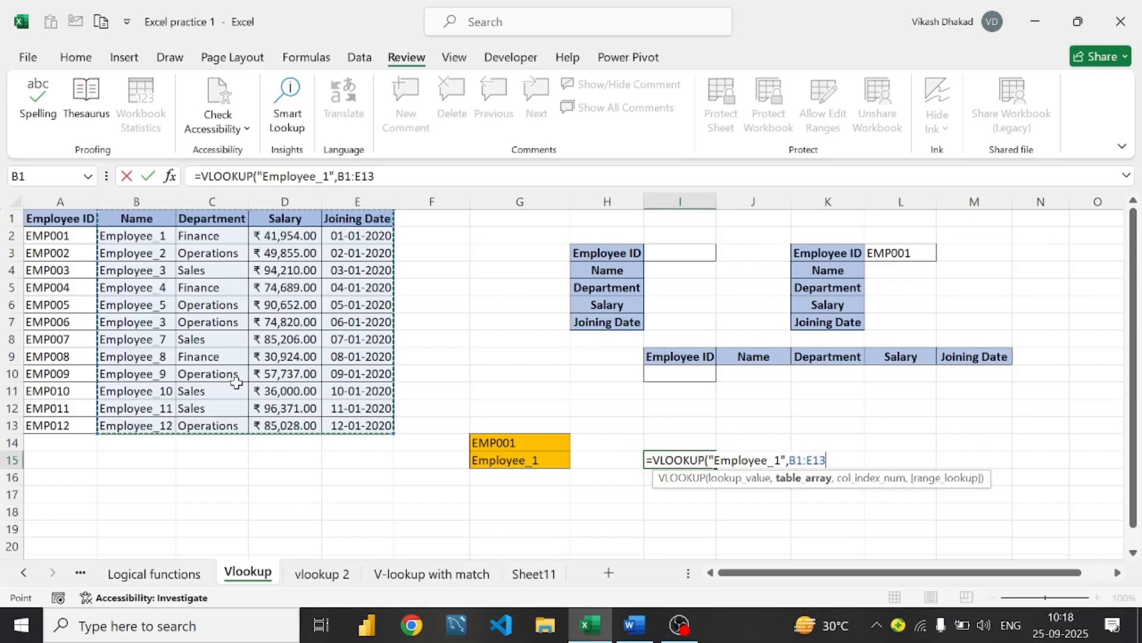
pyautogui.moveTo(64, 220); pyautogui.dragTo(365, 422)
pyautogui.write(',')
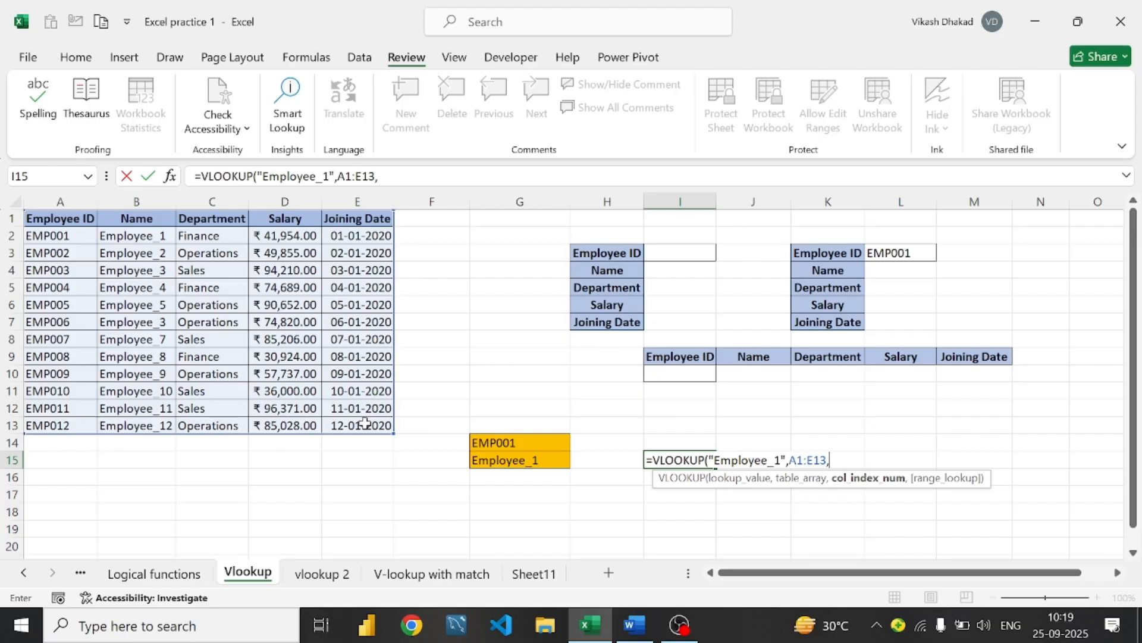
pyautogui.write('5,0)')
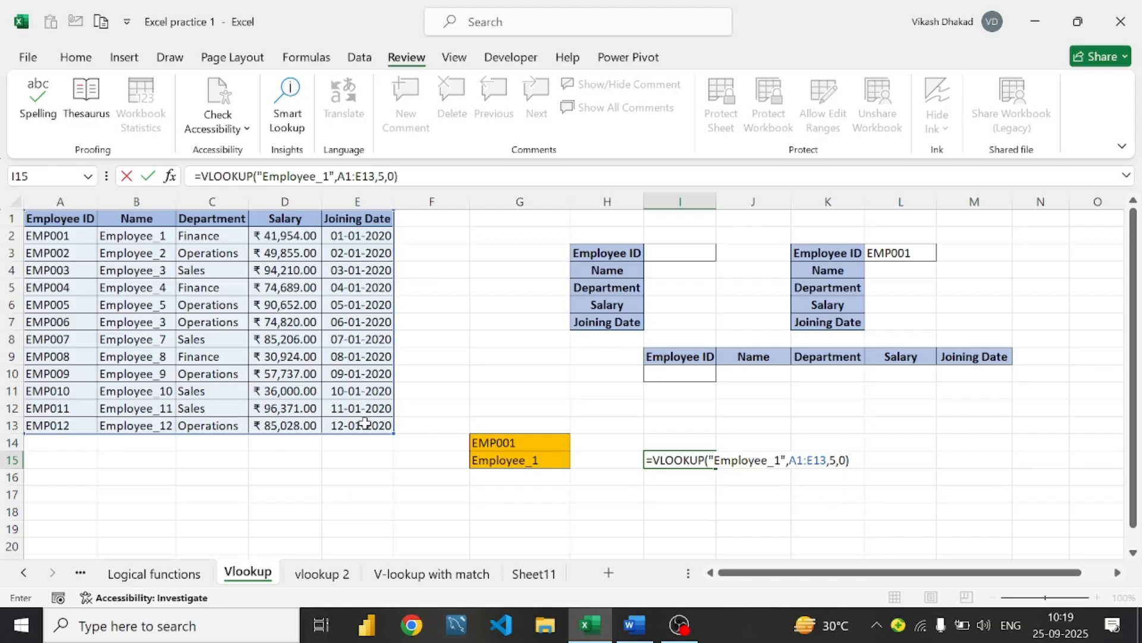
pyautogui.press('Return')
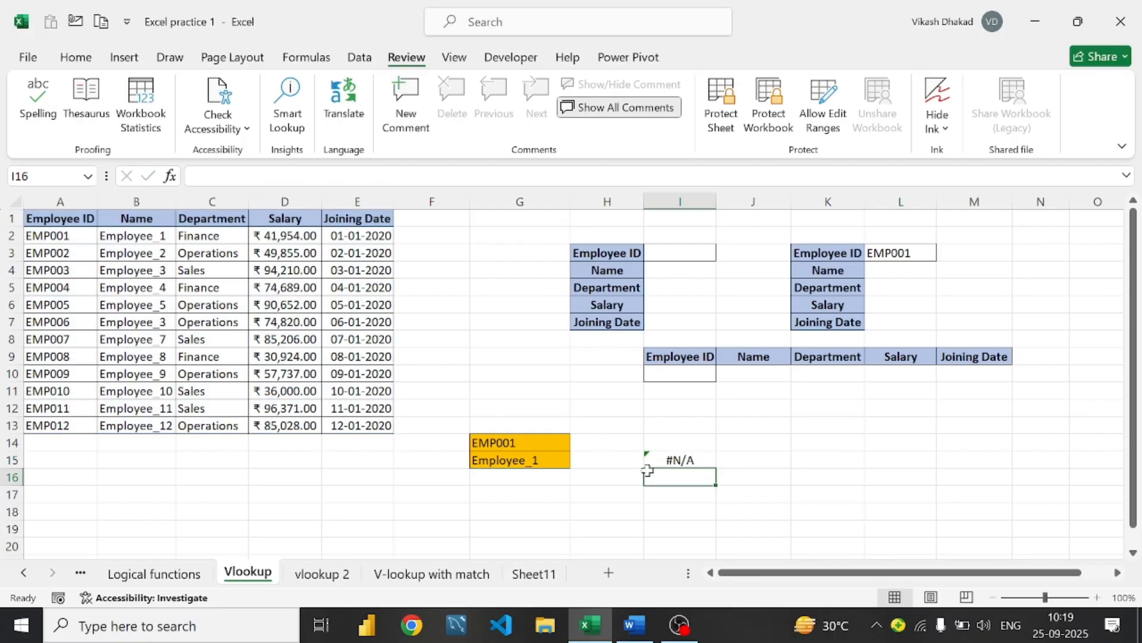
# Change the VLOOKUP formula in I15 to use table range B1:E13 and column index 4
pyautogui.doubleClick(682, 460)
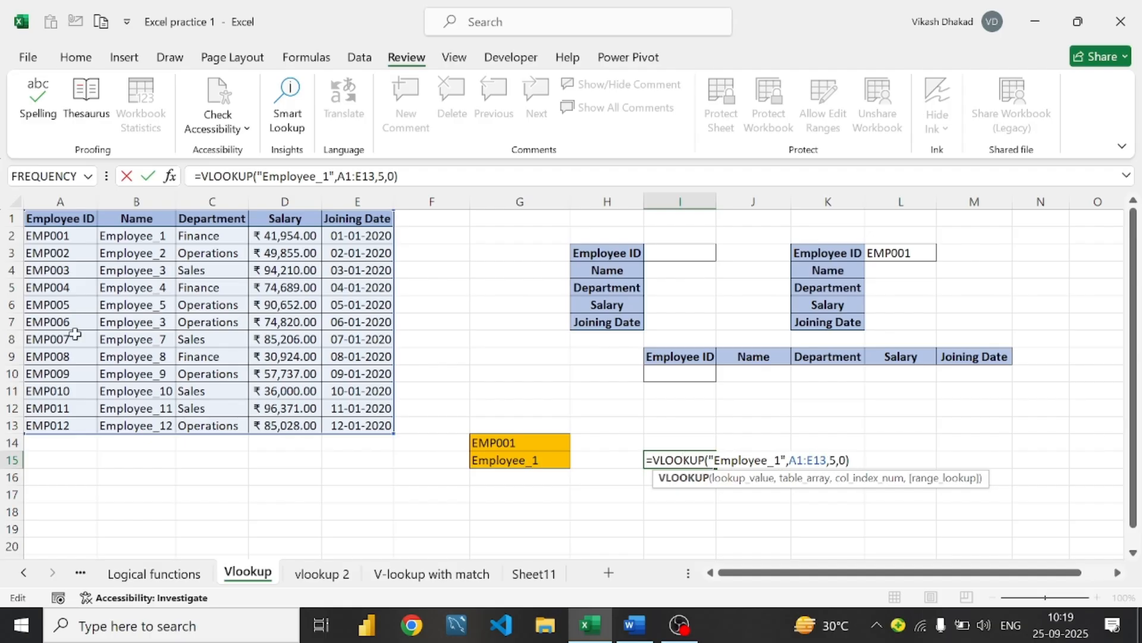
pyautogui.click(804, 458)
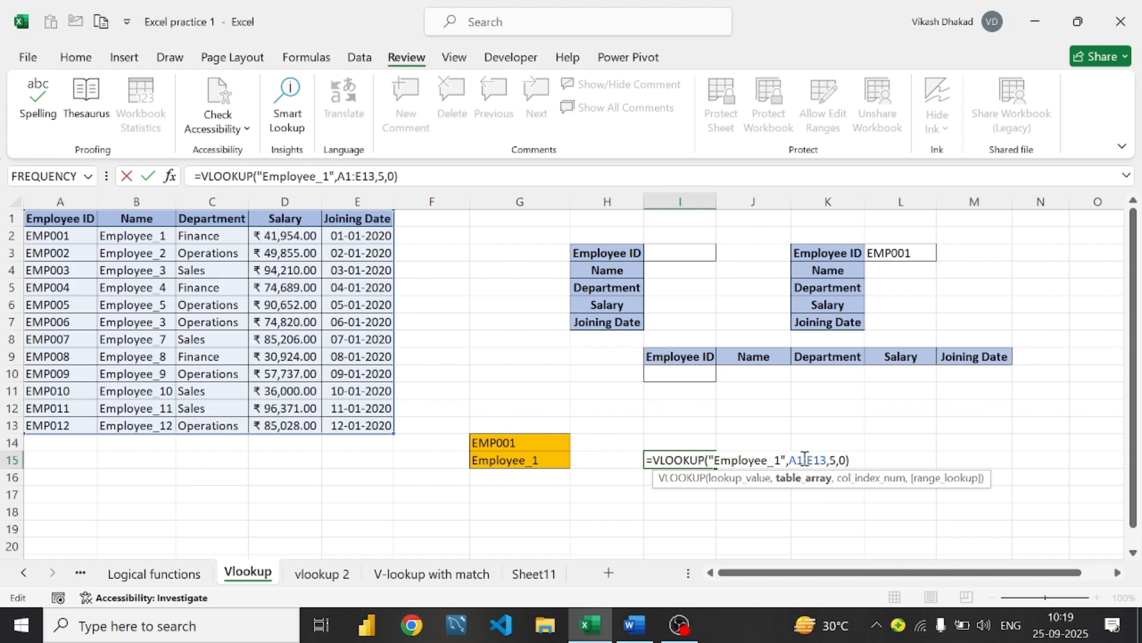
pyautogui.press('BackSpace')
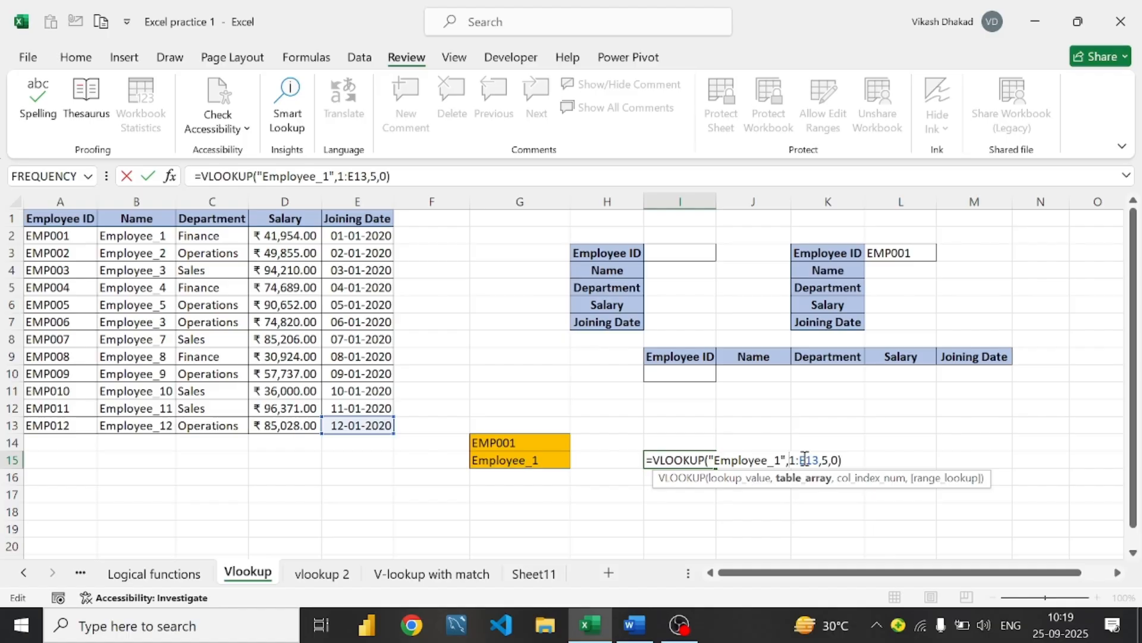
pyautogui.write('B')
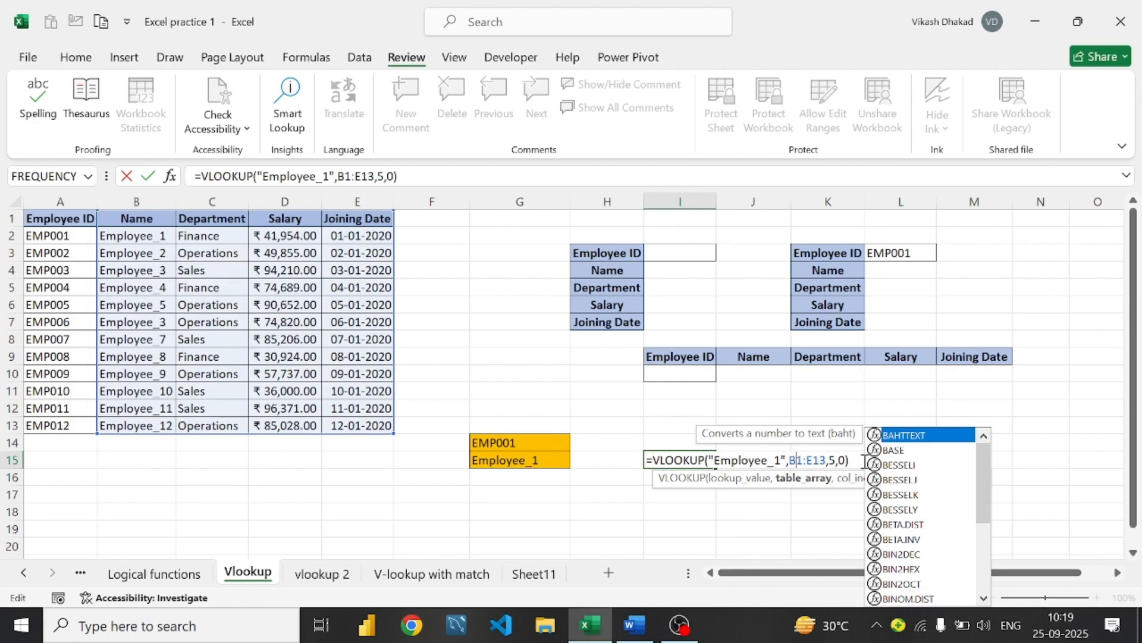
pyautogui.click(839, 462)
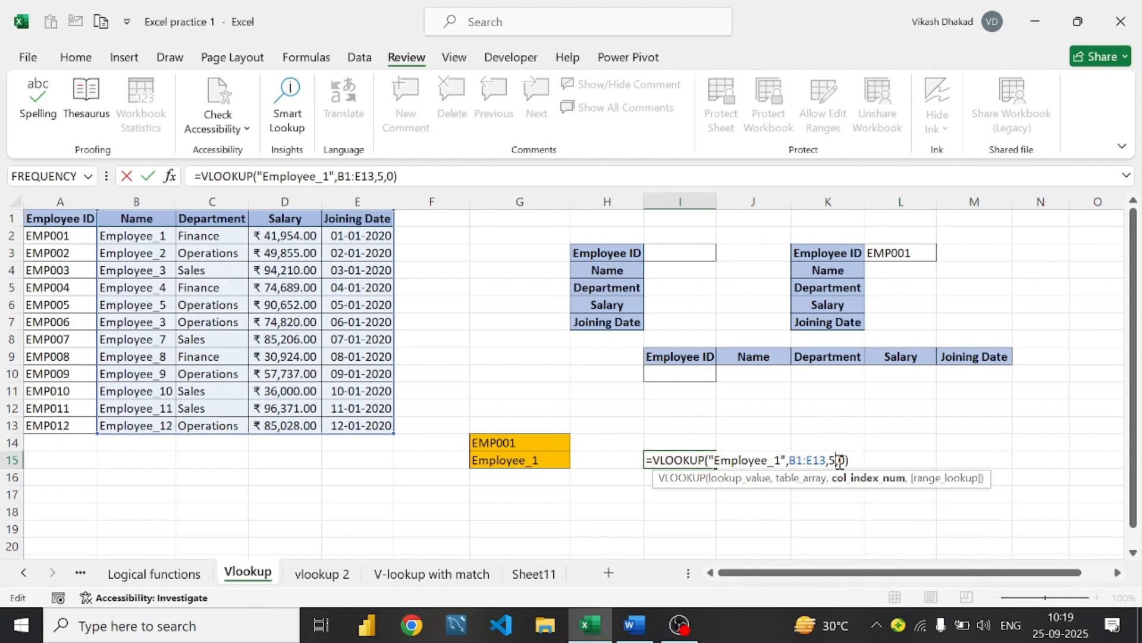
pyautogui.press('BackSpace')
pyautogui.write('4')
pyautogui.press('Return')
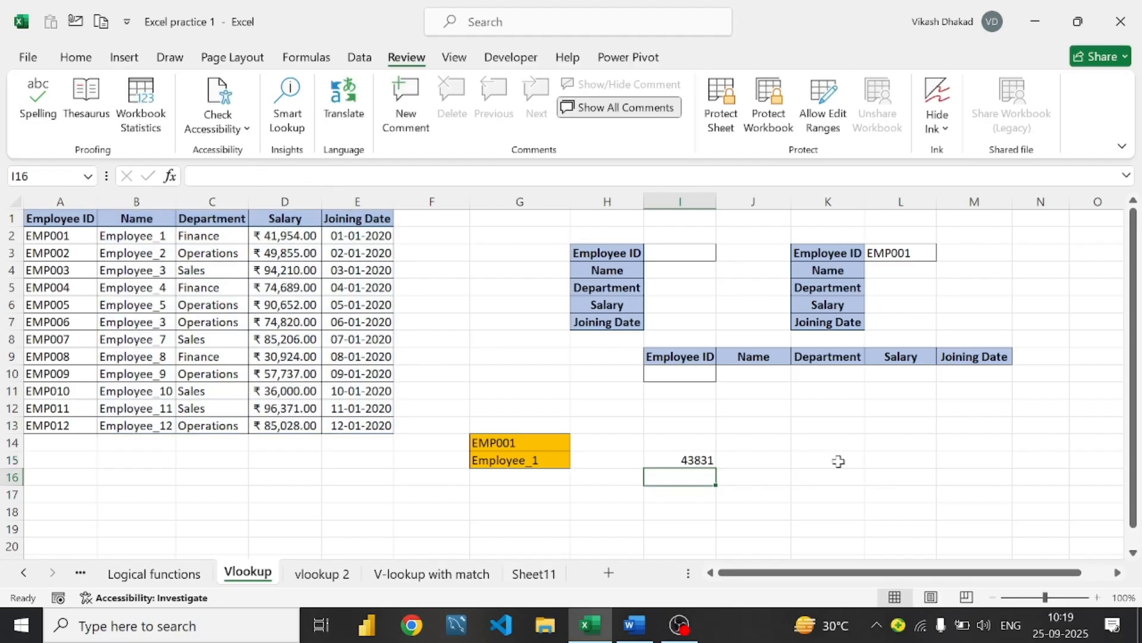
# Format the lookup result in cell I15 as Short Date
pyautogui.click(689, 459)
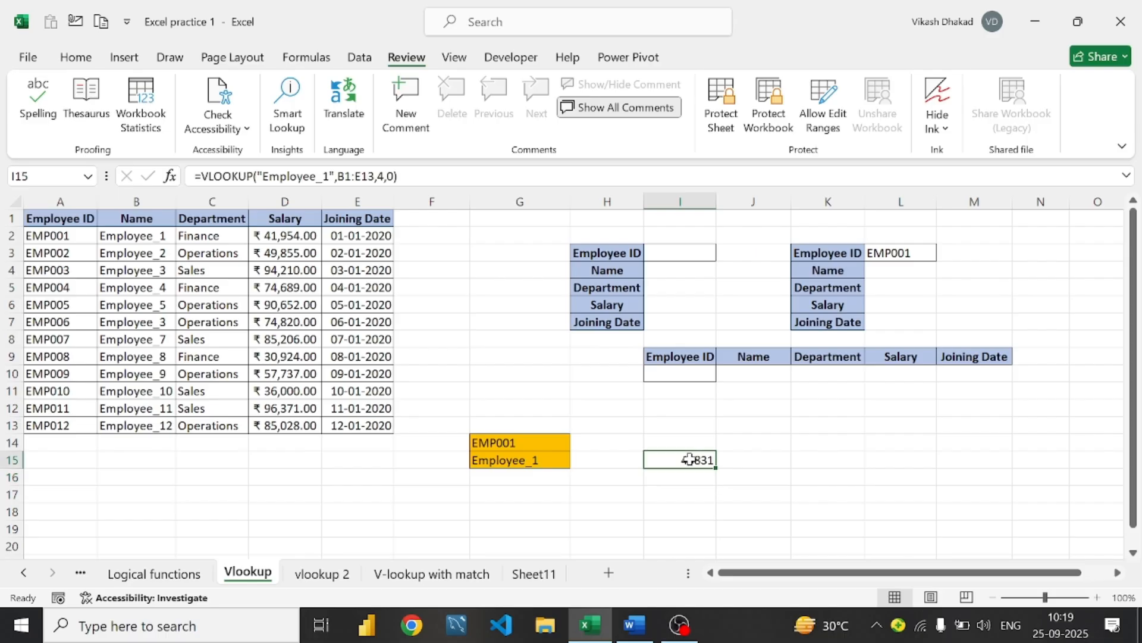
pyautogui.click(77, 58)
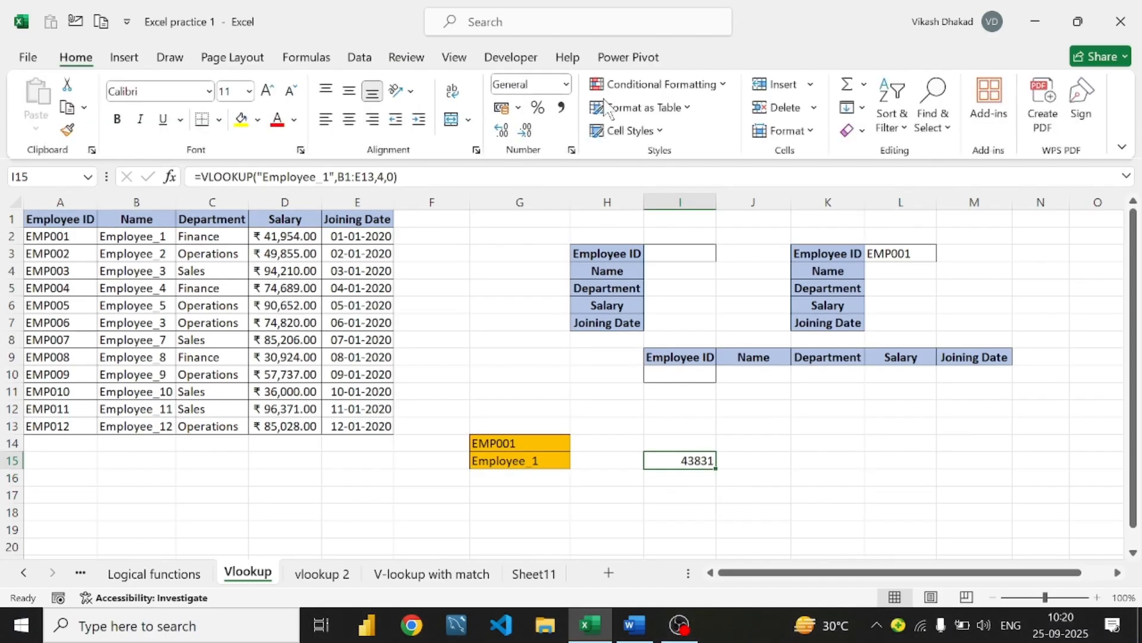
pyautogui.click(566, 88)
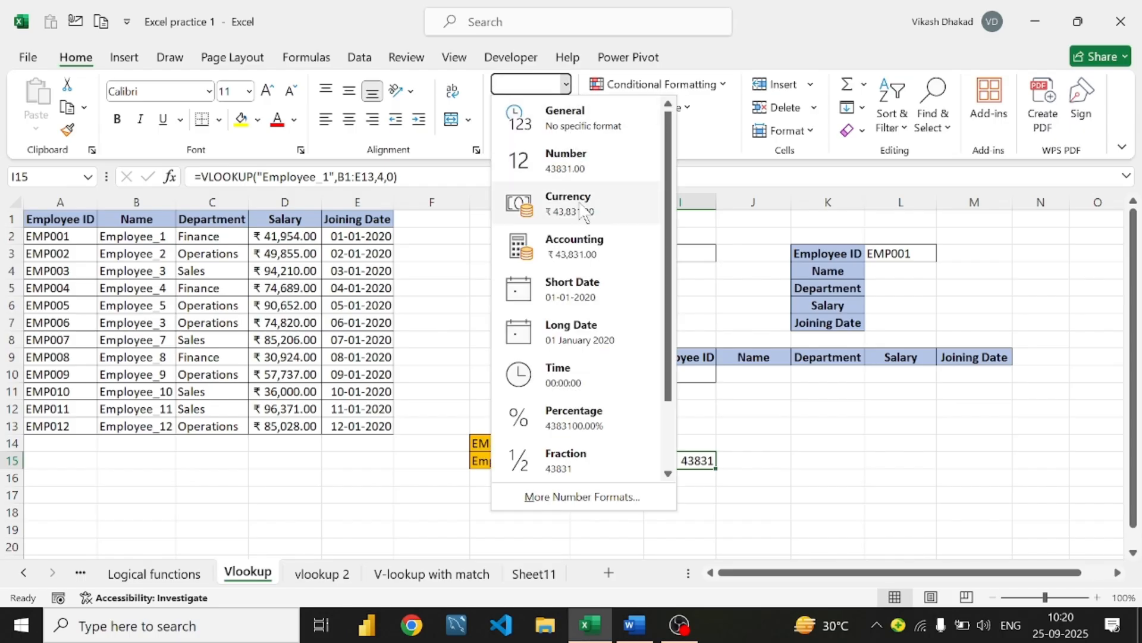
pyautogui.click(586, 290)
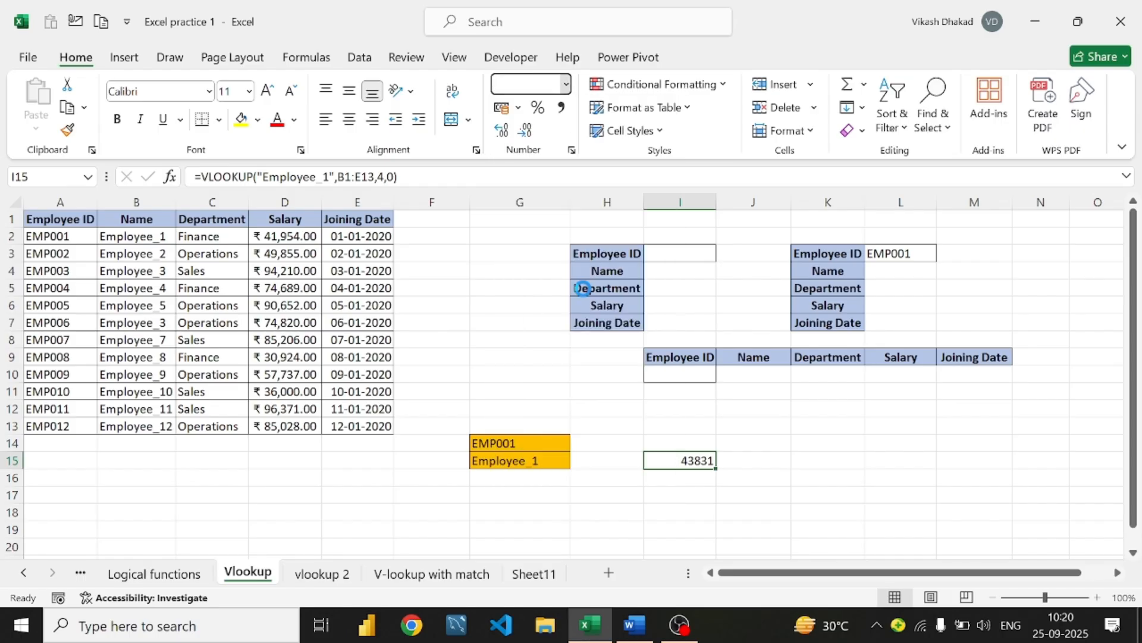
pyautogui.click(696, 478)
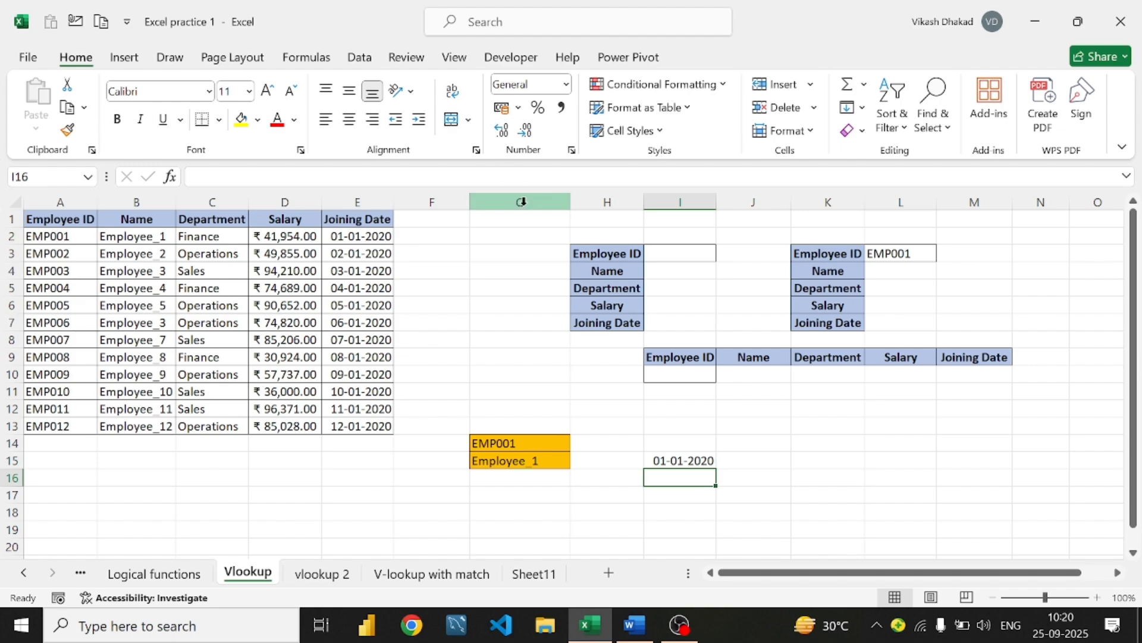
pyautogui.click(518, 446)
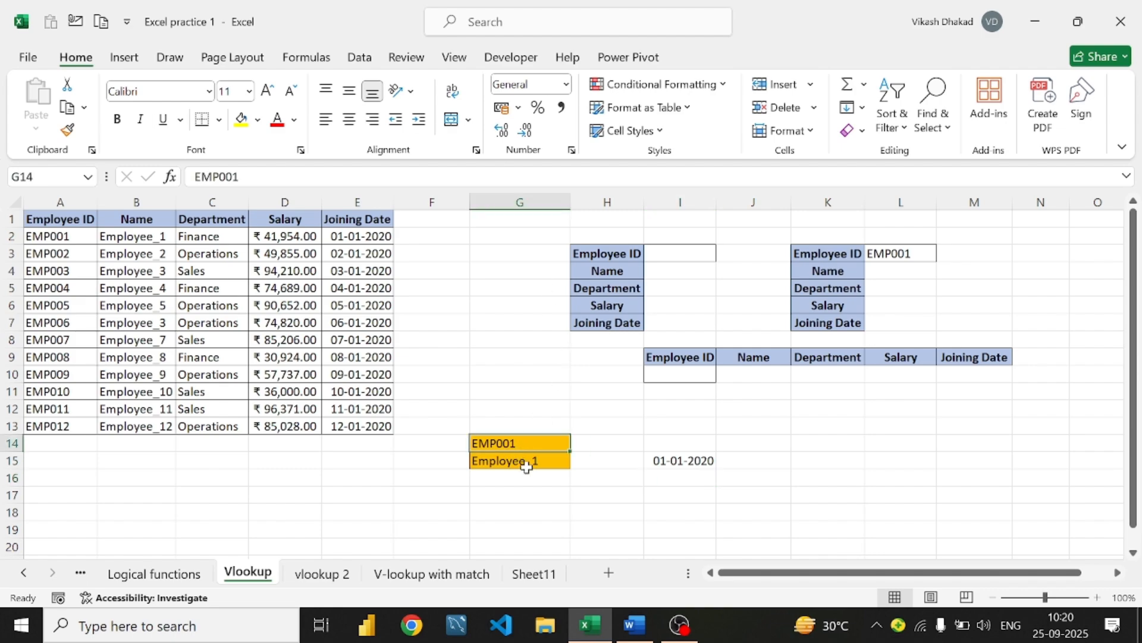
pyautogui.click(522, 461)
pyautogui.click(706, 461)
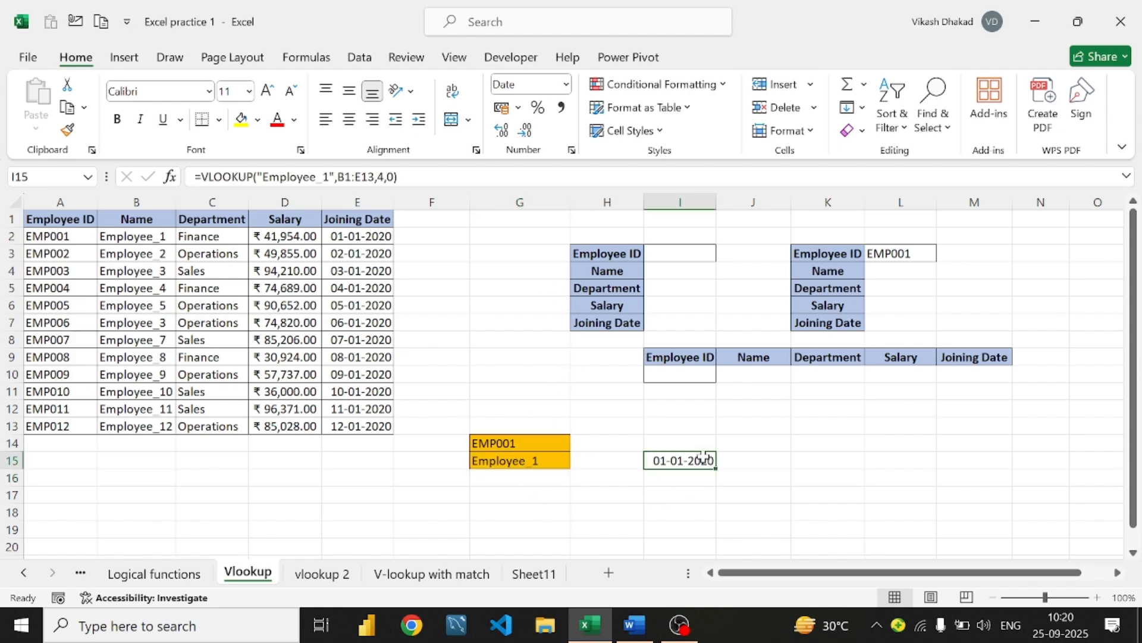
# Copy the employee ID EMP001 from cell A2 into cell I3 beside the Employee ID label
pyautogui.click(676, 256)
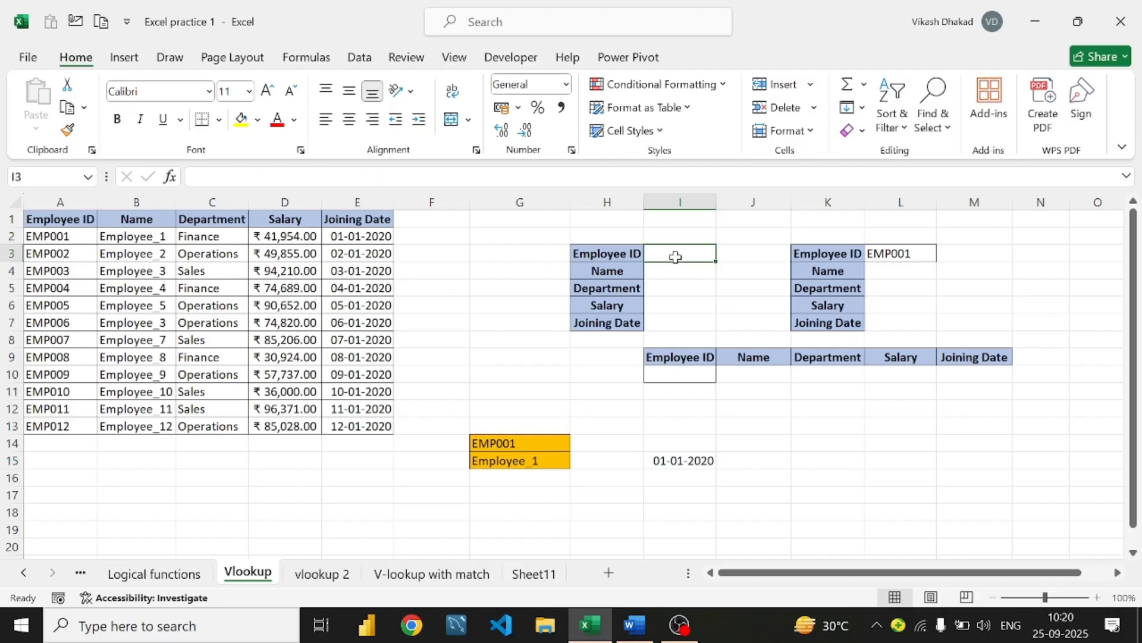
pyautogui.click(56, 238)
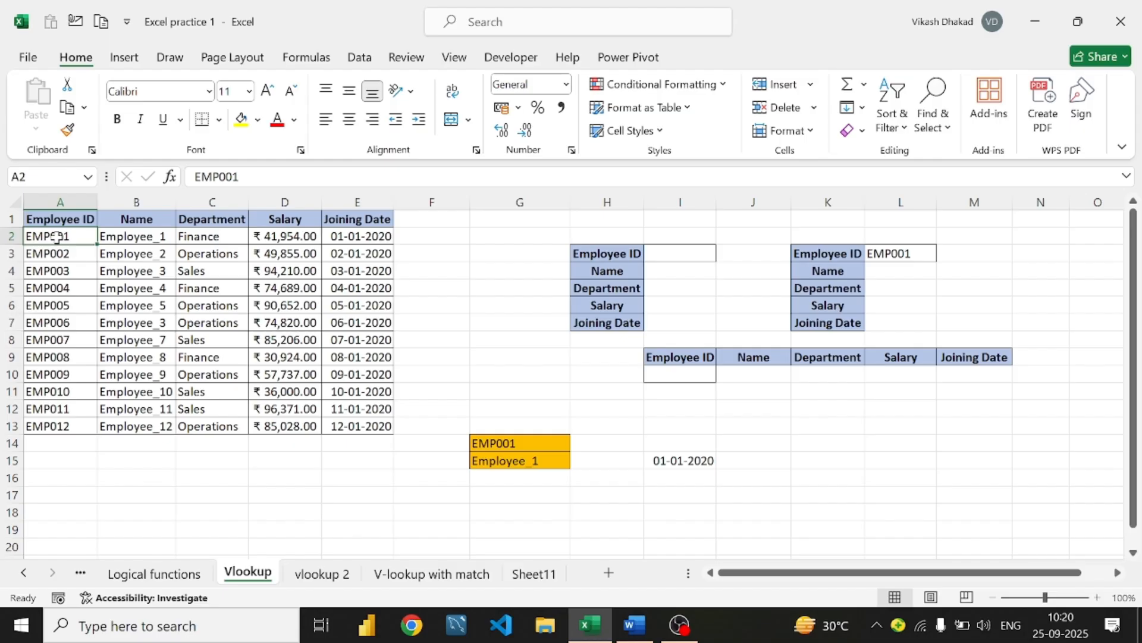
pyautogui.hotkey('ctrl', 'c')
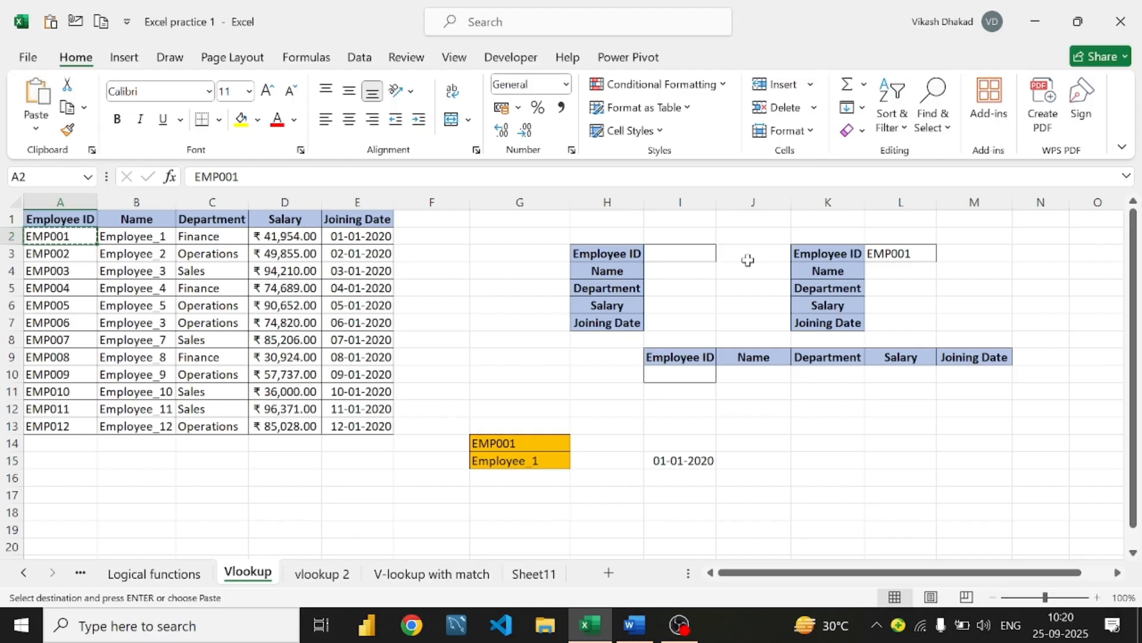
pyautogui.click(693, 255)
pyautogui.hotkey('ctrl', 'v')
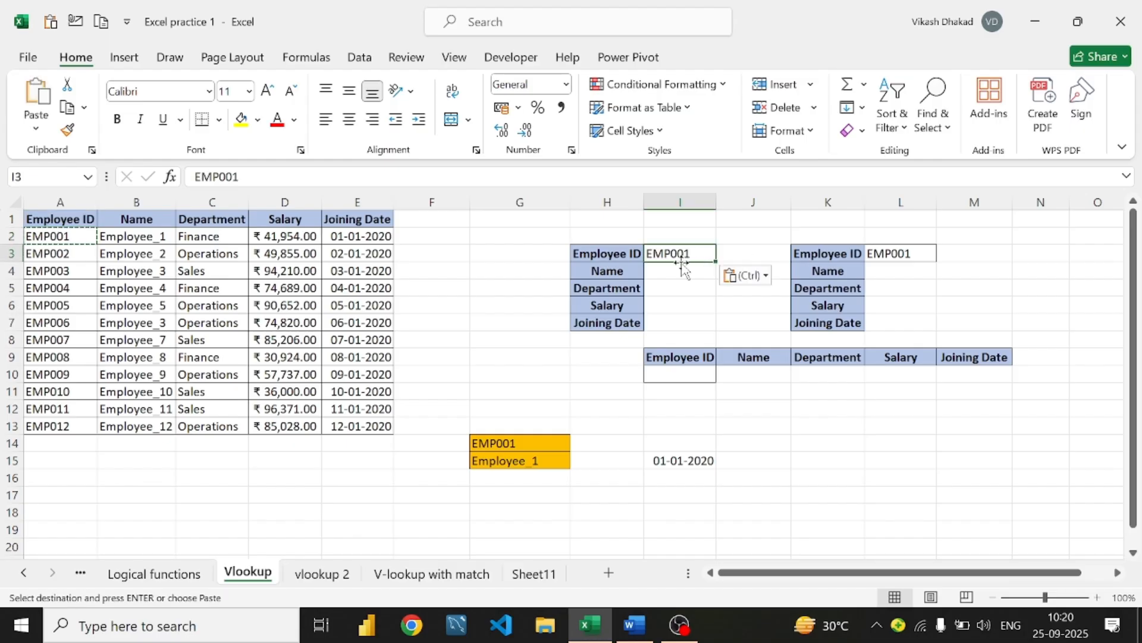
# Start a VLOOKUP formula in cell I4 beside the Name label with cell I3 as the lookup value
pyautogui.click(682, 273)
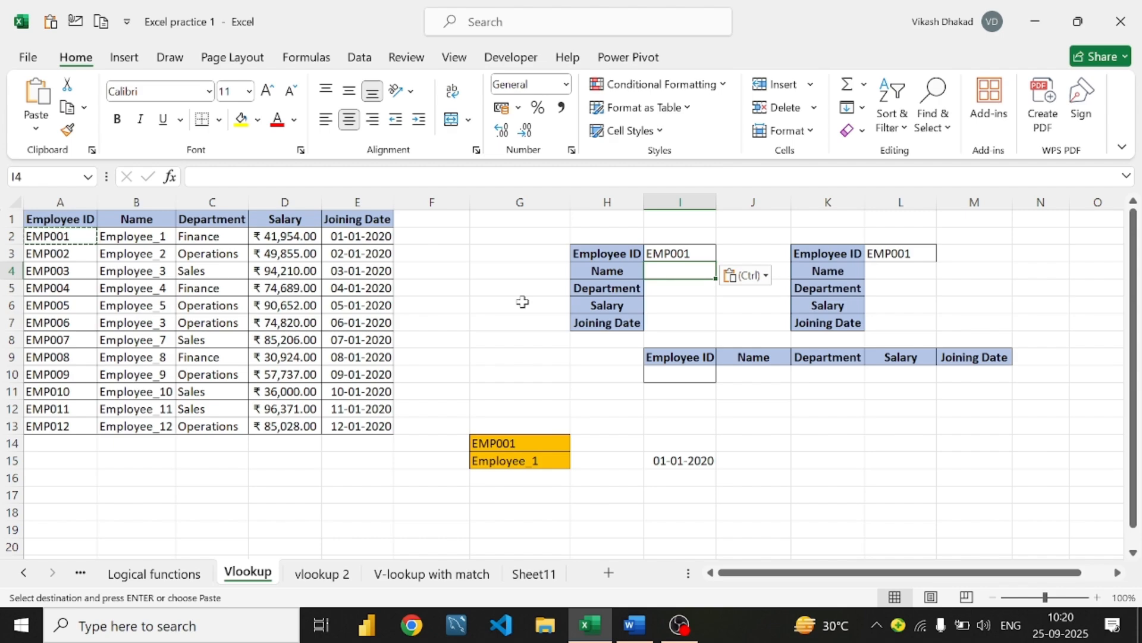
pyautogui.write('=')
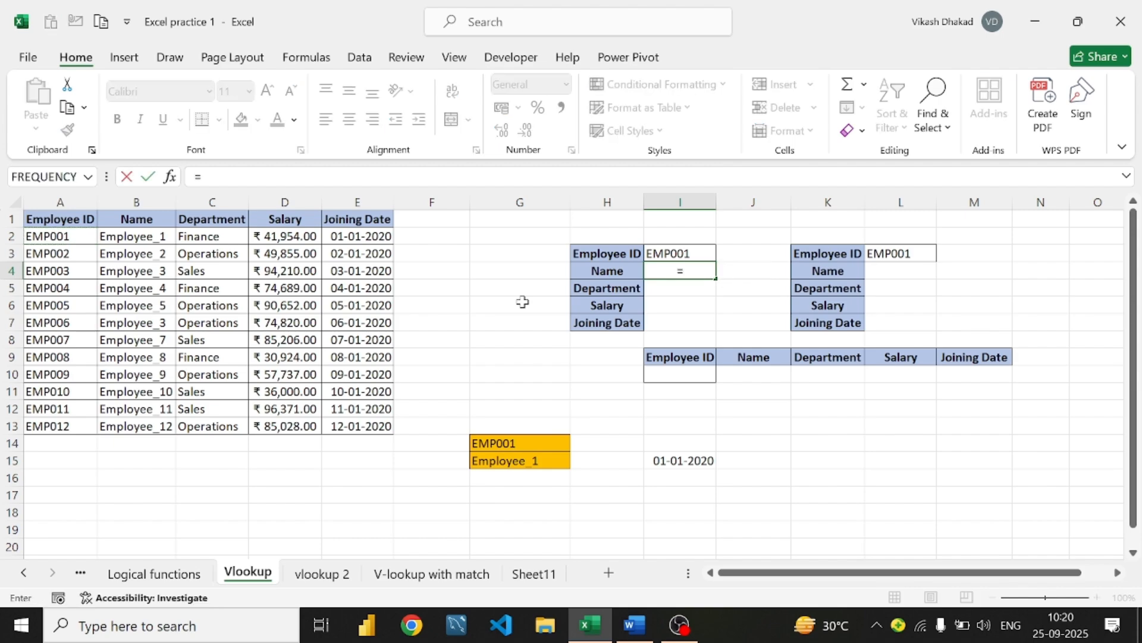
pyautogui.write('c')
pyautogui.press('BackSpace')
pyautogui.write('vloo')
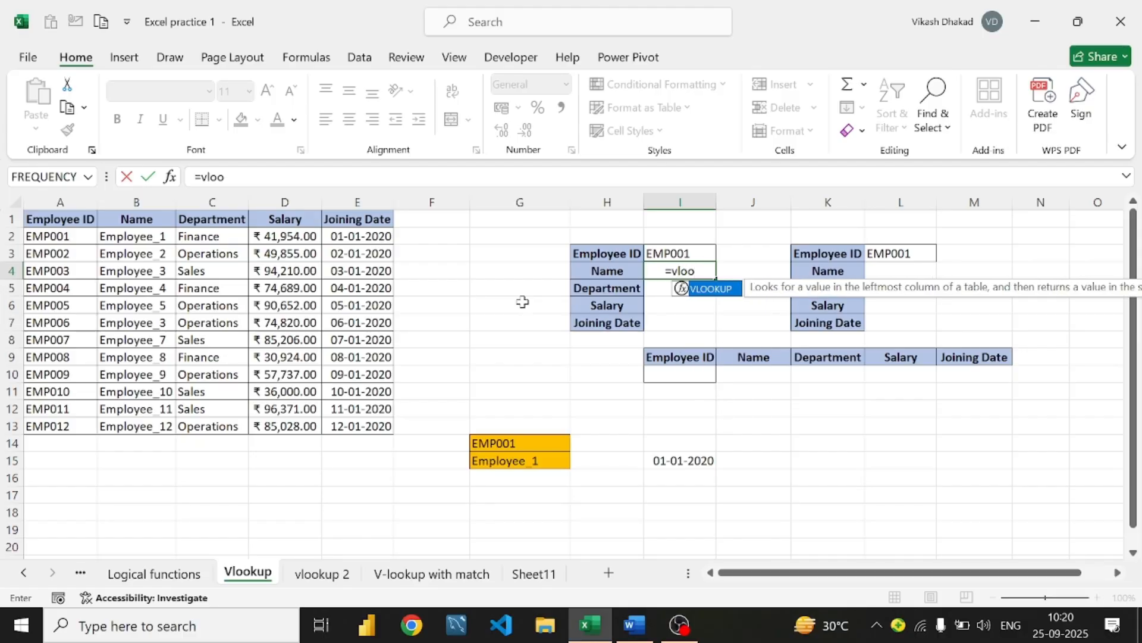
pyautogui.press('Tab')
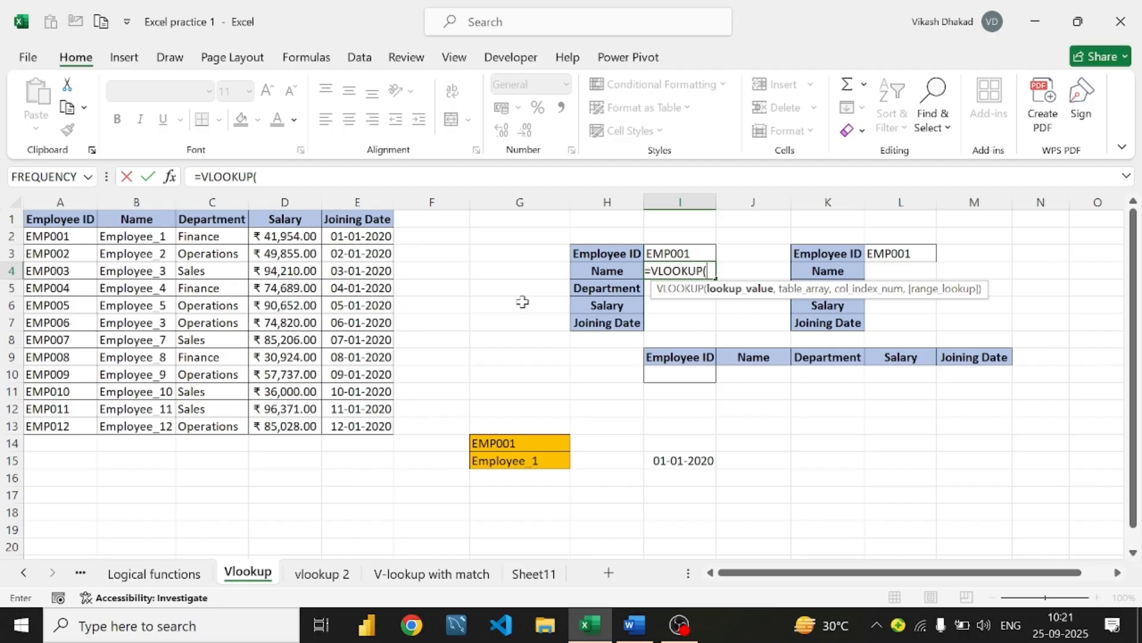
pyautogui.click(667, 256)
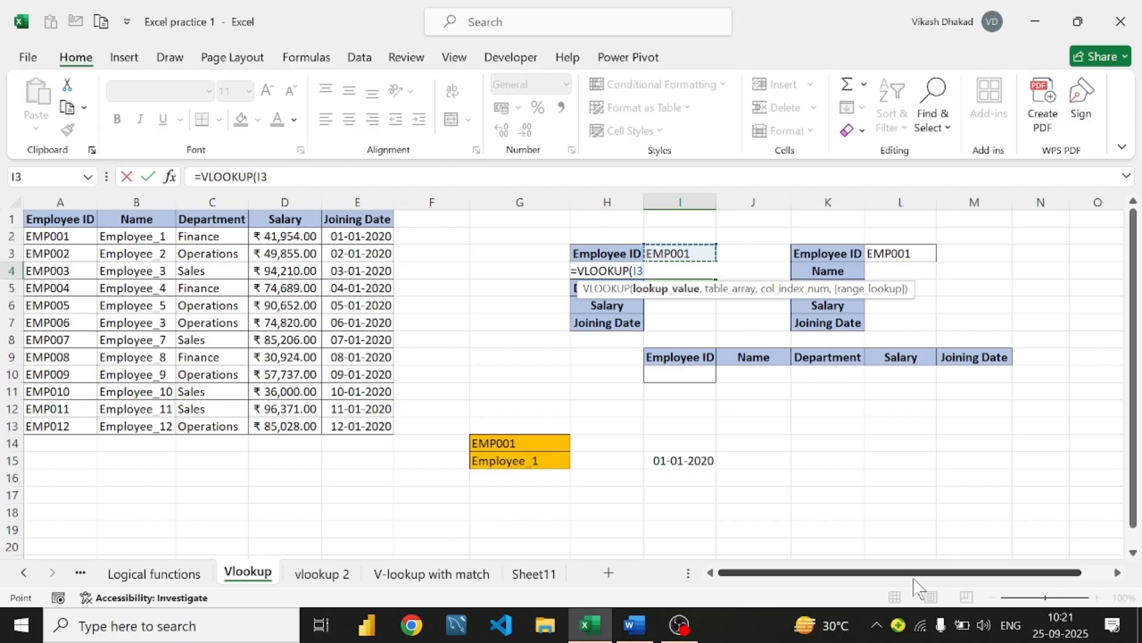
pyautogui.write(',')
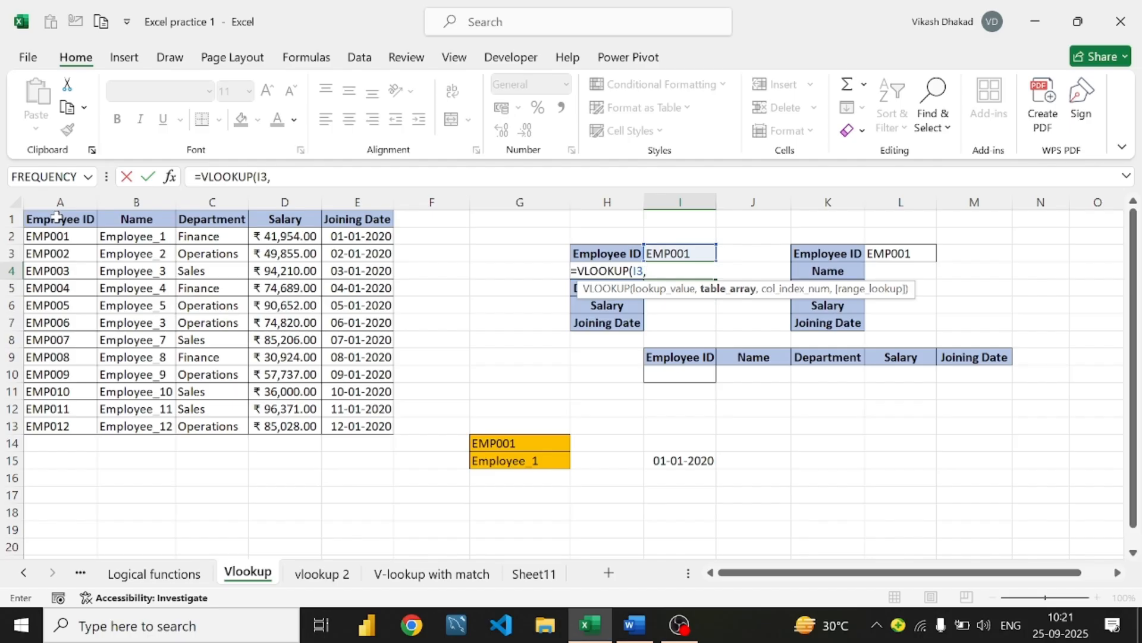
# Complete the I4 formula with table range A1:E13, column index 2 and 0 for an exact match, and enter it
pyautogui.moveTo(56, 216); pyautogui.dragTo(387, 429)
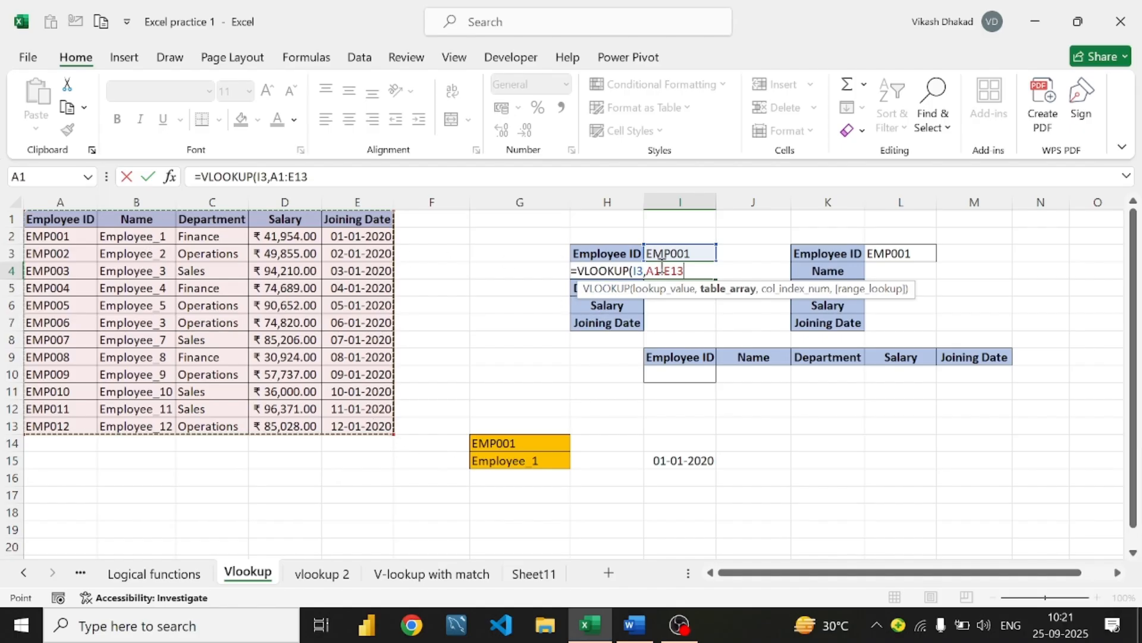
pyautogui.write(',')
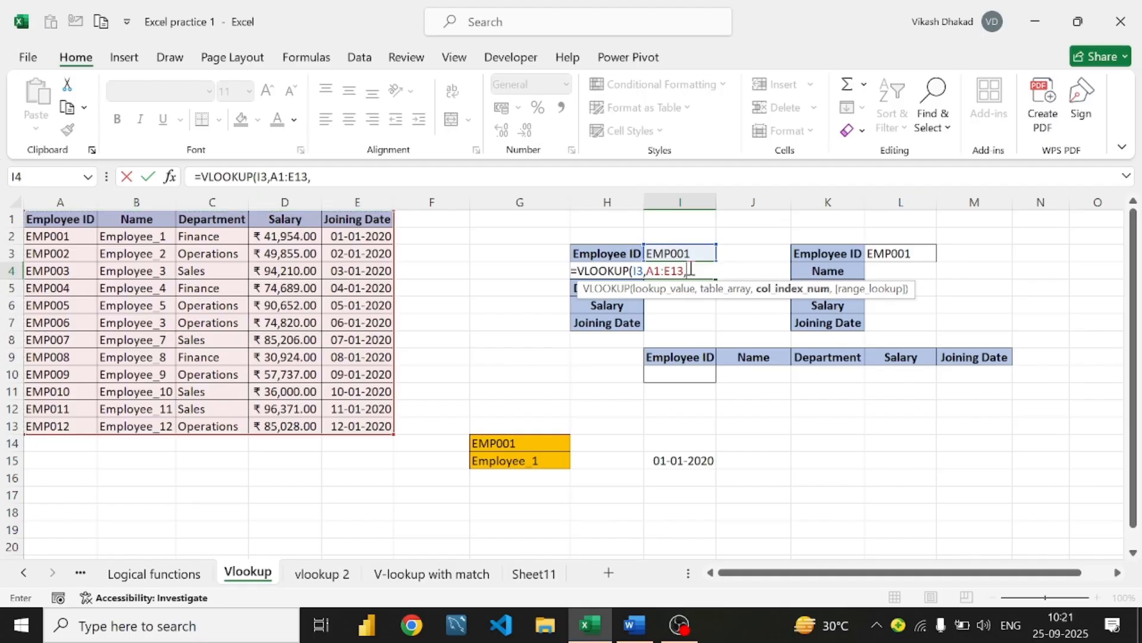
pyautogui.write('2')
pyautogui.write(',0')
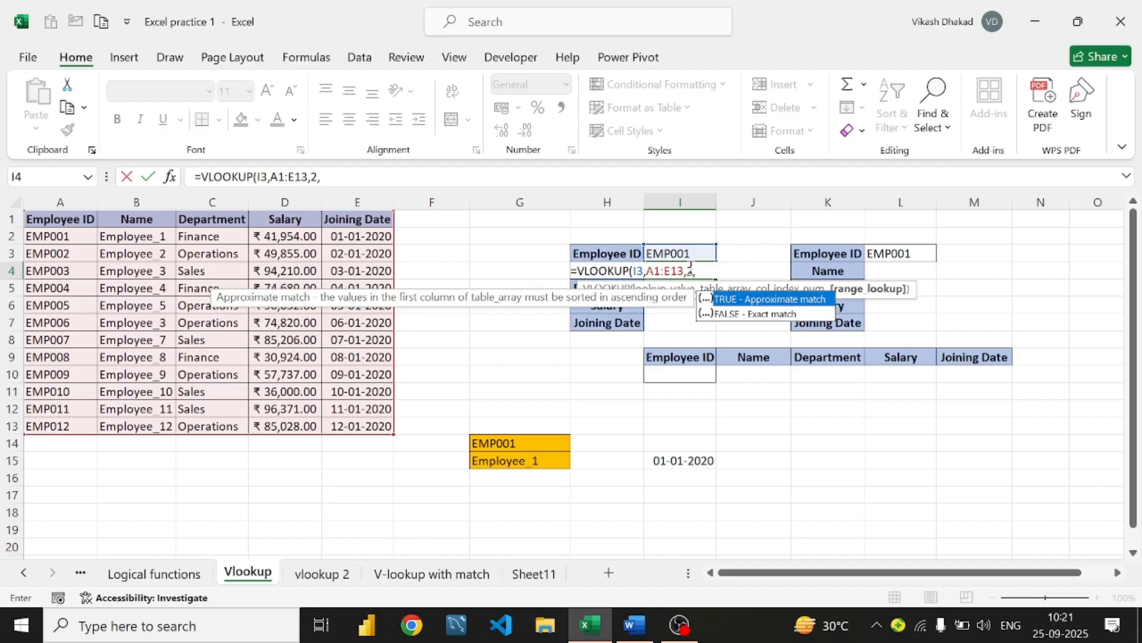
pyautogui.write(')')
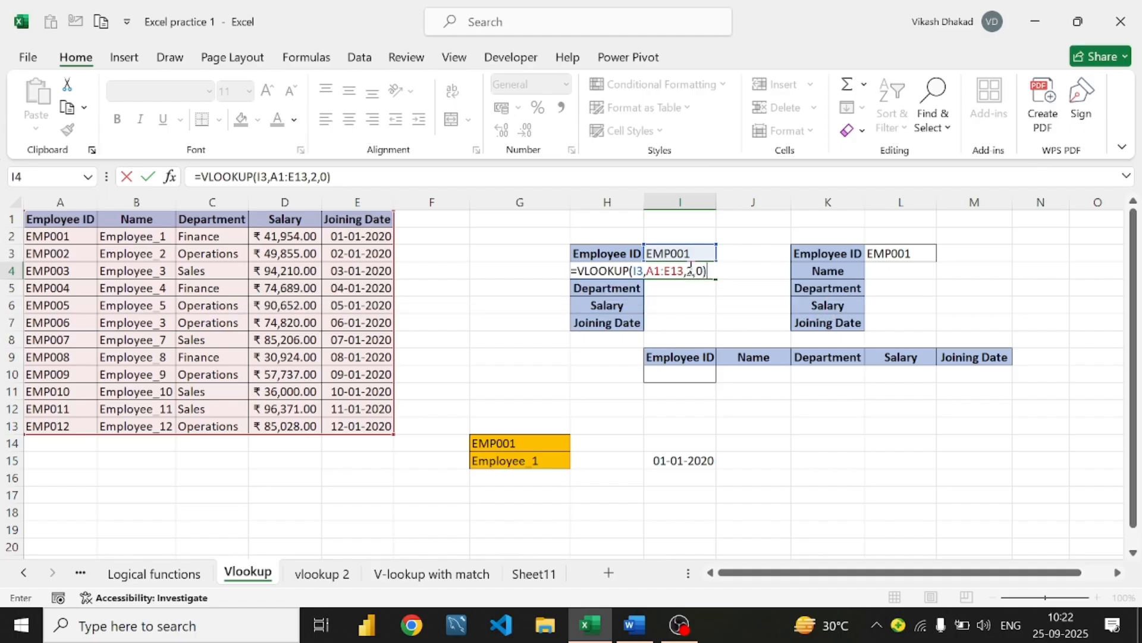
pyautogui.press('Return')
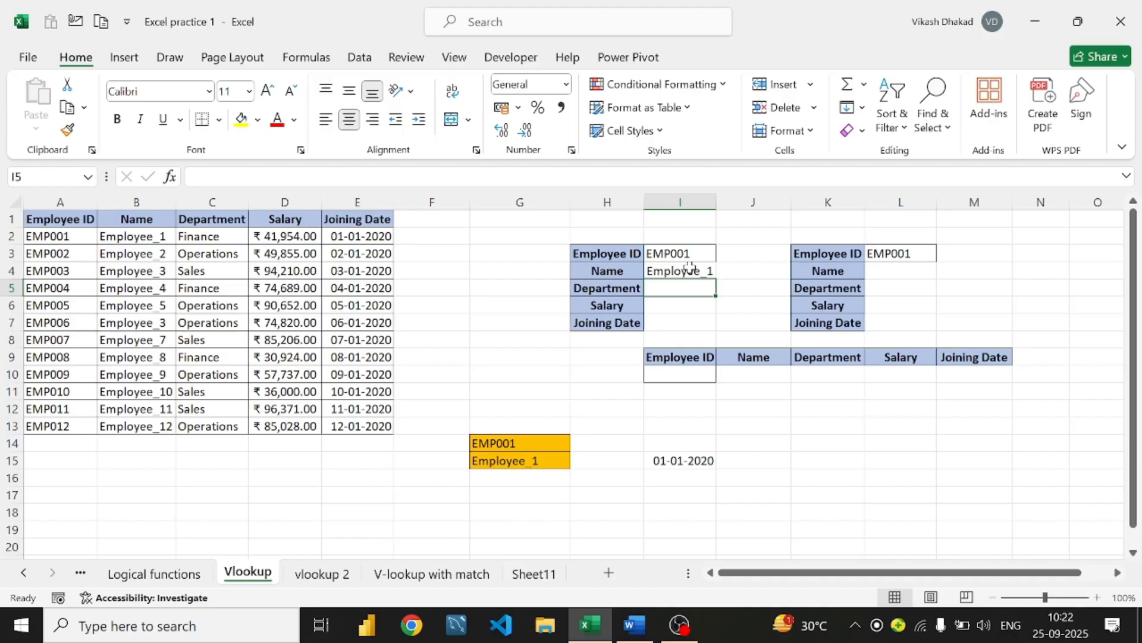
pyautogui.click(690, 269)
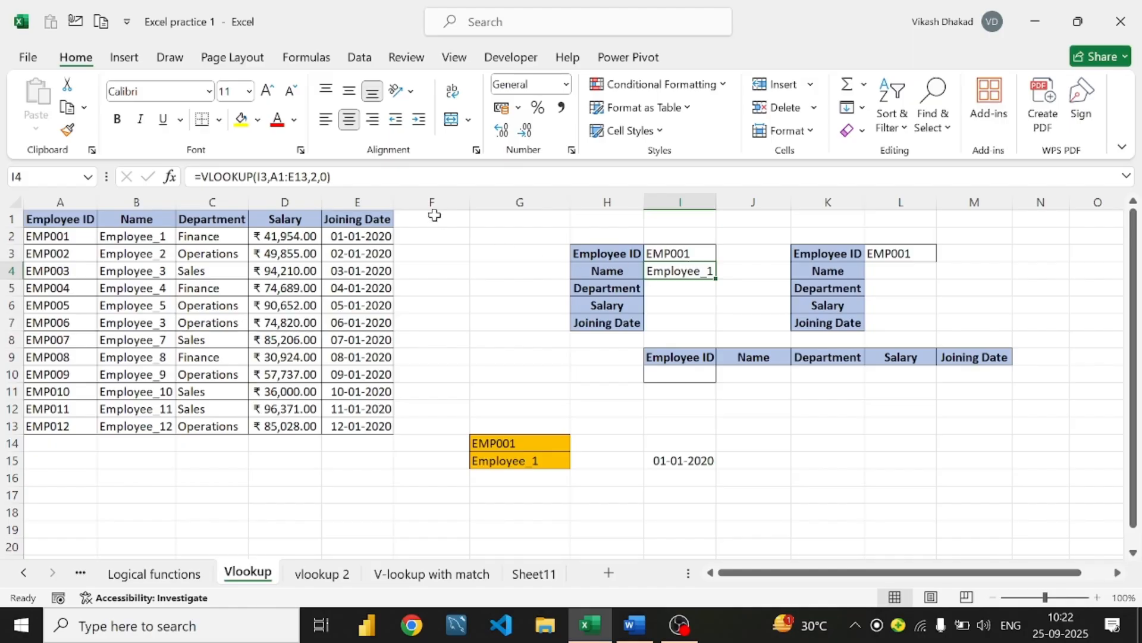
pyautogui.click(679, 251)
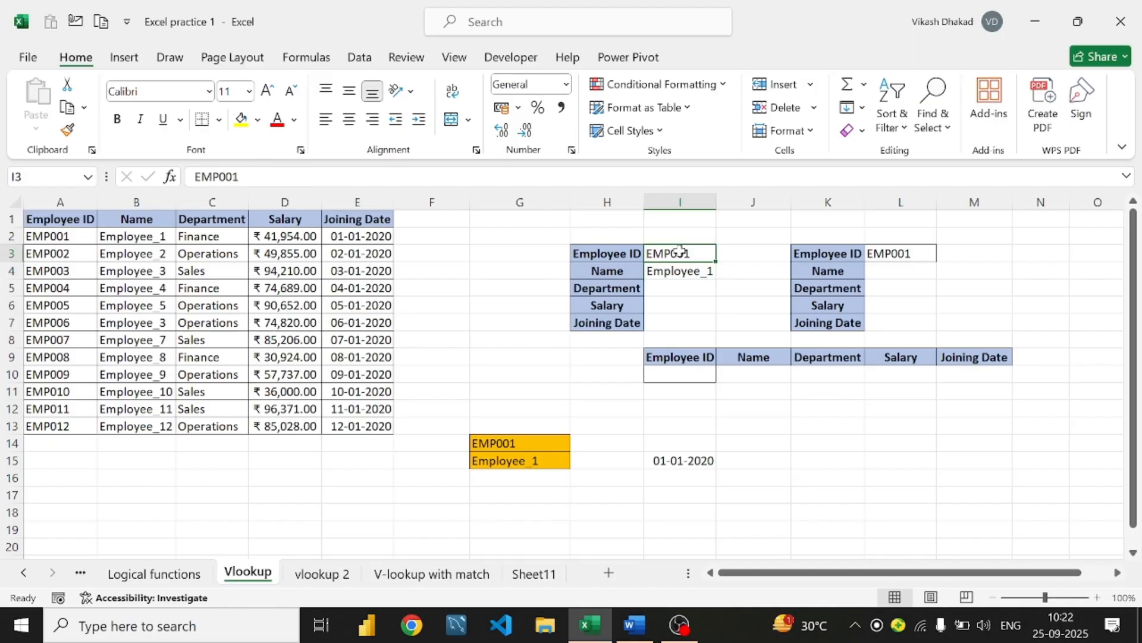
pyautogui.click(682, 288)
pyautogui.click(681, 272)
pyautogui.click(683, 289)
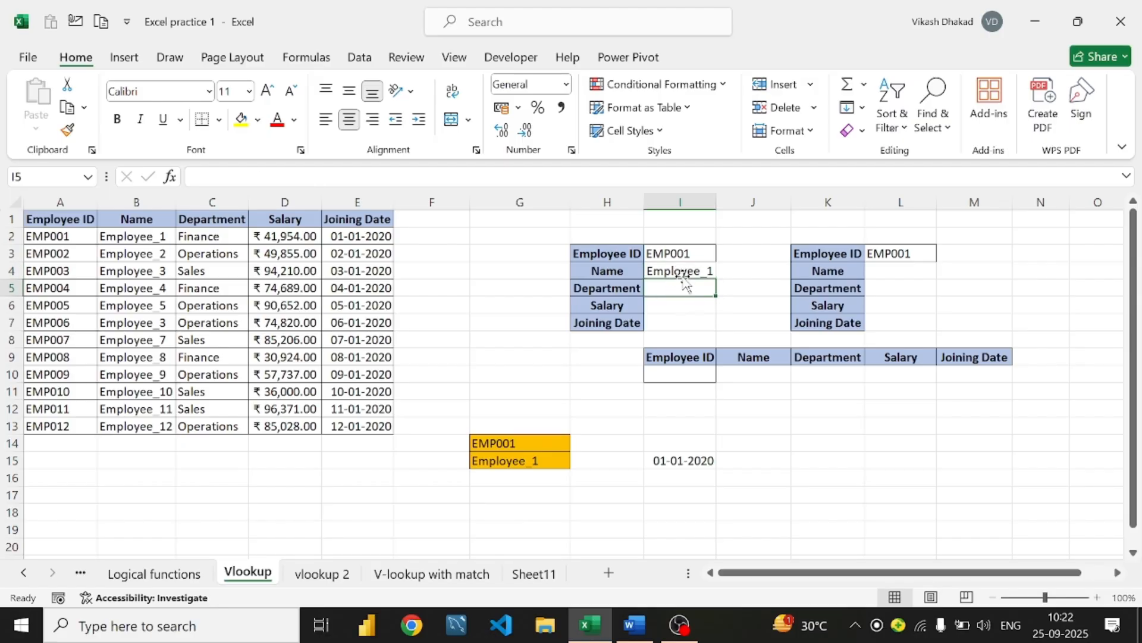
# Fill the I4 lookup formula down through I7 and set the column index in the Salary formula in I6 to 3
pyautogui.click(683, 274)
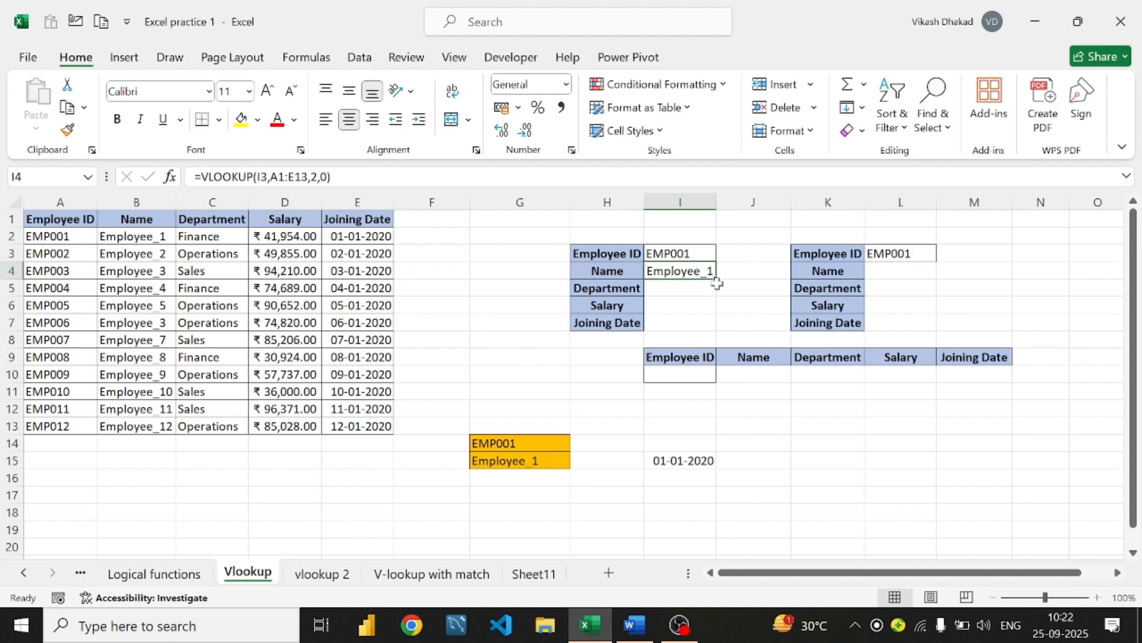
pyautogui.moveTo(716, 278); pyautogui.dragTo(719, 332)
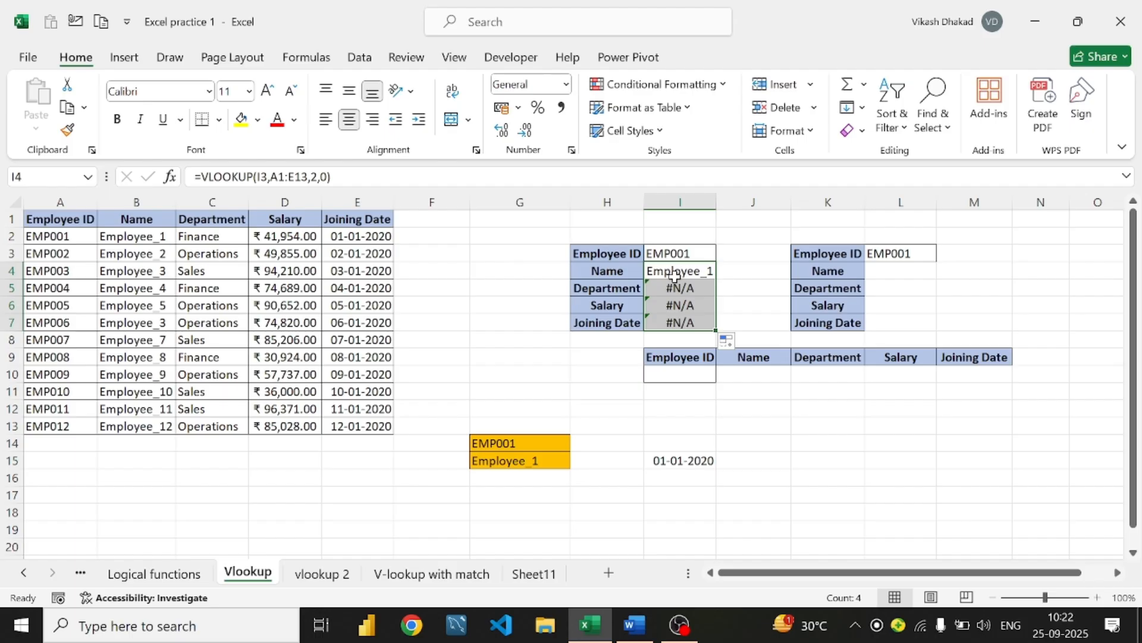
pyautogui.doubleClick(682, 289)
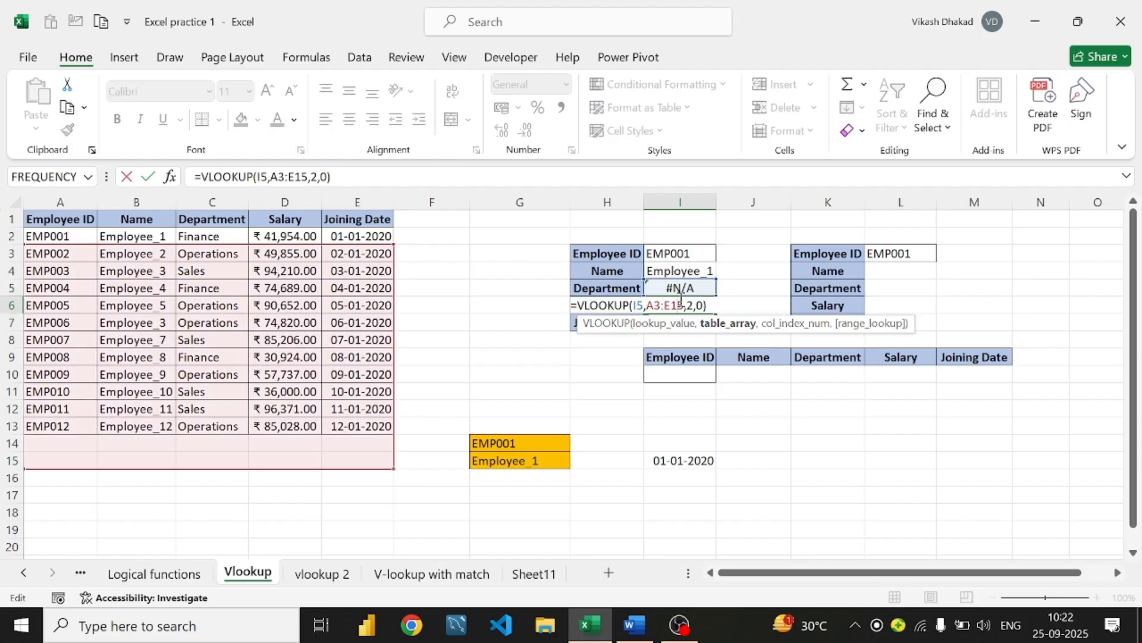
pyautogui.click(696, 305)
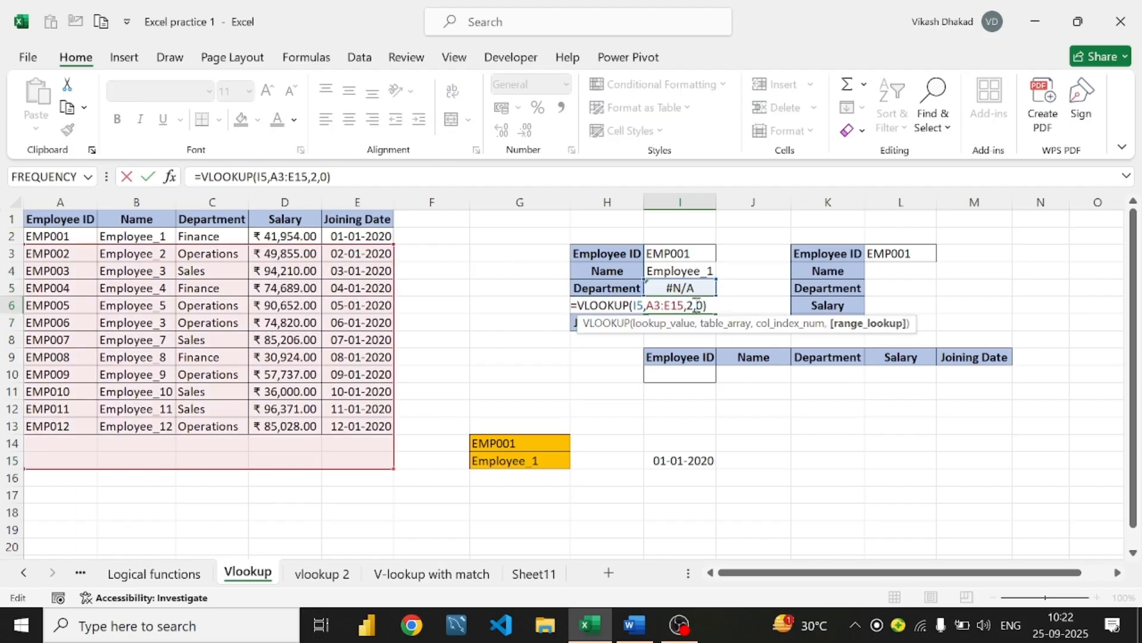
pyautogui.click(692, 305)
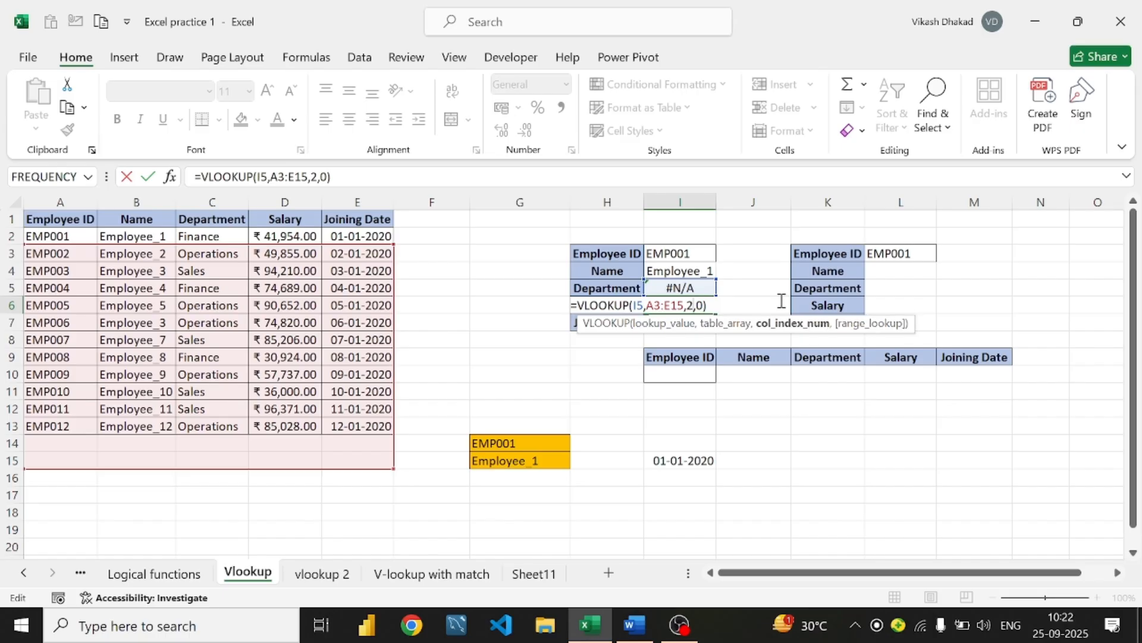
pyautogui.press('BackSpace')
pyautogui.write('4')
pyautogui.press('Return')
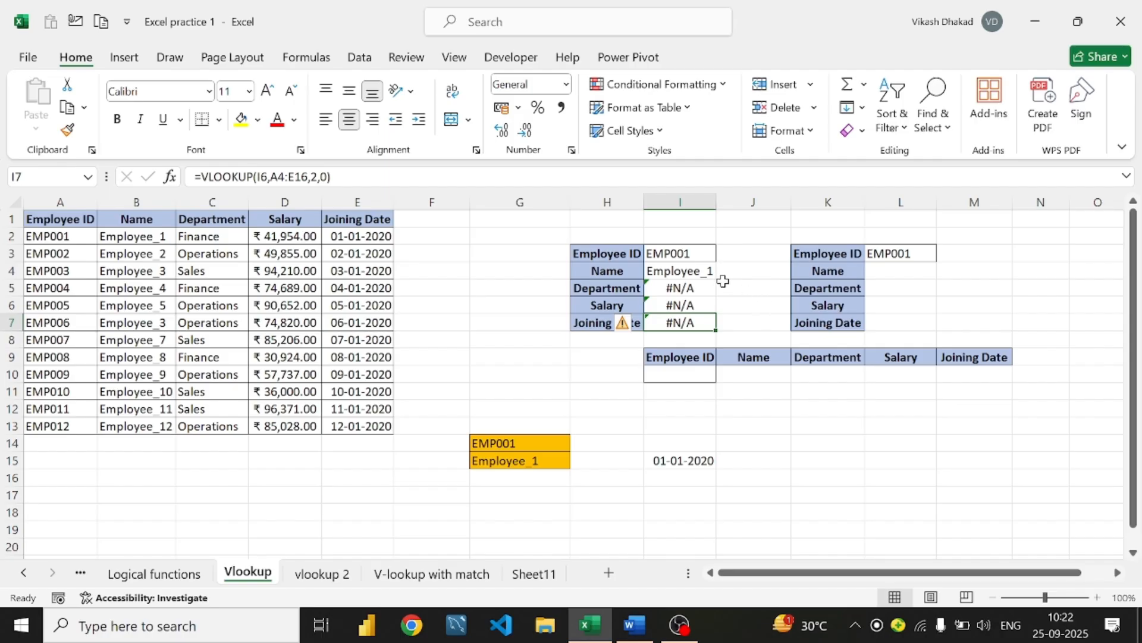
# Set the column index in the Department lookup formula in I5 to 3
pyautogui.doubleClick(700, 288)
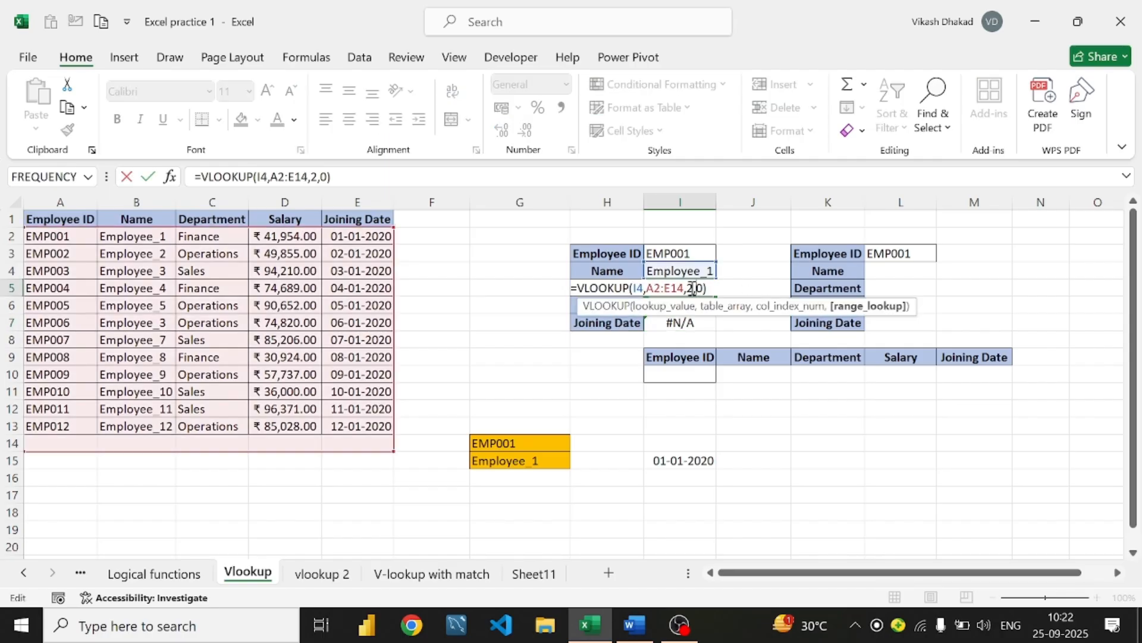
pyautogui.click(693, 288)
pyautogui.press('BackSpace')
pyautogui.write('3')
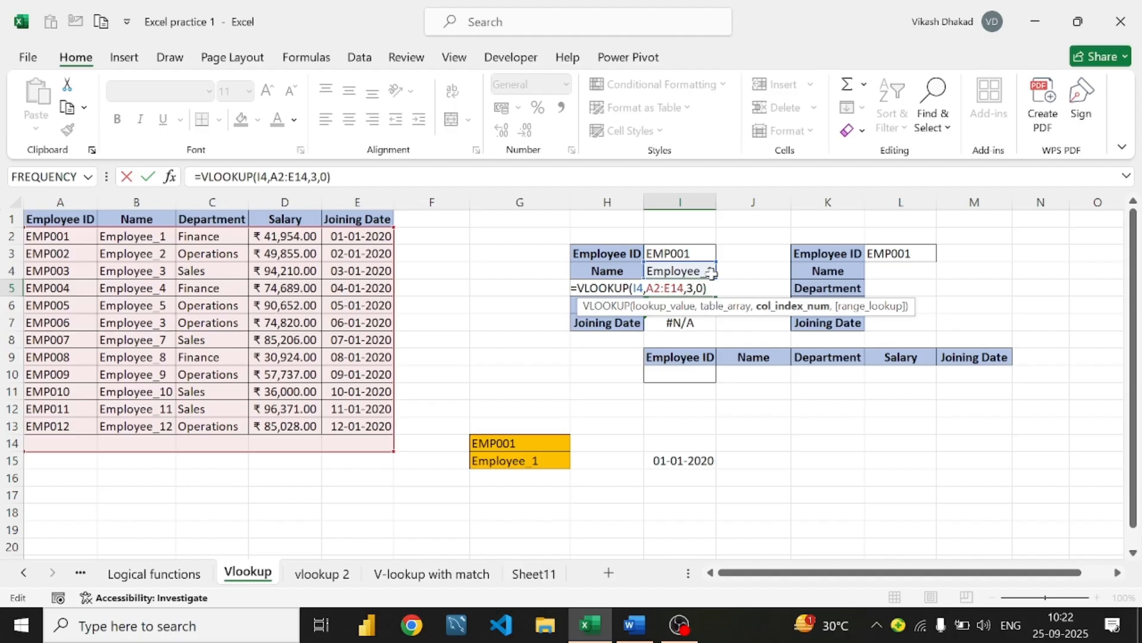
pyautogui.press('Return')
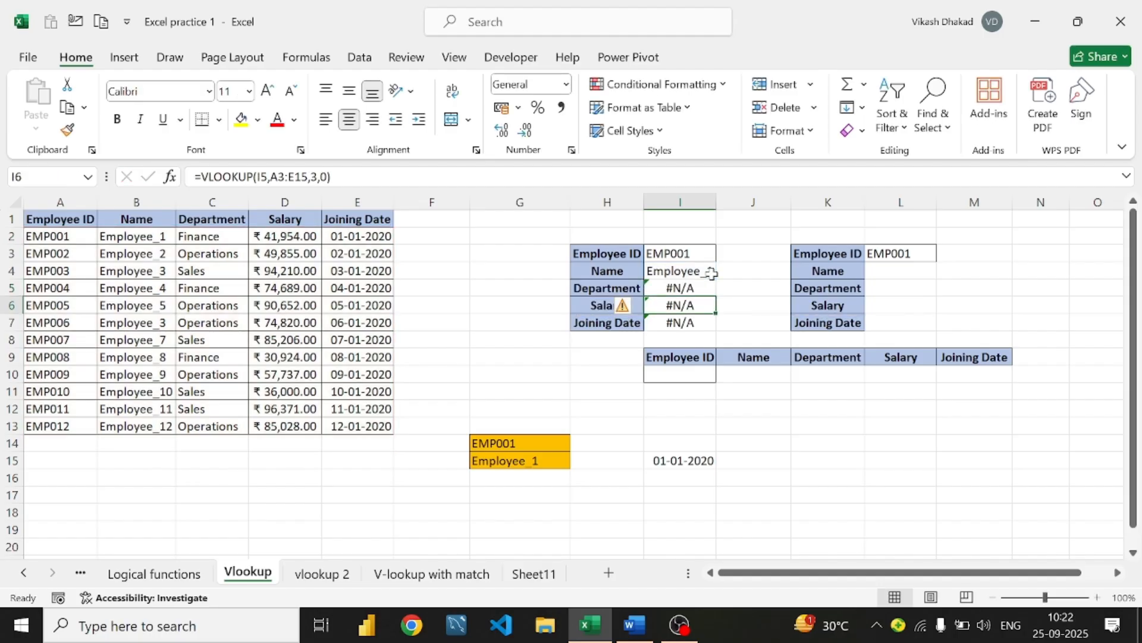
# Make the lookup value in the Name formula in I4 an absolute reference to $I$3
pyautogui.click(683, 322)
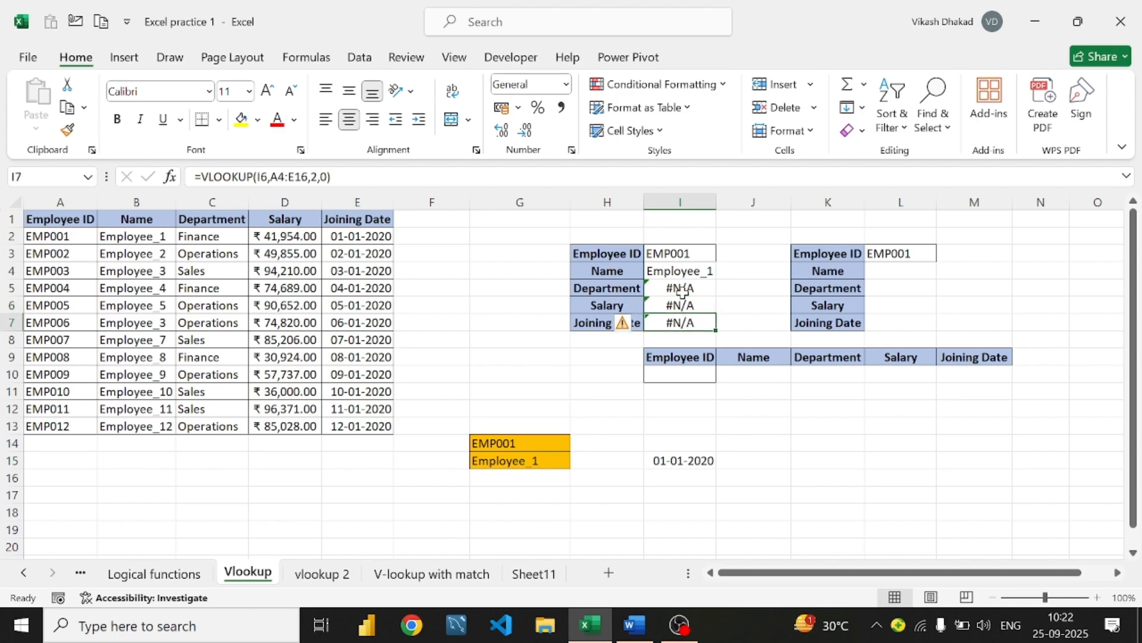
pyautogui.click(683, 253)
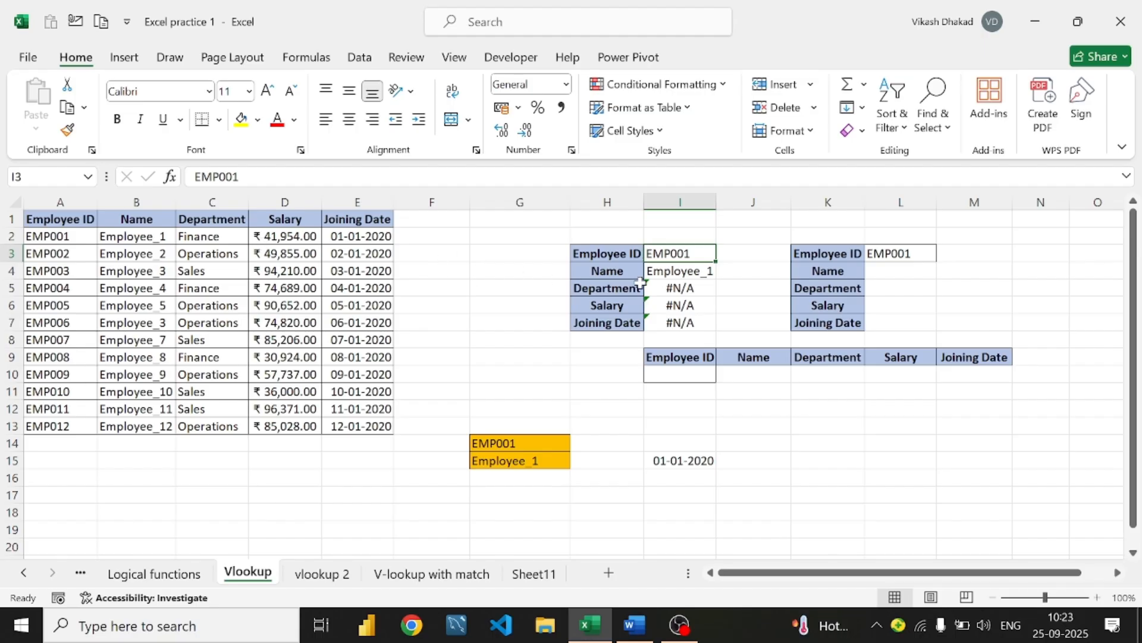
pyautogui.click(692, 271)
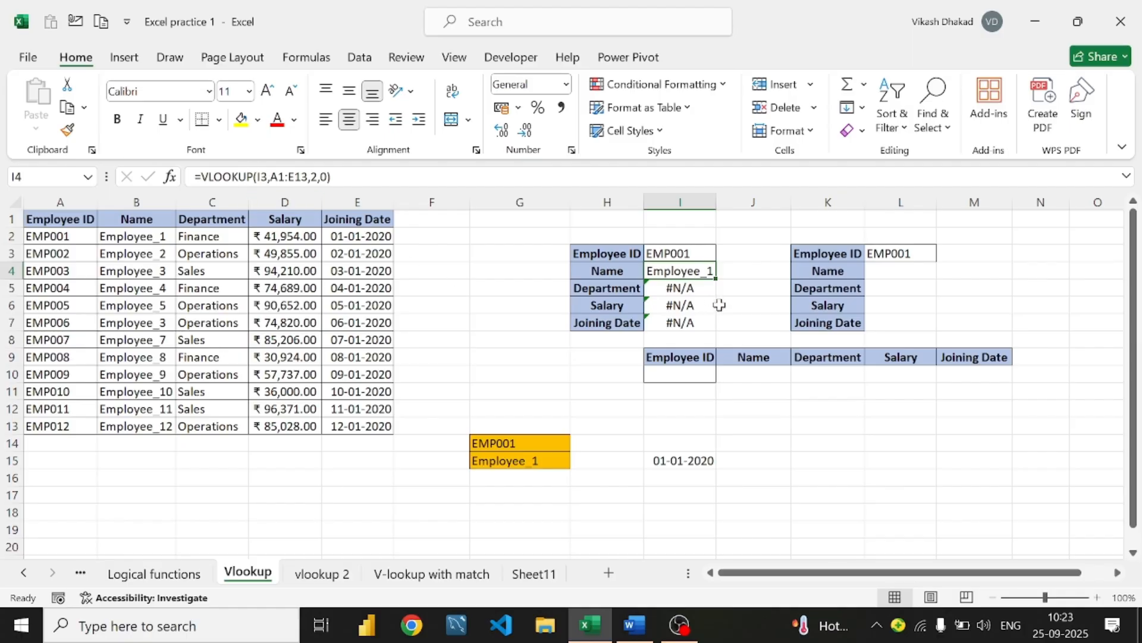
pyautogui.click(686, 288)
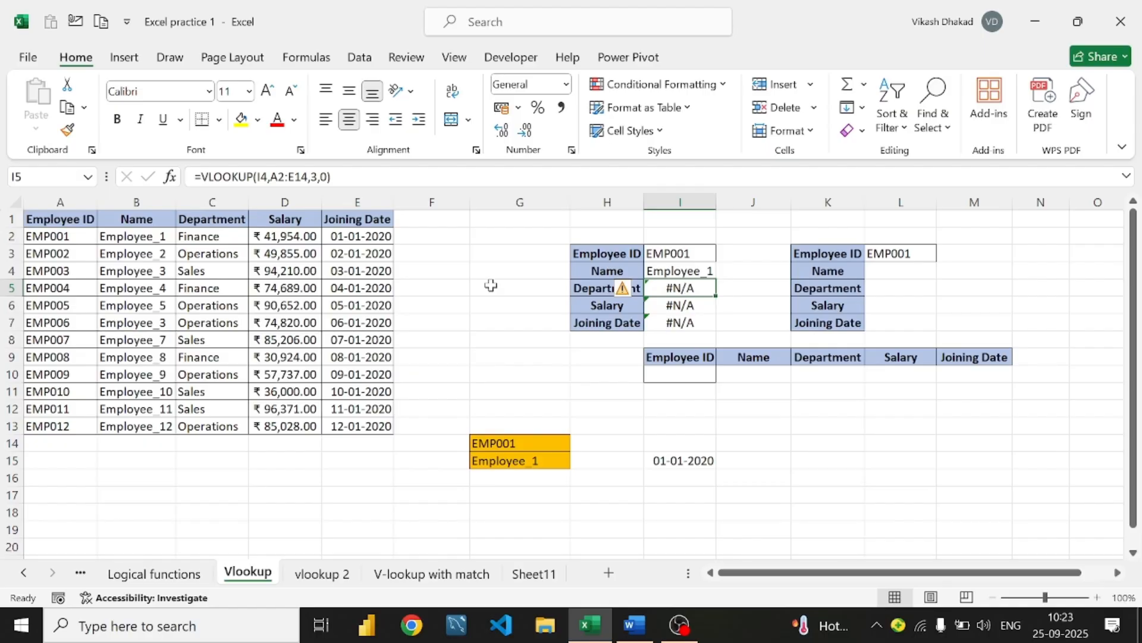
pyautogui.click(267, 177)
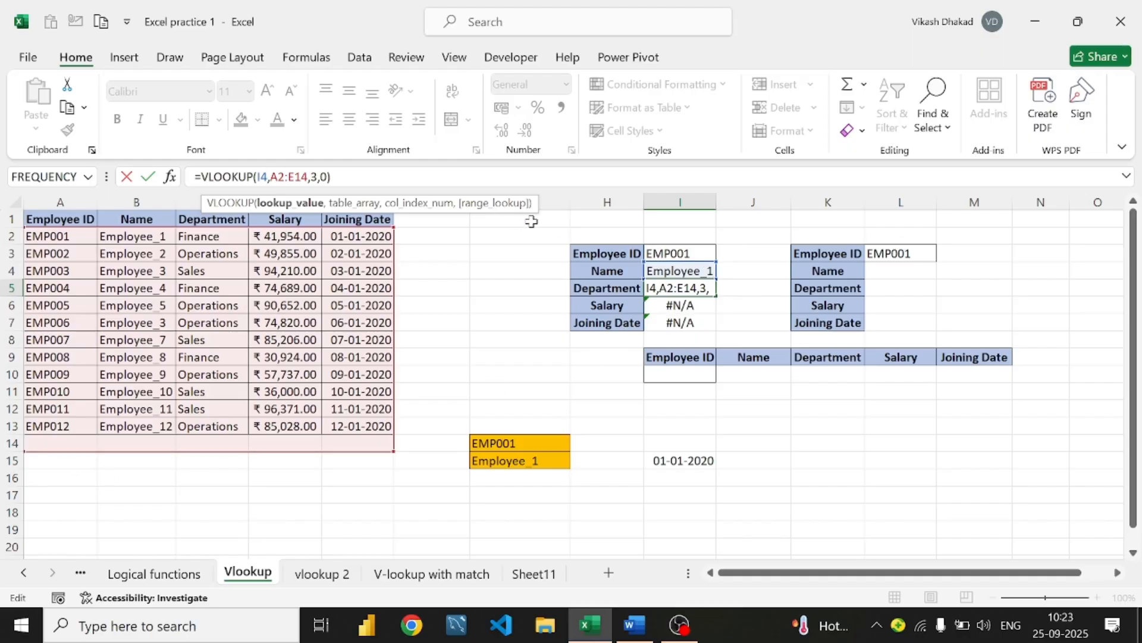
pyautogui.click(678, 252)
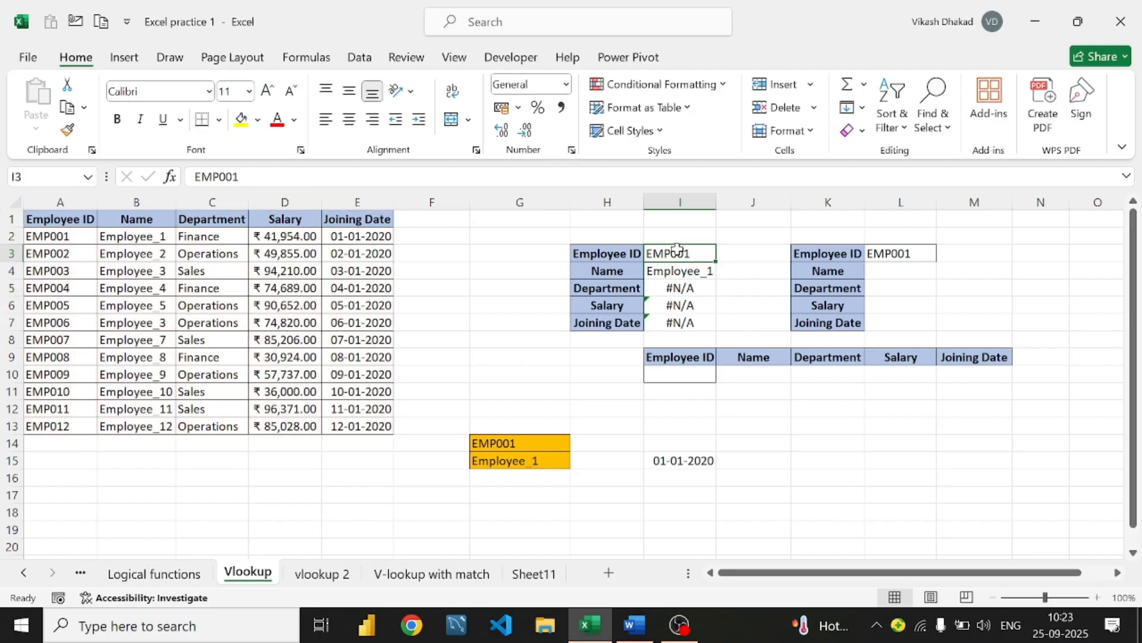
pyautogui.click(683, 270)
pyautogui.doubleClick(683, 271)
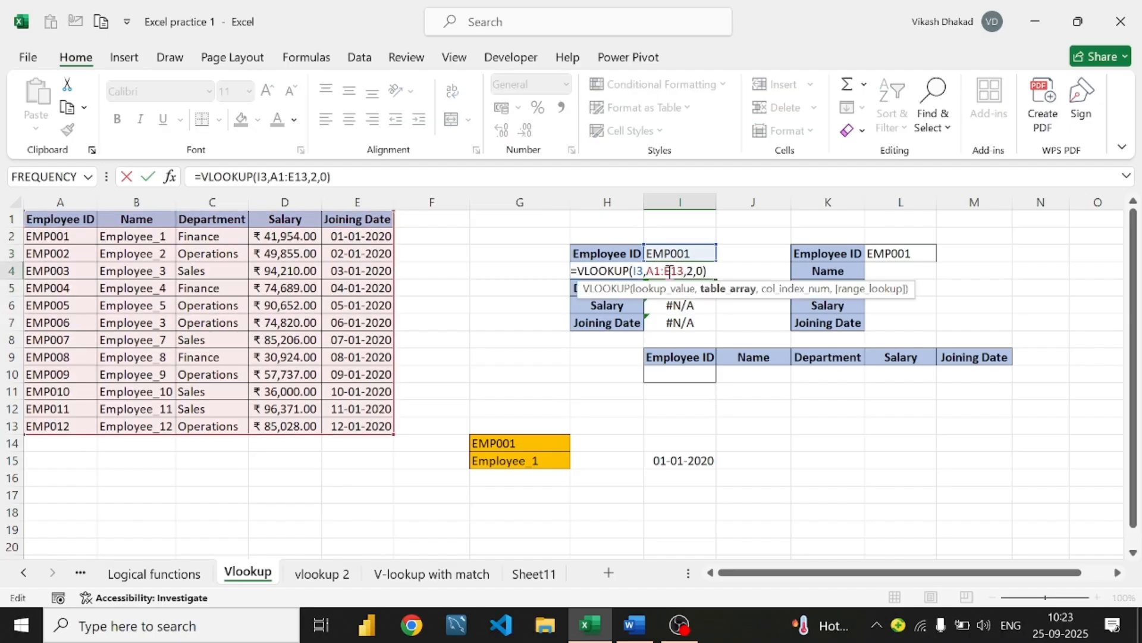
pyautogui.click(646, 272)
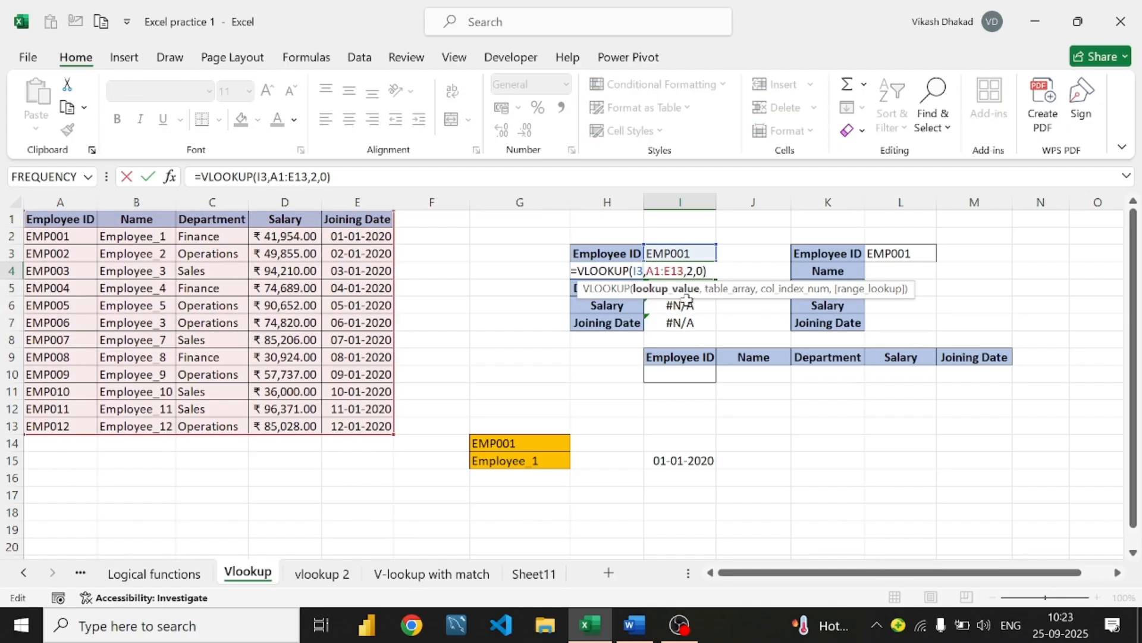
pyautogui.press('F4')
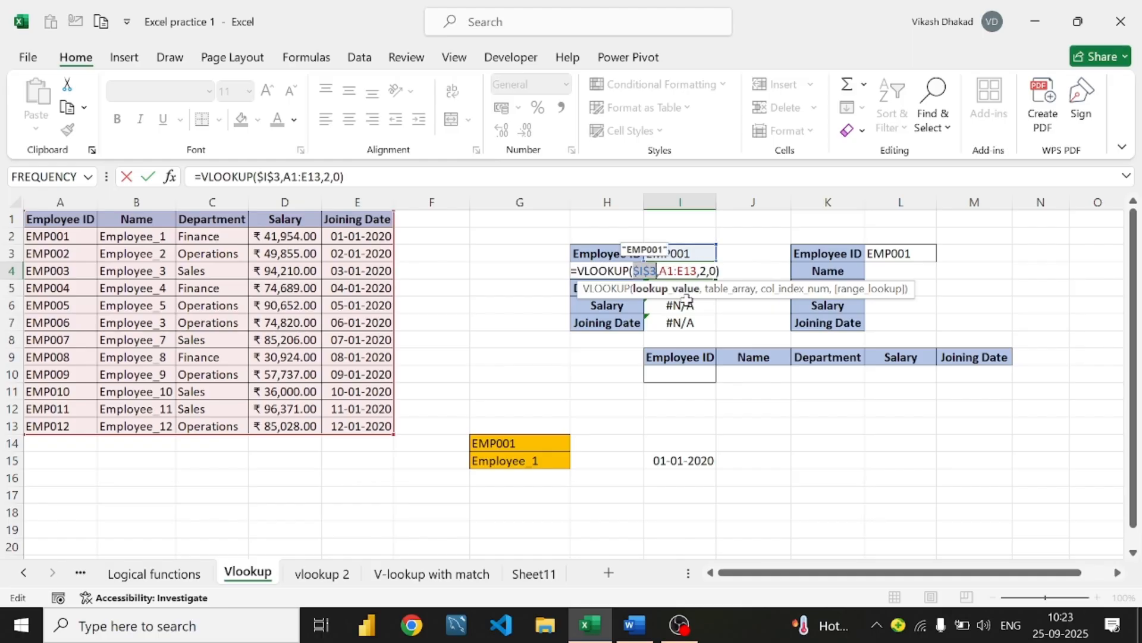
pyautogui.press('Return')
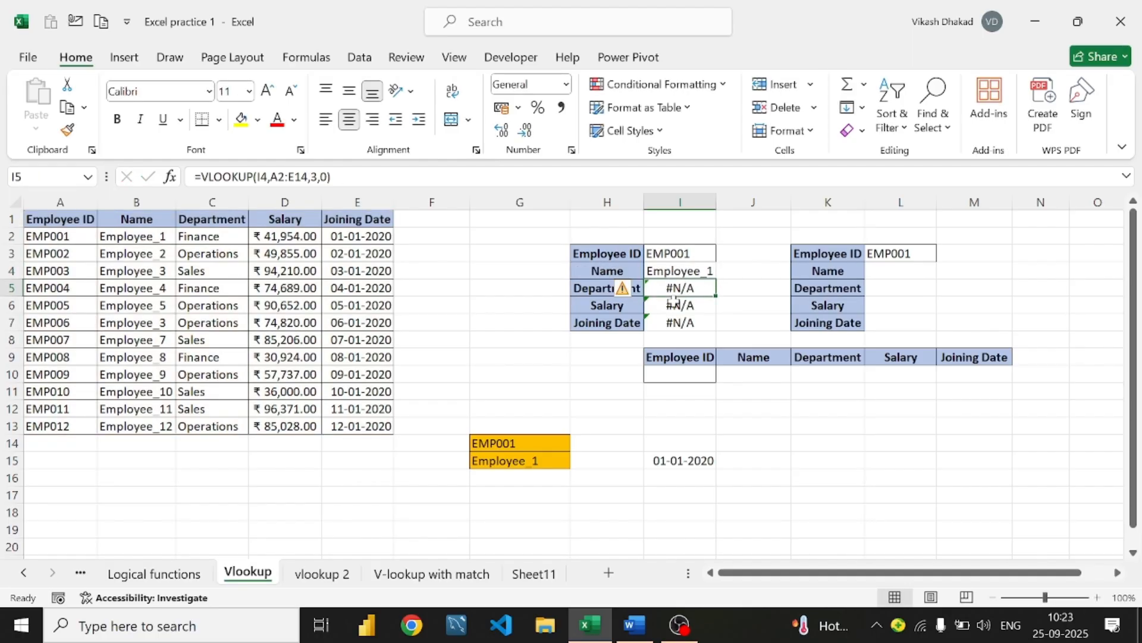
# Fill the I4 formula down through I7 again and set the column index in the I5 Department formula to 3
pyautogui.click(693, 270)
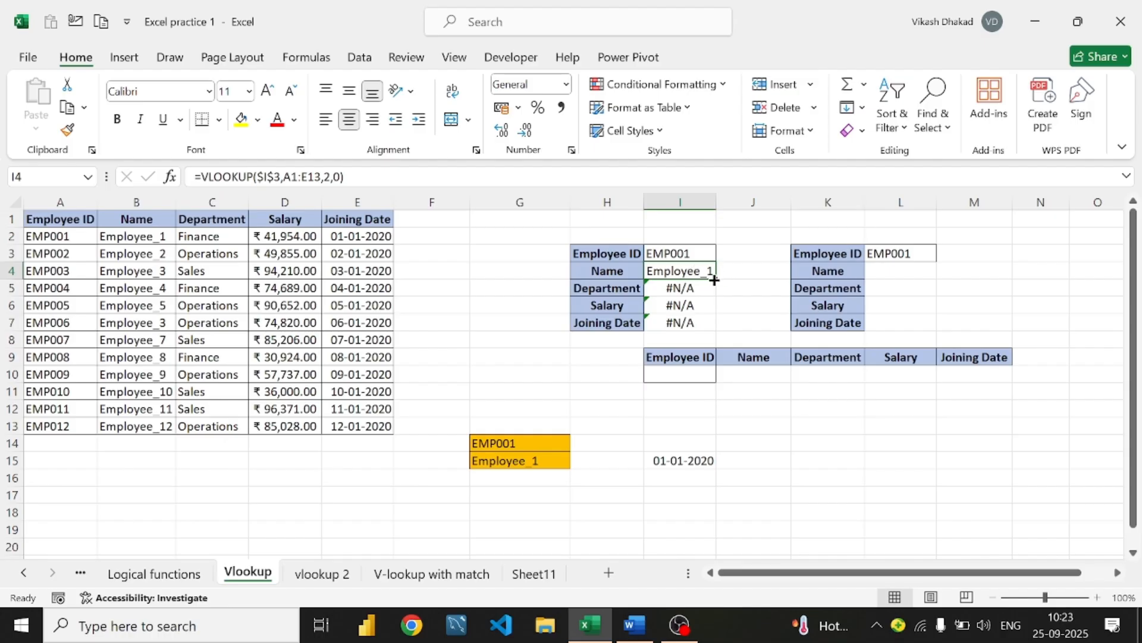
pyautogui.moveTo(713, 278); pyautogui.dragTo(719, 332)
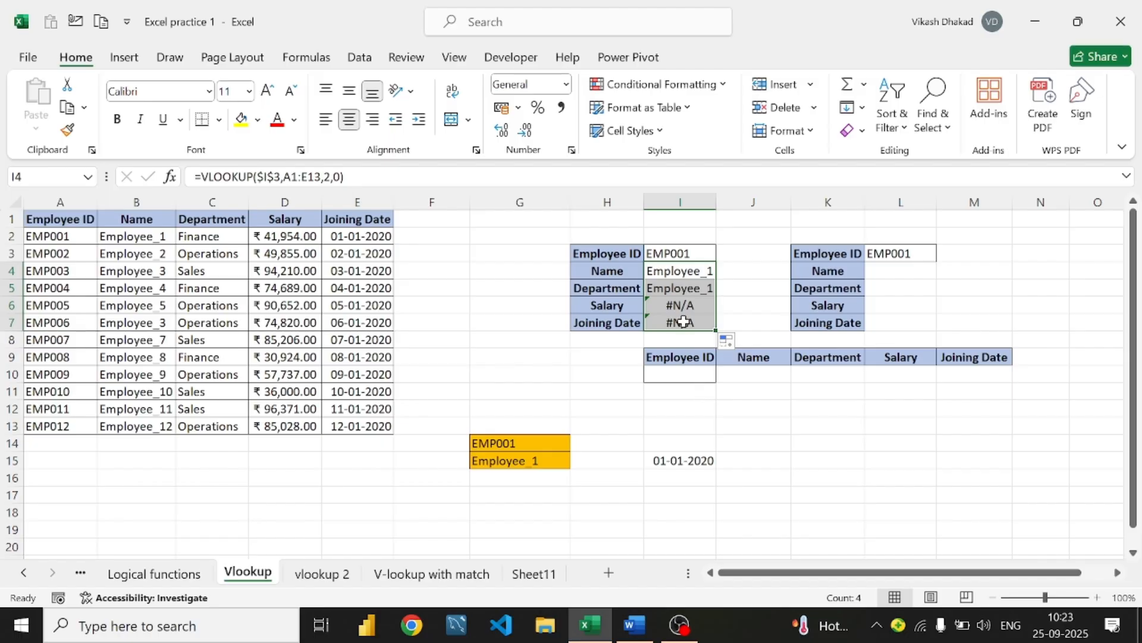
pyautogui.click(685, 289)
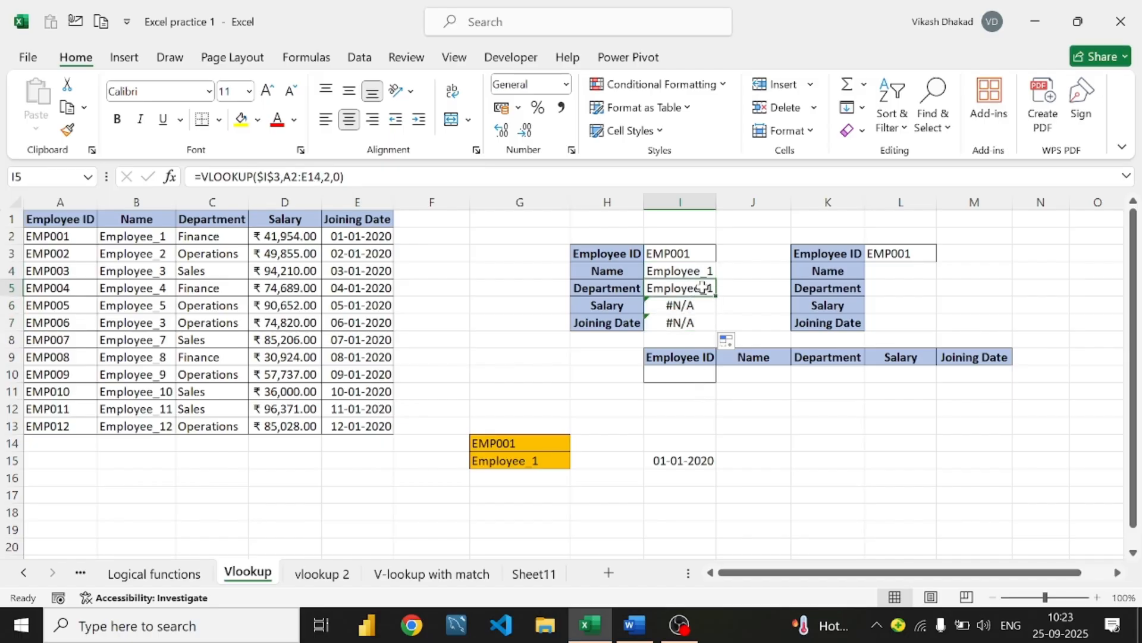
pyautogui.doubleClick(708, 289)
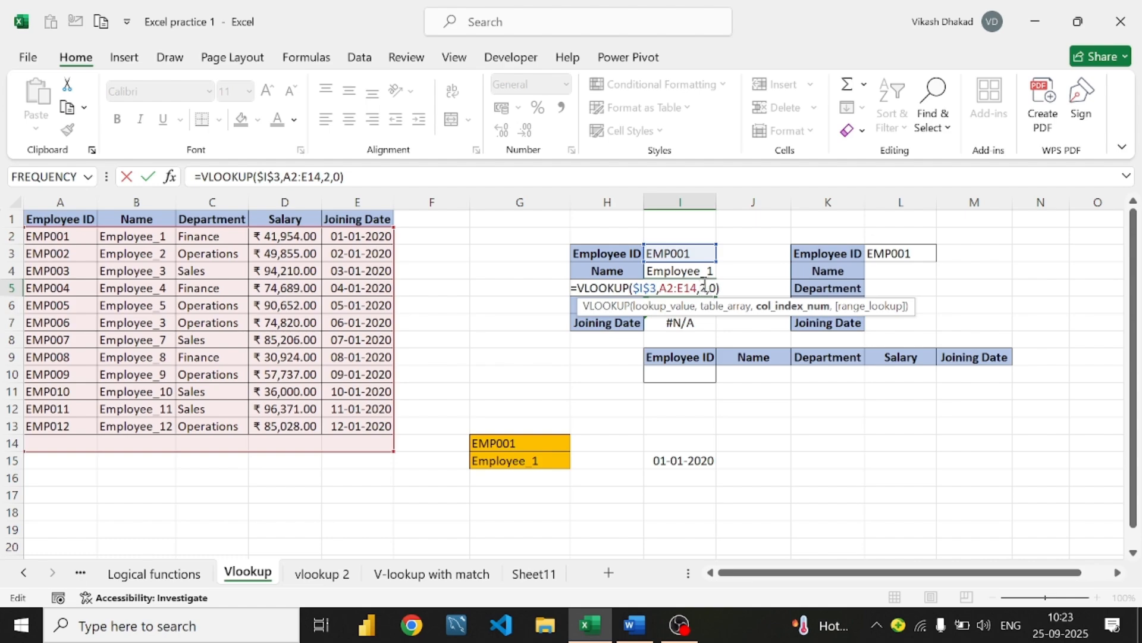
pyautogui.doubleClick(705, 290)
pyautogui.press('Delete')
pyautogui.write('3')
pyautogui.press('Return')
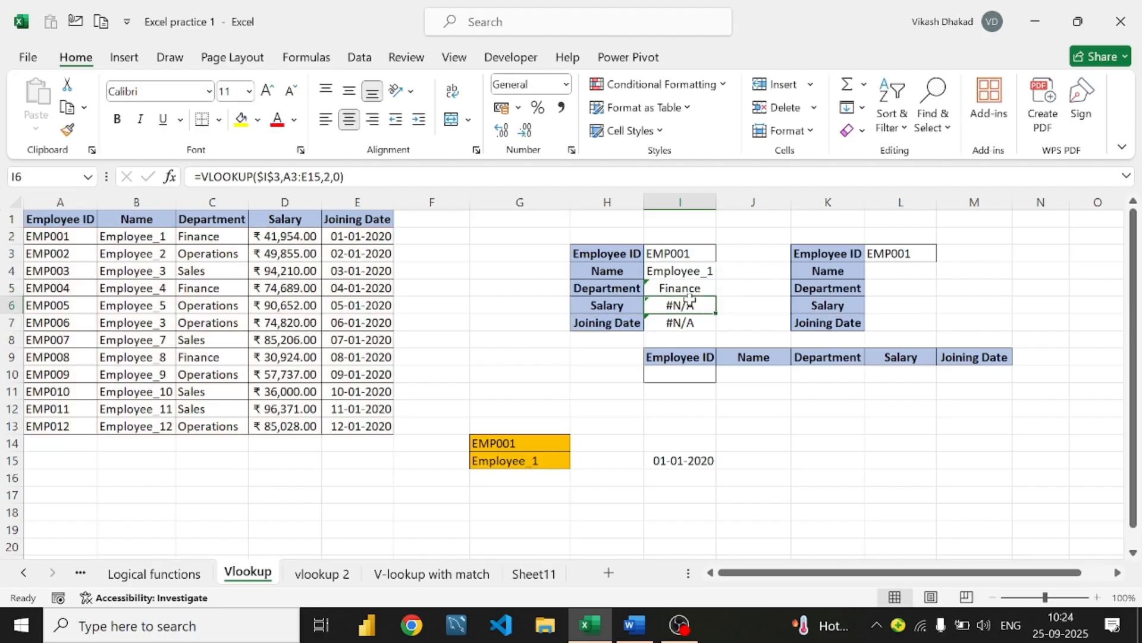
# Set the column index in the Salary lookup formula in I6 to 4
pyautogui.doubleClick(666, 306)
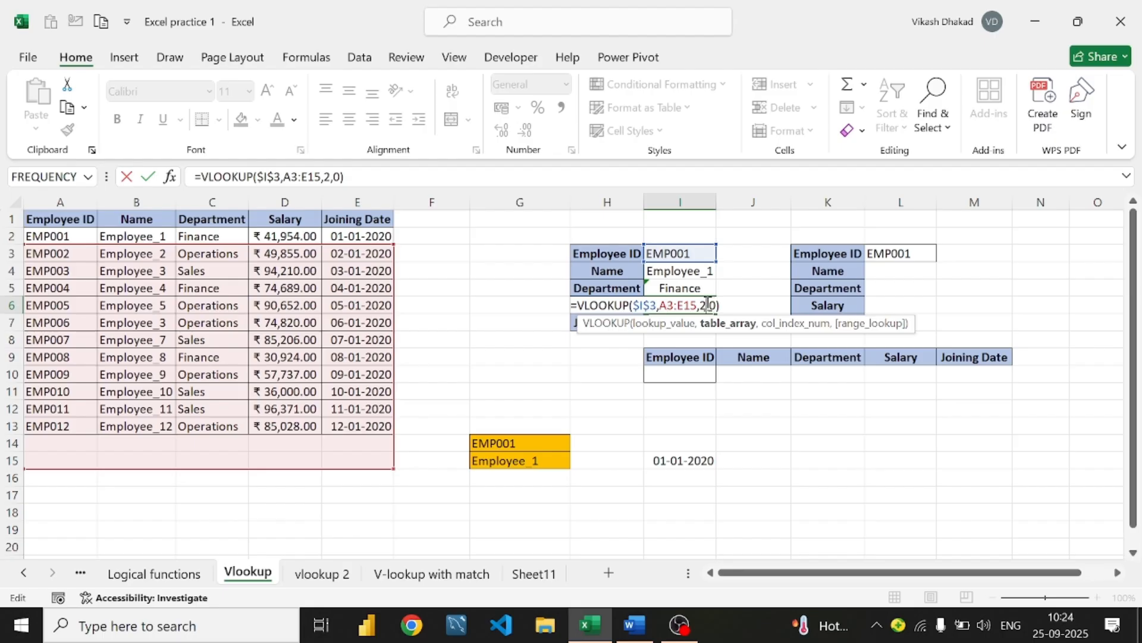
pyautogui.click(707, 305)
pyautogui.press('BackSpace')
pyautogui.write('4')
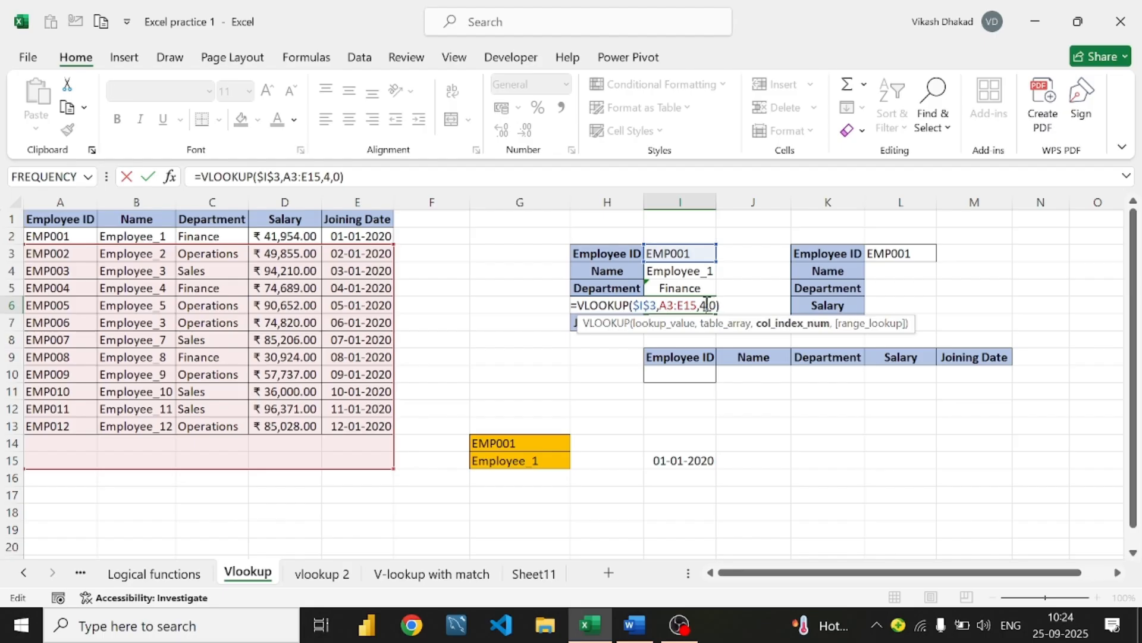
pyautogui.press('Return')
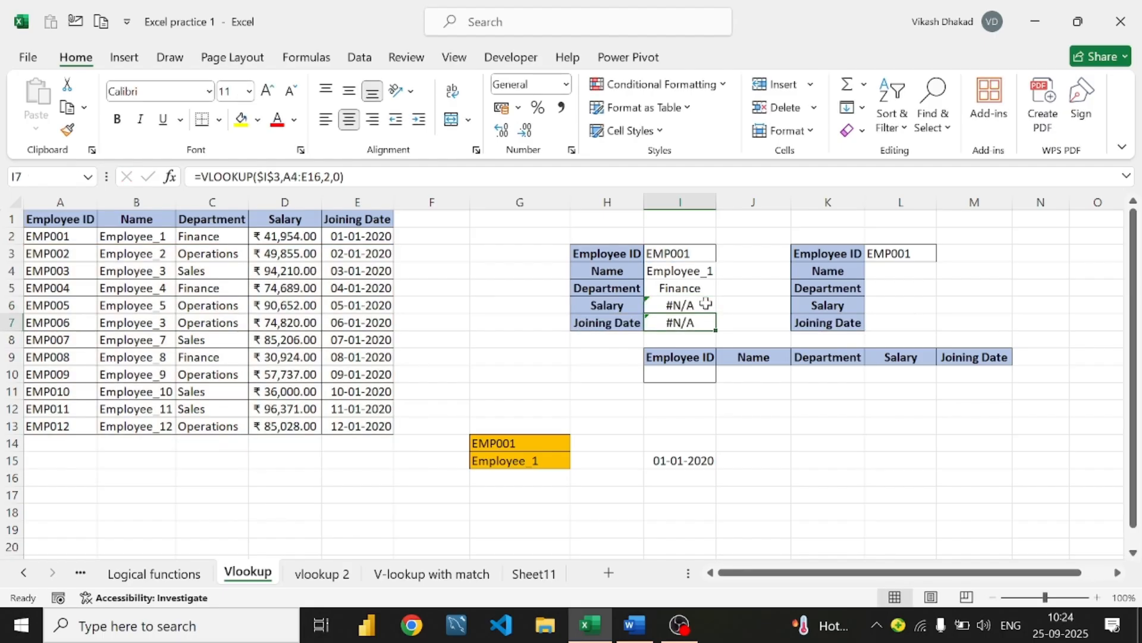
pyautogui.doubleClick(706, 304)
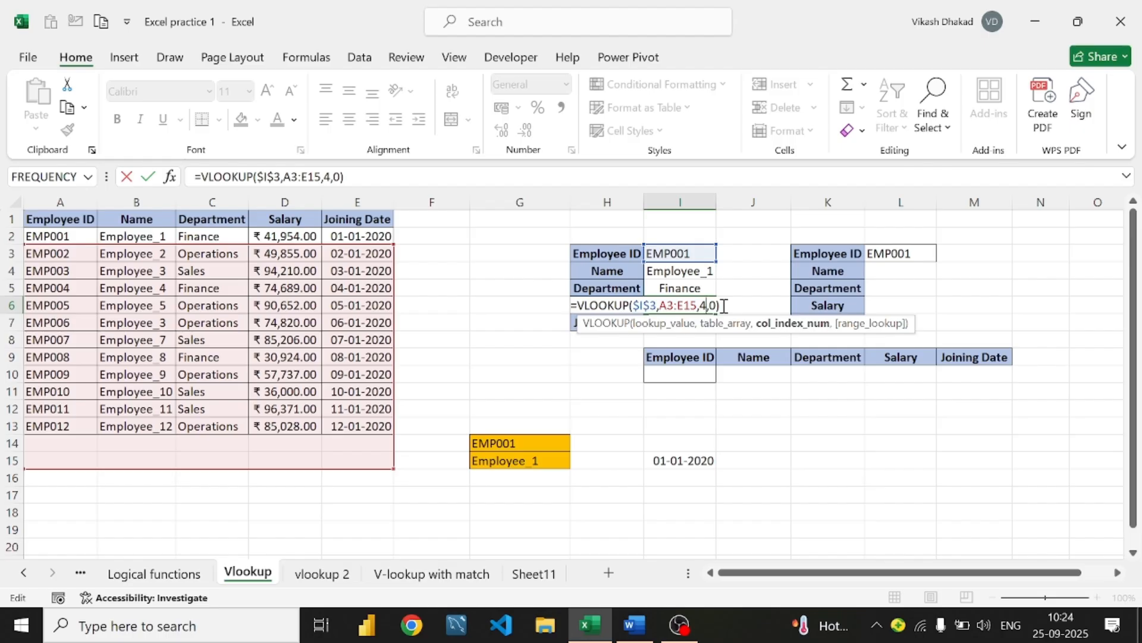
pyautogui.press('BackSpace')
pyautogui.write('4')
pyautogui.press('Return')
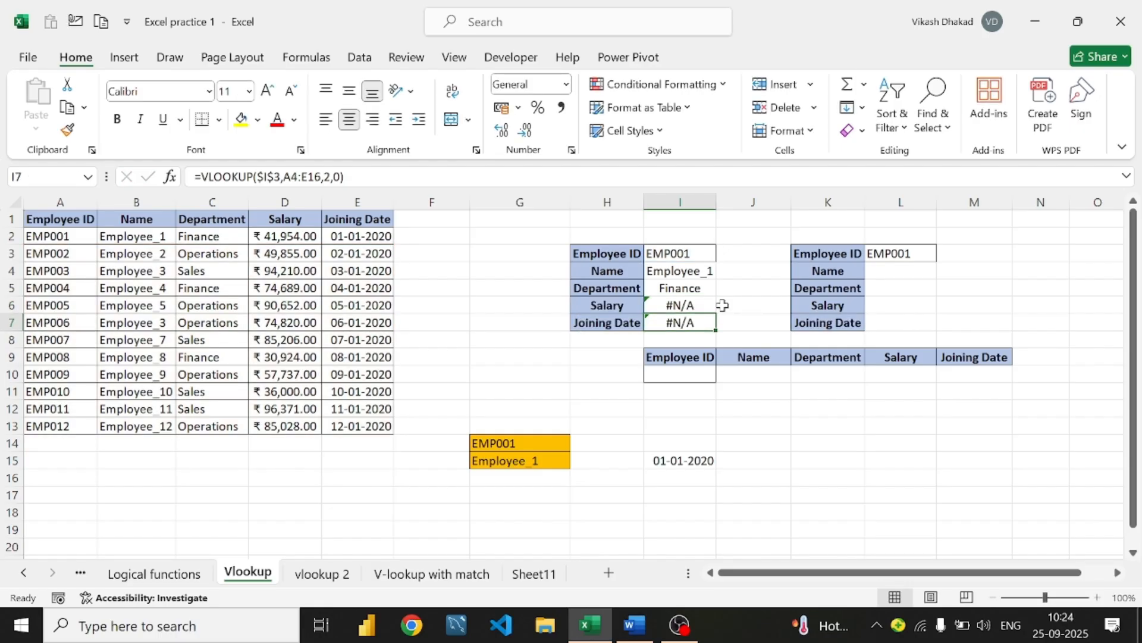
pyautogui.doubleClick(702, 305)
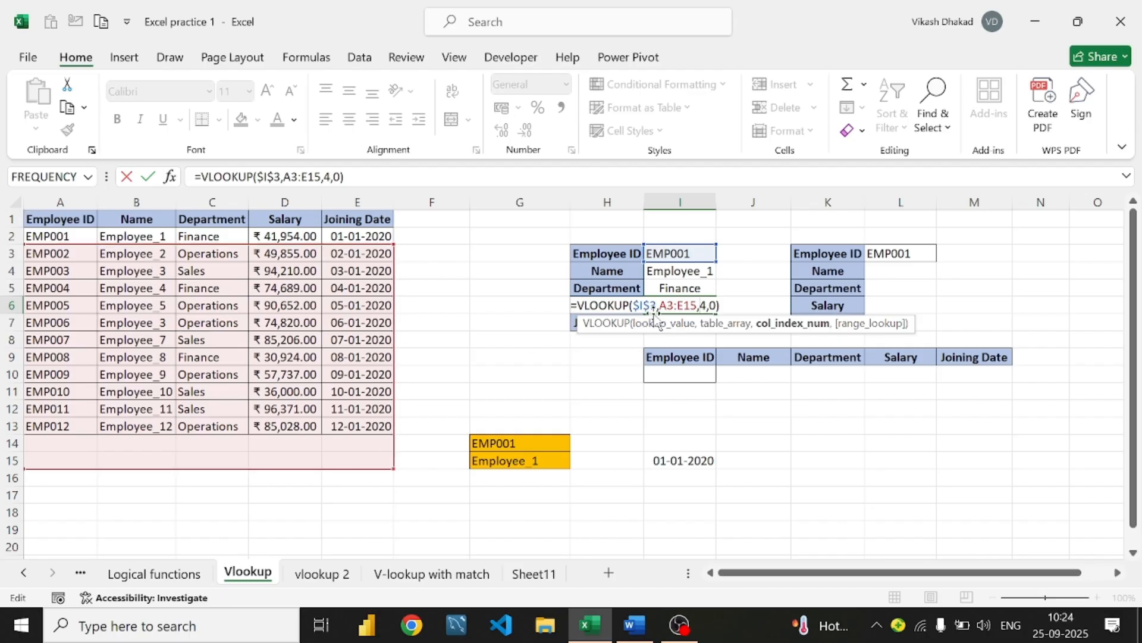
pyautogui.click(748, 270)
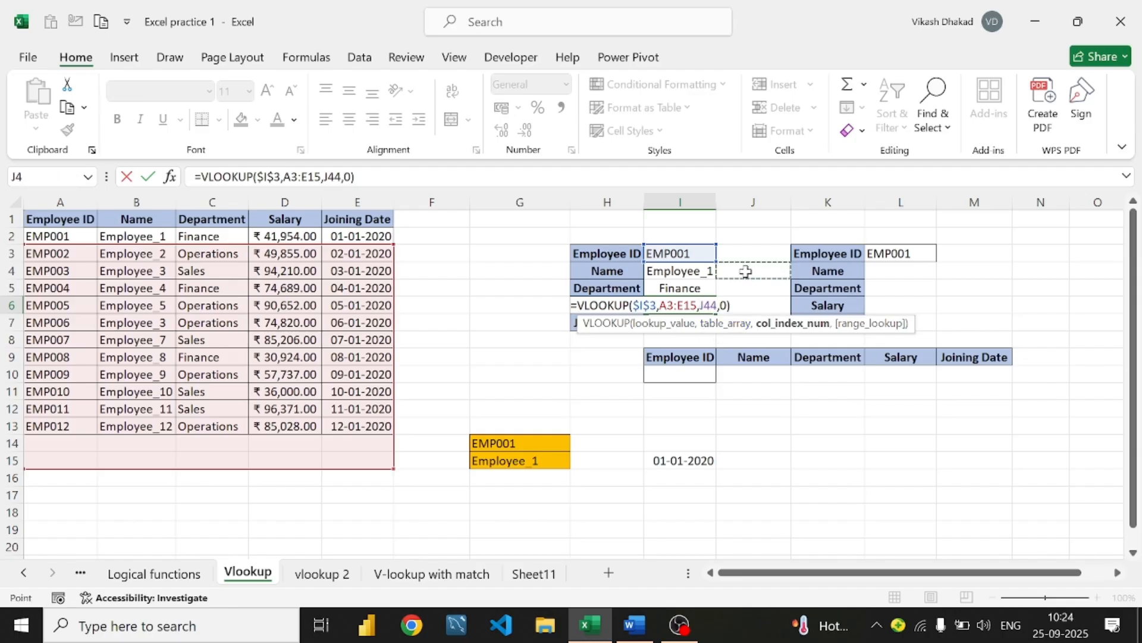
pyautogui.press('BackSpace')
pyautogui.press('BackSpace')
pyautogui.press('Return')
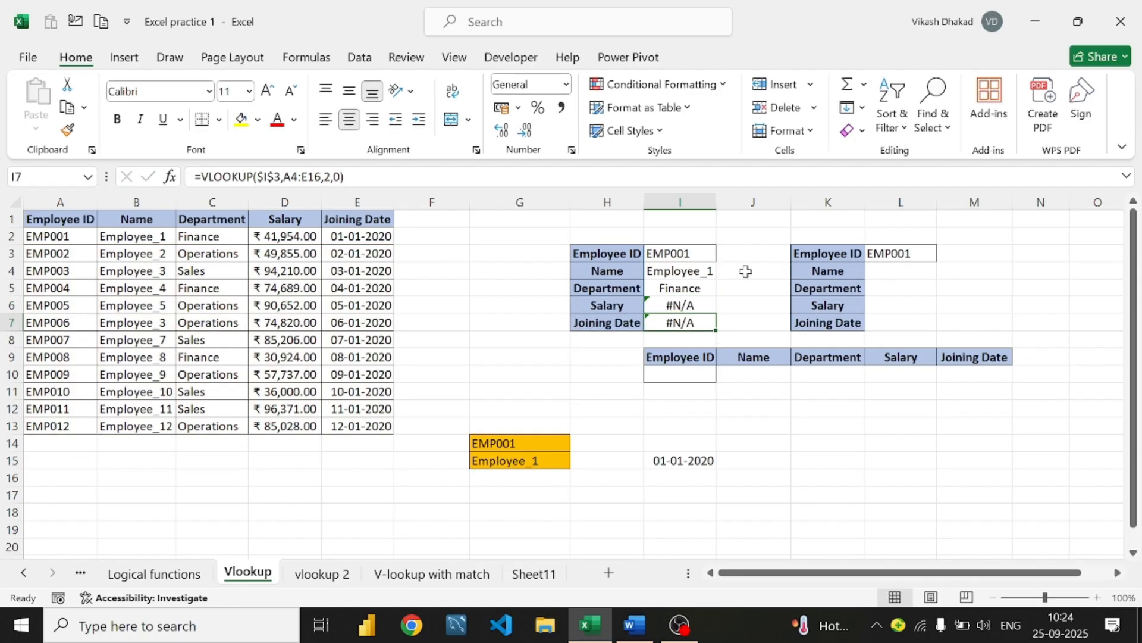
# Examine the table ranges referenced by the lookup formulas in I4, I5 and I6 against the employee table
pyautogui.click(709, 271)
pyautogui.doubleClick(688, 275)
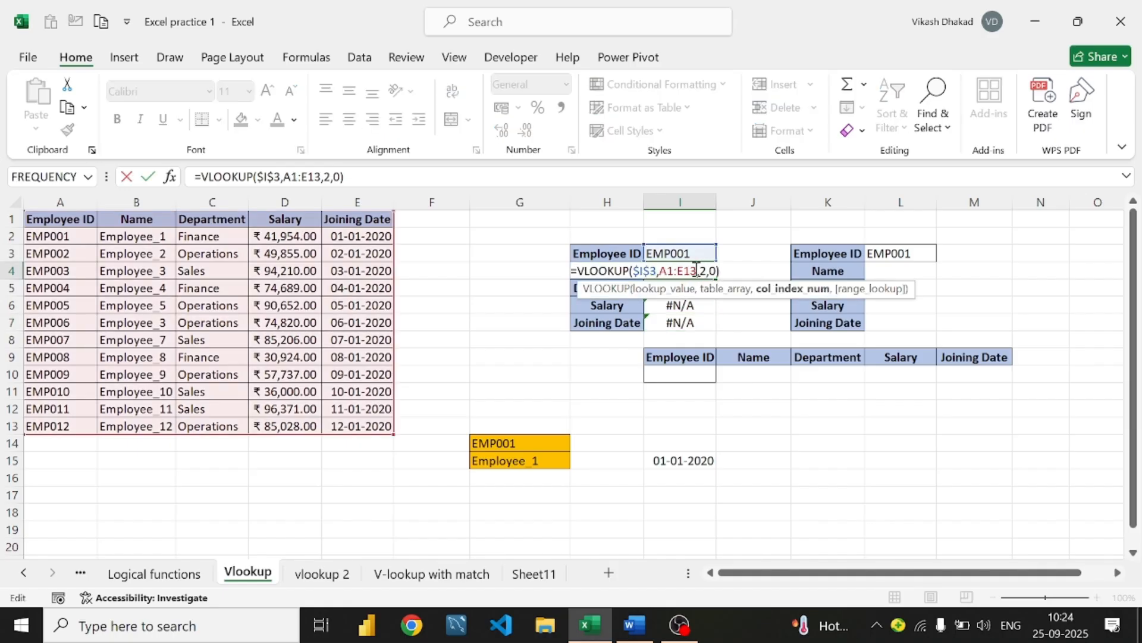
pyautogui.moveTo(742, 270); pyautogui.dragTo(716, 271)
pyautogui.click(707, 270)
pyautogui.press('Return')
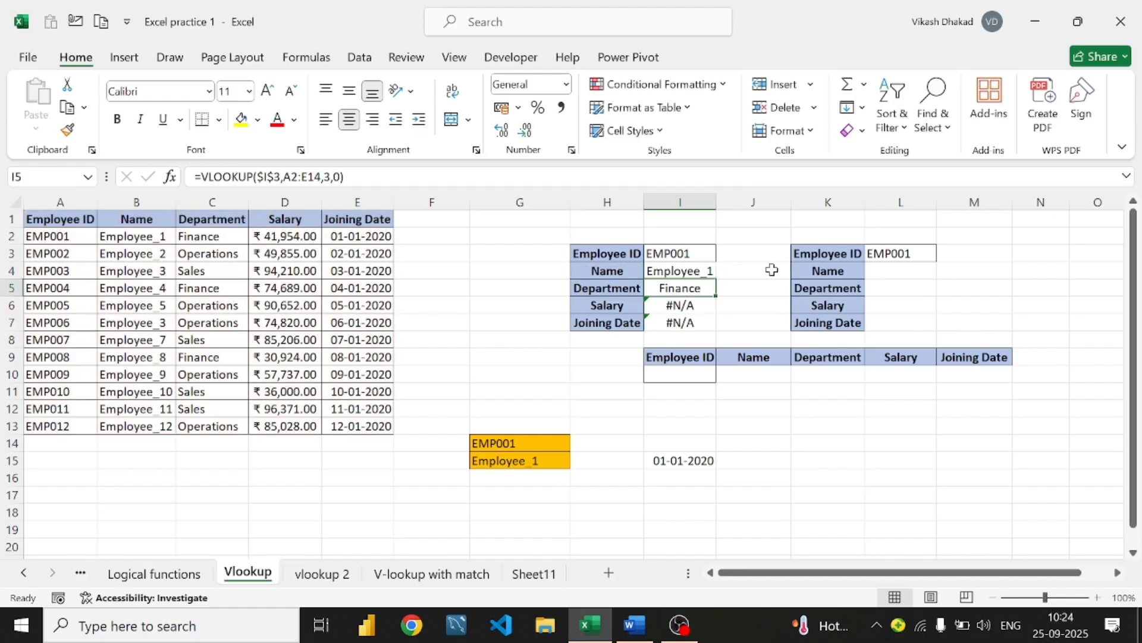
pyautogui.doubleClick(700, 287)
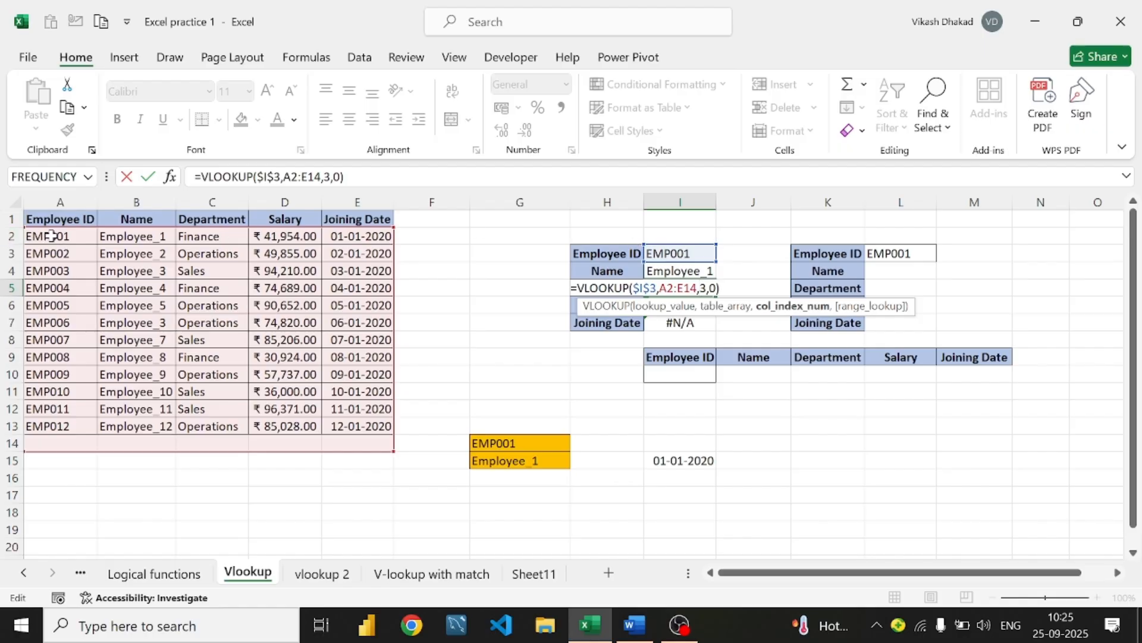
pyautogui.click(677, 426)
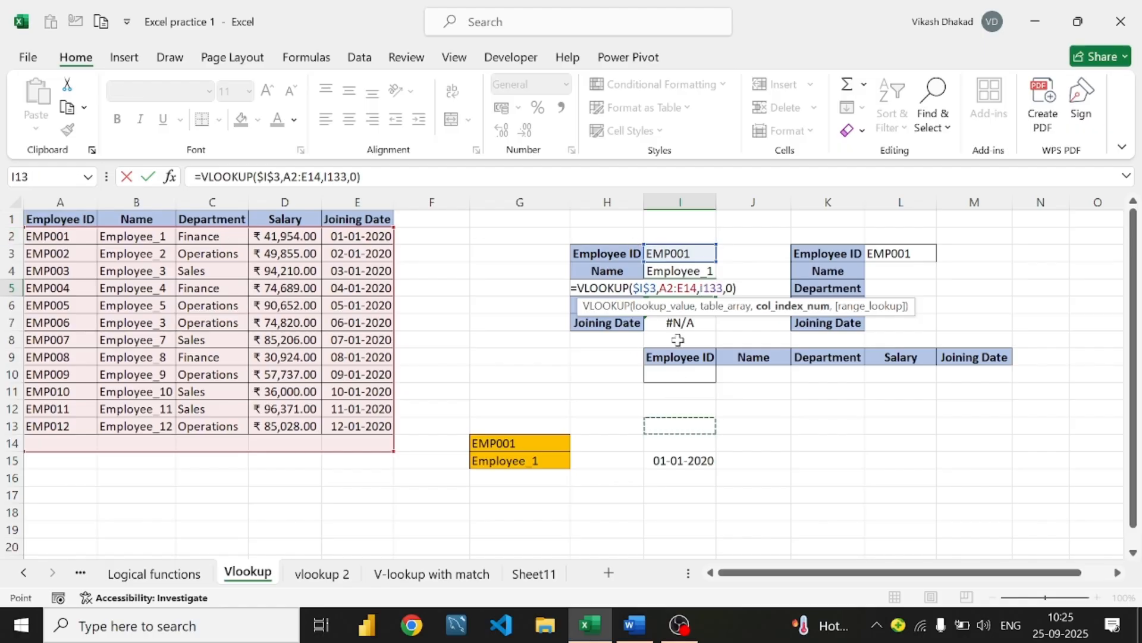
pyautogui.press('BackSpace')
pyautogui.press('BackSpace')
pyautogui.press('BackSpace')
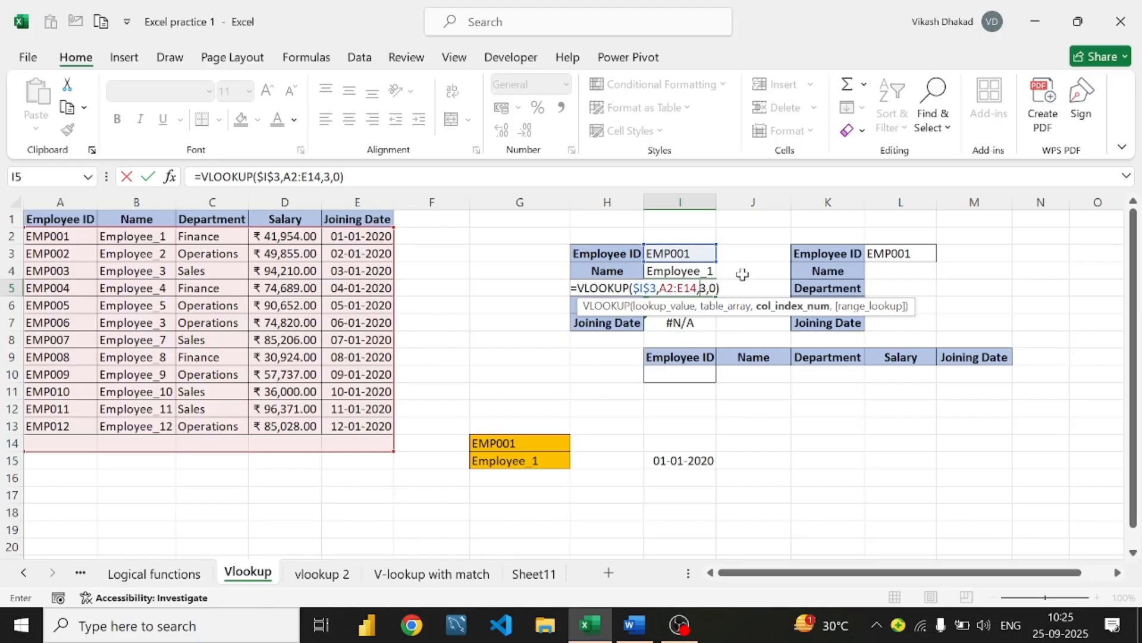
pyautogui.click(726, 293)
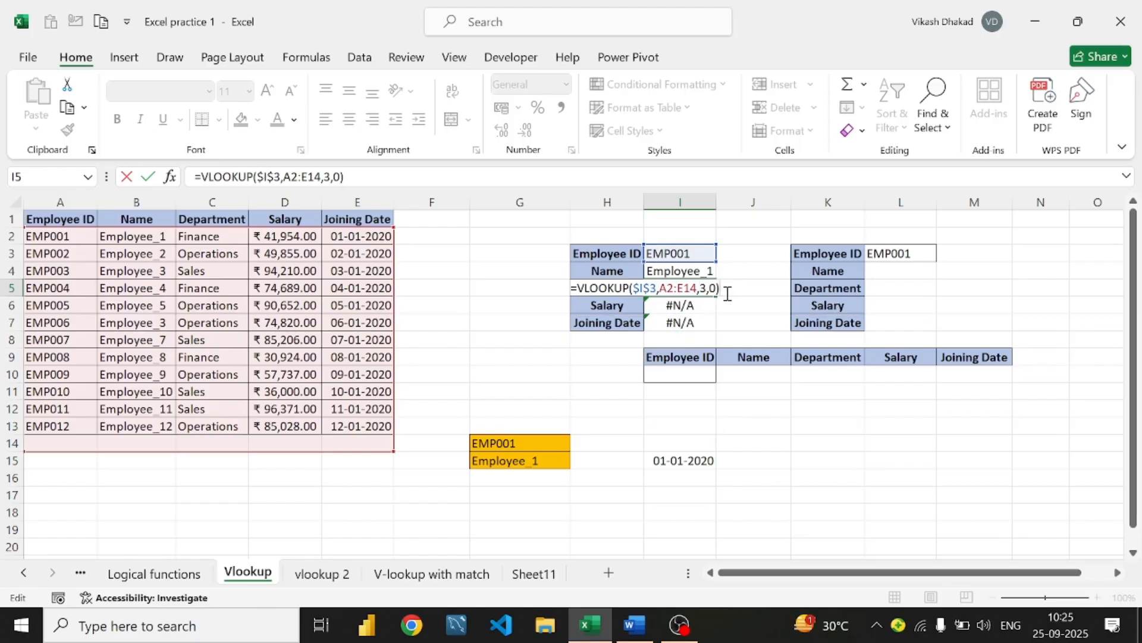
pyautogui.press('Return')
pyautogui.click(685, 286)
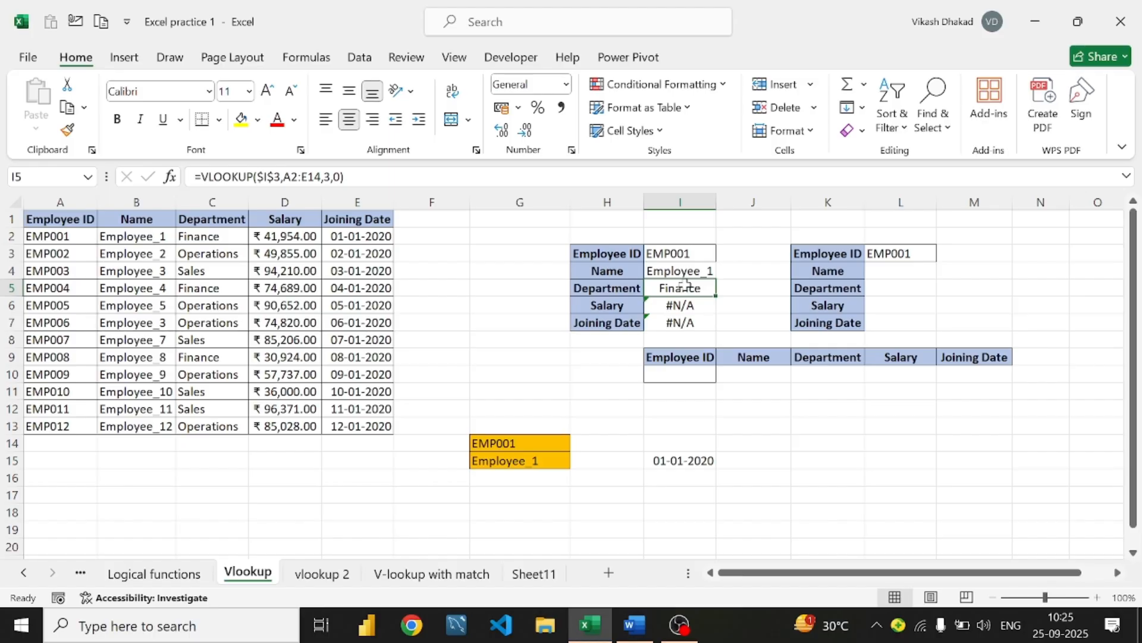
pyautogui.doubleClick(676, 305)
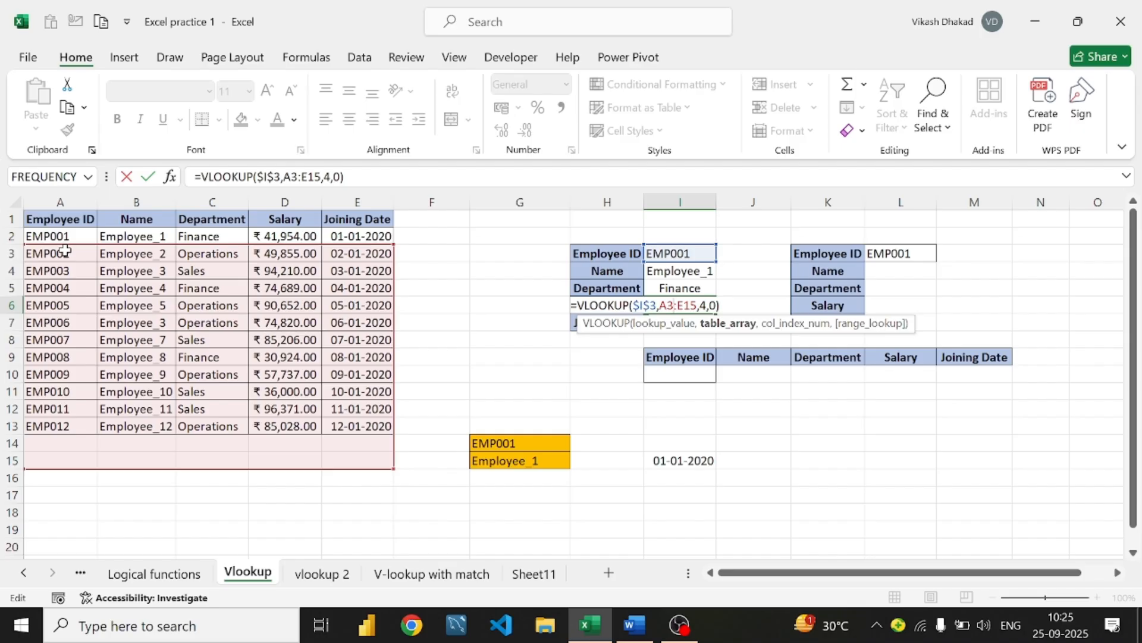
pyautogui.press('Return')
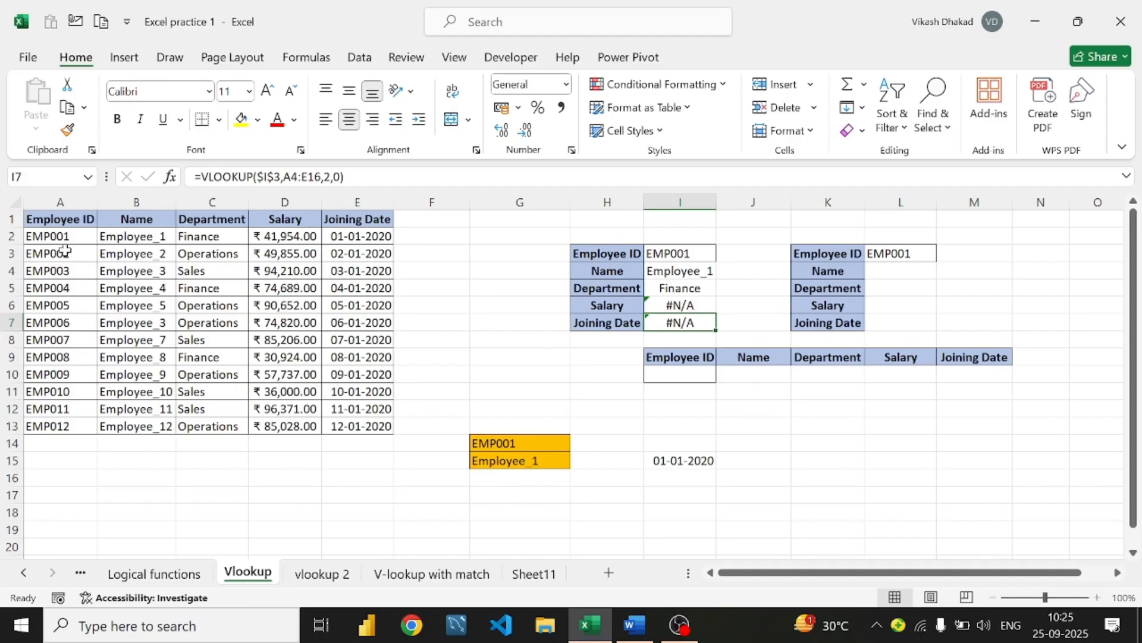
# Make the table array in the Name formula in I4 an absolute reference to $A$1:$E$13
pyautogui.click(686, 271)
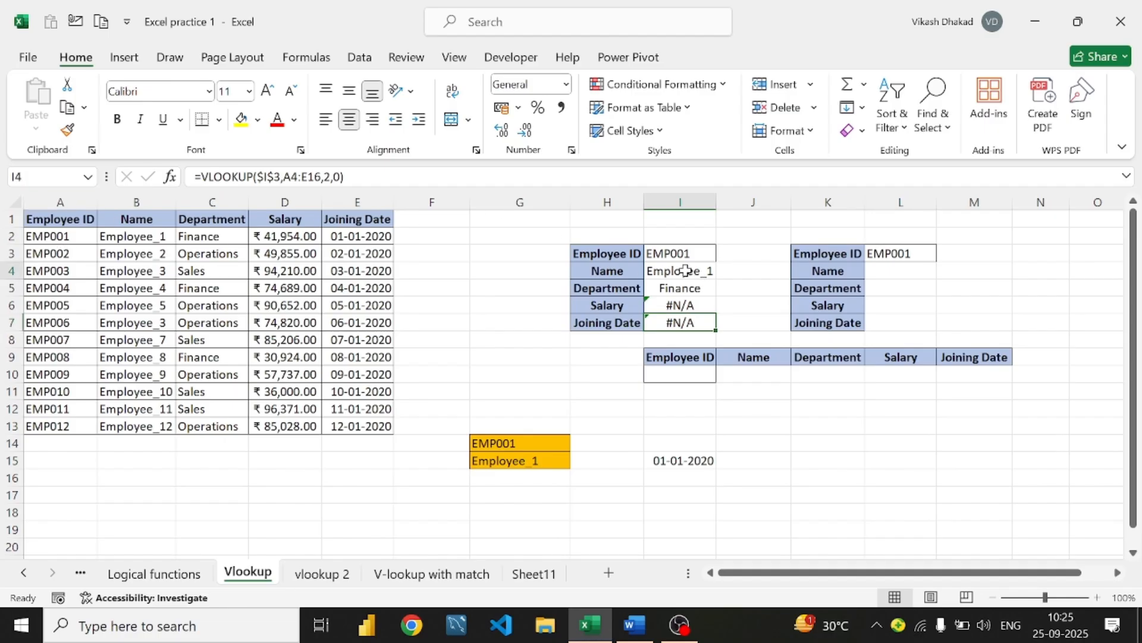
pyautogui.doubleClick(685, 271)
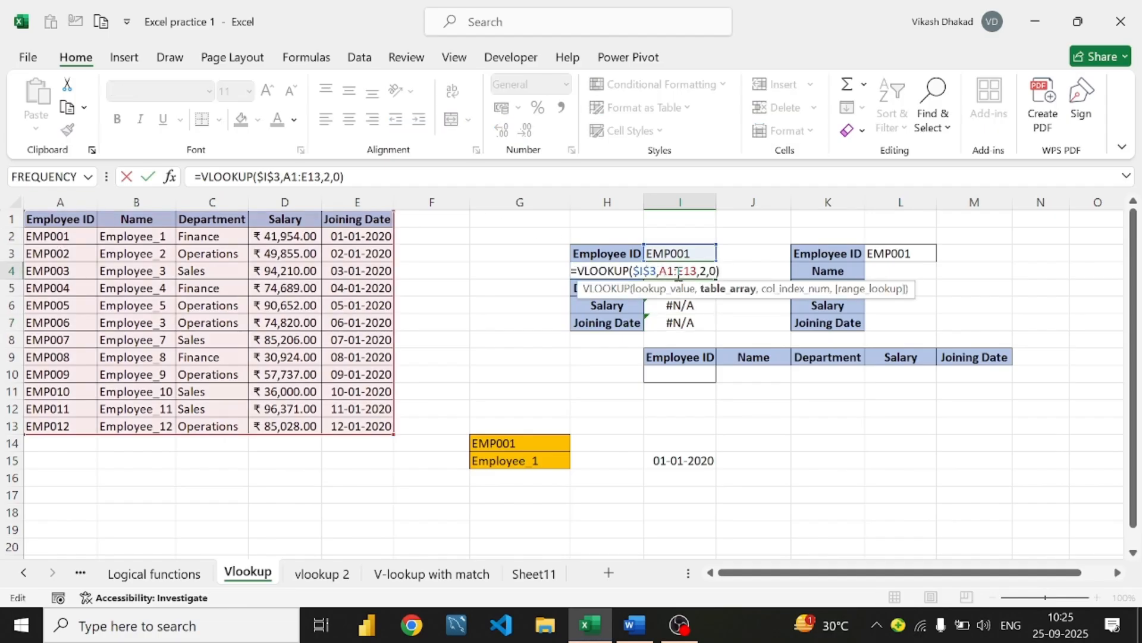
pyautogui.press('F4')
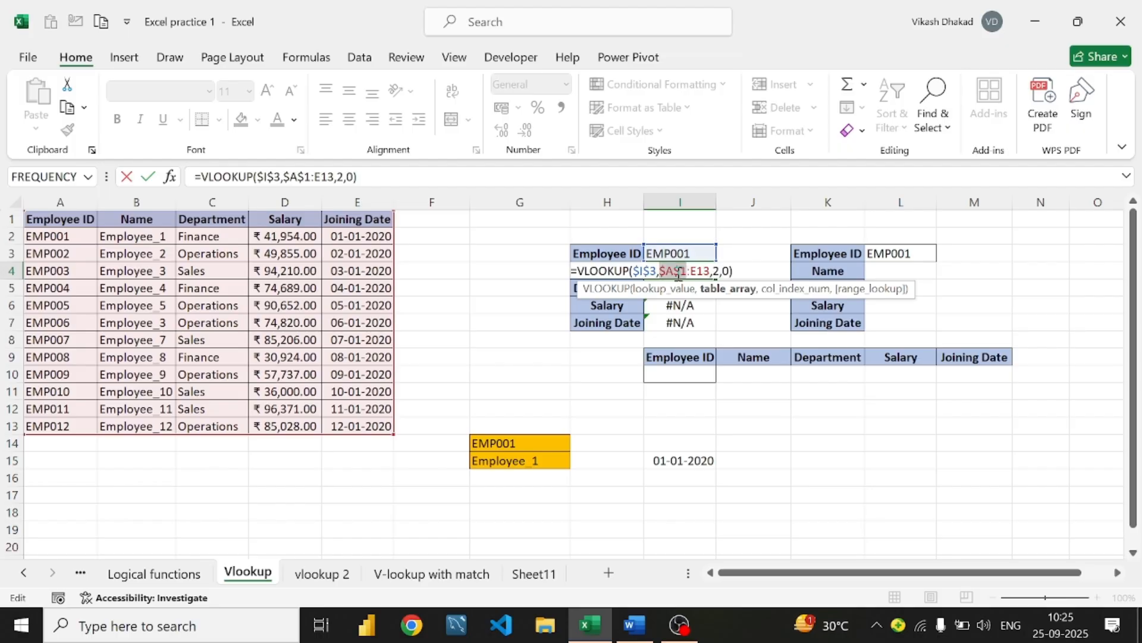
pyautogui.click(692, 271)
pyautogui.press('F4')
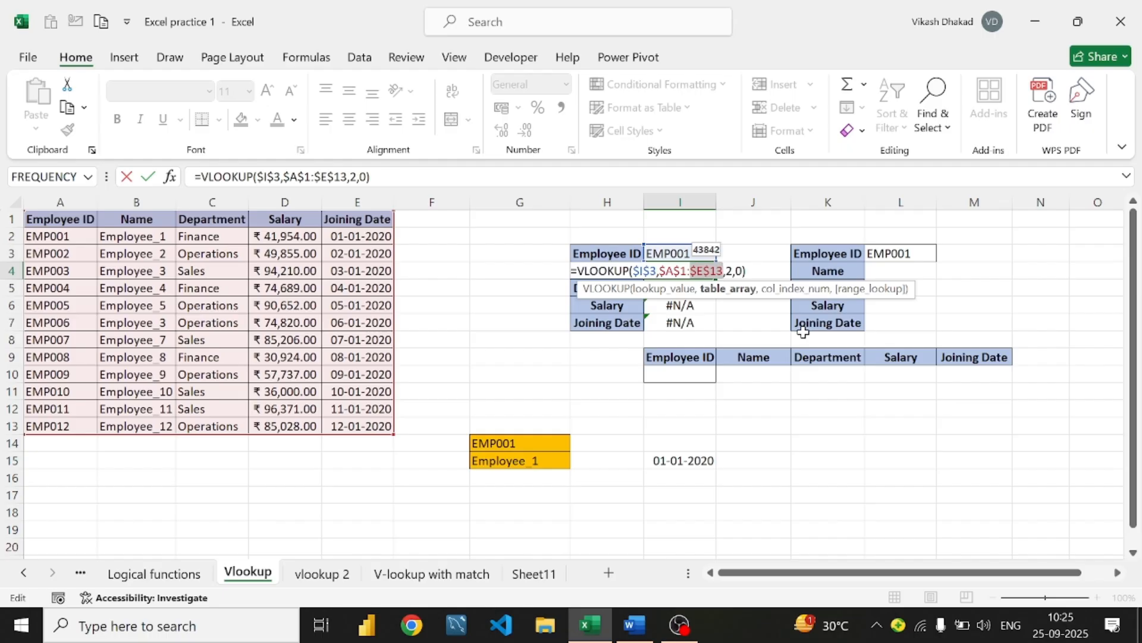
pyautogui.press('Return')
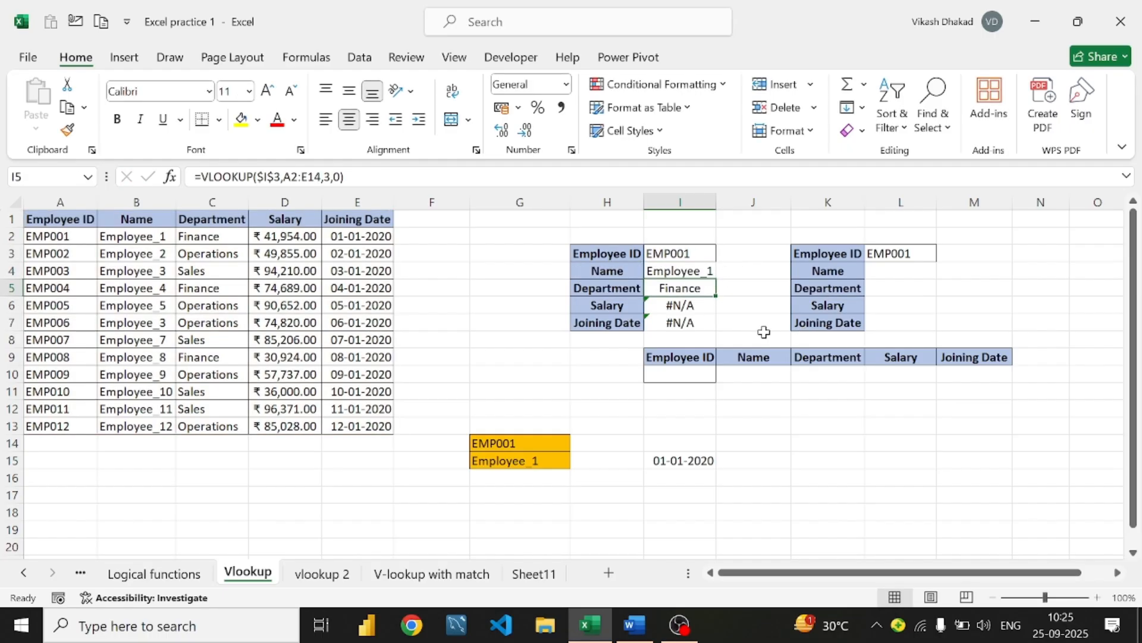
# Fill the Name lookup formula from I4 down through I7
pyautogui.click(709, 273)
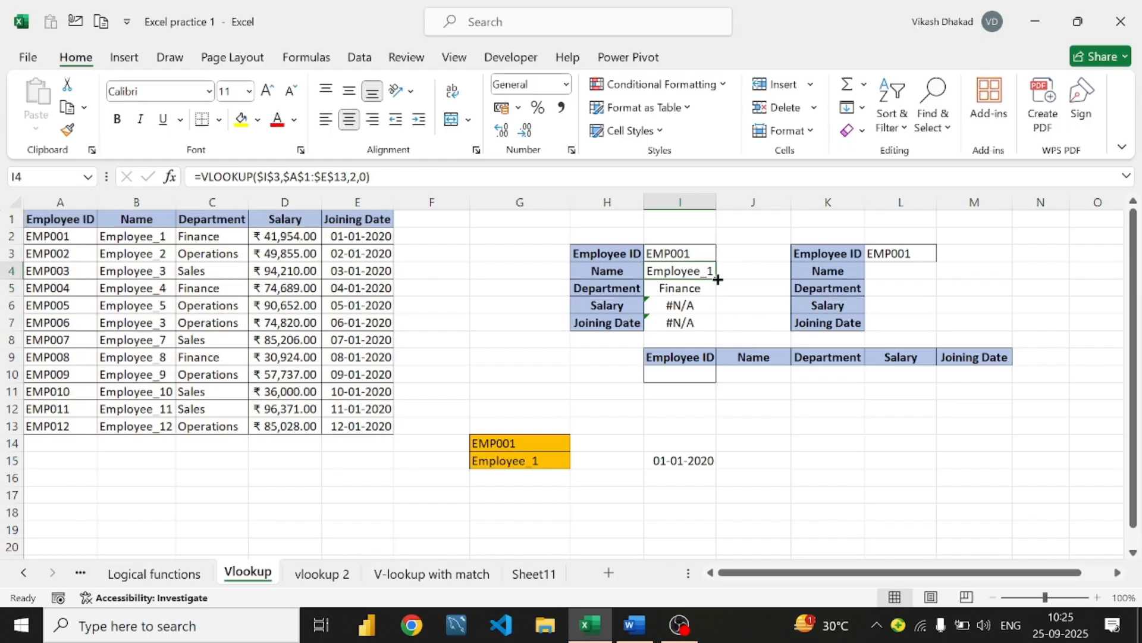
pyautogui.doubleClick(716, 279)
pyautogui.click(703, 298)
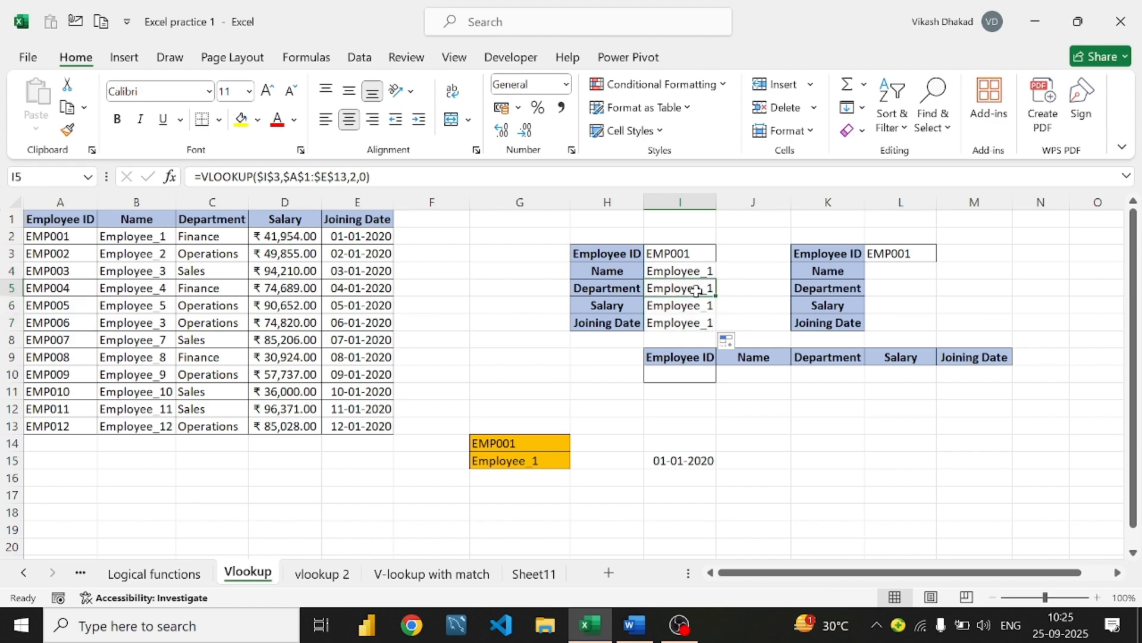
# Set the column index in the Department formula in I5 to 3
pyautogui.doubleClick(711, 288)
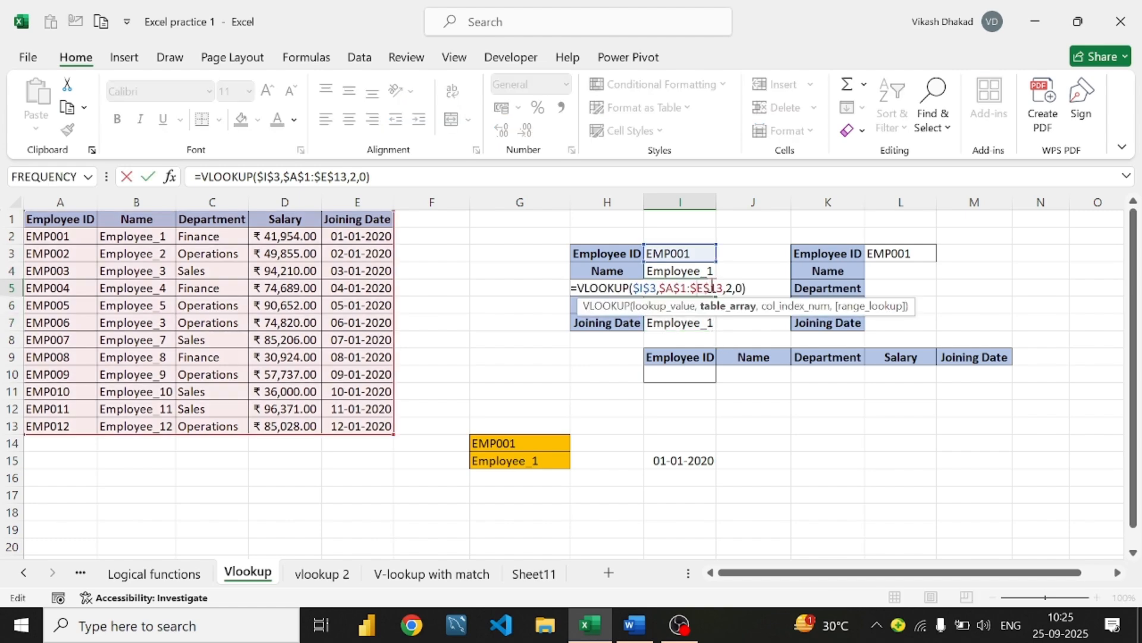
pyautogui.click(733, 290)
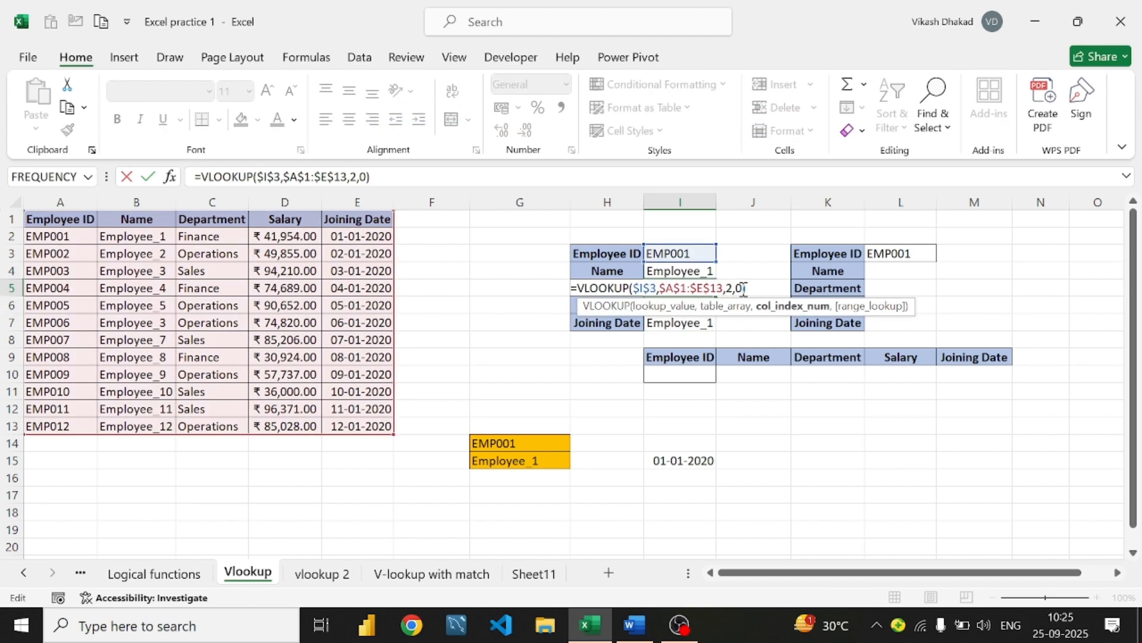
pyautogui.press('BackSpace')
pyautogui.write('3')
pyautogui.press('Return')
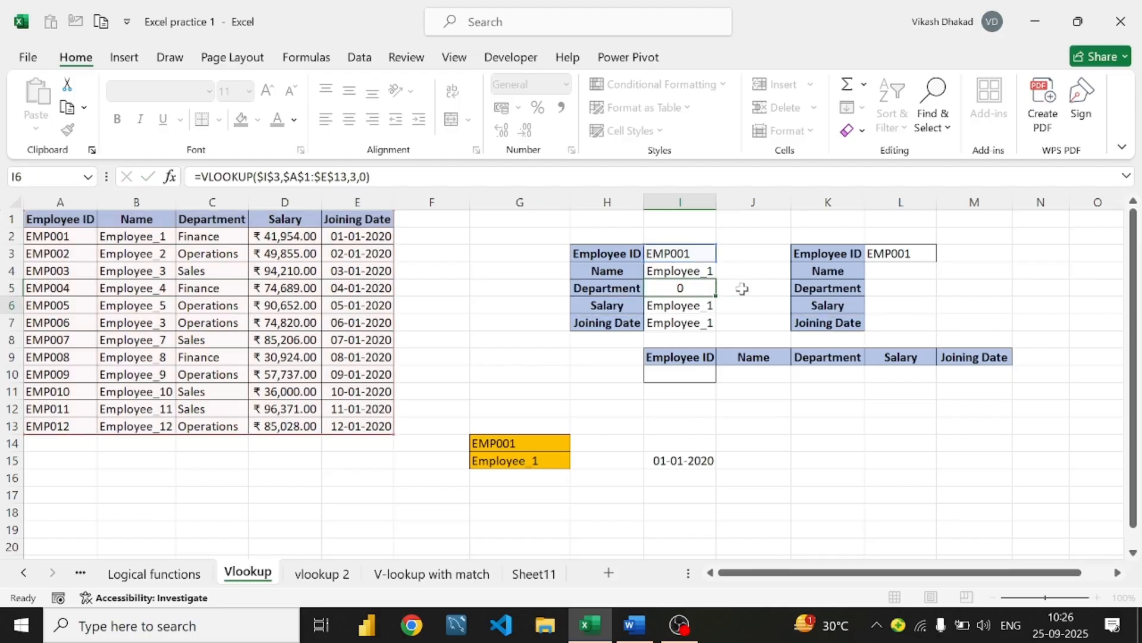
# Set the column index in the Salary formula in I6 to 4
pyautogui.doubleClick(689, 306)
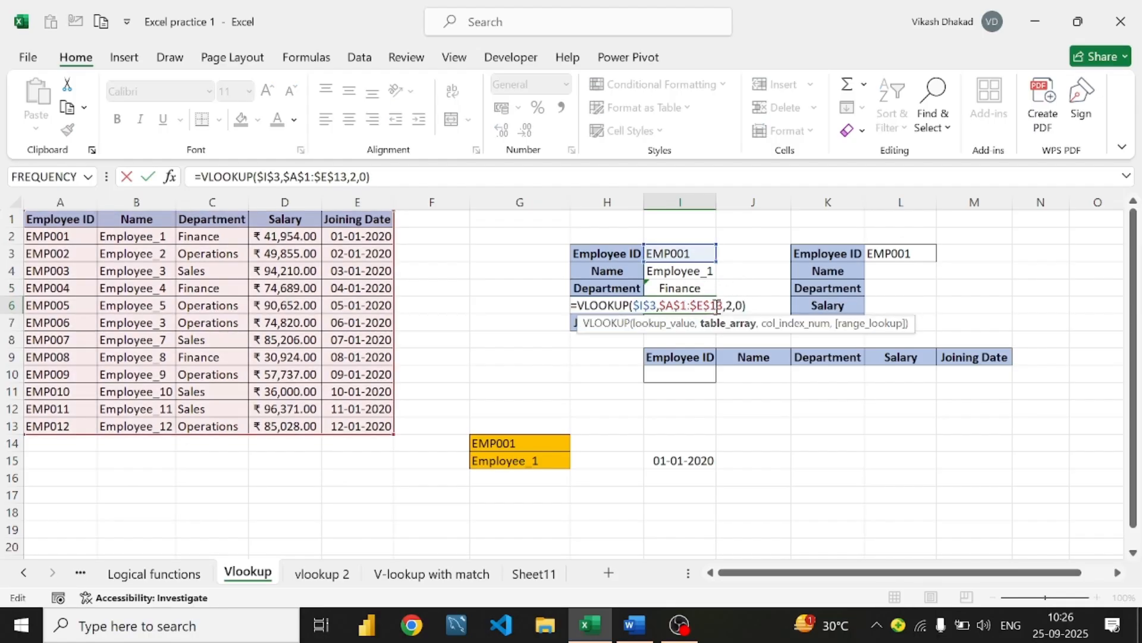
pyautogui.click(735, 305)
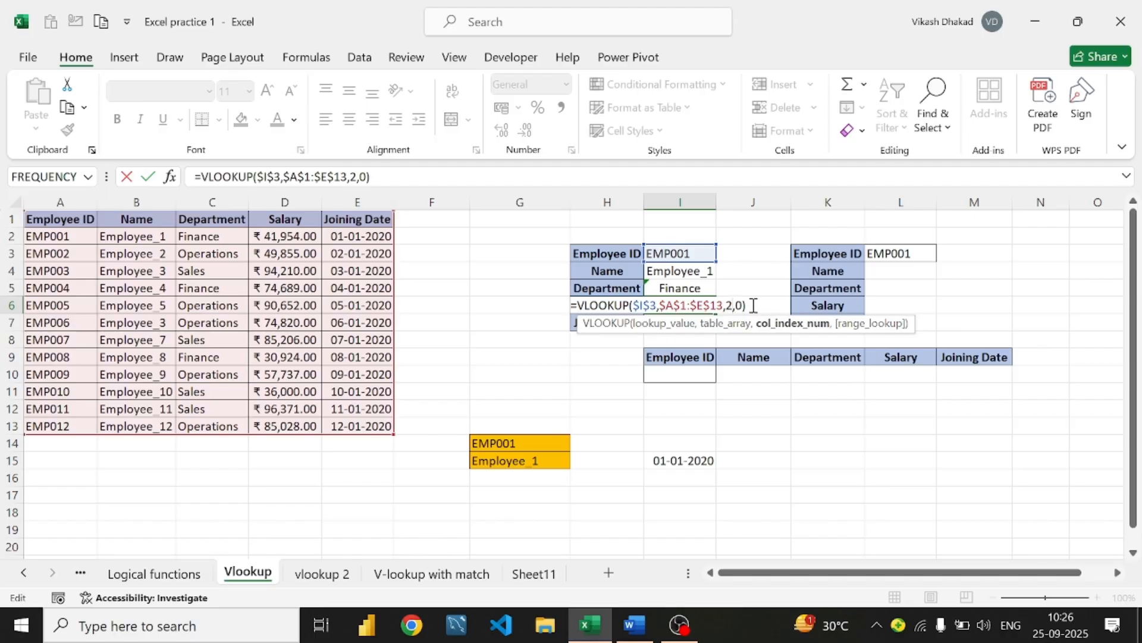
pyautogui.press('BackSpace')
pyautogui.write('4')
pyautogui.press('Return')
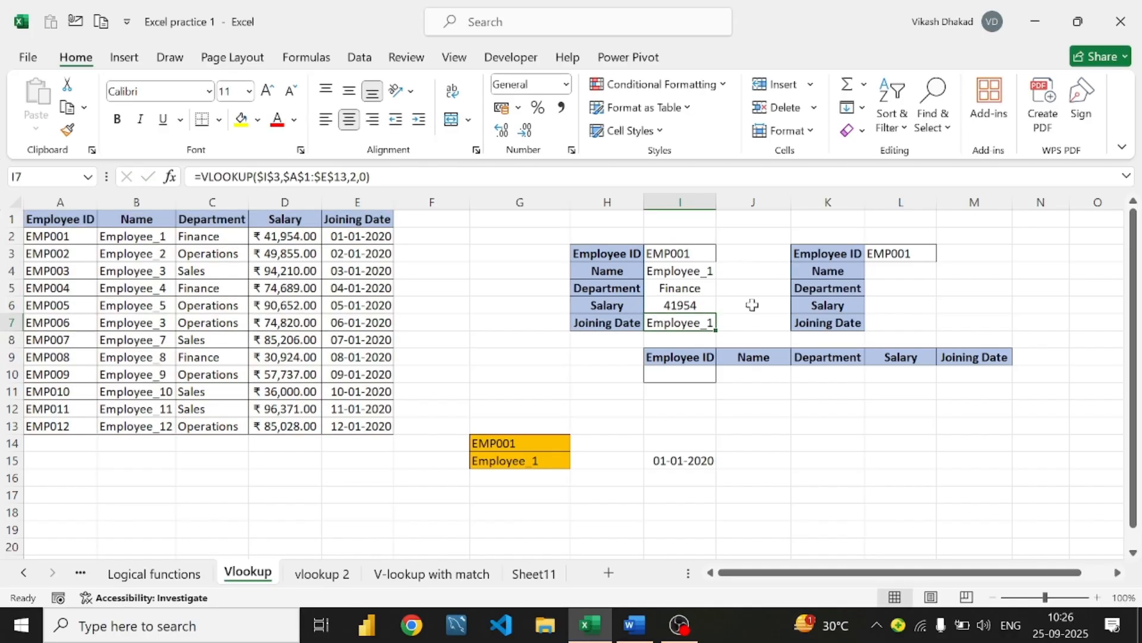
# Set the column index in the Joining Date formula in I7 to 5
pyautogui.doubleClick(700, 323)
pyautogui.click(731, 322)
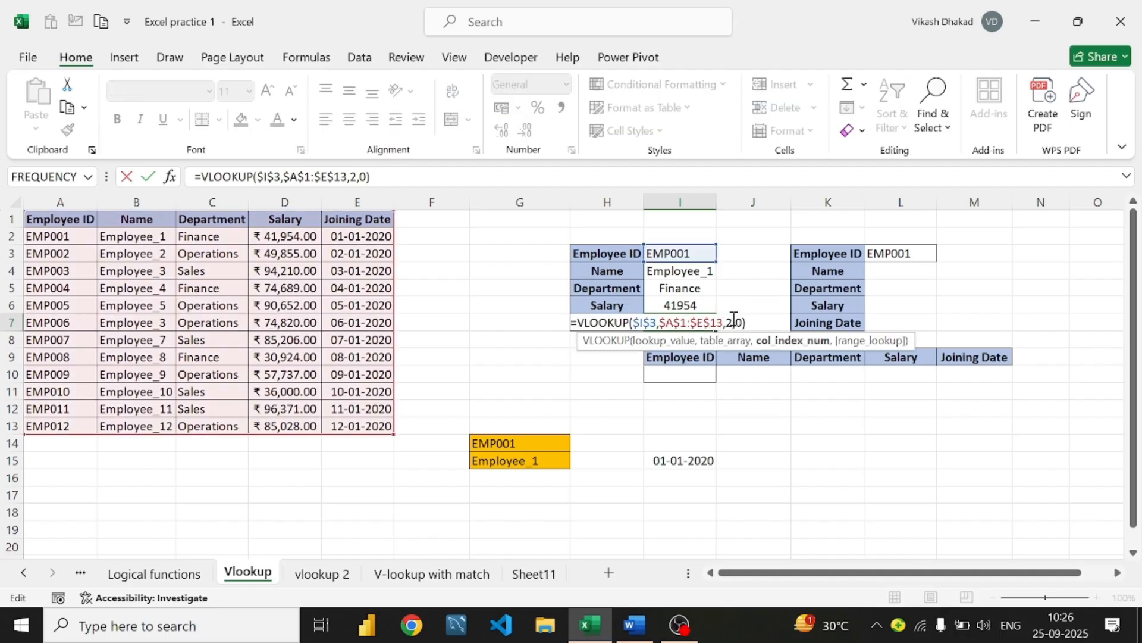
pyautogui.press('BackSpace')
pyautogui.write('5')
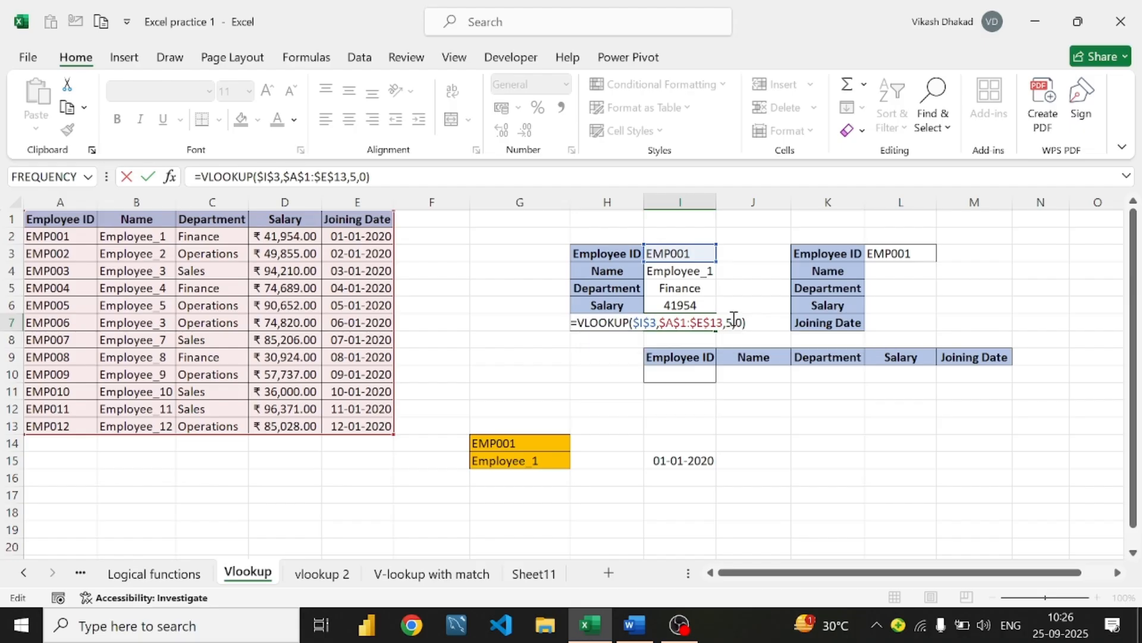
pyautogui.press('Return')
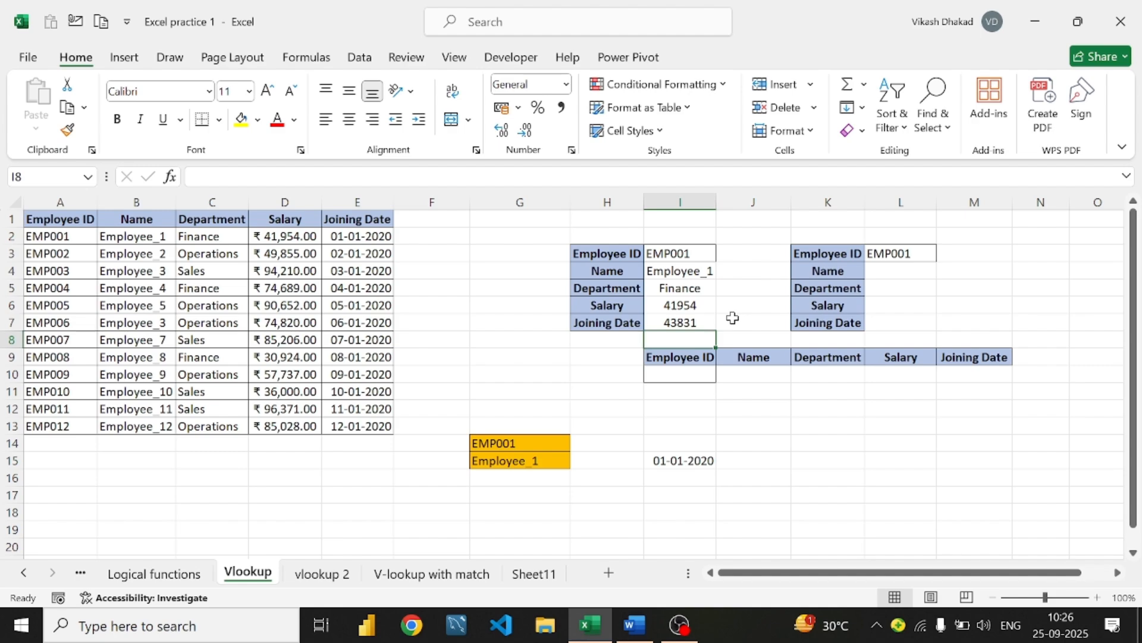
# Change the employee ID in I3 to the one listed in A3 to test the lookups
pyautogui.click(649, 253)
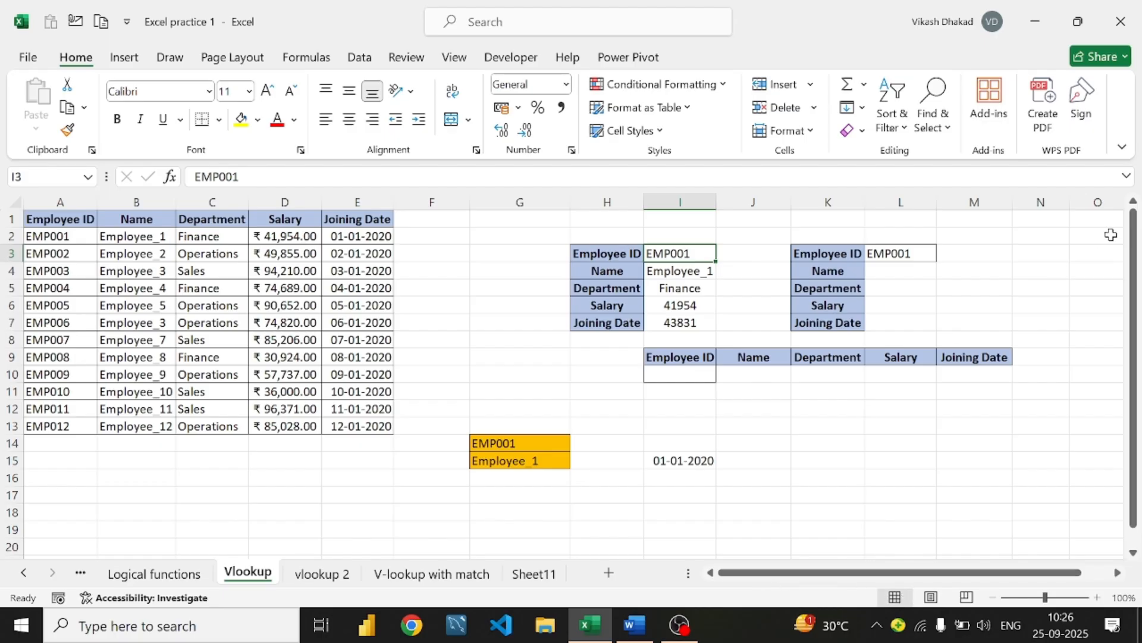
pyautogui.doubleClick(693, 250)
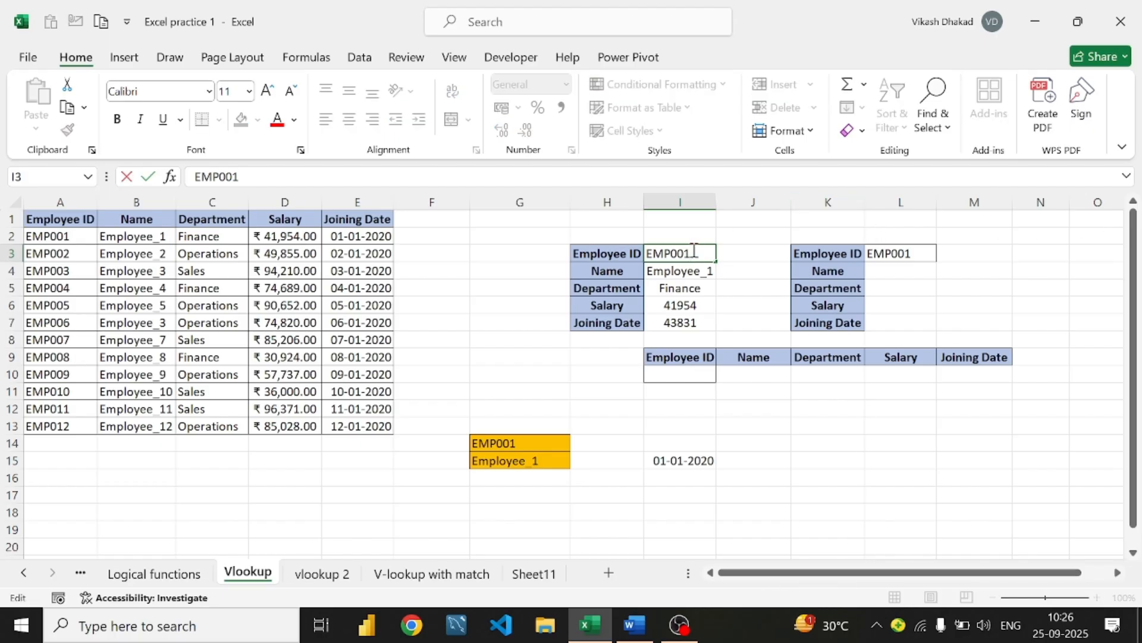
pyautogui.press('BackSpace')
pyautogui.write('2')
pyautogui.press('Return')
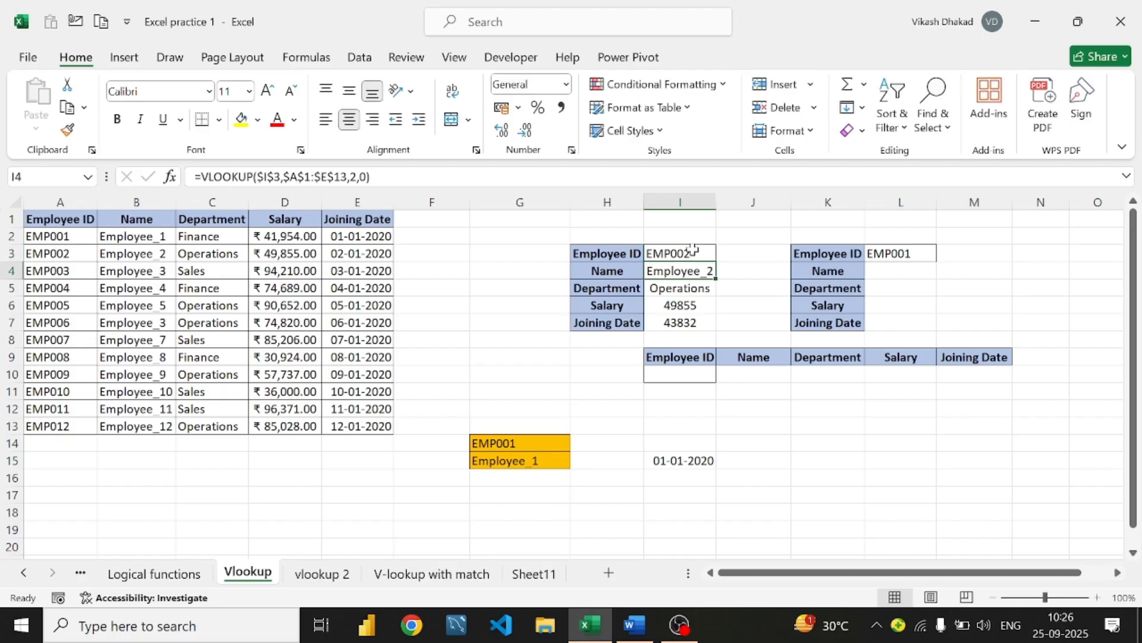
pyautogui.press('F2')
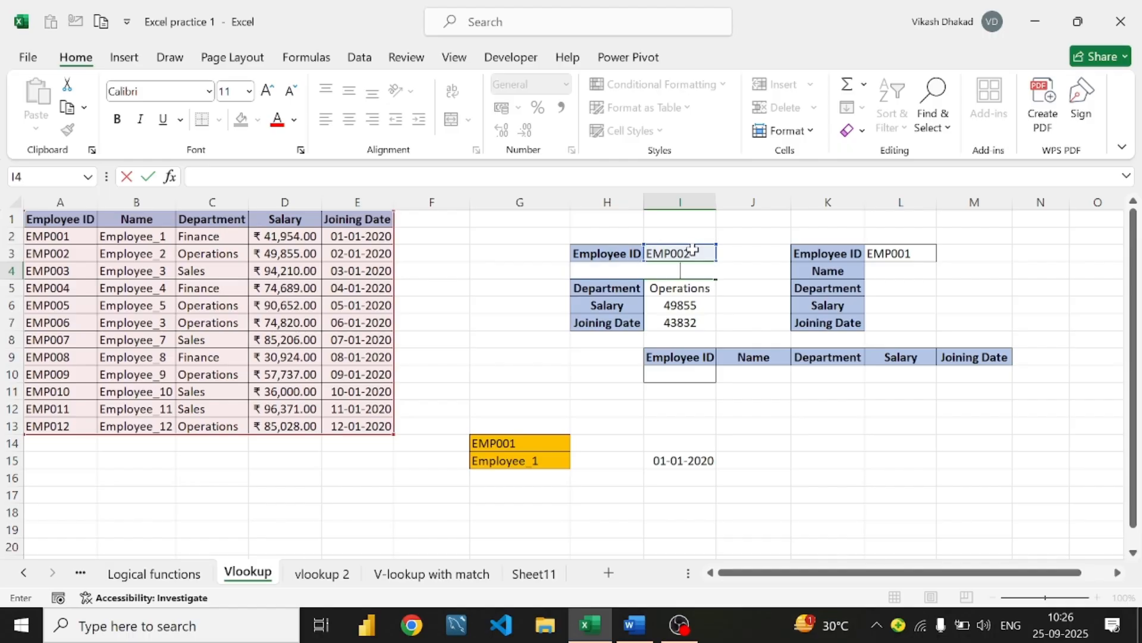
pyautogui.hotkey('ctrl', 'z')
pyautogui.press('Escape')
# Change the employee ID in I3 to the one listed in A4
pyautogui.doubleClick(693, 250)
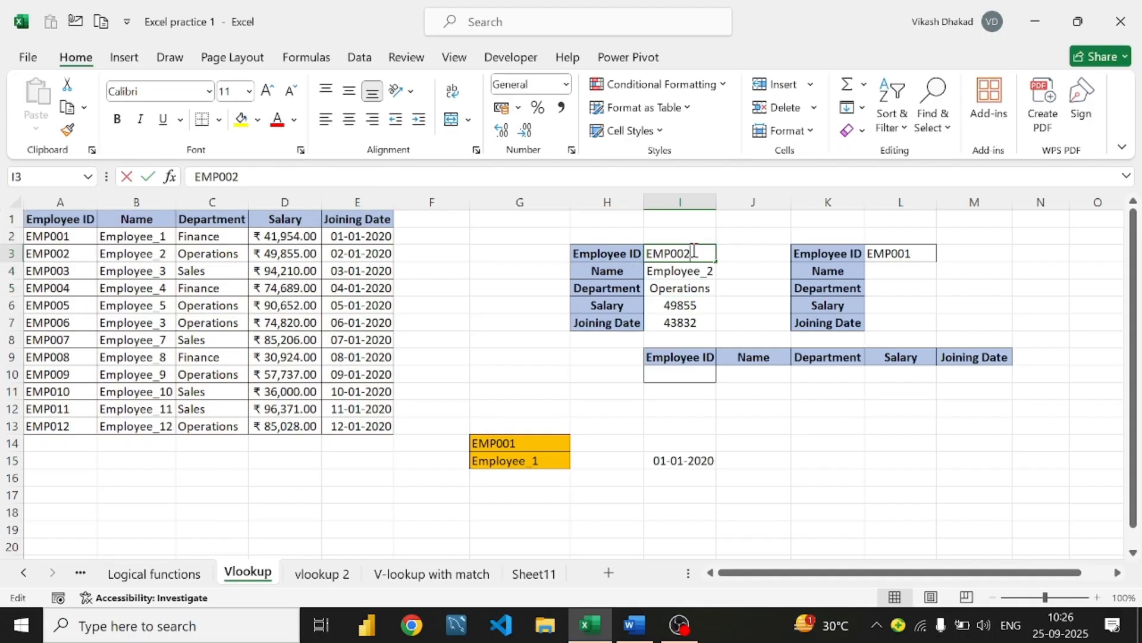
pyautogui.press('BackSpace')
pyautogui.write('3')
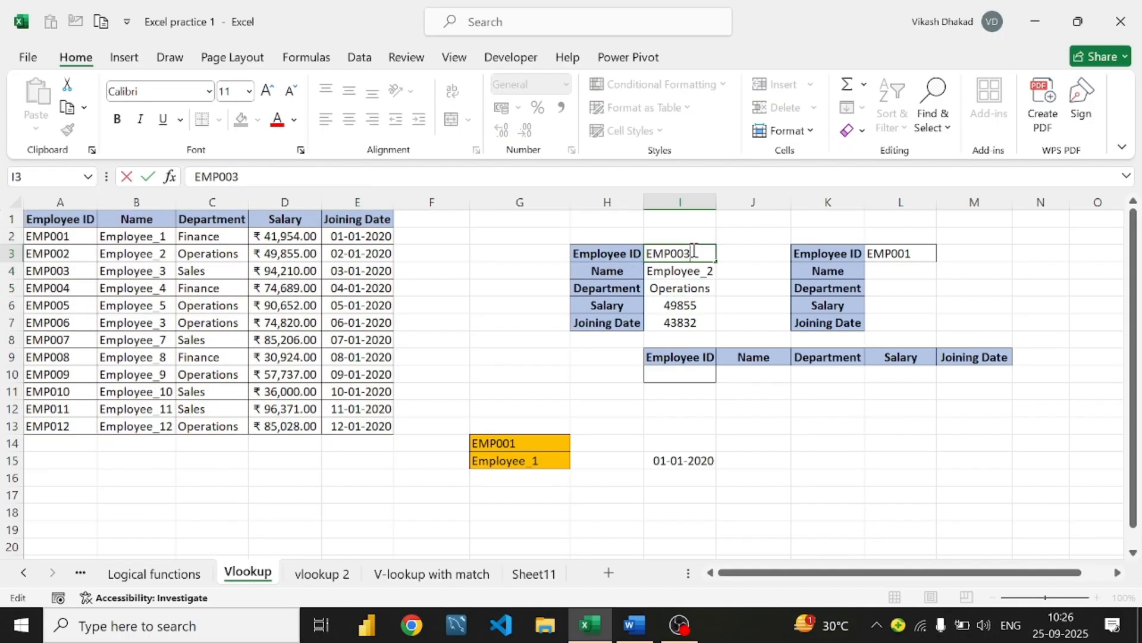
pyautogui.press('Return')
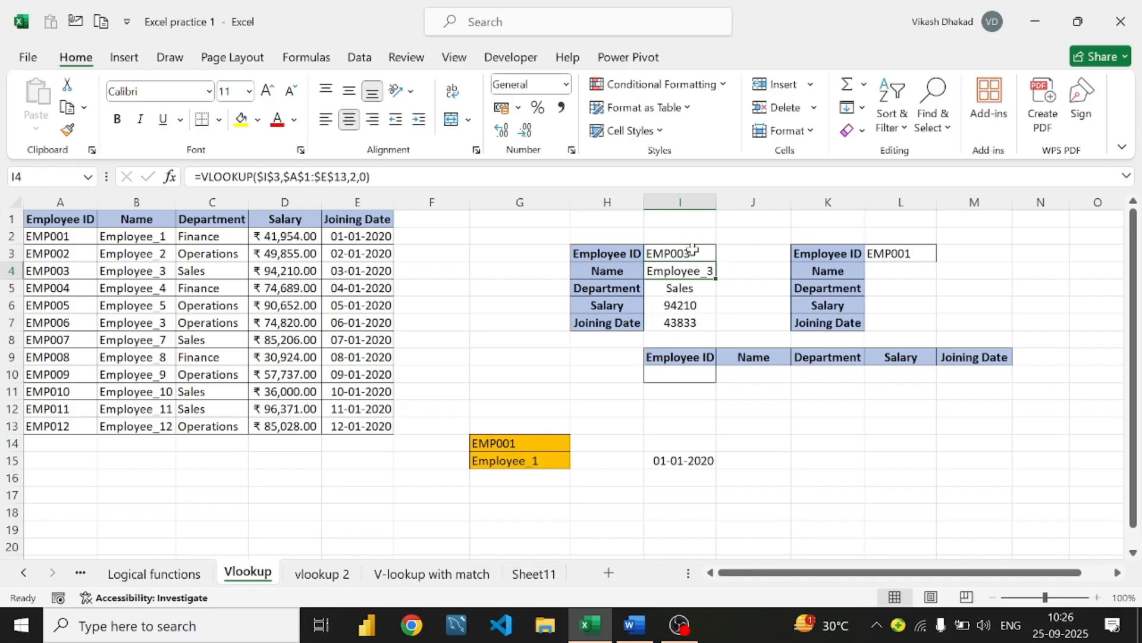
# Add list data validation to the employee ID cell I3 with the source =$A$2:$A$13
pyautogui.click(693, 250)
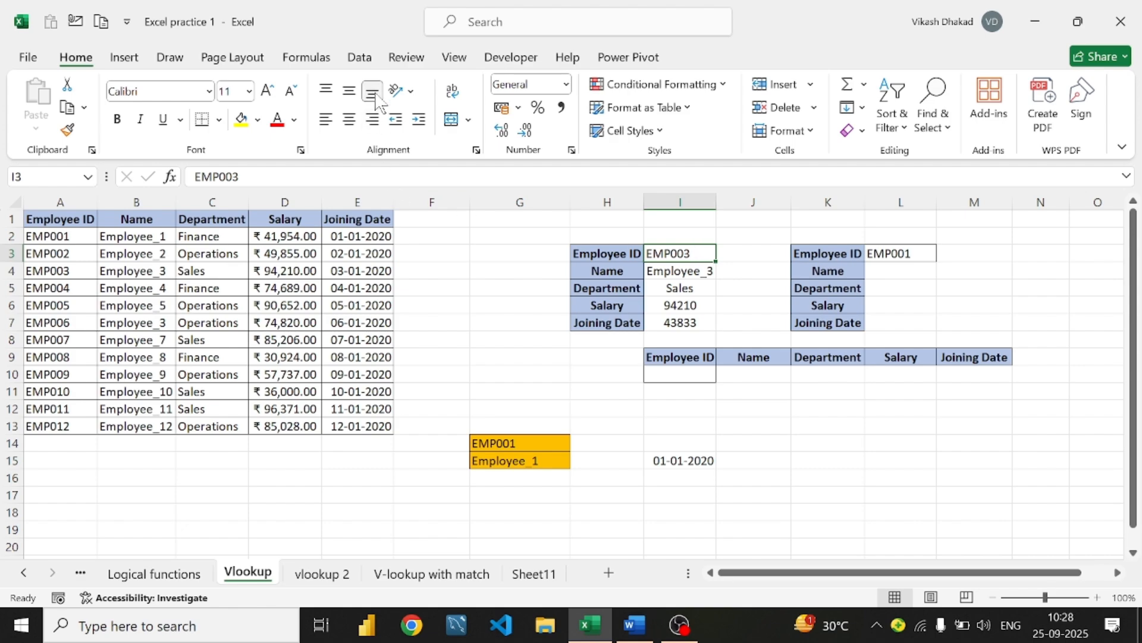
pyautogui.click(374, 58)
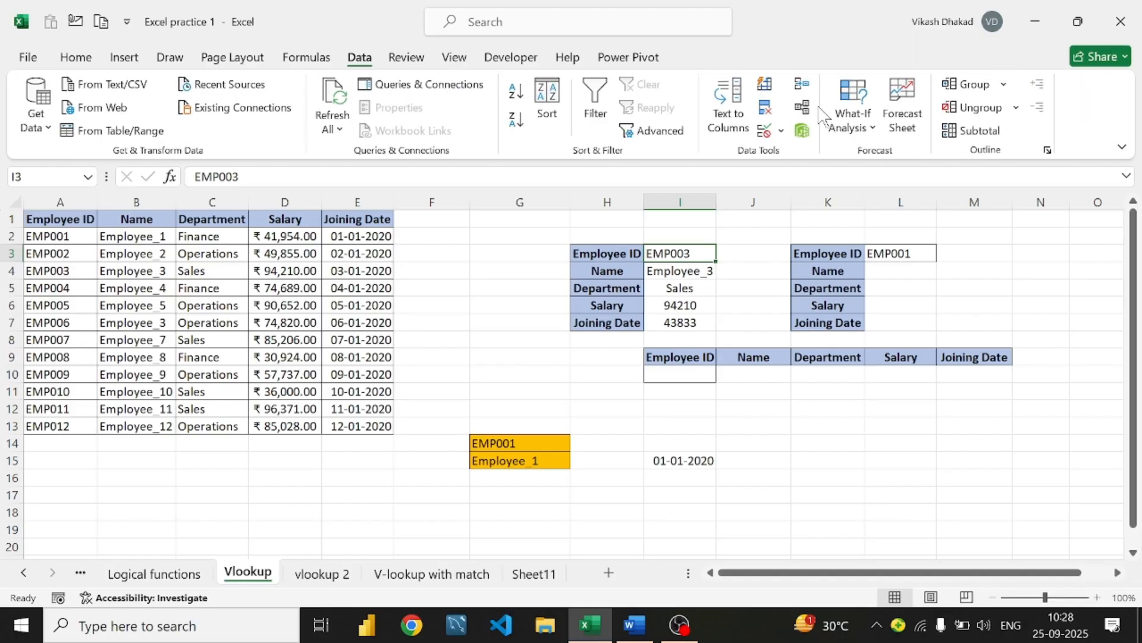
pyautogui.click(781, 131)
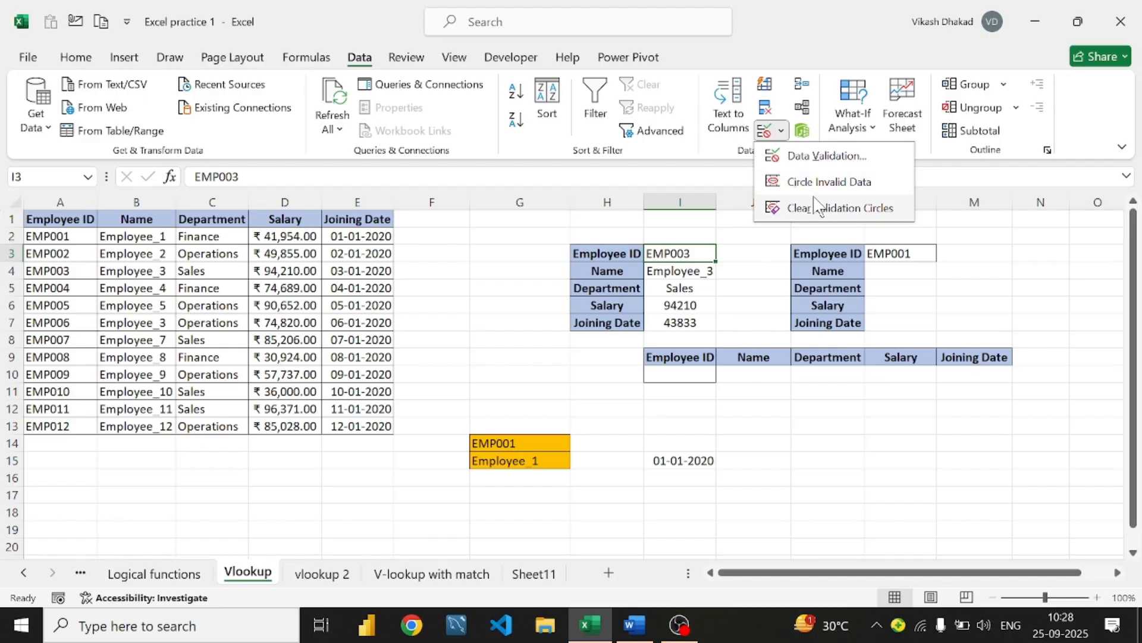
pyautogui.click(817, 161)
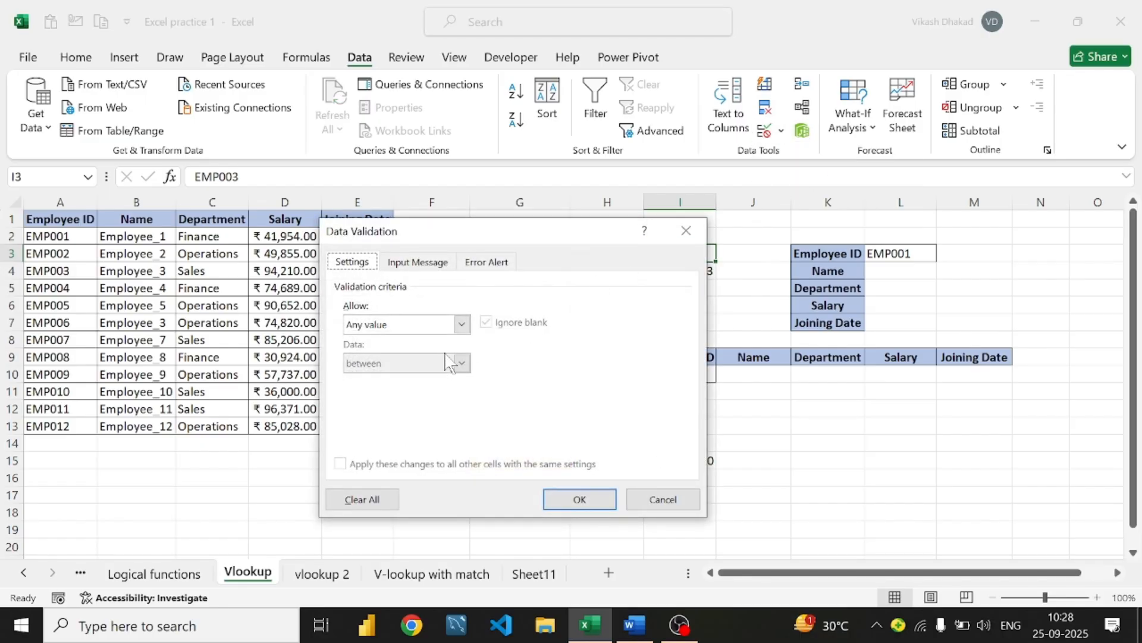
pyautogui.click(463, 324)
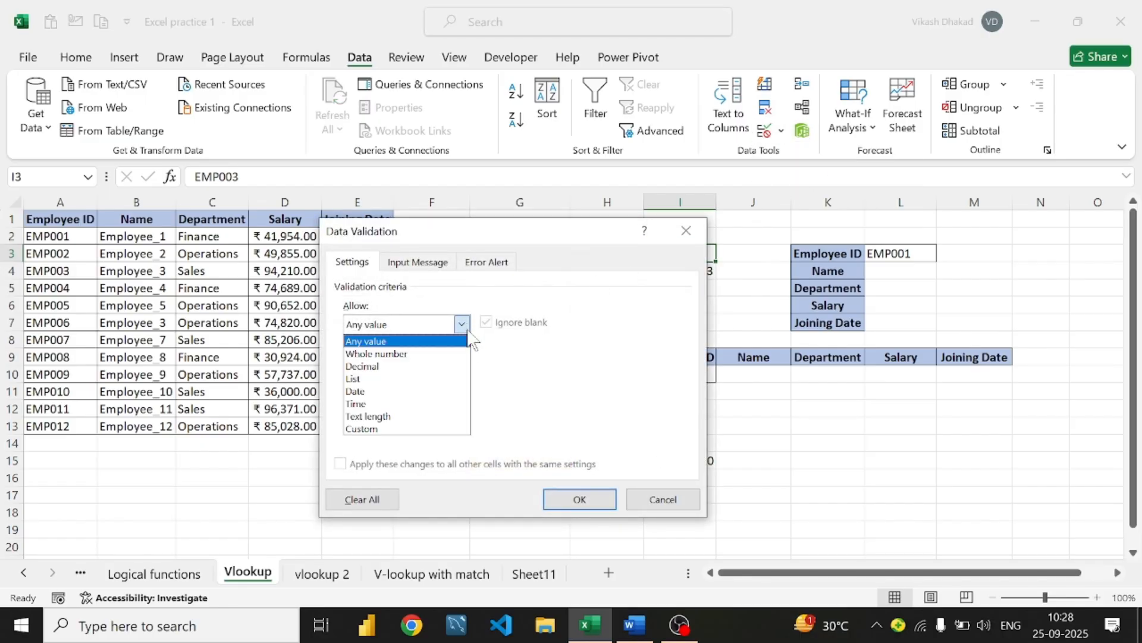
pyautogui.click(410, 377)
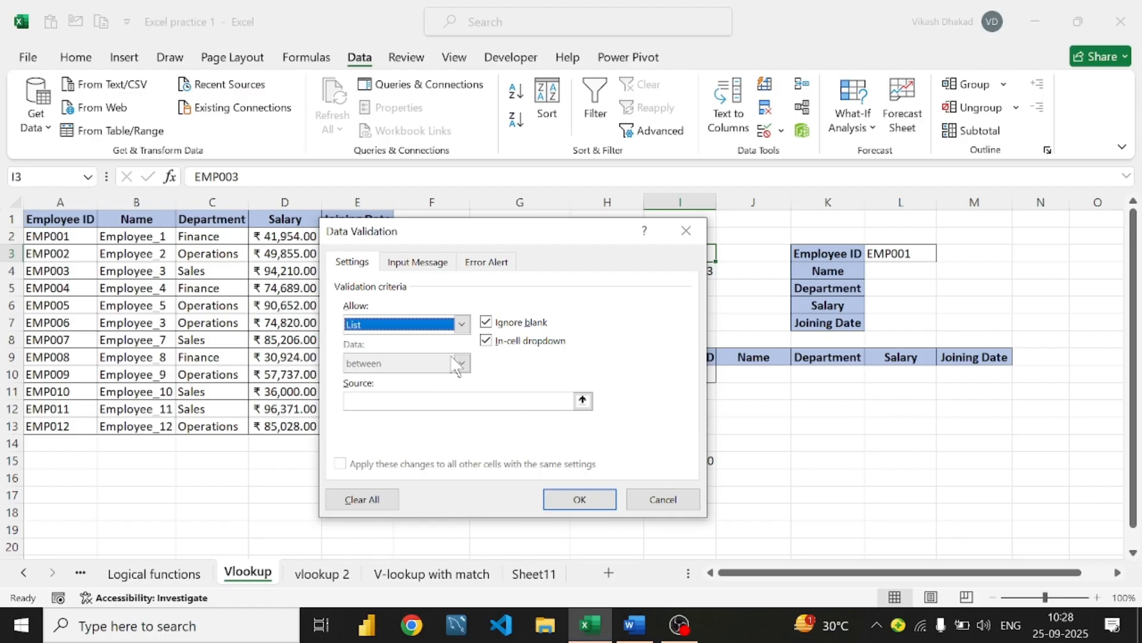
pyautogui.click(452, 401)
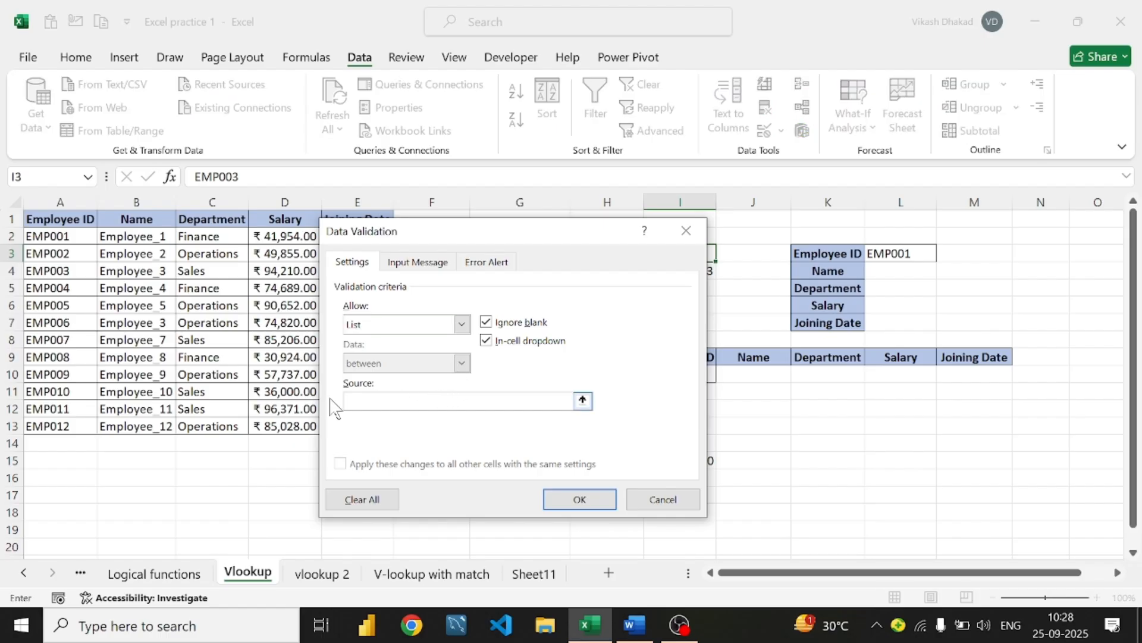
pyautogui.moveTo(65, 241); pyautogui.dragTo(60, 424)
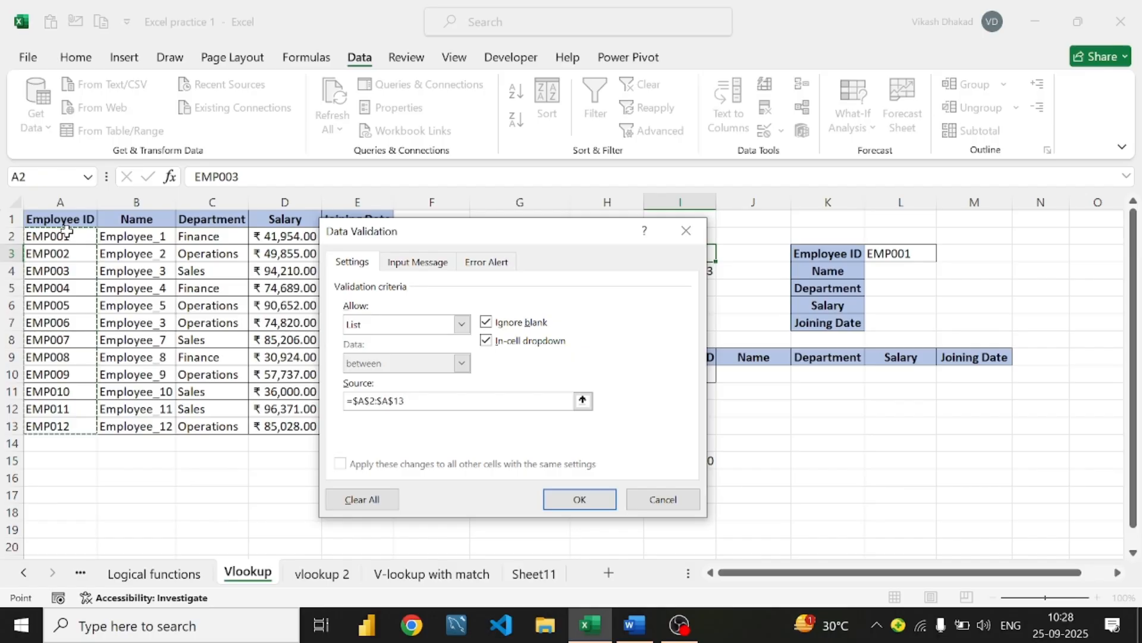
pyautogui.click(576, 500)
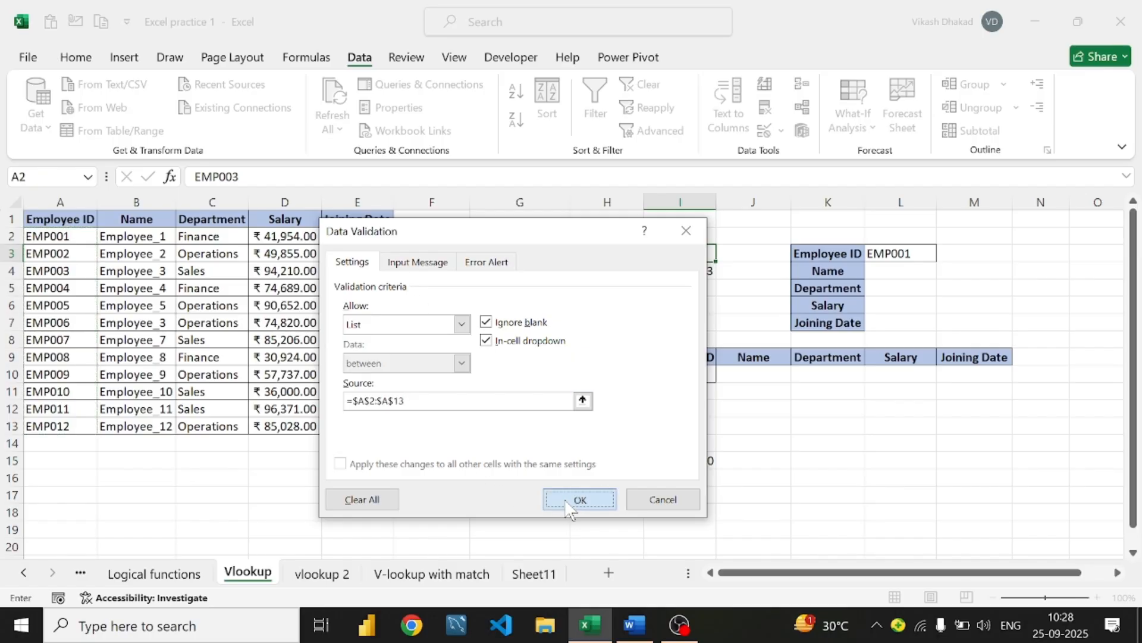
# Test the drop-down list in I3 with the employee IDs listed in A5 and A2, returning to the one in A5
pyautogui.click(724, 253)
pyautogui.click(677, 282)
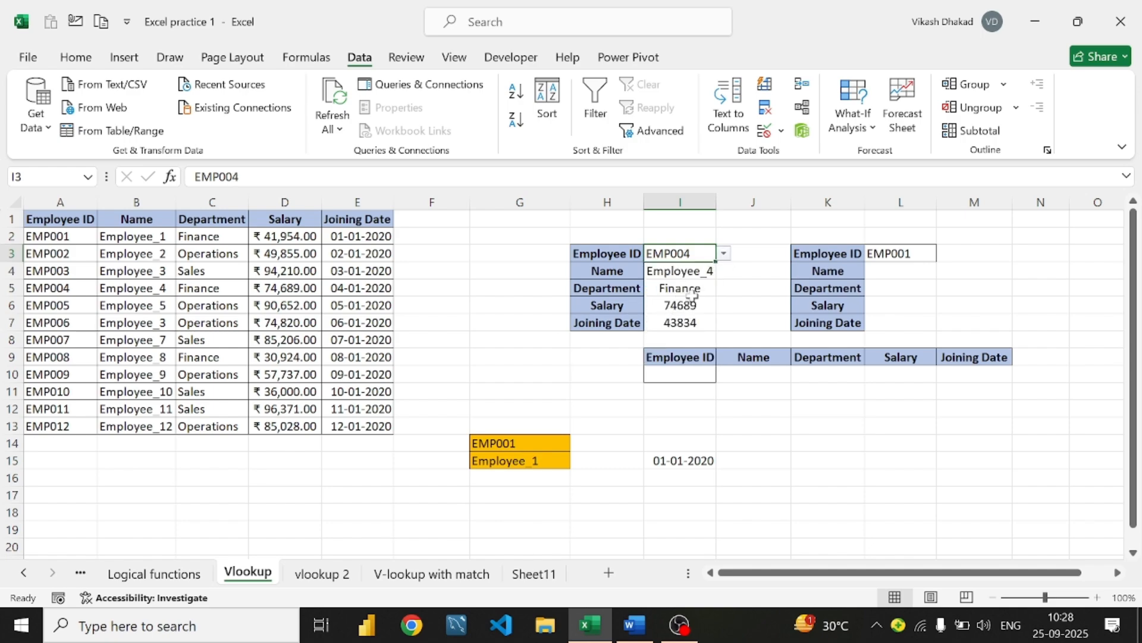
pyautogui.click(724, 254)
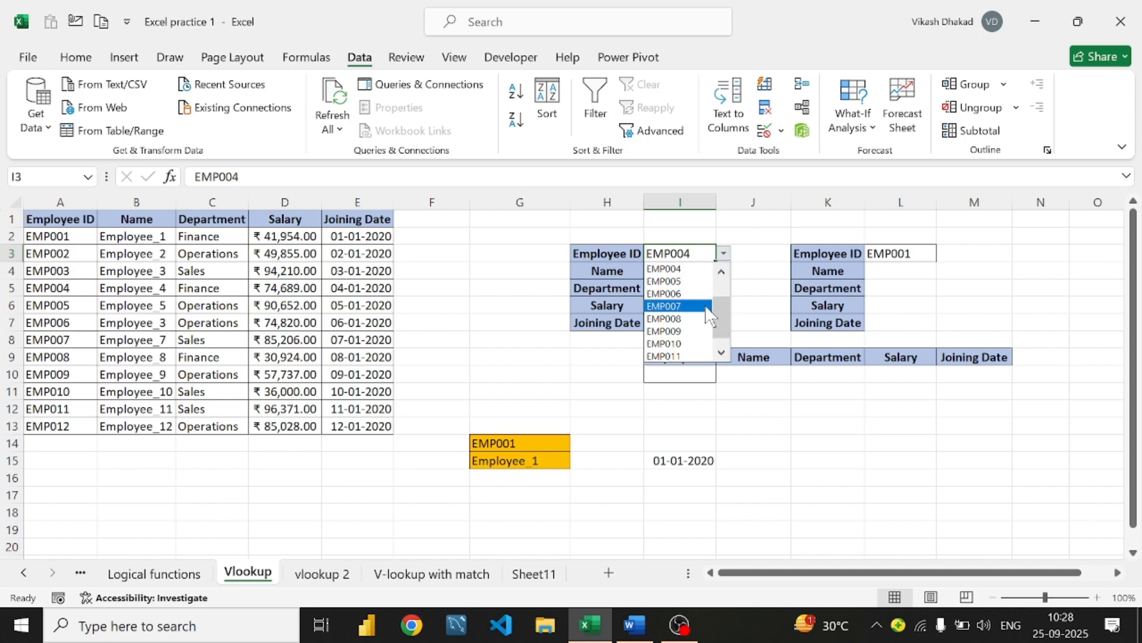
pyautogui.click(724, 273)
pyautogui.click(724, 274)
pyautogui.click(724, 274)
pyautogui.click(685, 268)
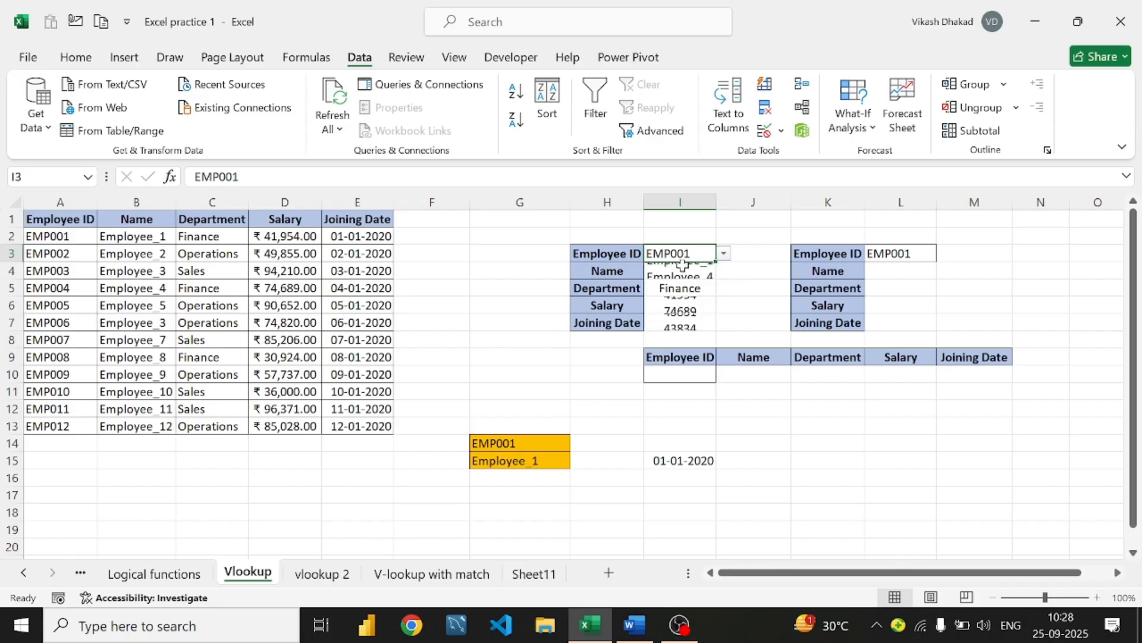
pyautogui.click(723, 253)
pyautogui.press('Escape')
pyautogui.hotkey('ctrl', 'z')
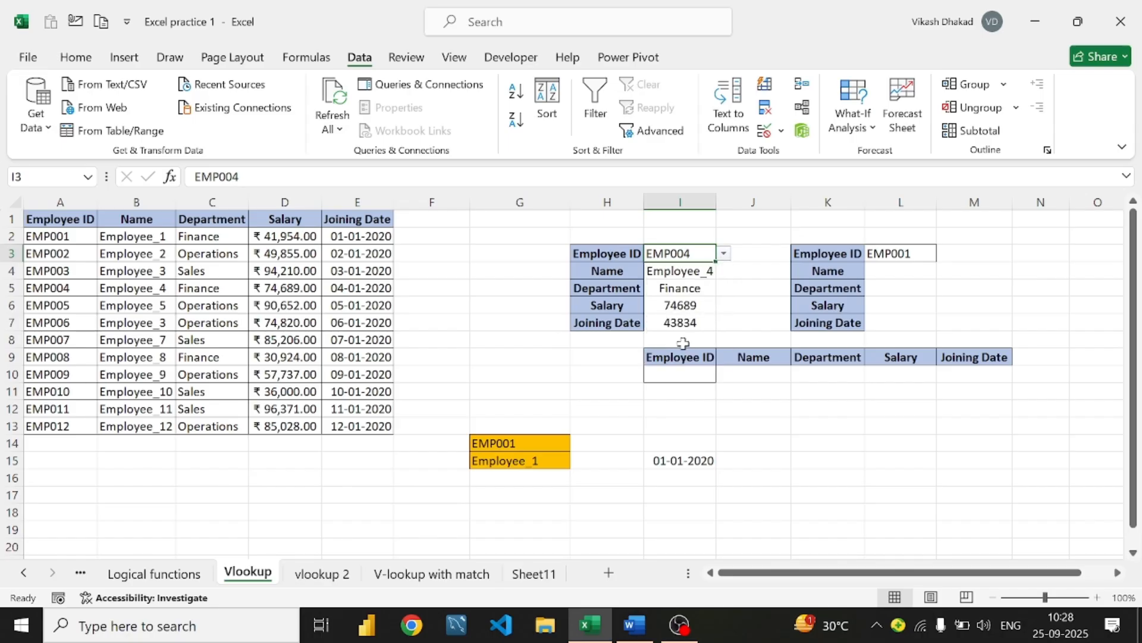
# Format the Joining Date result in I7 as Short Date
pyautogui.click(685, 323)
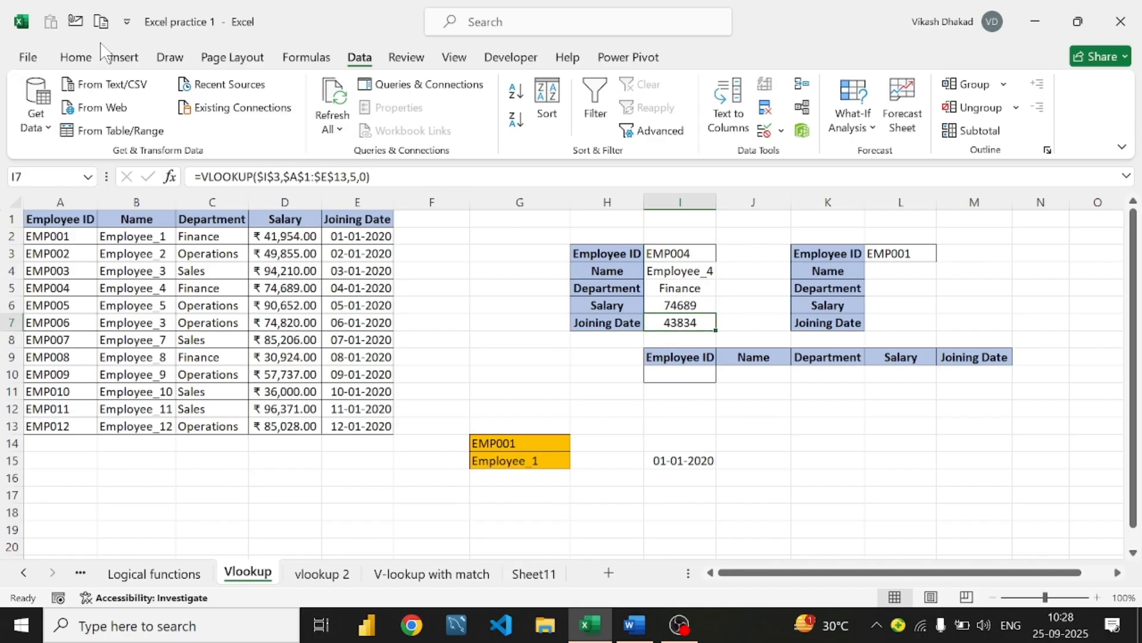
pyautogui.click(75, 57)
pyautogui.click(559, 84)
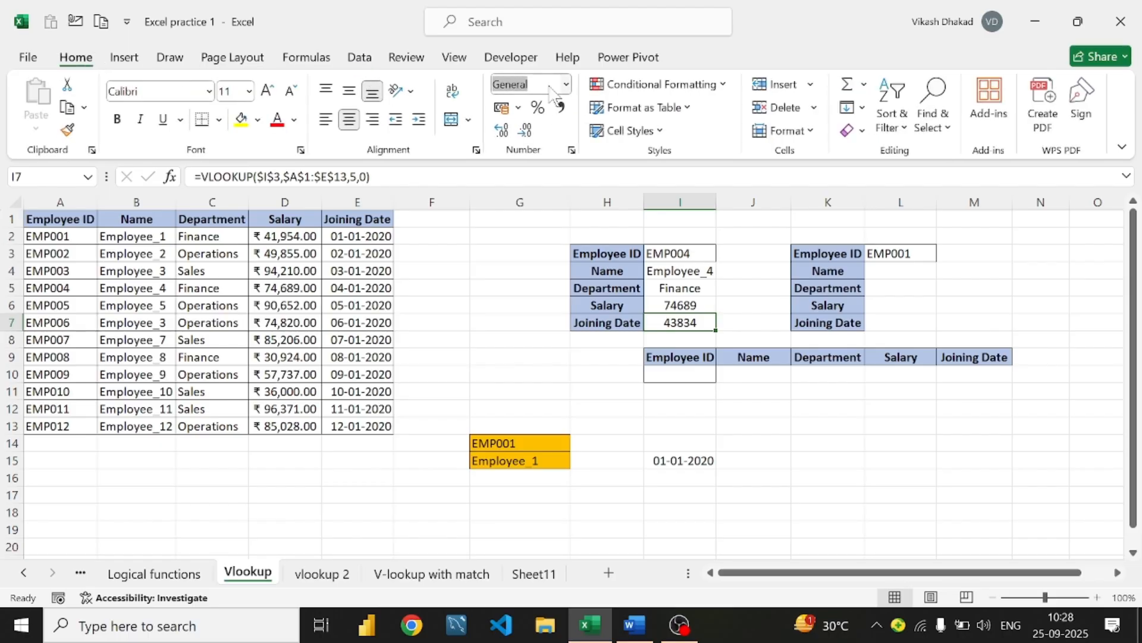
pyautogui.click(565, 84)
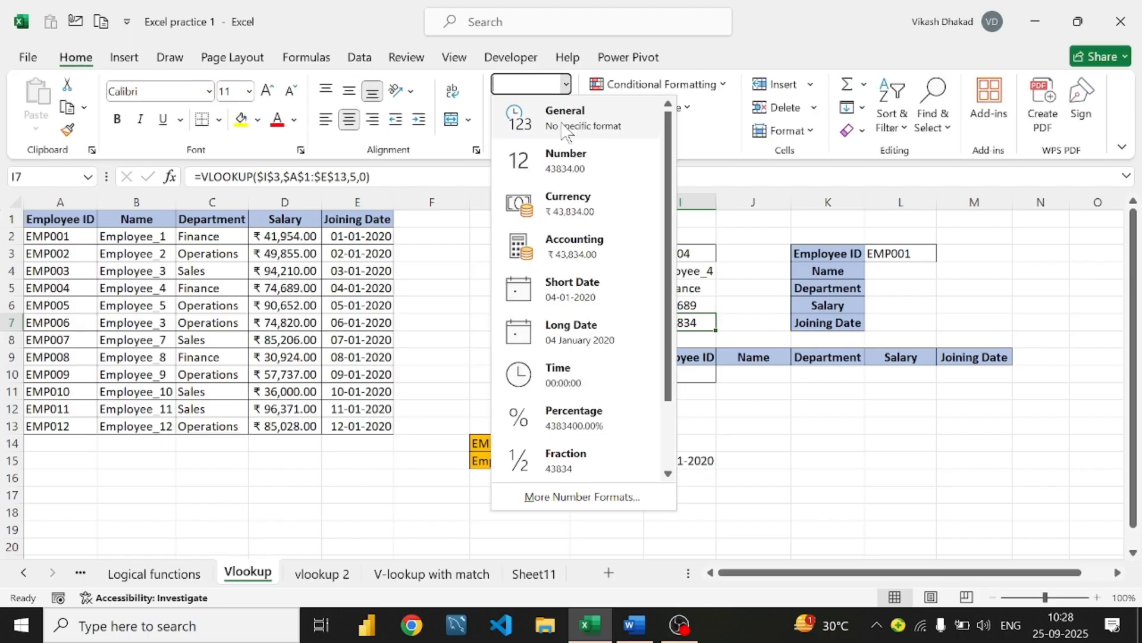
pyautogui.click(547, 290)
pyautogui.click(645, 388)
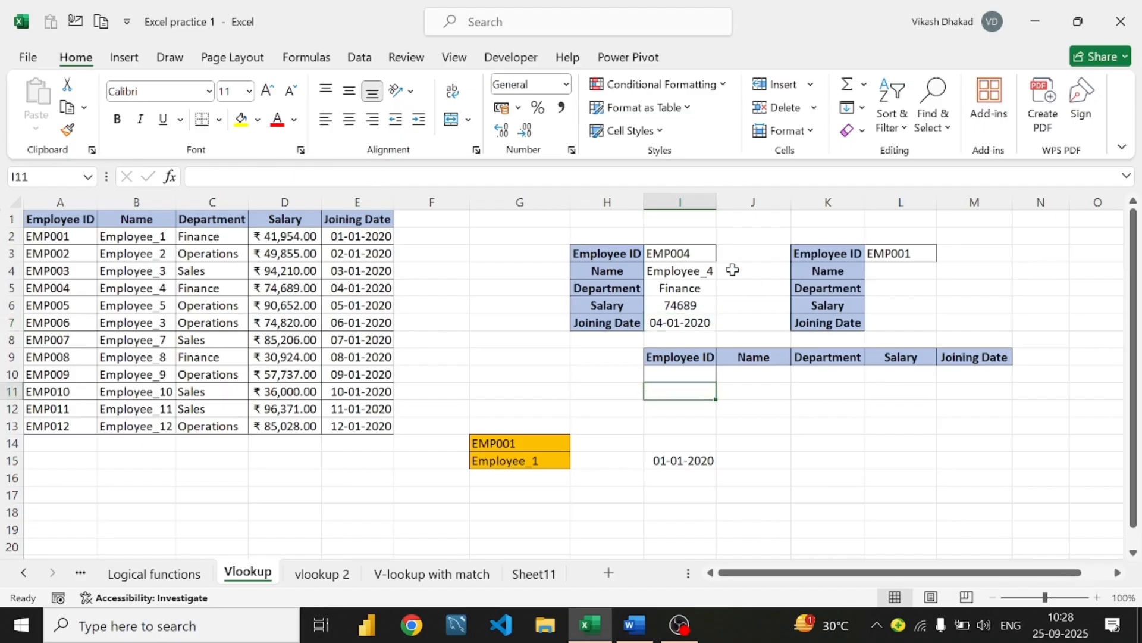
# Choose the employee ID listed in A10 and the one in A12 from I3's drop-down list, and autofit column I
pyautogui.click(701, 253)
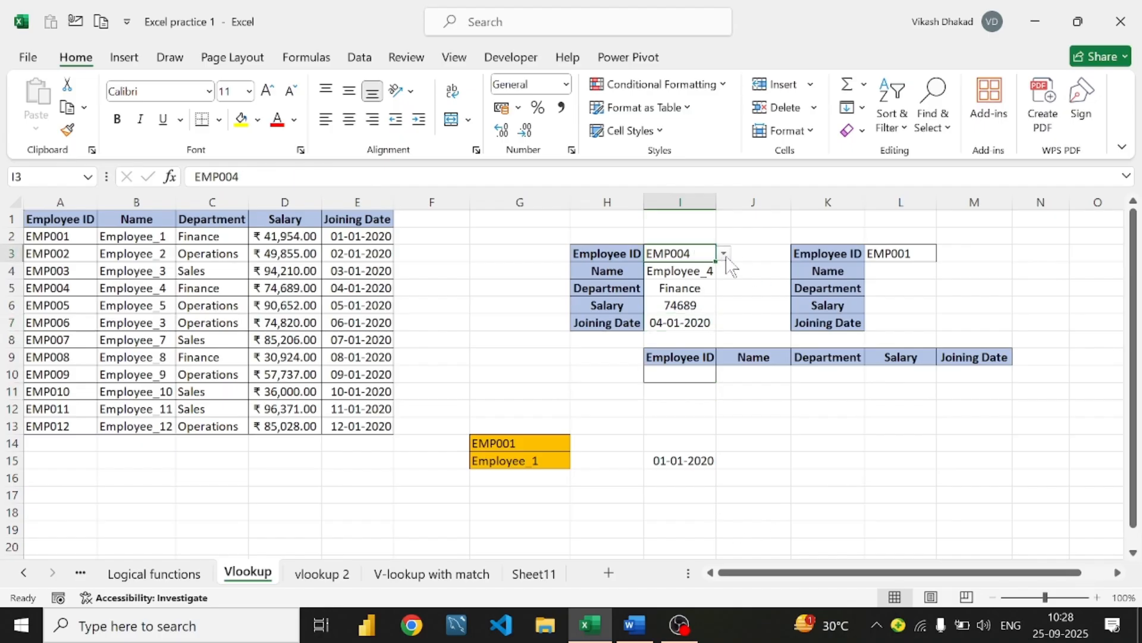
pyautogui.click(723, 253)
pyautogui.click(662, 342)
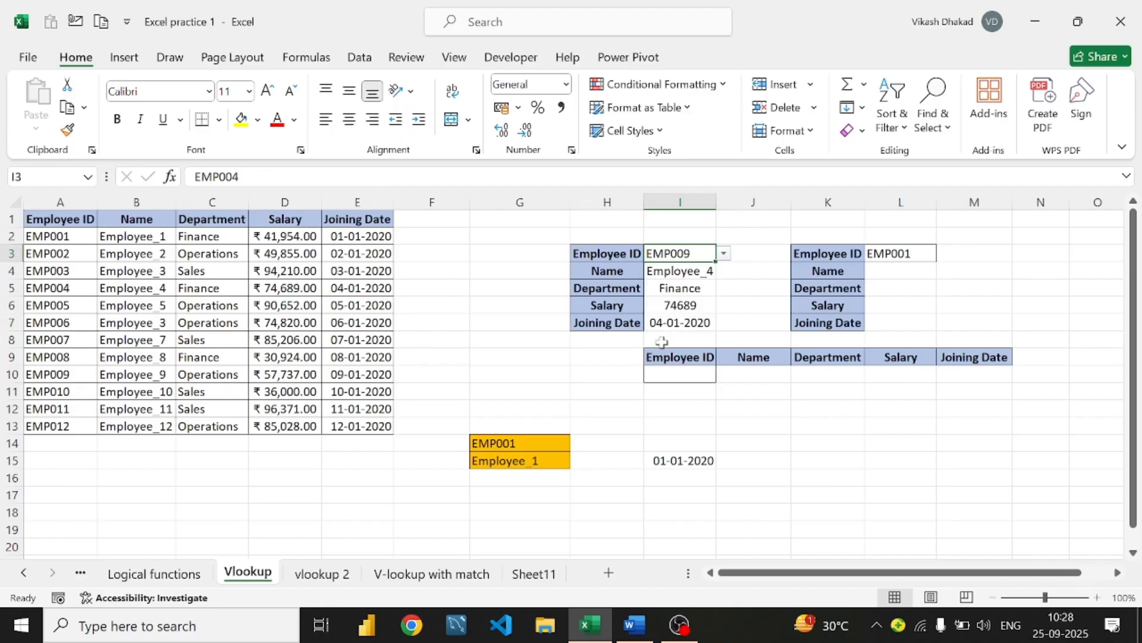
pyautogui.click(725, 254)
pyautogui.click(671, 344)
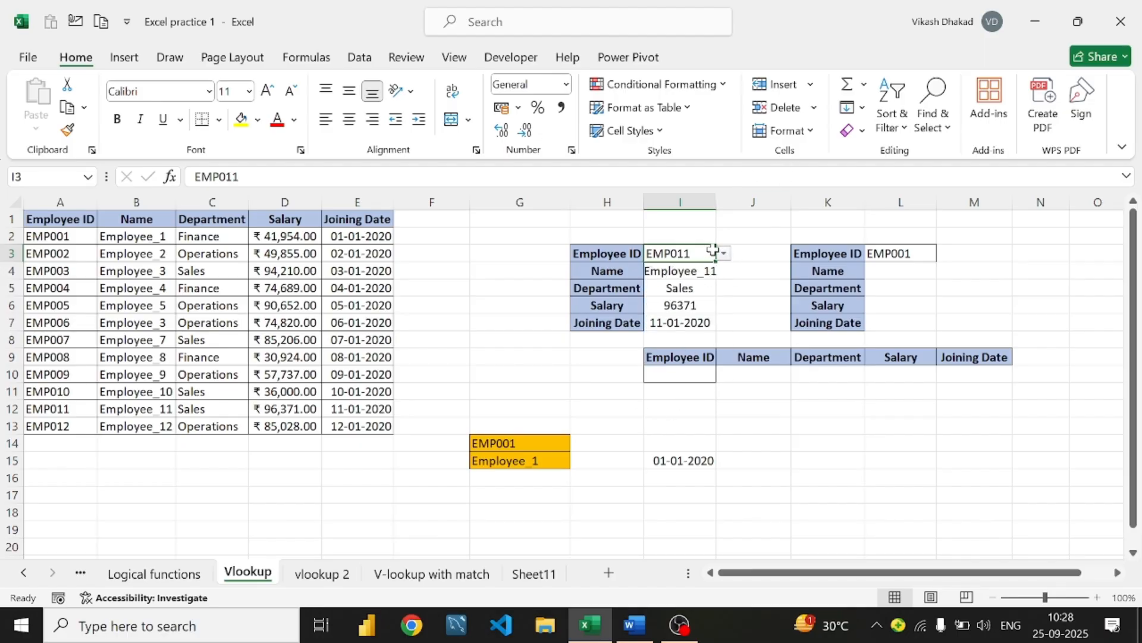
pyautogui.doubleClick(718, 202)
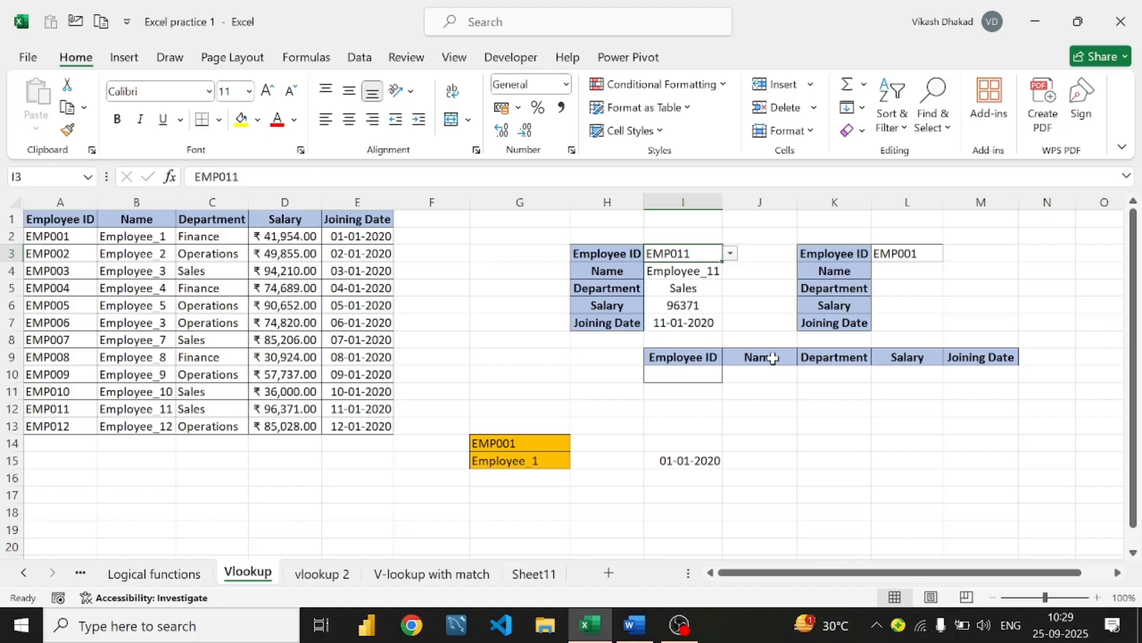
pyautogui.click(689, 364)
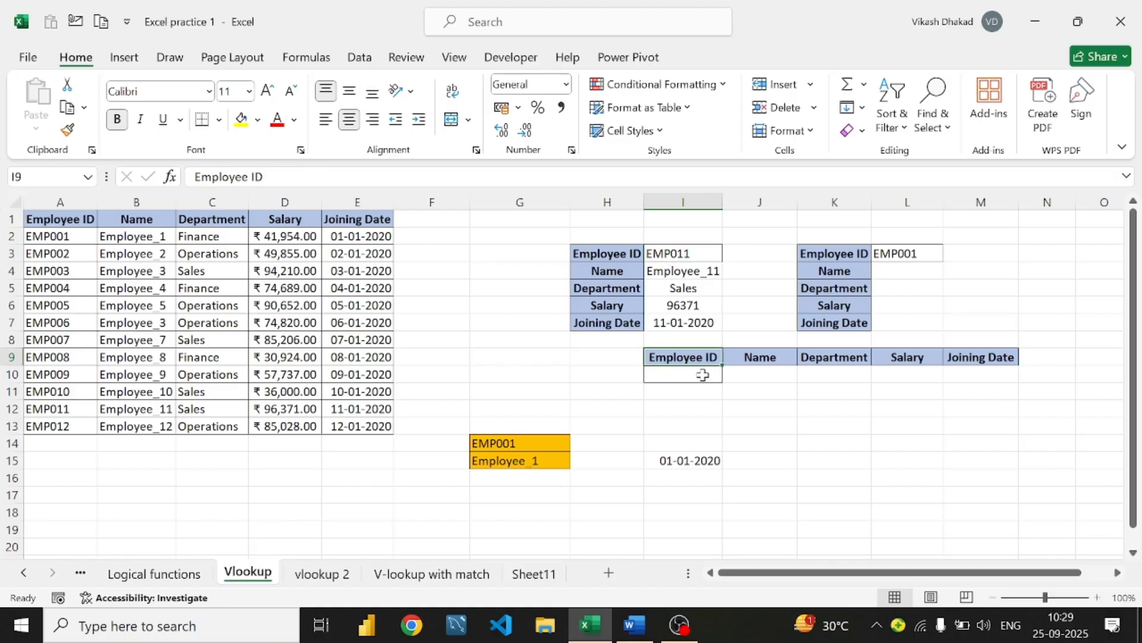
pyautogui.click(690, 374)
pyautogui.click(780, 360)
pyautogui.click(859, 357)
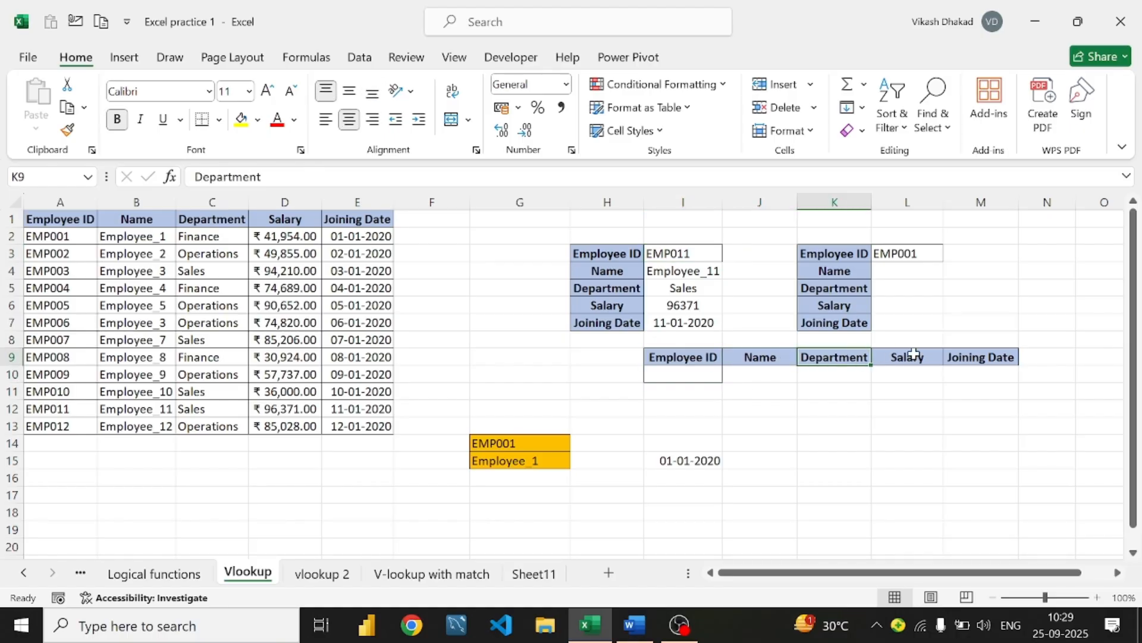
pyautogui.click(910, 357)
pyautogui.click(1009, 357)
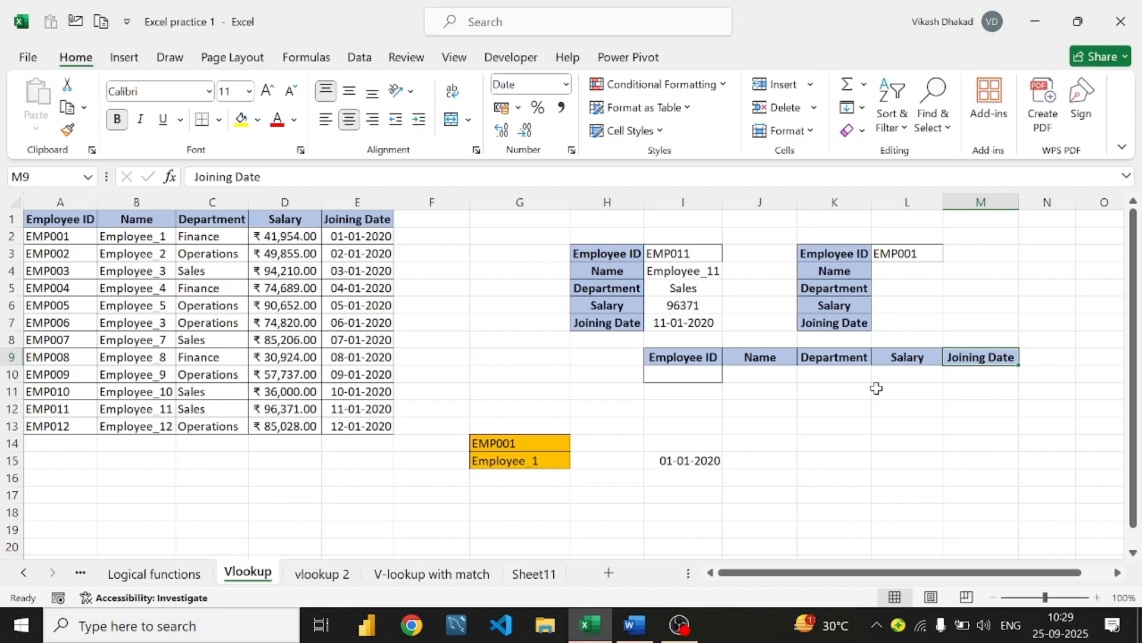
# Clear all data validation settings from cell I10 under the horizontal table's Employee ID header
pyautogui.click(675, 375)
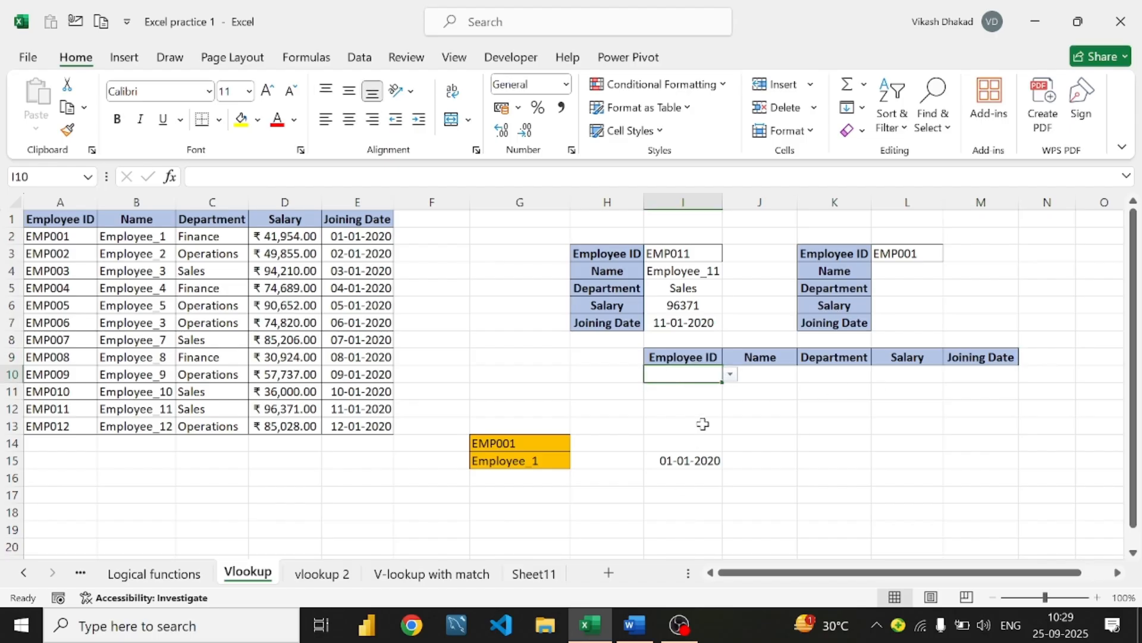
pyautogui.moveTo(706, 374)
pyautogui.mouseDown()
pyautogui.moveTo(690, 533)
pyautogui.moveTo(707, 350)
pyautogui.moveTo(708, 381)
pyautogui.mouseUp()
pyautogui.click(360, 57)
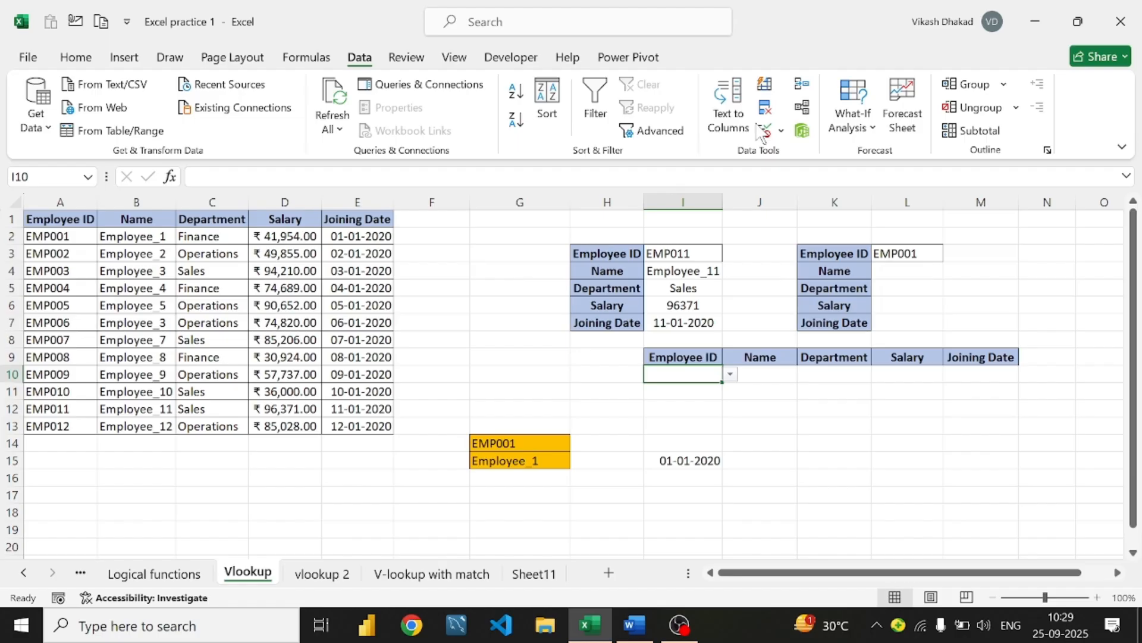
pyautogui.click(781, 131)
pyautogui.click(783, 157)
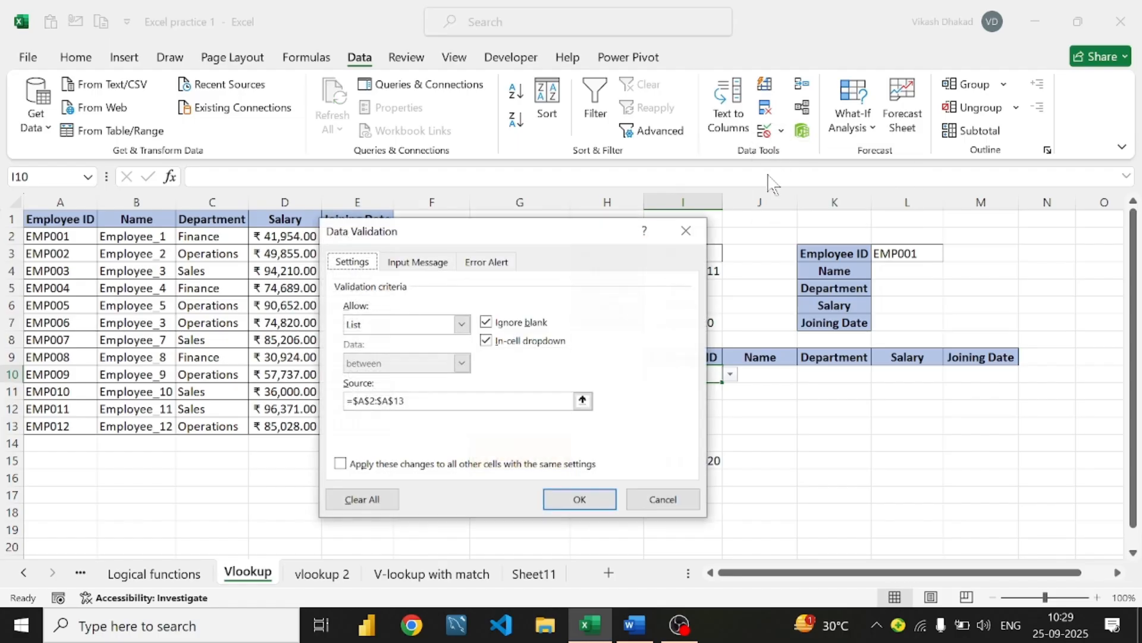
pyautogui.click(351, 500)
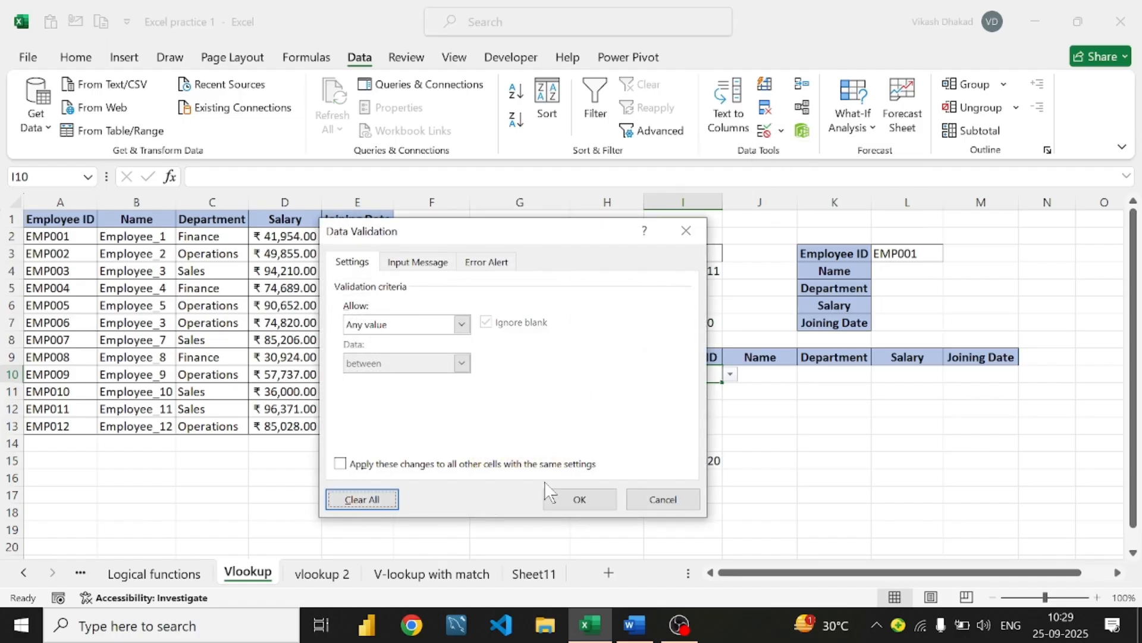
pyautogui.click(578, 497)
pyautogui.press('Right')
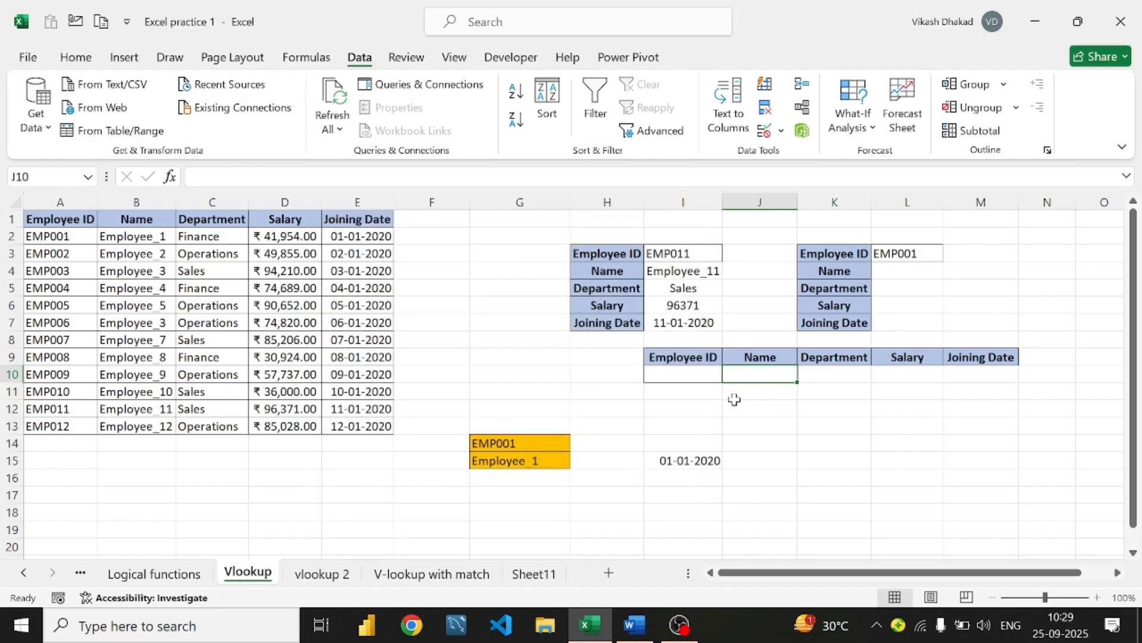
# Delete the leftover joining date lookup in cell I15
pyautogui.click(699, 462)
pyautogui.press('Delete')
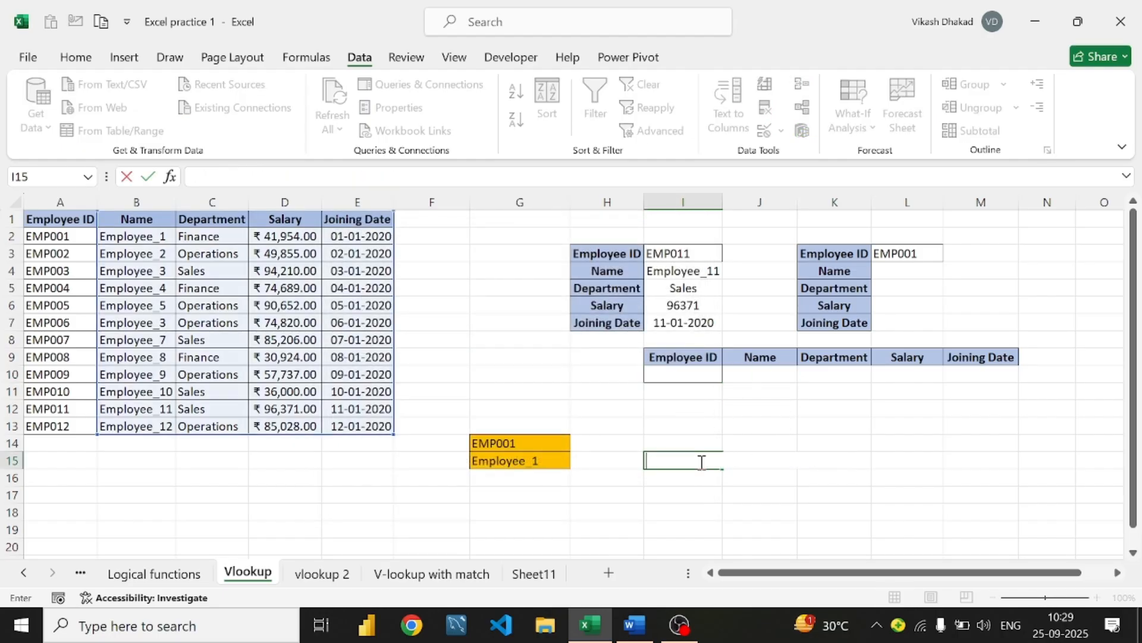
pyautogui.click(689, 380)
# Copy the employee IDs in A2:A13 into the horizontal table's Employee ID column, starting at I10
pyautogui.scroll(-2, 688, 385)
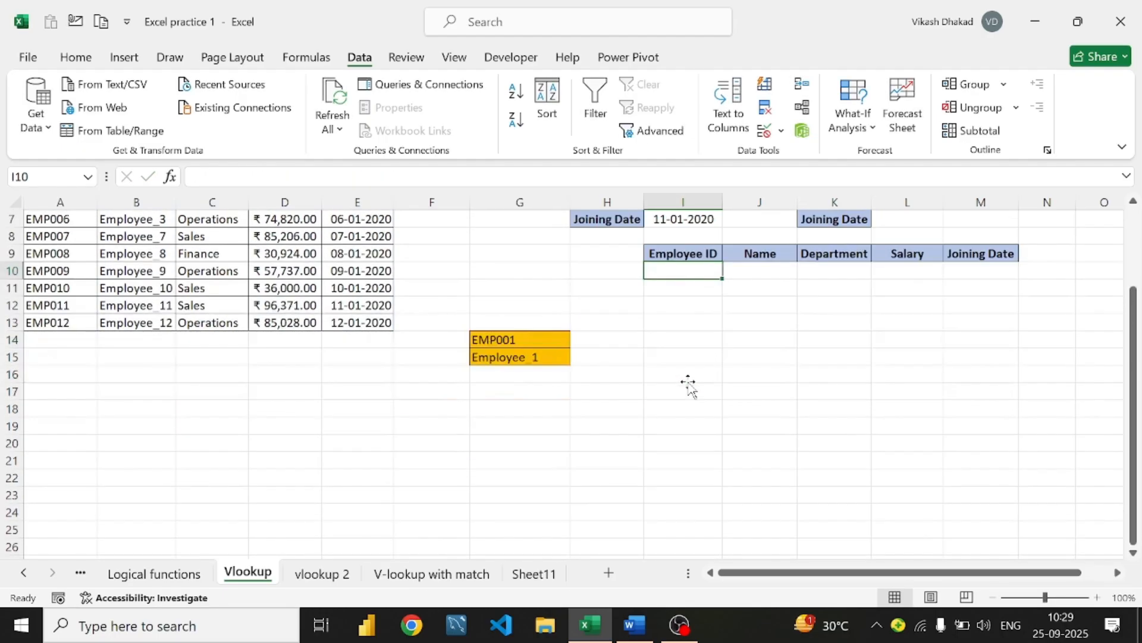
pyautogui.scroll(2, 689, 385)
pyautogui.moveTo(55, 239); pyautogui.dragTo(83, 431)
pyautogui.hotkey('ctrl', 'c')
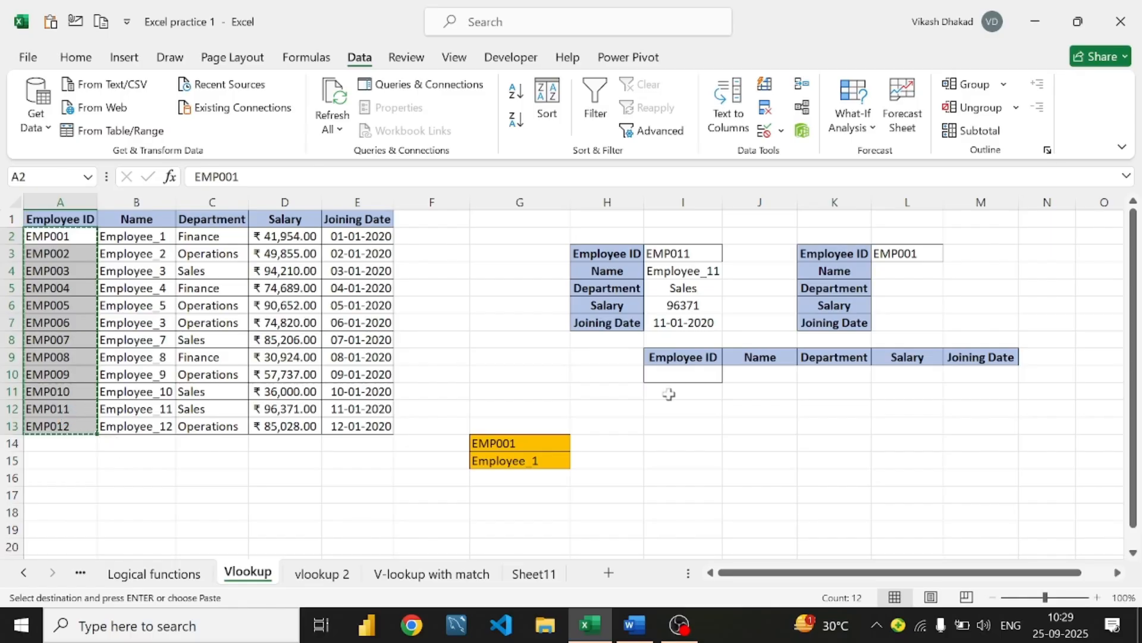
pyautogui.click(689, 374)
pyautogui.hotkey('ctrl', 'v')
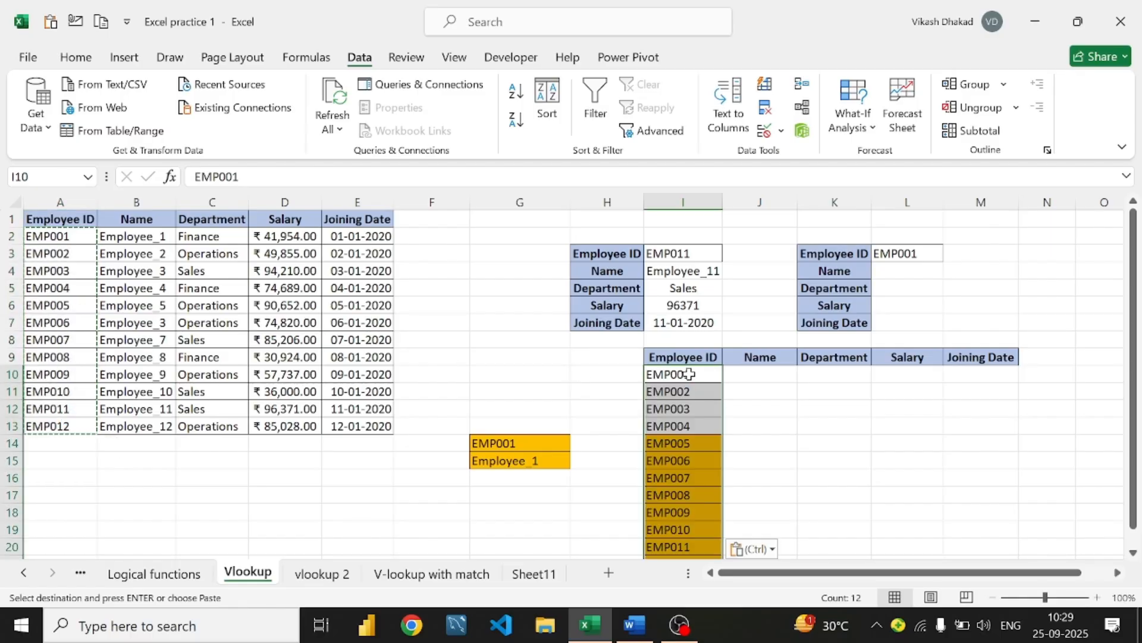
pyautogui.scroll(-3, 689, 373)
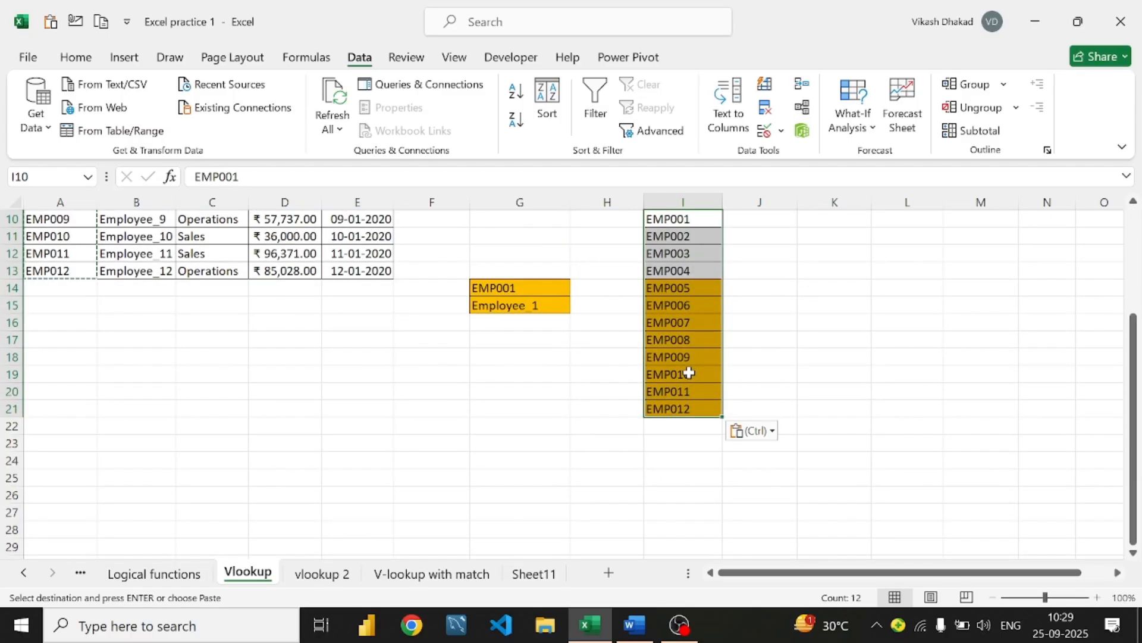
pyautogui.scroll(3, 689, 374)
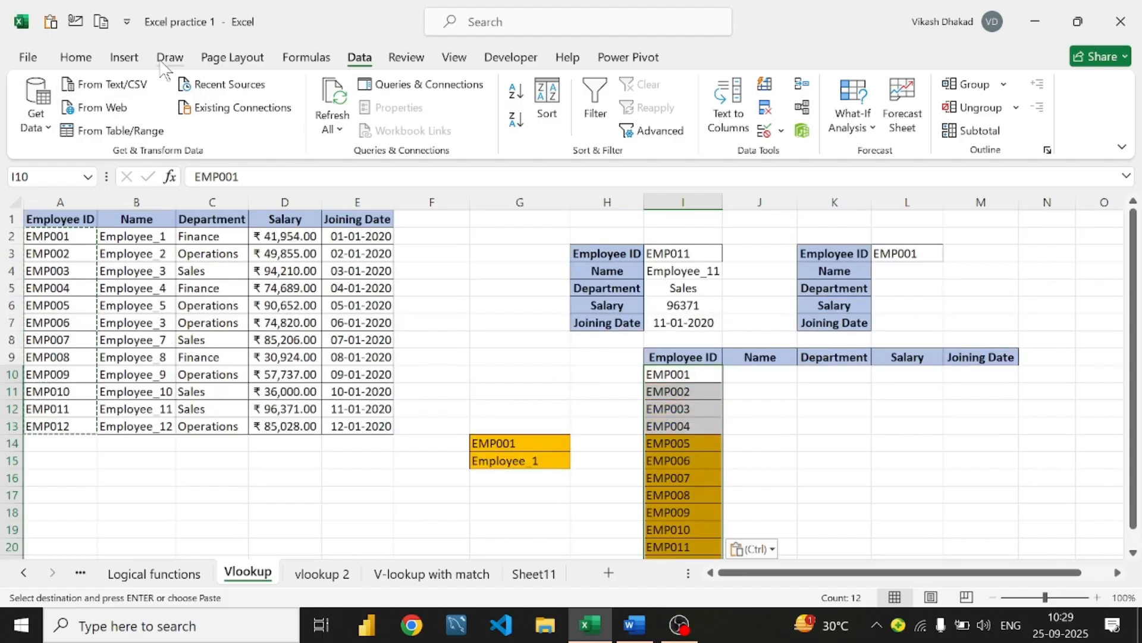
# Try to remove the fill colour from the copied employee IDs in I10:I21 by applying No Fill
pyautogui.click(76, 57)
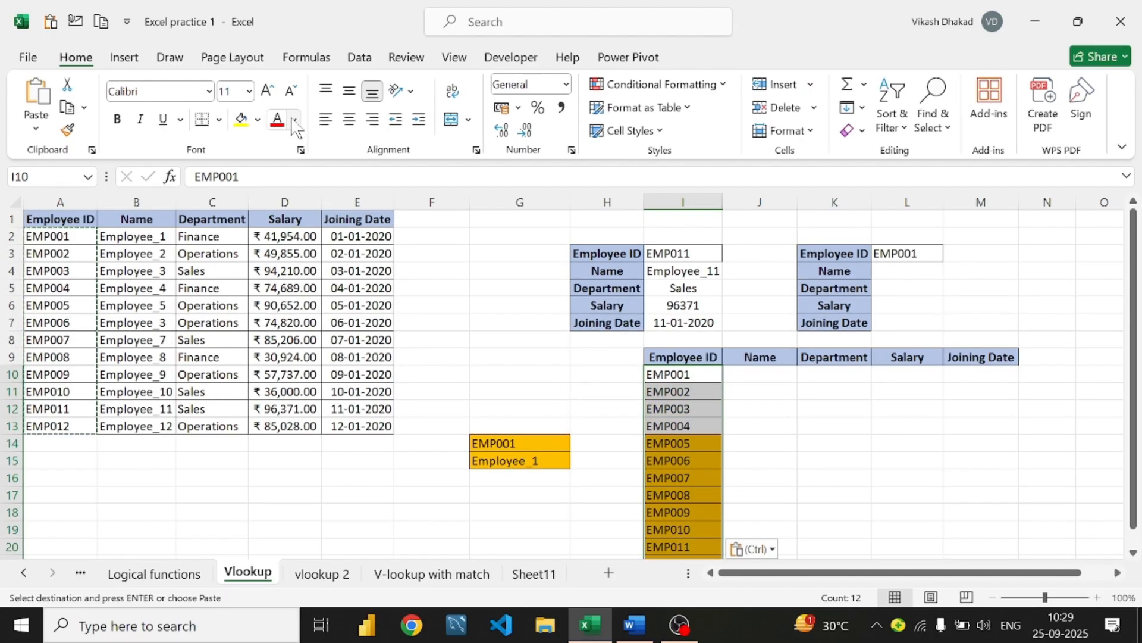
pyautogui.click(257, 119)
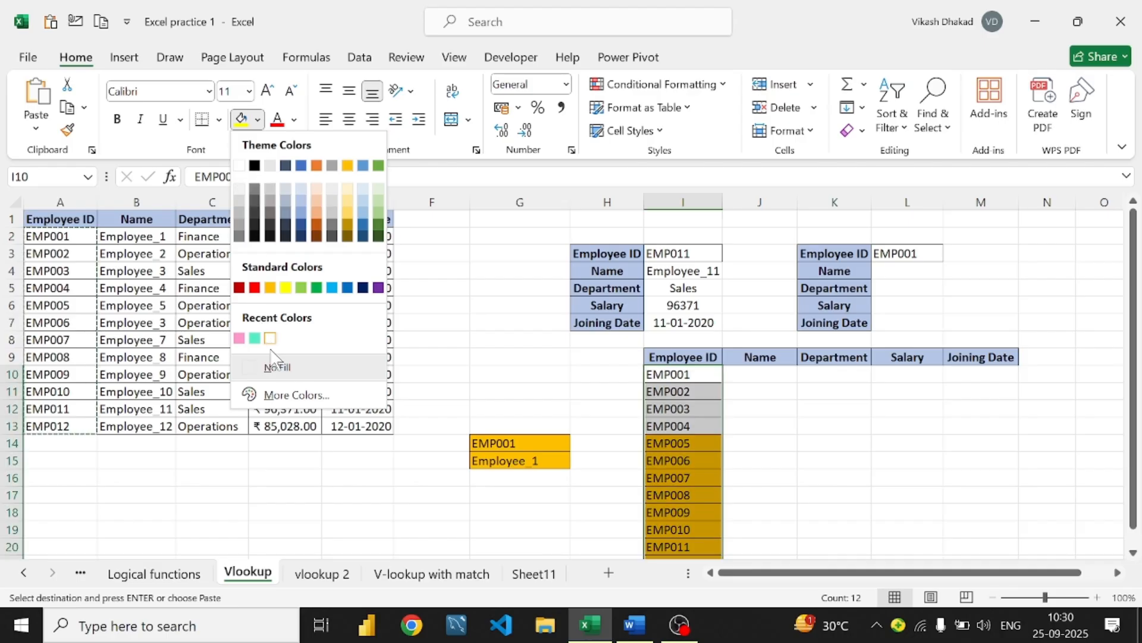
pyautogui.click(282, 372)
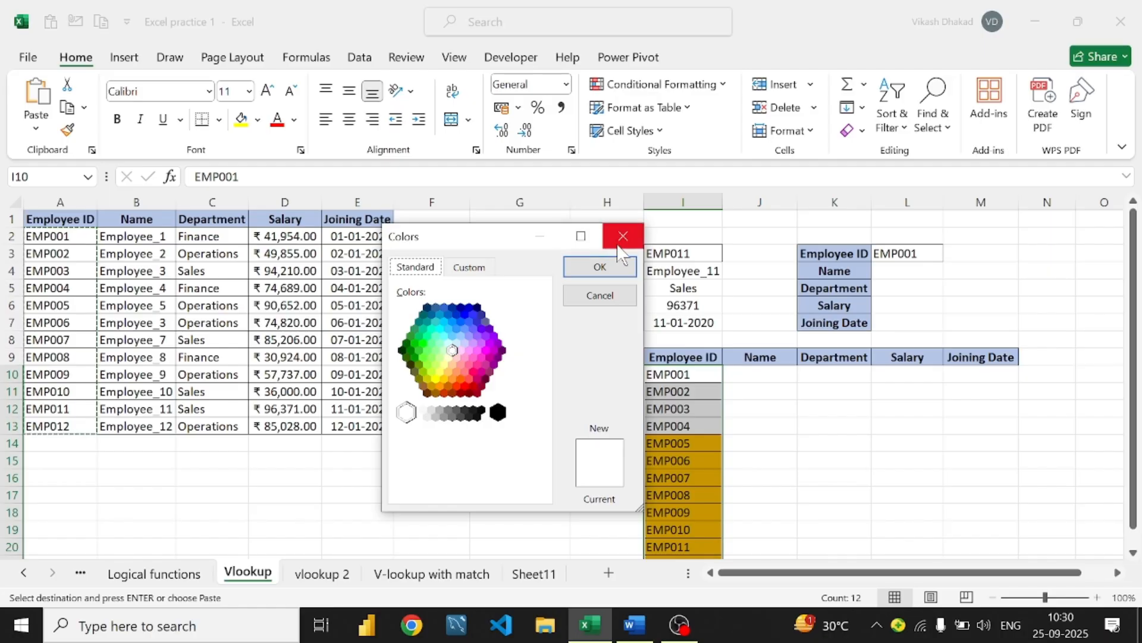
pyautogui.click(622, 235)
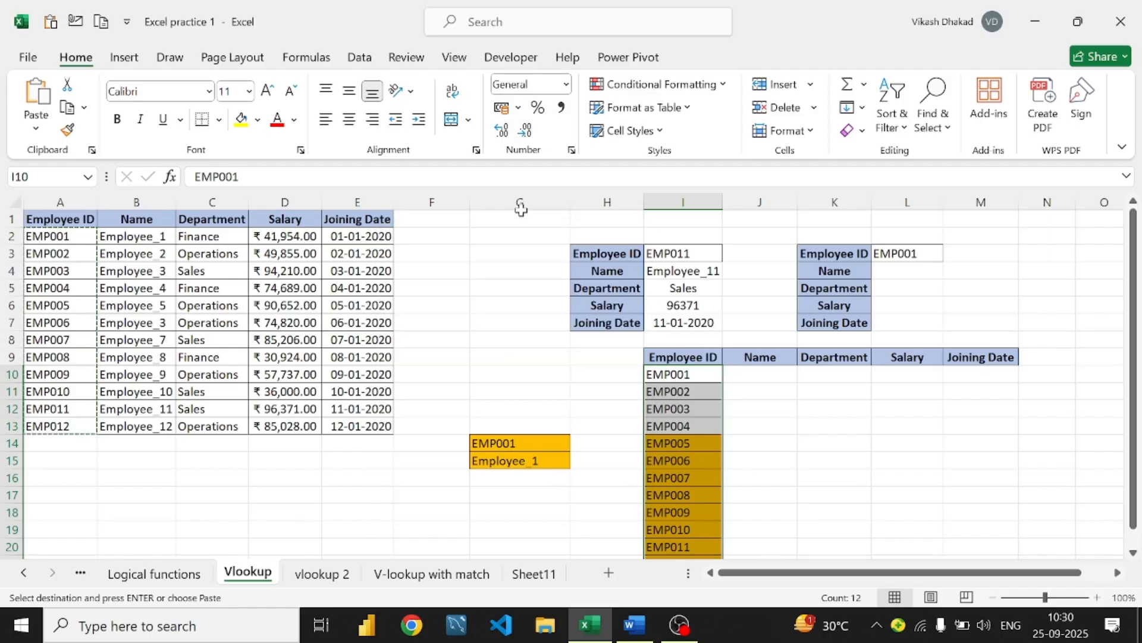
pyautogui.click(257, 119)
pyautogui.click(279, 367)
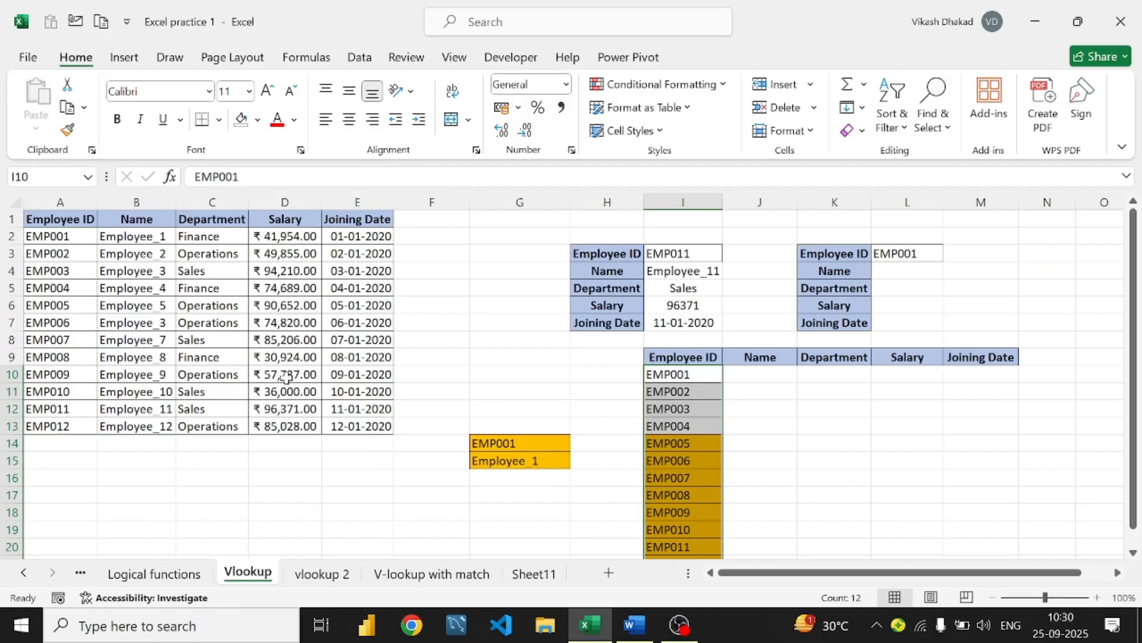
pyautogui.click(852, 456)
pyautogui.scroll(-1, 727, 442)
# Try applying No Fill to only the orange cells I14:I21 and check the Employee ID column
pyautogui.moveTo(684, 391); pyautogui.dragTo(684, 512)
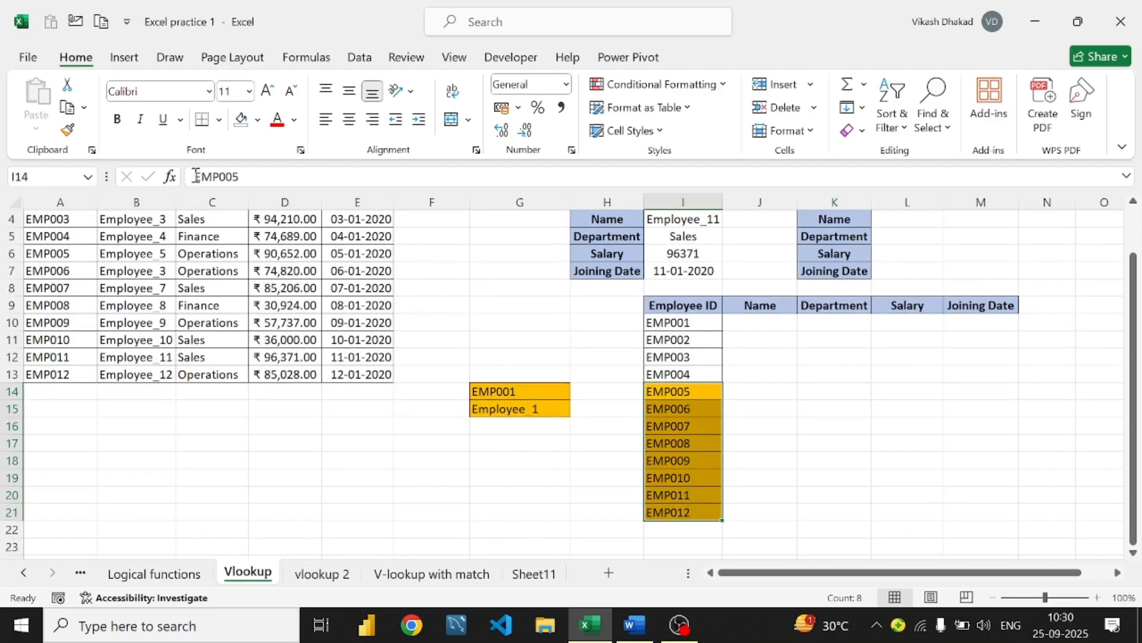
pyautogui.click(258, 119)
pyautogui.click(300, 370)
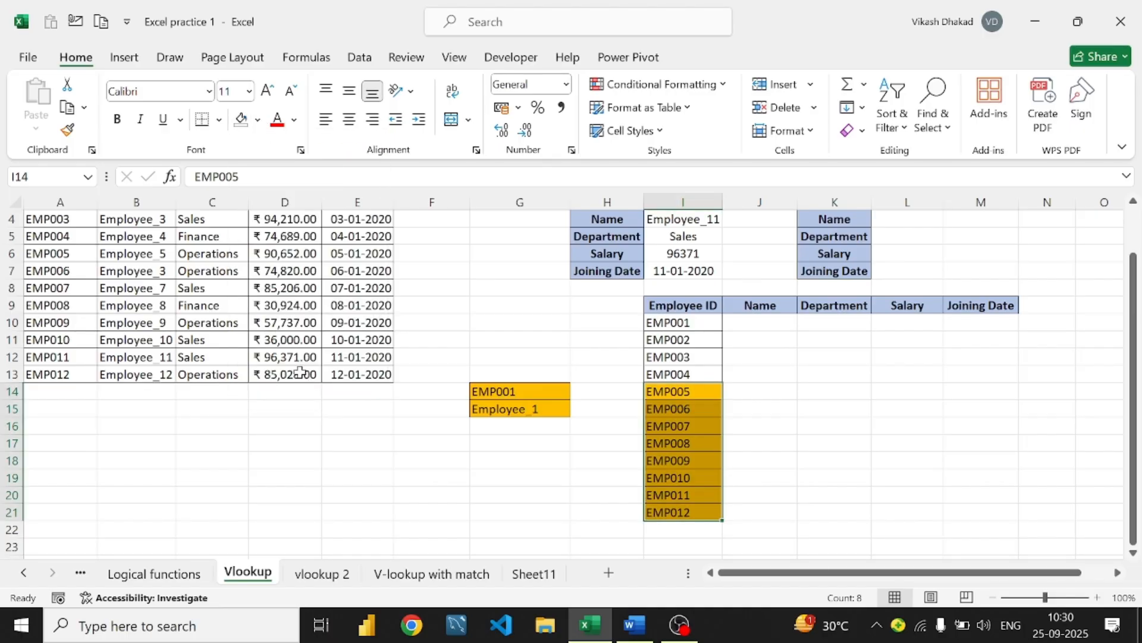
pyautogui.click(884, 386)
pyautogui.click(713, 391)
pyautogui.scroll(-2, 678, 387)
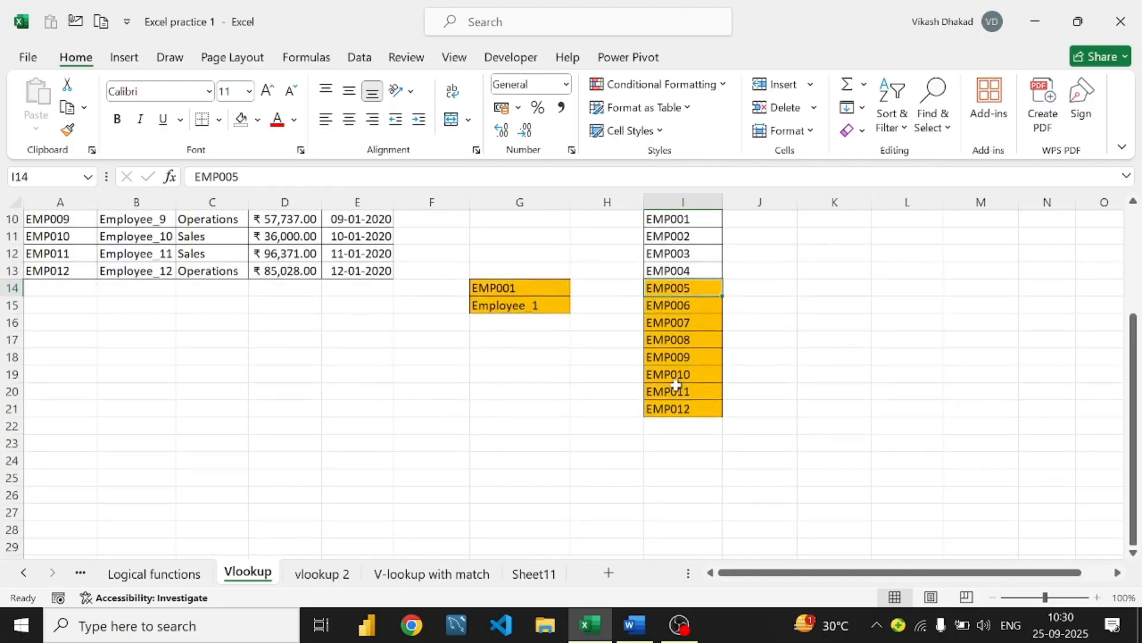
pyautogui.scroll(3, 676, 383)
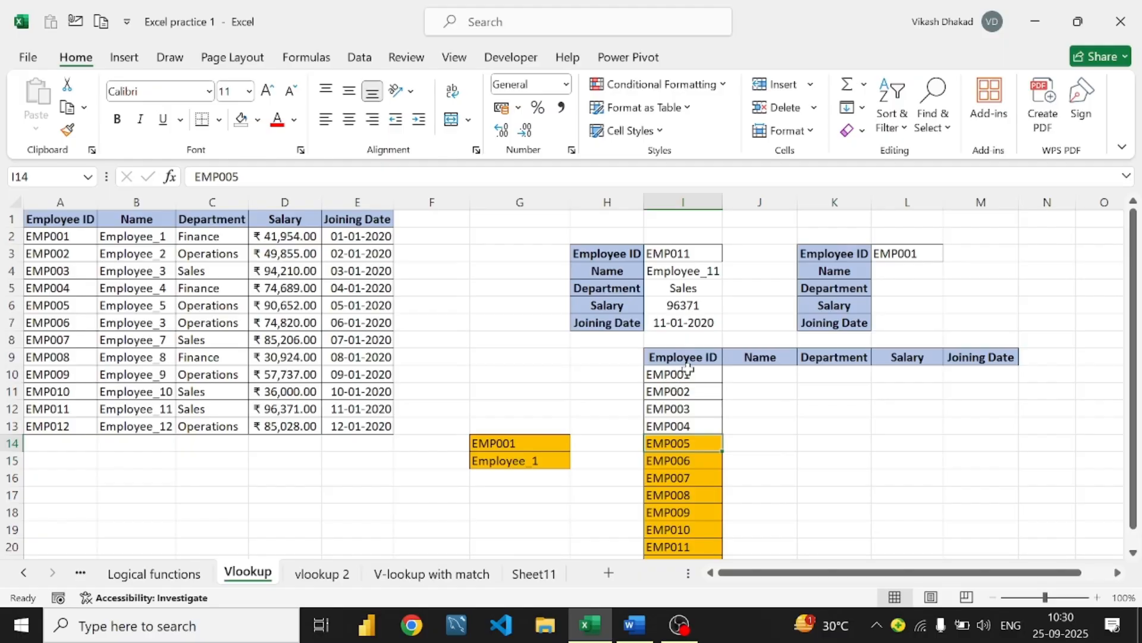
pyautogui.scroll(-2, 688, 369)
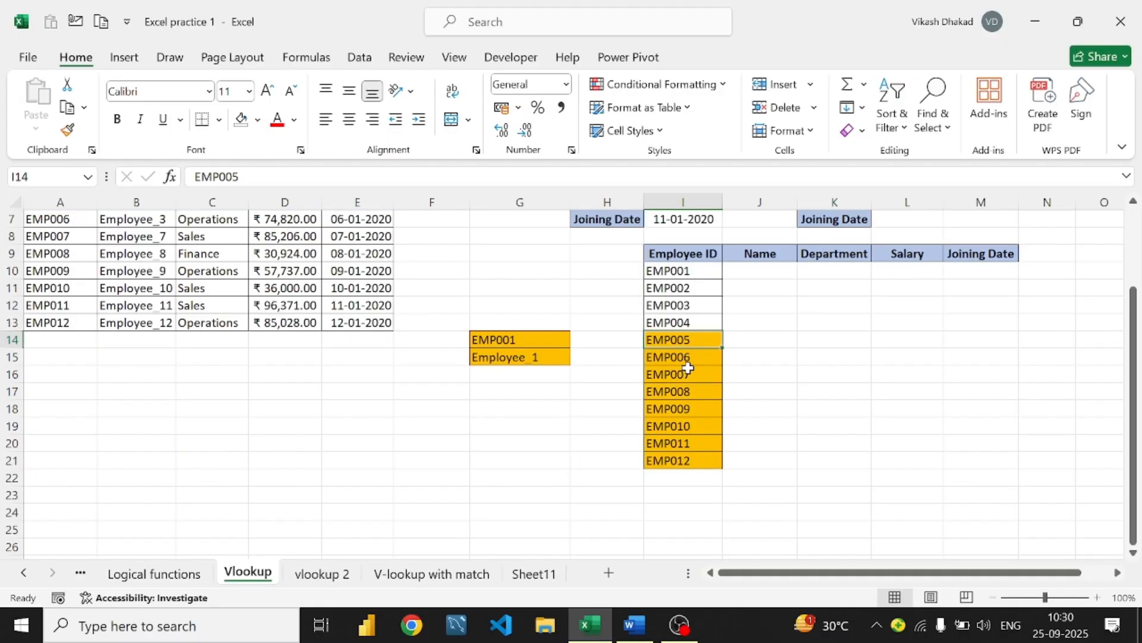
pyautogui.scroll(2, 688, 368)
pyautogui.scroll(-1, 687, 369)
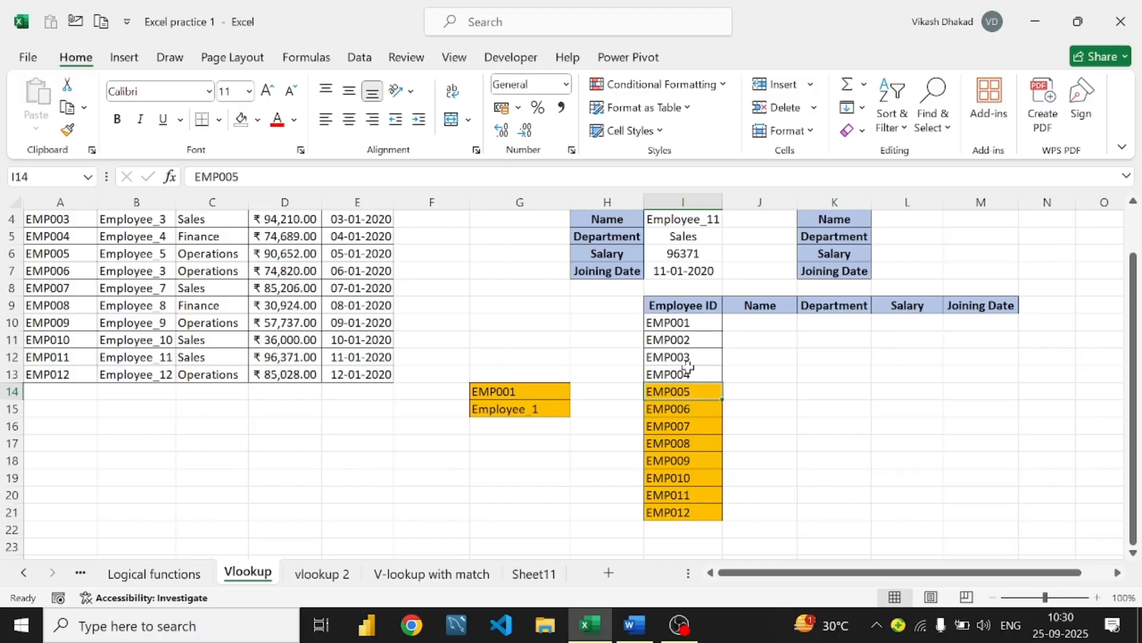
# Clear the conditional formatting rules from the entire Vlookup sheet
pyautogui.click(722, 89)
pyautogui.moveTo(656, 326)
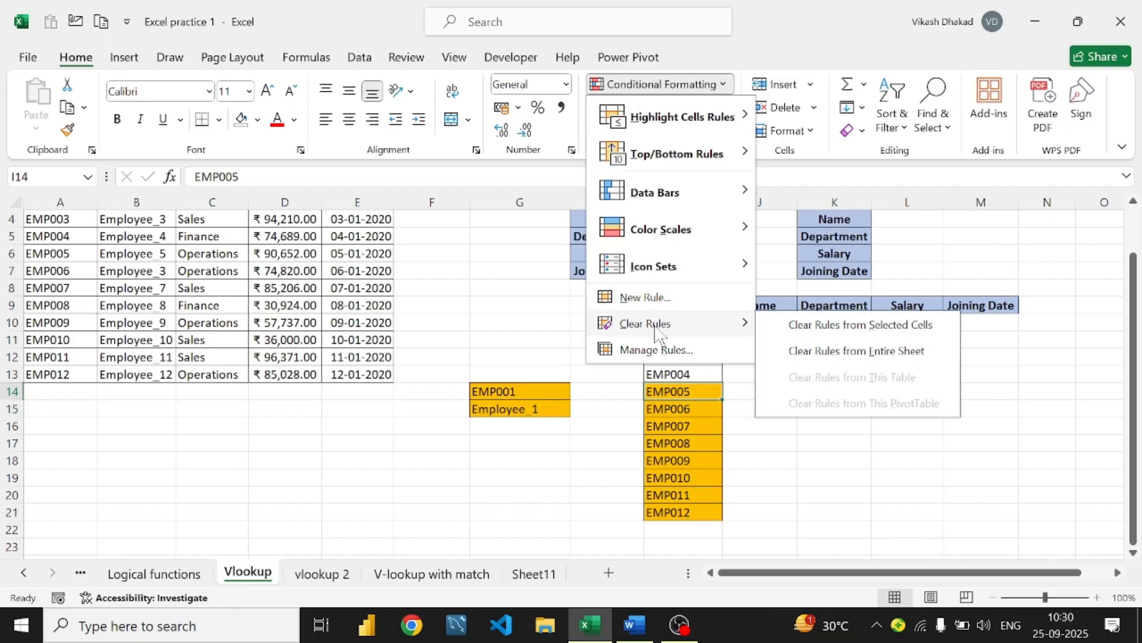
pyautogui.click(777, 351)
pyautogui.click(737, 324)
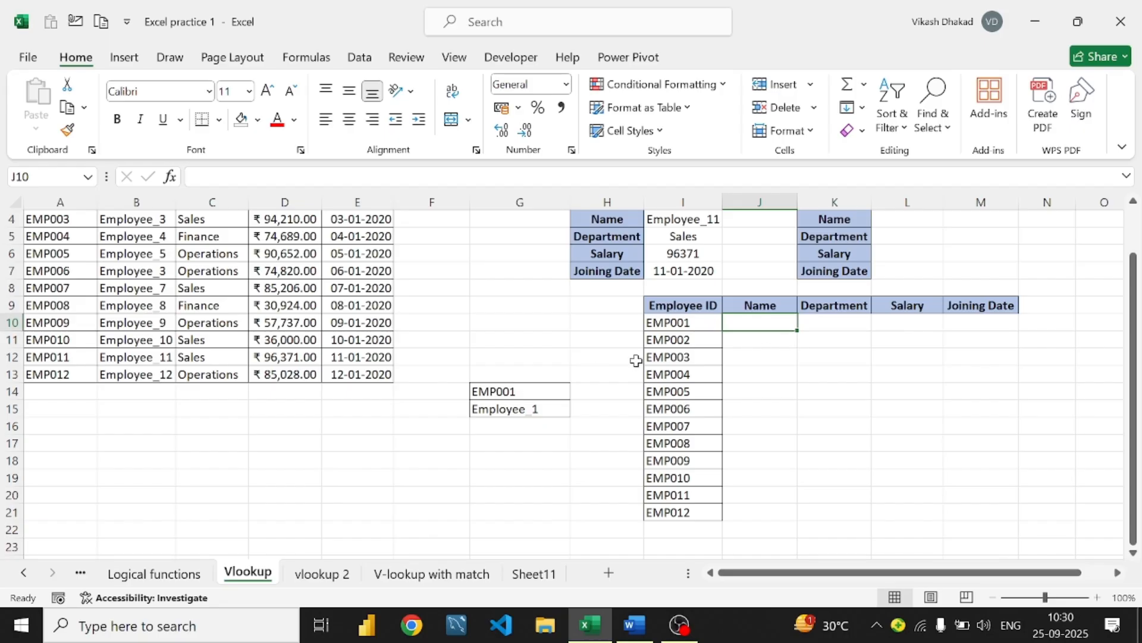
pyautogui.scroll(-2, 740, 297)
pyautogui.scroll(3, 741, 295)
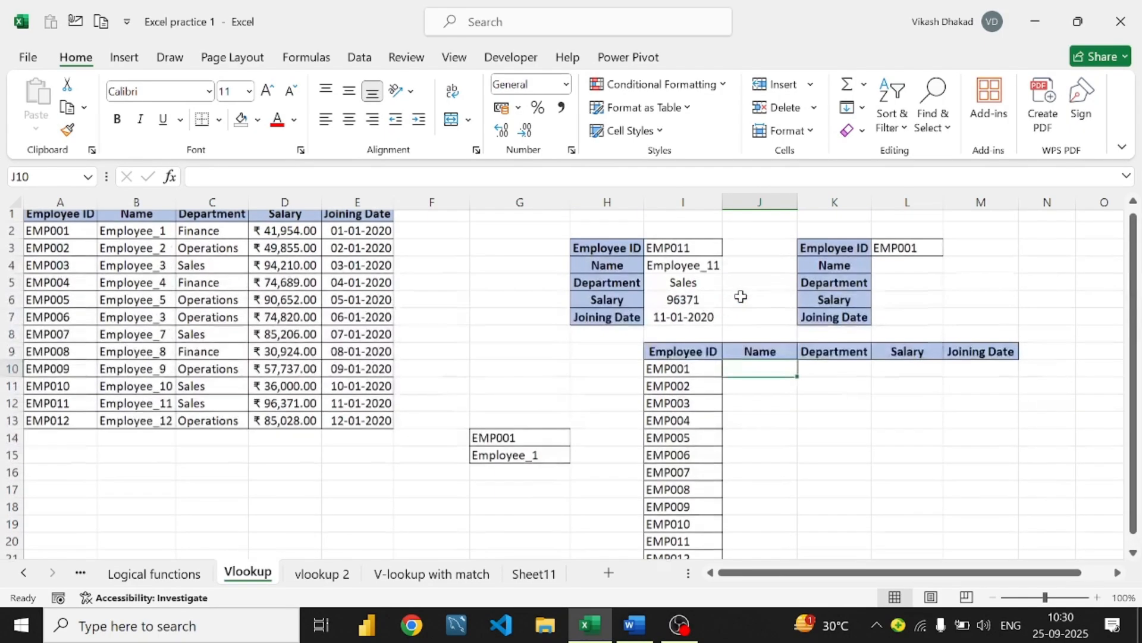
pyautogui.scroll(-2, 741, 296)
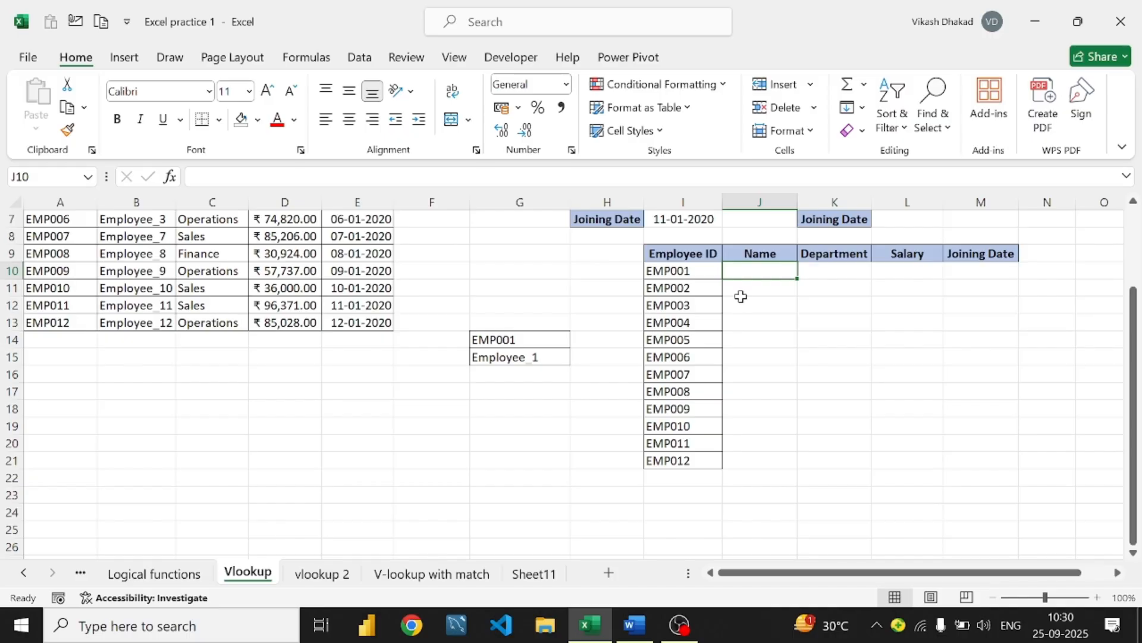
# Begin a VLOOKUP formula in J10 under the horizontal table's Name header, with I10 as the lookup value
pyautogui.click(678, 269)
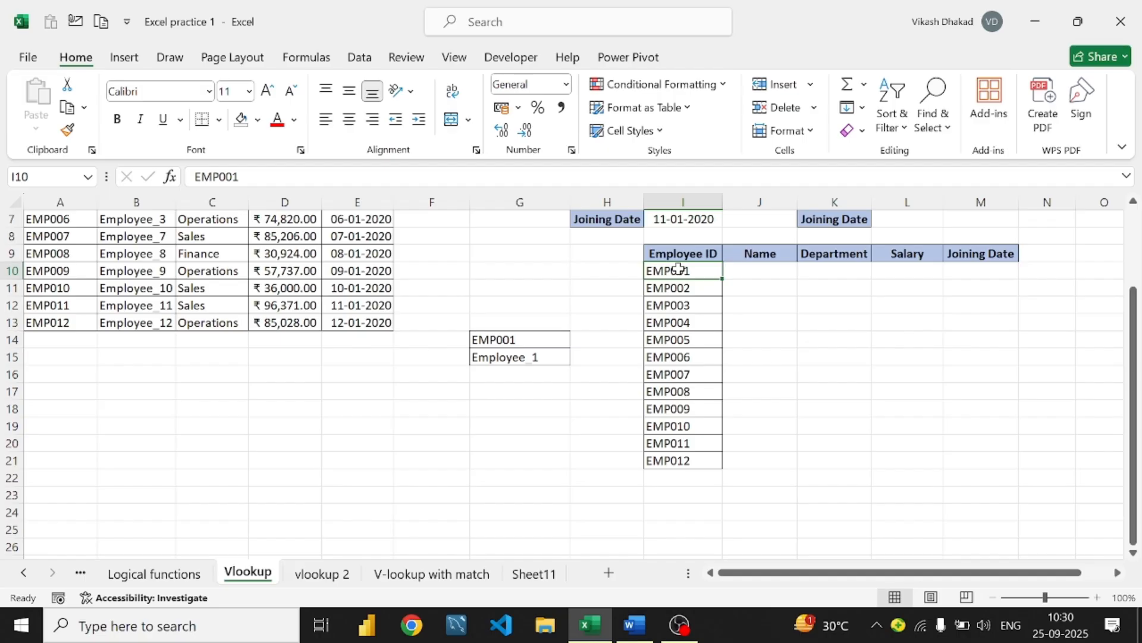
pyautogui.scroll(2, 679, 269)
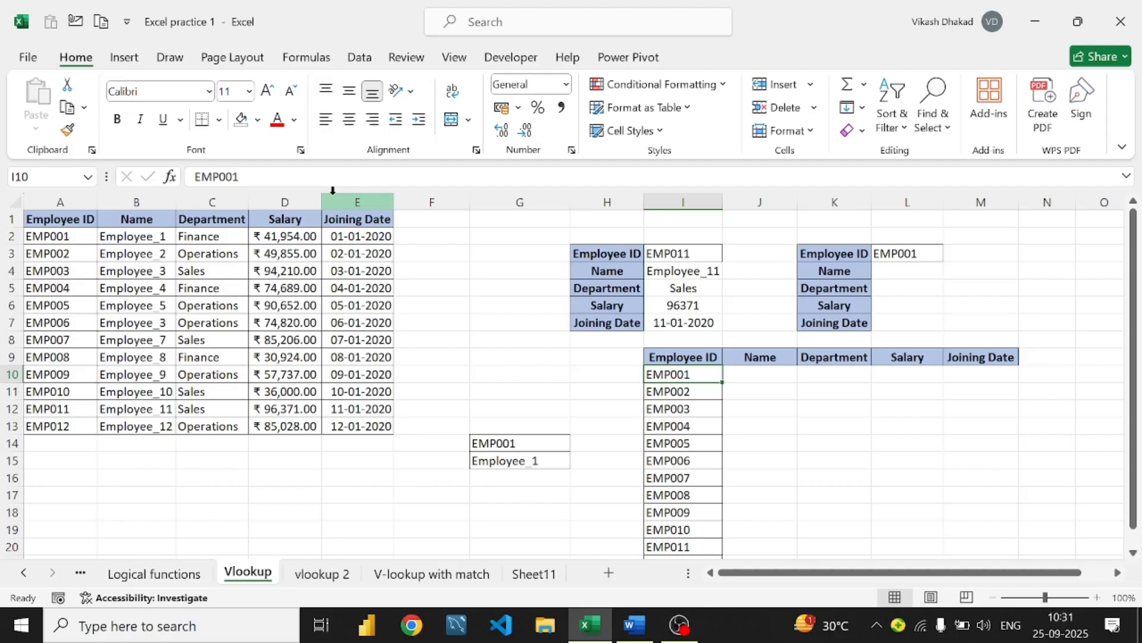
pyautogui.scroll(-1, 697, 272)
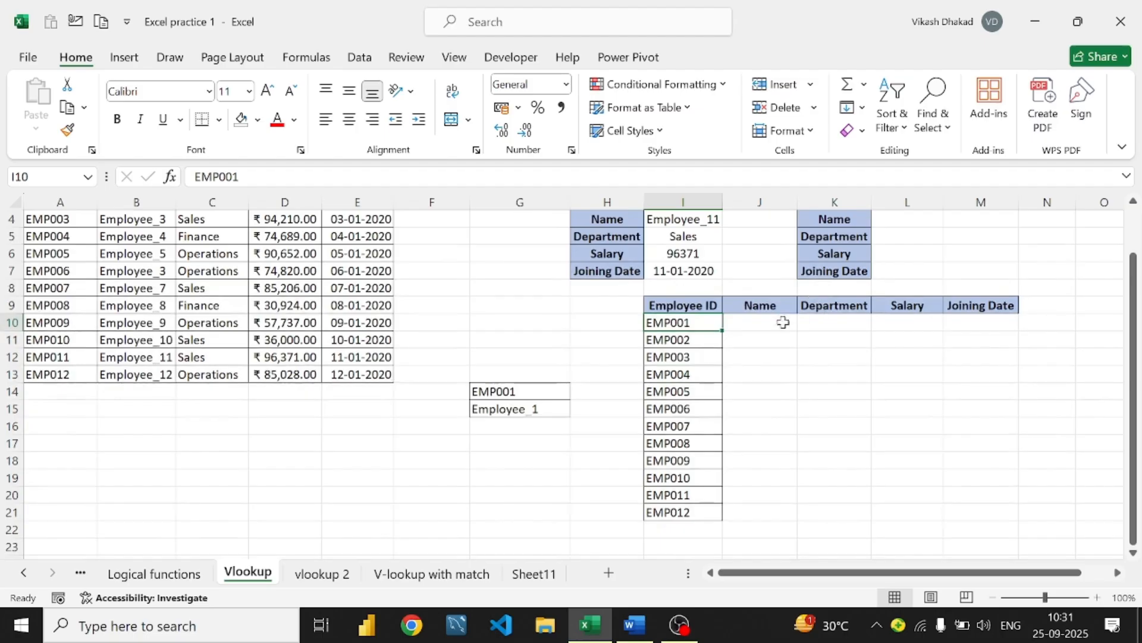
pyautogui.click(756, 330)
pyautogui.write('=')
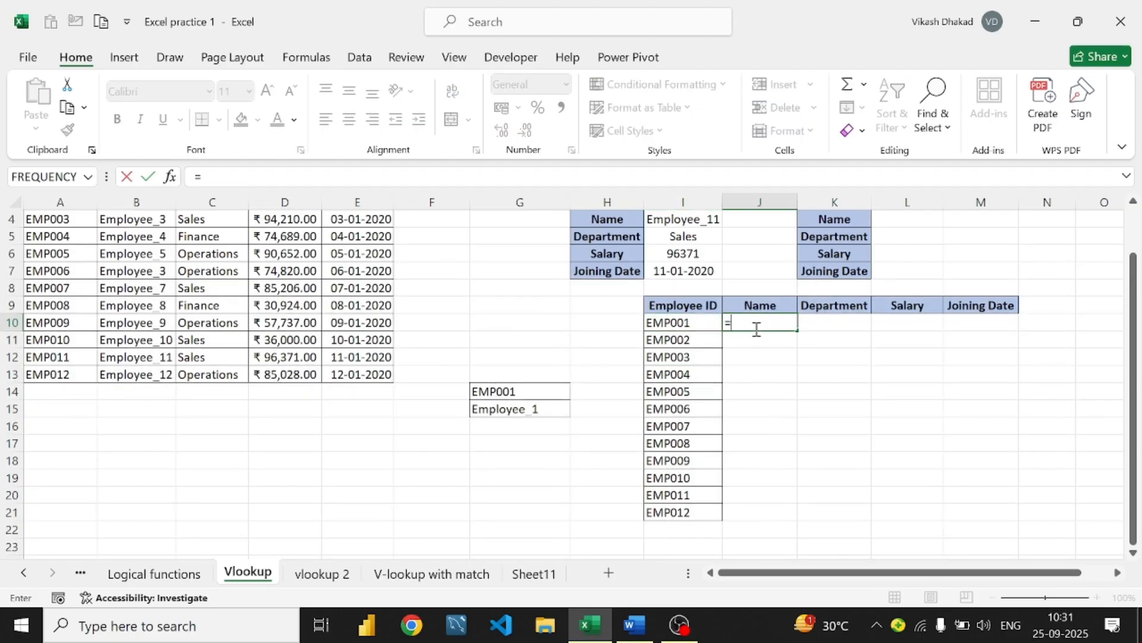
pyautogui.write('vloo')
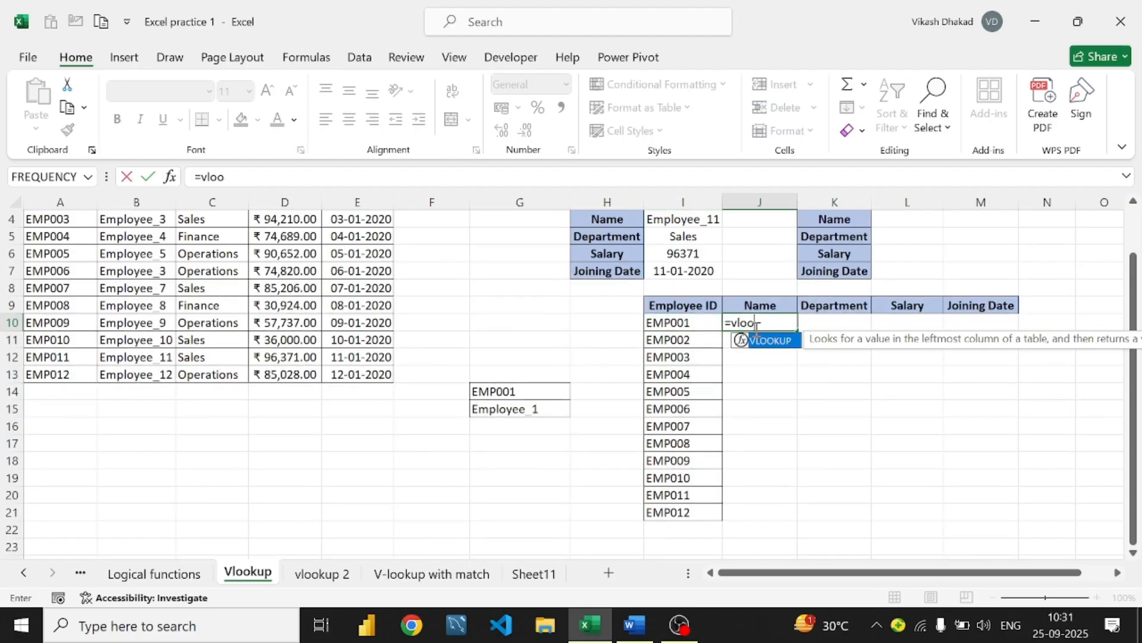
pyautogui.write('kup(')
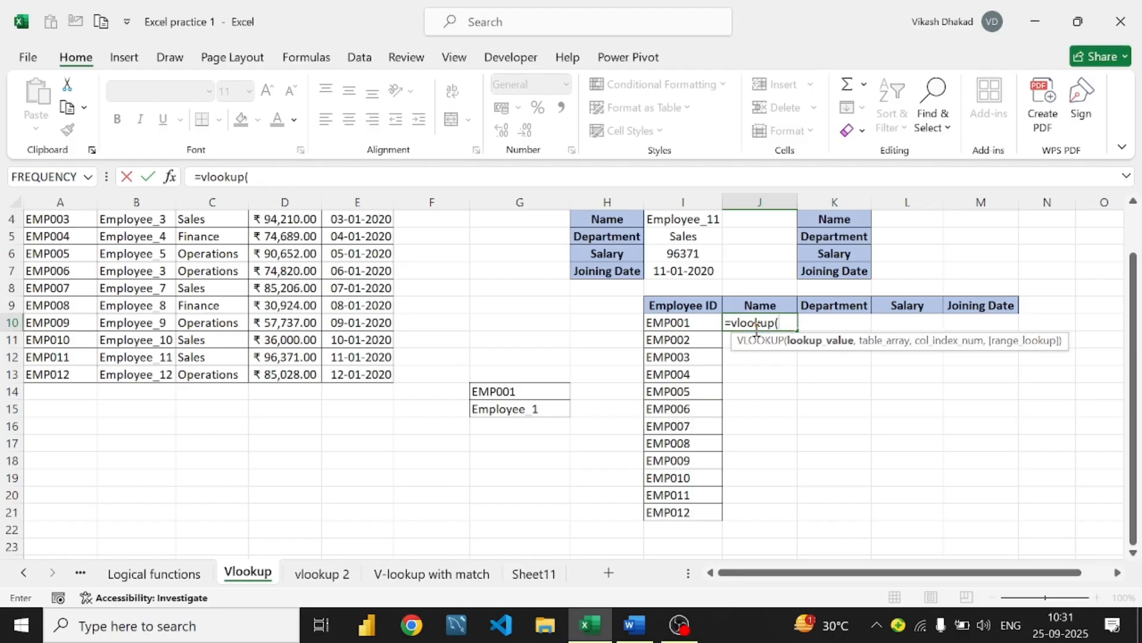
pyautogui.scroll(1, 586, 286)
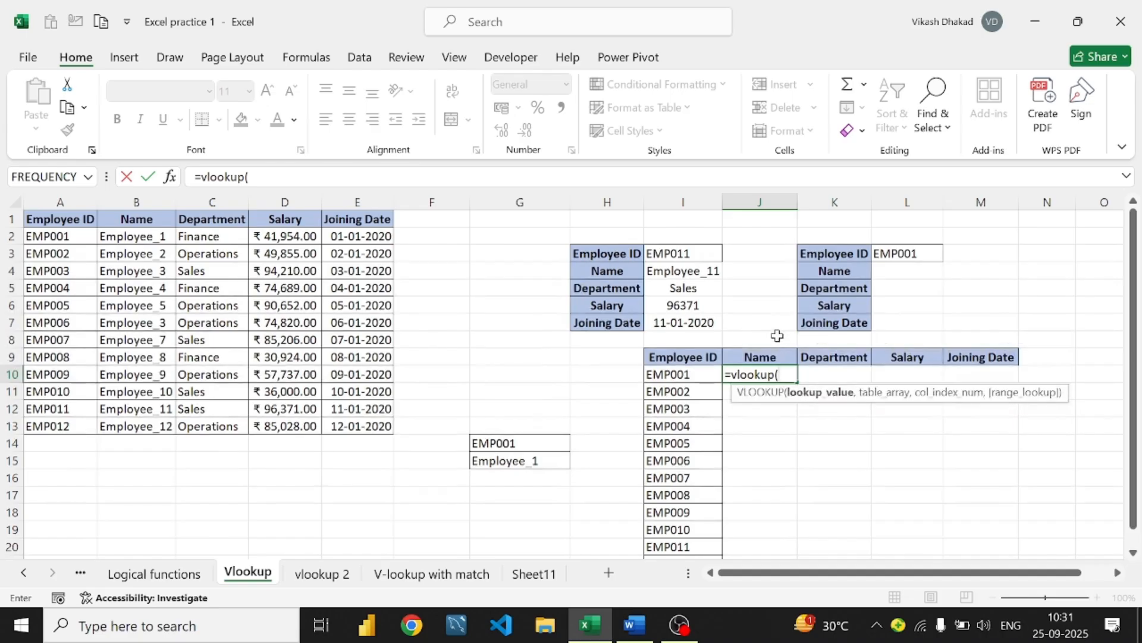
pyautogui.click(686, 376)
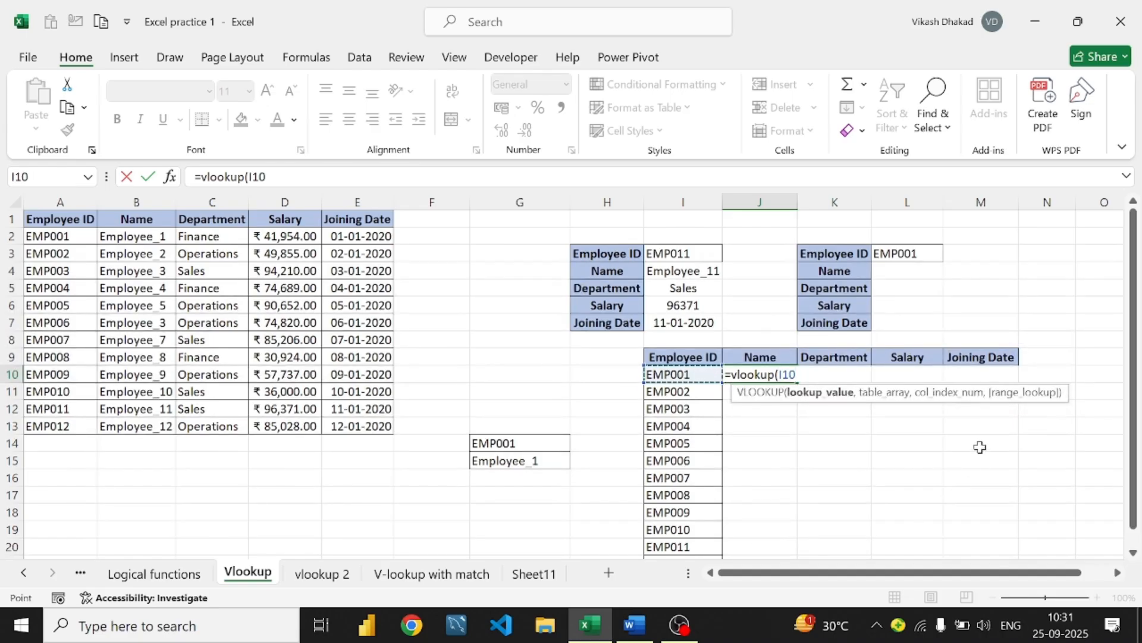
pyautogui.write(',')
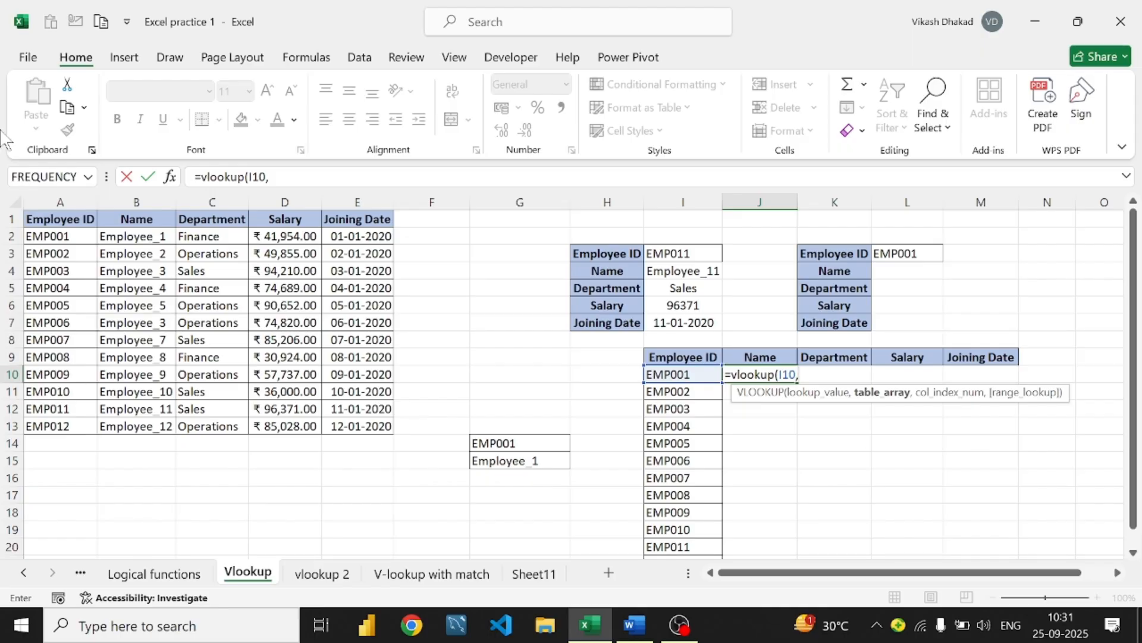
pyautogui.moveTo(50, 221); pyautogui.dragTo(386, 426)
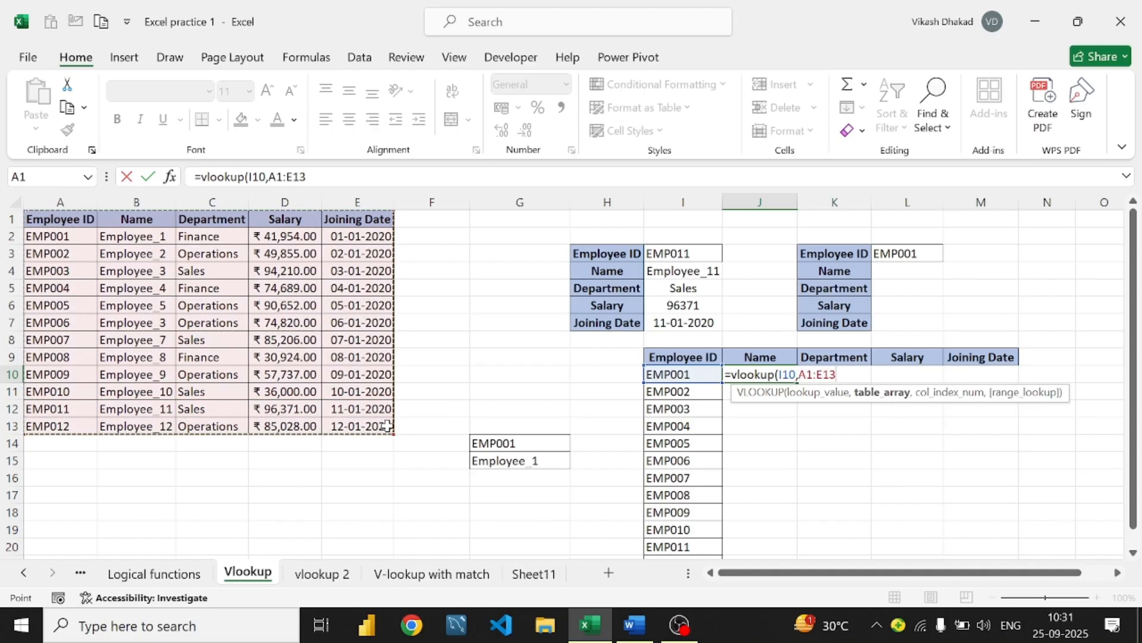
pyautogui.write(',')
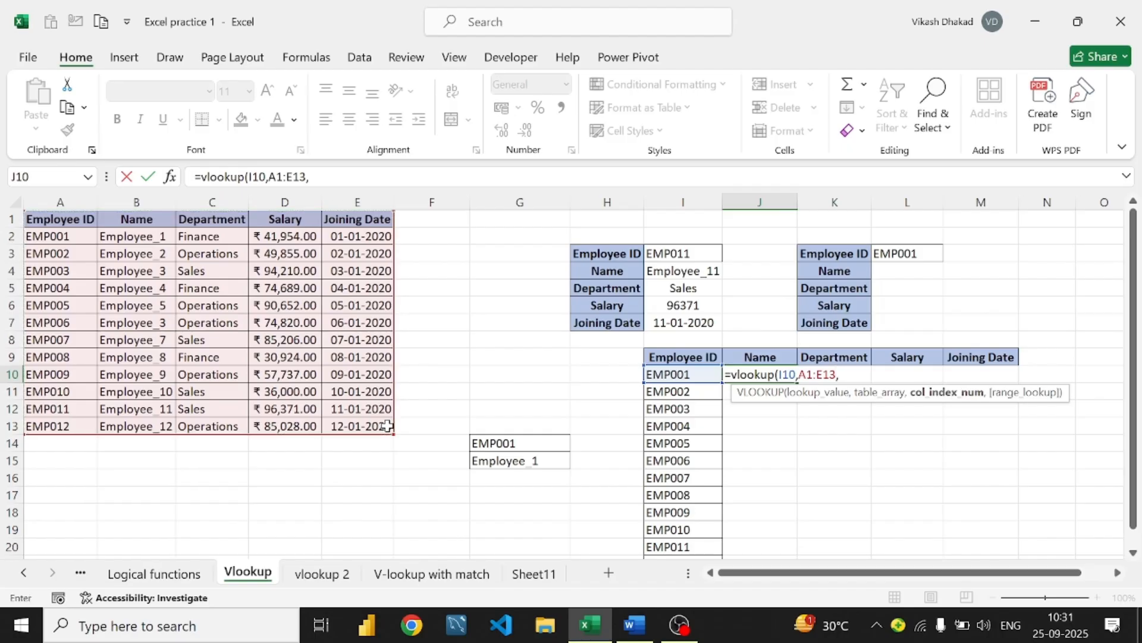
pyautogui.press('BackSpace')
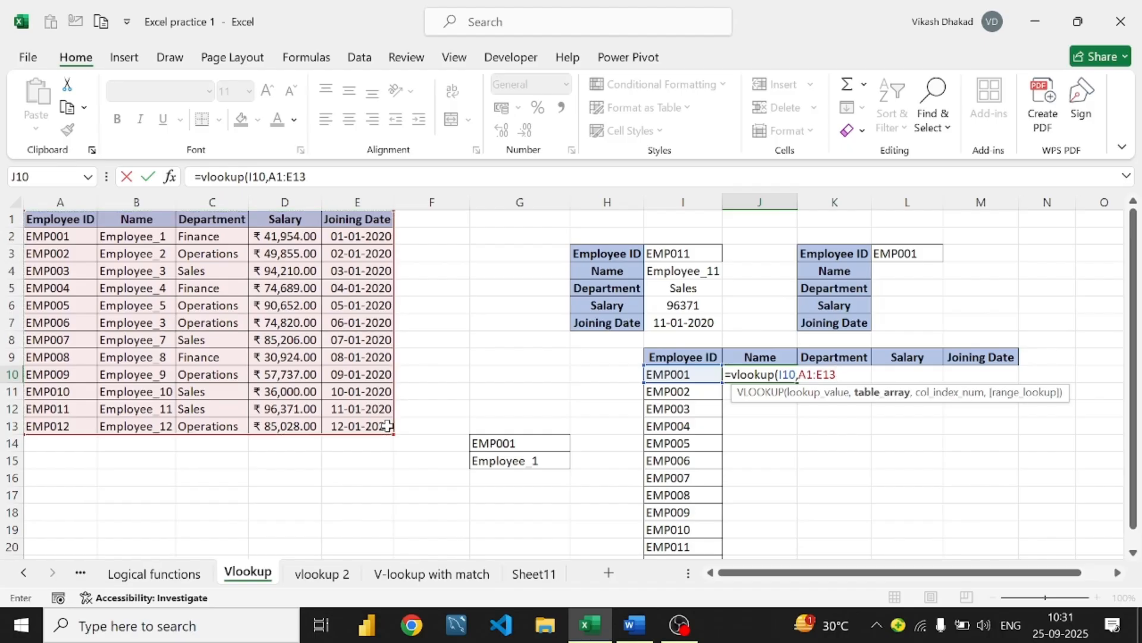
pyautogui.press('F4')
pyautogui.press('Return')
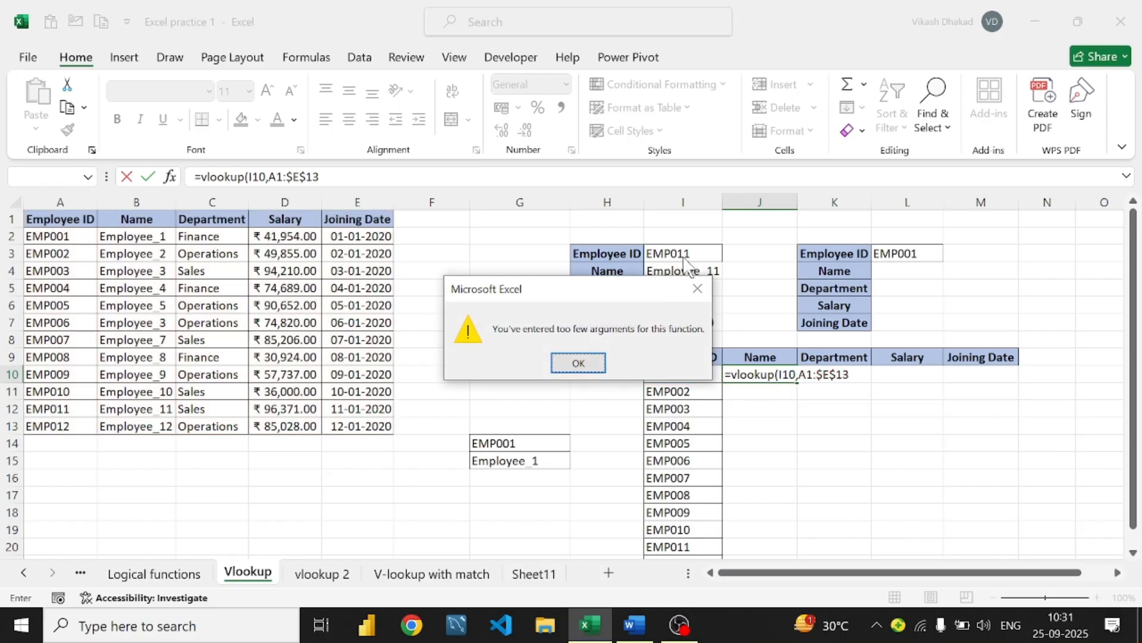
pyautogui.press('Return')
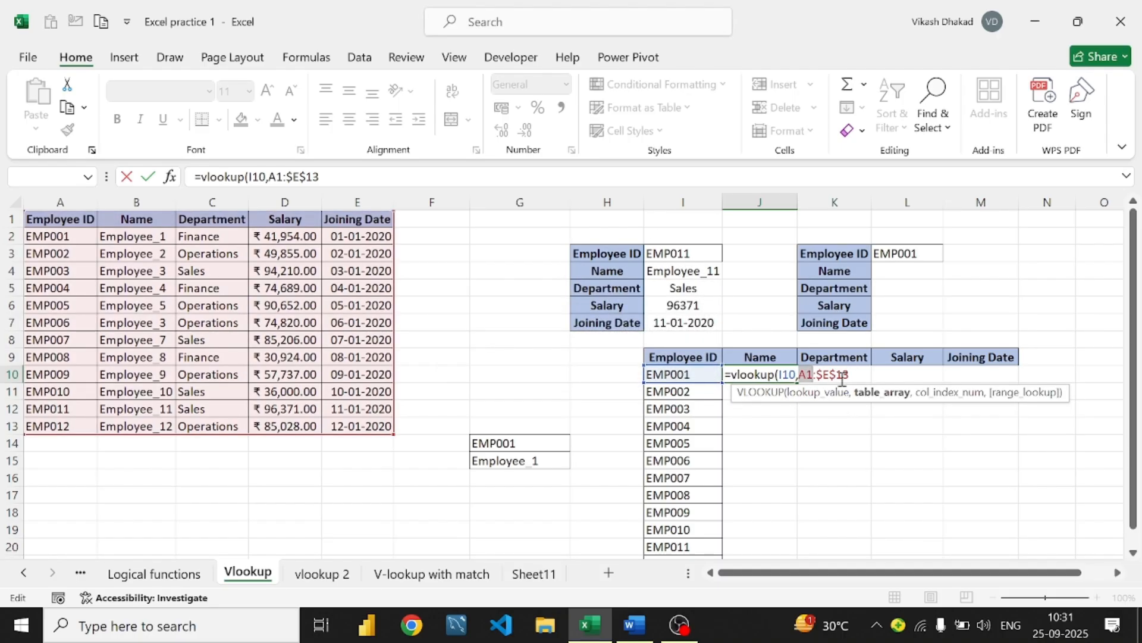
pyautogui.click(849, 375)
pyautogui.press('BackSpace')
pyautogui.press('BackSpace')
pyautogui.press('BackSpace')
pyautogui.press('BackSpace')
pyautogui.press('BackSpace')
pyautogui.press('BackSpace')
pyautogui.press('BackSpace')
pyautogui.press('BackSpace')
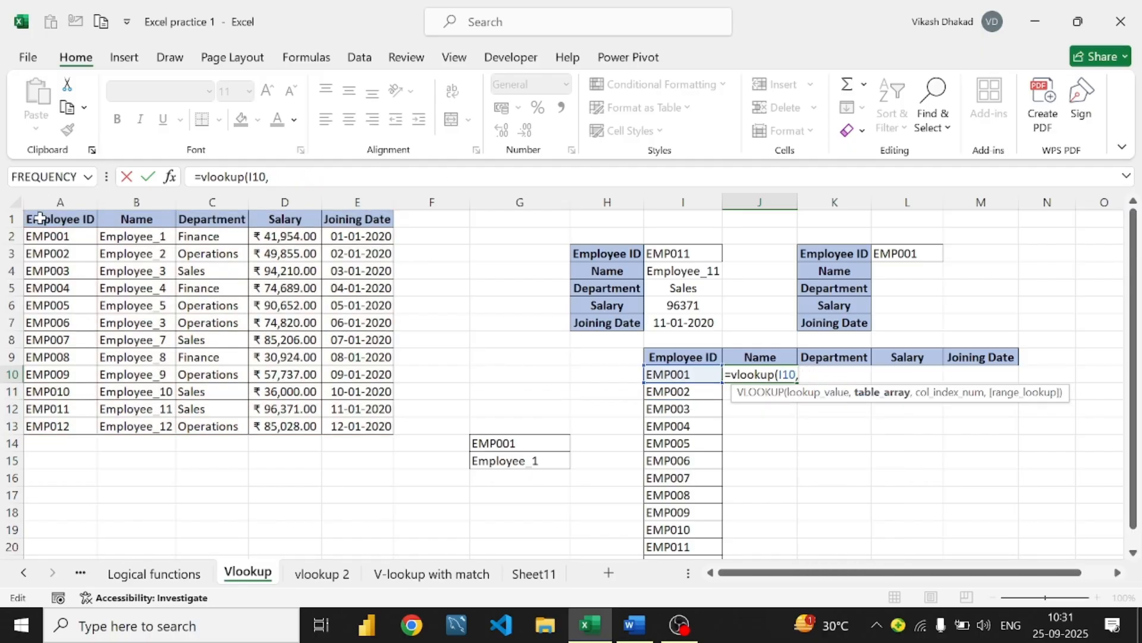
# Complete J10's VLOOKUP with the absolute table range $A$1:$E$13, column index 2 and exact match 0
pyautogui.moveTo(40, 219); pyautogui.dragTo(361, 416)
pyautogui.press('F4')
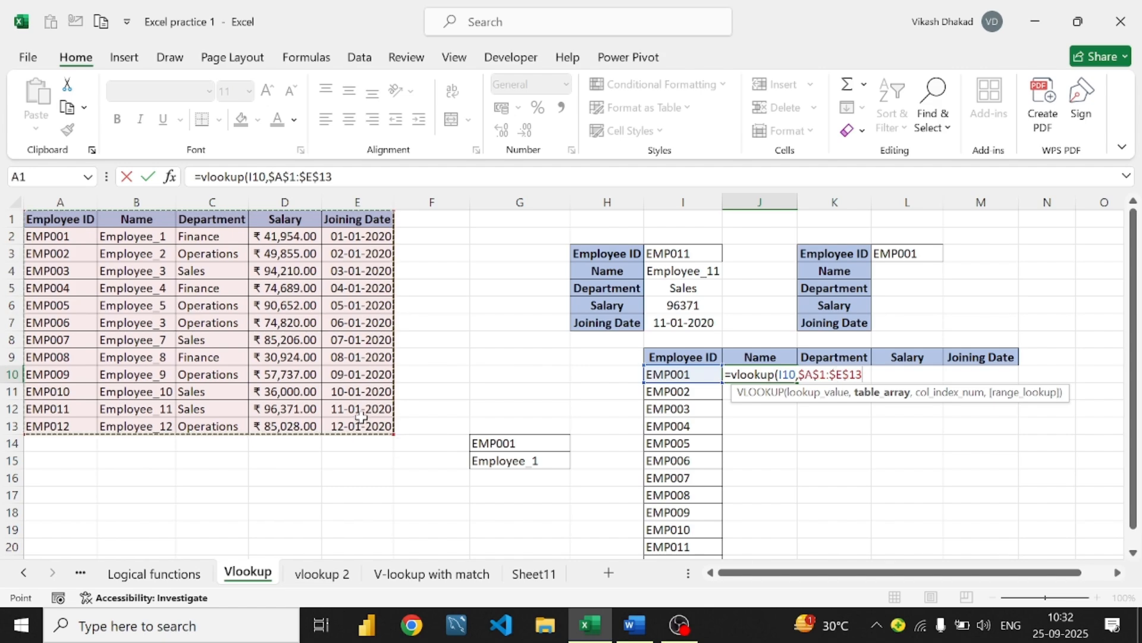
pyautogui.write(',2')
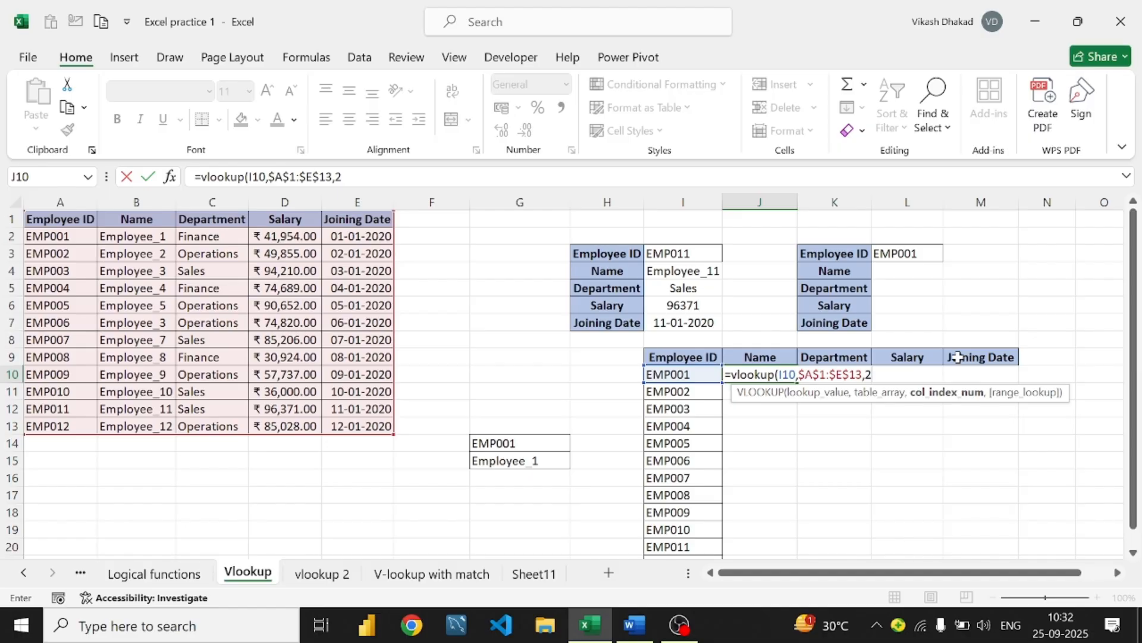
pyautogui.write(',')
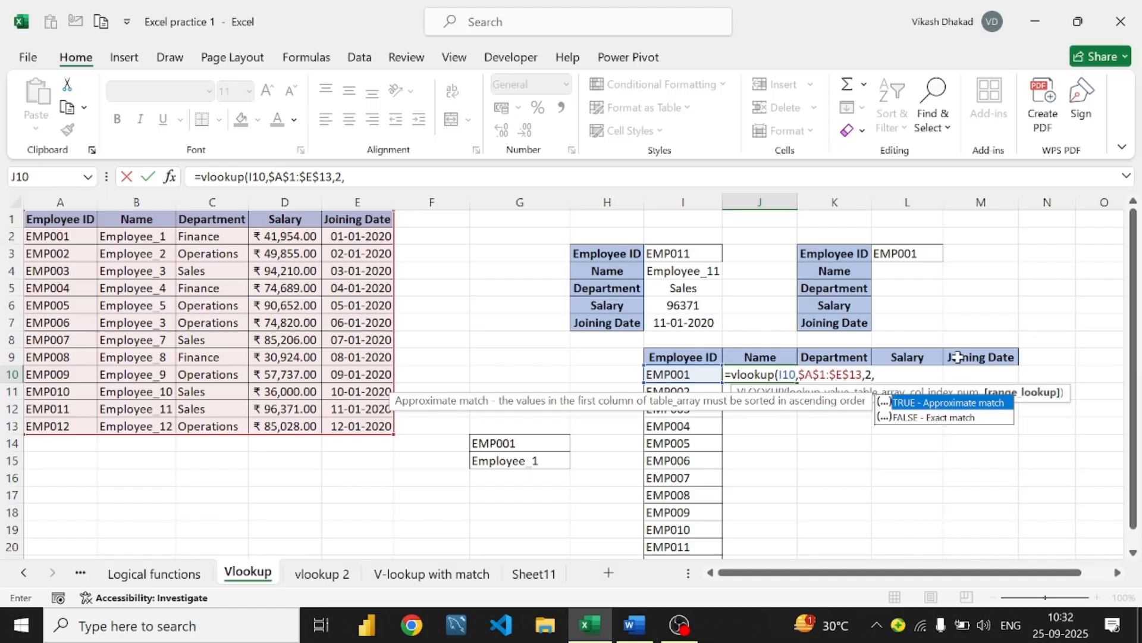
pyautogui.write('0')
pyautogui.write(')')
pyautogui.press('Return')
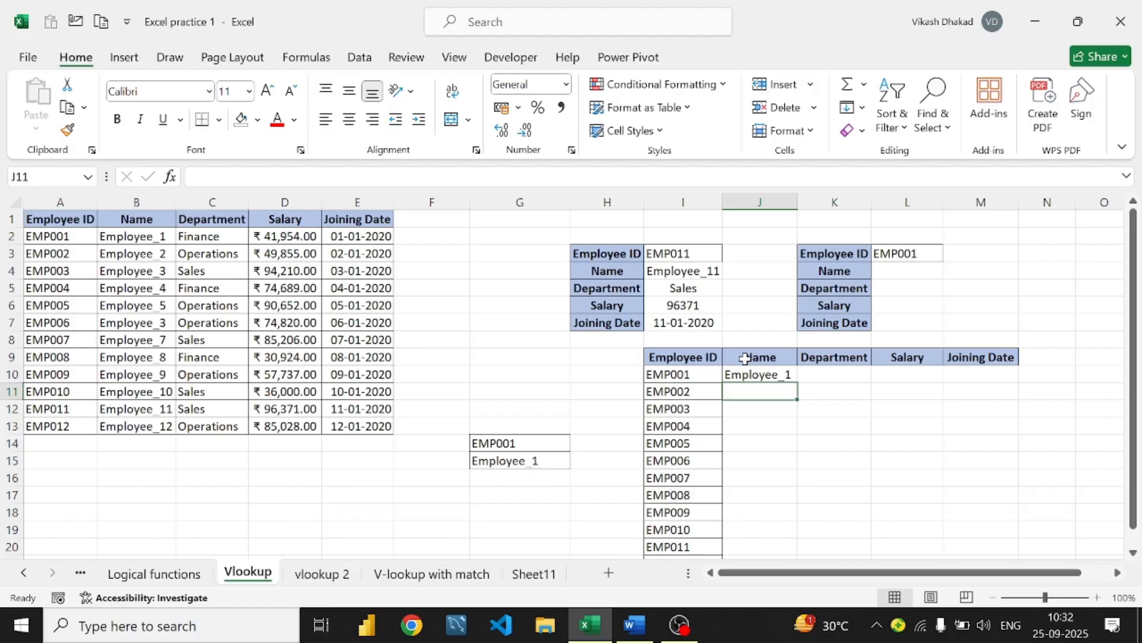
pyautogui.click(781, 371)
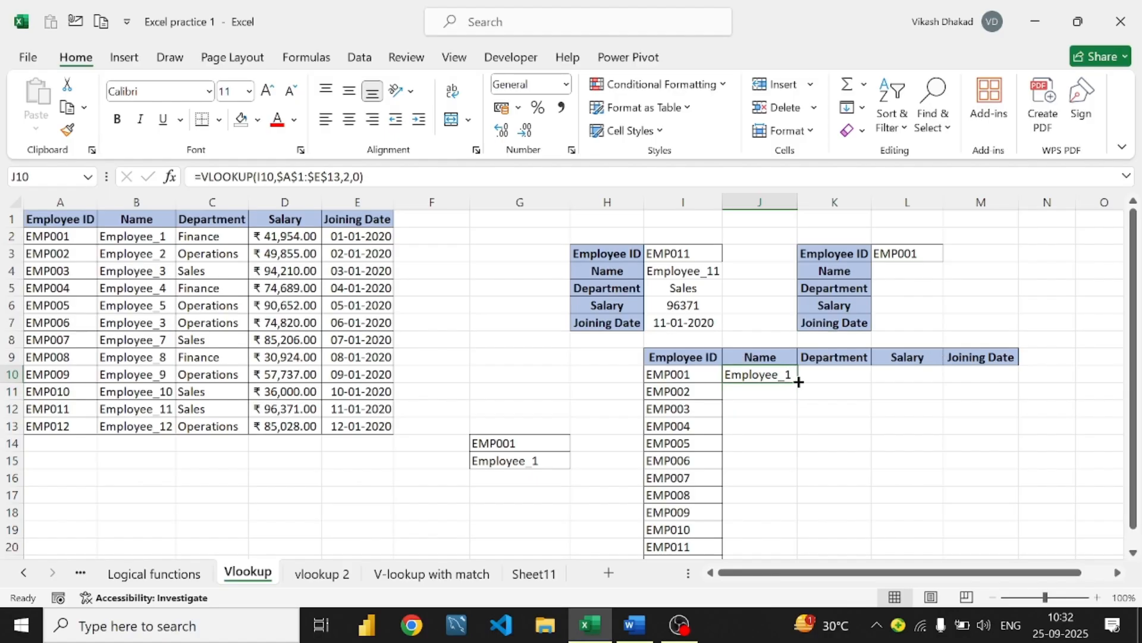
# Fill J10's VLOOKUP down to J21 and across to M10, and inspect the lookup reference in K10
pyautogui.moveTo(798, 379); pyautogui.dragTo(787, 537)
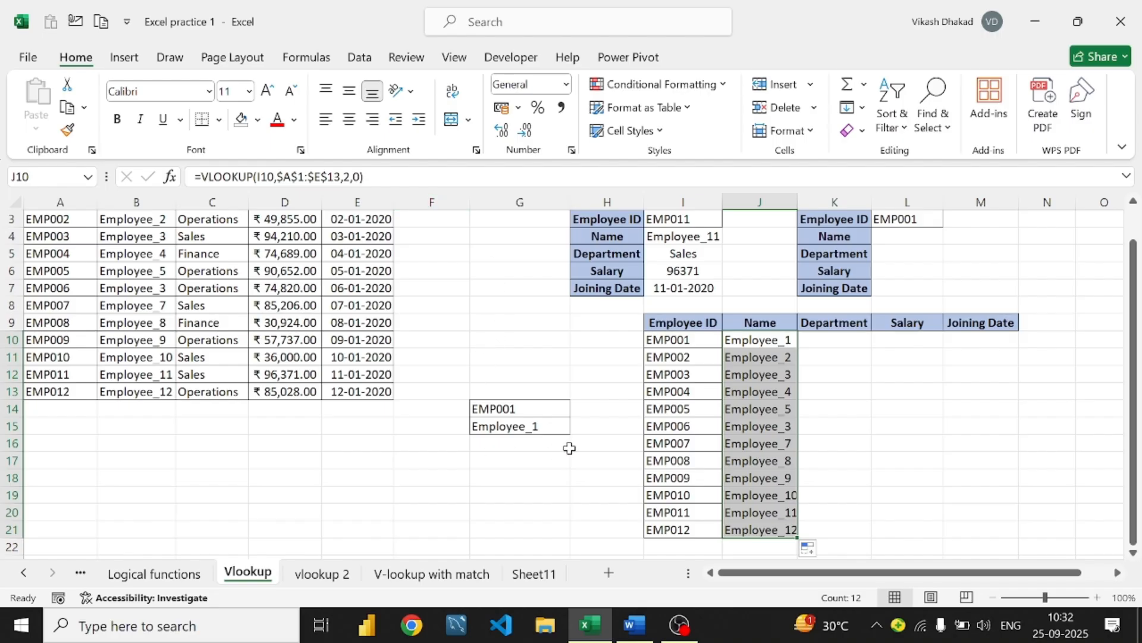
pyautogui.click(754, 342)
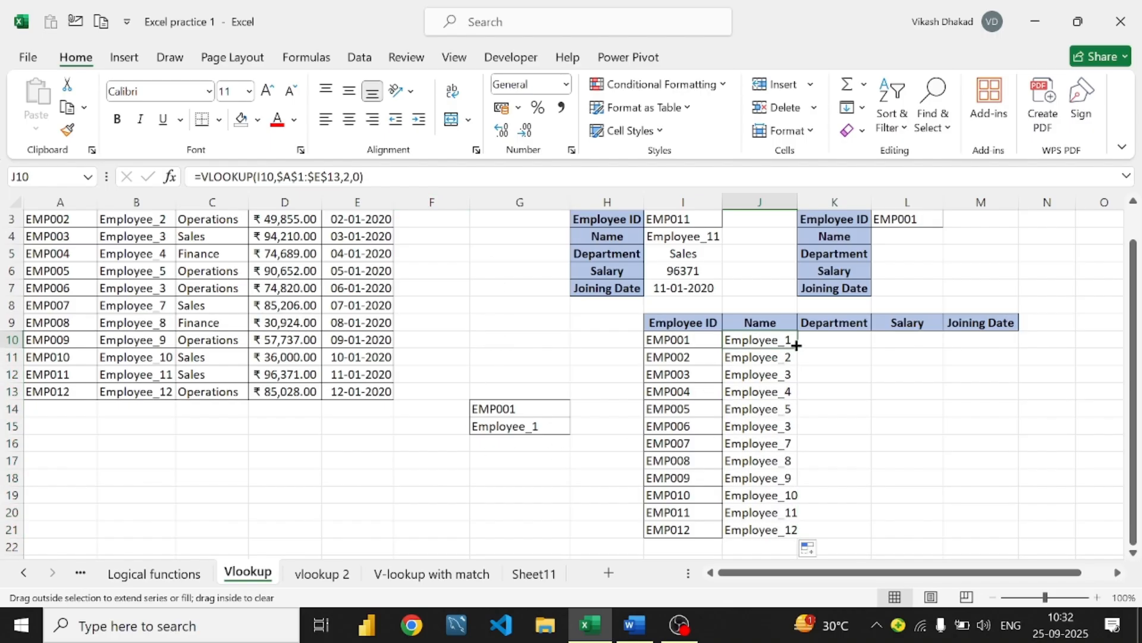
pyautogui.moveTo(796, 346); pyautogui.dragTo(992, 343)
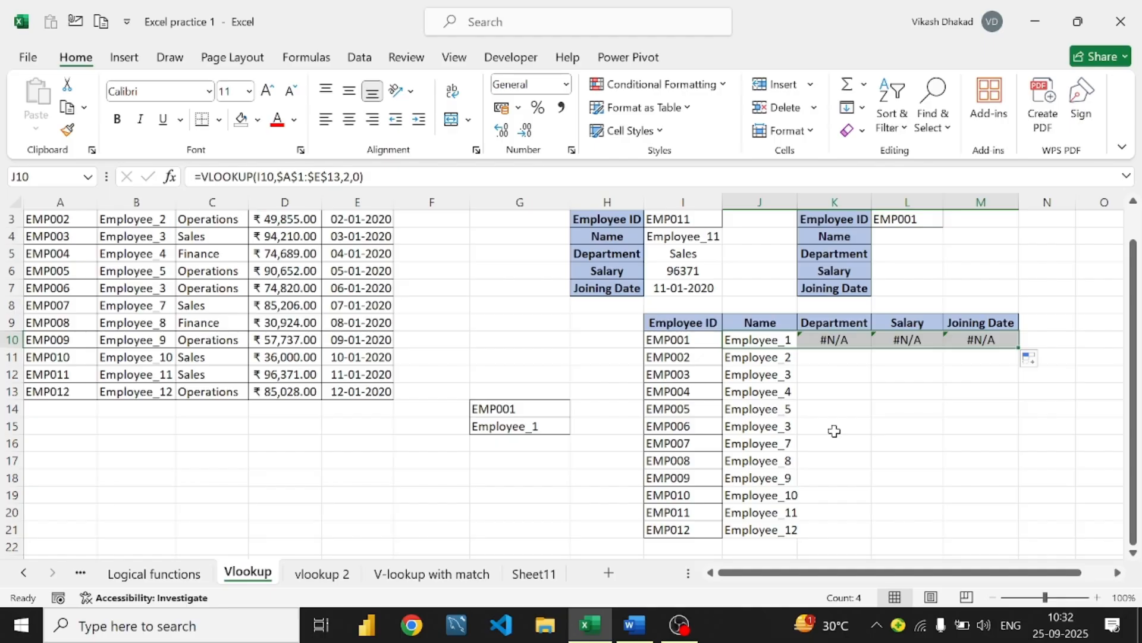
pyautogui.doubleClick(834, 344)
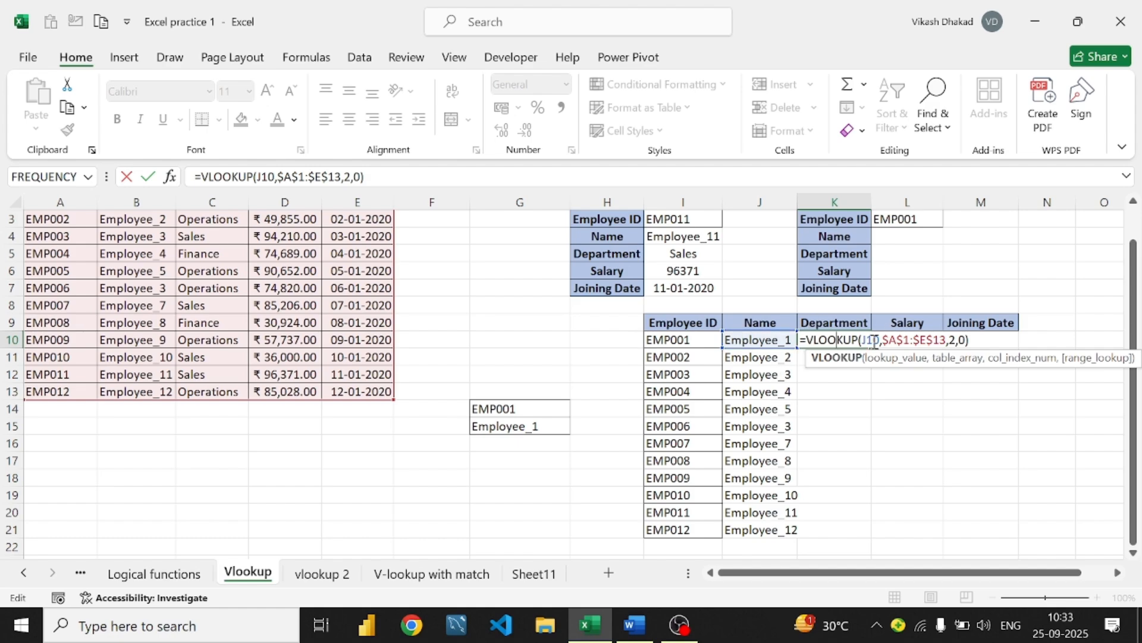
pyautogui.press('Return')
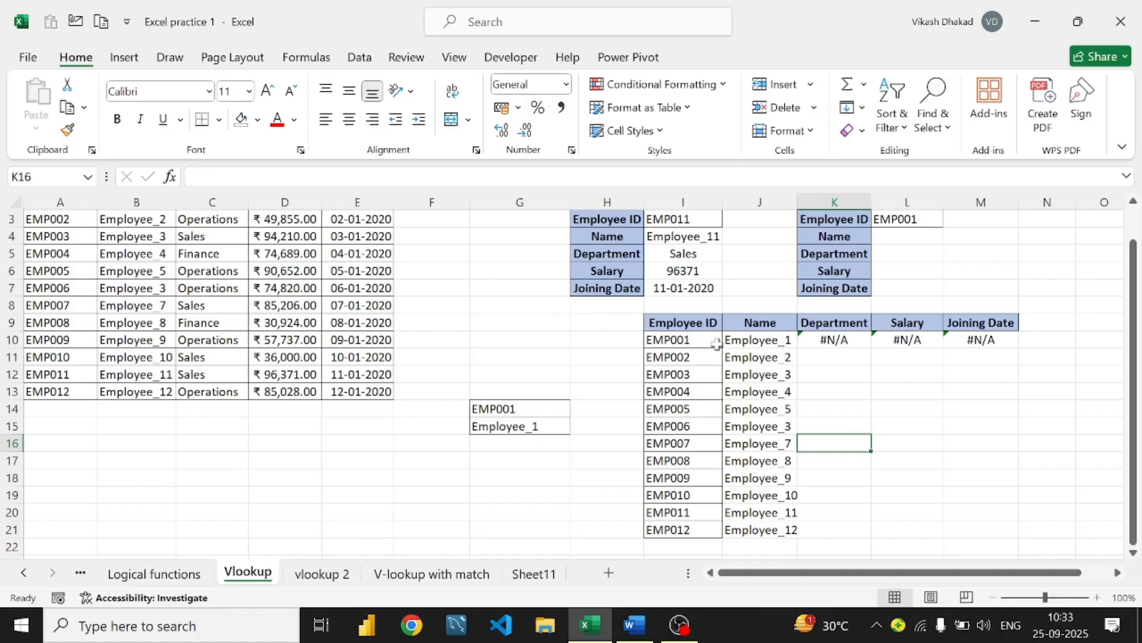
pyautogui.click(753, 341)
pyautogui.doubleClick(753, 340)
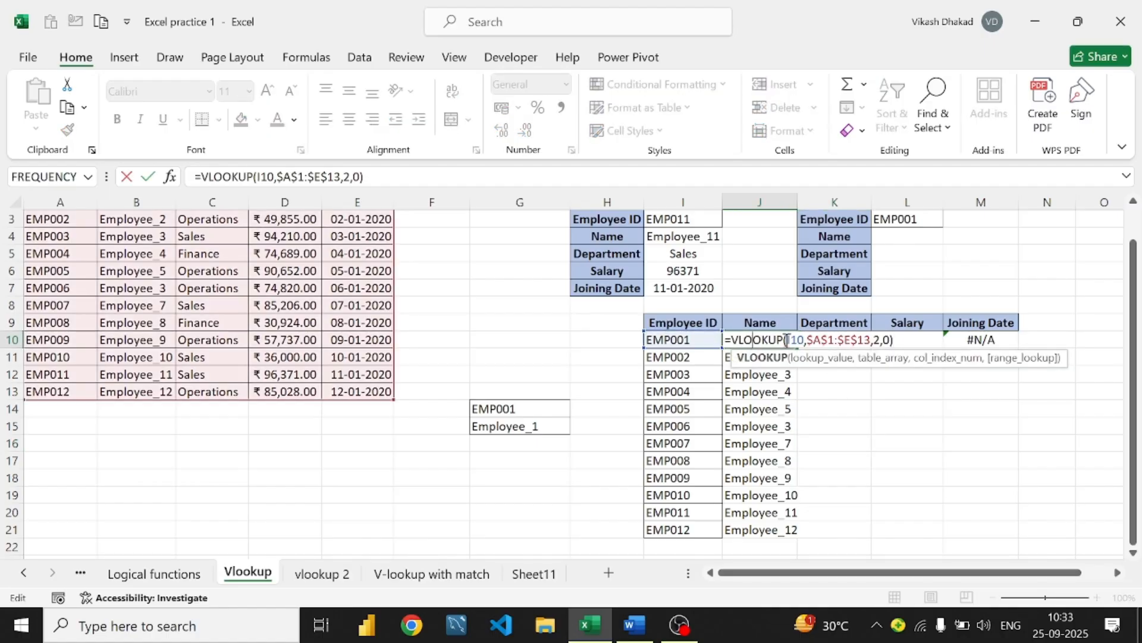
pyautogui.click(789, 339)
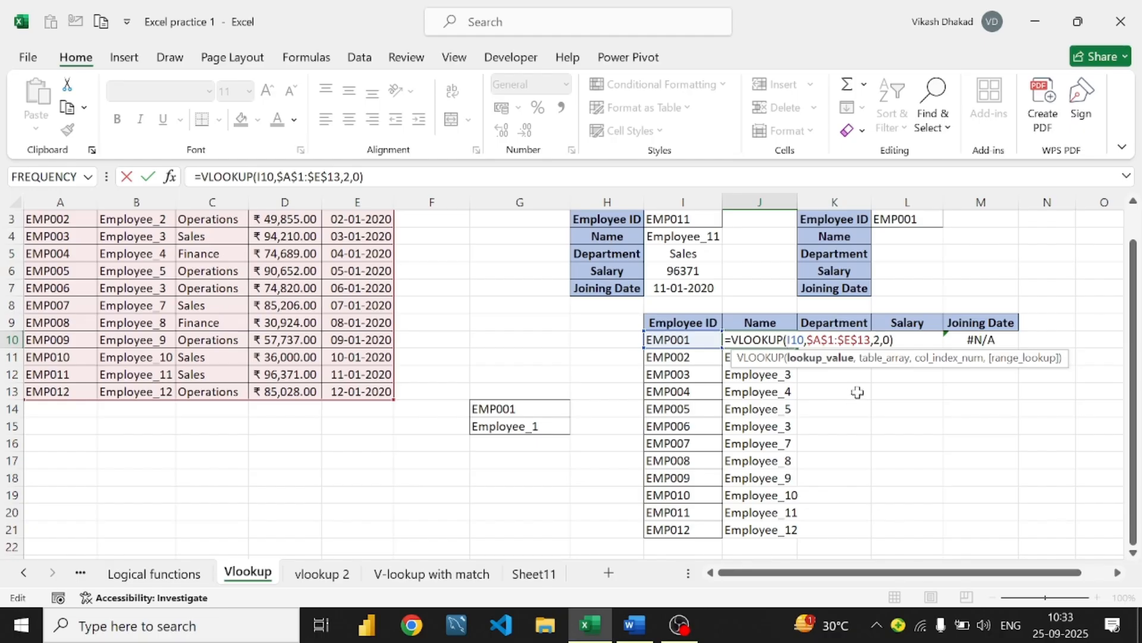
pyautogui.click(849, 387)
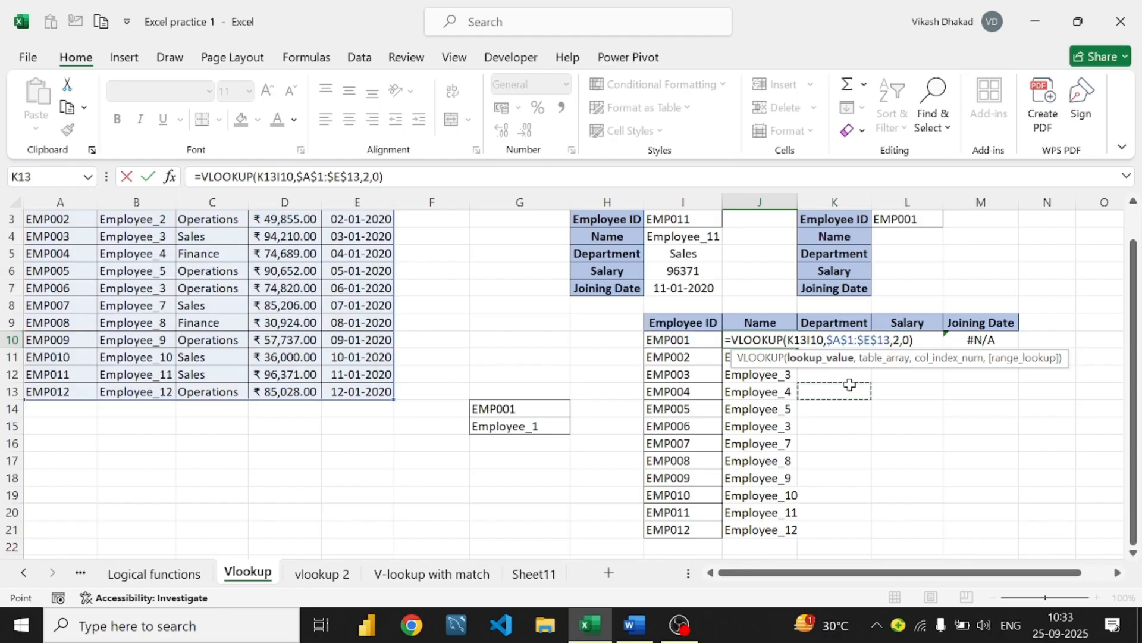
pyautogui.press('BackSpace')
pyautogui.press('BackSpace')
pyautogui.press('BackSpace')
pyautogui.press('Return')
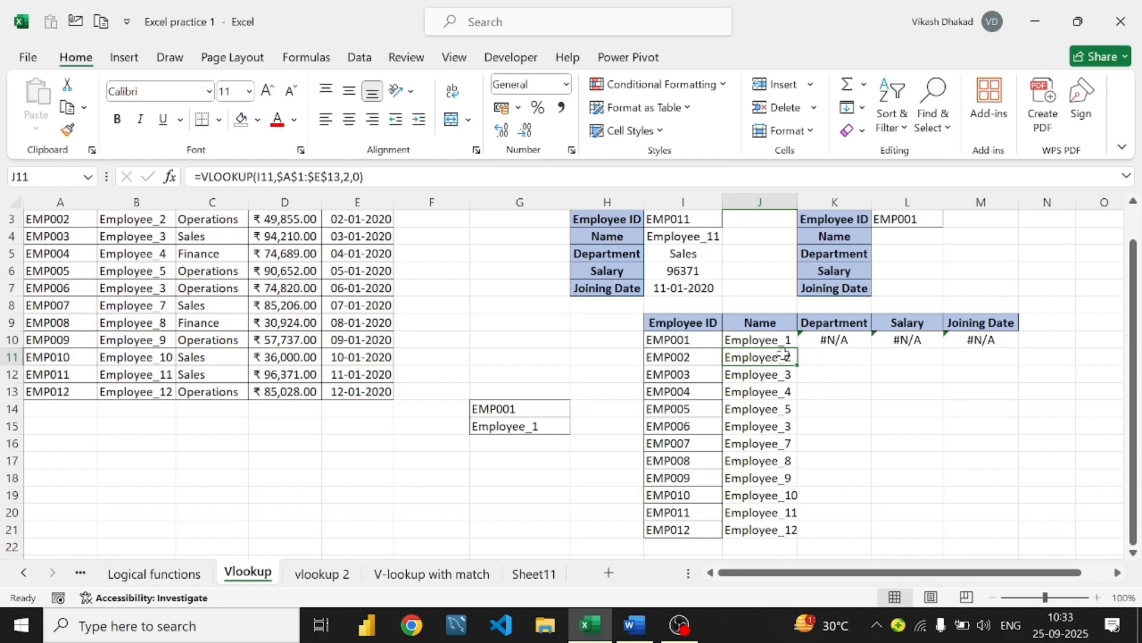
# Make J10's lookup value fully absolute as $I$10 and fill the formula down to J21
pyautogui.doubleClick(756, 338)
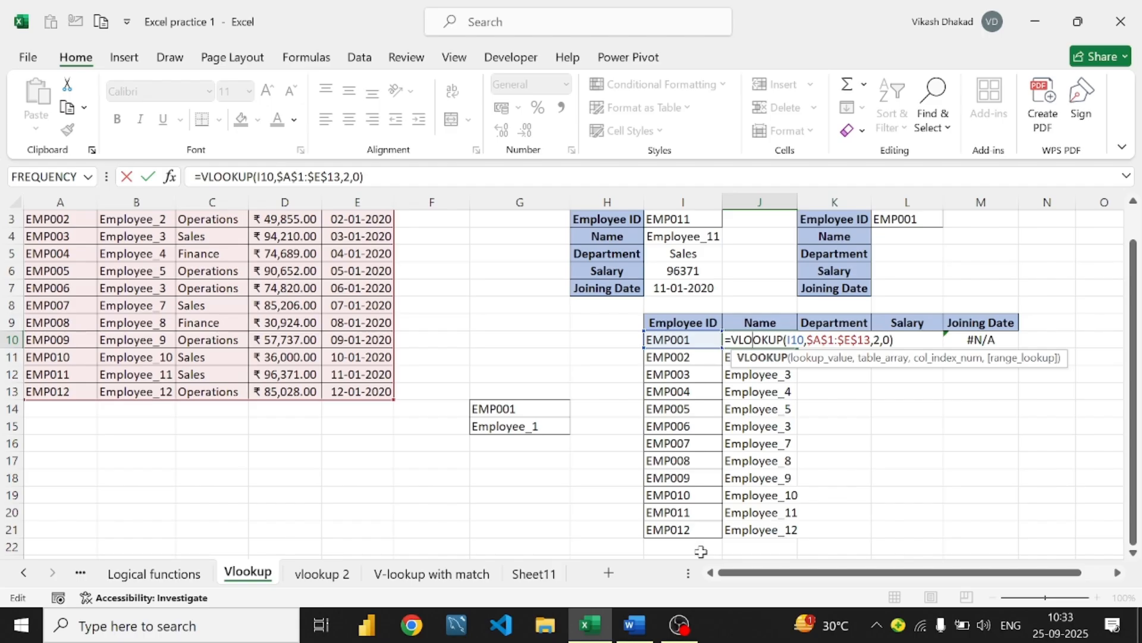
pyautogui.click(796, 339)
pyautogui.press('F4')
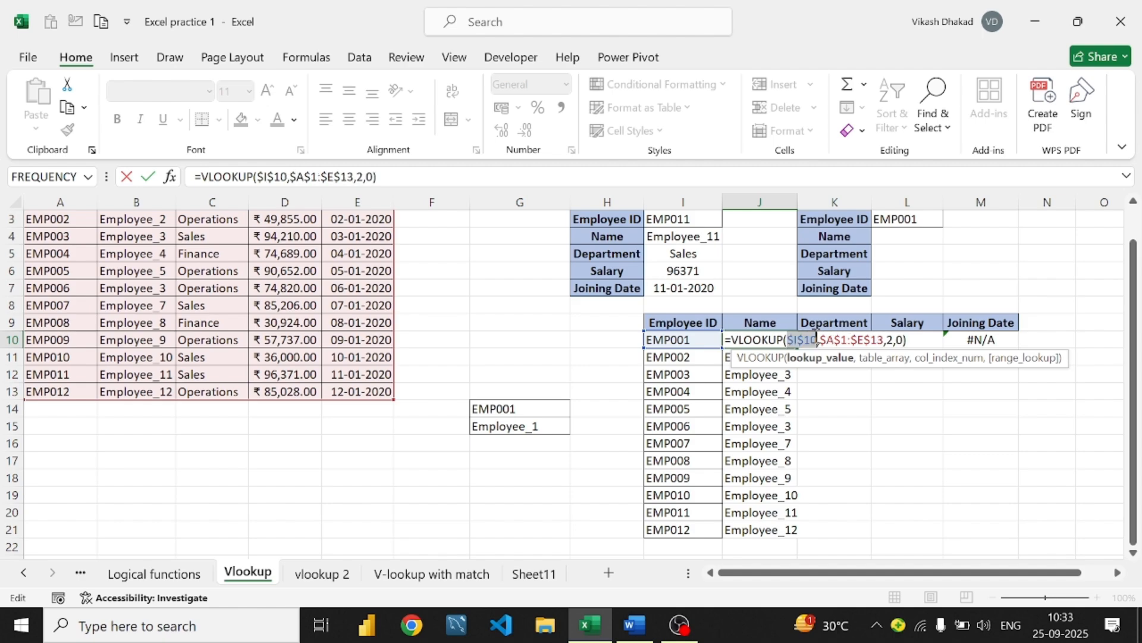
pyautogui.press('Return')
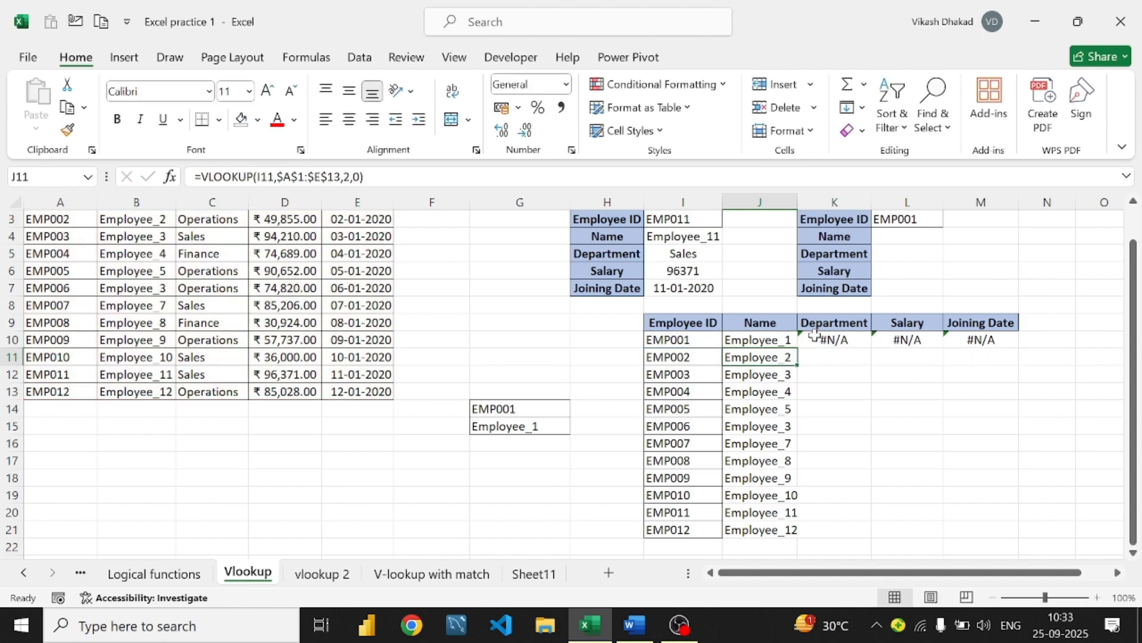
pyautogui.click(776, 337)
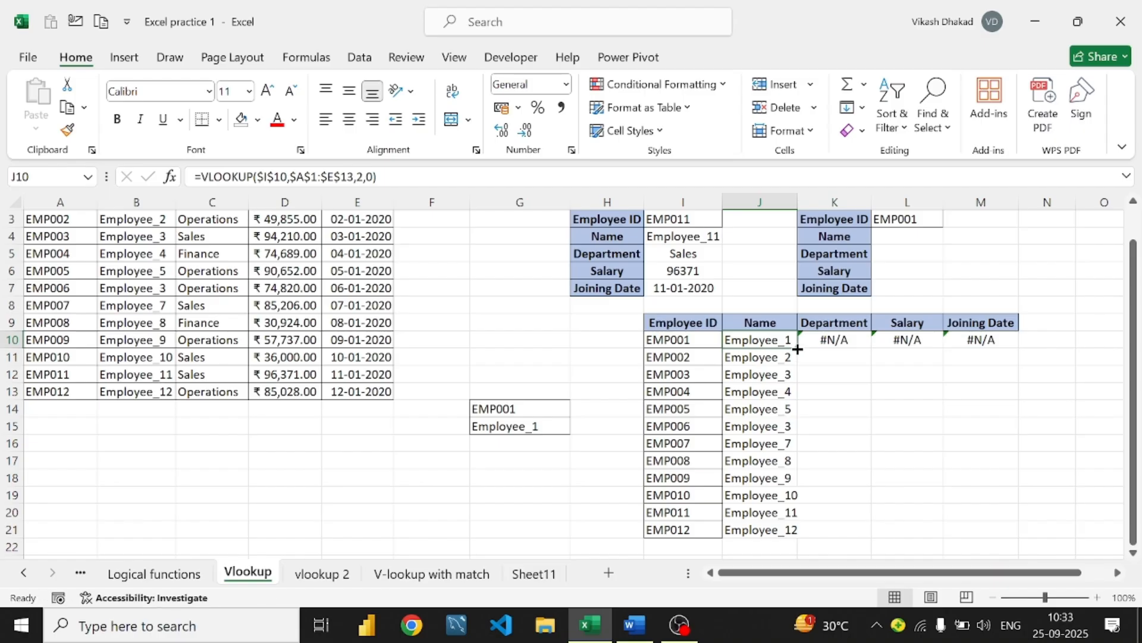
pyautogui.moveTo(798, 352); pyautogui.dragTo(794, 529)
pyautogui.scroll(-2, 779, 392)
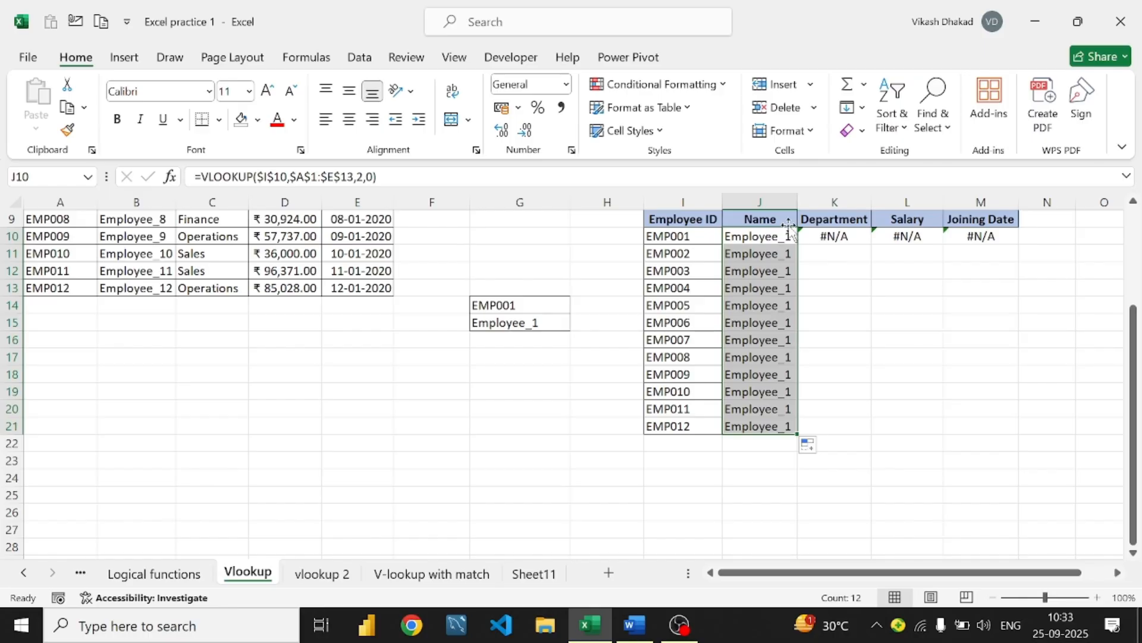
# Fill J10's formula across to M10 and set the column index in K10 to 3 for Department
pyautogui.click(794, 240)
pyautogui.moveTo(798, 244); pyautogui.dragTo(989, 244)
pyautogui.click(840, 238)
pyautogui.doubleClick(840, 238)
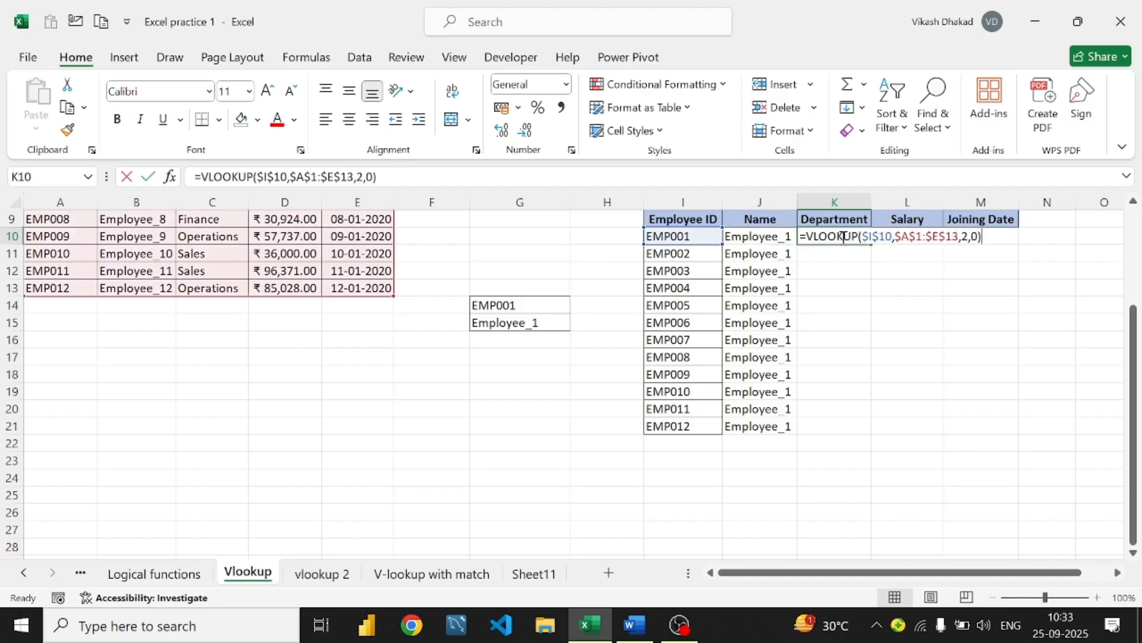
pyautogui.click(968, 237)
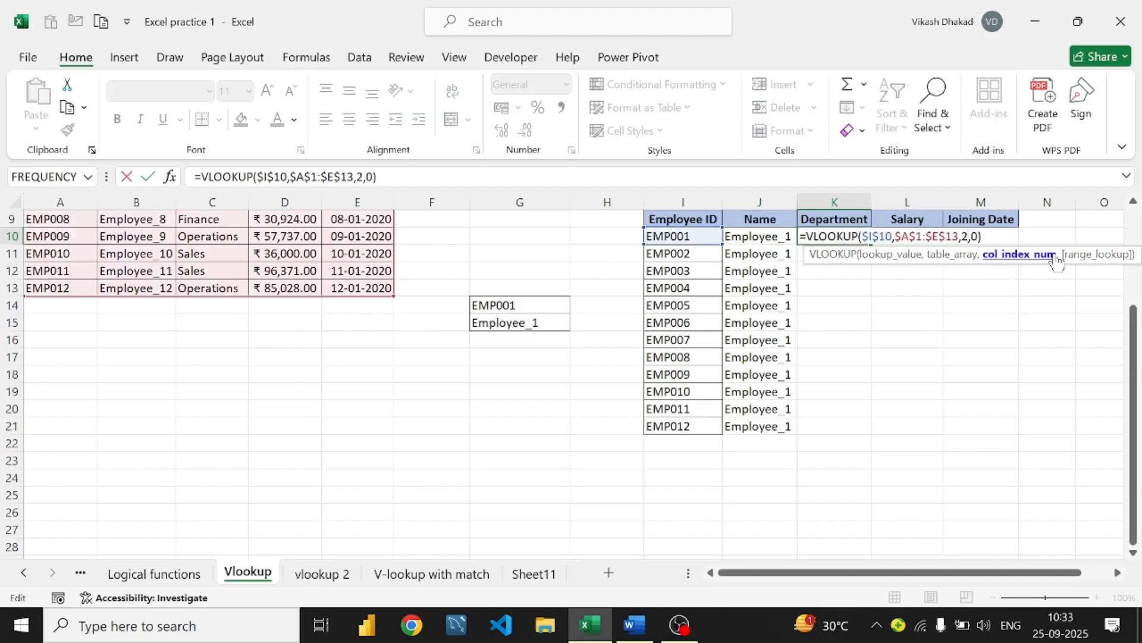
pyautogui.press('BackSpace')
pyautogui.write('3')
pyautogui.press('Return')
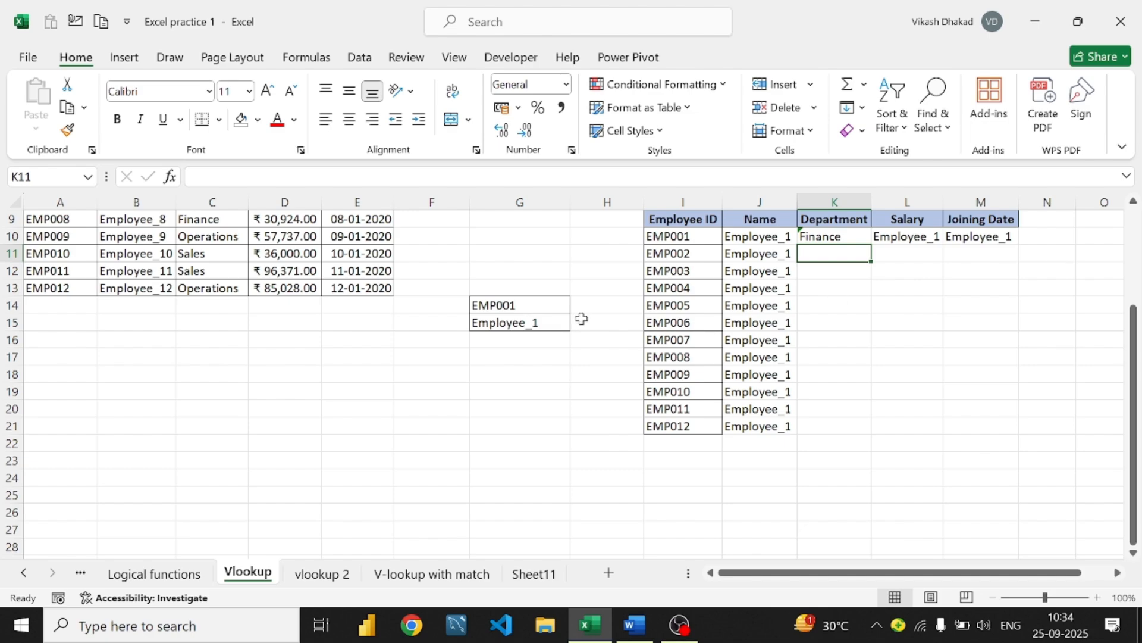
# Change J10's lookup value back to the relative reference I10 and refill the Name column down to J21
pyautogui.doubleClick(743, 237)
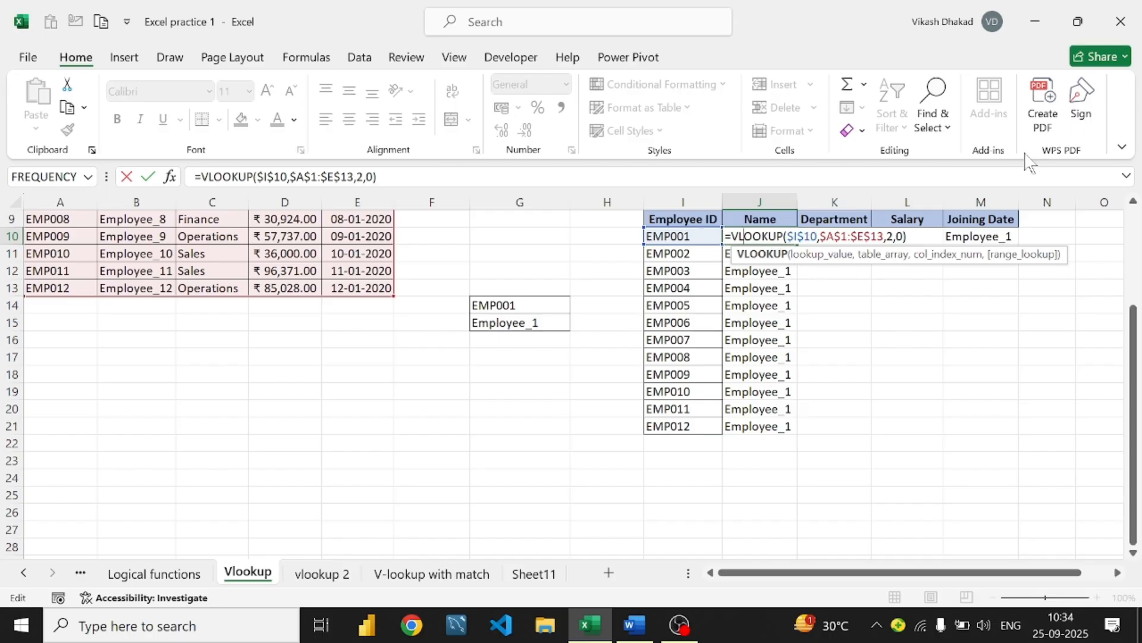
pyautogui.click(952, 323)
pyautogui.doubleClick(785, 235)
pyautogui.click(792, 236)
pyautogui.press('BackSpace')
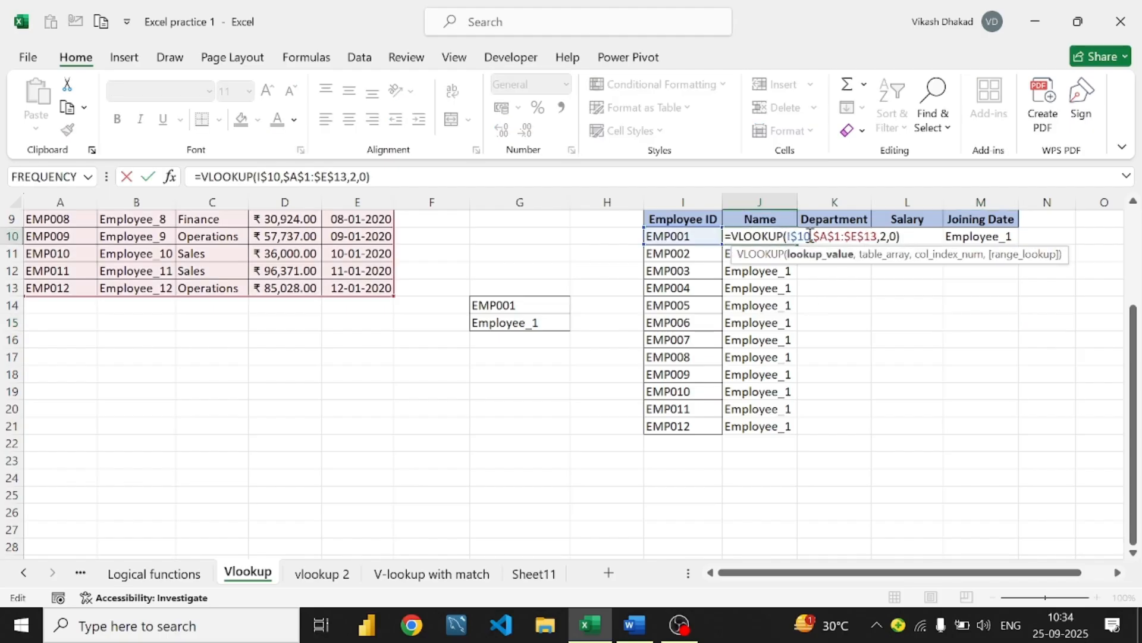
pyautogui.press('BackSpace')
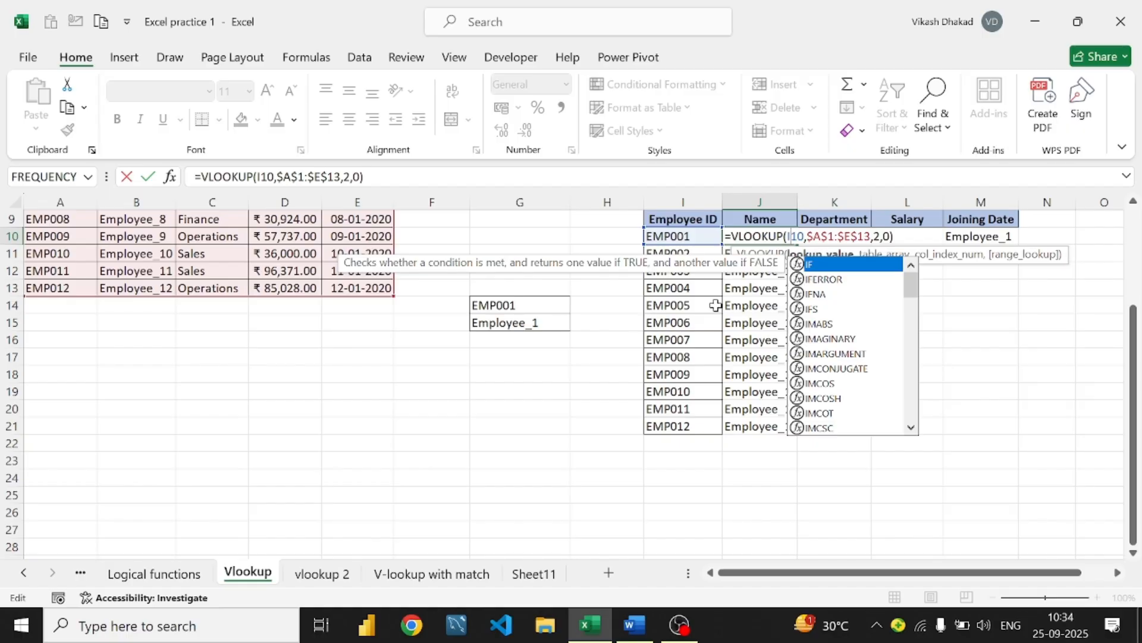
pyautogui.press('Return')
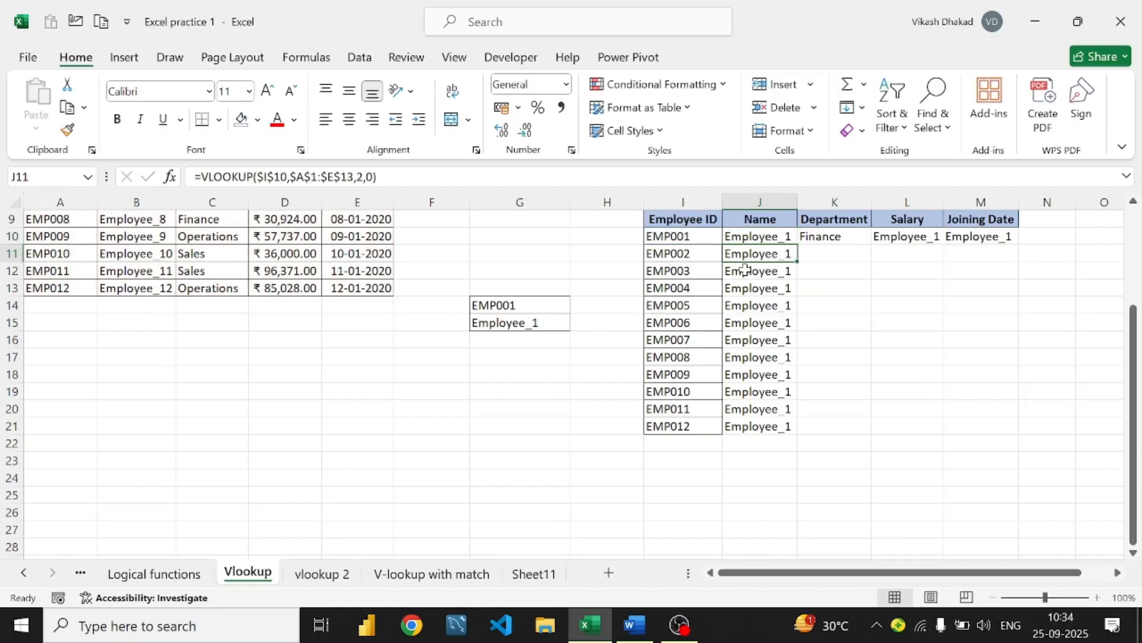
pyautogui.click(768, 236)
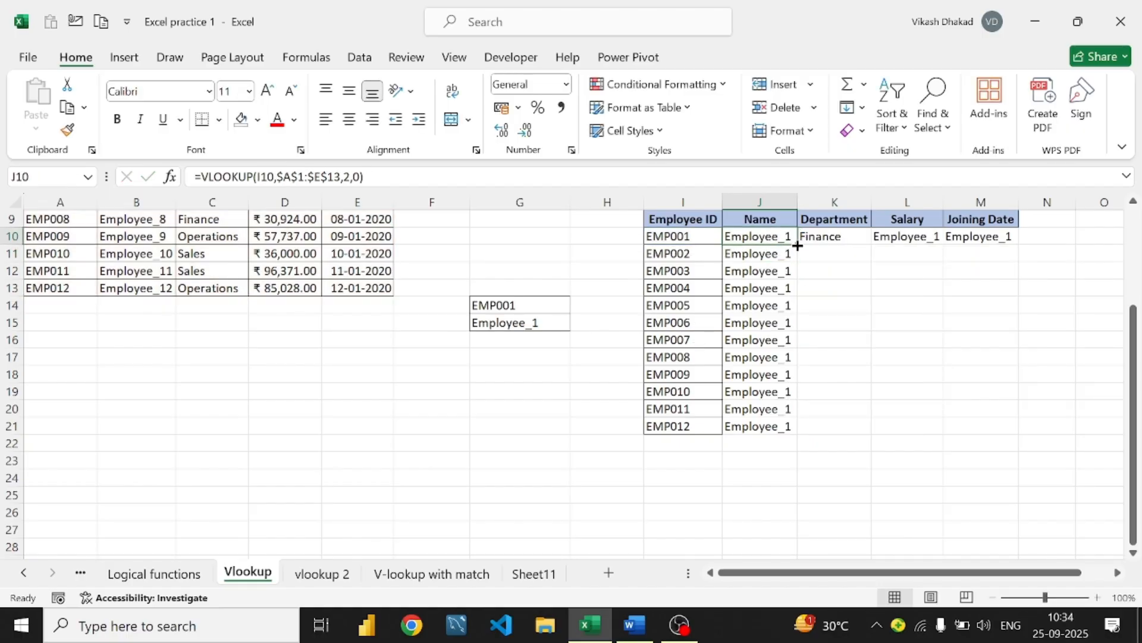
pyautogui.doubleClick(798, 245)
# Examine how the lookup reference shifts row by row in the Name formulas in J11, J12 and J14
pyautogui.click(786, 252)
pyautogui.doubleClick(786, 252)
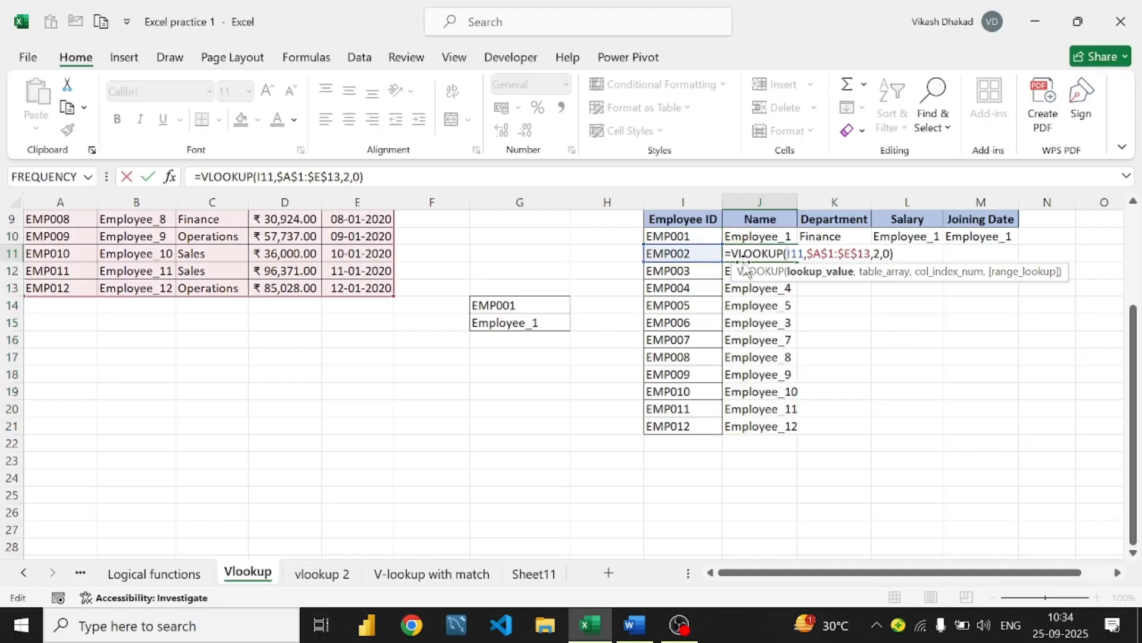
pyautogui.click(737, 304)
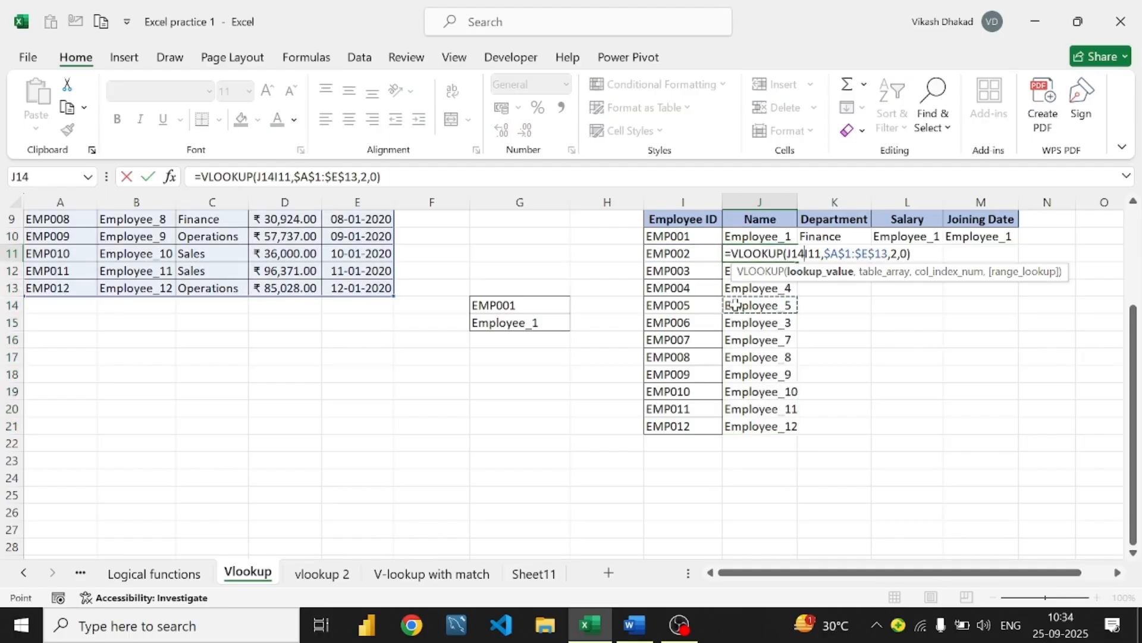
pyautogui.press('BackSpace')
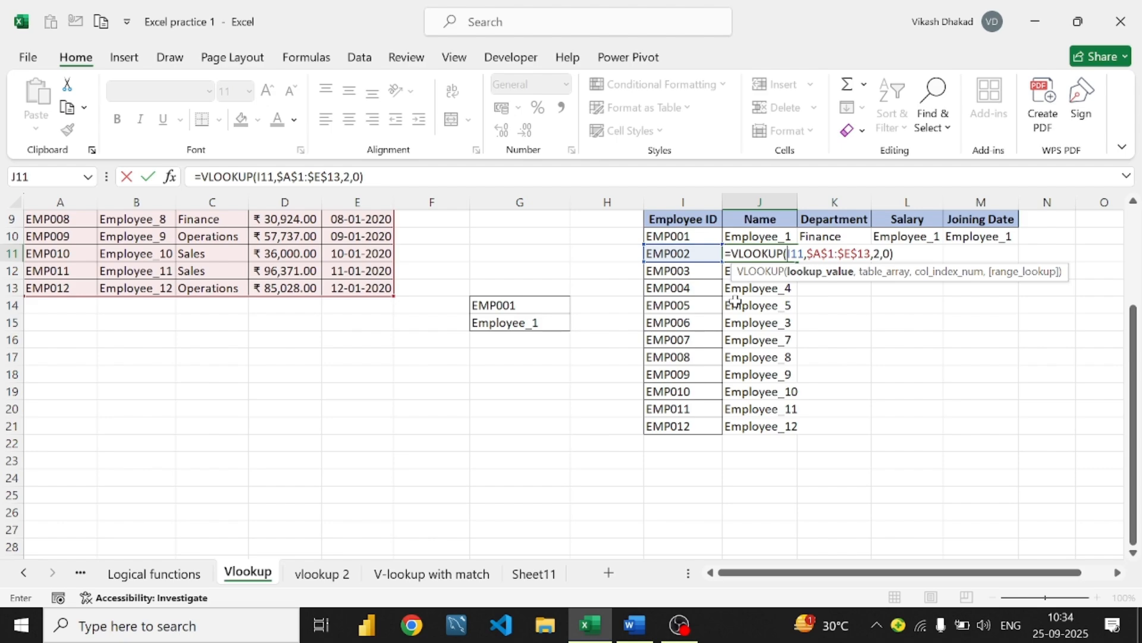
pyautogui.click(736, 302)
pyautogui.press('BackSpace')
pyautogui.press('BackSpace')
pyautogui.press('BackSpace')
pyautogui.press('Return')
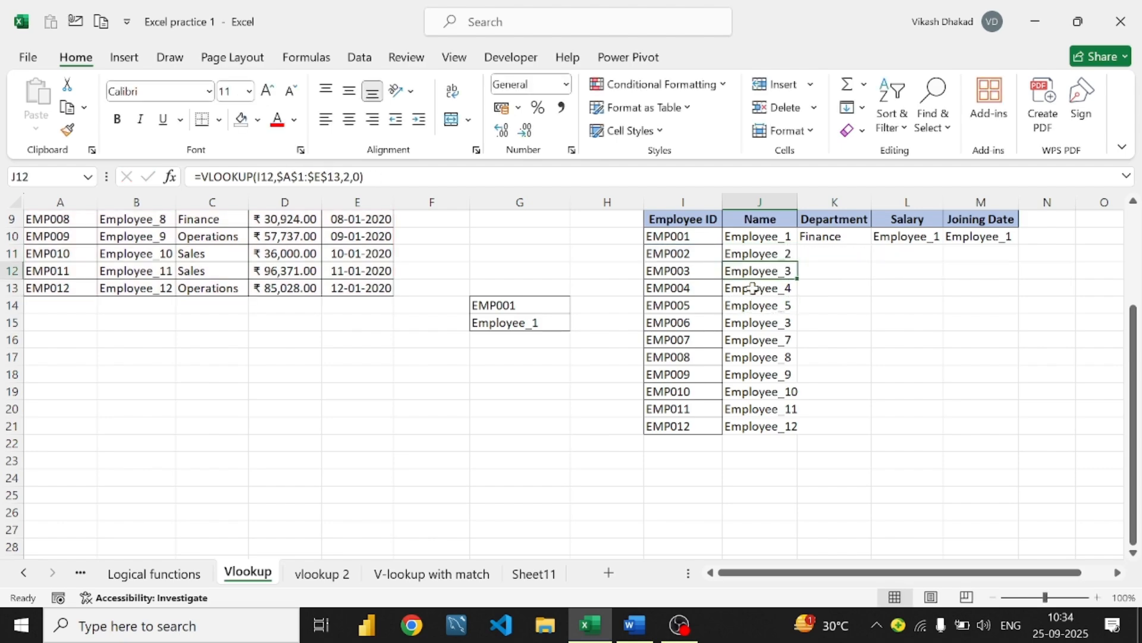
pyautogui.doubleClick(781, 269)
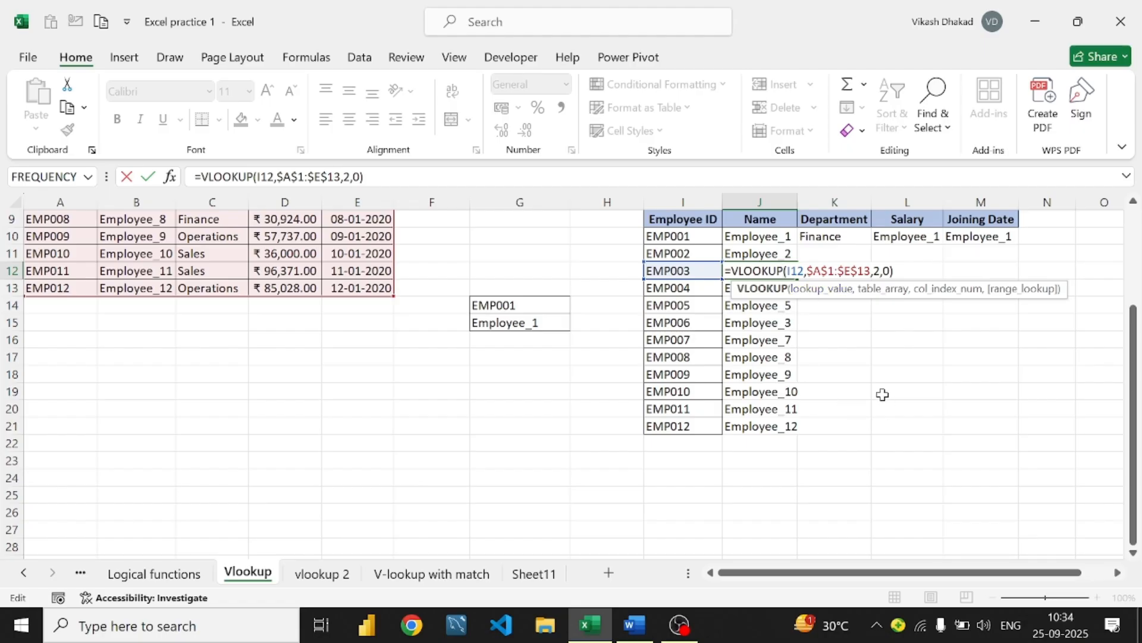
pyautogui.press('Return')
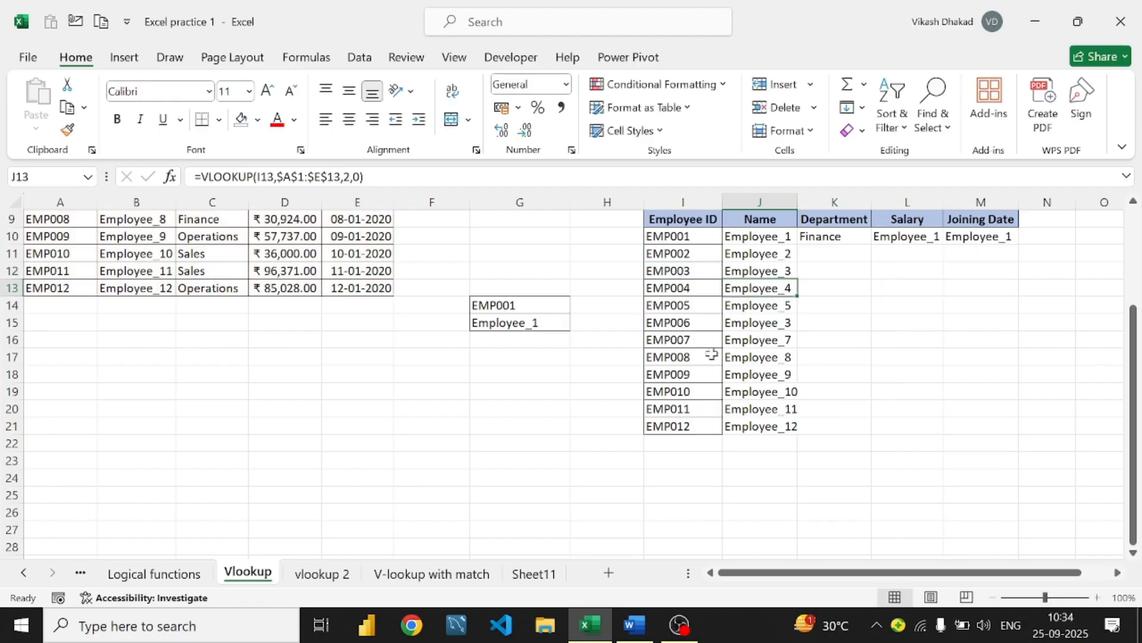
pyautogui.doubleClick(762, 305)
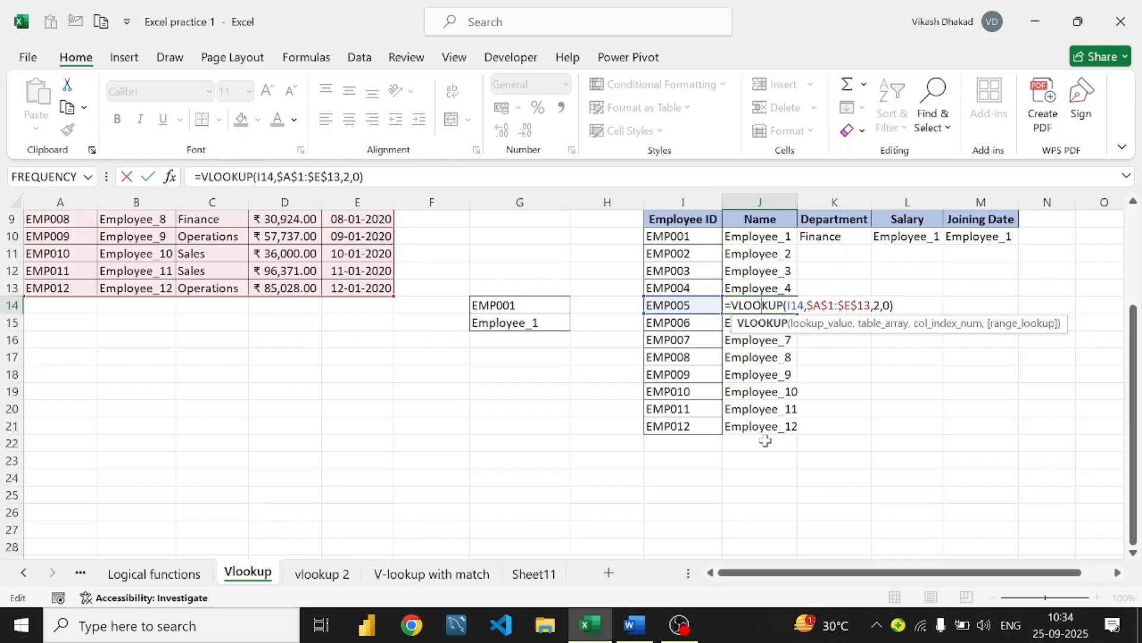
pyautogui.press('Return')
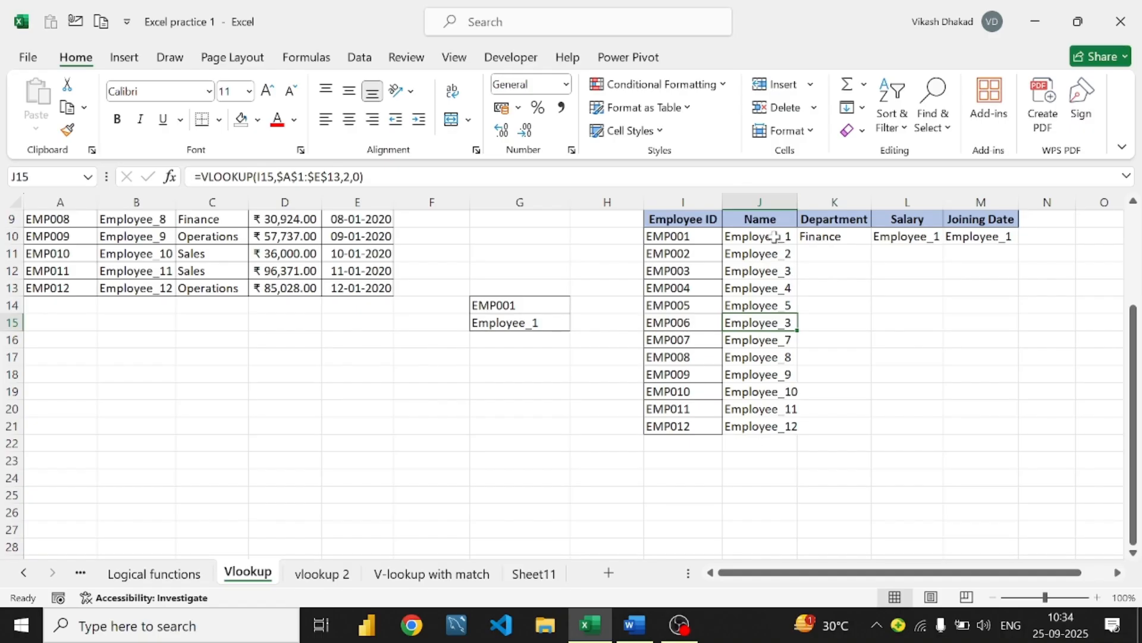
# Change J10's lookup value to the mixed reference $I10 and refill the Name column down to J21
pyautogui.moveTo(774, 237); pyautogui.dragTo(923, 234)
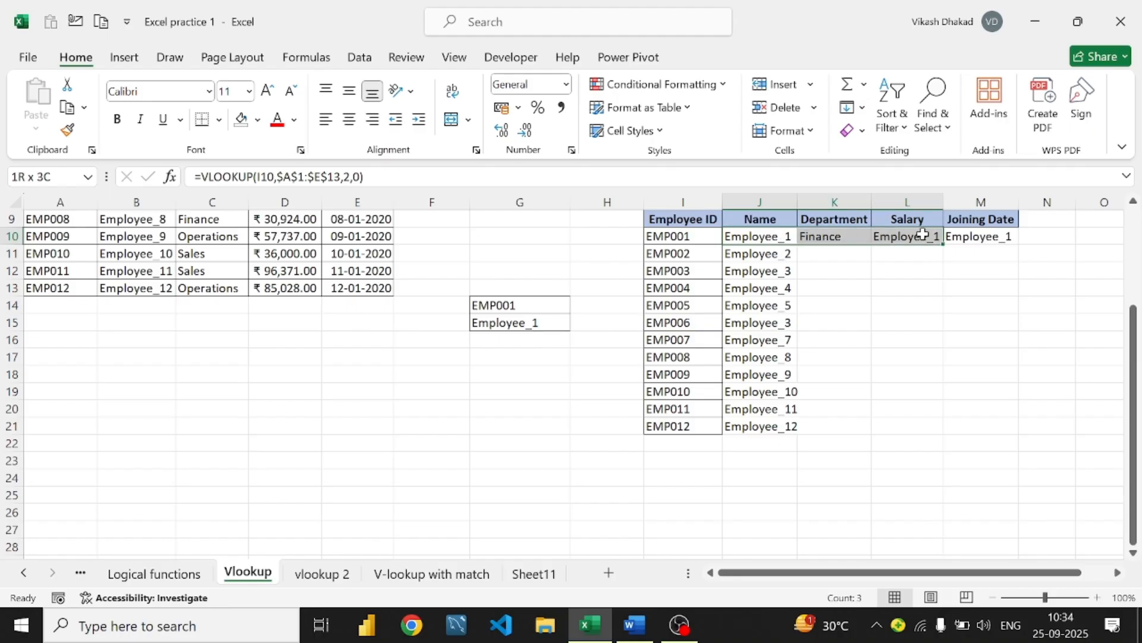
pyautogui.moveTo(923, 235); pyautogui.dragTo(962, 235)
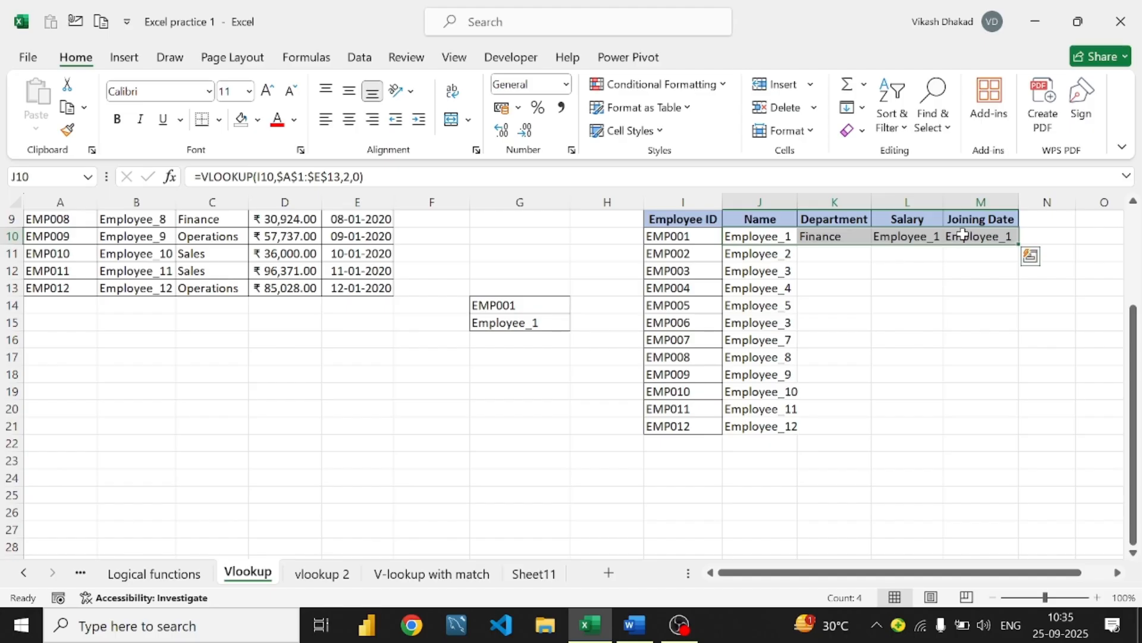
pyautogui.doubleClick(753, 236)
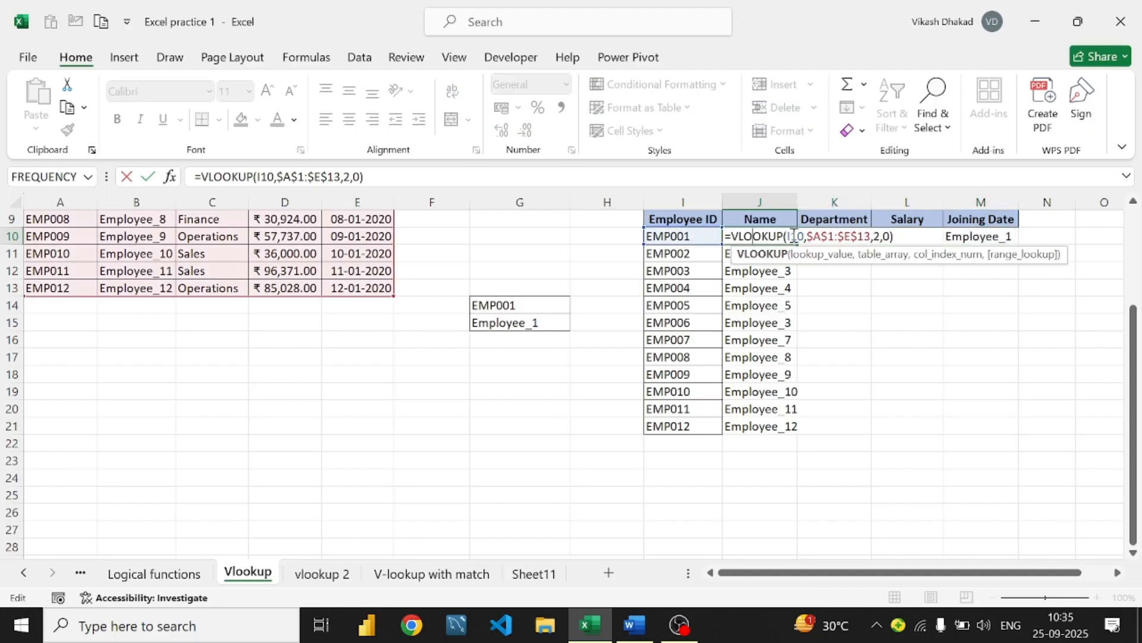
pyautogui.click(789, 237)
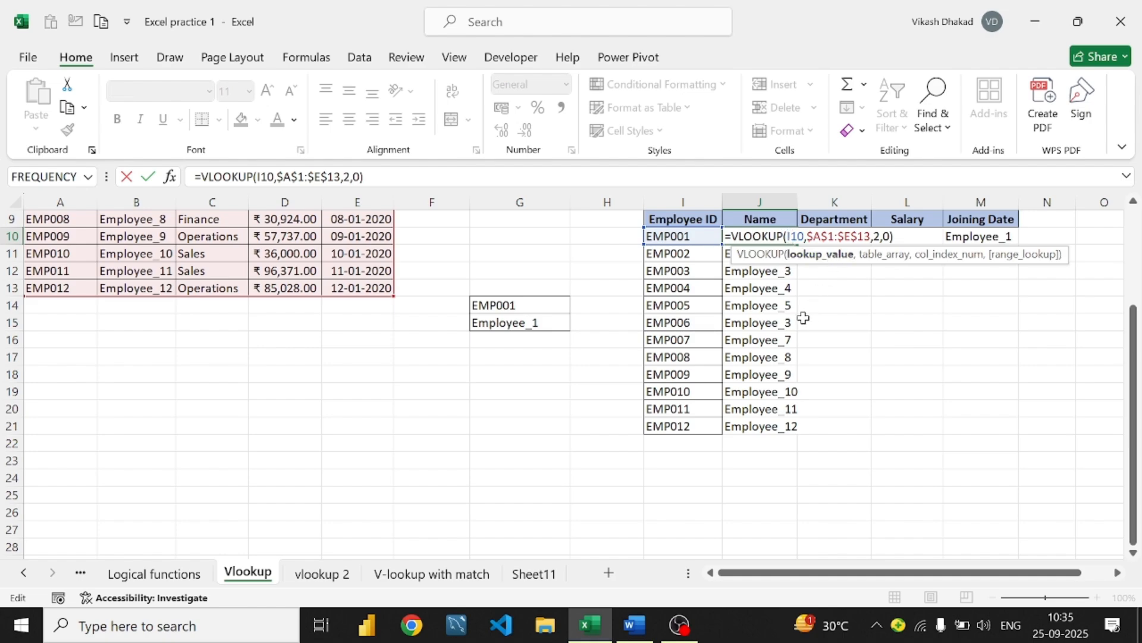
pyautogui.write('$')
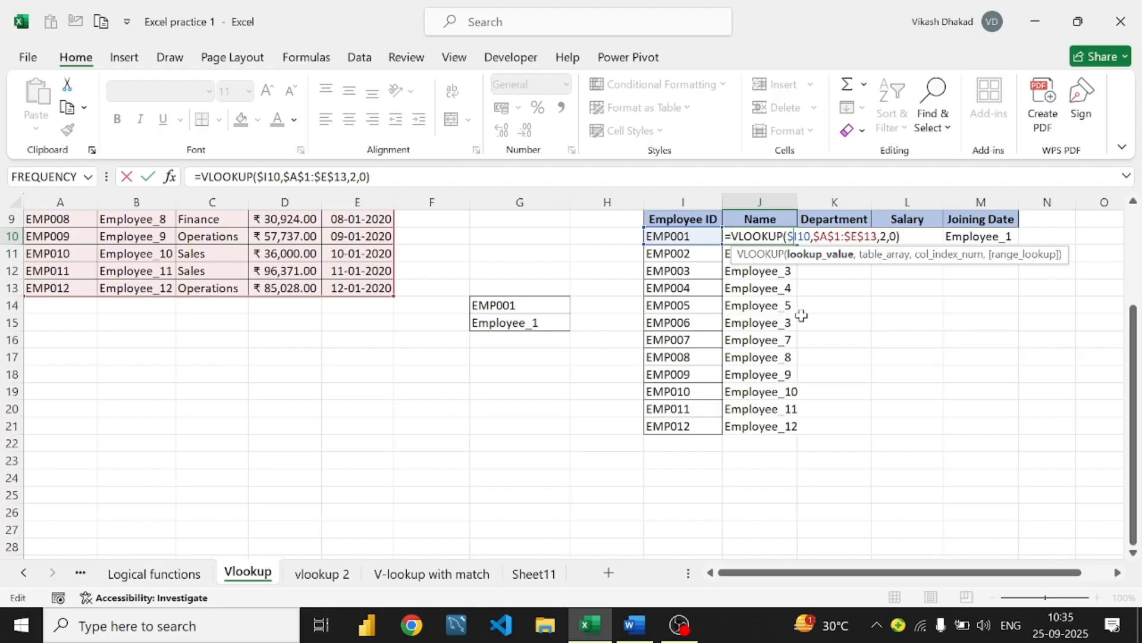
pyautogui.press('Return')
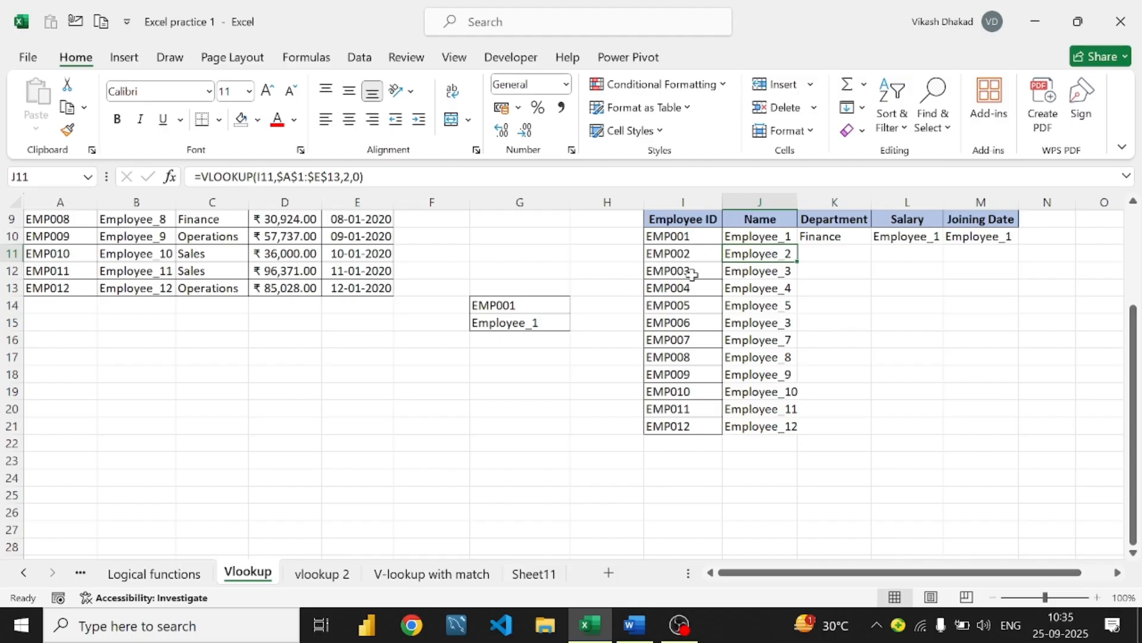
pyautogui.click(748, 233)
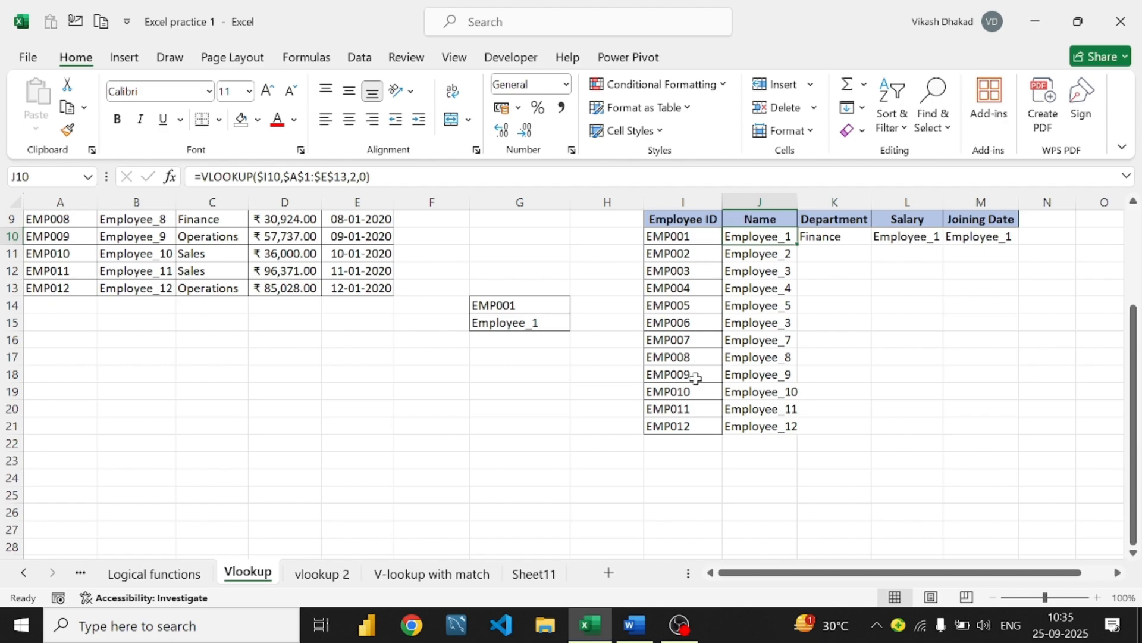
pyautogui.doubleClick(797, 244)
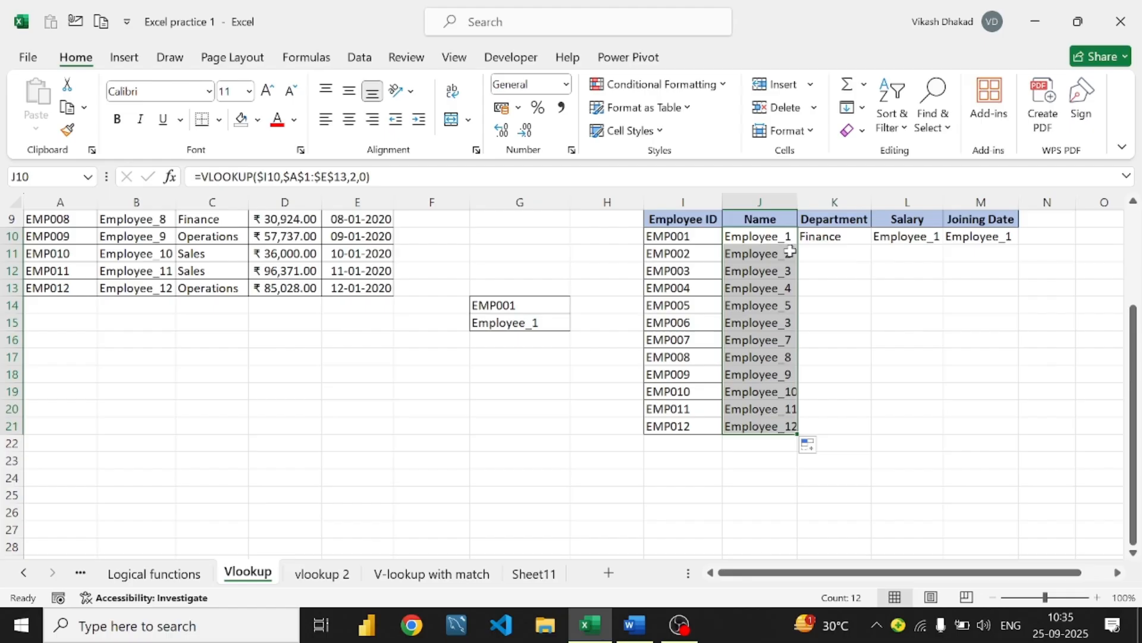
pyautogui.hotkey('ctrl', 'Down')
# Examine how the $I lookup reference behaves row by row in the Name formulas below J10
pyautogui.click(760, 253)
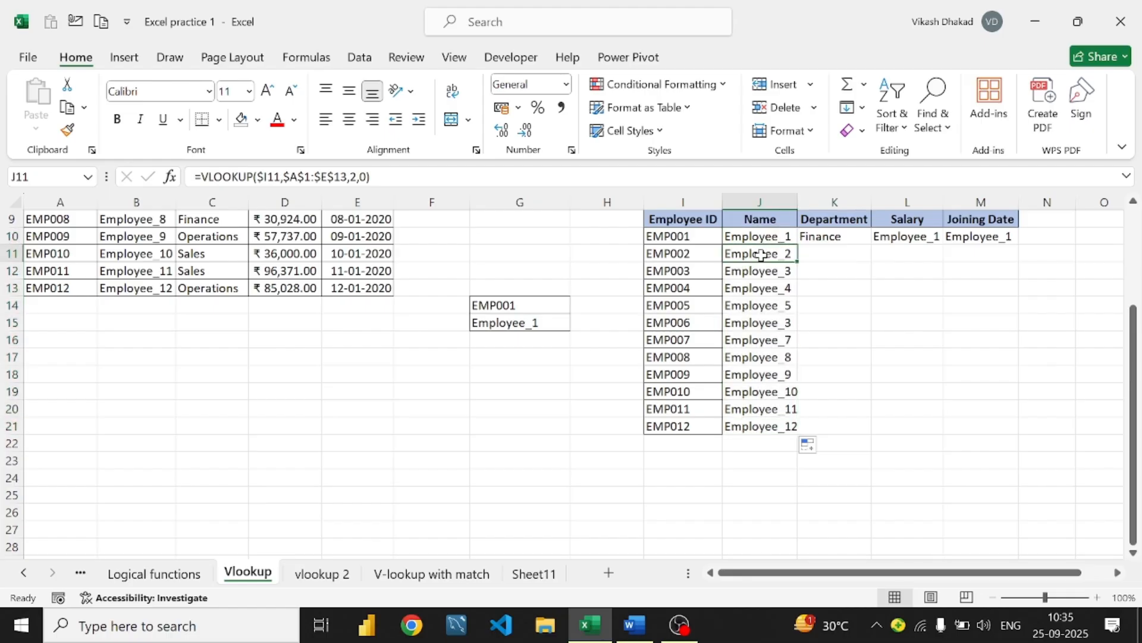
pyautogui.doubleClick(763, 253)
pyautogui.click(776, 303)
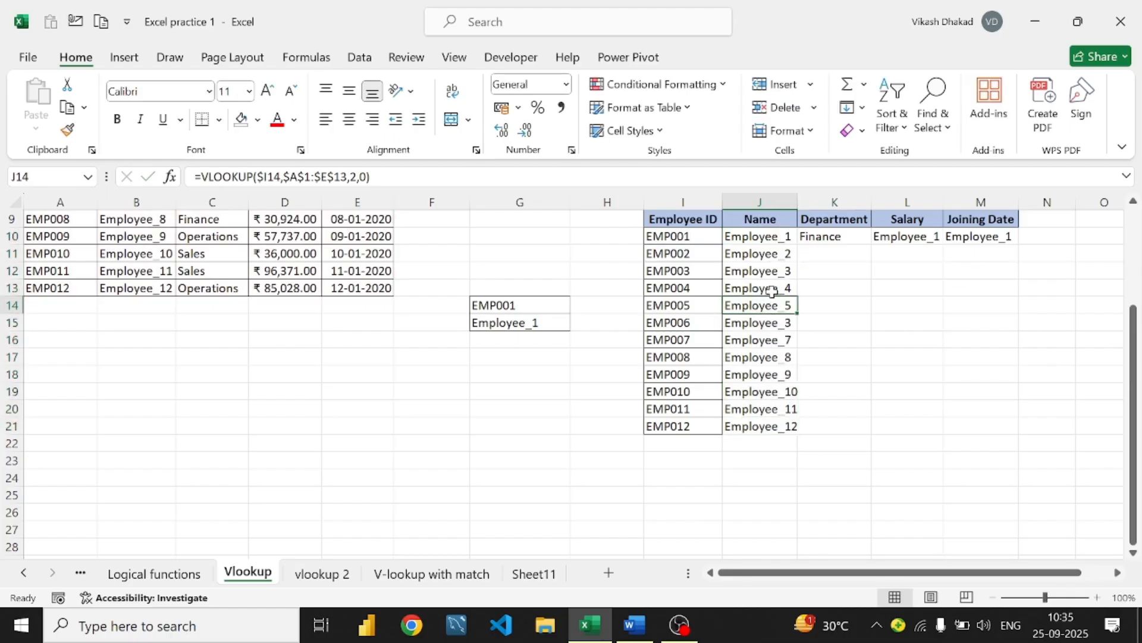
pyautogui.click(773, 271)
pyautogui.doubleClick(773, 271)
pyautogui.click(765, 310)
# Fill J10's mixed-reference formula across to M10 and set the column index in K10 to 3 for Department
pyautogui.click(771, 244)
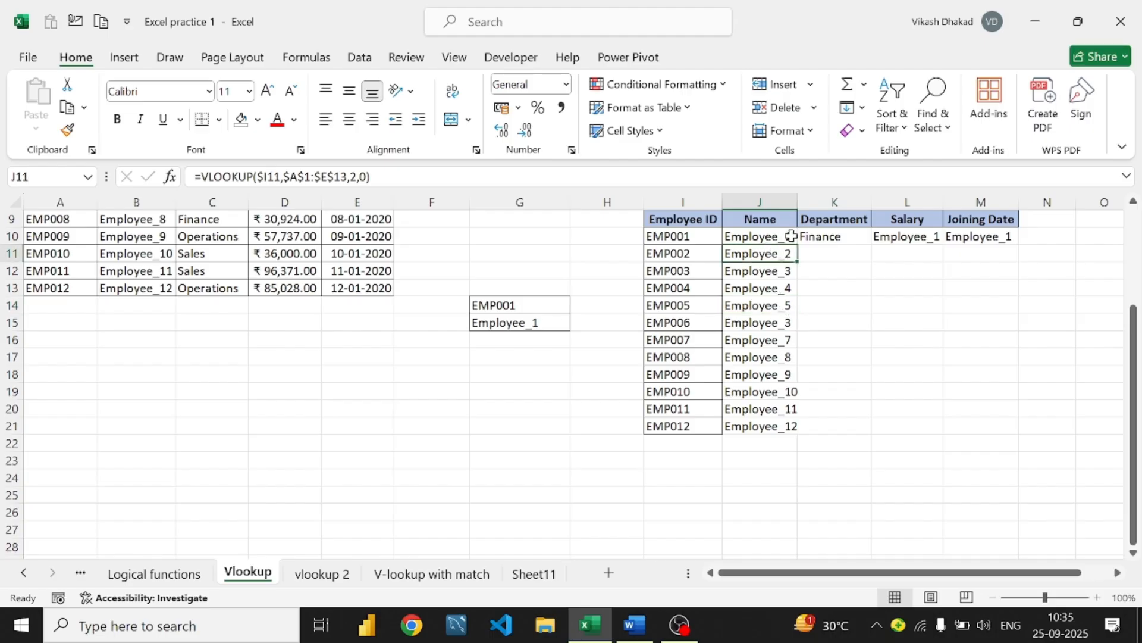
pyautogui.moveTo(796, 244); pyautogui.dragTo(1034, 240)
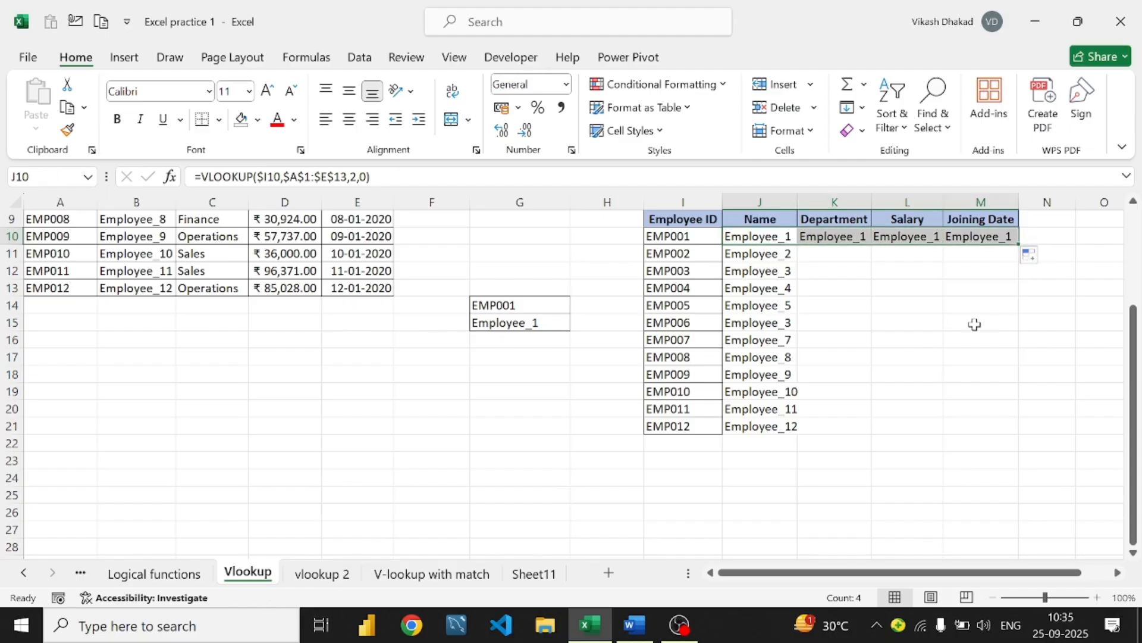
pyautogui.doubleClick(860, 236)
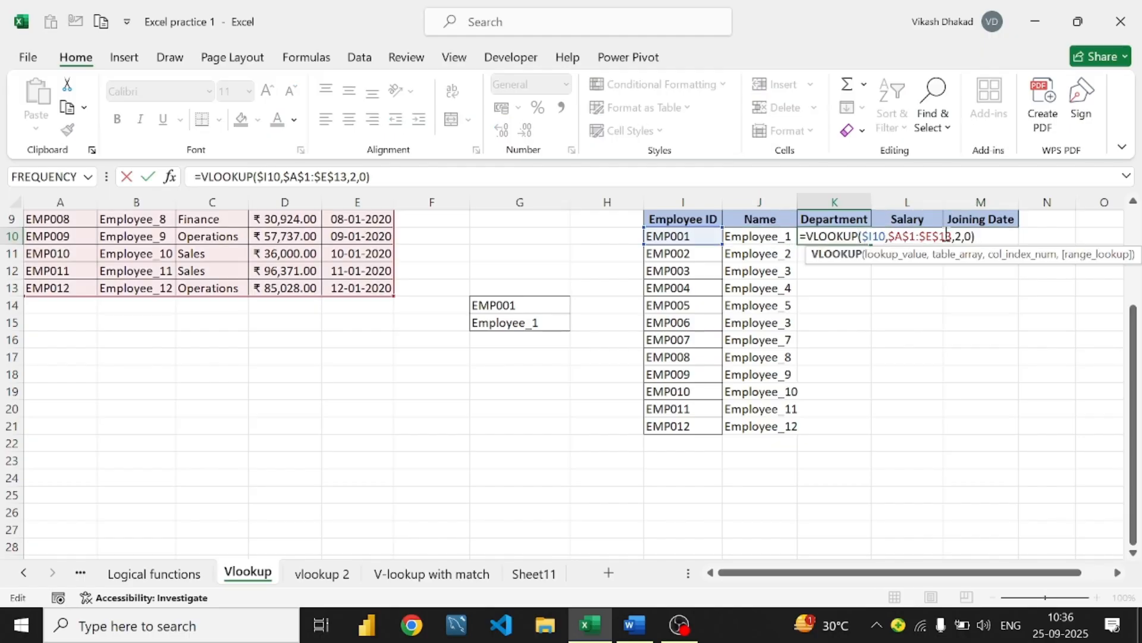
pyautogui.click(960, 238)
pyautogui.press('BackSpace')
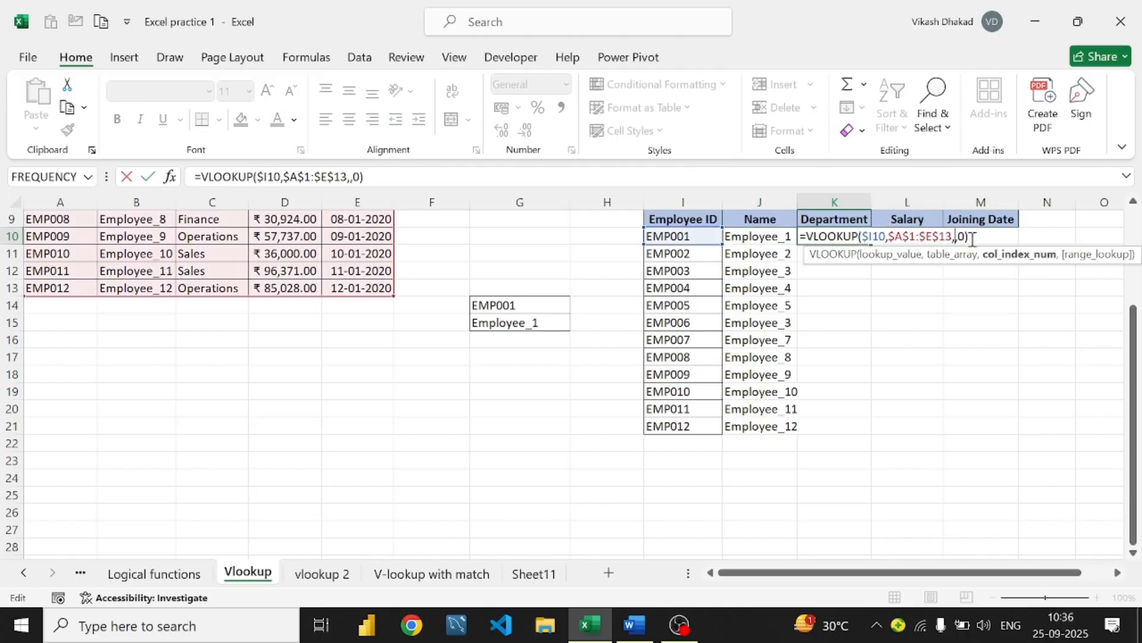
pyautogui.write('3')
pyautogui.press('Return')
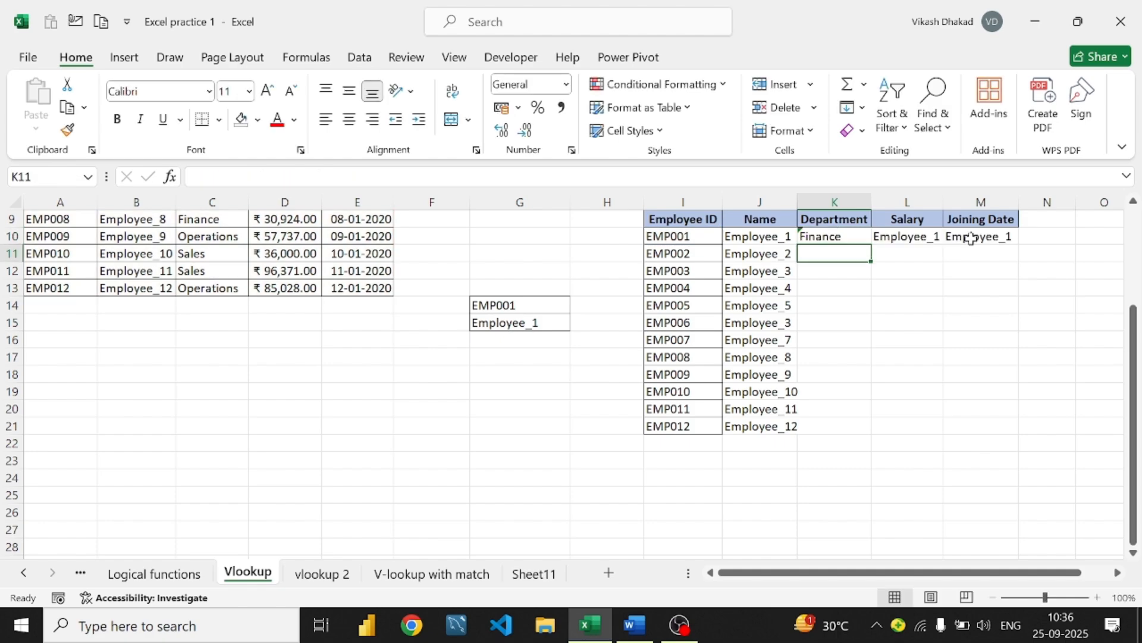
# Compare the lookup references in the row 10 formulas under Name, Department, Salary and Joining Date with the ID in I10
pyautogui.click(835, 237)
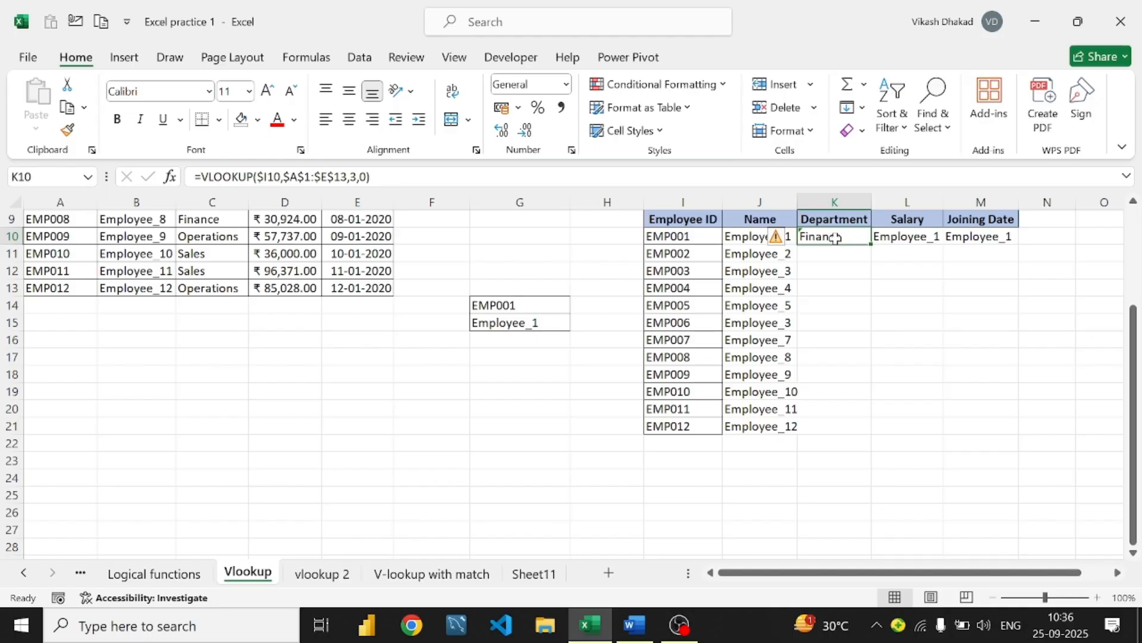
pyautogui.click(759, 243)
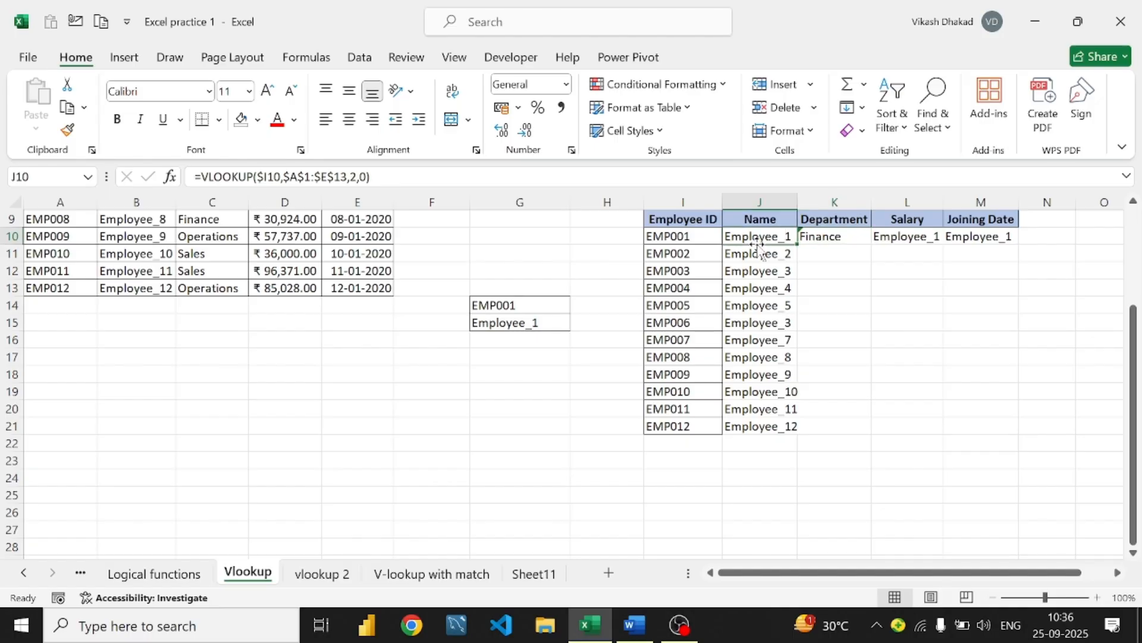
pyautogui.doubleClick(818, 236)
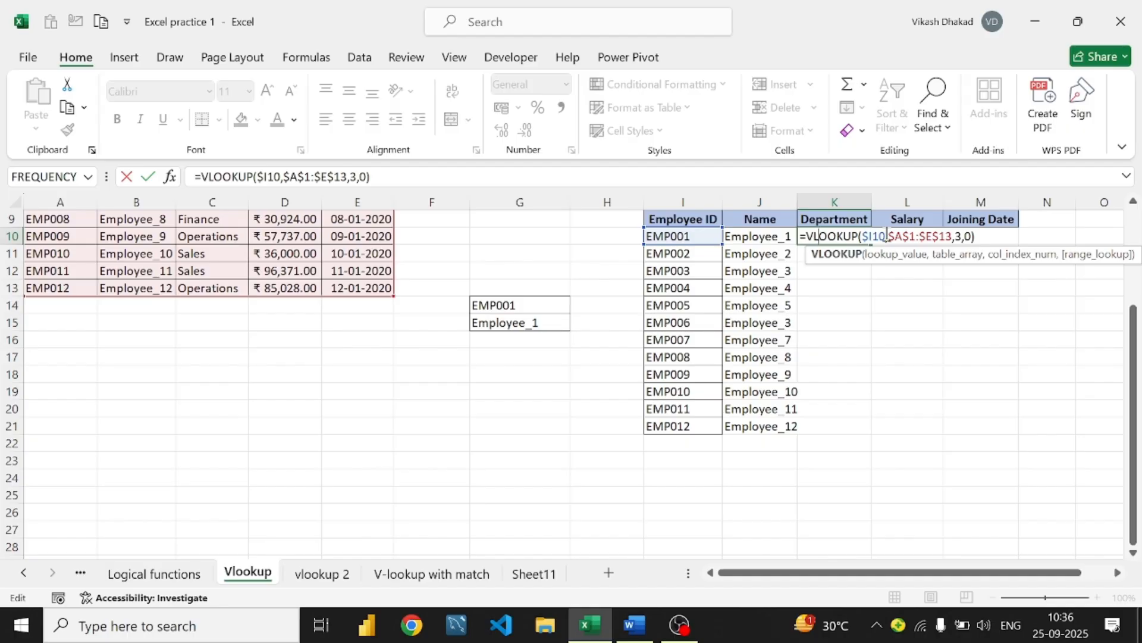
pyautogui.press('Return')
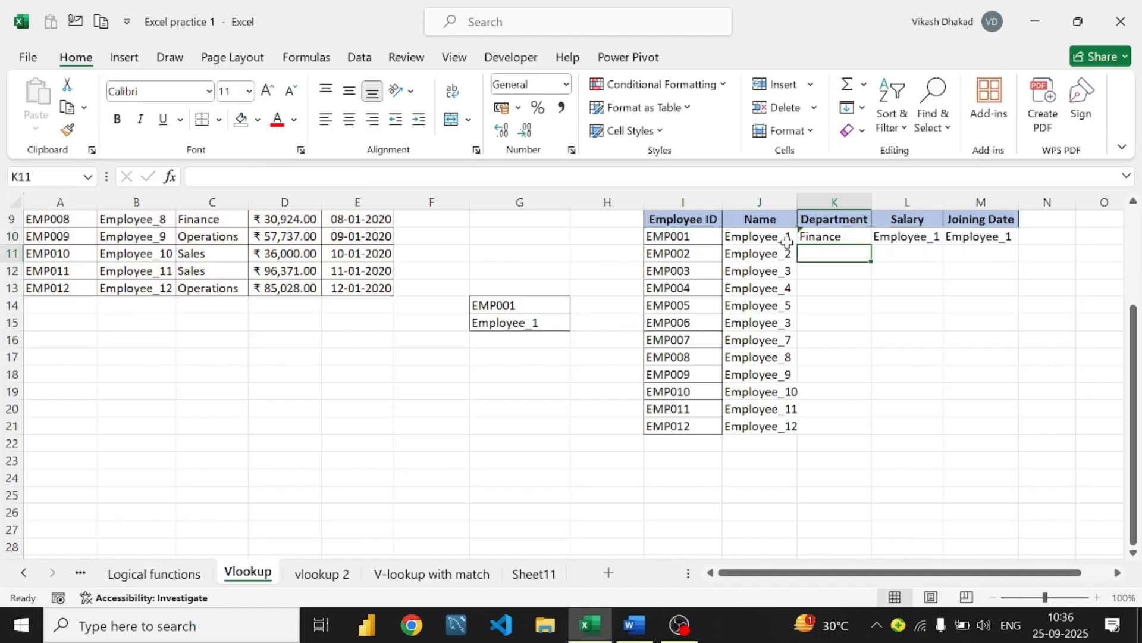
pyautogui.doubleClick(897, 238)
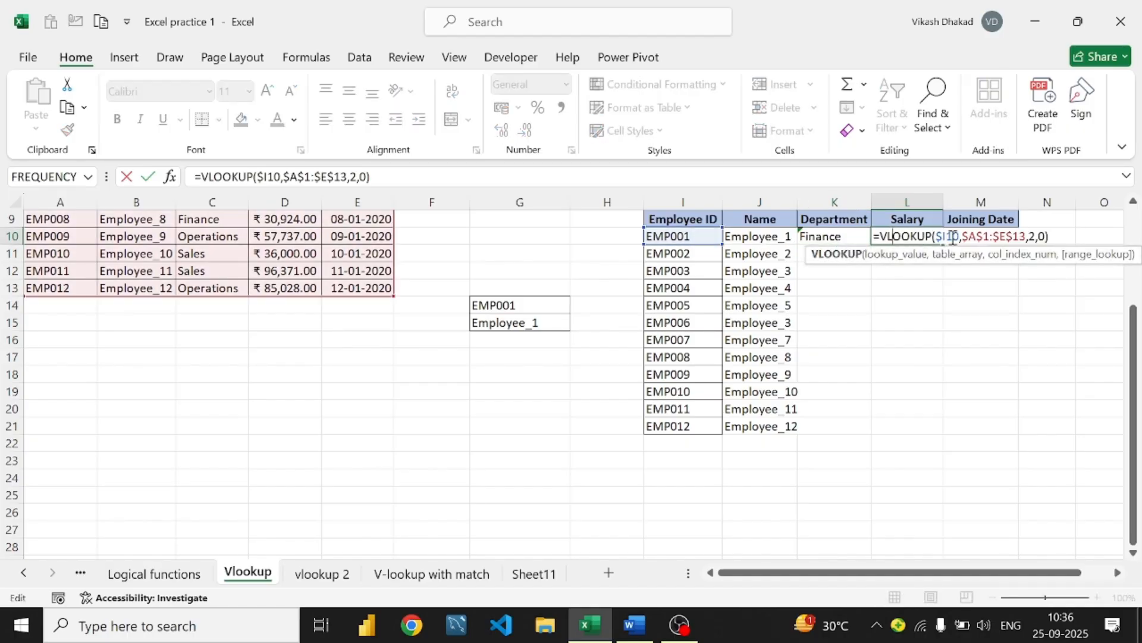
pyautogui.click(842, 306)
pyautogui.click(990, 246)
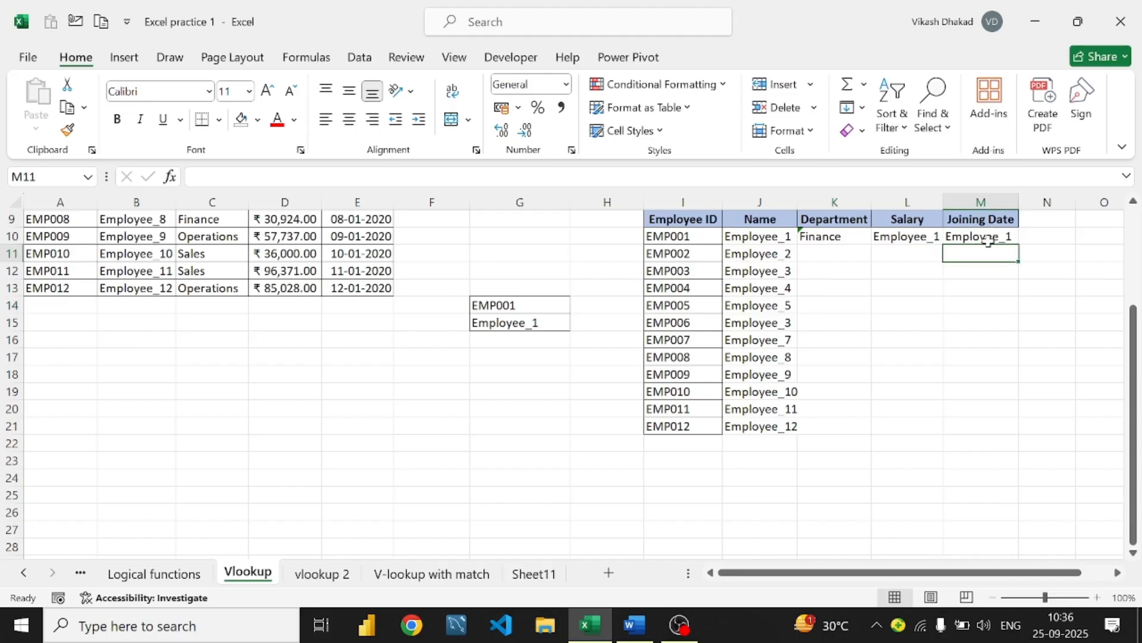
pyautogui.click(984, 237)
pyautogui.doubleClick(988, 236)
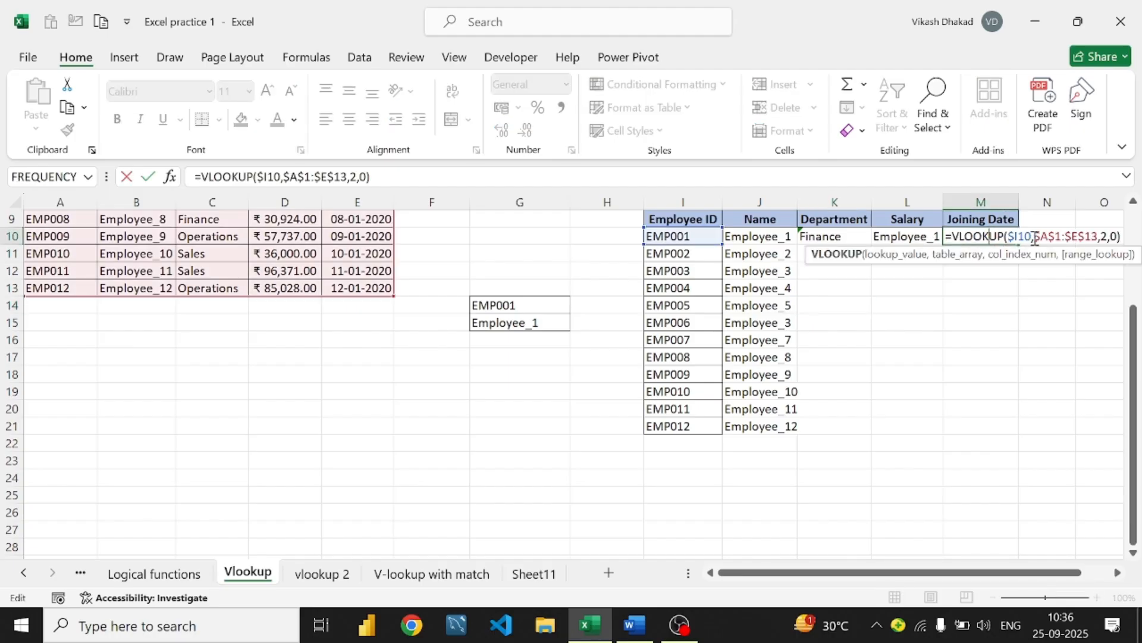
pyautogui.click(903, 292)
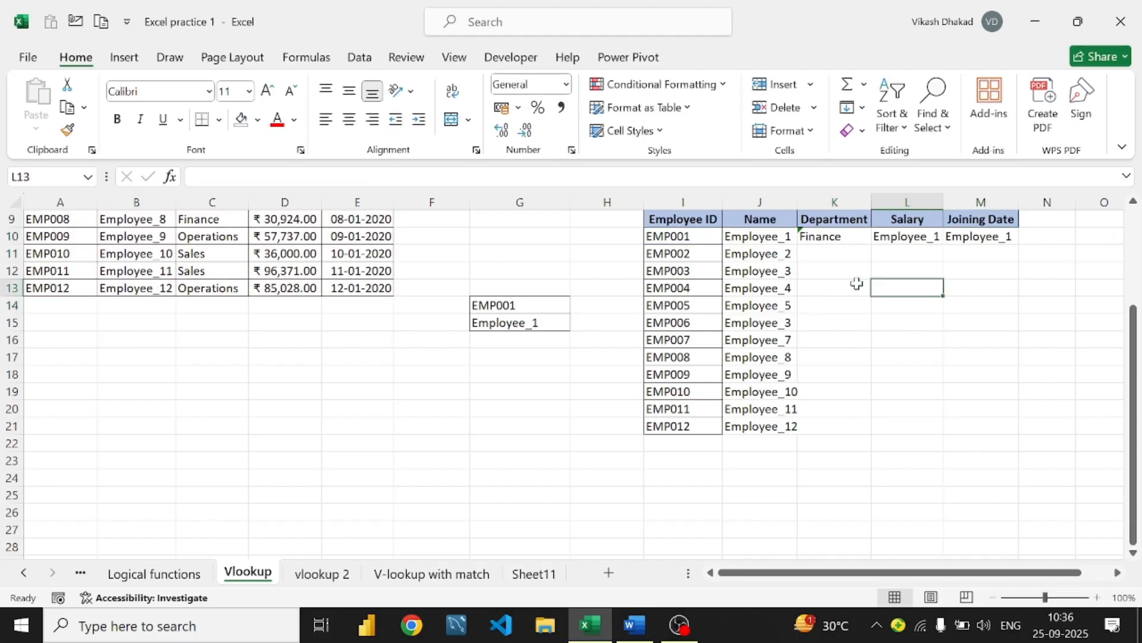
pyautogui.click(812, 241)
pyautogui.click(684, 237)
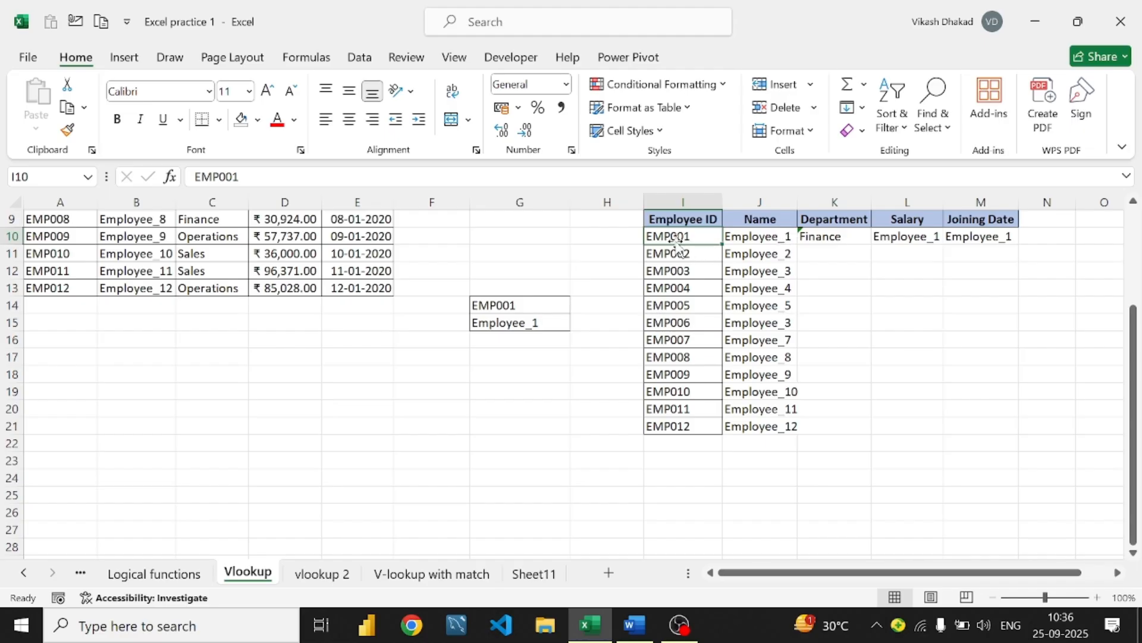
# Draw pink pen arrows down the Employee ID list from EMP001 to EMP012 and handwrite reference notes beside the first rows
pyautogui.click(170, 57)
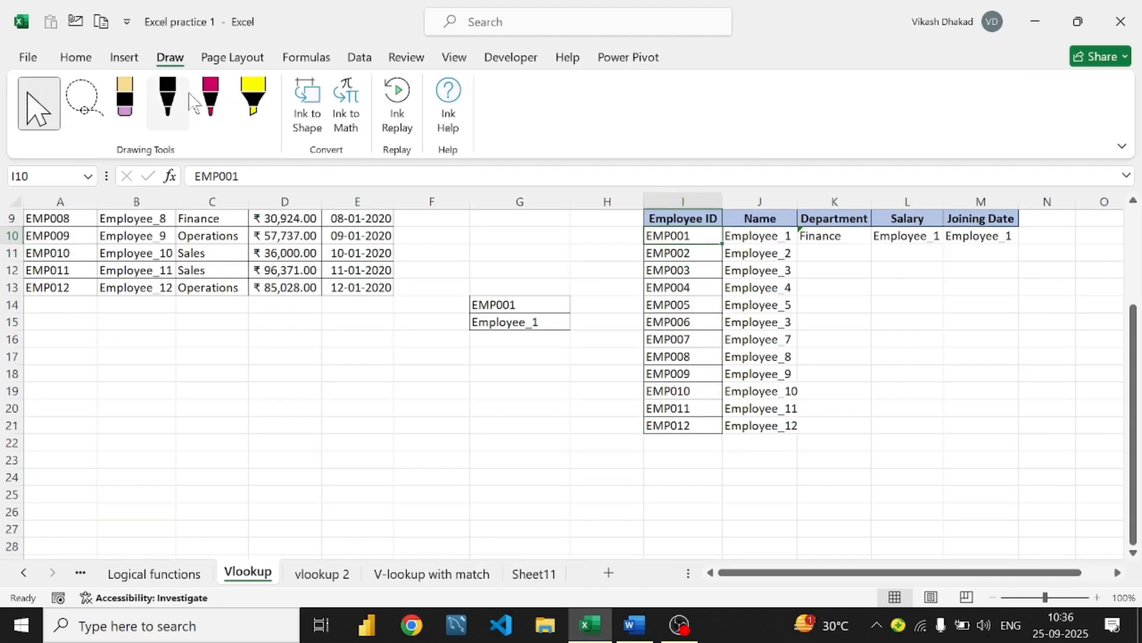
pyautogui.click(209, 100)
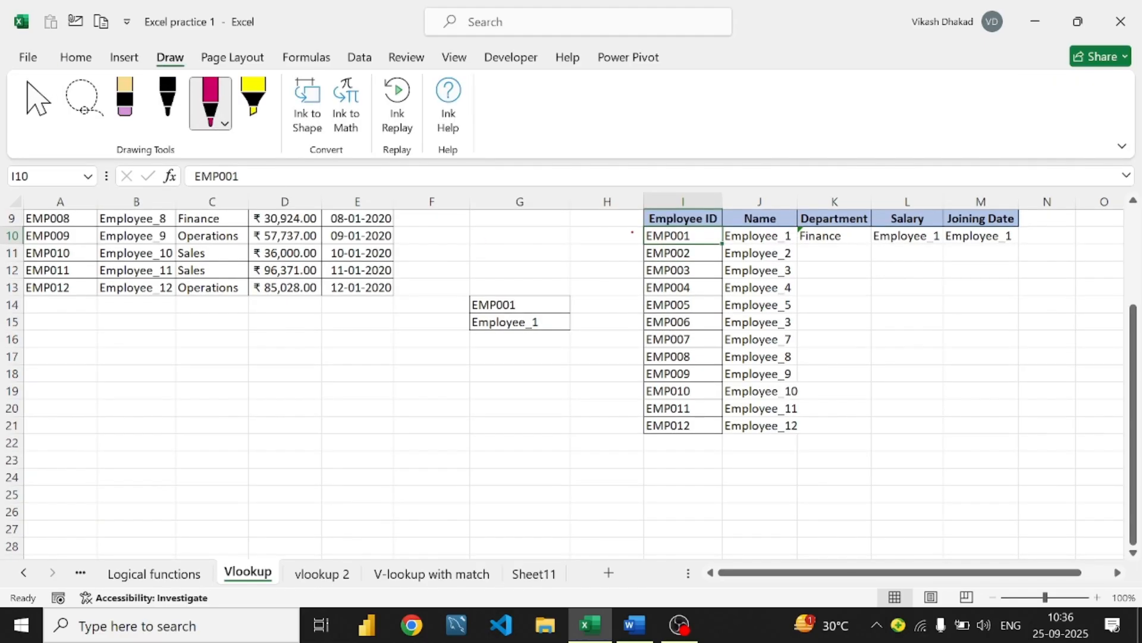
pyautogui.moveTo(633, 233)
pyautogui.mouseDown()
pyautogui.moveTo(634, 448)
pyautogui.moveTo(642, 417)
pyautogui.mouseUp()
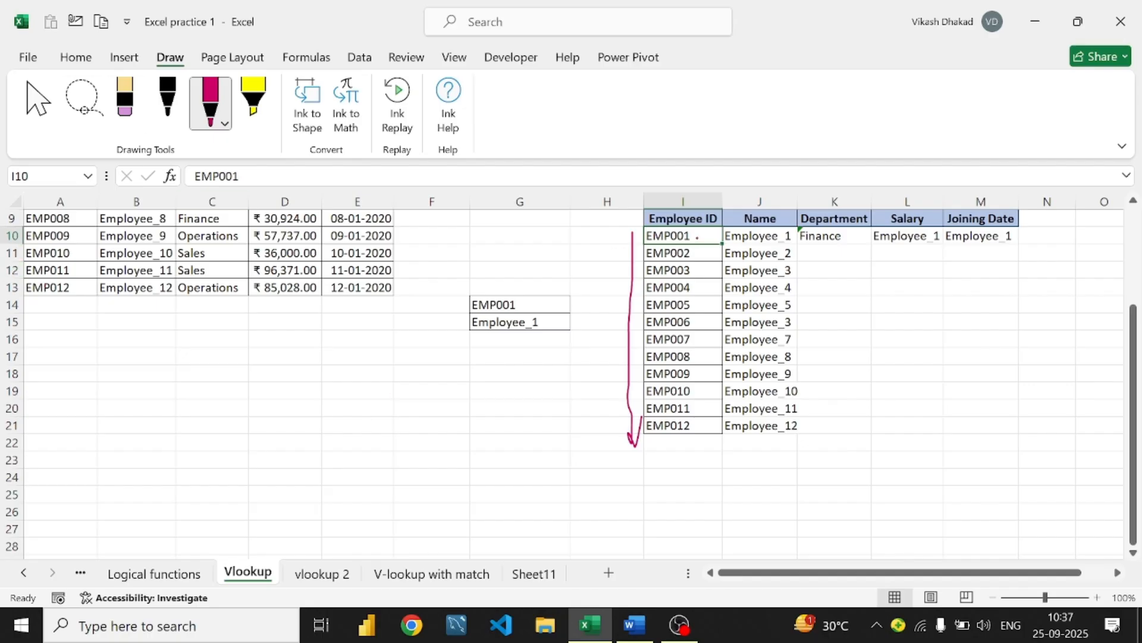
pyautogui.moveTo(698, 236)
pyautogui.mouseDown()
pyautogui.moveTo(706, 450)
pyautogui.moveTo(700, 439)
pyautogui.moveTo(725, 437)
pyautogui.mouseUp()
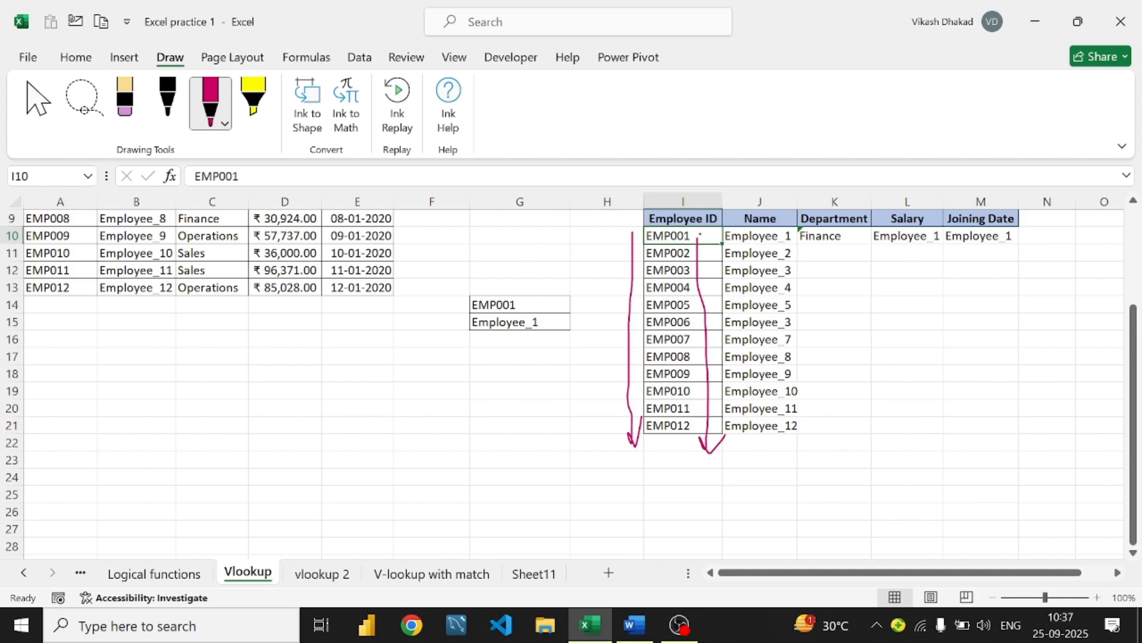
pyautogui.moveTo(701, 234)
pyautogui.mouseDown()
pyautogui.moveTo(599, 235)
pyautogui.moveTo(633, 229)
pyautogui.moveTo(638, 256)
pyautogui.moveTo(587, 281)
pyautogui.moveTo(599, 275)
pyautogui.moveTo(580, 250)
pyautogui.moveTo(633, 275)
pyautogui.mouseUp()
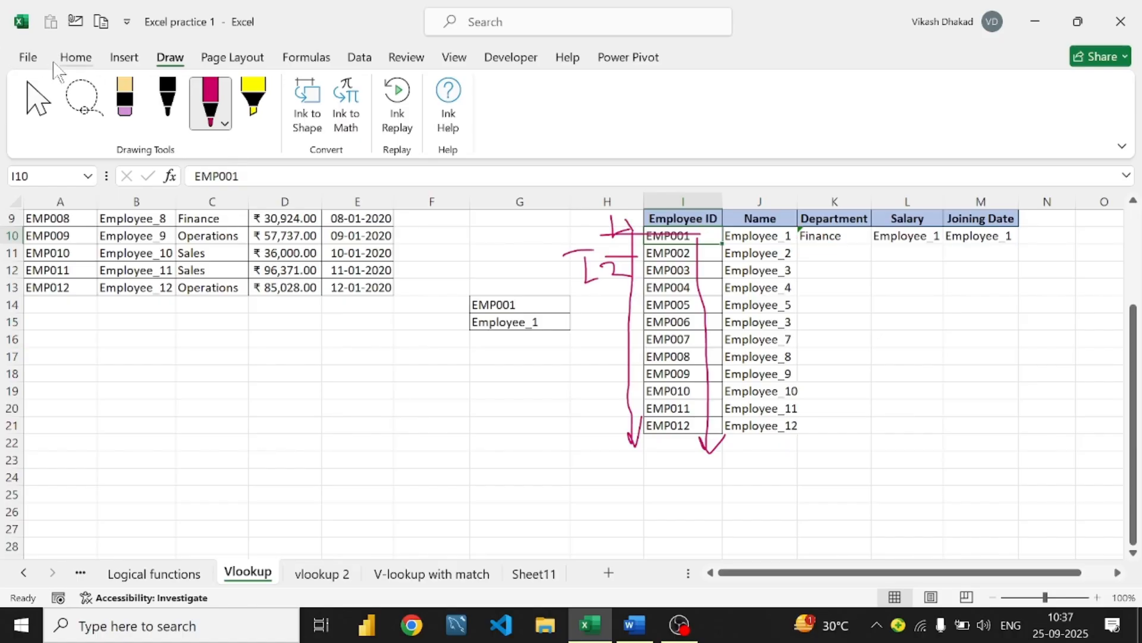
# Stop inking and delete all ink on the Vlookup sheet
pyautogui.click(33, 119)
pyautogui.click(407, 57)
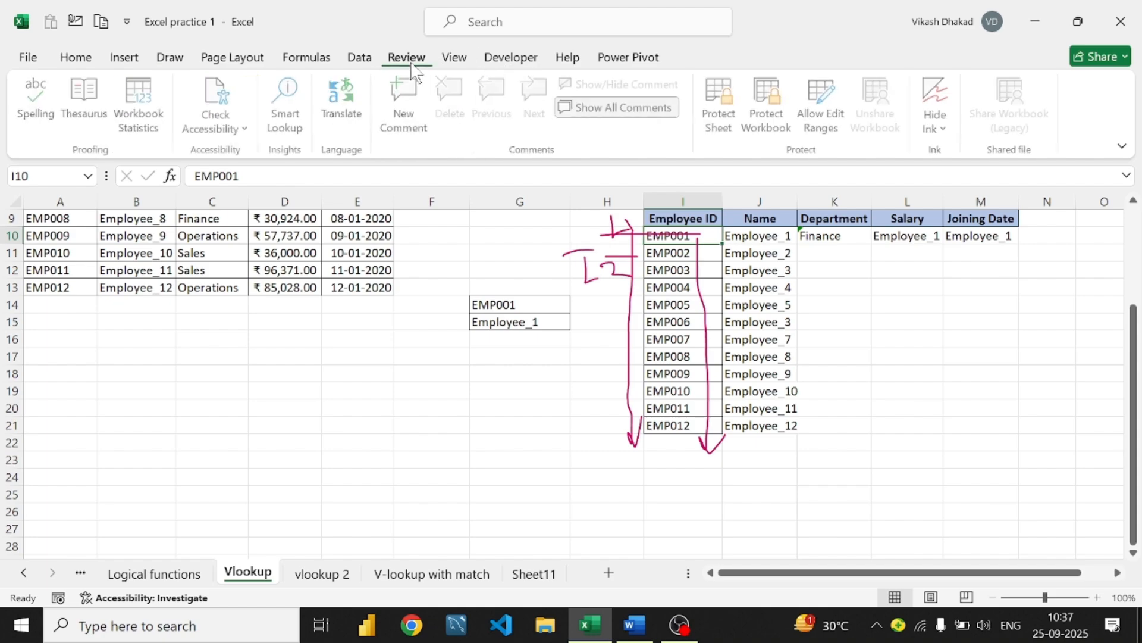
pyautogui.click(937, 116)
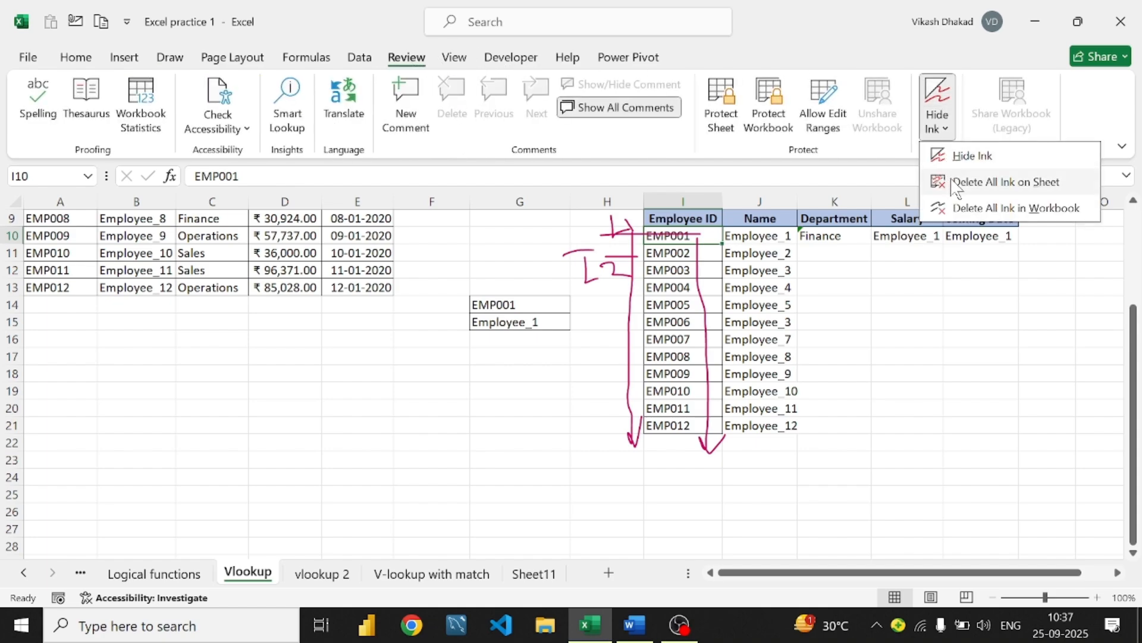
pyautogui.click(961, 178)
# Set the column index in L10's VLOOKUP formula to 4 for Salary
pyautogui.click(762, 290)
pyautogui.click(773, 236)
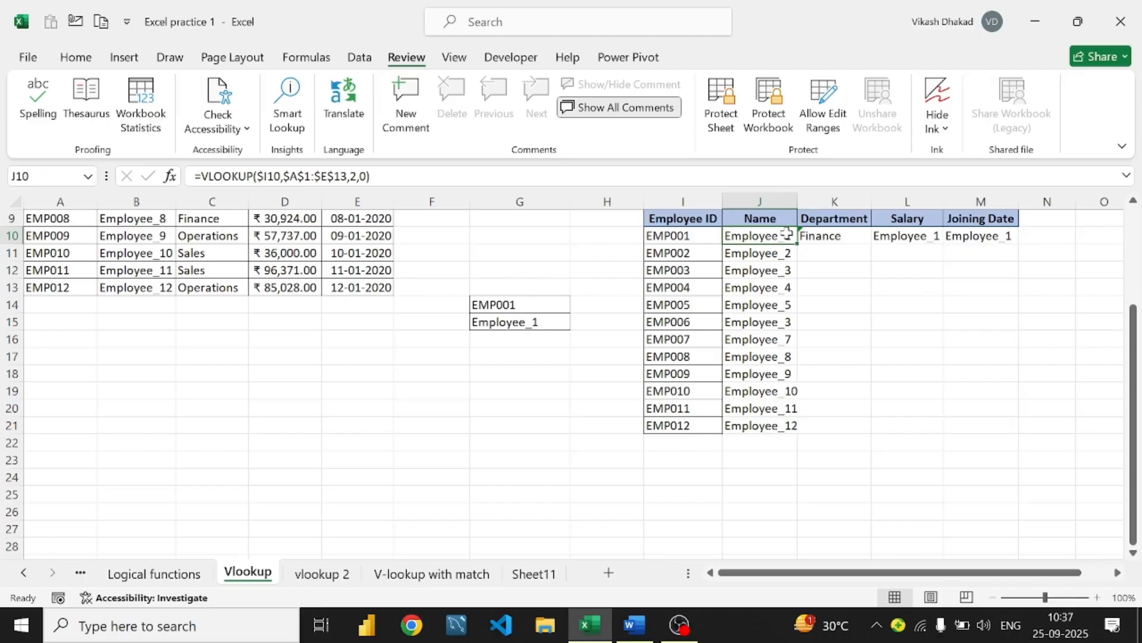
pyautogui.moveTo(788, 236); pyautogui.dragTo(870, 236)
pyautogui.doubleClick(909, 236)
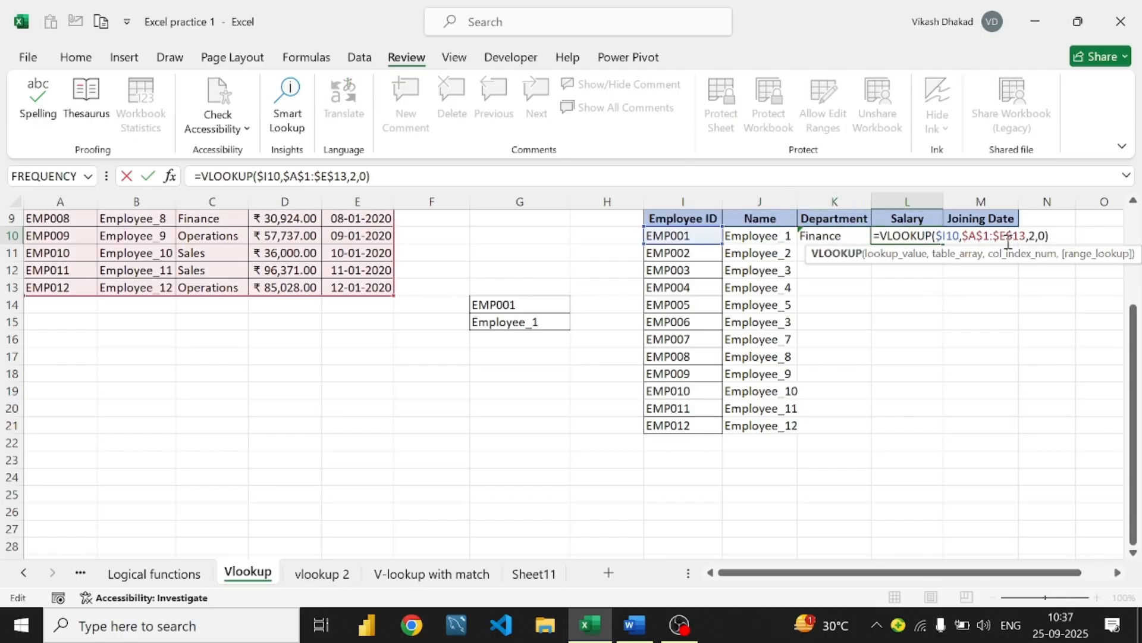
pyautogui.click(1034, 236)
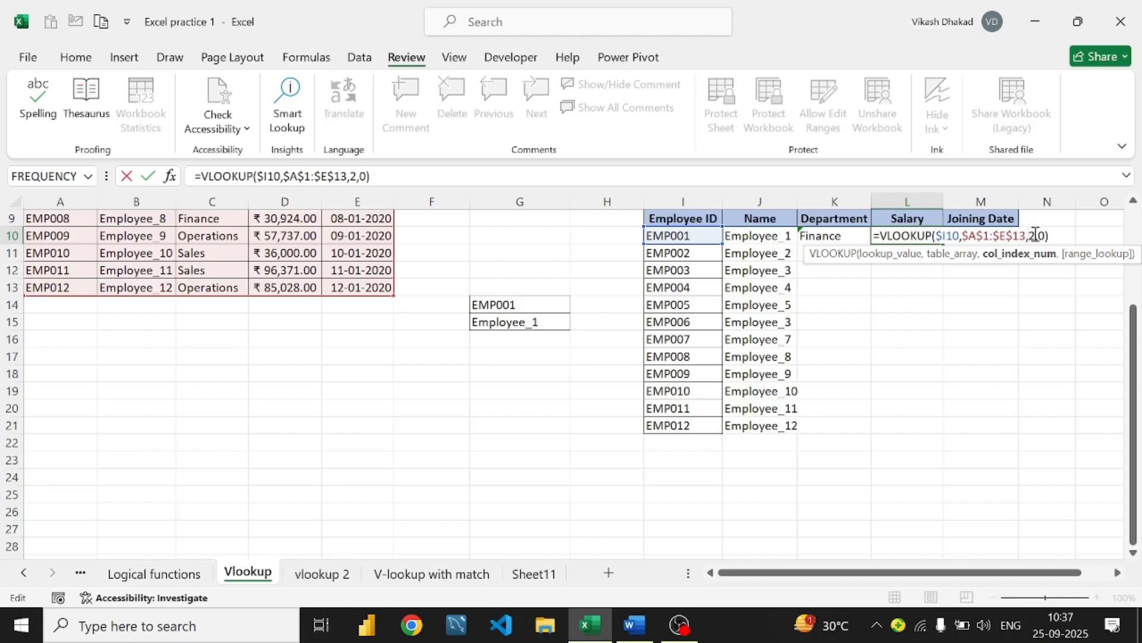
pyautogui.press('BackSpace')
pyautogui.write('4')
pyautogui.press('Return')
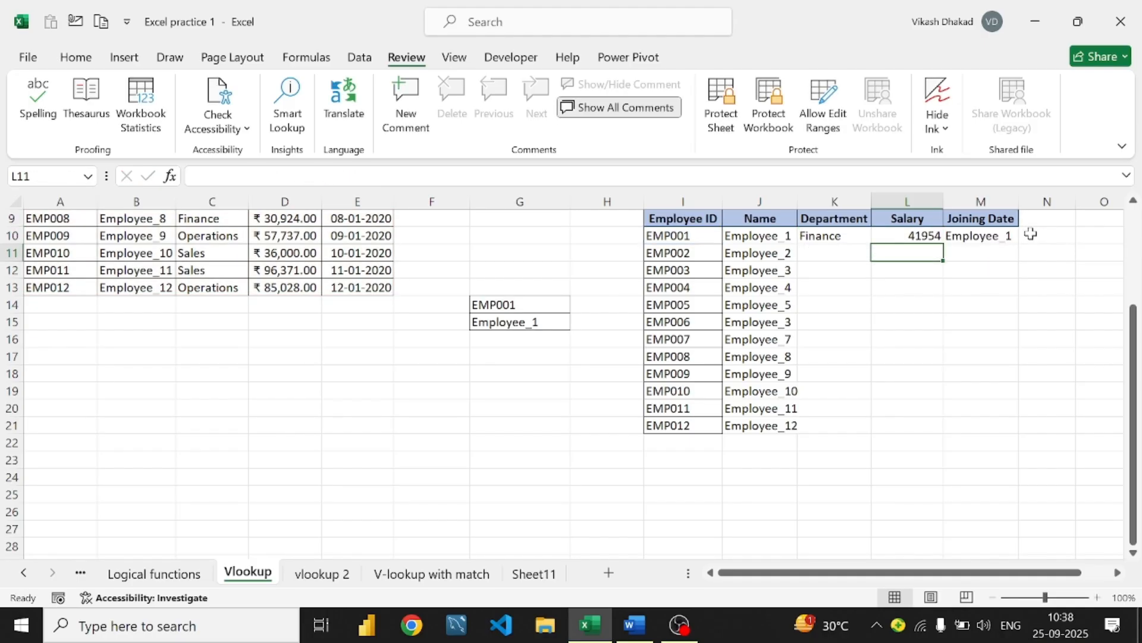
# Set the column index in M10's VLOOKUP formula to 5 for Joining Date
pyautogui.click(990, 233)
pyautogui.doubleClick(991, 233)
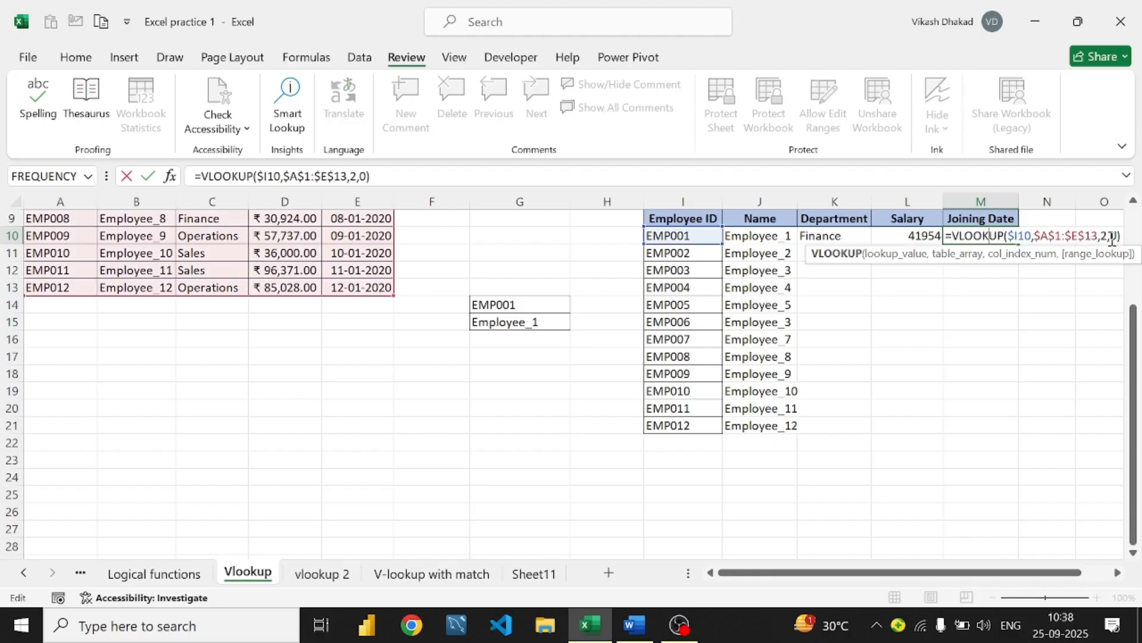
pyautogui.click(1102, 235)
pyautogui.press('BackSpace')
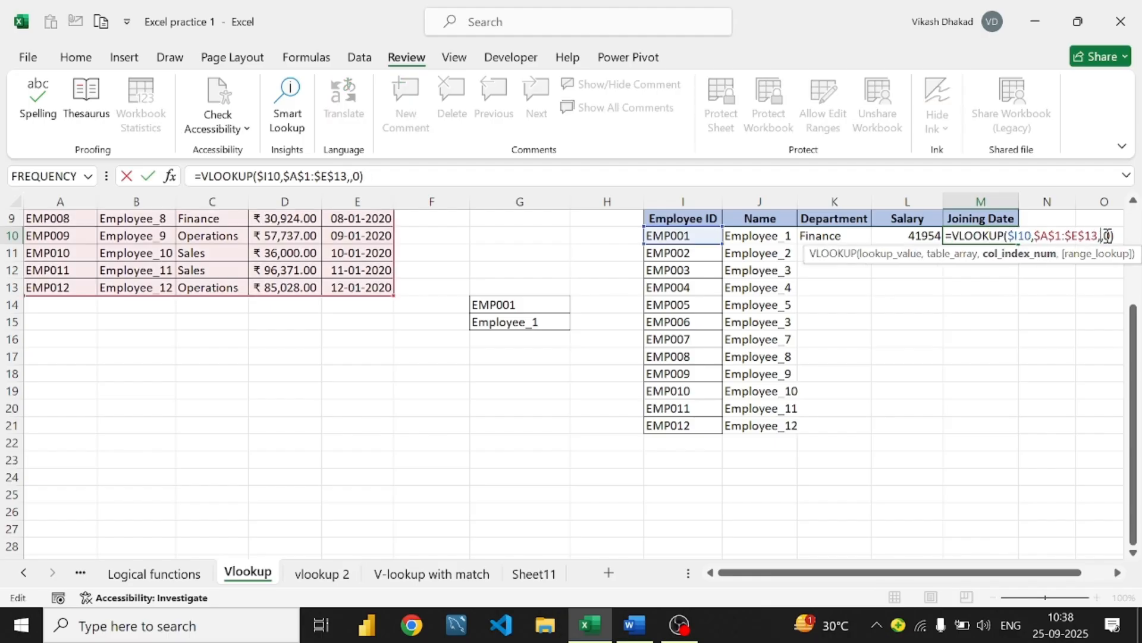
pyautogui.write('5')
pyautogui.press('Return')
# Format the Joining Date result in M10 as Short Date
pyautogui.click(981, 238)
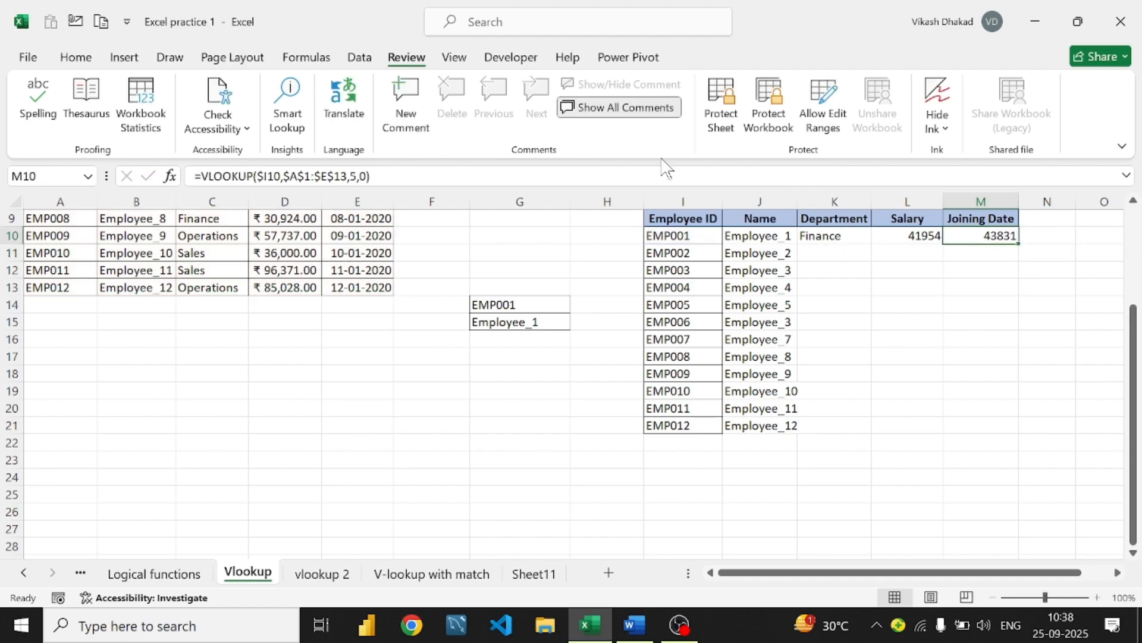
pyautogui.click(76, 57)
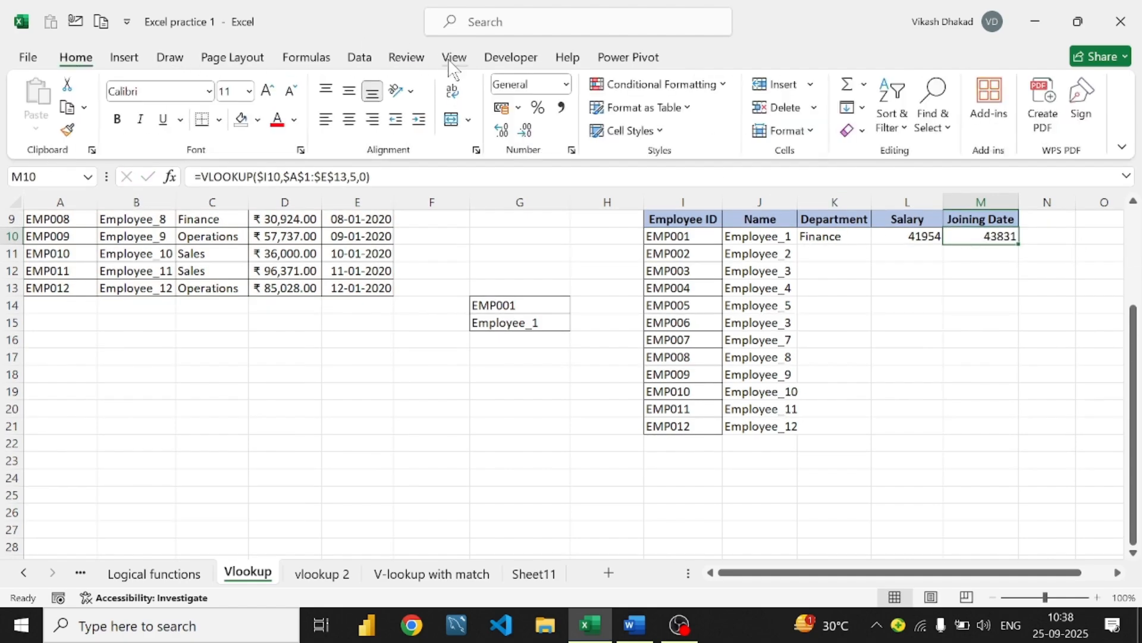
pyautogui.click(565, 85)
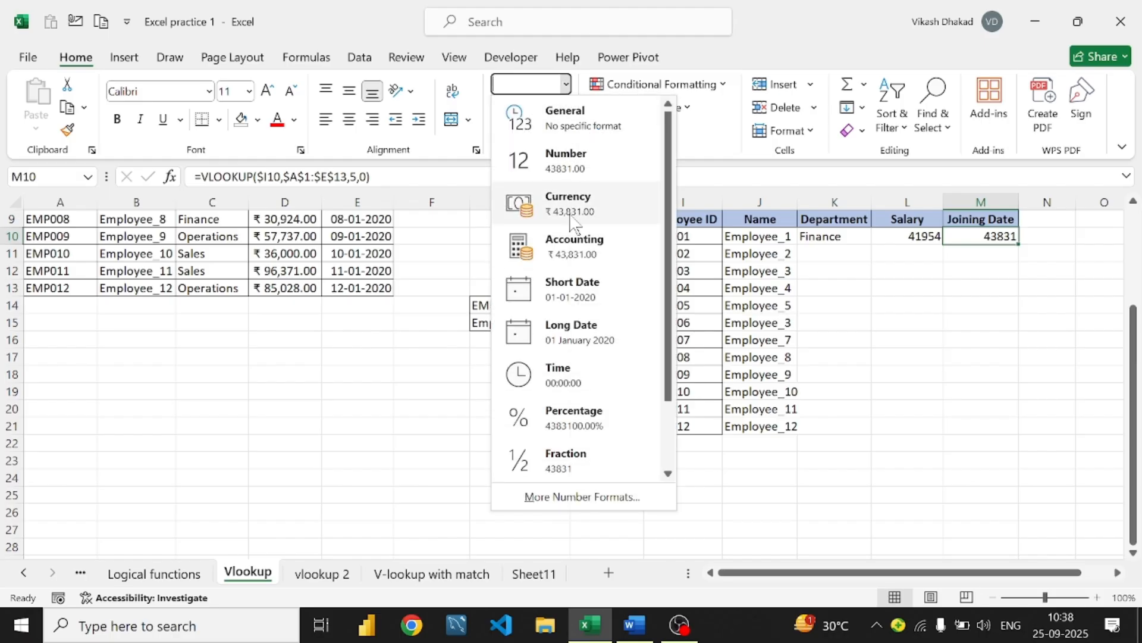
pyautogui.click(576, 292)
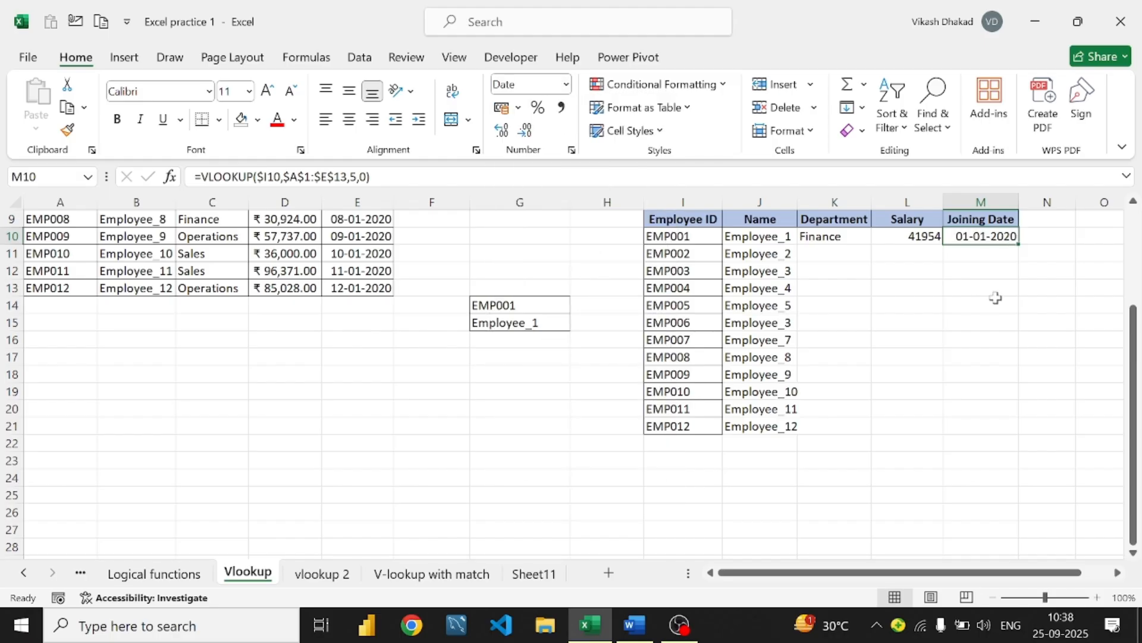
# Fill the row 10 formulas in J10:M10 down through row 21 for all employee IDs
pyautogui.click(760, 239)
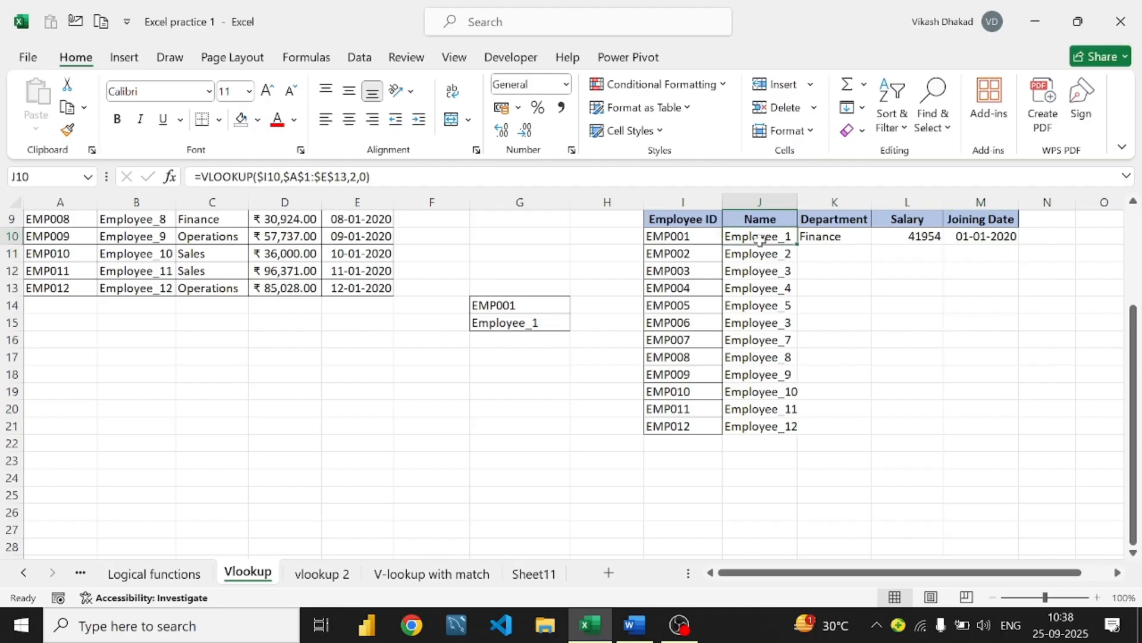
pyautogui.moveTo(760, 240); pyautogui.dragTo(1012, 238)
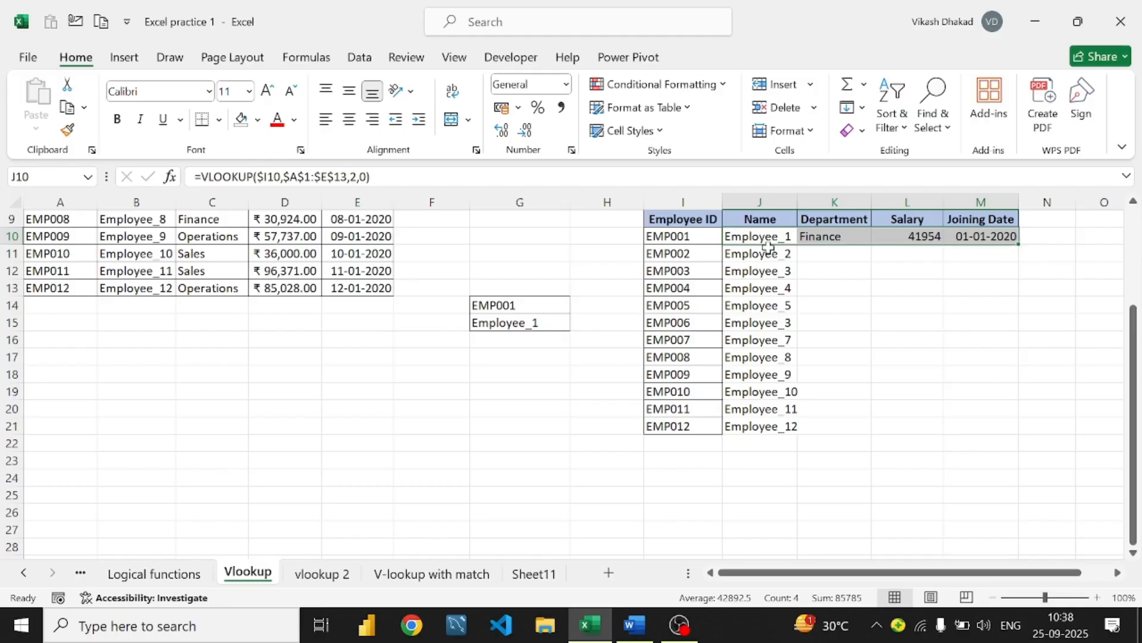
pyautogui.moveTo(770, 238); pyautogui.dragTo(981, 429)
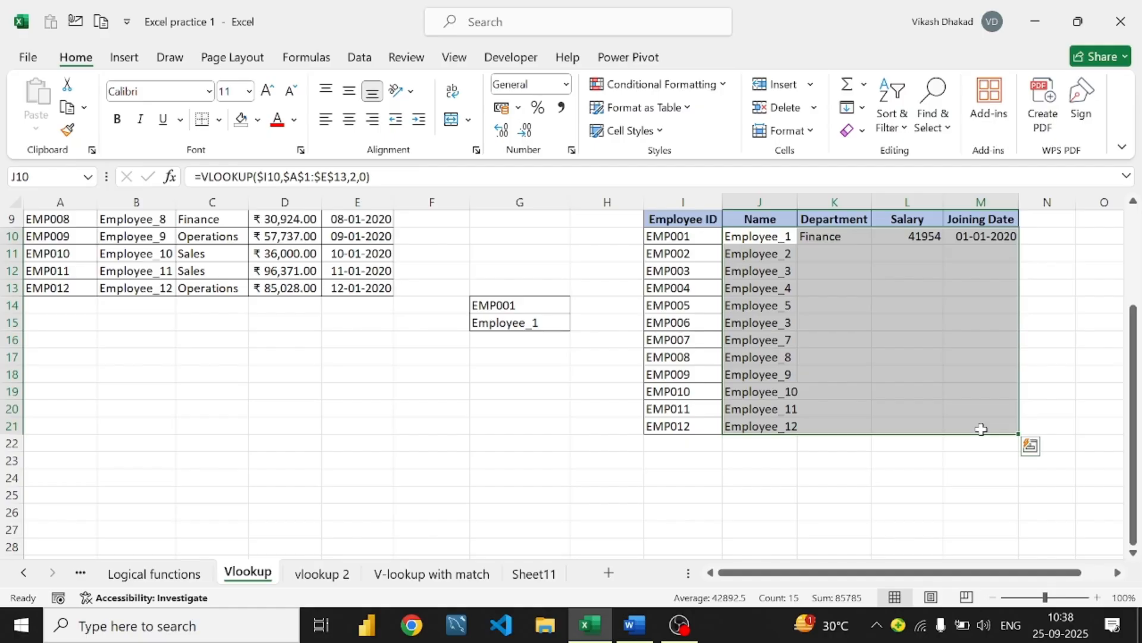
pyautogui.hotkey('ctrl', 'd')
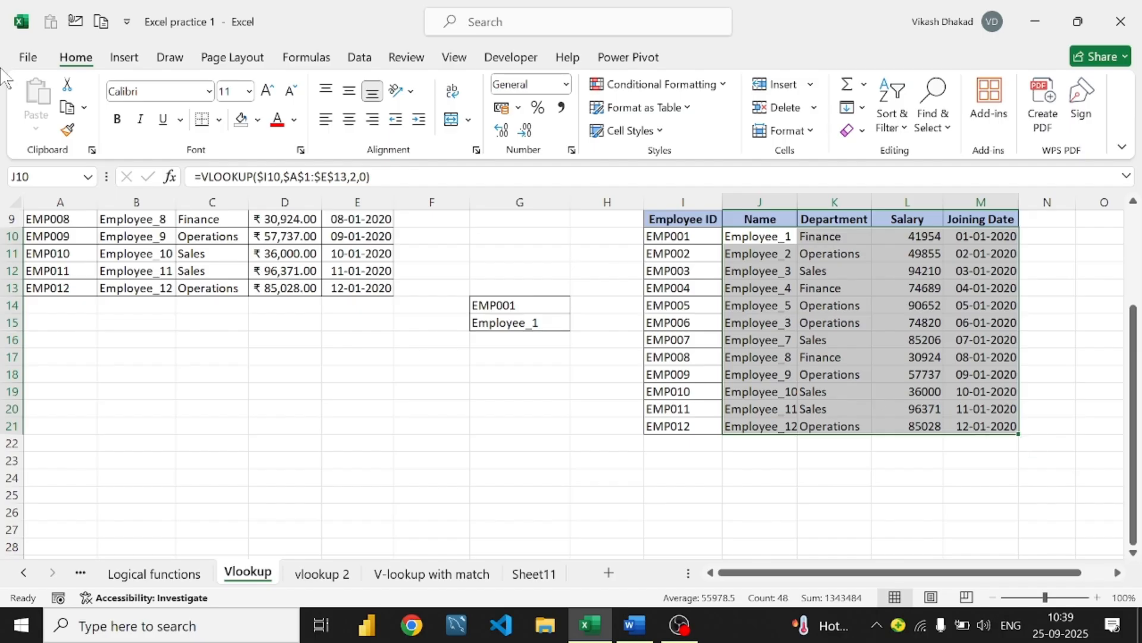
# Examine the order of the source table's headers in A1:E1, from Employee ID across to Joining Date
pyautogui.scroll(3, 739, 277)
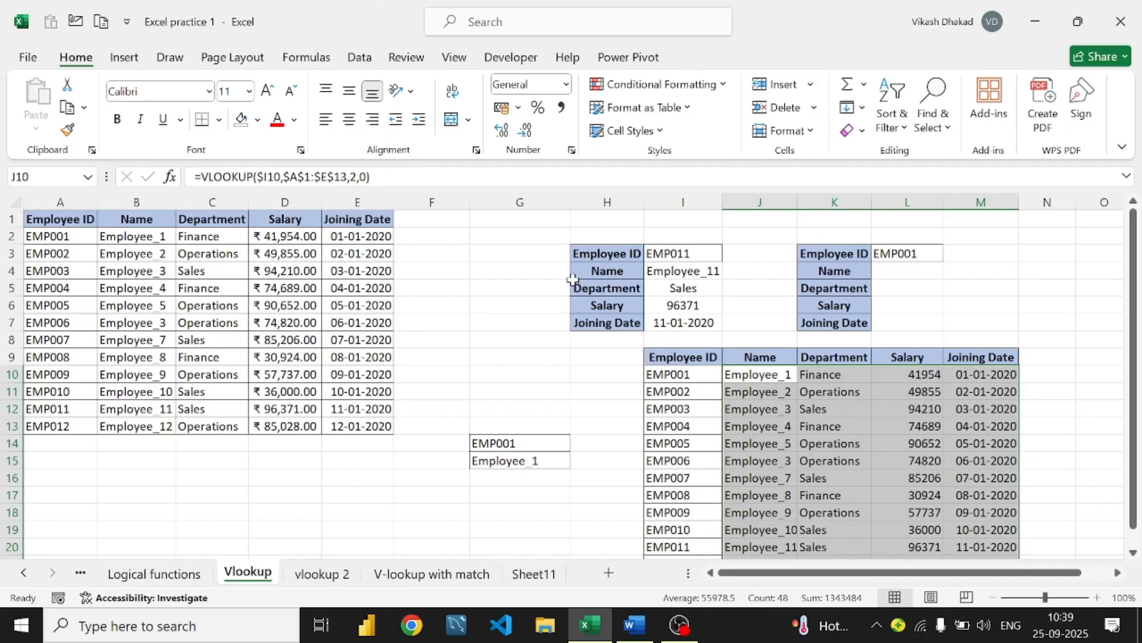
pyautogui.click(623, 249)
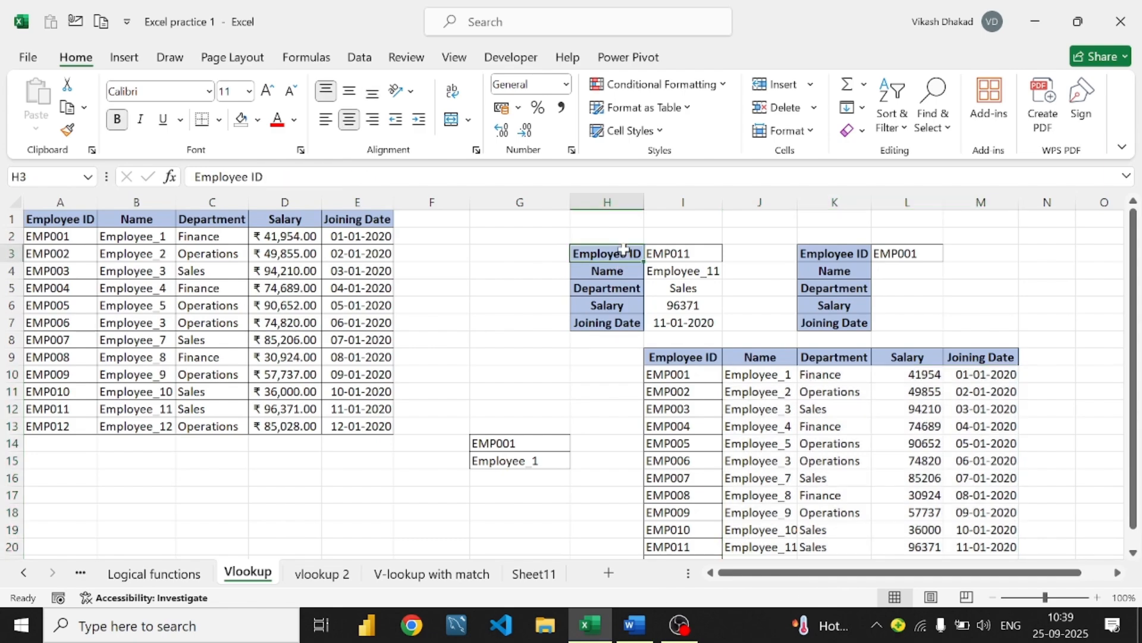
pyautogui.click(552, 253)
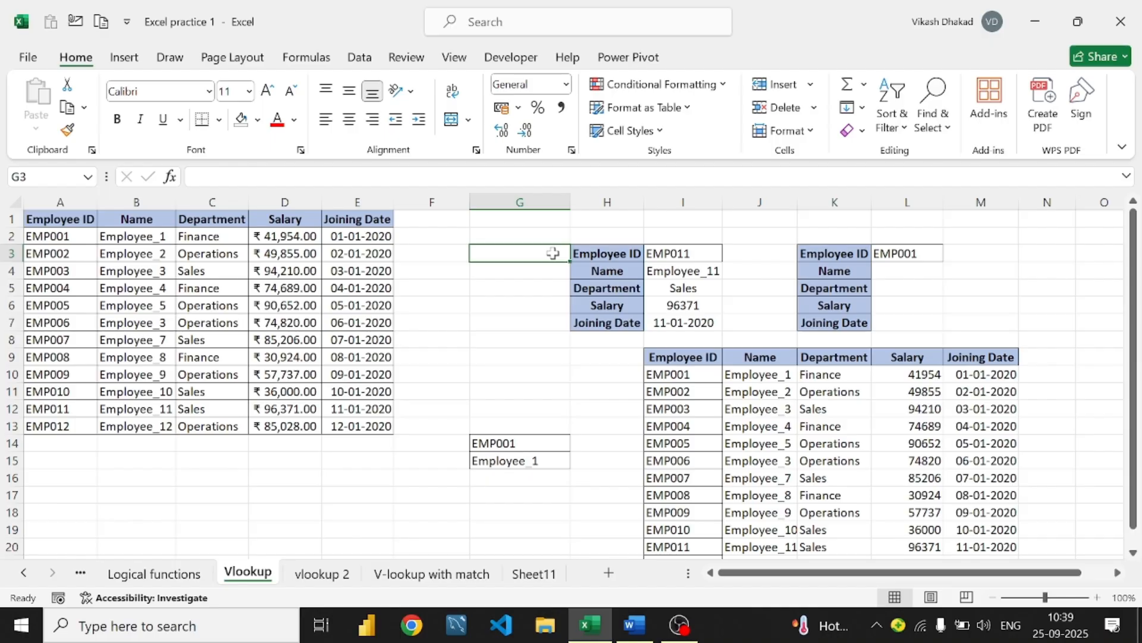
pyautogui.click(66, 220)
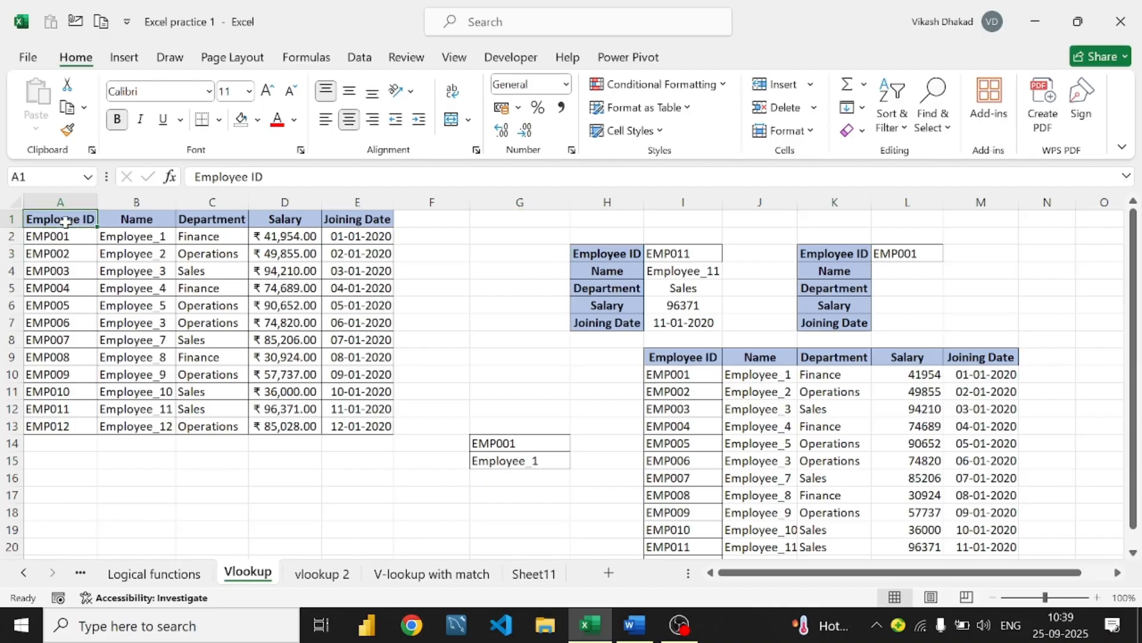
pyautogui.click(133, 217)
pyautogui.click(212, 219)
pyautogui.click(285, 219)
pyautogui.click(357, 219)
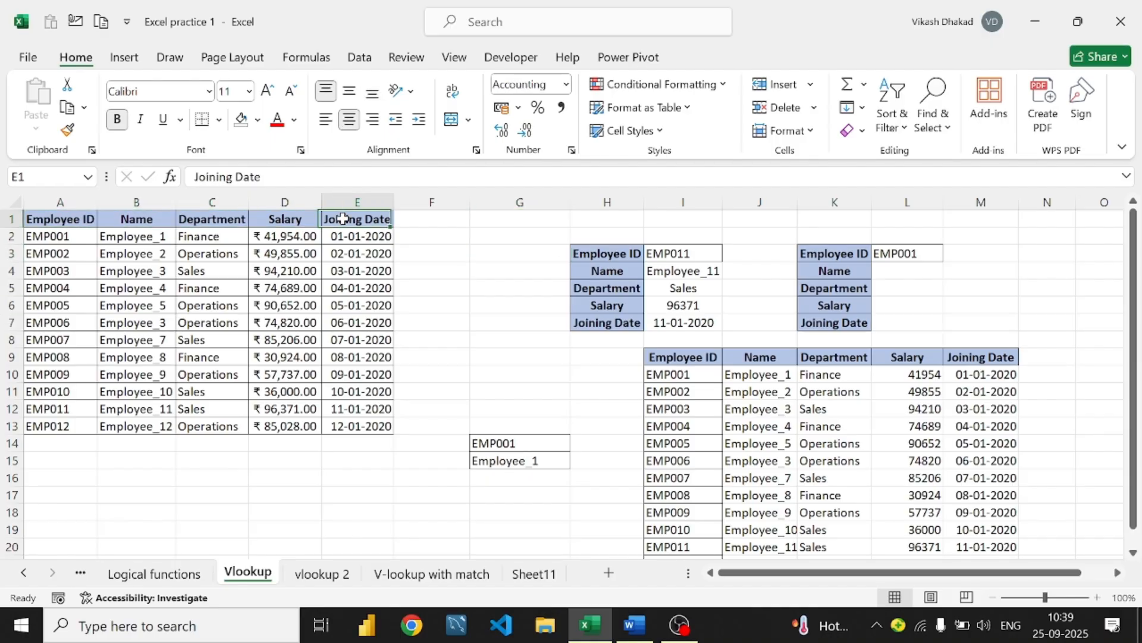
# Begin a MATCH formula in E18 with "Employee ID" as the lookup value
pyautogui.scroll(-3, 312, 289)
pyautogui.click(357, 359)
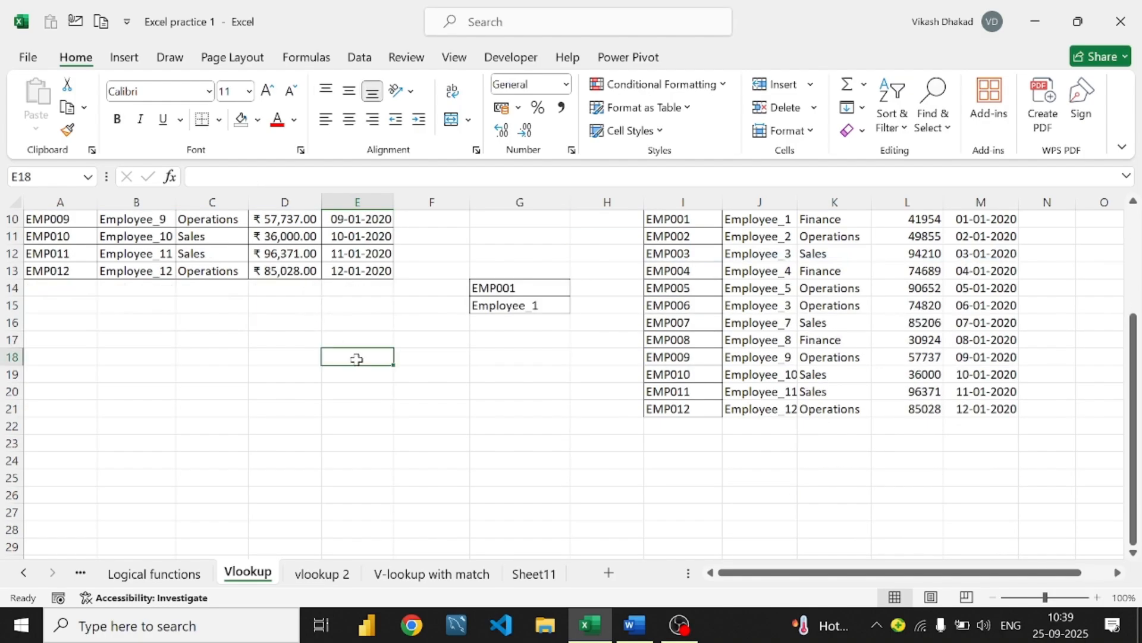
pyautogui.write('=mat')
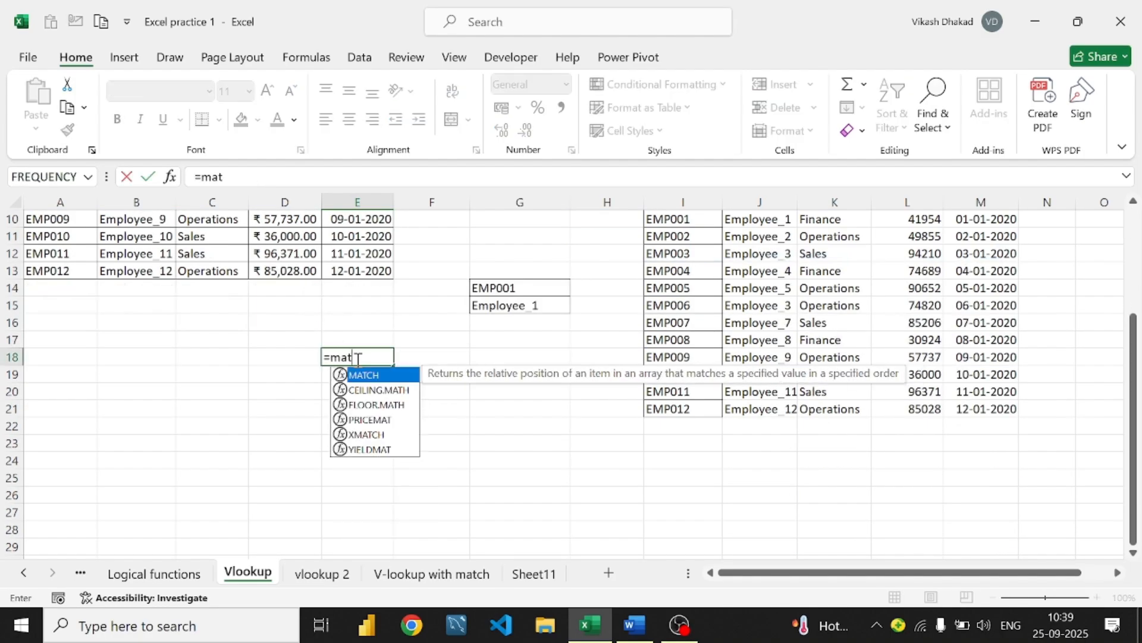
pyautogui.write('ch(')
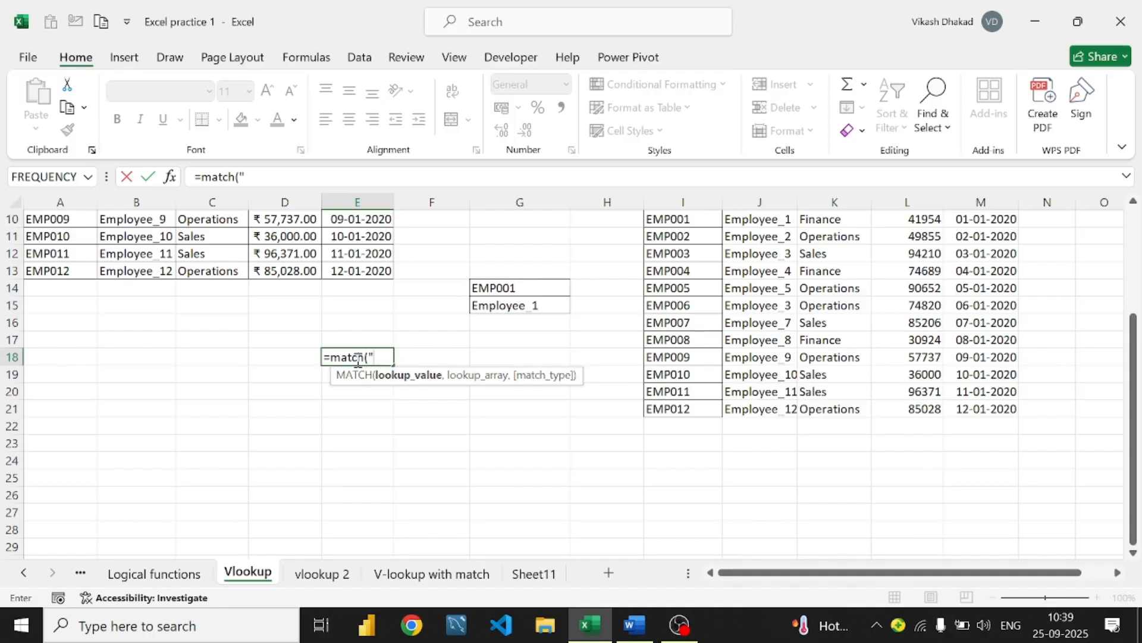
pyautogui.scroll(3, 357, 359)
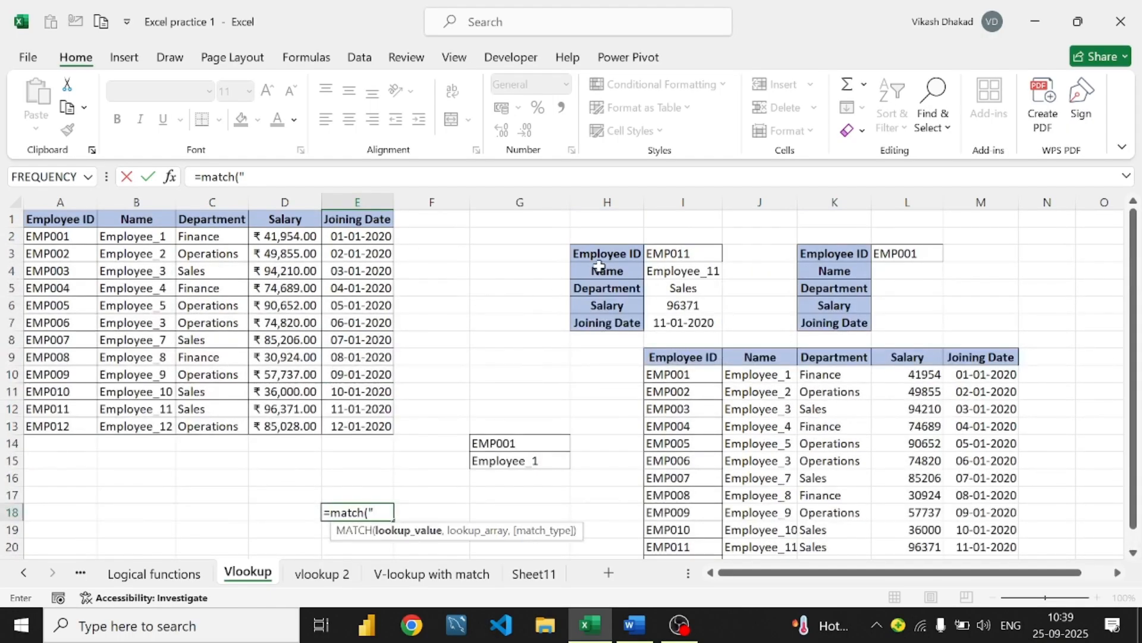
pyautogui.scroll(-3, 600, 265)
pyautogui.write('"')
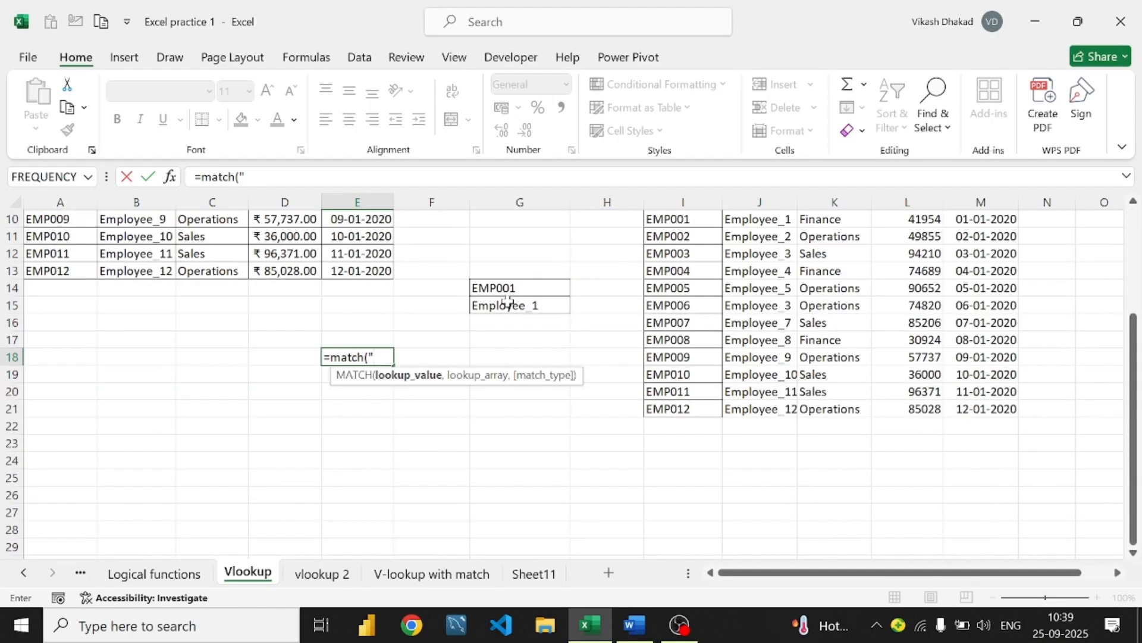
pyautogui.write('Employee')
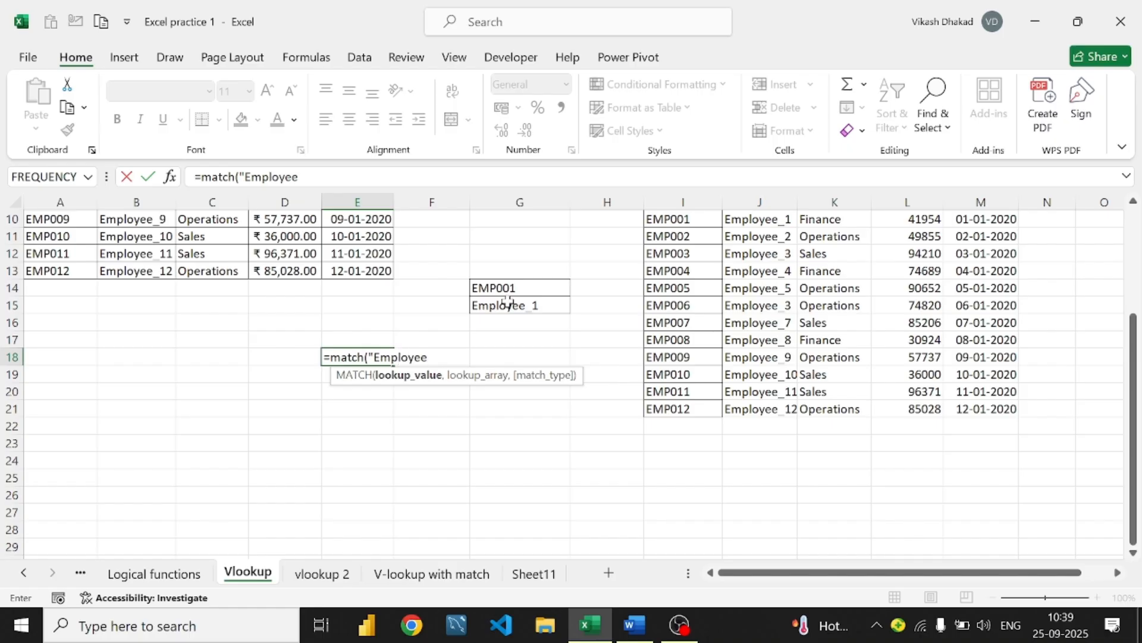
pyautogui.write(' ID"')
# Complete E18's MATCH formula with the header range A1:E1 as lookup array and match type 0
pyautogui.scroll(3, 506, 303)
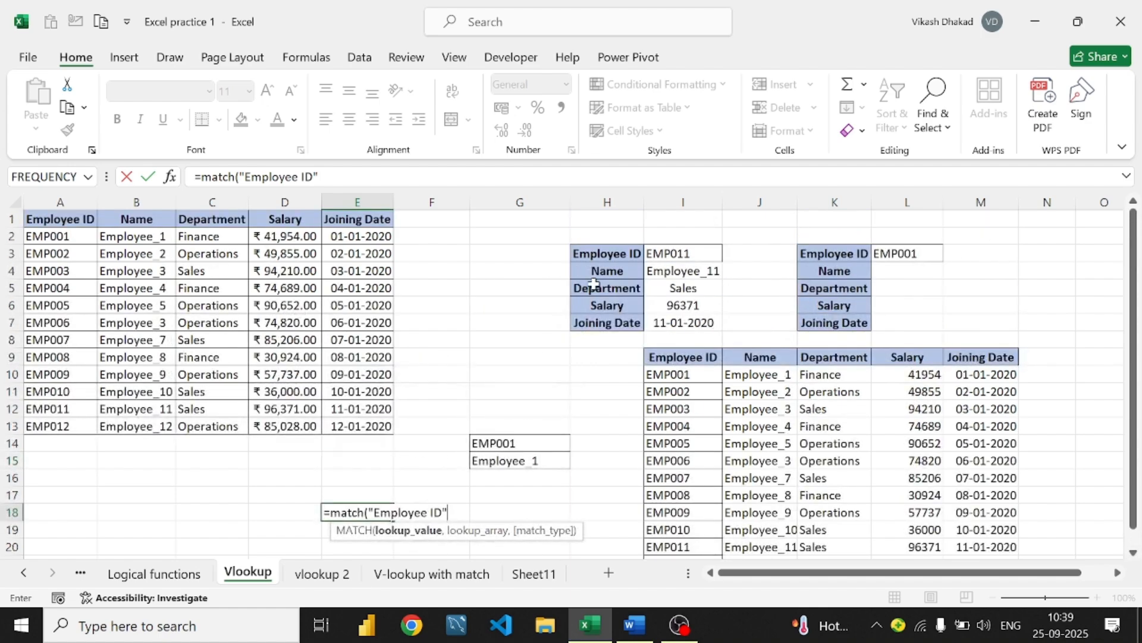
pyautogui.scroll(-3, 515, 345)
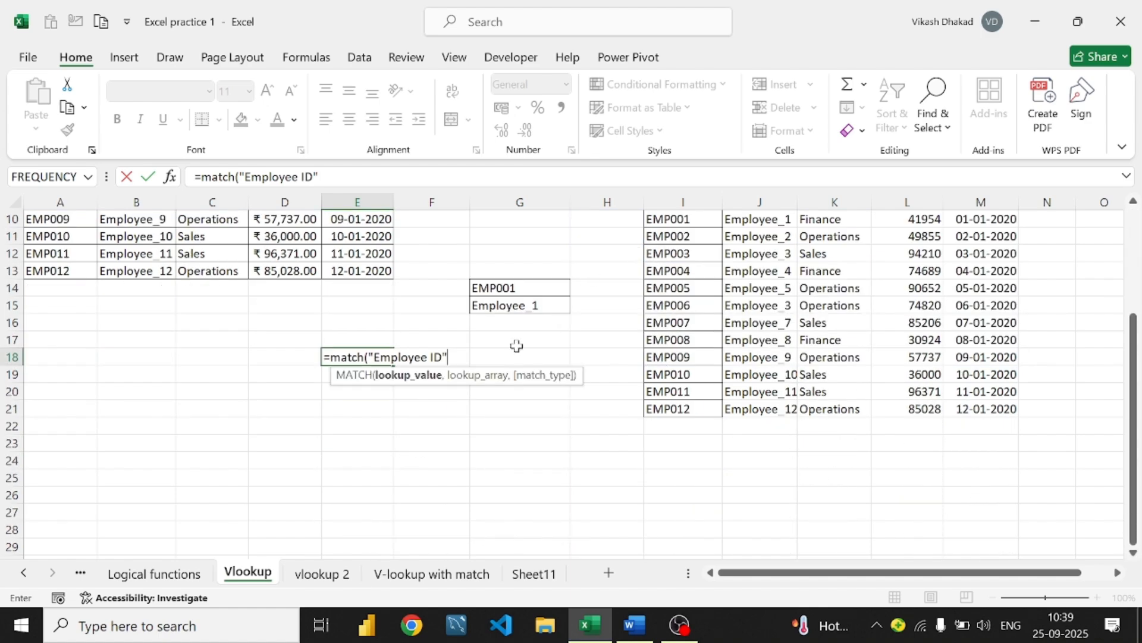
pyautogui.write(',')
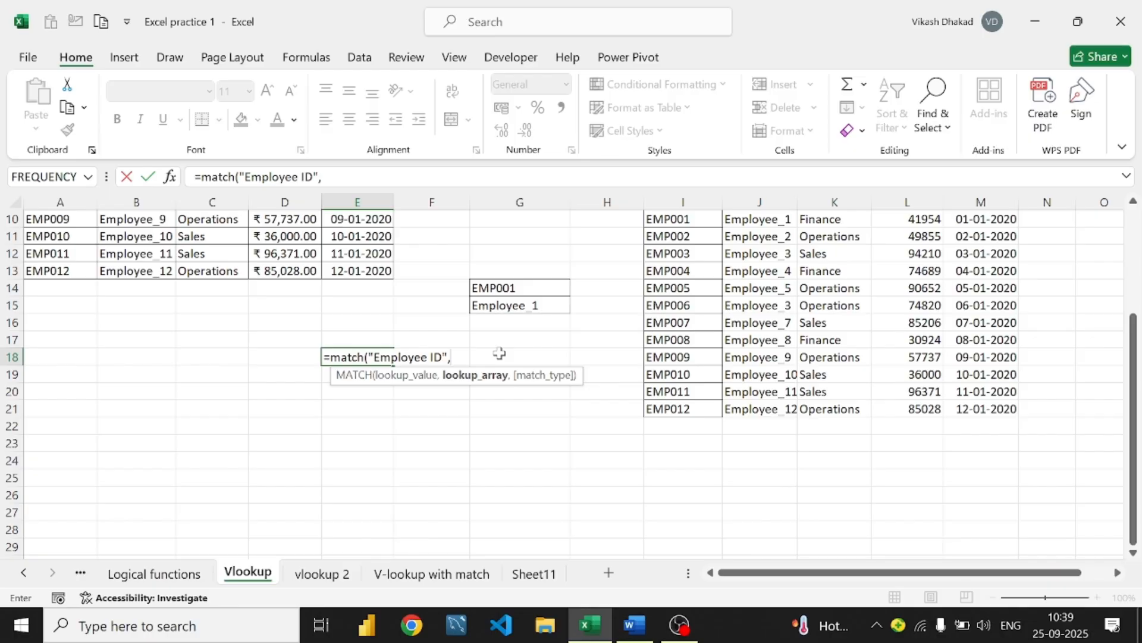
pyautogui.scroll(3, 499, 353)
pyautogui.moveTo(64, 217); pyautogui.dragTo(385, 218)
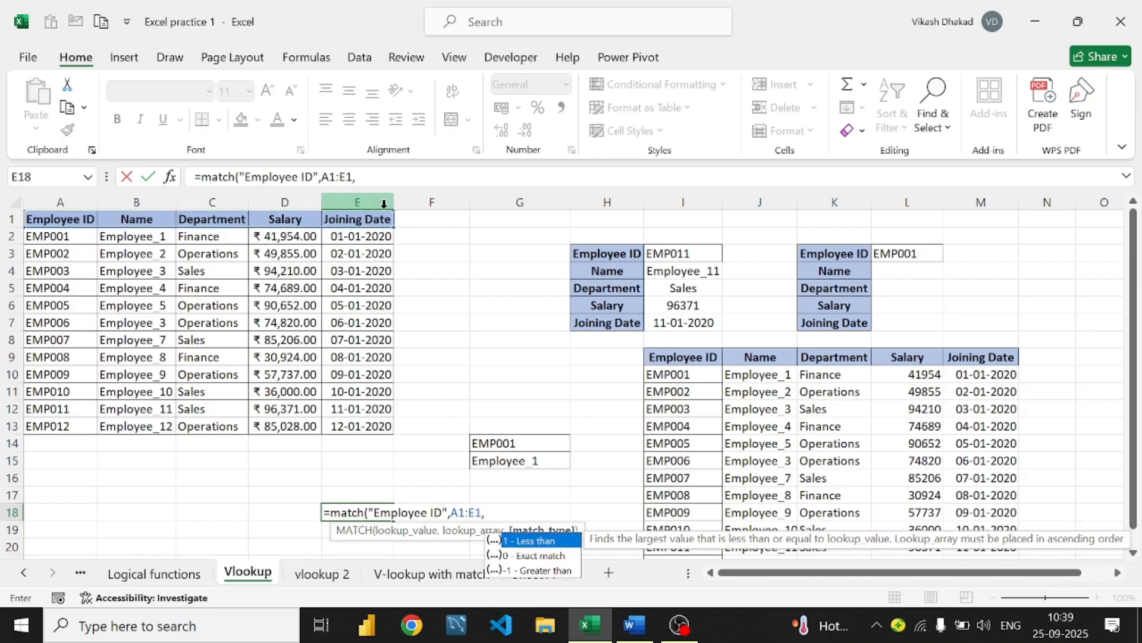
pyautogui.write('0)')
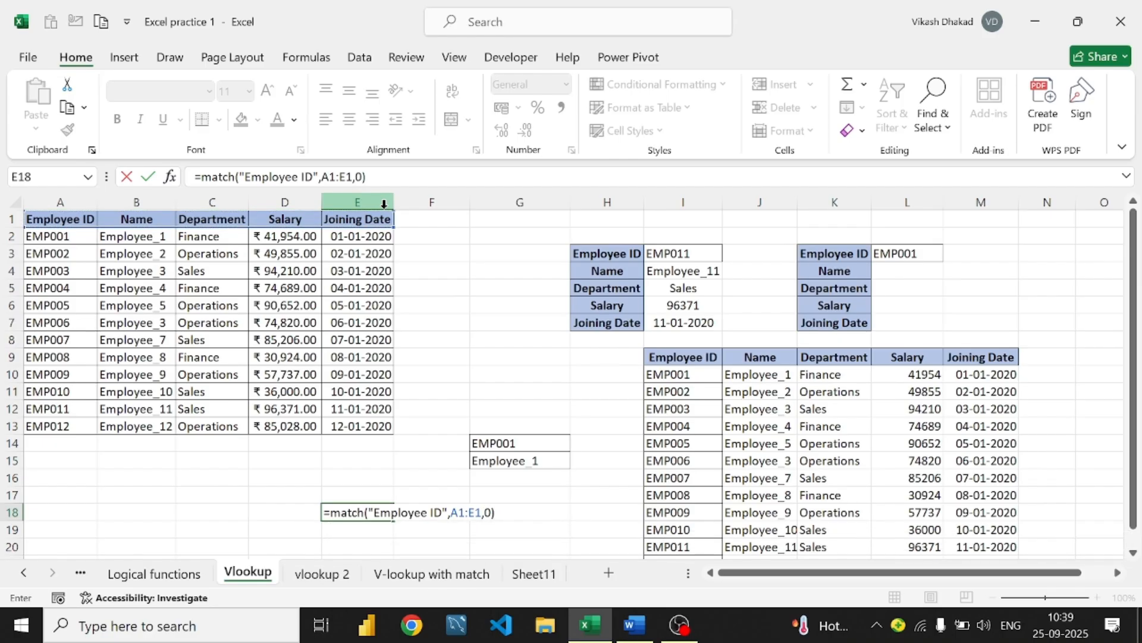
pyautogui.press('Return')
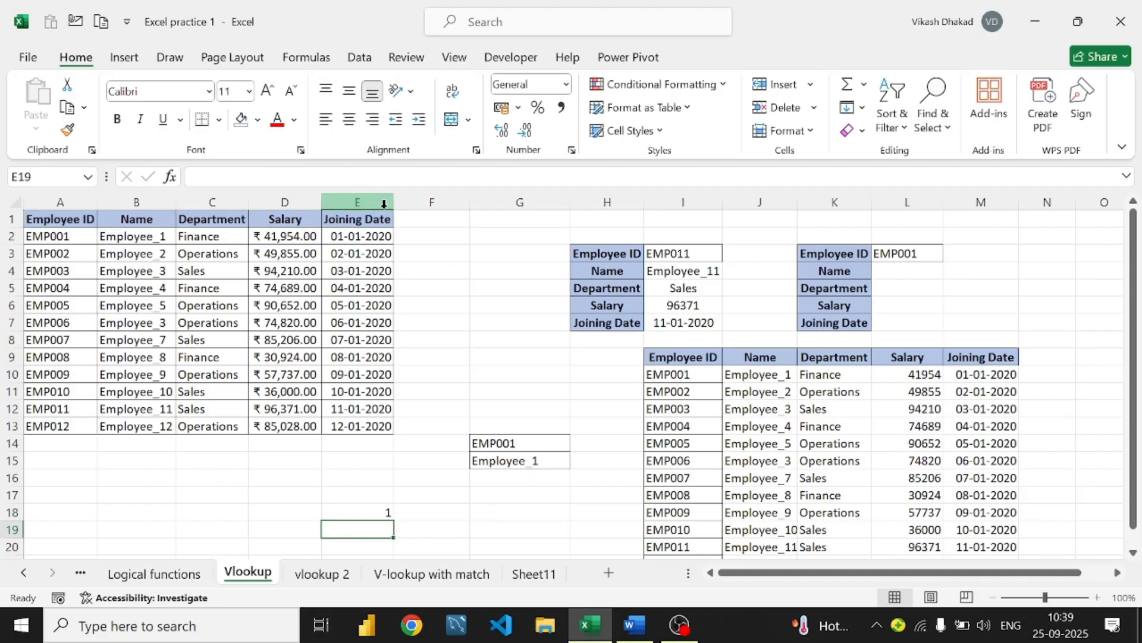
# Review the header range used by E18's MATCH formula and replace its lookup value with "Name"
pyautogui.doubleClick(386, 514)
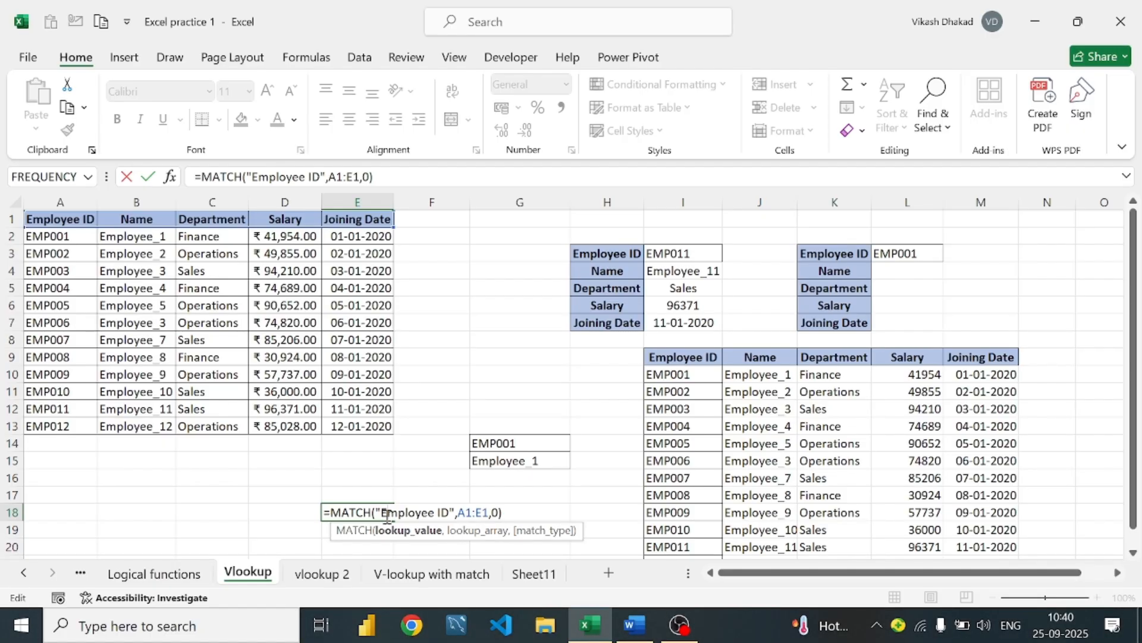
pyautogui.moveTo(56, 219); pyautogui.dragTo(377, 219)
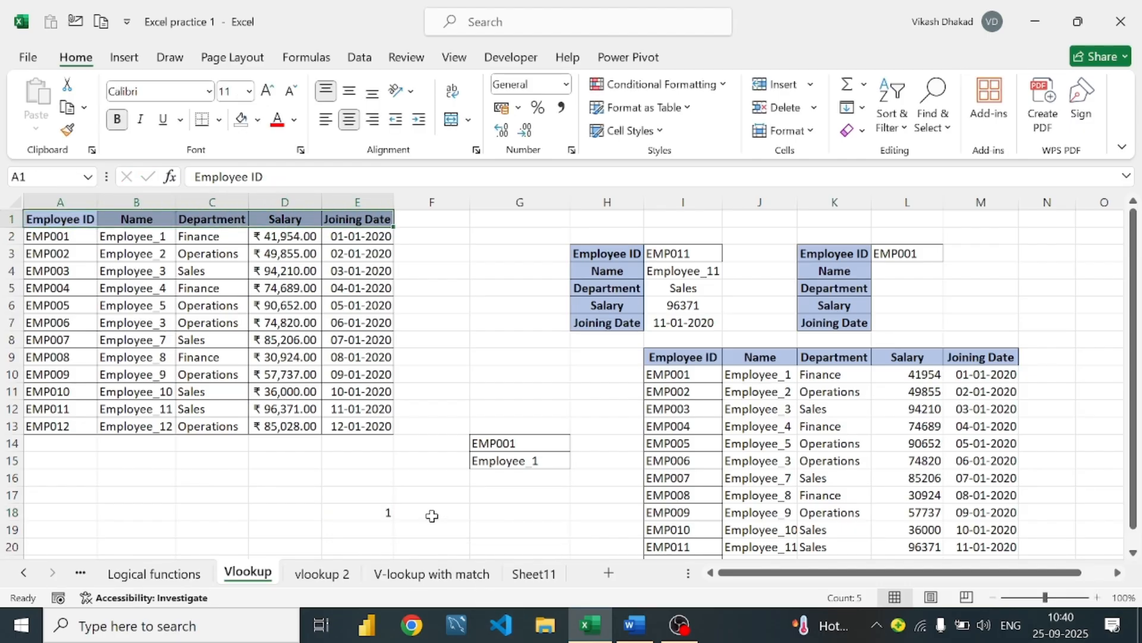
pyautogui.click(388, 512)
pyautogui.doubleClick(387, 512)
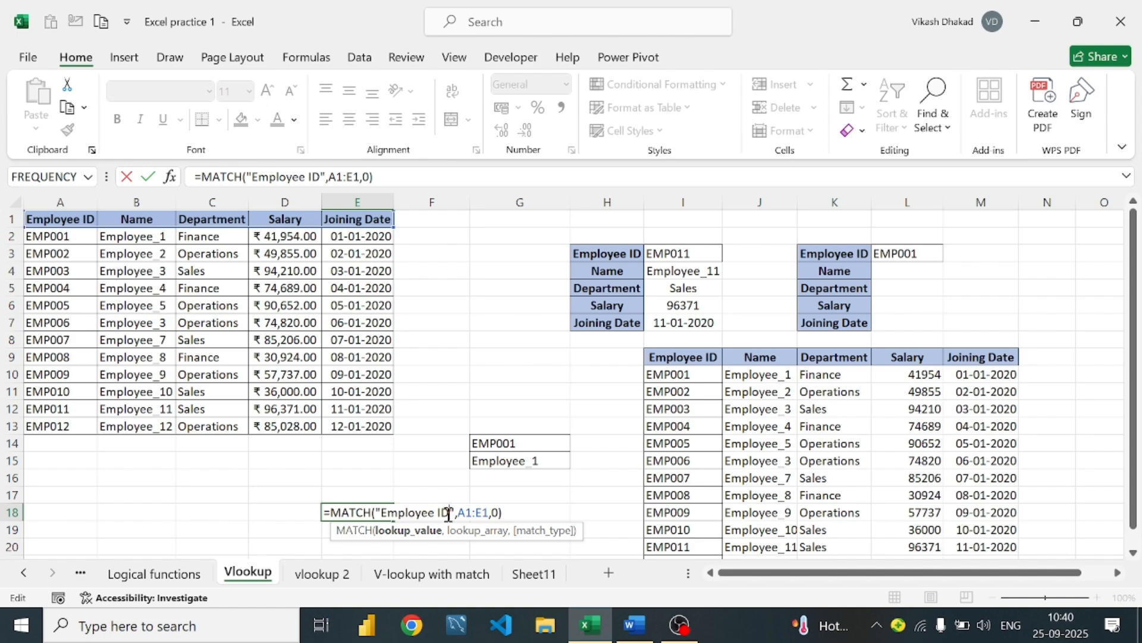
pyautogui.press('BackSpace')
pyautogui.press('BackSpace')
pyautogui.press('BackSpace')
pyautogui.press('BackSpace')
pyautogui.press('BackSpace')
pyautogui.press('BackSpace')
pyautogui.press('BackSpace')
pyautogui.press('BackSpace')
pyautogui.press('BackSpace')
pyautogui.press('BackSpace')
pyautogui.press('BackSpace')
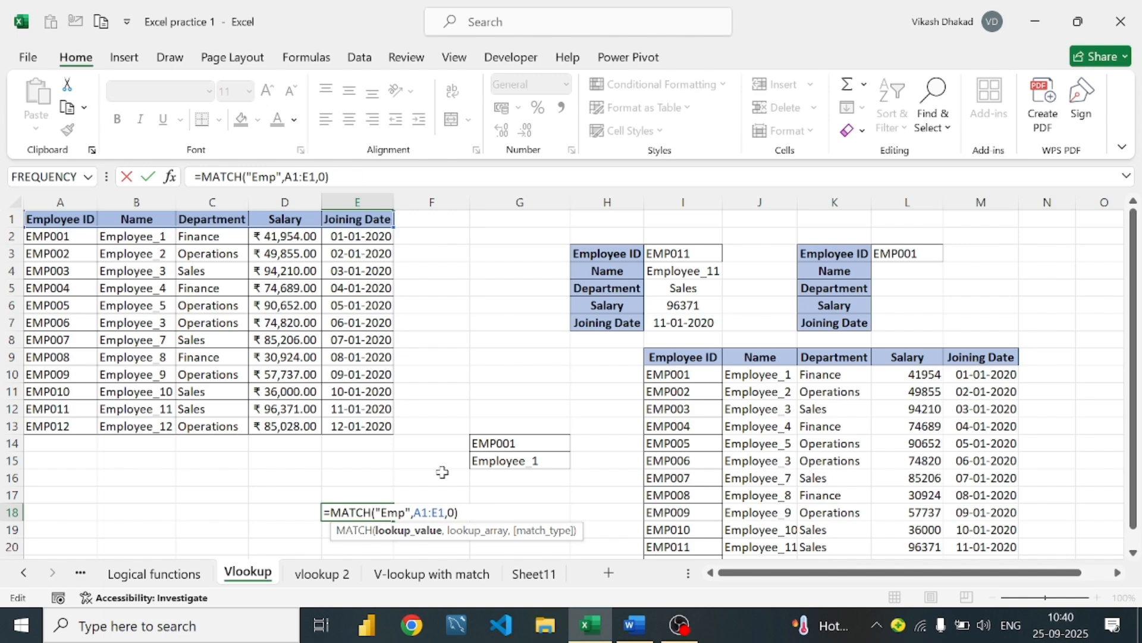
pyautogui.write('Name')
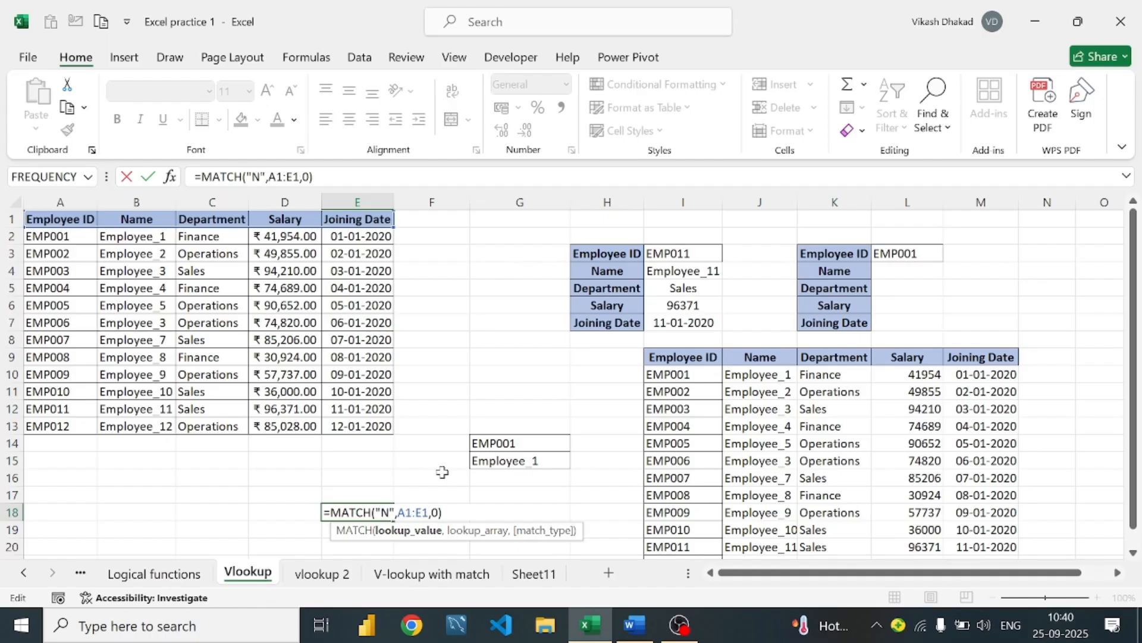
pyautogui.press('Return')
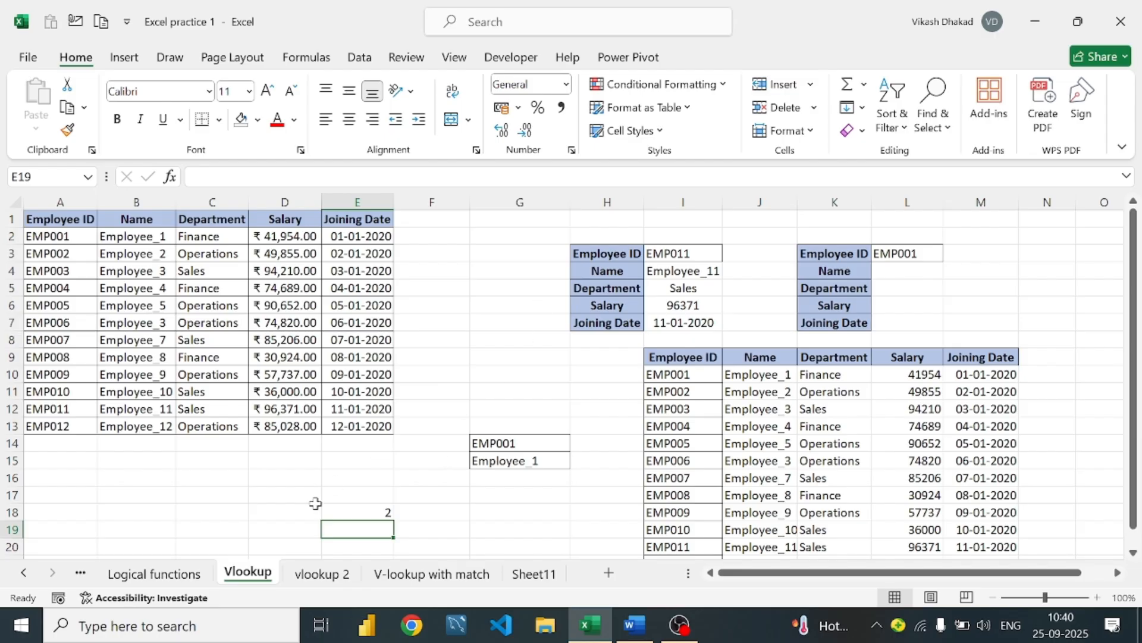
pyautogui.click(337, 512)
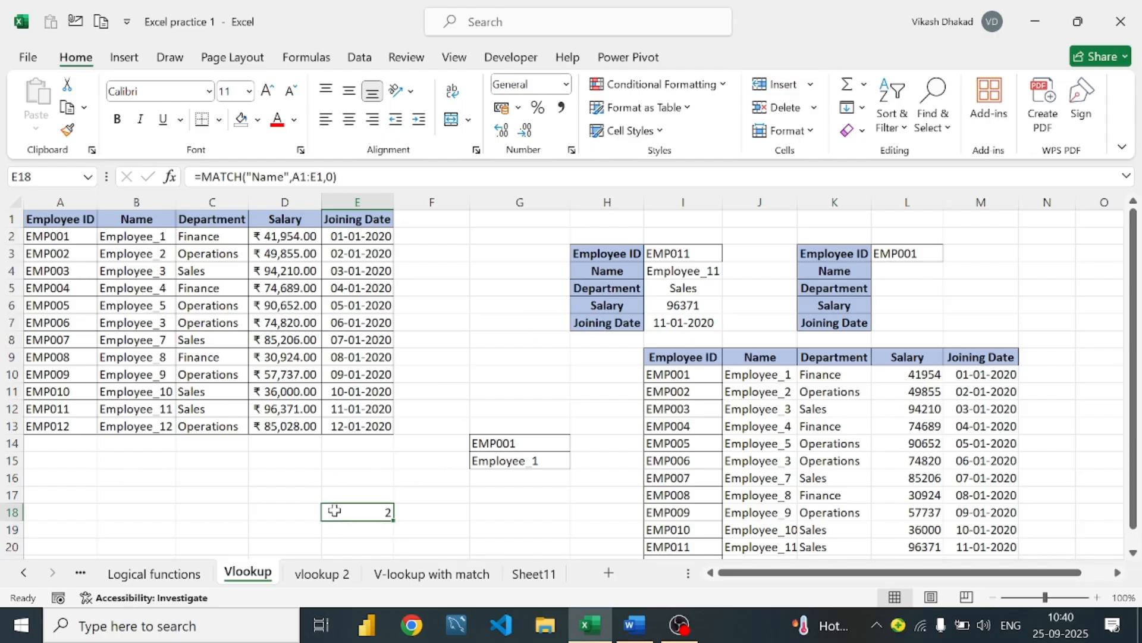
pyautogui.click(535, 257)
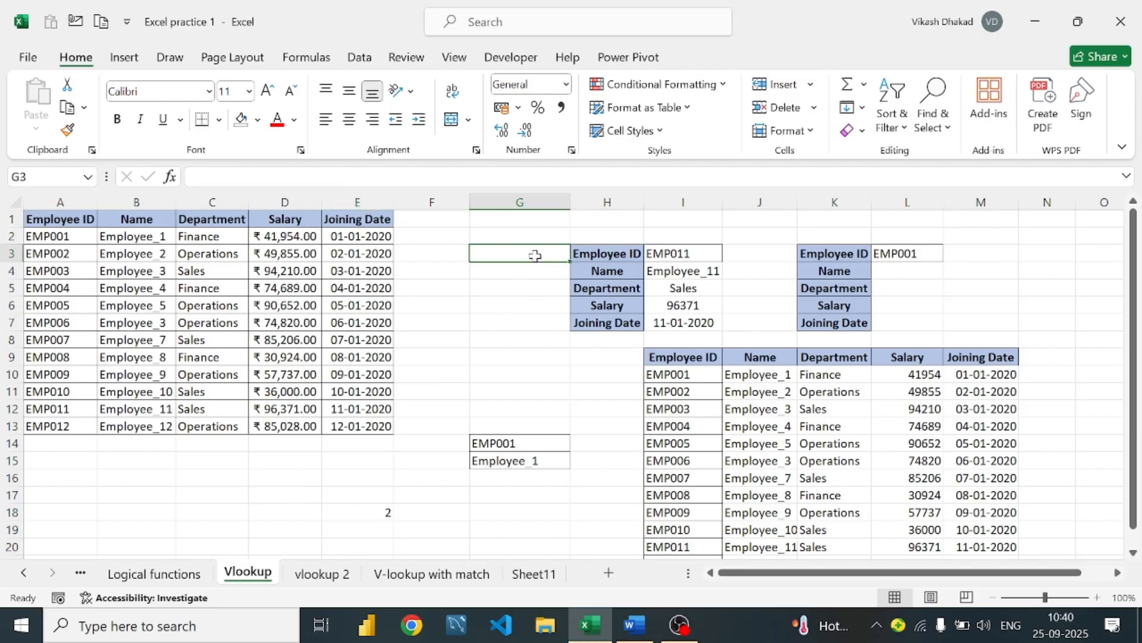
pyautogui.scroll(-5, 535, 256)
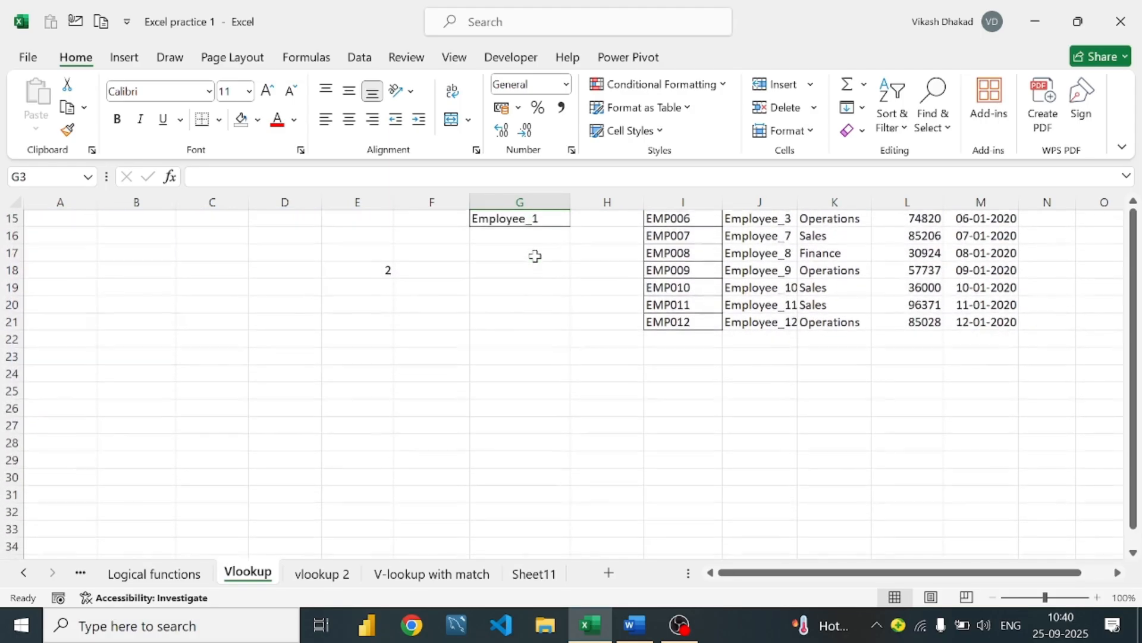
pyautogui.scroll(5, 537, 257)
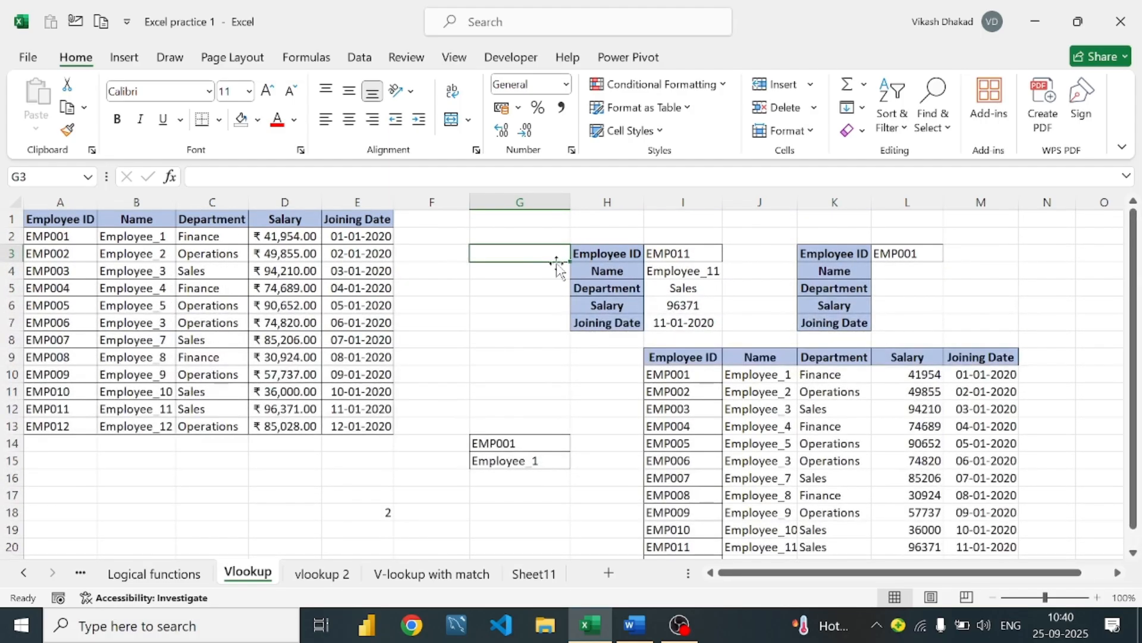
pyautogui.write('=')
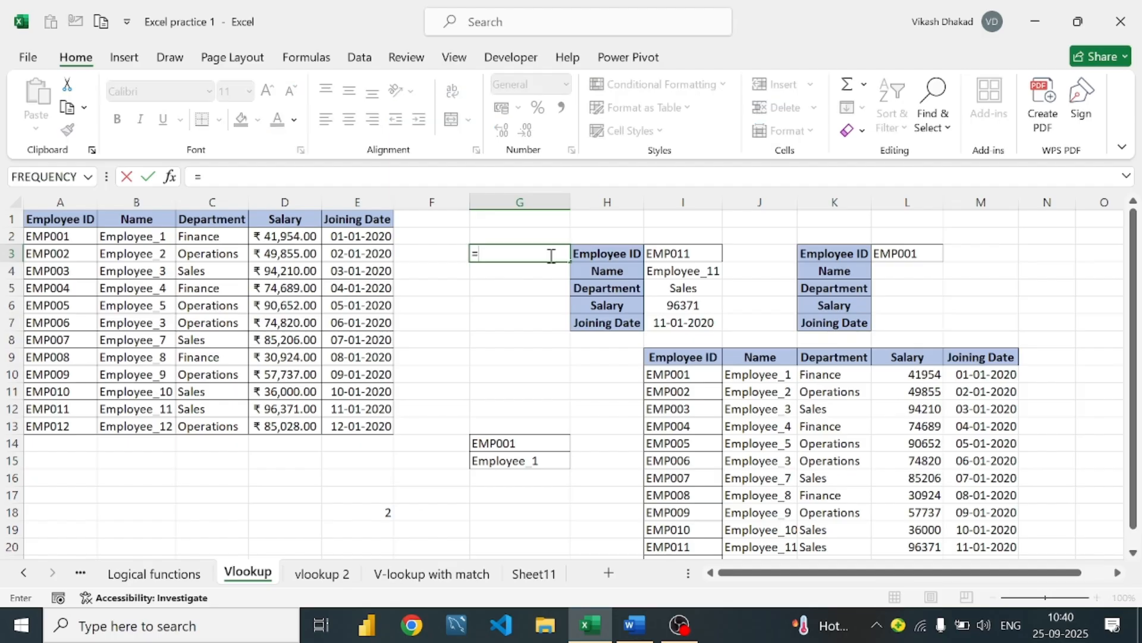
pyautogui.write('v')
pyautogui.press('BackSpace')
pyautogui.write('m')
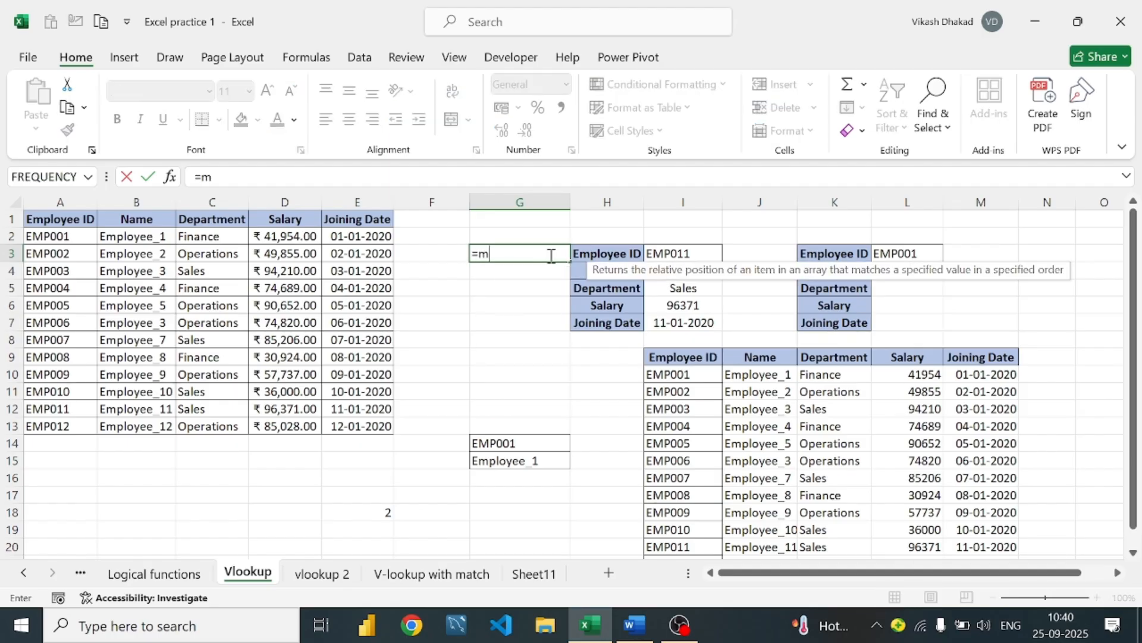
pyautogui.press('Return')
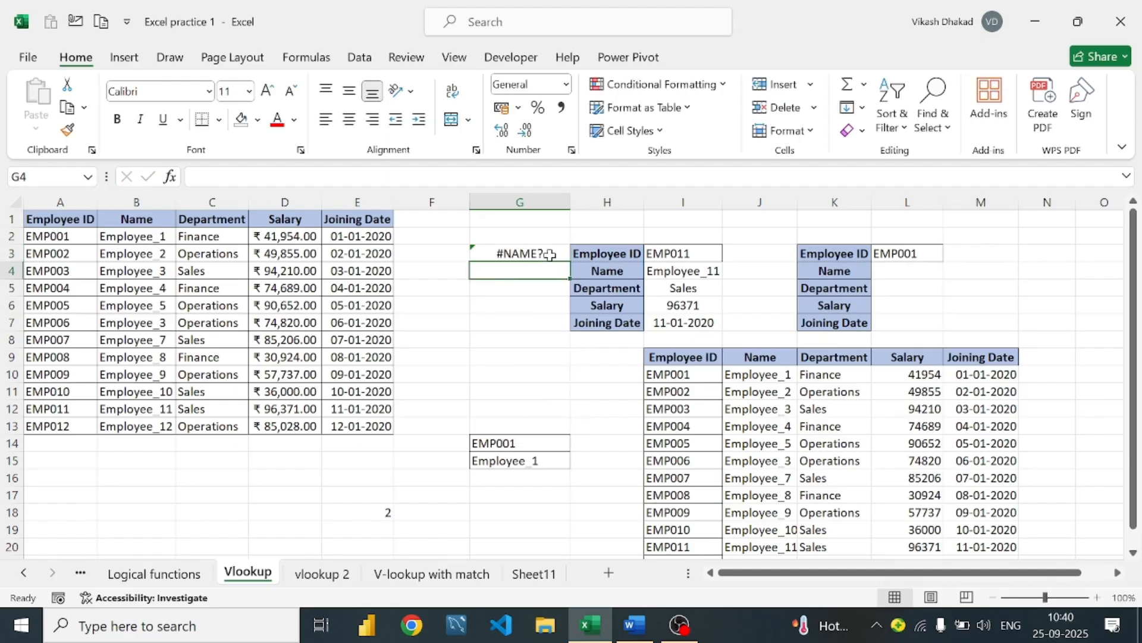
pyautogui.click(548, 255)
pyautogui.press('BackSpace')
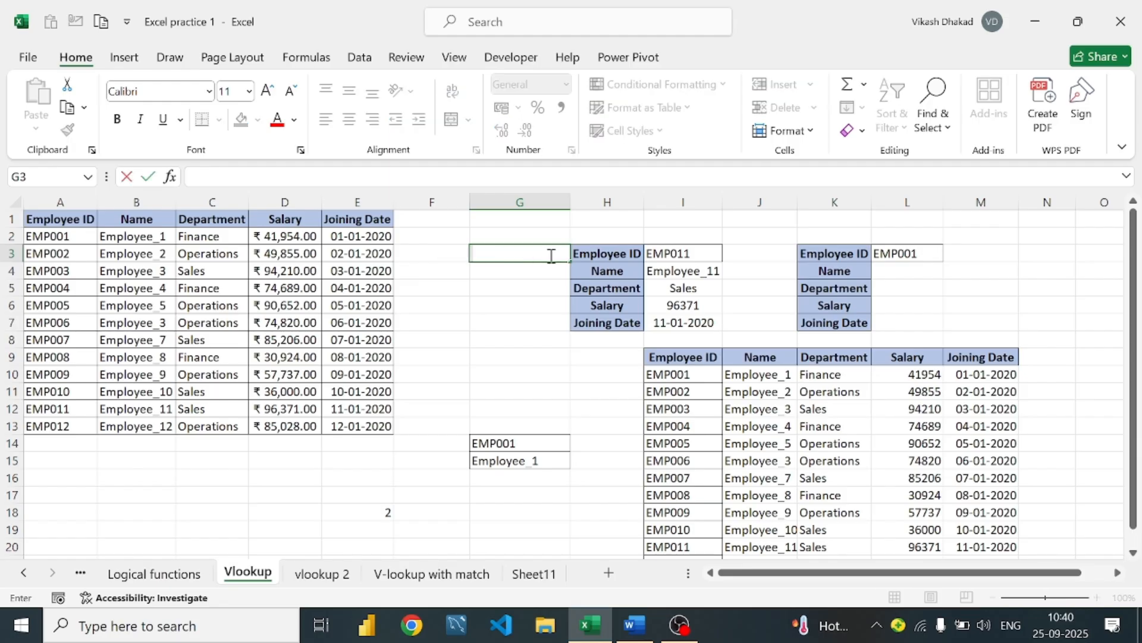
# Enter =MATCH(H3,A1:E1,0) in G3 to find the Employee ID header's column position, and fill it down to G7
pyautogui.write('=mat')
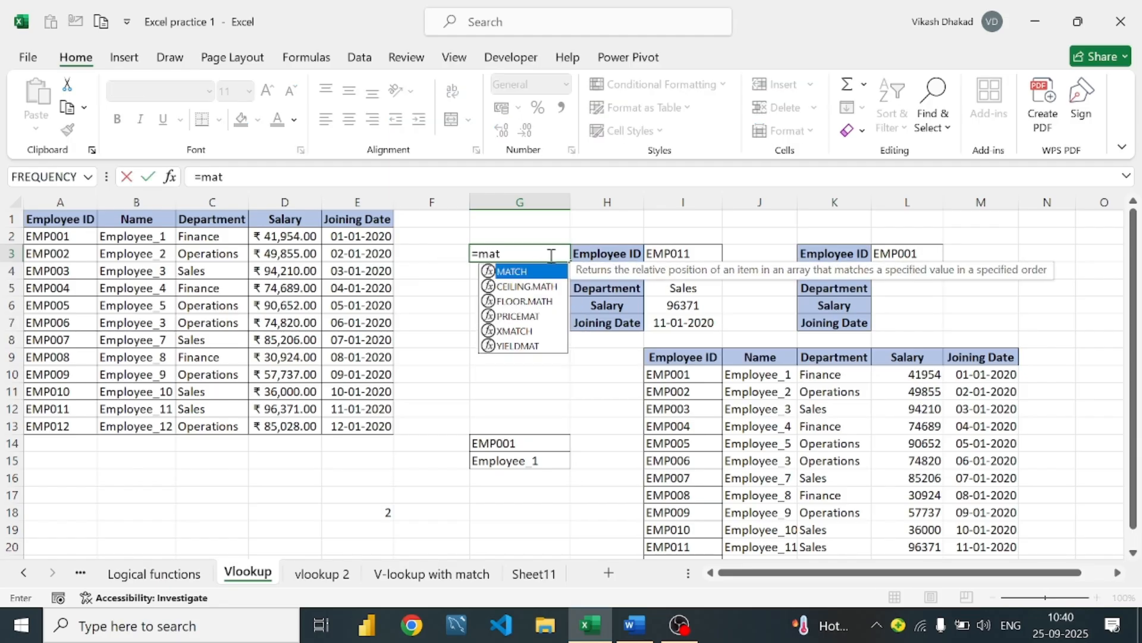
pyautogui.write('ch')
pyautogui.press('Tab')
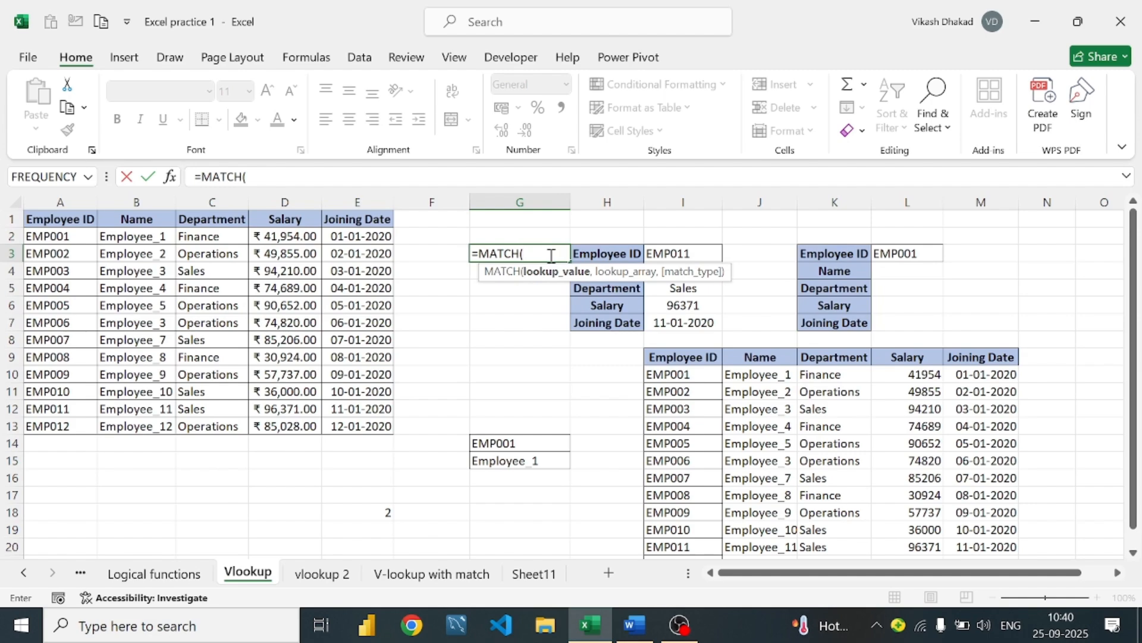
pyautogui.click(605, 254)
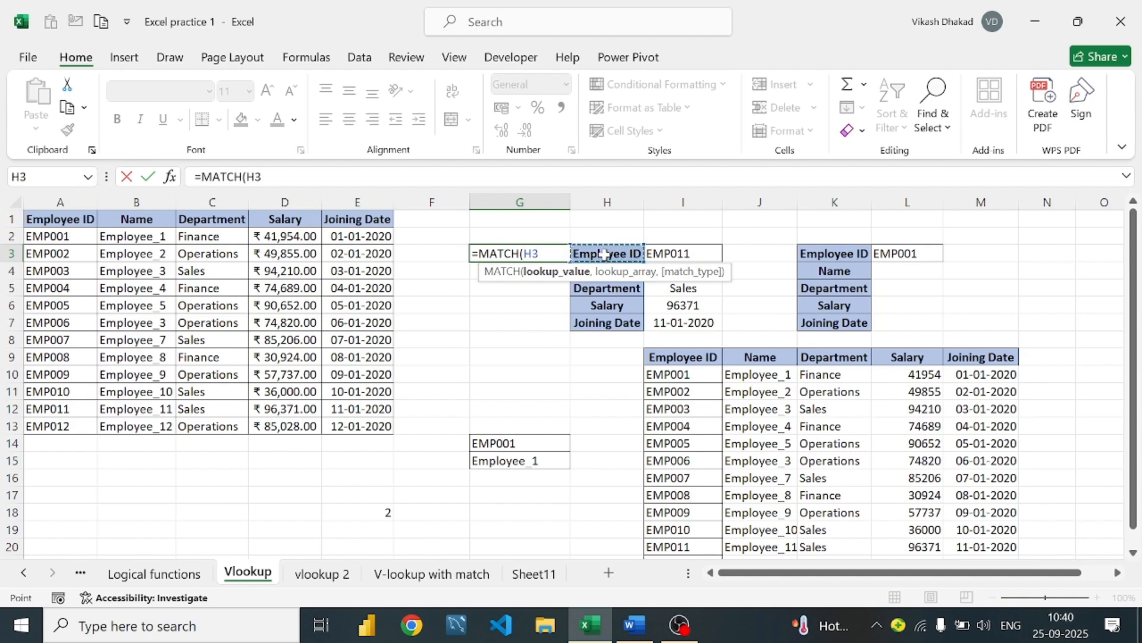
pyautogui.write(',')
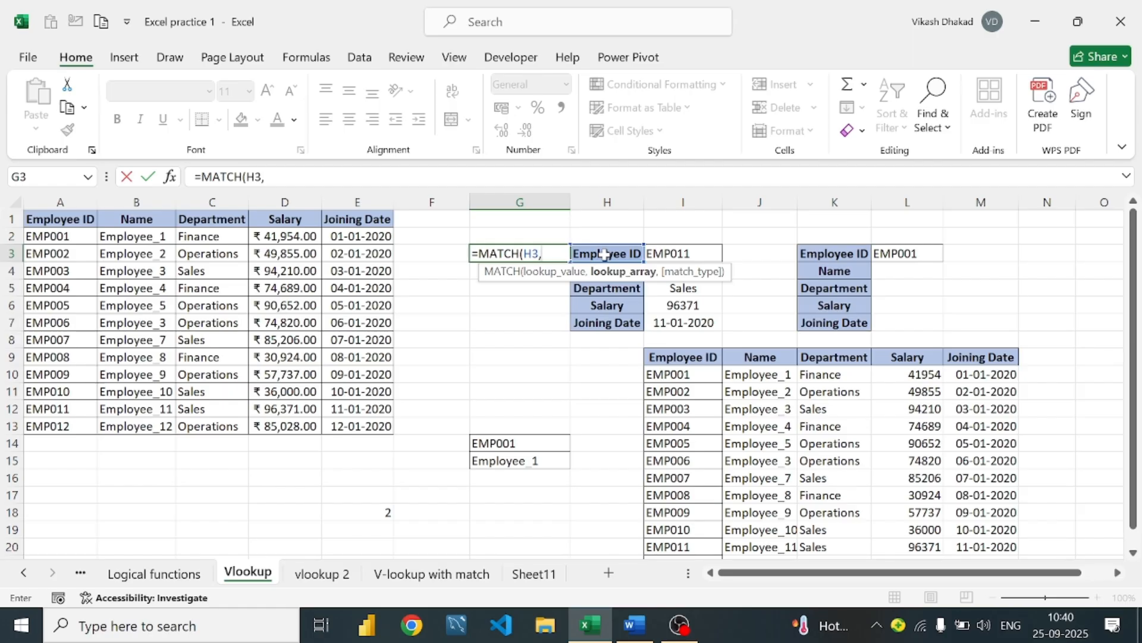
pyautogui.moveTo(56, 220); pyautogui.dragTo(345, 231)
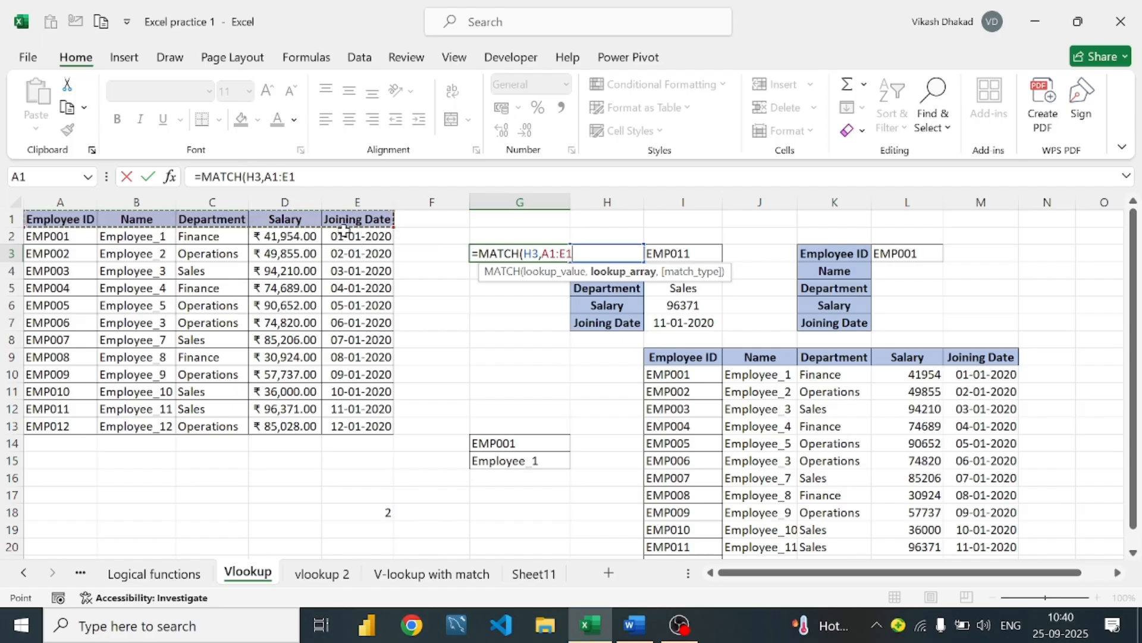
pyautogui.write(',')
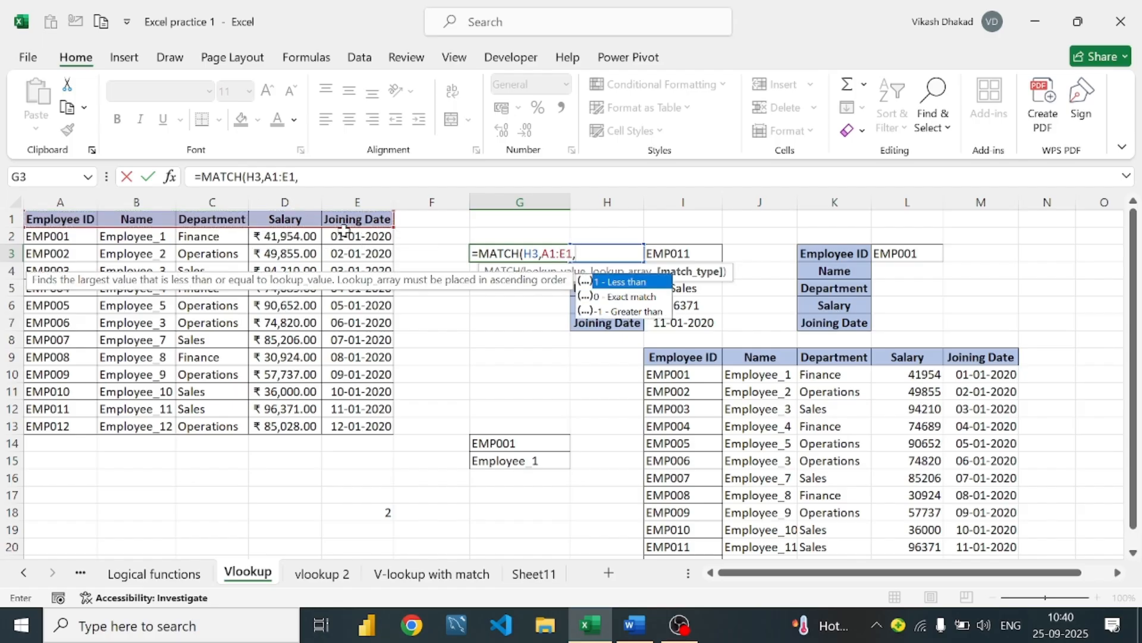
pyautogui.write('0)')
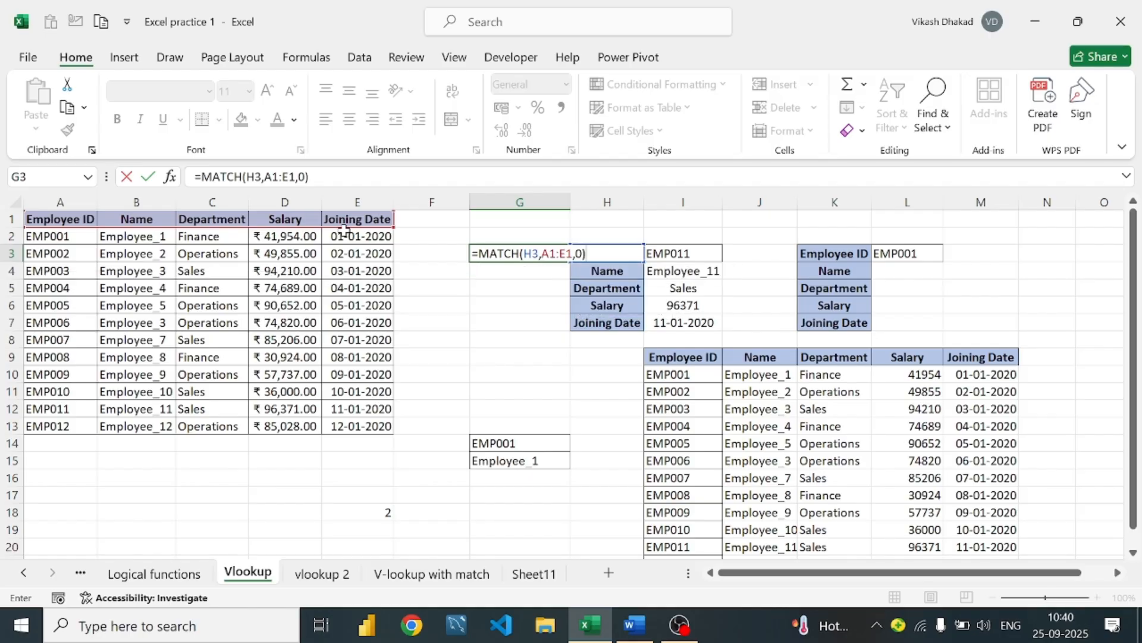
pyautogui.press('Return')
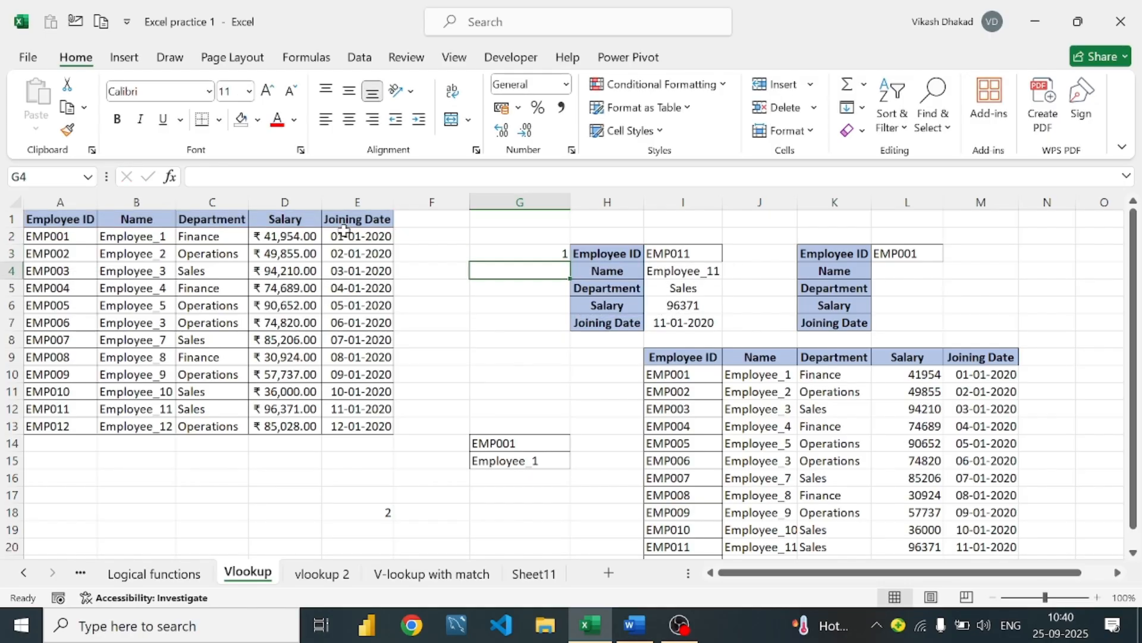
pyautogui.click(513, 250)
pyautogui.moveTo(575, 263); pyautogui.dragTo(575, 329)
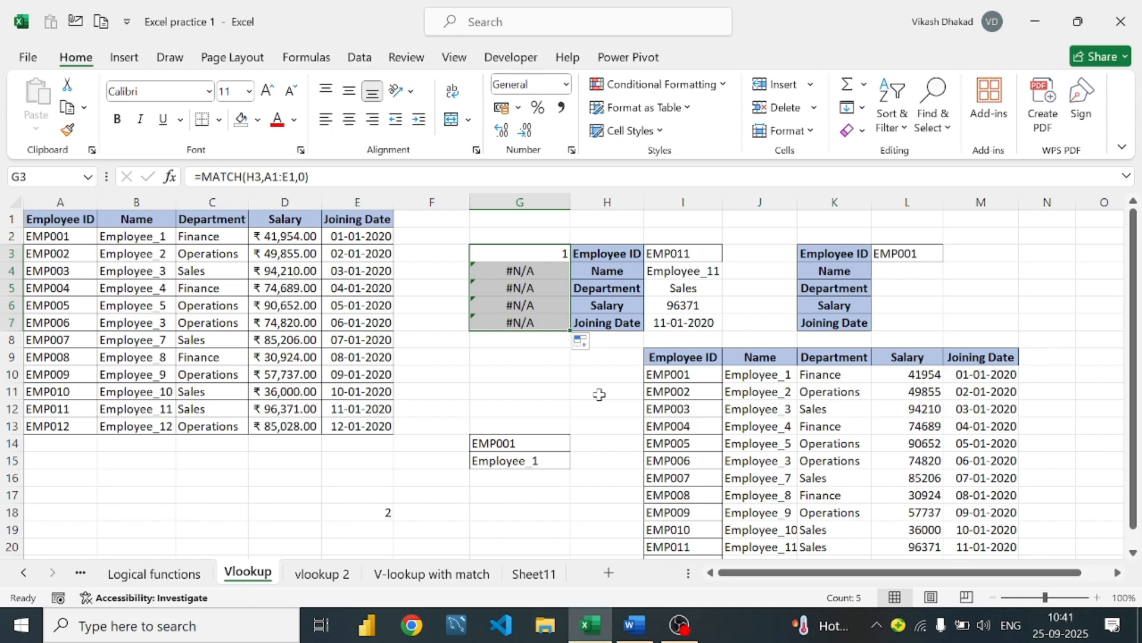
# Examine the copied MATCH formulas in G4 and G5 against their lookup labels and the header row A1:E1
pyautogui.click(542, 252)
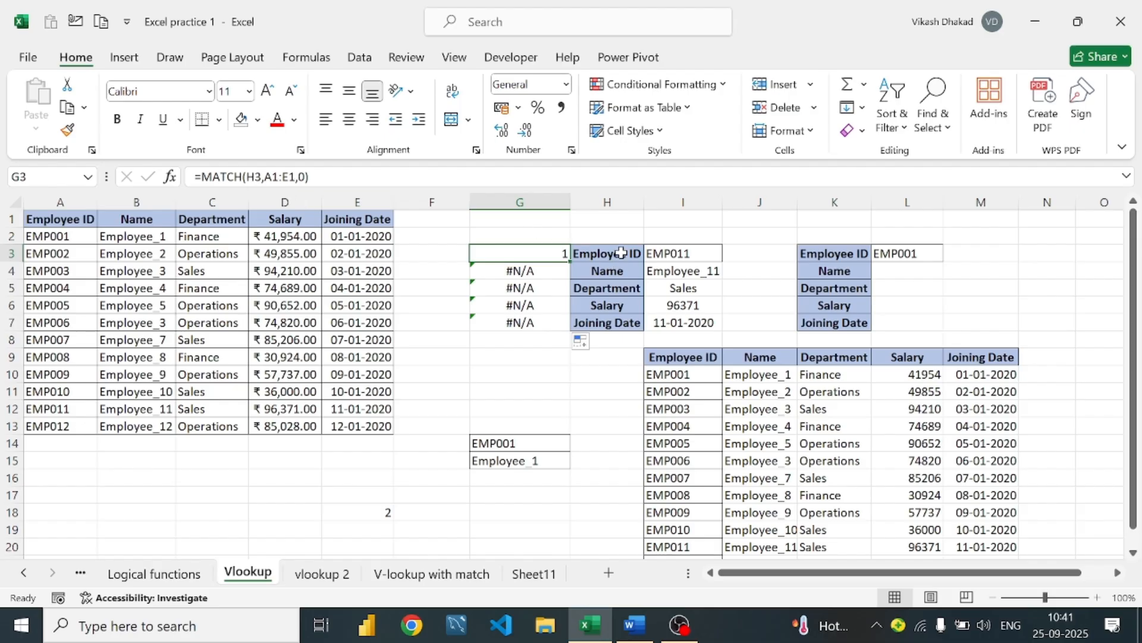
pyautogui.click(536, 271)
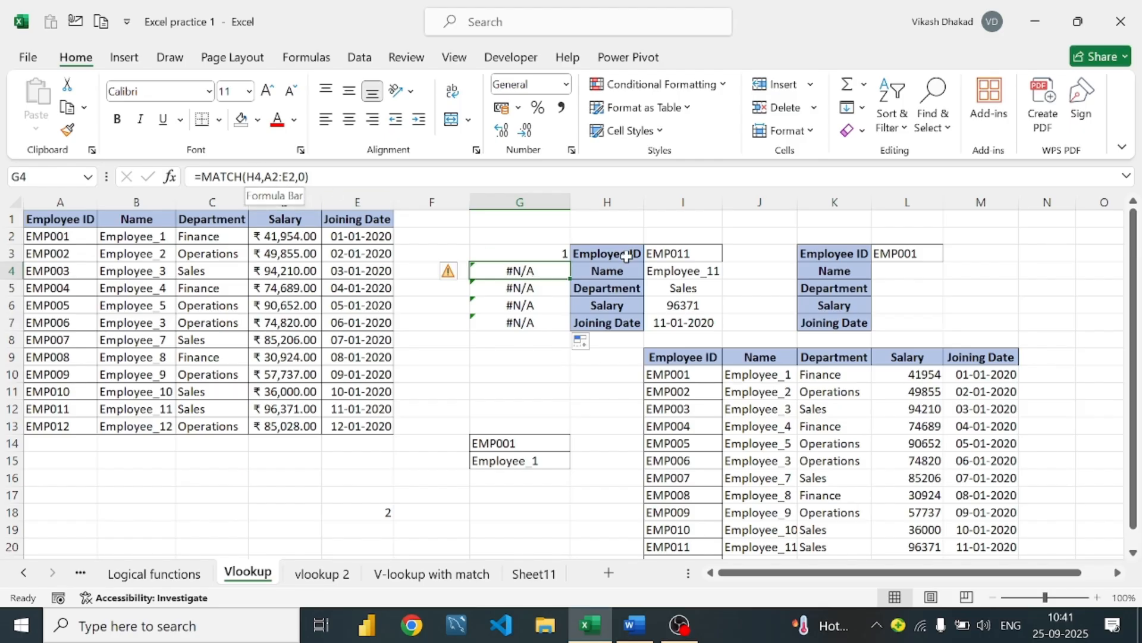
pyautogui.click(637, 271)
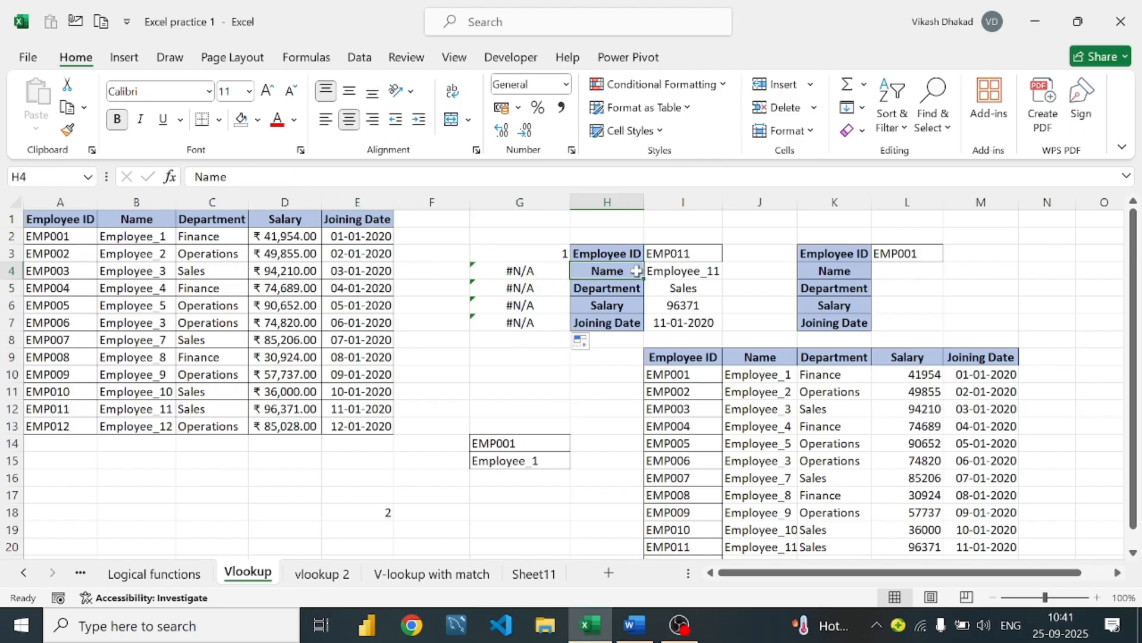
pyautogui.click(524, 288)
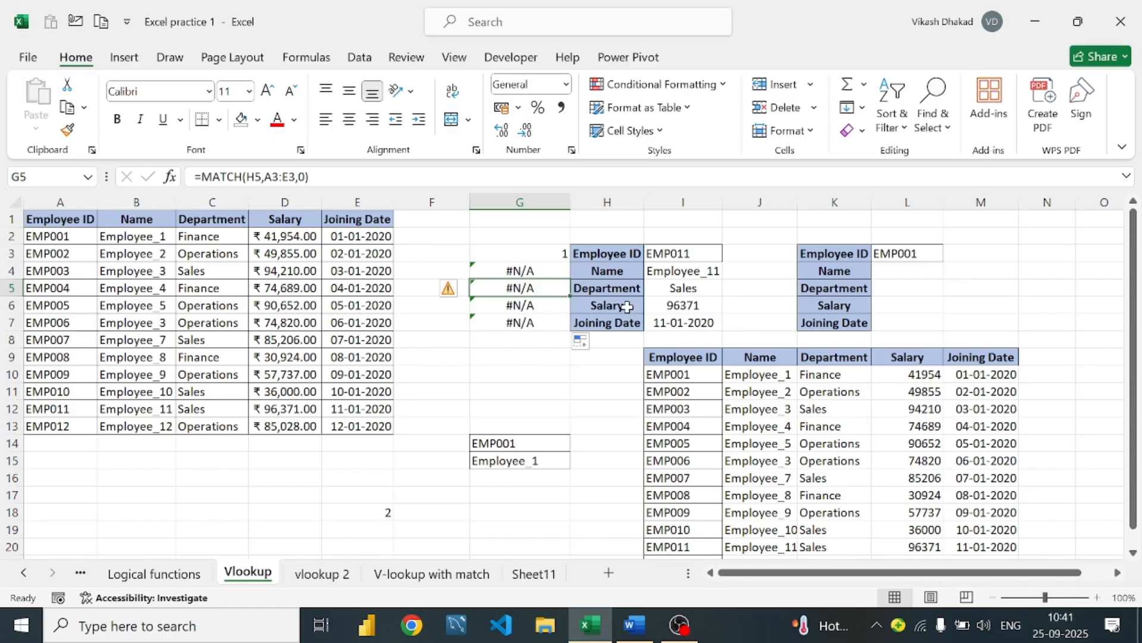
pyautogui.click(539, 267)
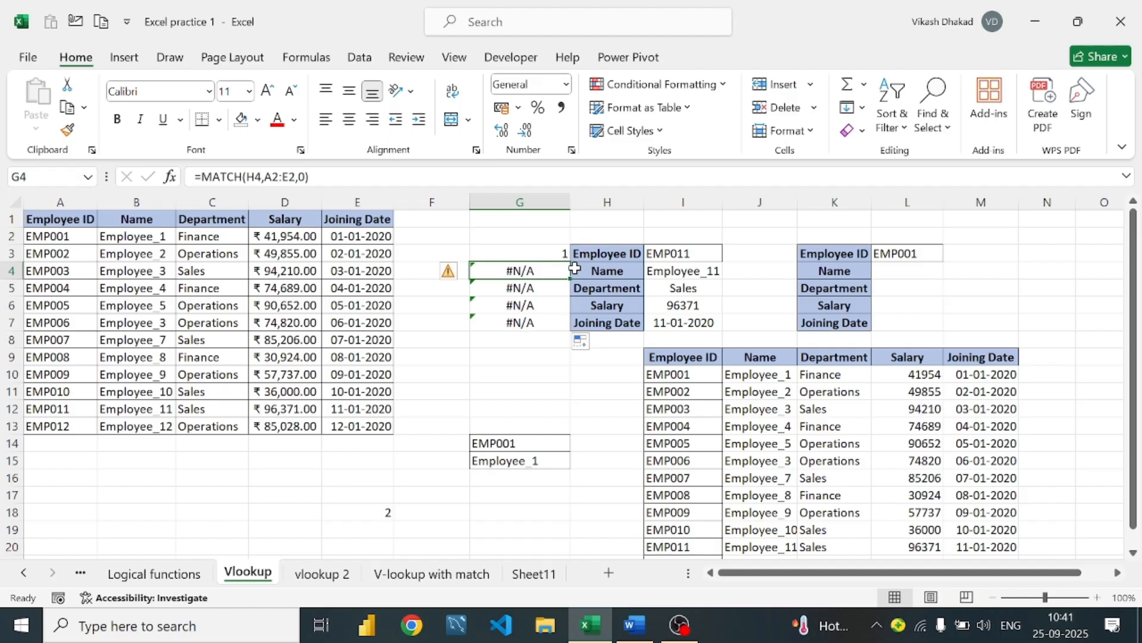
pyautogui.doubleClick(517, 268)
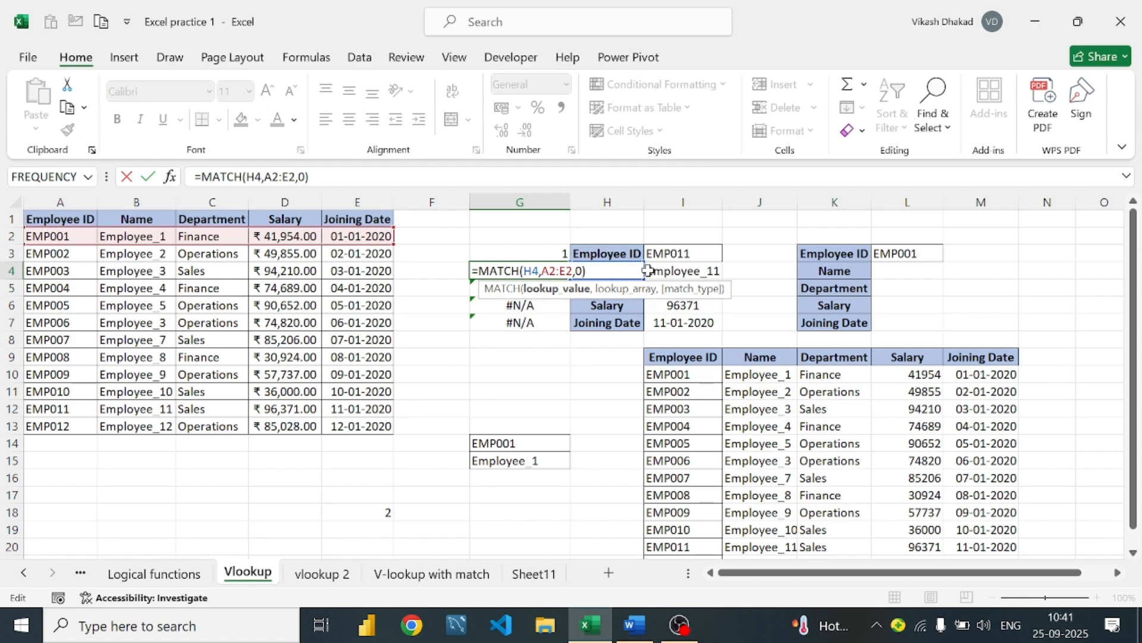
pyautogui.press('Return')
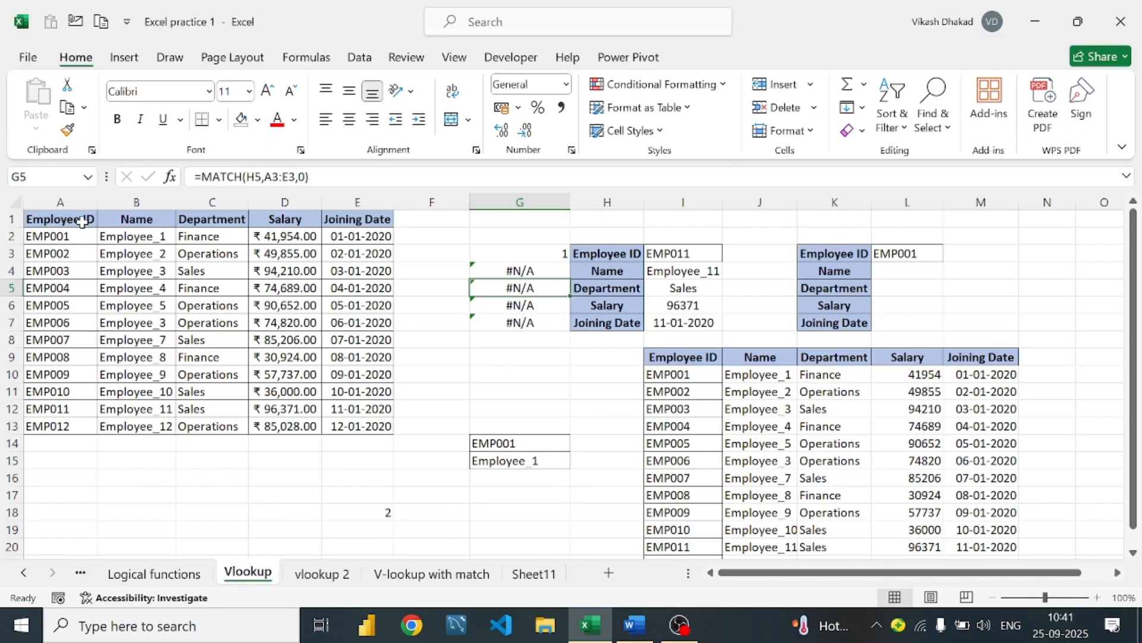
pyautogui.moveTo(83, 219); pyautogui.dragTo(376, 219)
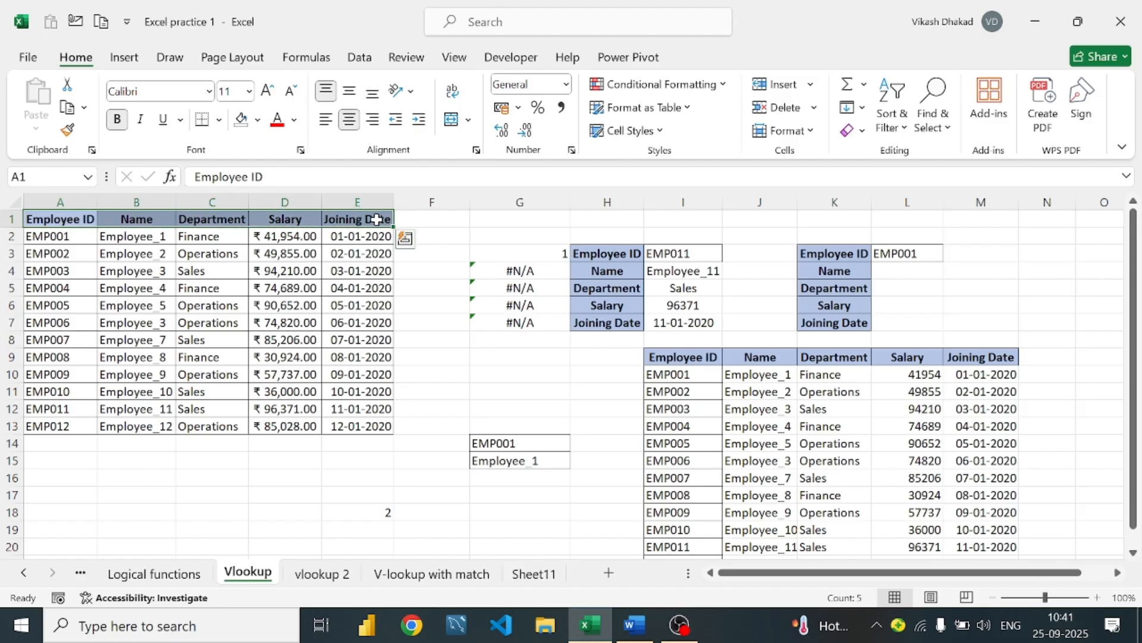
pyautogui.doubleClick(539, 271)
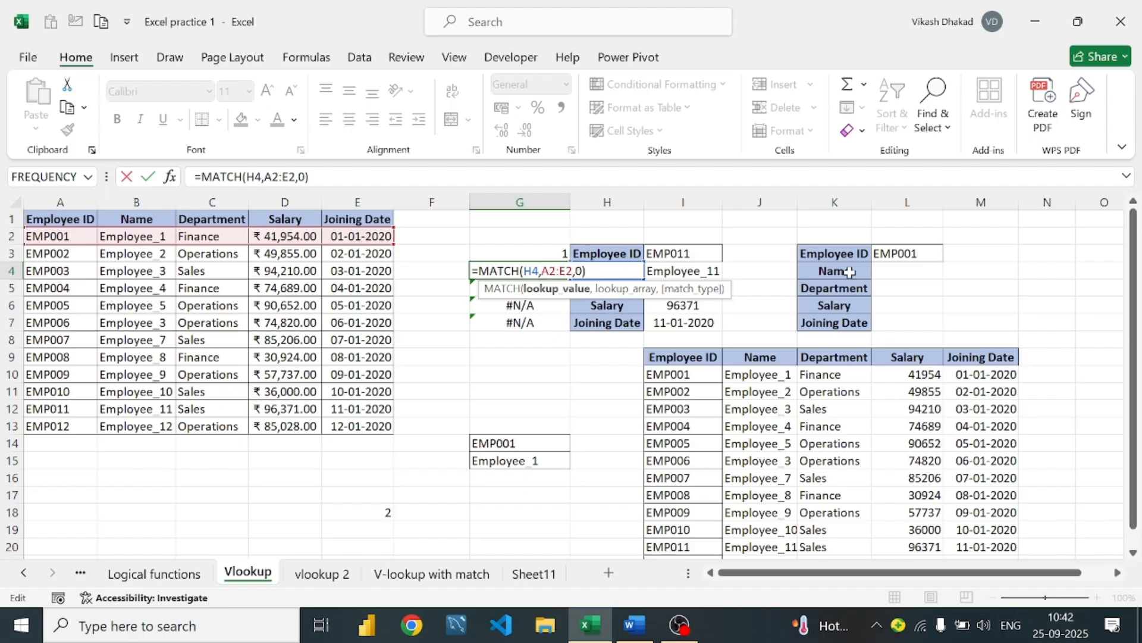
pyautogui.click(755, 265)
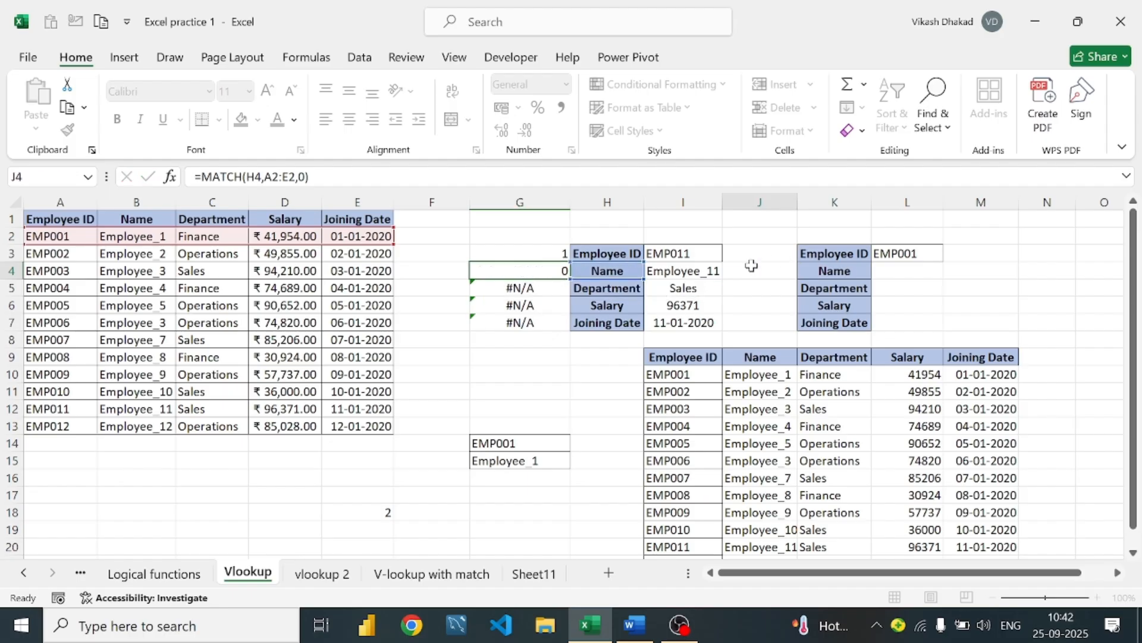
# Lock only the lookup array in G3 so the formula reads =MATCH(H3,$A$1:$E$1,0), and fill it down to G7
pyautogui.click(556, 257)
pyautogui.doubleClick(548, 253)
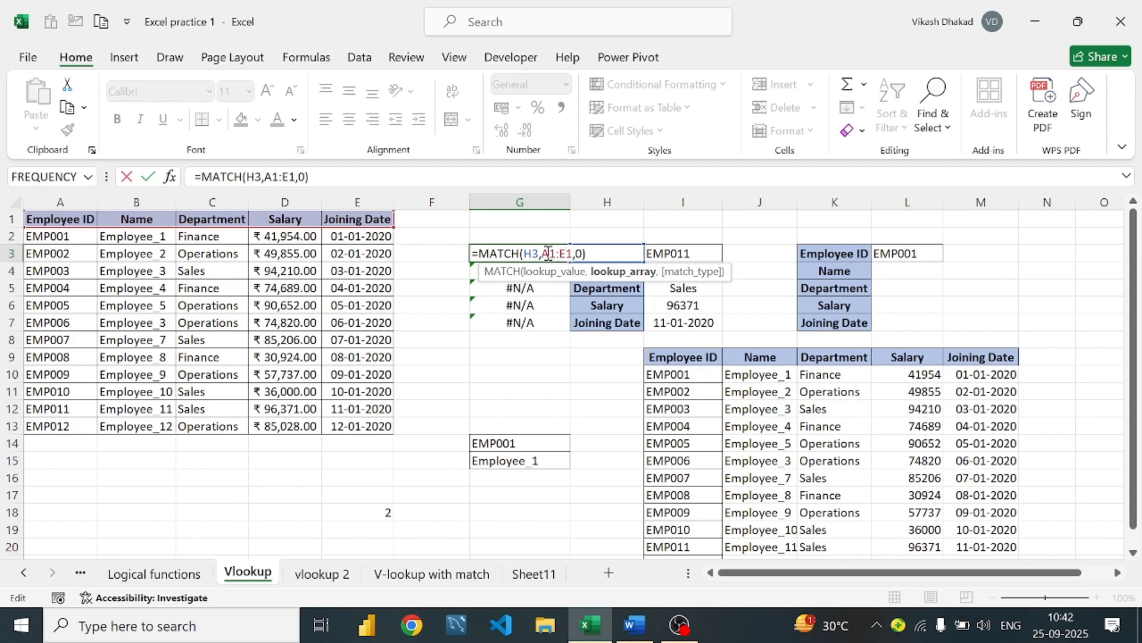
pyautogui.moveTo(540, 250); pyautogui.dragTo(571, 257)
pyautogui.press('F4')
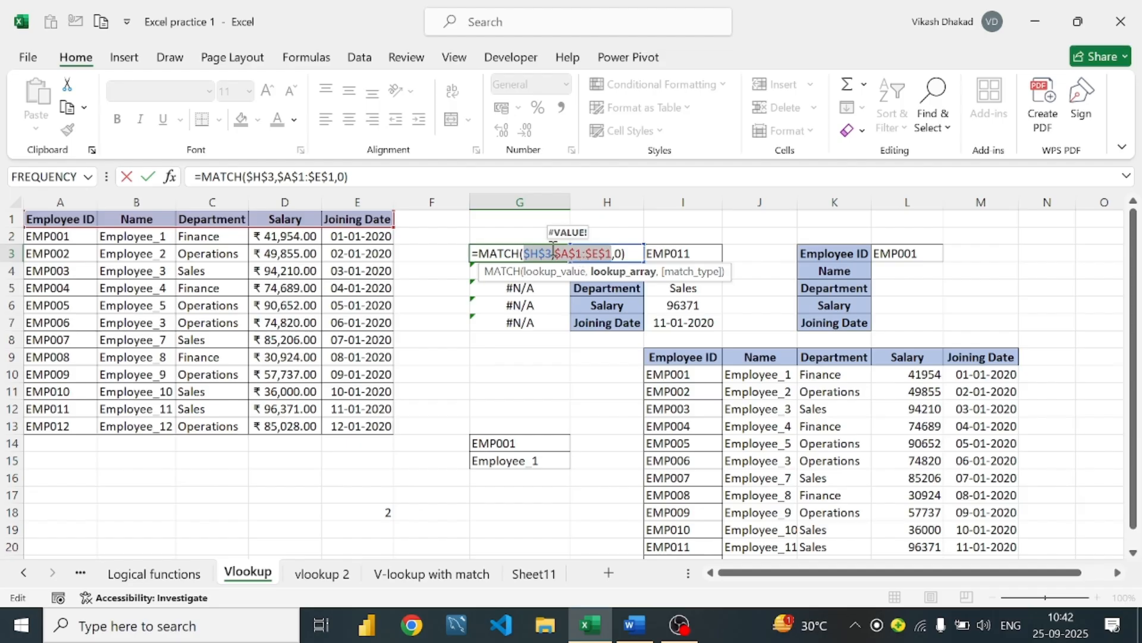
pyautogui.click(555, 250)
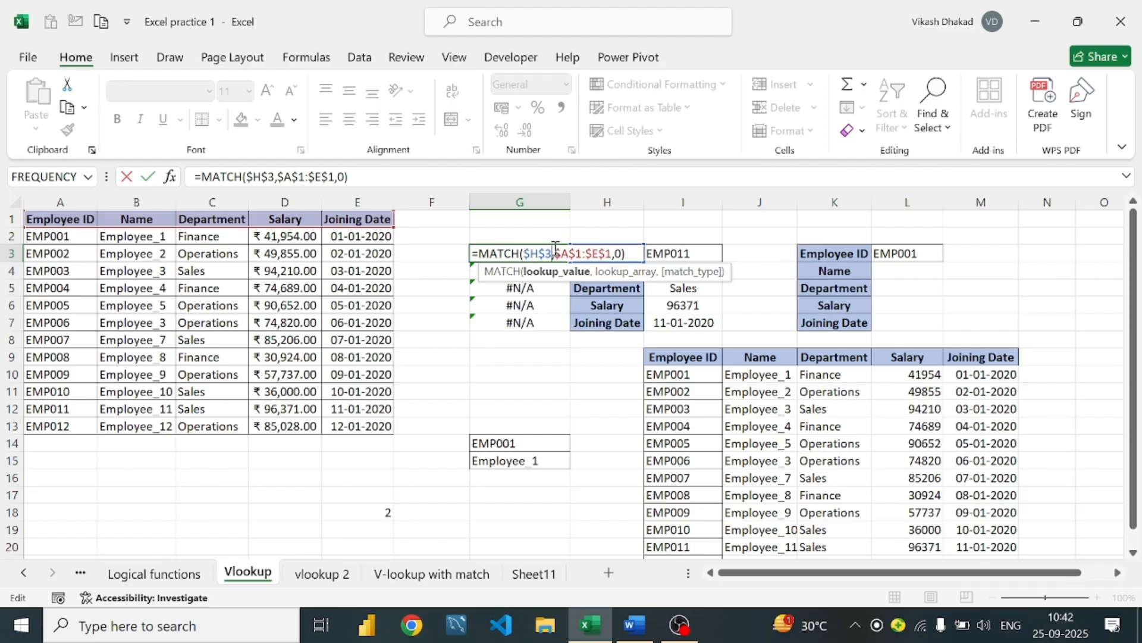
pyautogui.press('Left')
pyautogui.press('BackSpace')
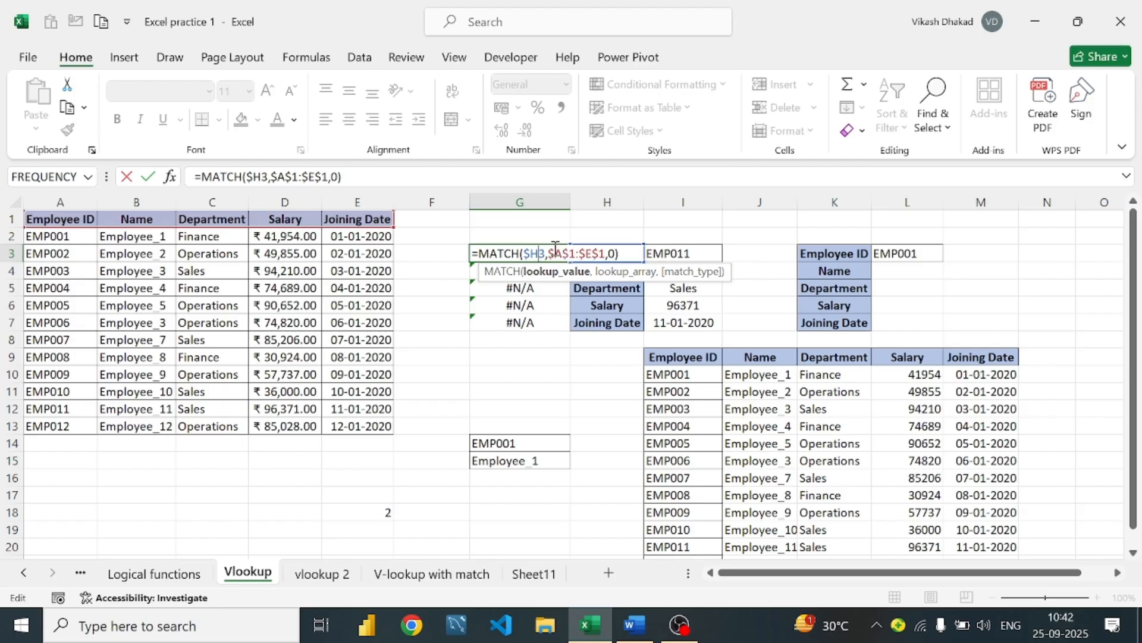
pyautogui.press('Left')
pyautogui.press('BackSpace')
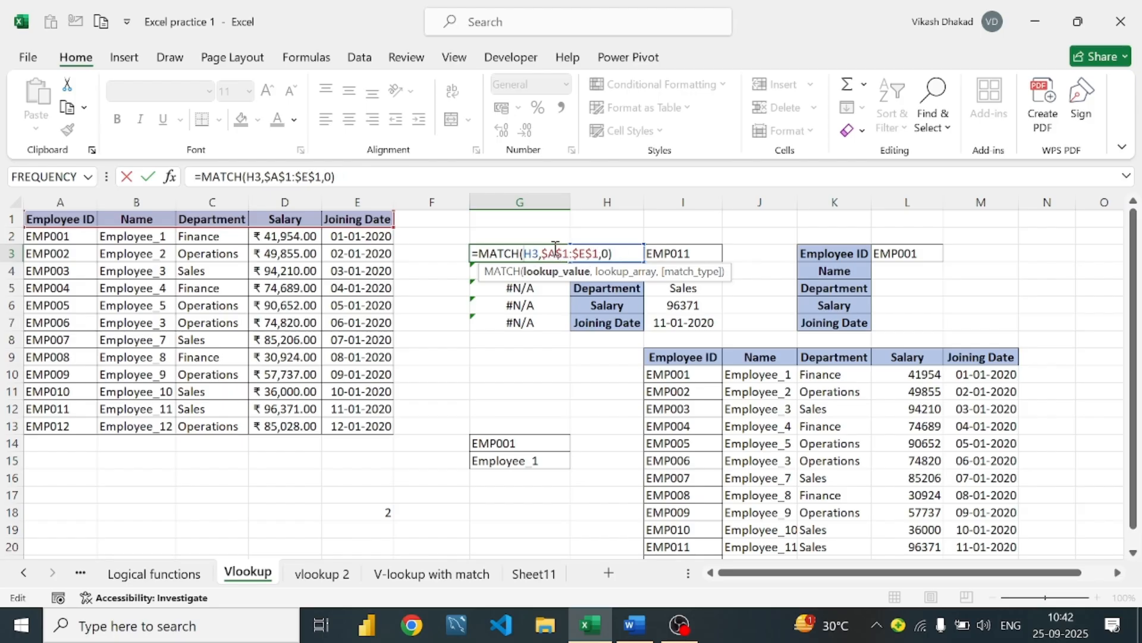
pyautogui.press('Return')
pyautogui.click(554, 248)
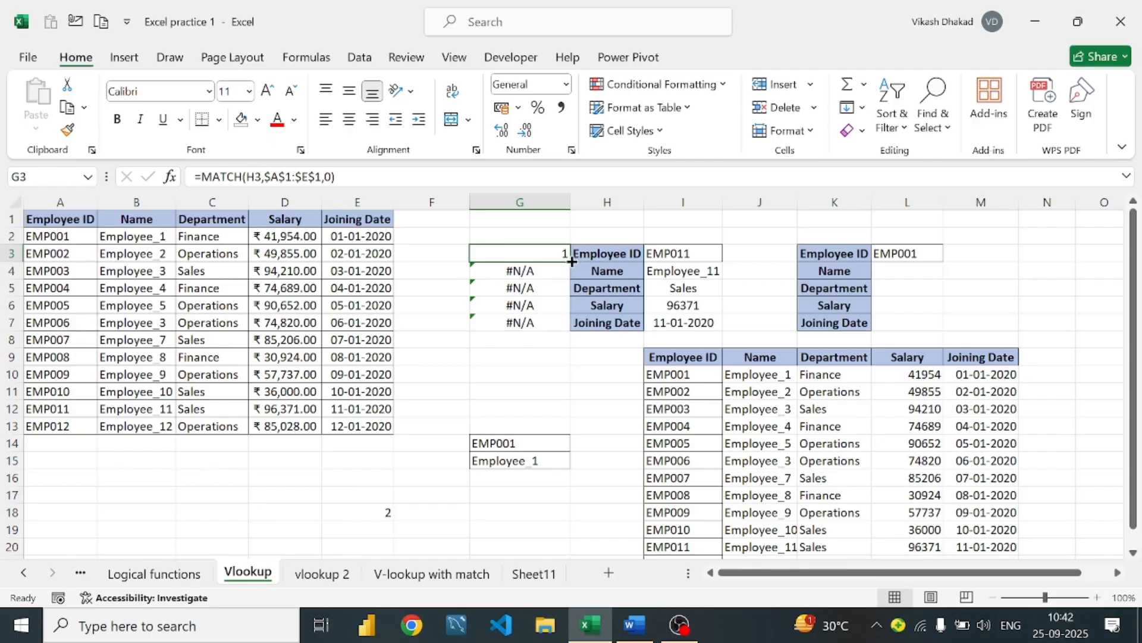
pyautogui.moveTo(572, 262); pyautogui.dragTo(521, 322)
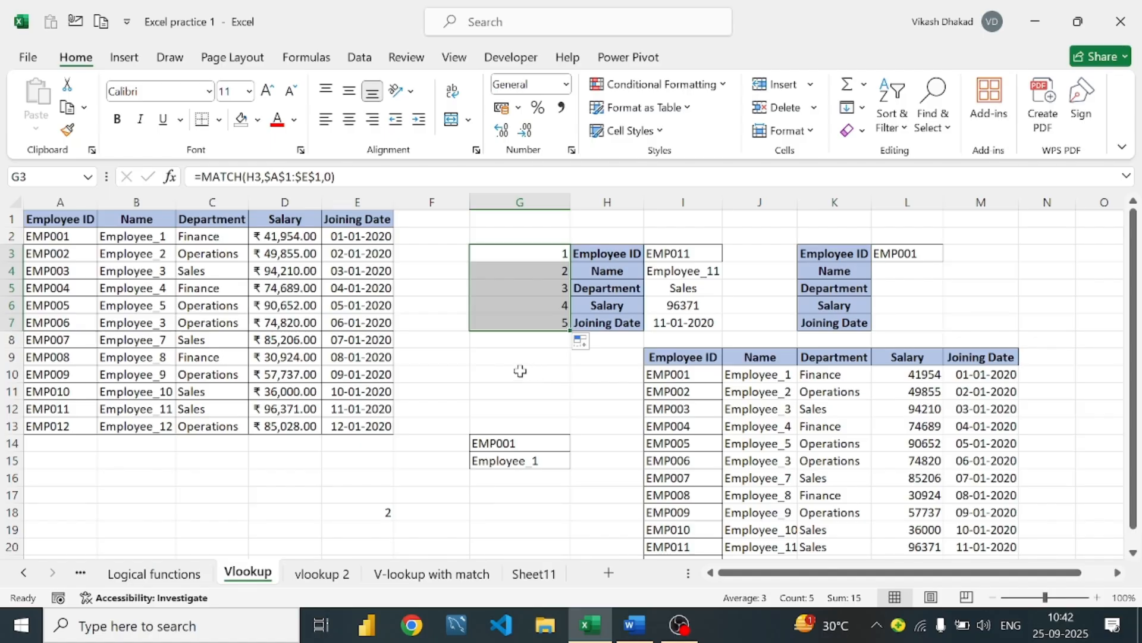
# Undo all the MATCH formula entries, edits and fills in G3:G7 until the range is empty
pyautogui.click(529, 254)
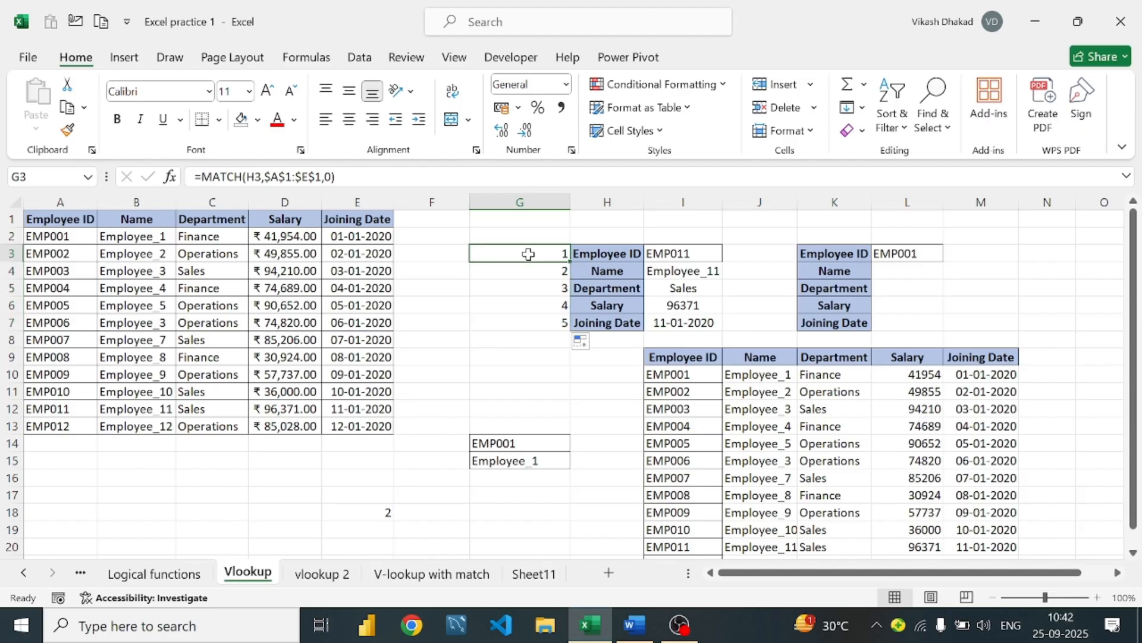
pyautogui.hotkey('ctrl', 'z')
pyautogui.hotkey('ctrl', 'z')
pyautogui.hotkey('ctrl', 'z')
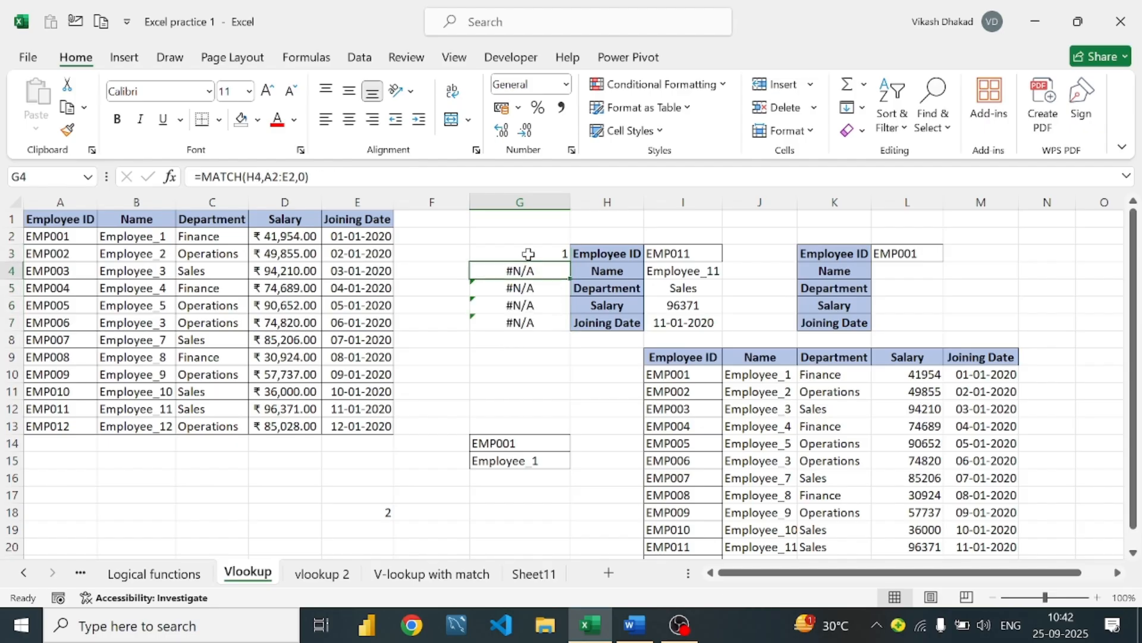
pyautogui.hotkey('ctrl', 'z')
pyautogui.hotkey('ctrl', 'z')
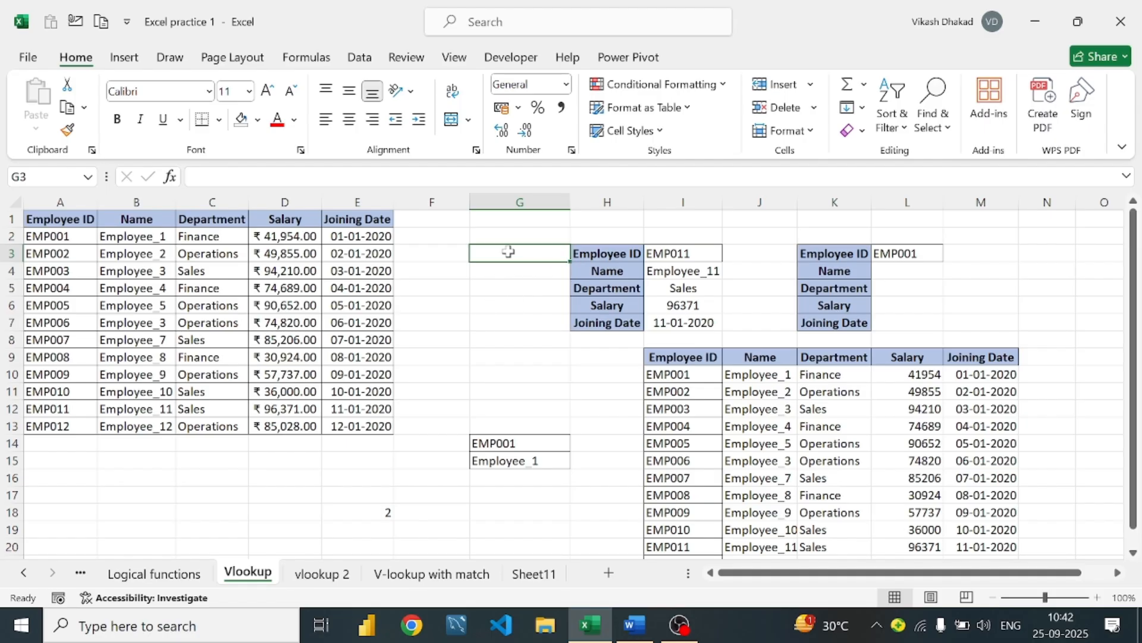
# Begin a MATCH entry in G3, and review the employee table A1:E13 and the field labels H3:H7
pyautogui.write('=match')
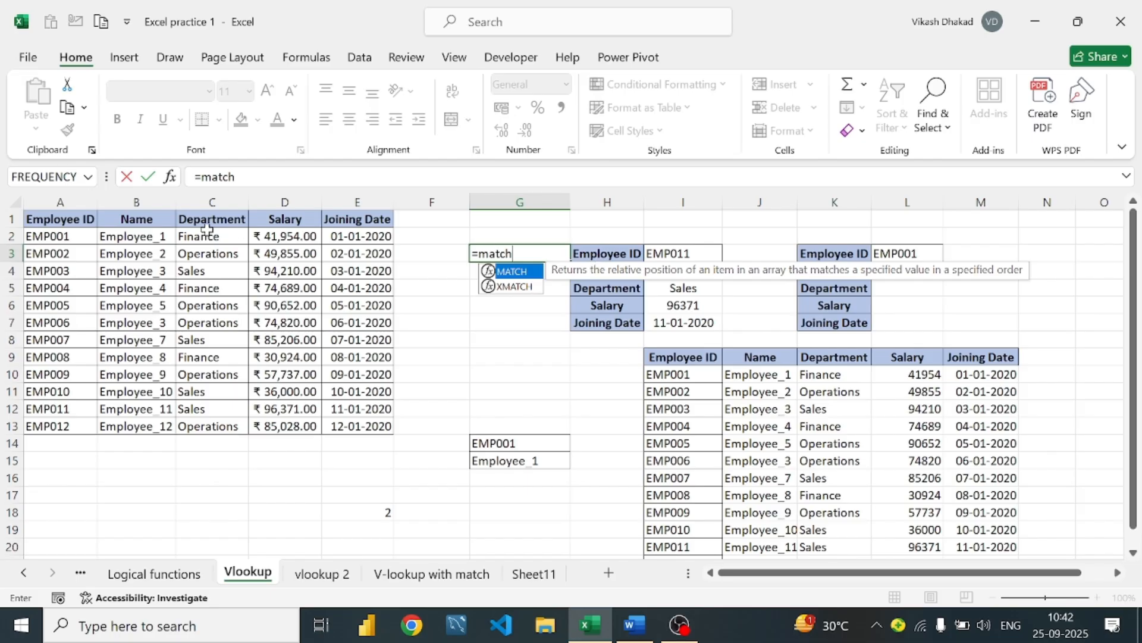
pyautogui.moveTo(55, 222); pyautogui.dragTo(370, 430)
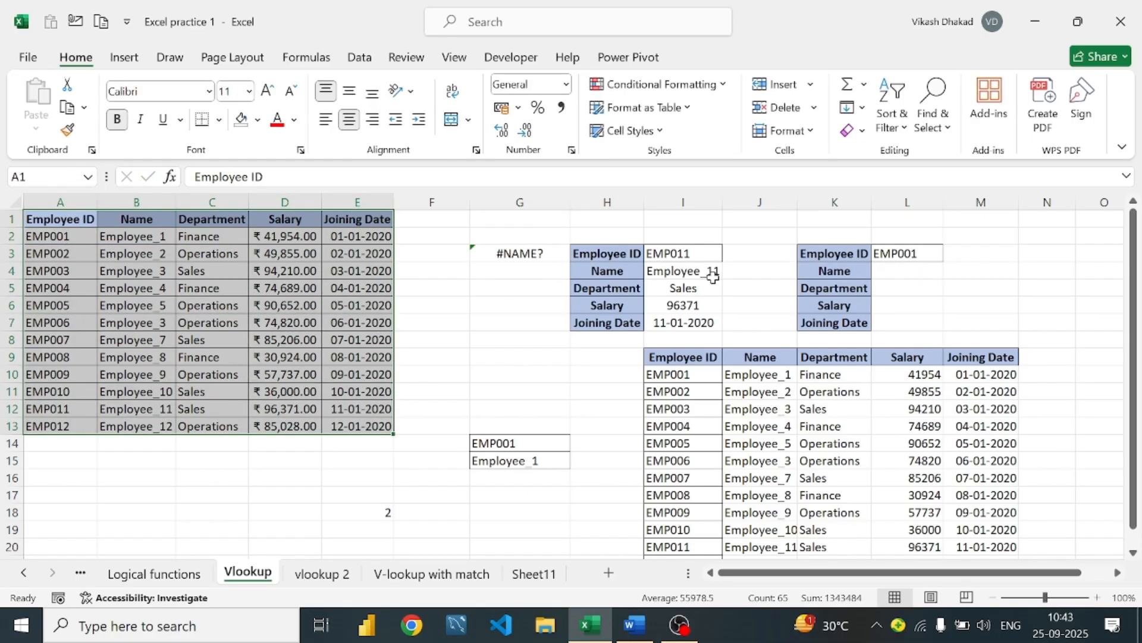
pyautogui.click(619, 253)
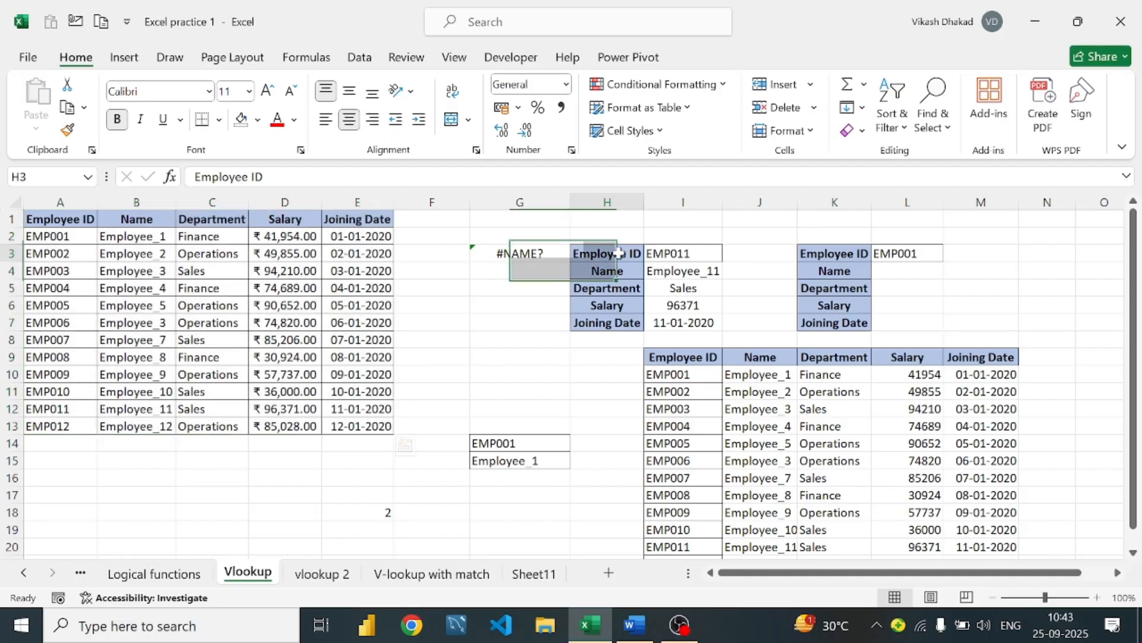
pyautogui.click(38, 220)
pyautogui.click(524, 269)
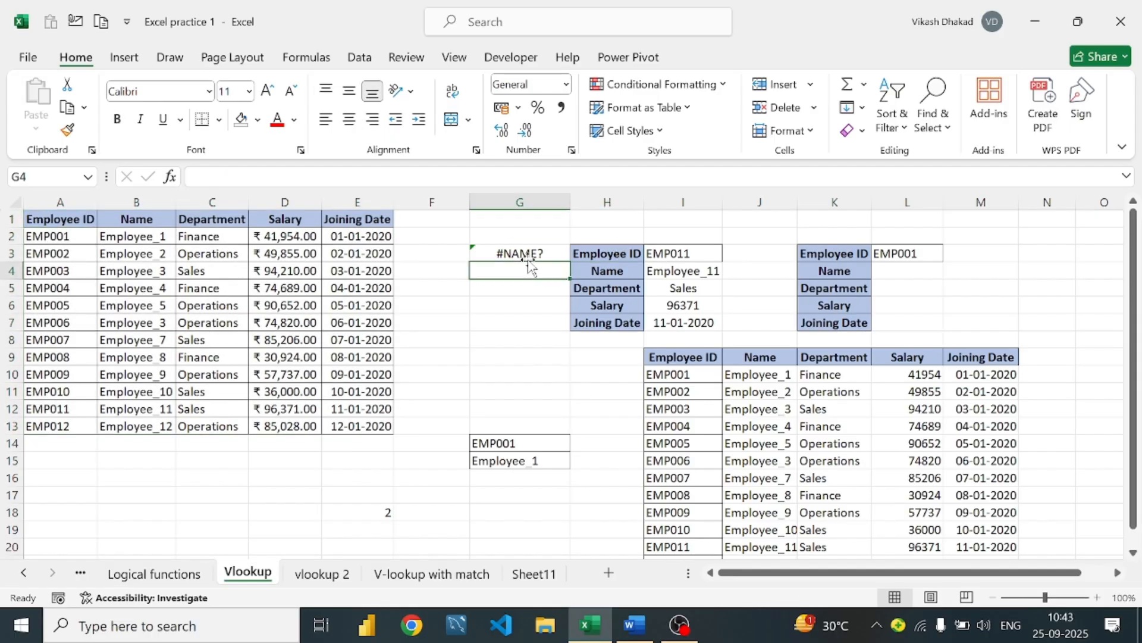
pyautogui.click(527, 256)
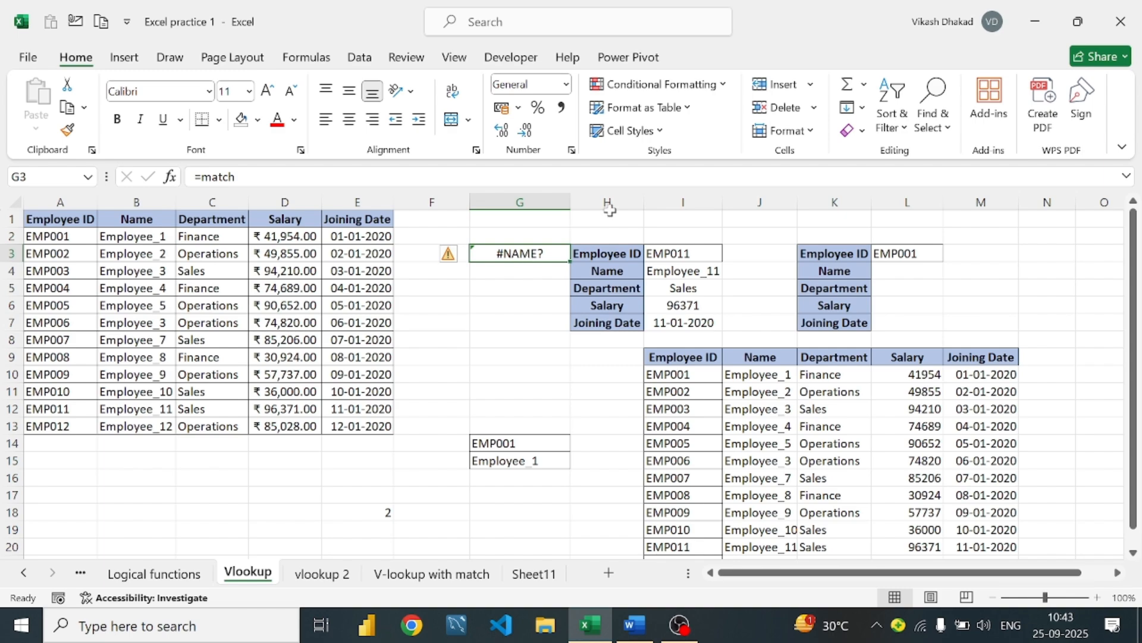
pyautogui.click(617, 271)
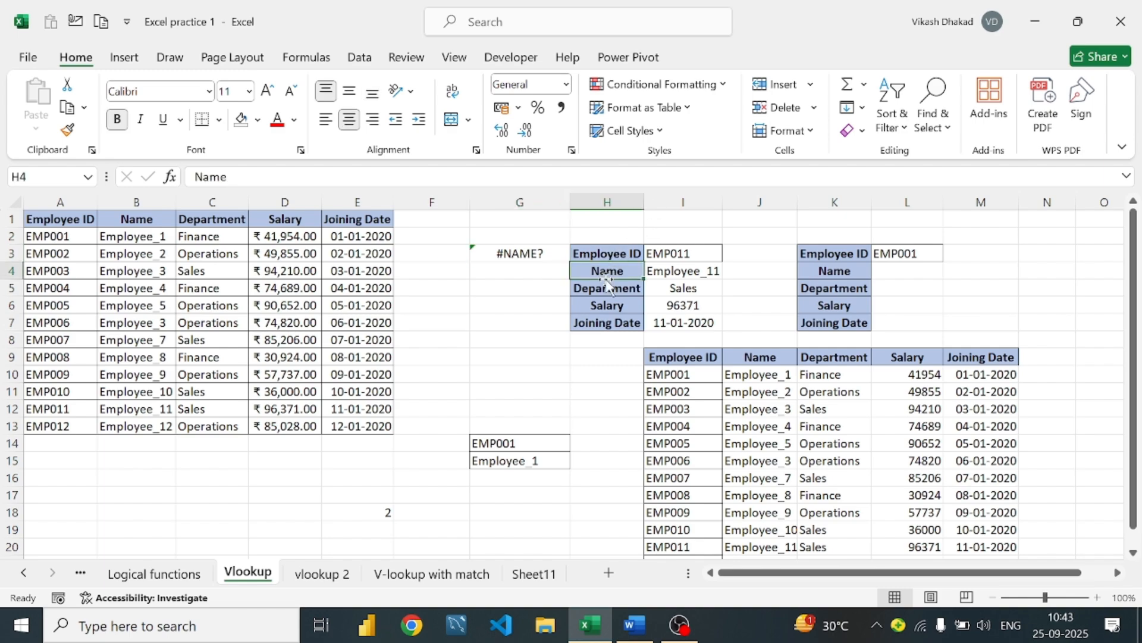
pyautogui.click(602, 290)
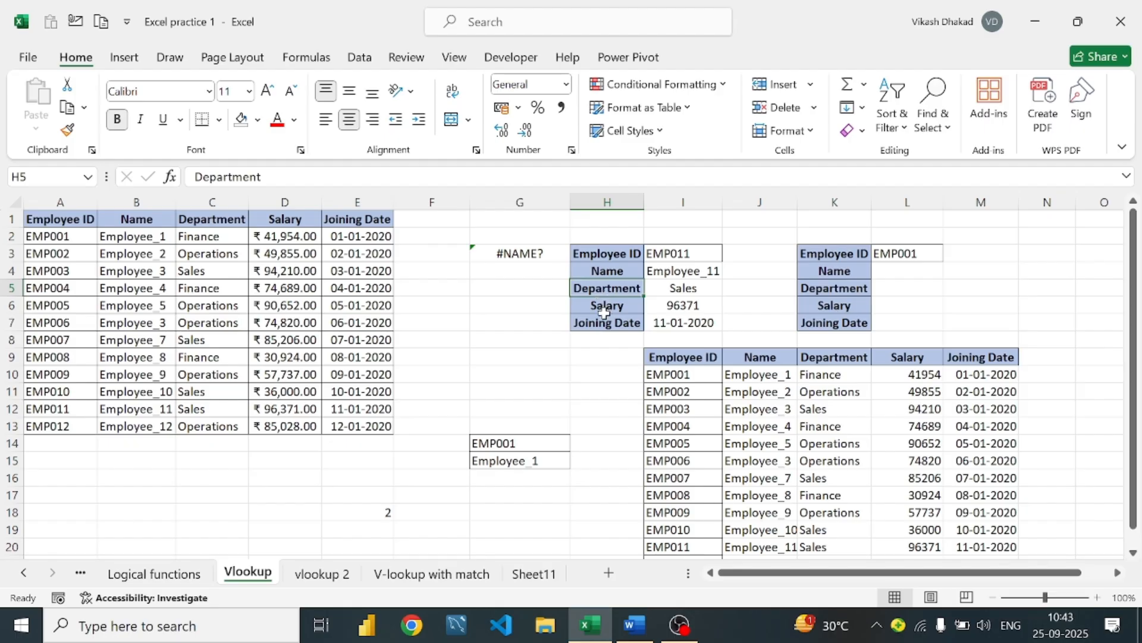
pyautogui.click(604, 311)
pyautogui.click(608, 325)
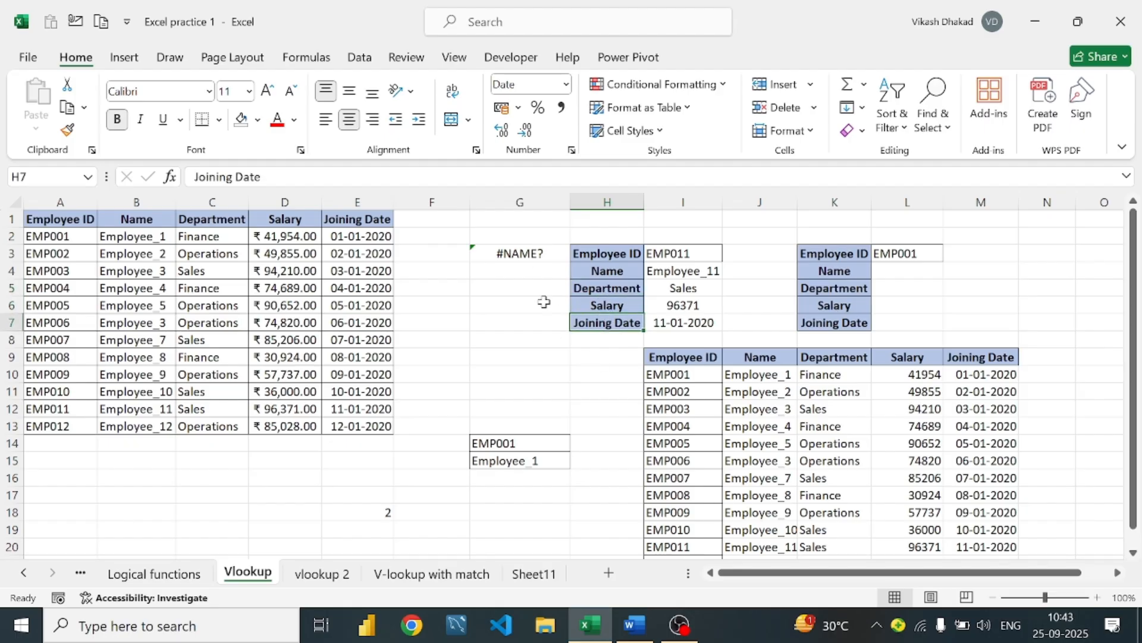
# Complete the G3 formula as =MATCH(H3,A1:E1), using the Employee ID label as lookup value and the header row as array
pyautogui.click(536, 253)
pyautogui.write('=match')
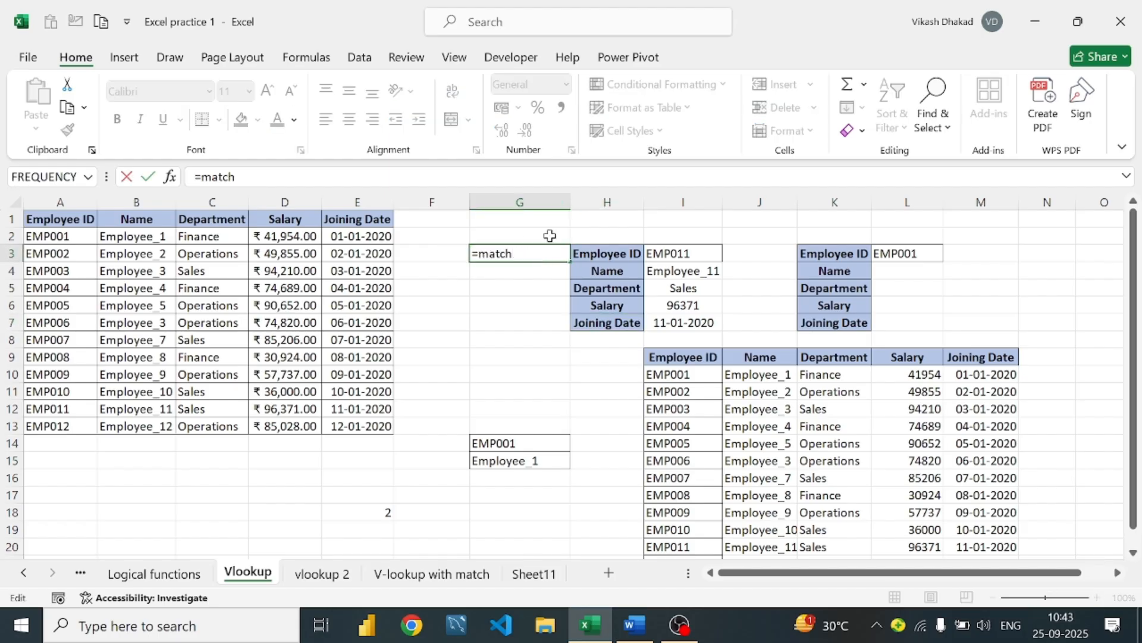
pyautogui.write('(')
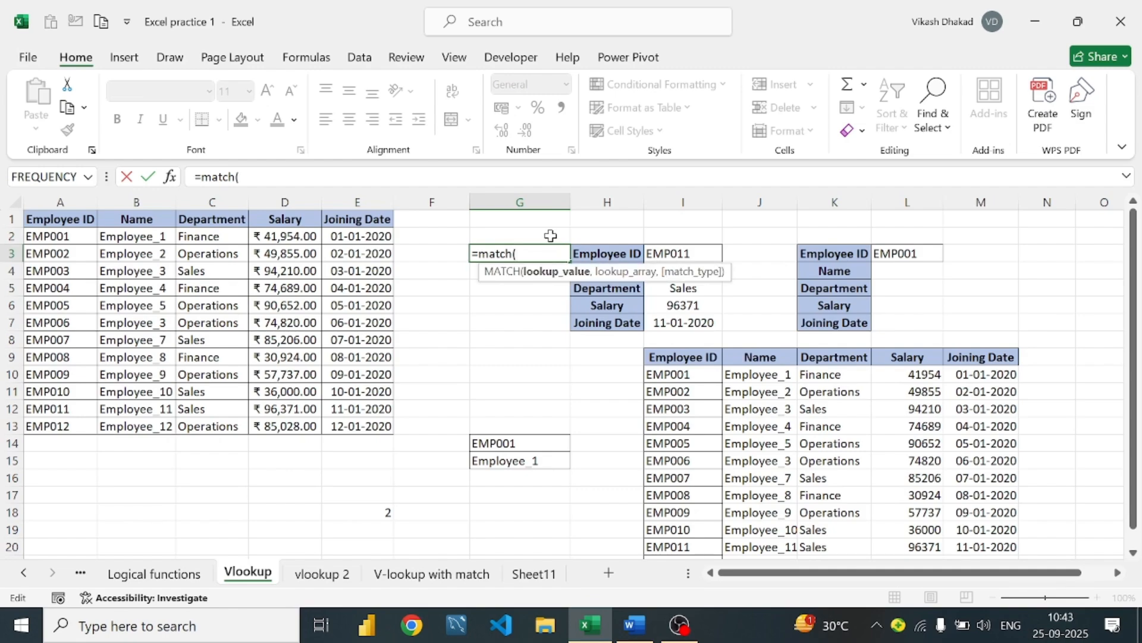
pyautogui.click(638, 254)
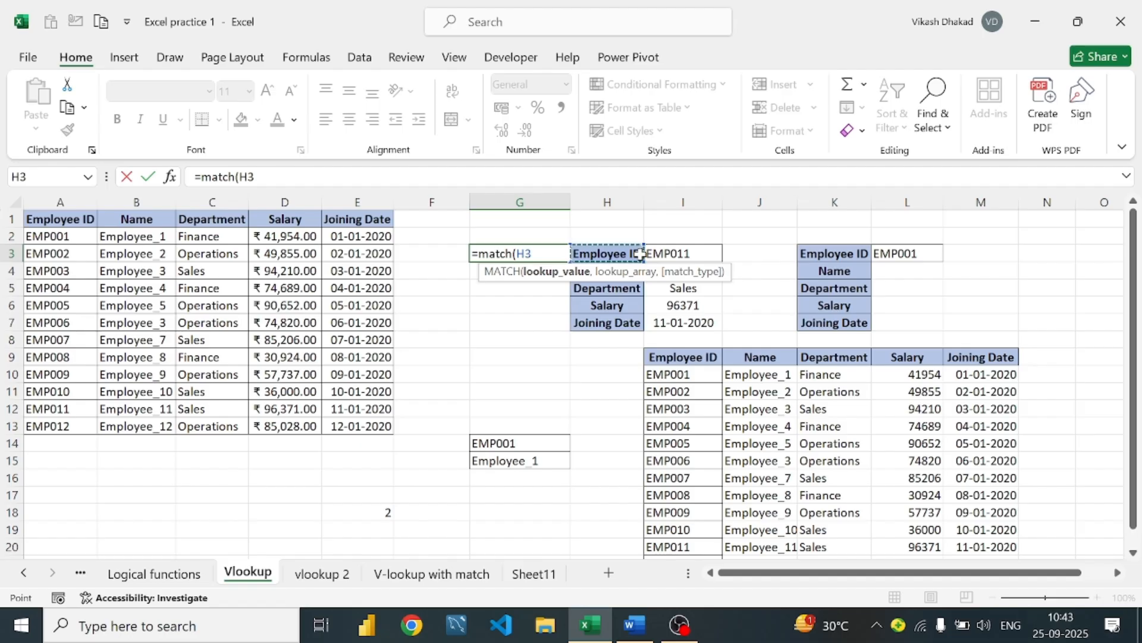
pyautogui.write(',')
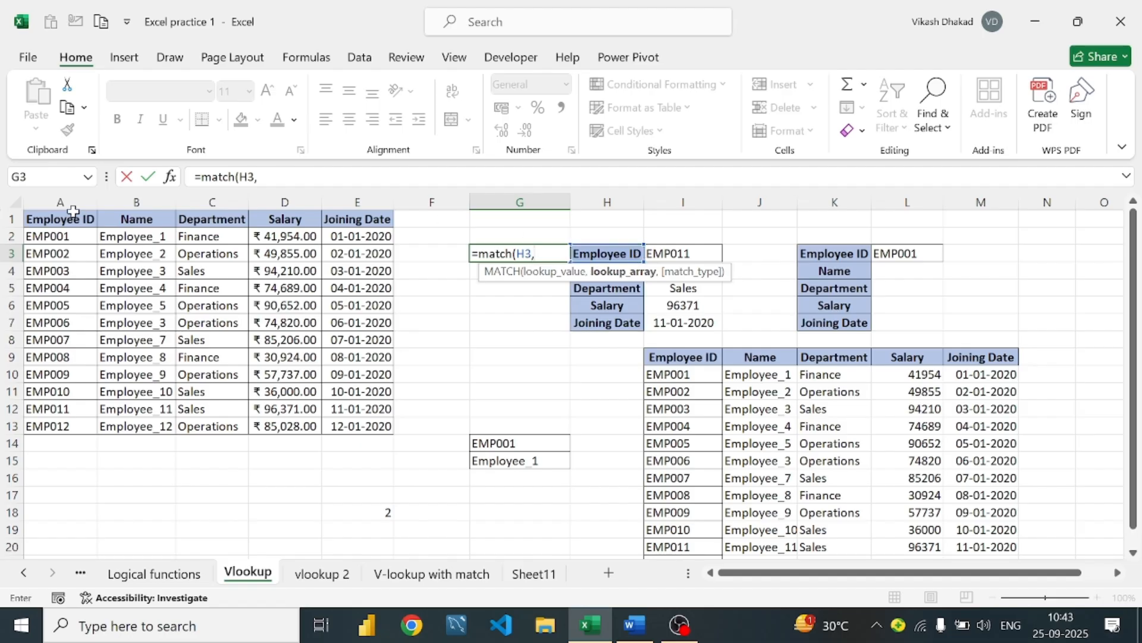
pyautogui.moveTo(68, 219); pyautogui.dragTo(355, 225)
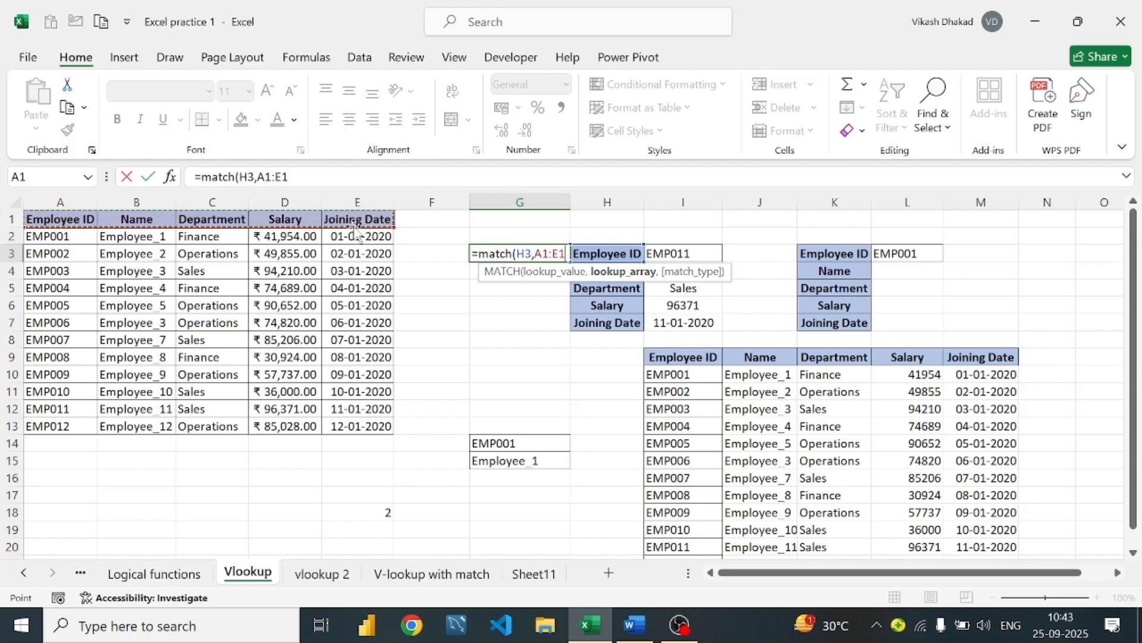
pyautogui.write(',')
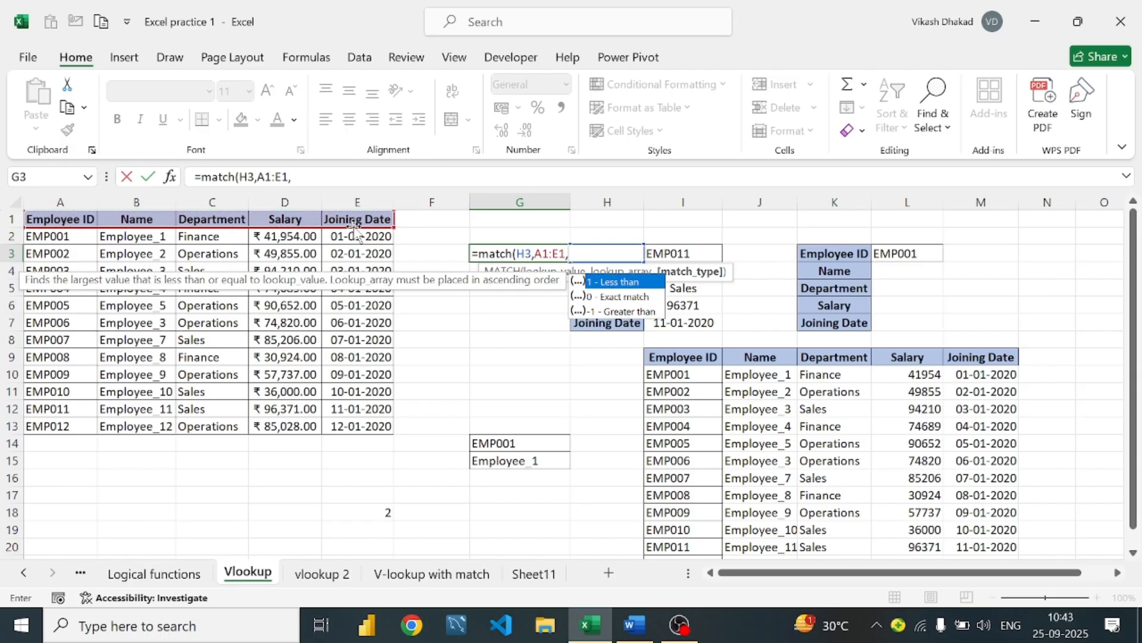
pyautogui.write('0')
pyautogui.press('BackSpace')
pyautogui.press('BackSpace')
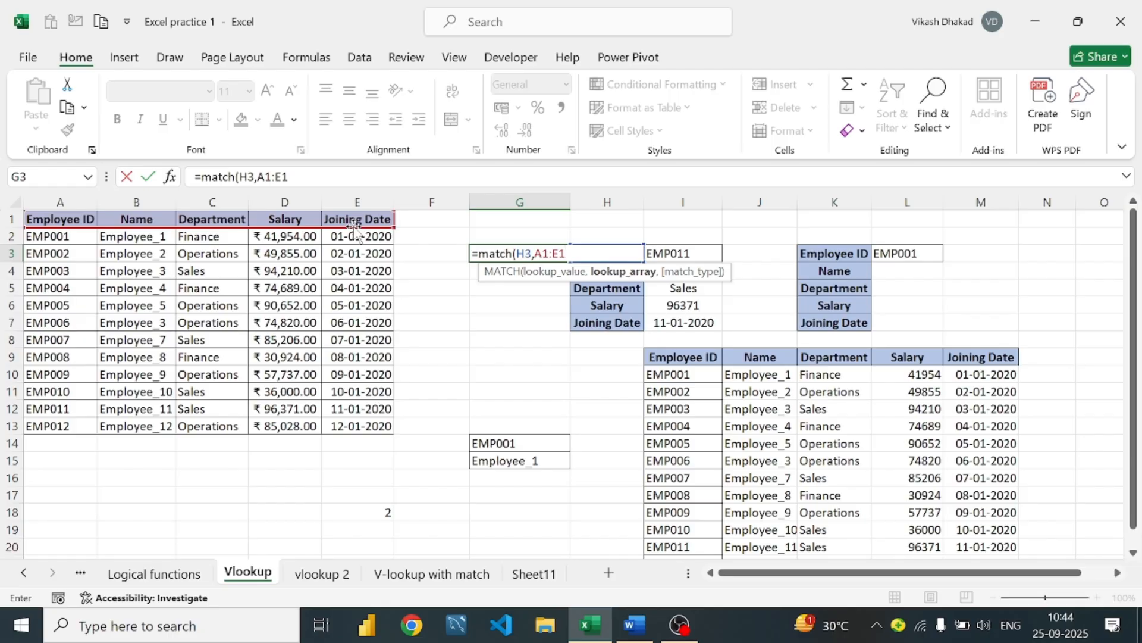
pyautogui.hotkey('shift', 'Left')
pyautogui.hotkey('shift', 'Left')
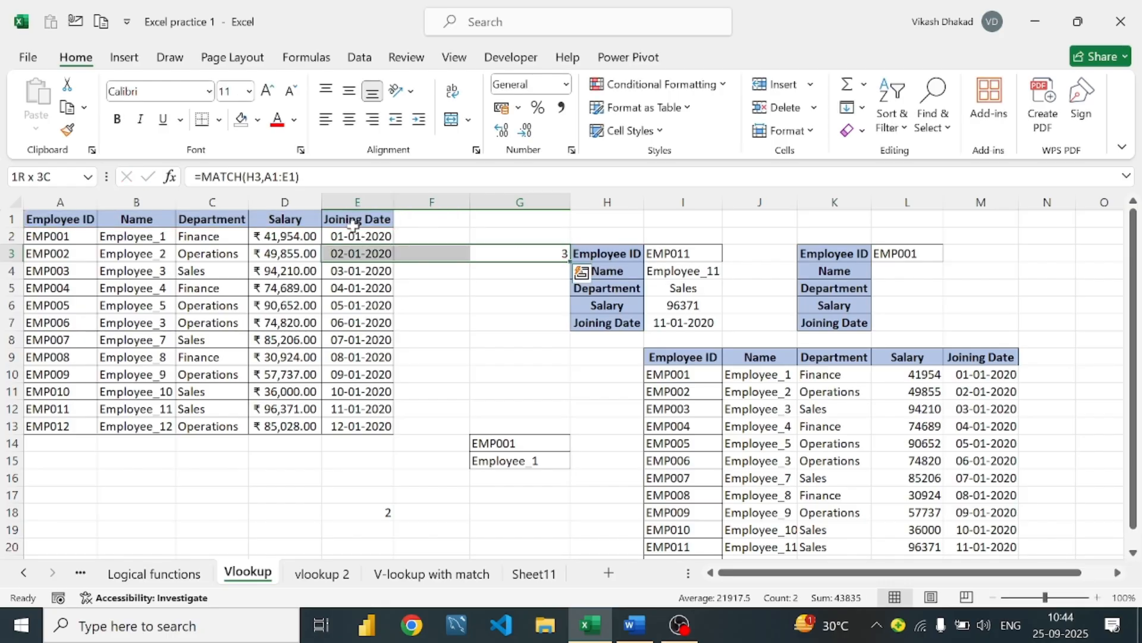
# Lock the lookup array in G3 and add exact matching so the formula reads =MATCH(H3,$A$1:$E$1,0)
pyautogui.click(534, 256)
pyautogui.doubleClick(553, 255)
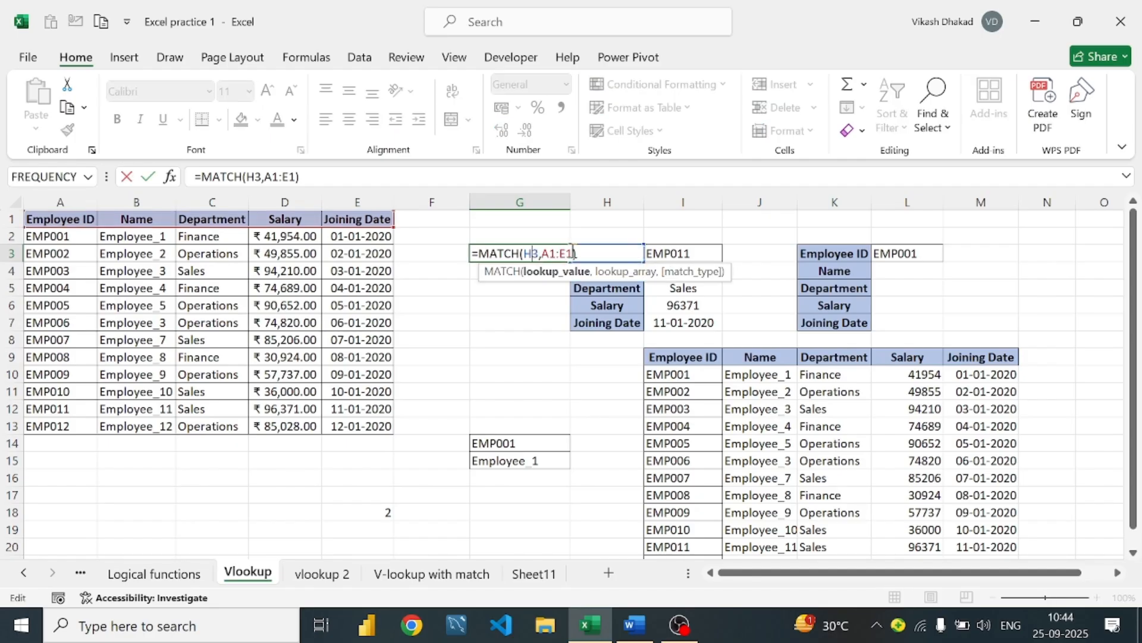
pyautogui.moveTo(572, 253); pyautogui.dragTo(545, 254)
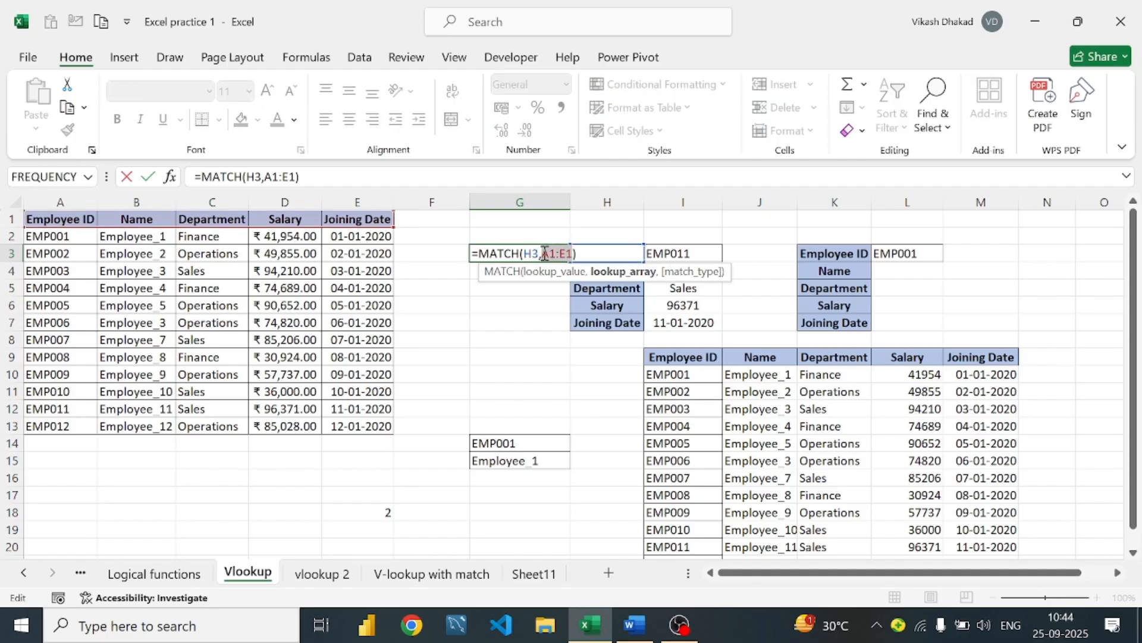
pyautogui.press('F4')
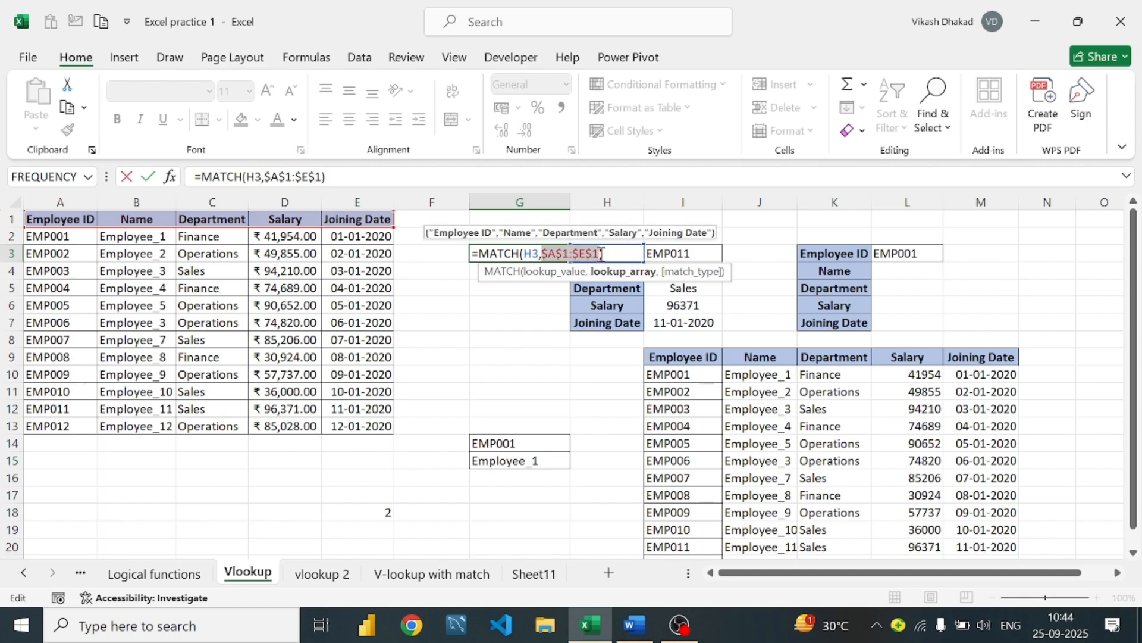
pyautogui.write(',')
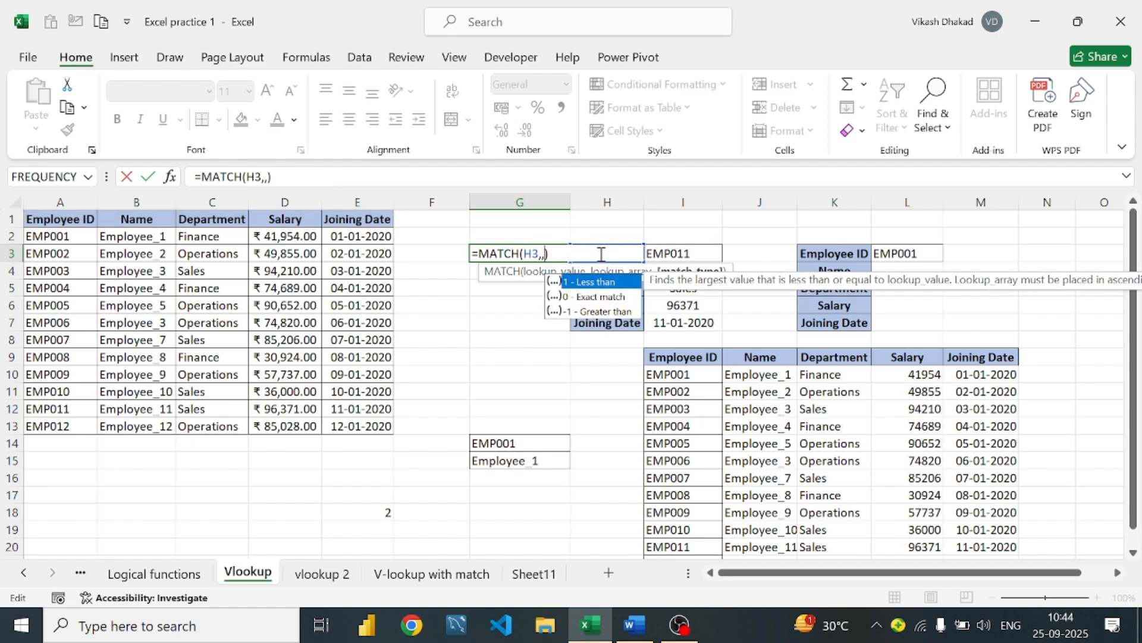
pyautogui.hotkey('ctrl', 'z')
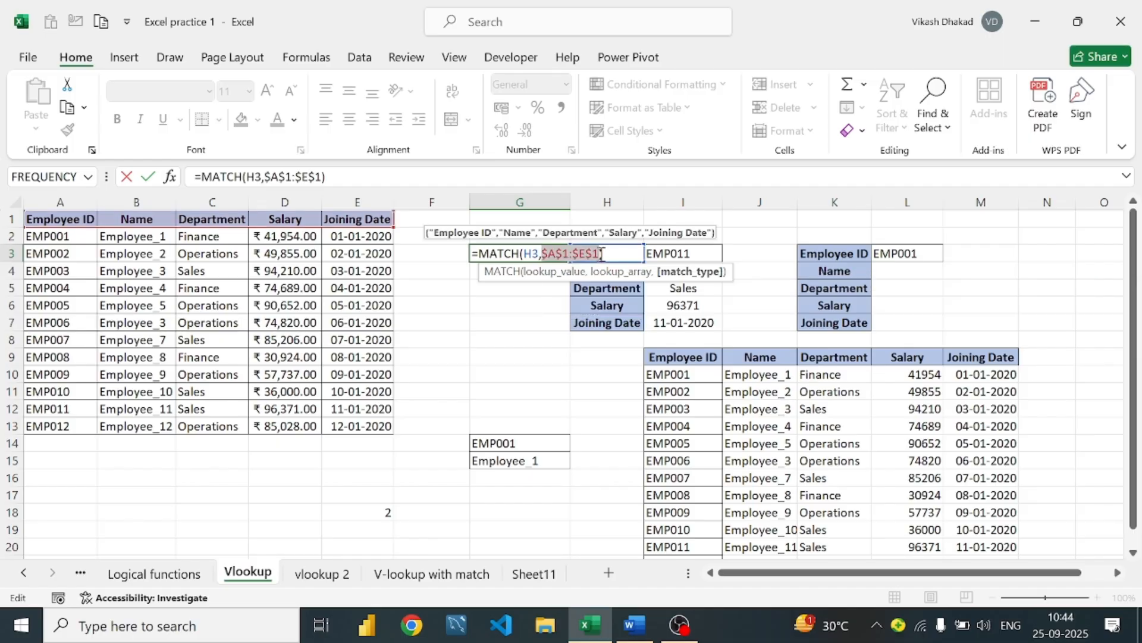
pyautogui.click(601, 254)
pyautogui.write(',')
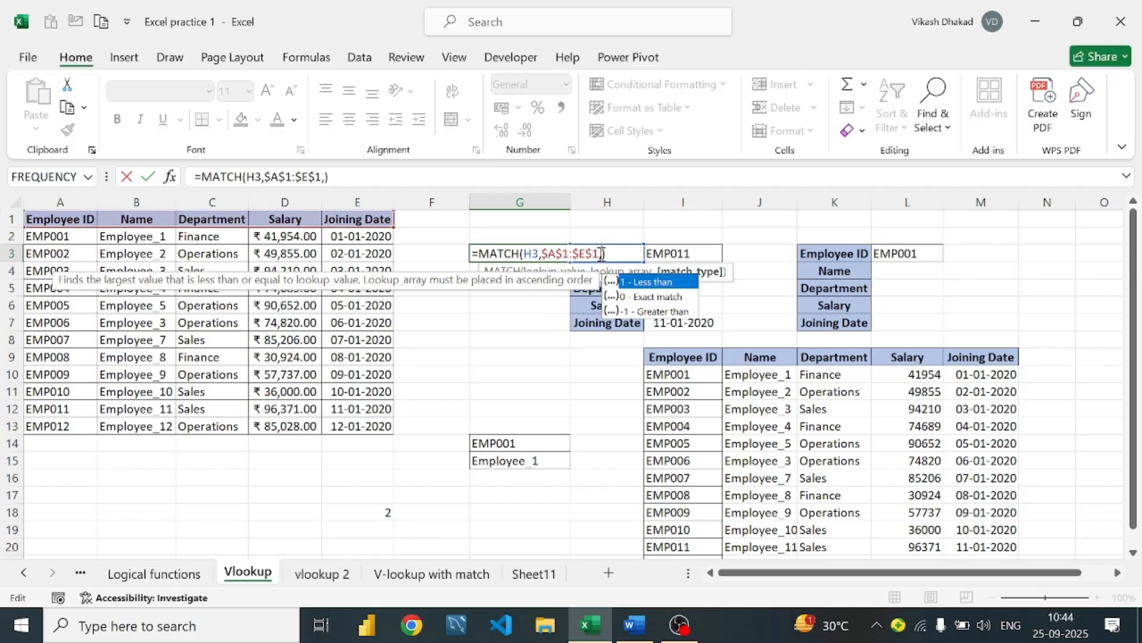
pyautogui.write('0')
pyautogui.press('Return')
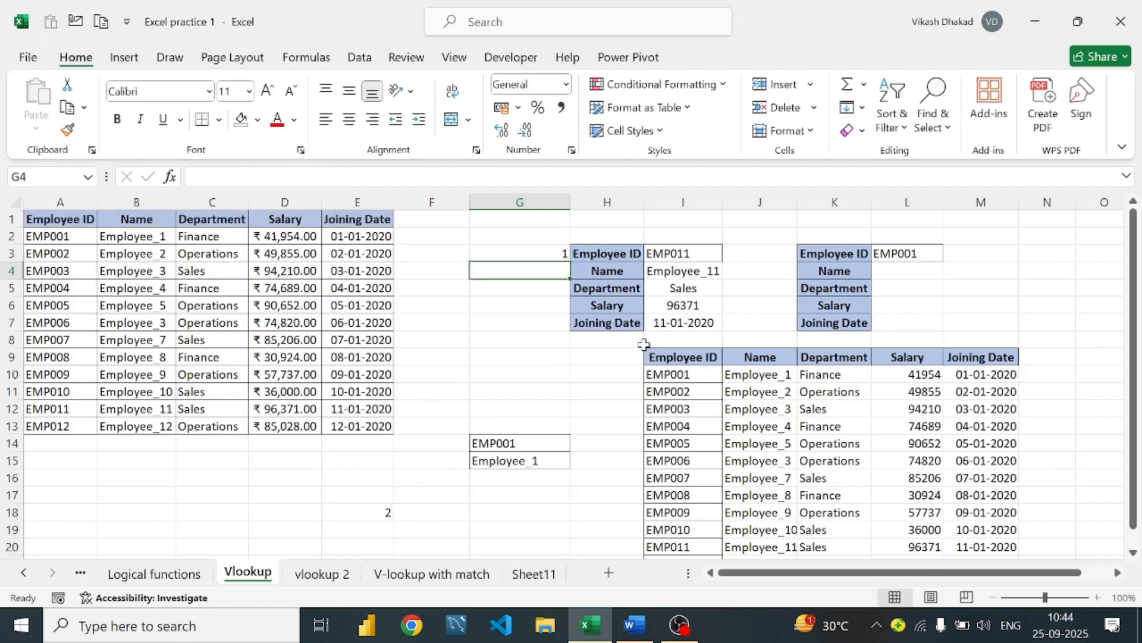
# Fill the MATCH formula from G3 down to G7 for the remaining field labels
pyautogui.click(548, 253)
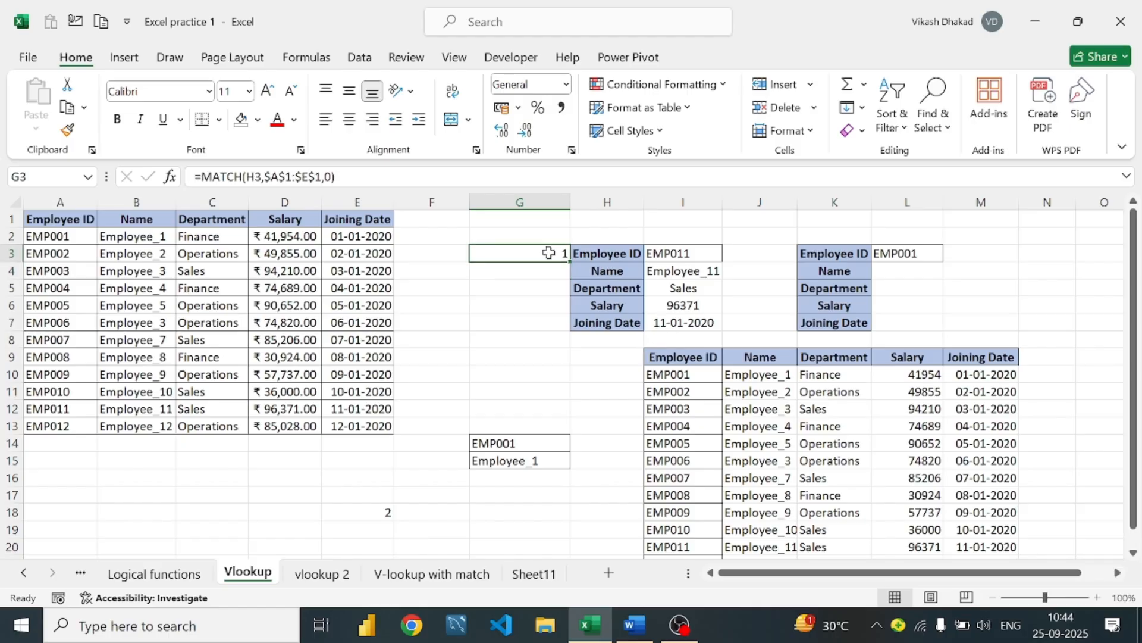
pyautogui.click(605, 254)
pyautogui.click(563, 253)
pyautogui.moveTo(568, 262); pyautogui.dragTo(559, 324)
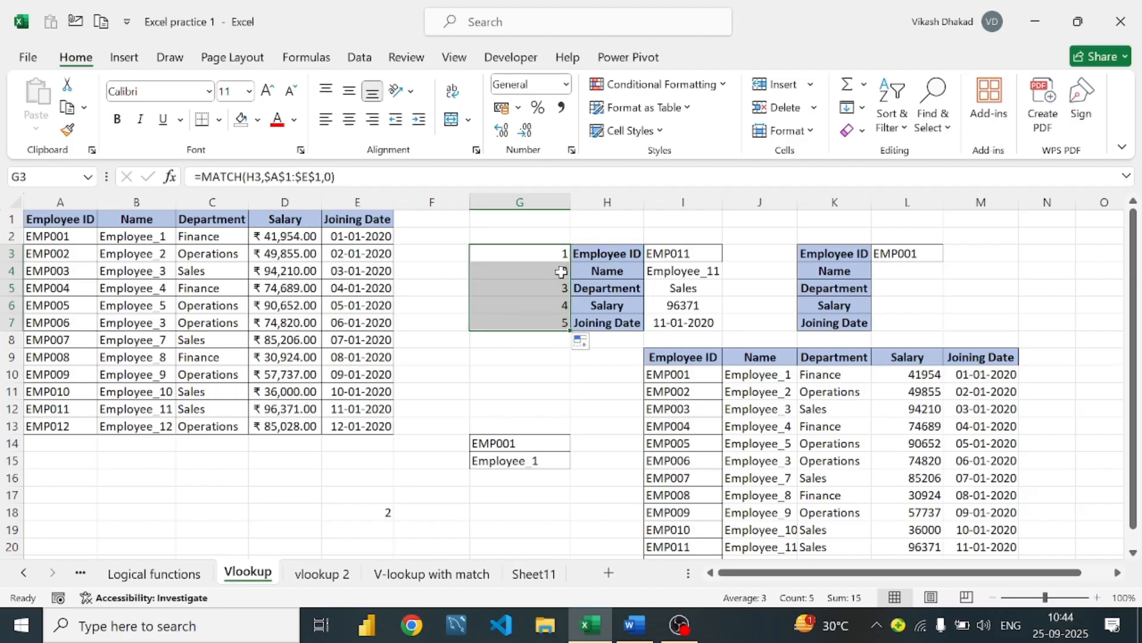
# Compare the MATCH formulas in column G with the field labels in H3:H7 and the table headers in row 1
pyautogui.click(588, 256)
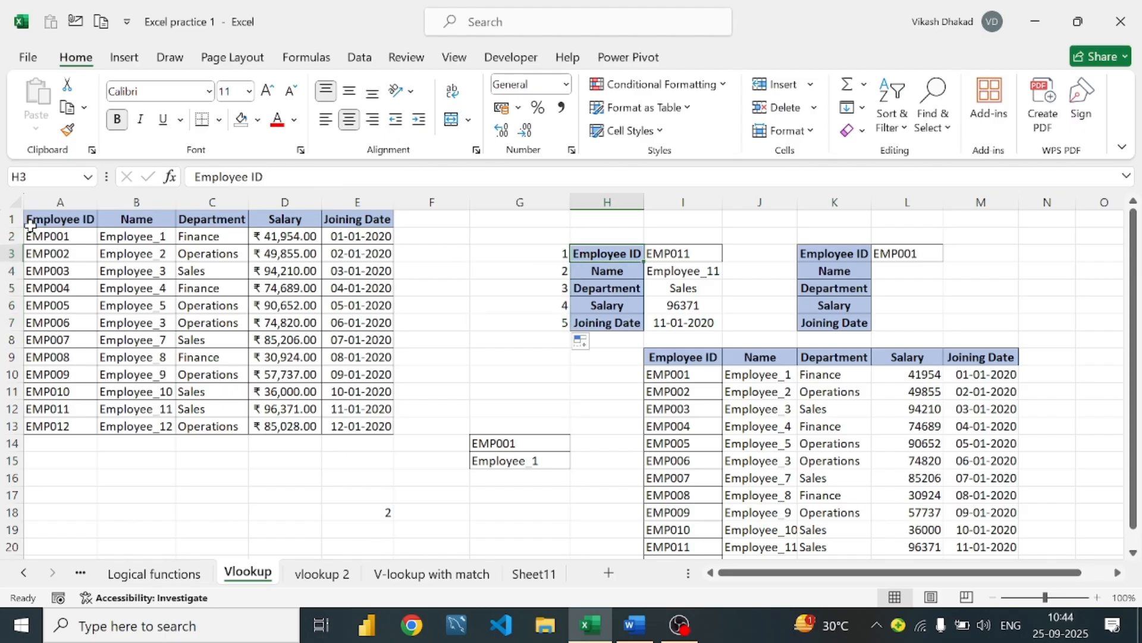
pyautogui.click(48, 220)
pyautogui.click(133, 220)
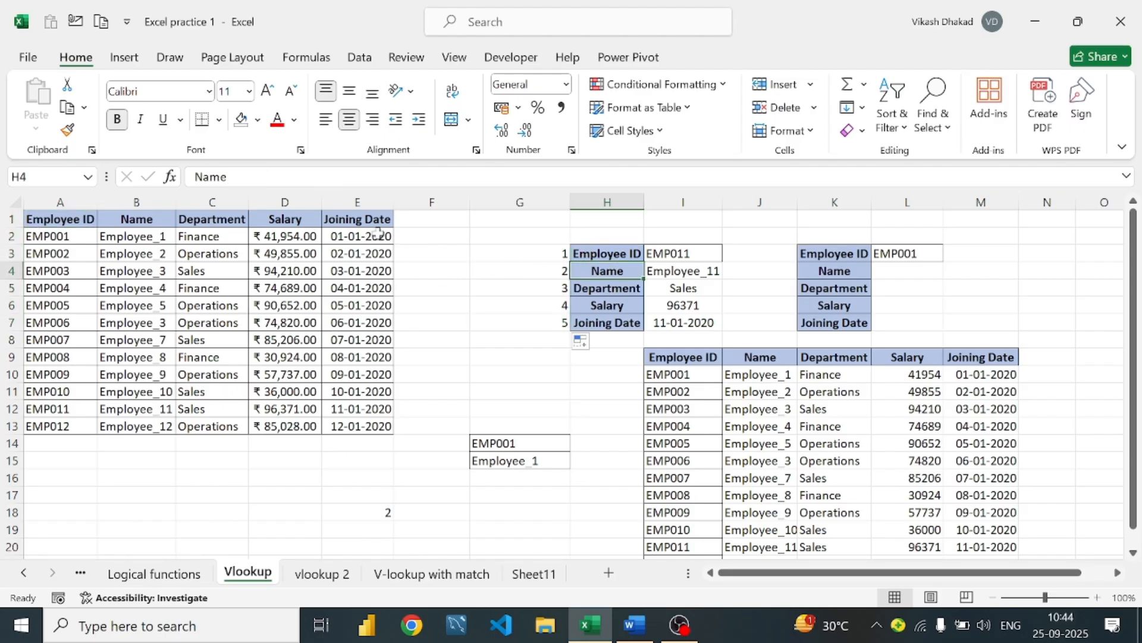
pyautogui.click(606, 289)
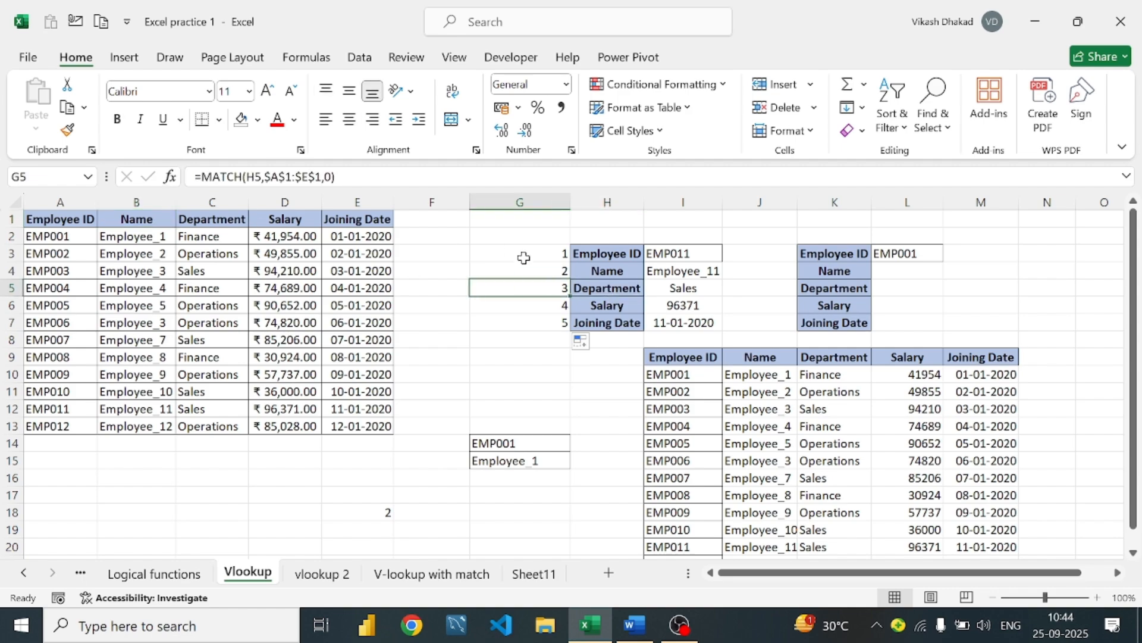
pyautogui.click(605, 303)
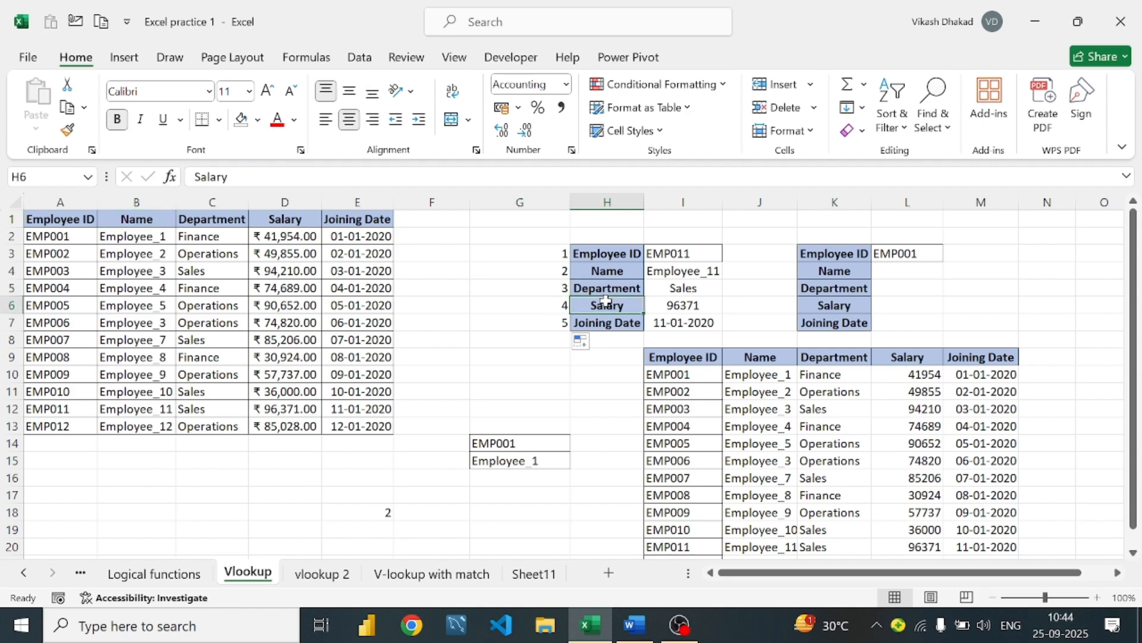
pyautogui.click(523, 306)
pyautogui.click(602, 326)
pyautogui.click(550, 327)
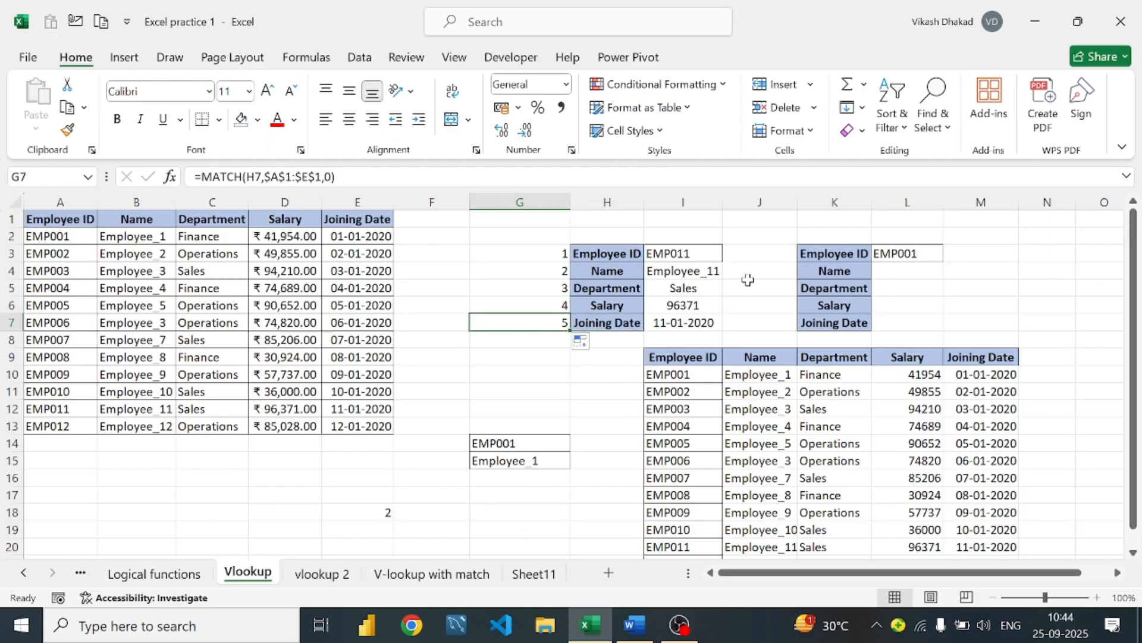
# Fill the VLOOKUP formula from I4 down to I7, and delete the formula from I4
pyautogui.click(714, 273)
pyautogui.doubleClick(721, 277)
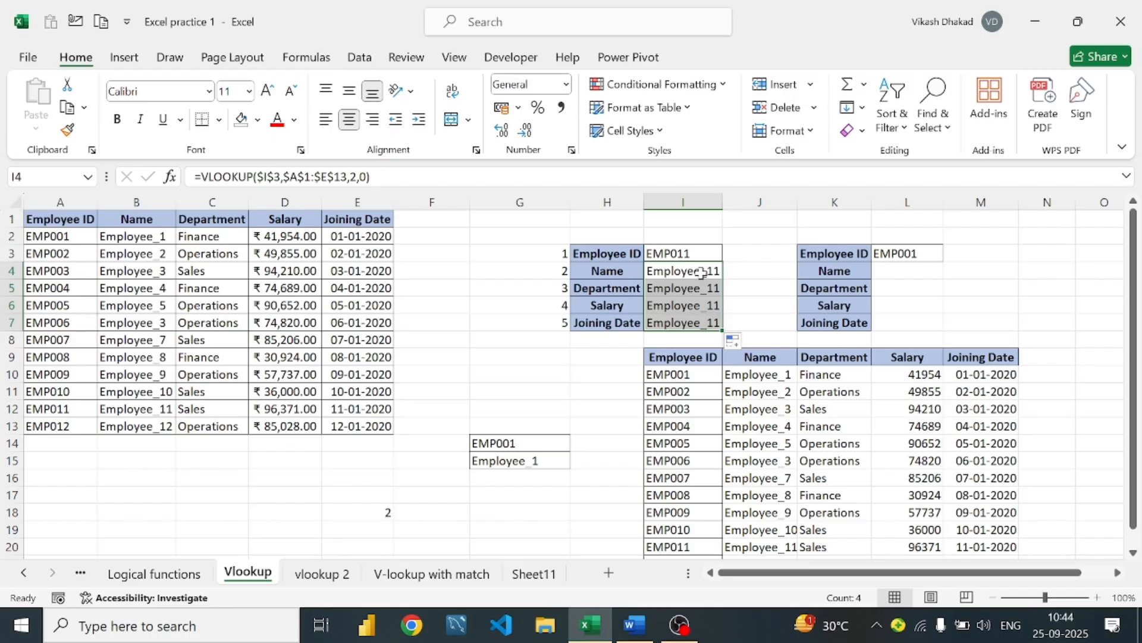
pyautogui.doubleClick(702, 272)
pyautogui.click(732, 273)
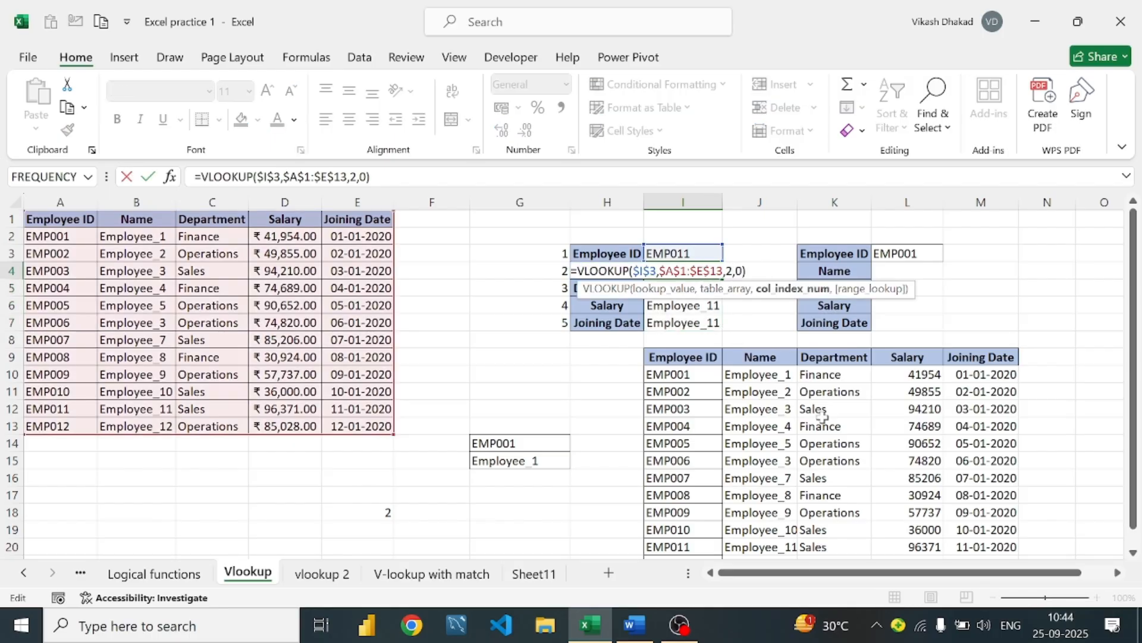
pyautogui.click(779, 266)
pyautogui.press('BackSpace')
pyautogui.press('BackSpace')
pyautogui.press('BackSpace')
pyautogui.press('BackSpace')
pyautogui.press('BackSpace')
pyautogui.press('BackSpace')
pyautogui.press('BackSpace')
pyautogui.press('BackSpace')
pyautogui.press('BackSpace')
pyautogui.press('BackSpace')
pyautogui.press('BackSpace')
pyautogui.press('BackSpace')
pyautogui.press('BackSpace')
pyautogui.press('BackSpace')
pyautogui.press('BackSpace')
pyautogui.press('BackSpace')
pyautogui.press('BackSpace')
pyautogui.press('BackSpace')
pyautogui.press('BackSpace')
pyautogui.press('BackSpace')
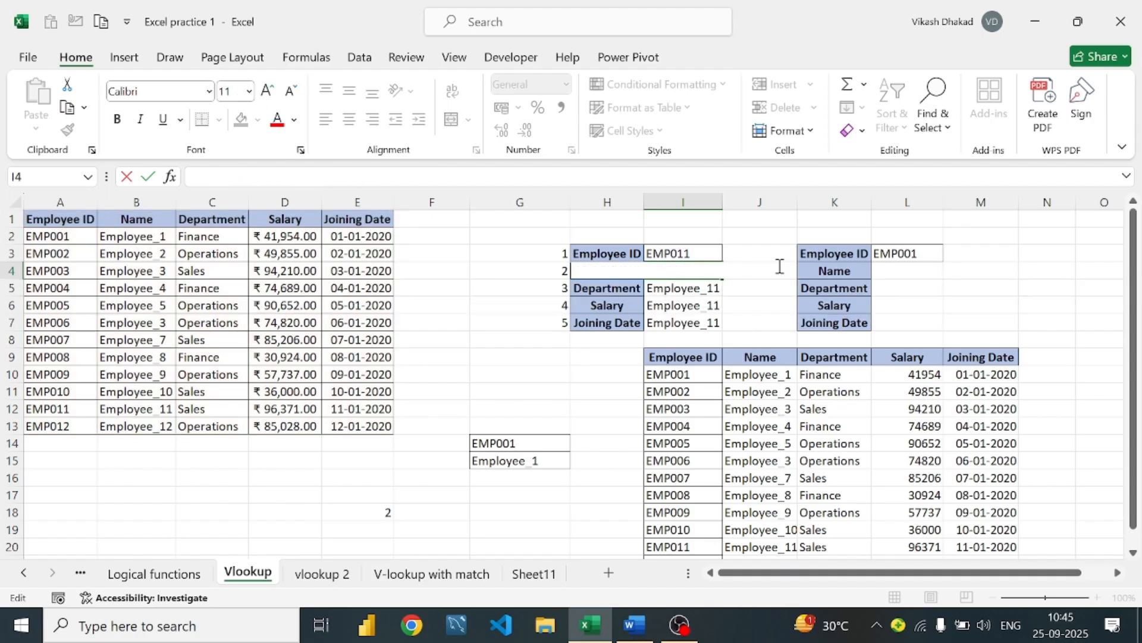
pyautogui.click(767, 236)
# Begin a VLOOKUP formula in I4 with the employee ID in I3 as the absolute lookup value $I$3
pyautogui.click(679, 268)
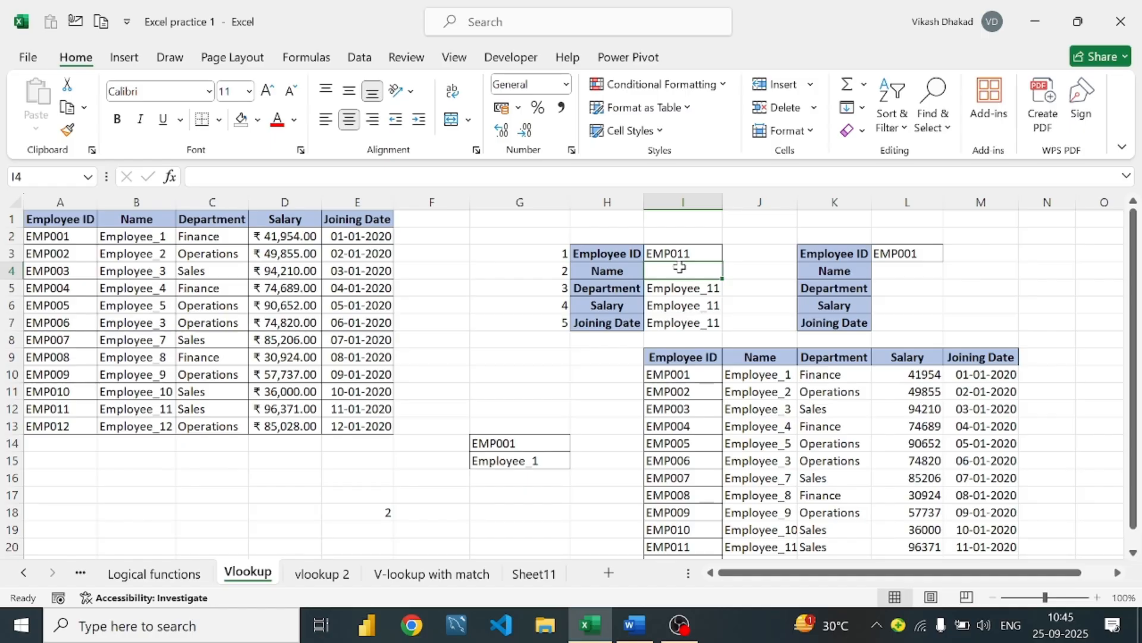
pyautogui.write('=v')
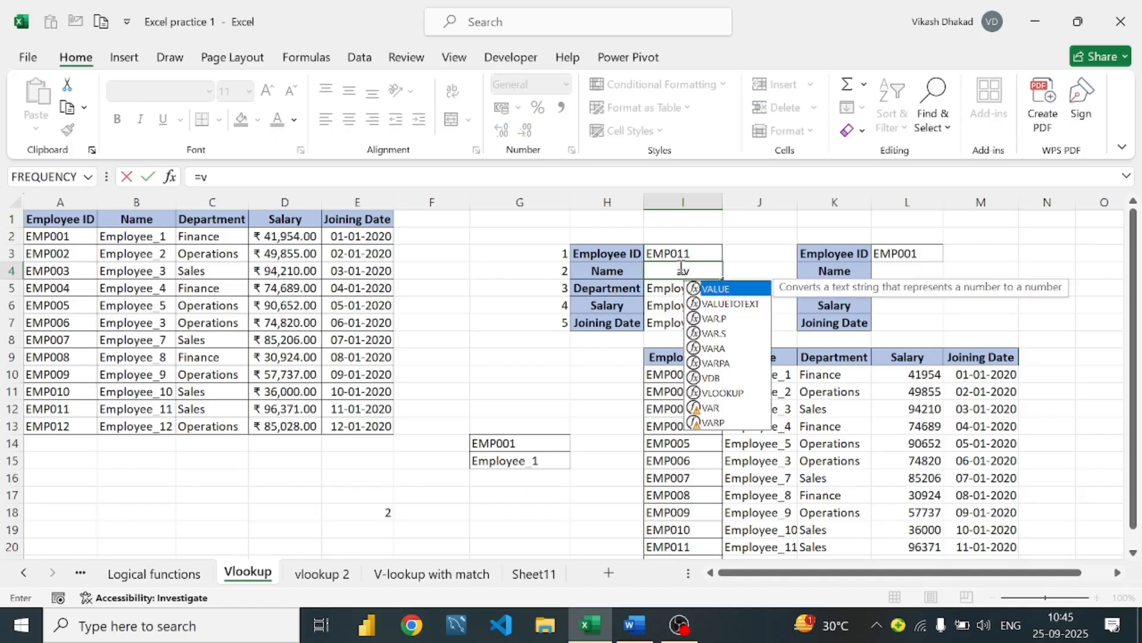
pyautogui.write('loo')
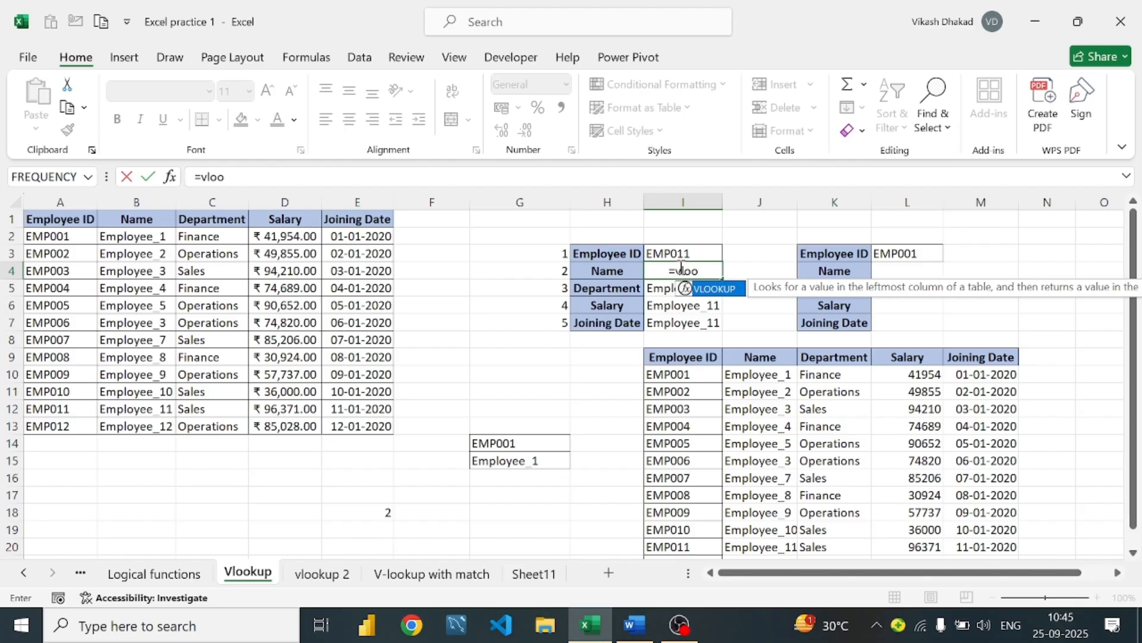
pyautogui.write('(')
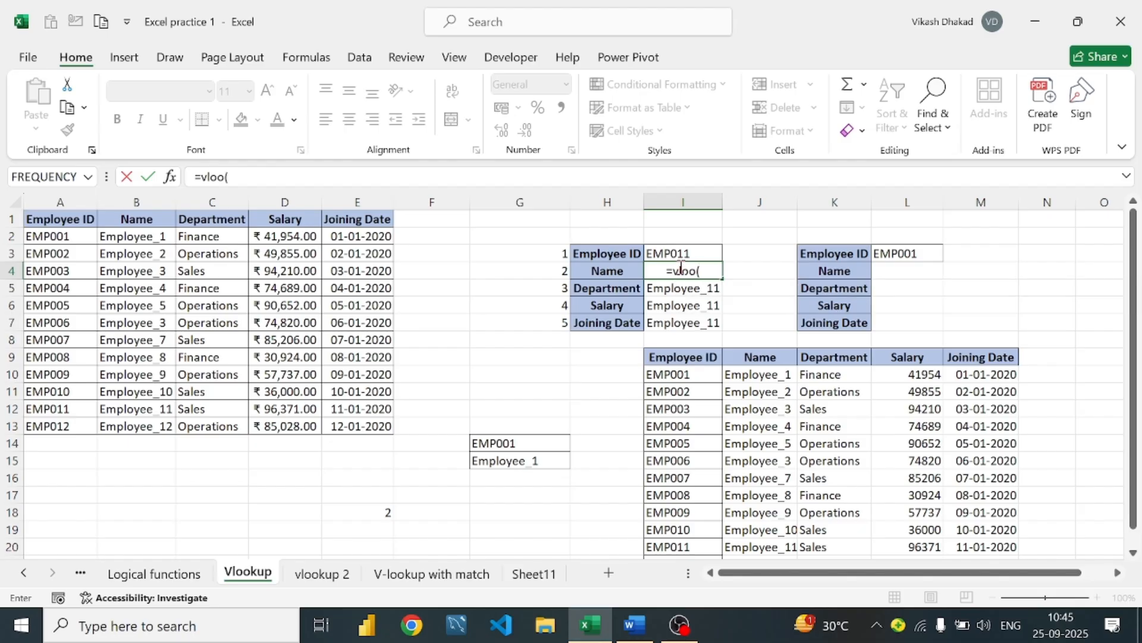
pyautogui.press('BackSpace')
pyautogui.press('Tab')
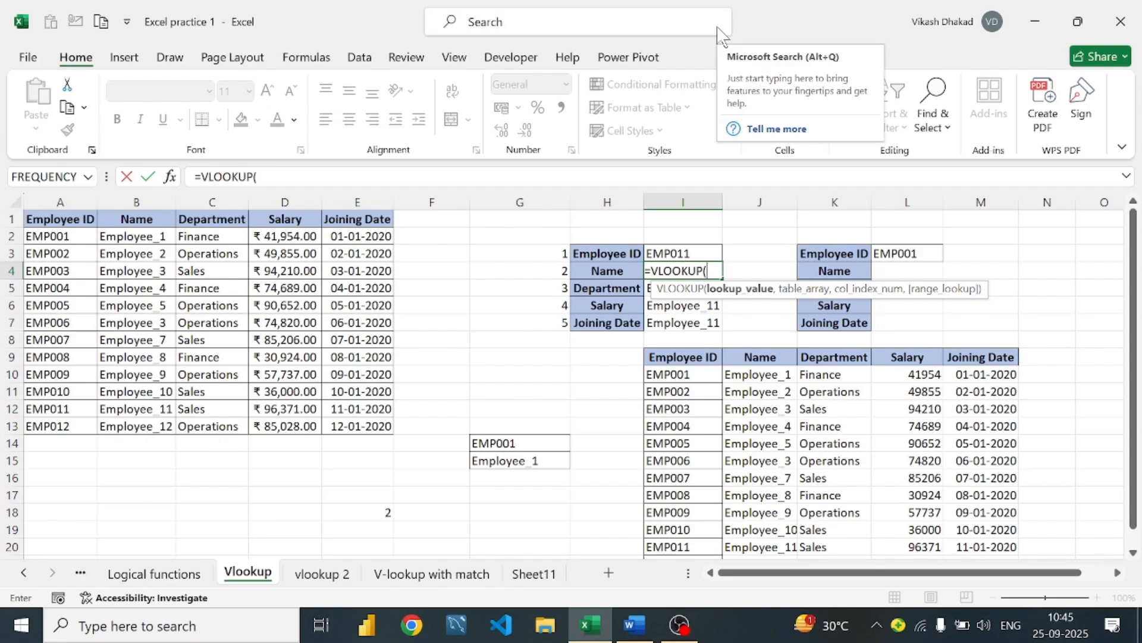
pyautogui.click(689, 253)
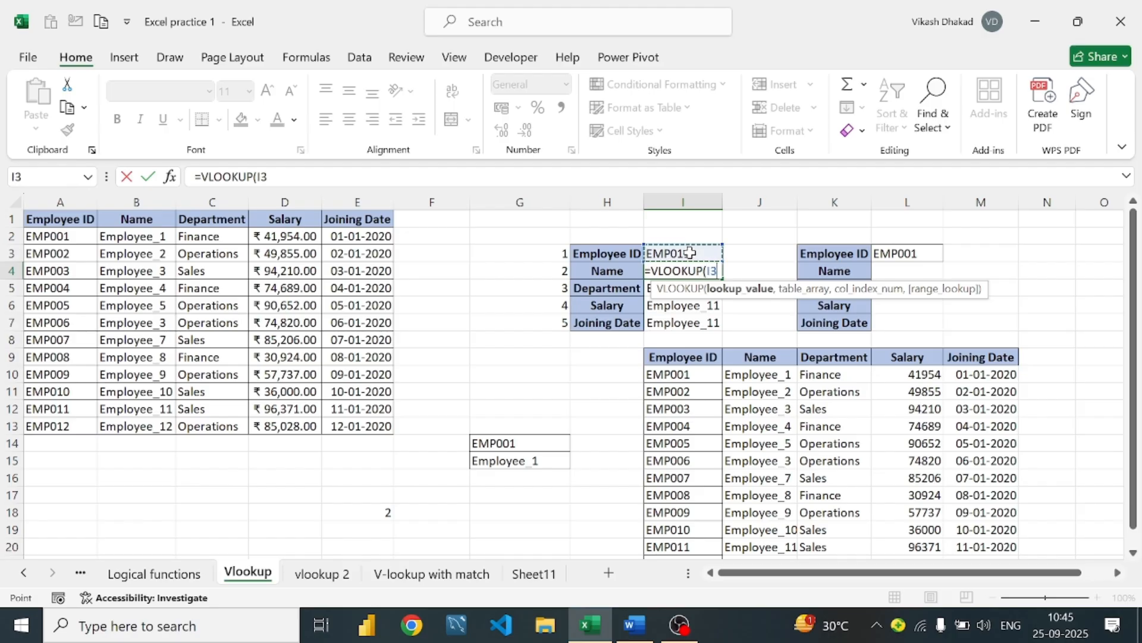
pyautogui.press('F4')
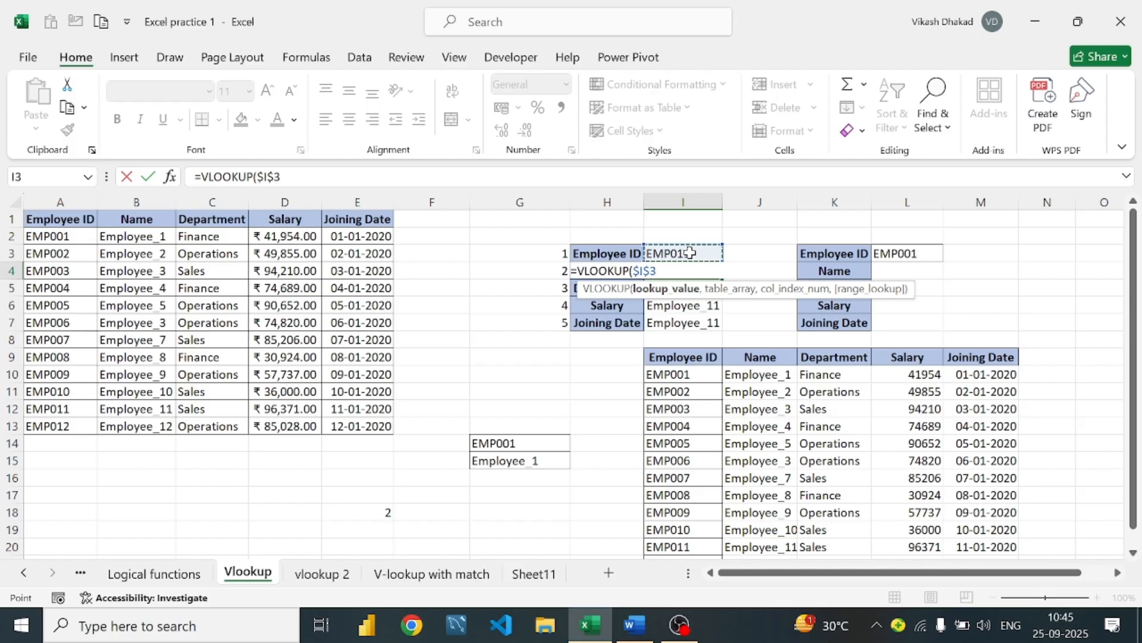
pyautogui.write(',')
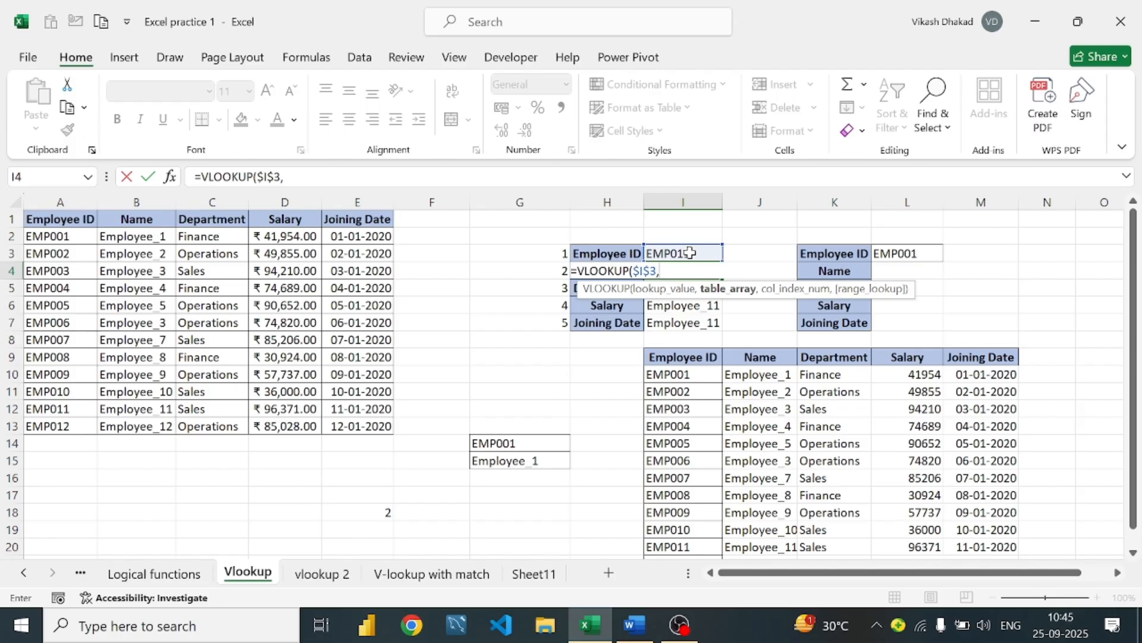
# Set the table array of the VLOOKUP in I4 to the whole employee table as $A$1:$E$13
pyautogui.click(64, 219)
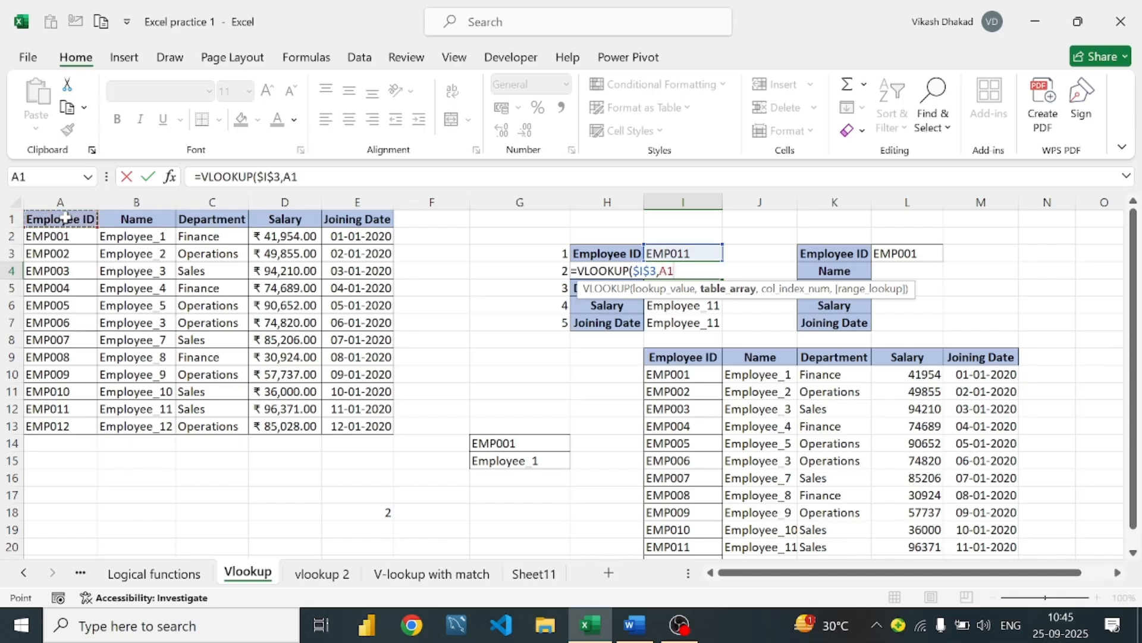
pyautogui.moveTo(65, 219); pyautogui.dragTo(367, 419)
pyautogui.press('F4')
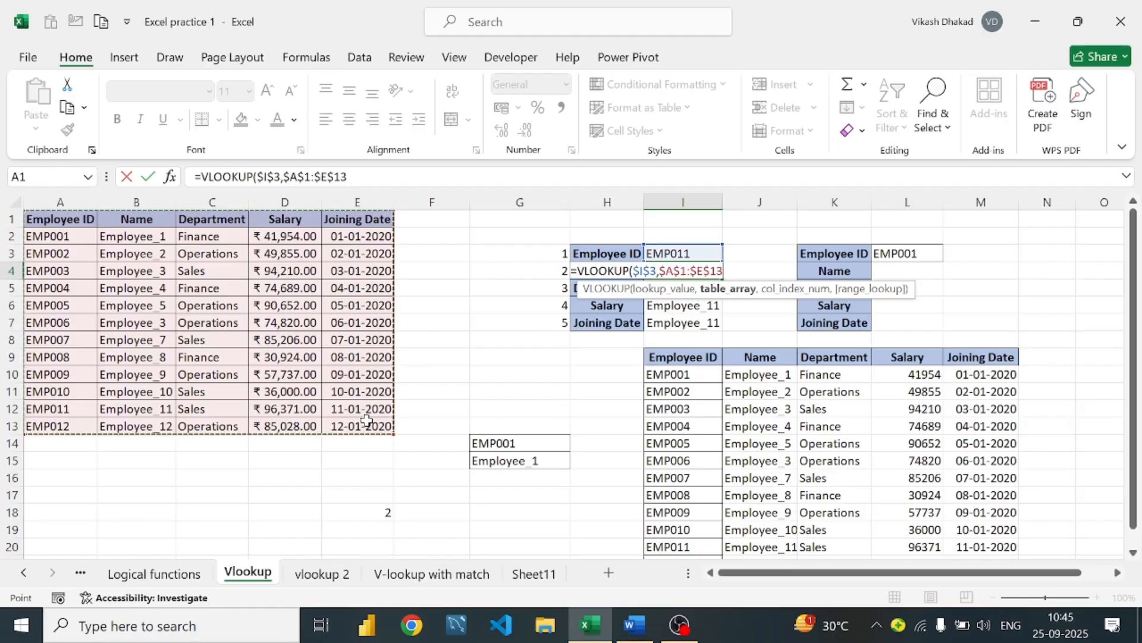
pyautogui.write(',')
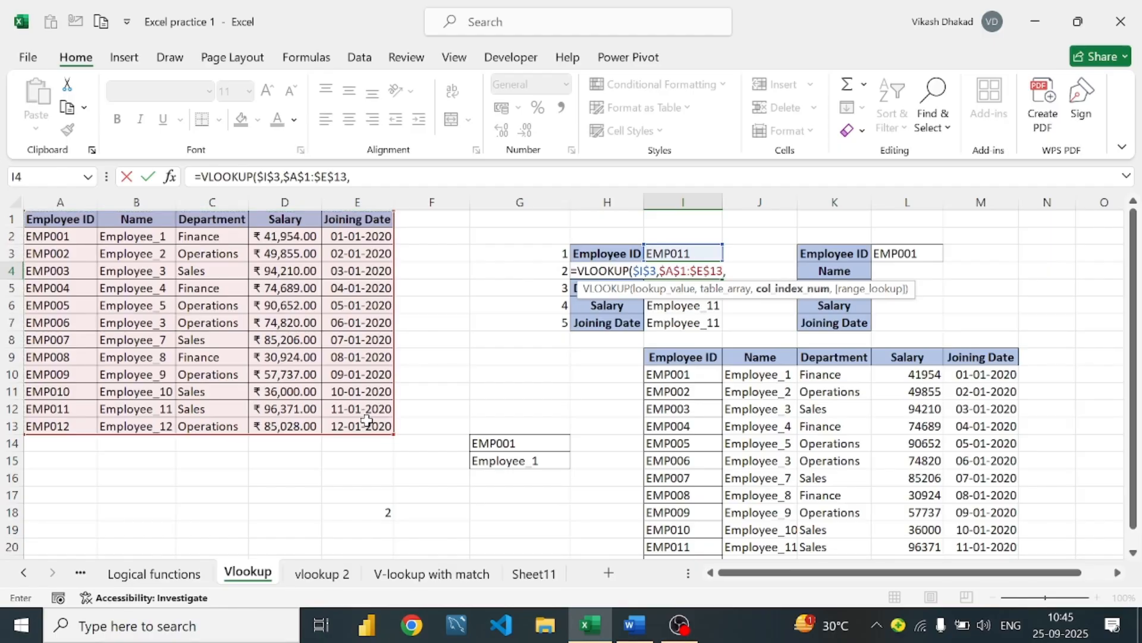
pyautogui.write('match')
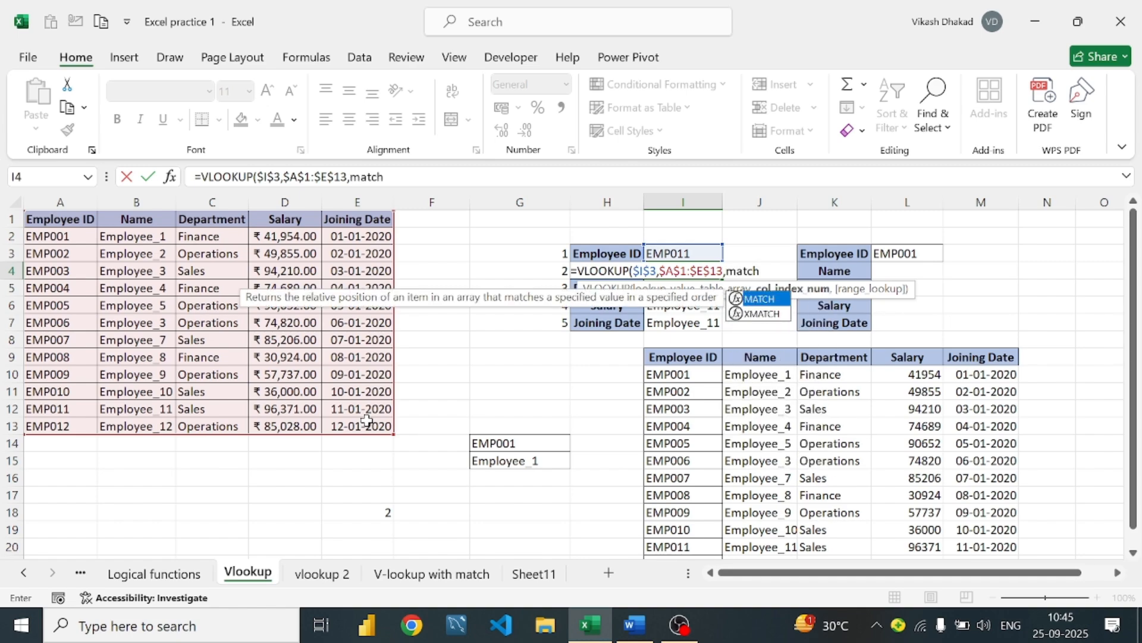
pyautogui.press('BackSpace')
pyautogui.press('BackSpace')
pyautogui.press('BackSpace')
pyautogui.press('BackSpace')
pyautogui.press('BackSpace')
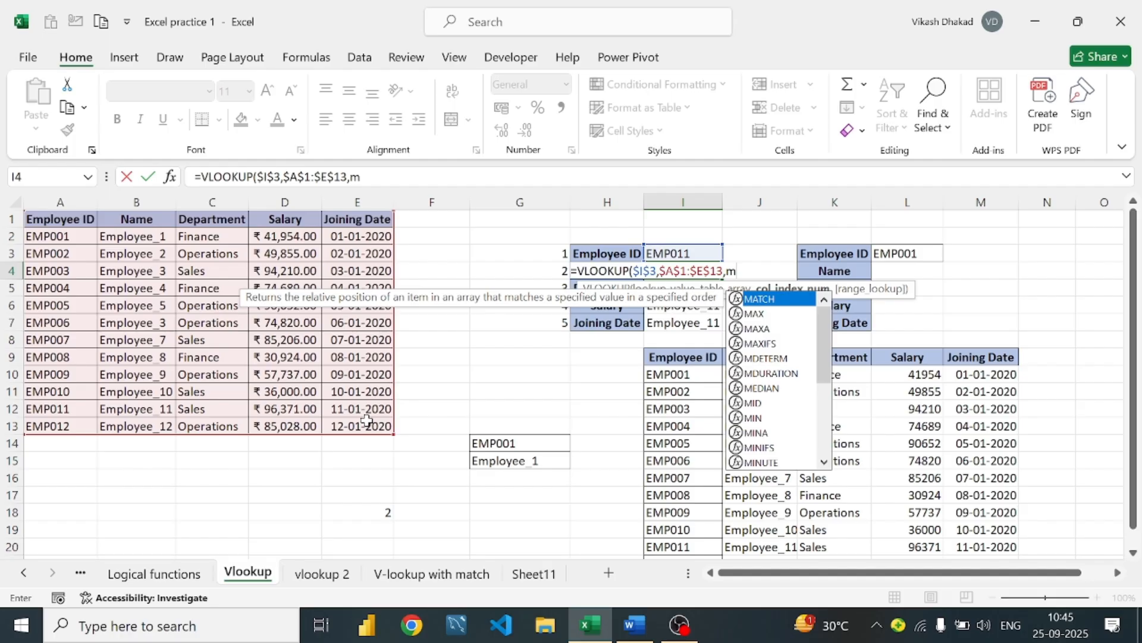
# Use helper cell G4 as the column index with exact matching, completing I4 as =VLOOKUP($I$3,$A$1:$E$13,G4,0)
pyautogui.click(535, 255)
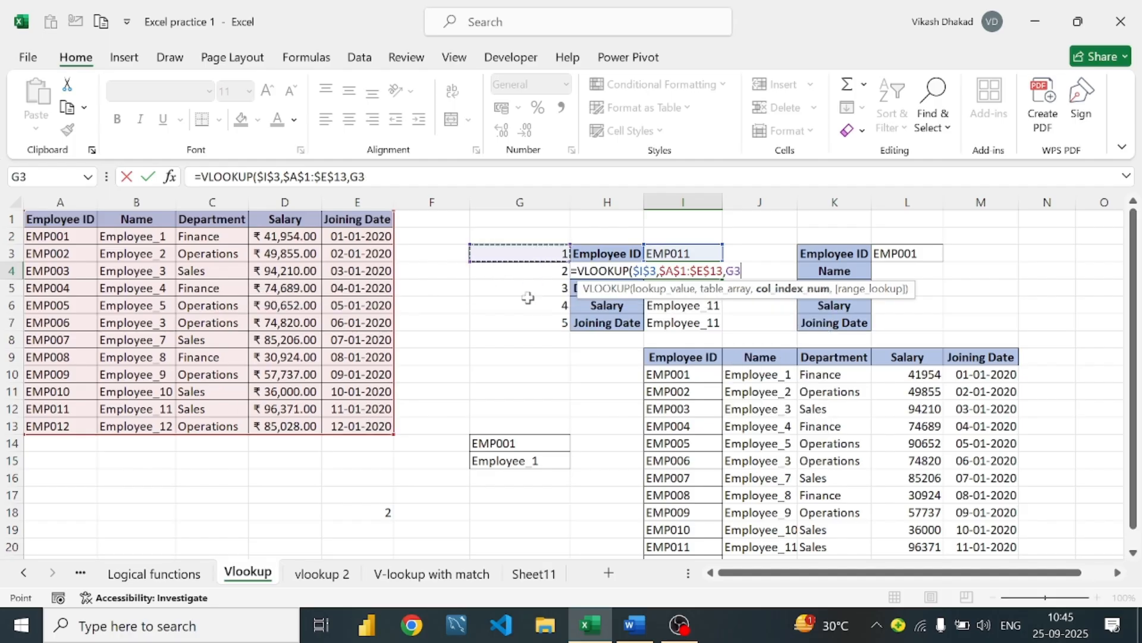
pyautogui.click(503, 272)
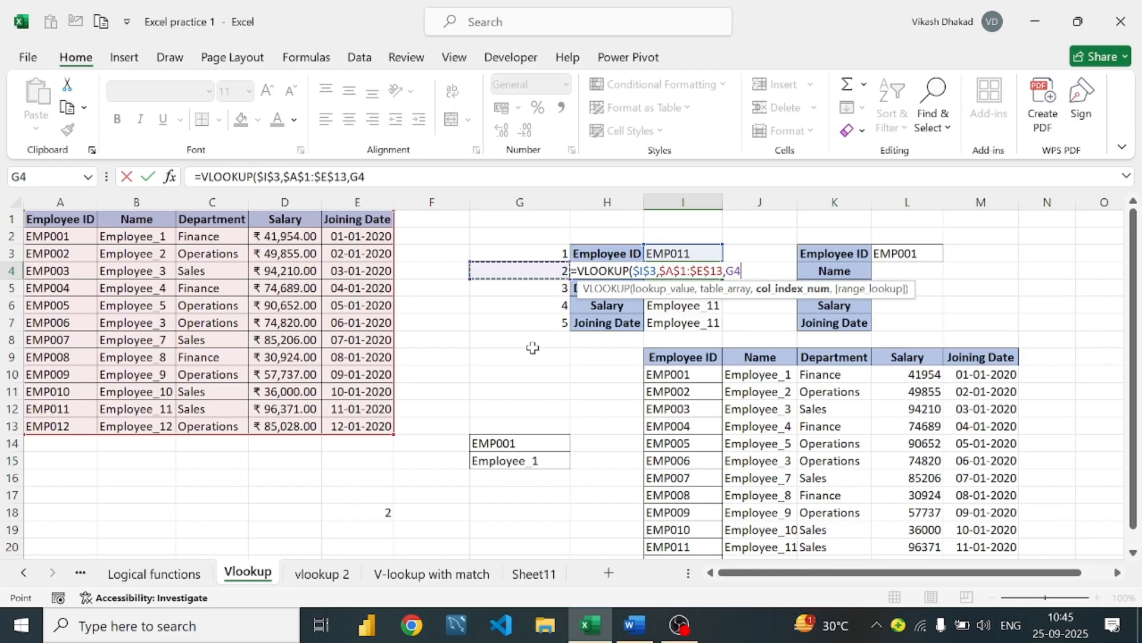
pyautogui.click(732, 269)
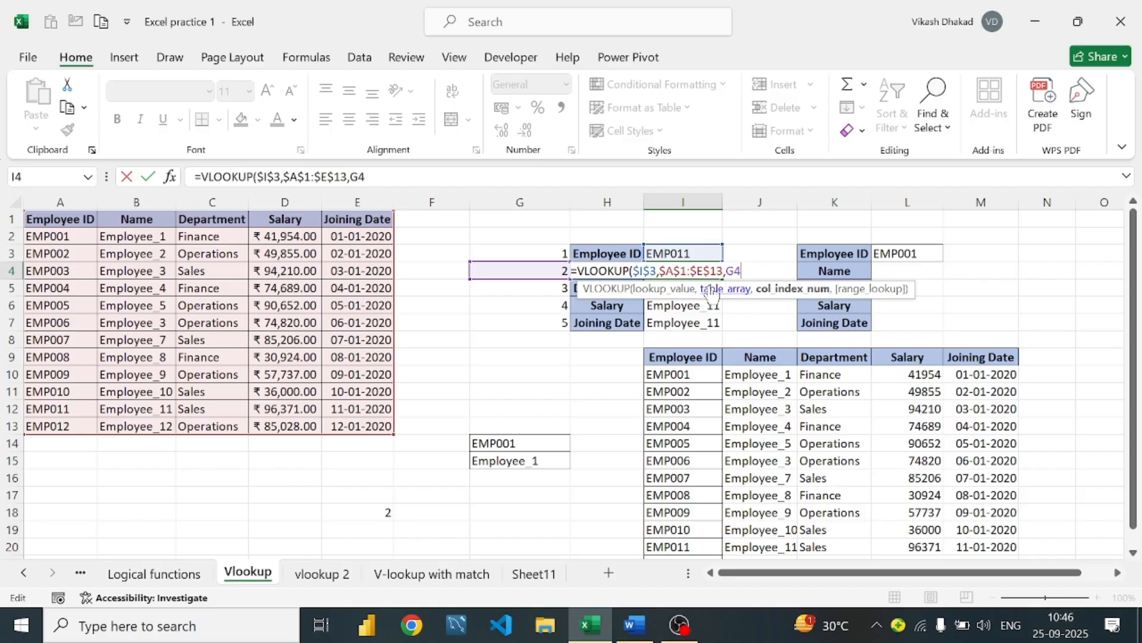
pyautogui.write(',0')
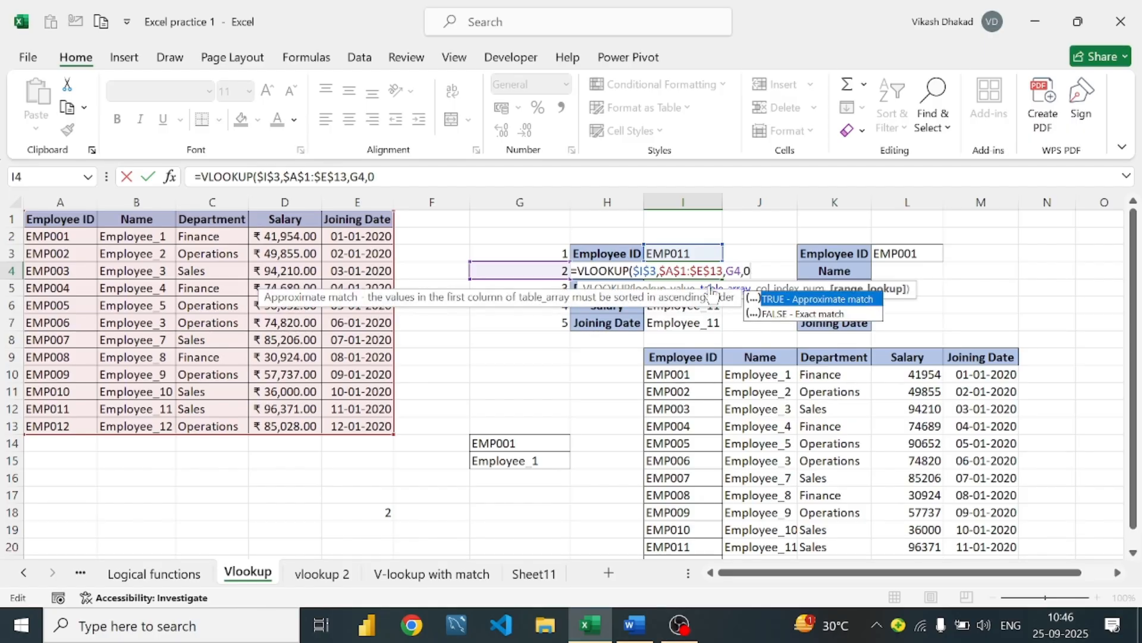
pyautogui.write(')')
pyautogui.press('Return')
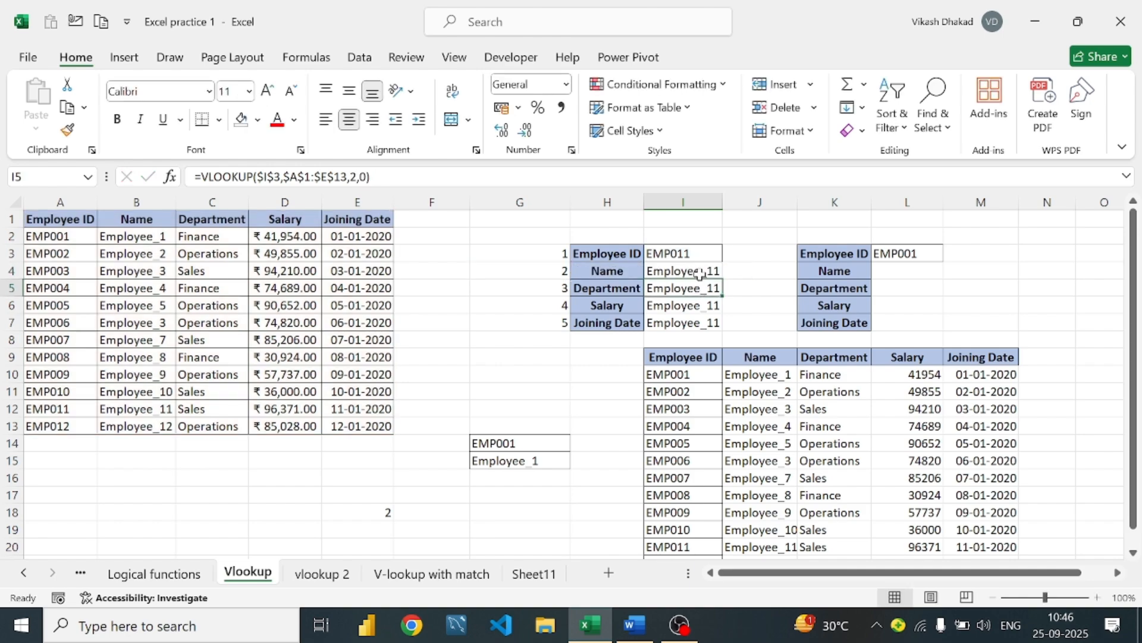
# Fill the VLOOKUP formula from I4 down to I7 and format the joining date in I7 as Short Date
pyautogui.click(705, 272)
pyautogui.moveTo(720, 273); pyautogui.dragTo(720, 326)
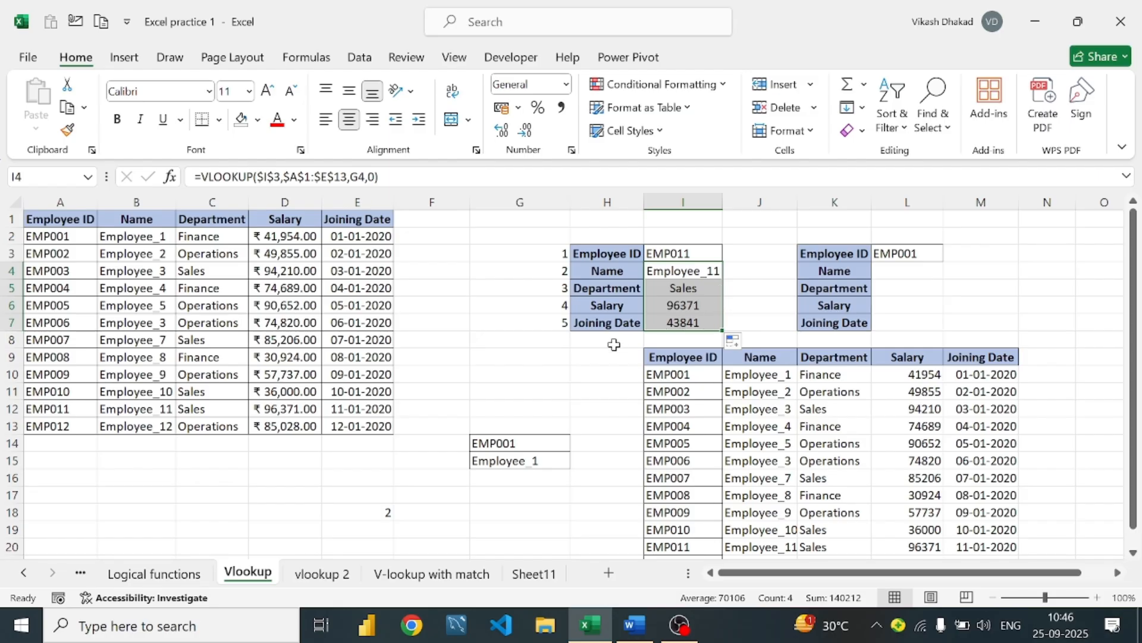
pyautogui.click(684, 323)
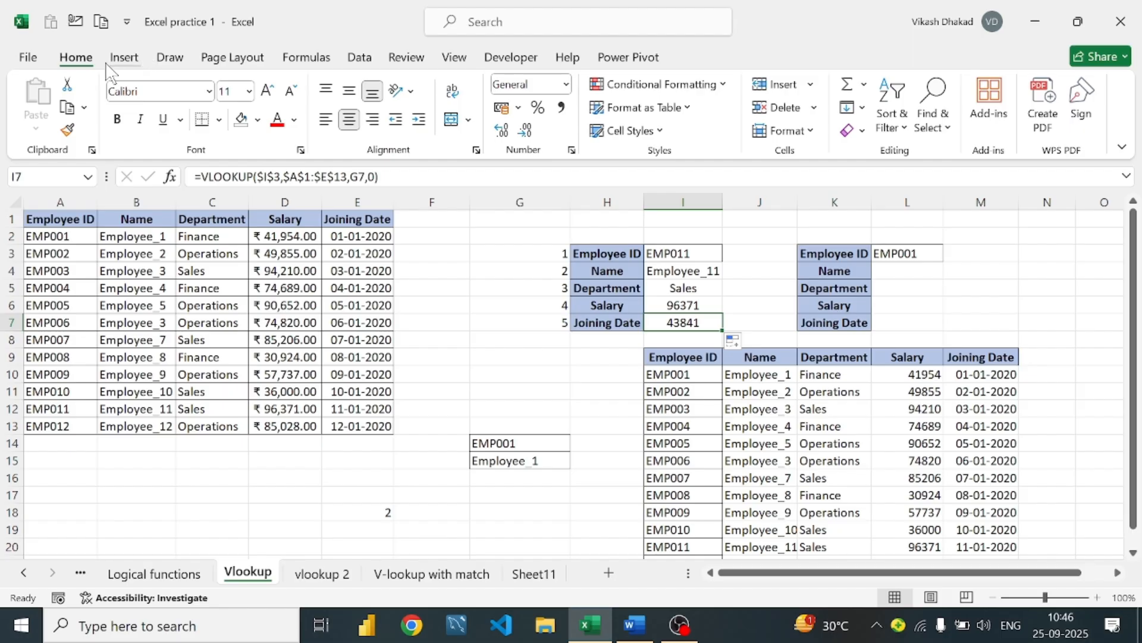
pyautogui.click(566, 83)
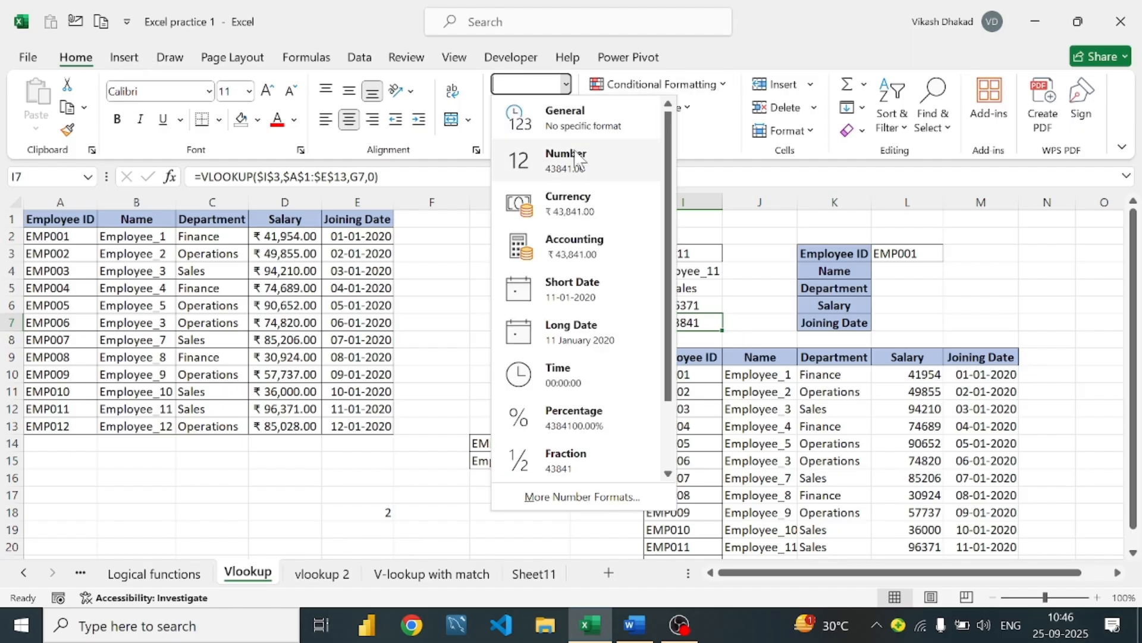
pyautogui.click(583, 297)
pyautogui.click(762, 306)
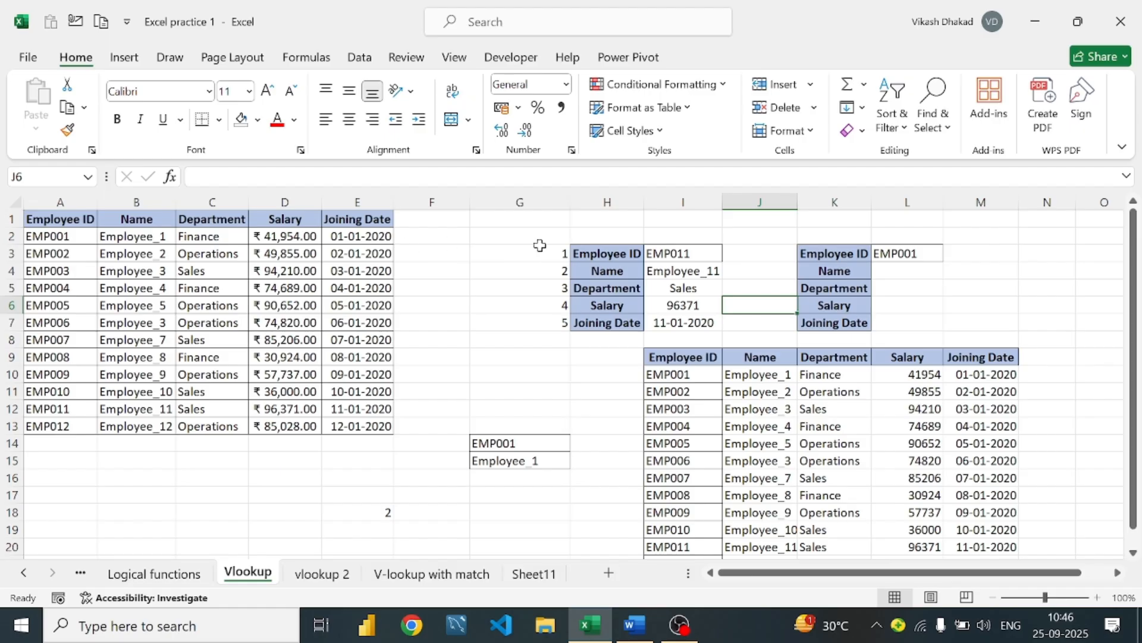
# Replace the G4 column index in I4's VLOOKUP formula with a nested MATCH function
pyautogui.click(542, 277)
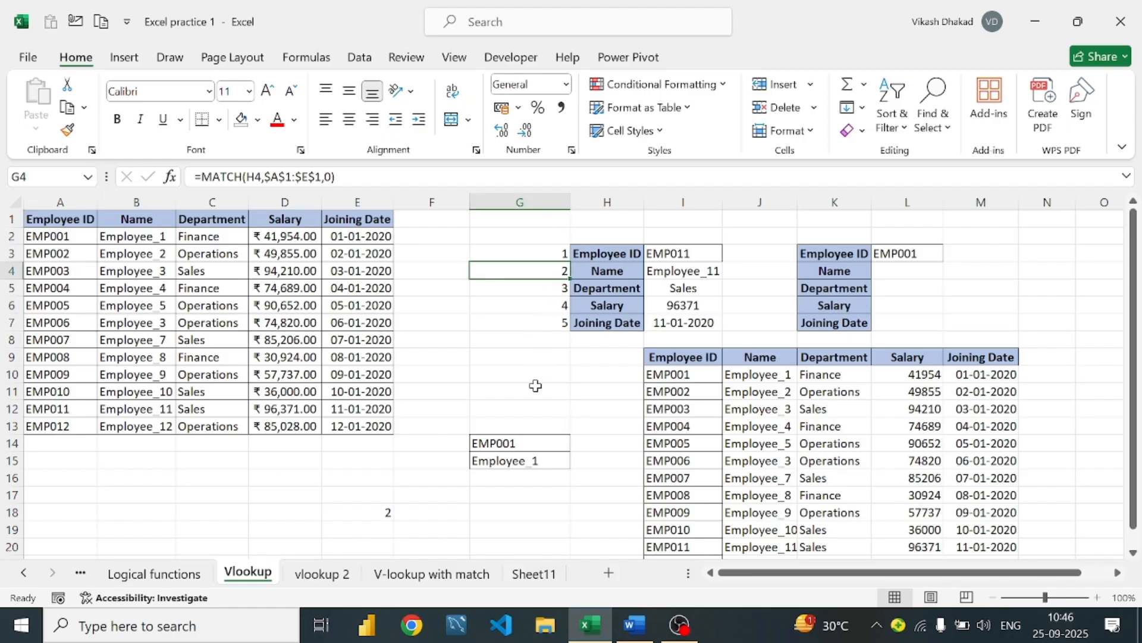
pyautogui.click(696, 274)
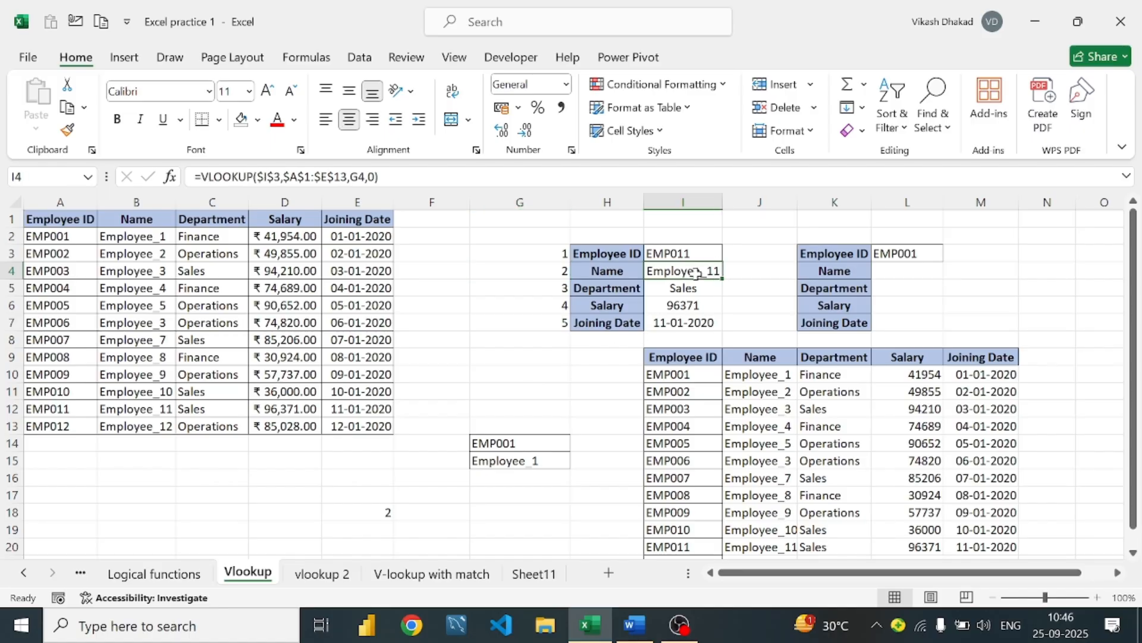
pyautogui.moveTo(562, 269); pyautogui.dragTo(560, 321)
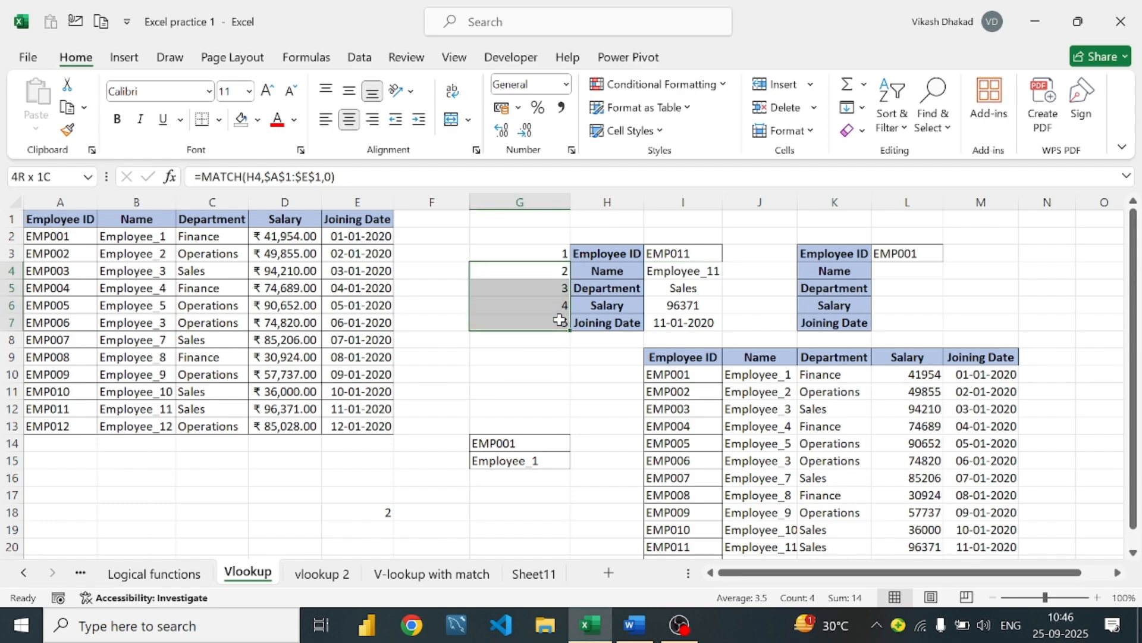
pyautogui.moveTo(560, 321); pyautogui.dragTo(560, 321)
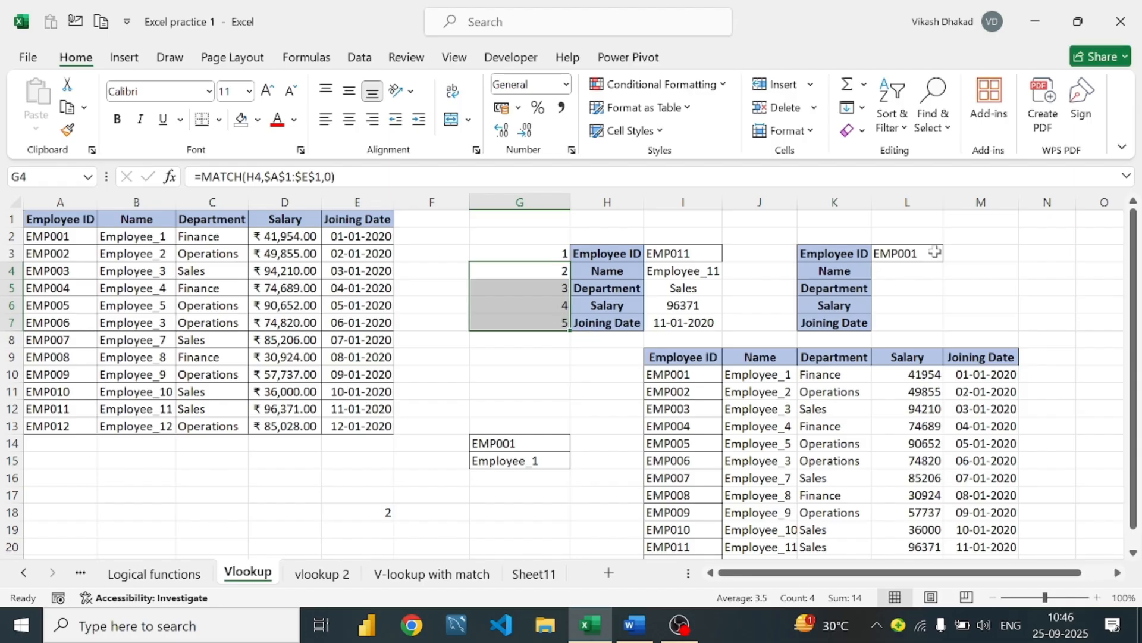
pyautogui.doubleClick(674, 271)
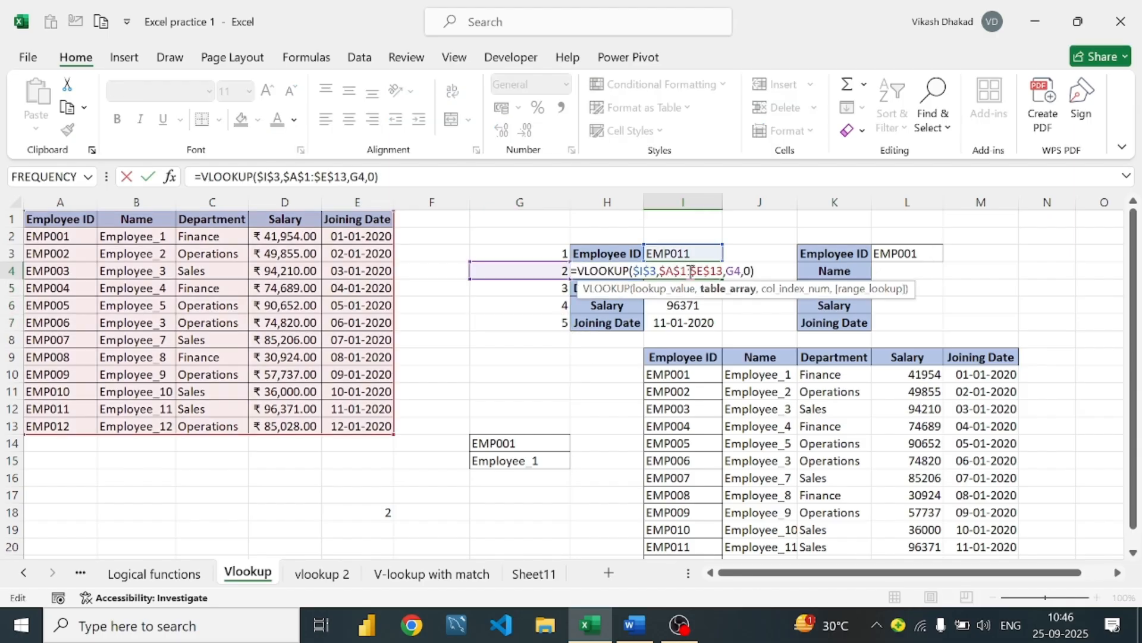
pyautogui.click(741, 272)
pyautogui.press('BackSpace')
pyautogui.press('BackSpace')
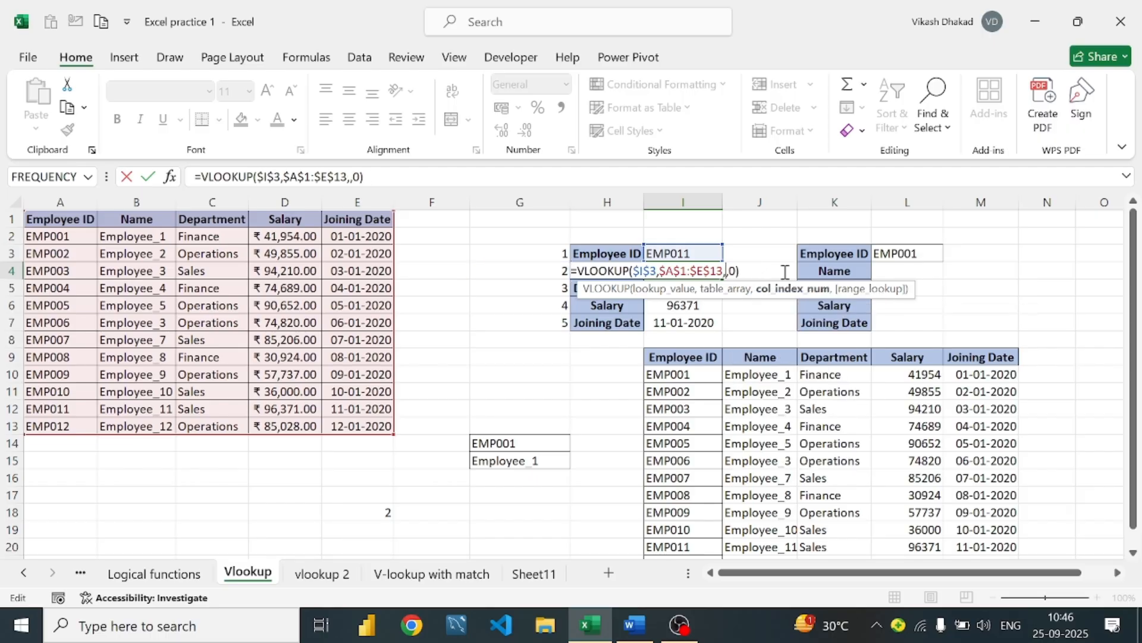
pyautogui.write('match')
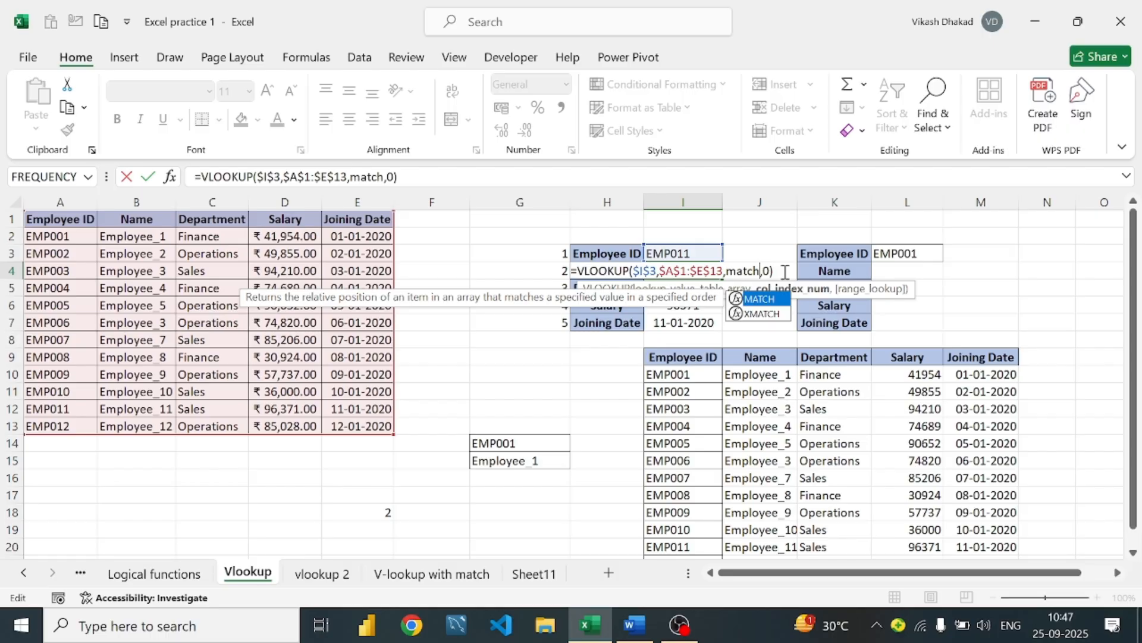
pyautogui.write('(')
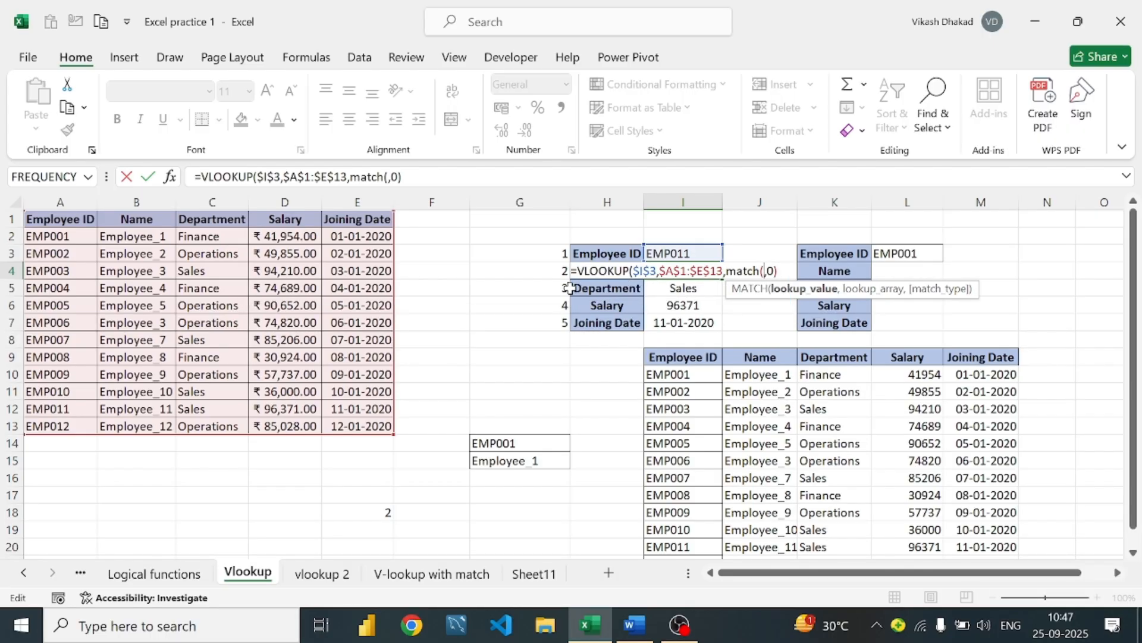
# Complete the nested MATCH in I4 with lookup value H4, lookup array $A$1:$E$1 and exact match 0, and enter the formula
pyautogui.click(556, 275)
pyautogui.press('Right')
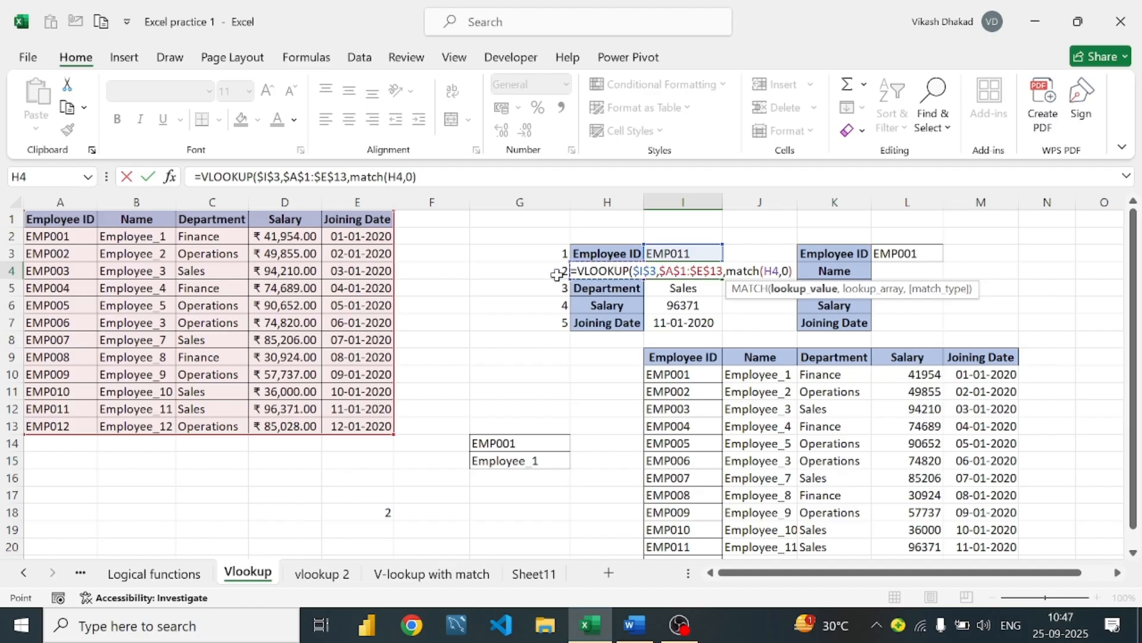
pyautogui.write(',')
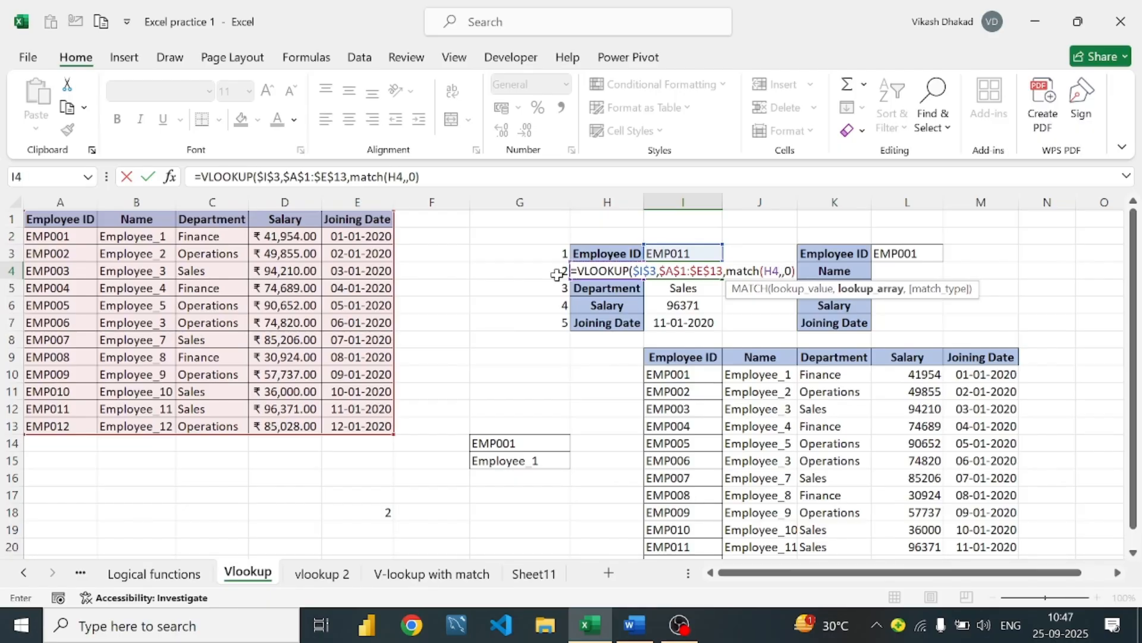
pyautogui.moveTo(52, 219); pyautogui.dragTo(328, 221)
pyautogui.press('F4')
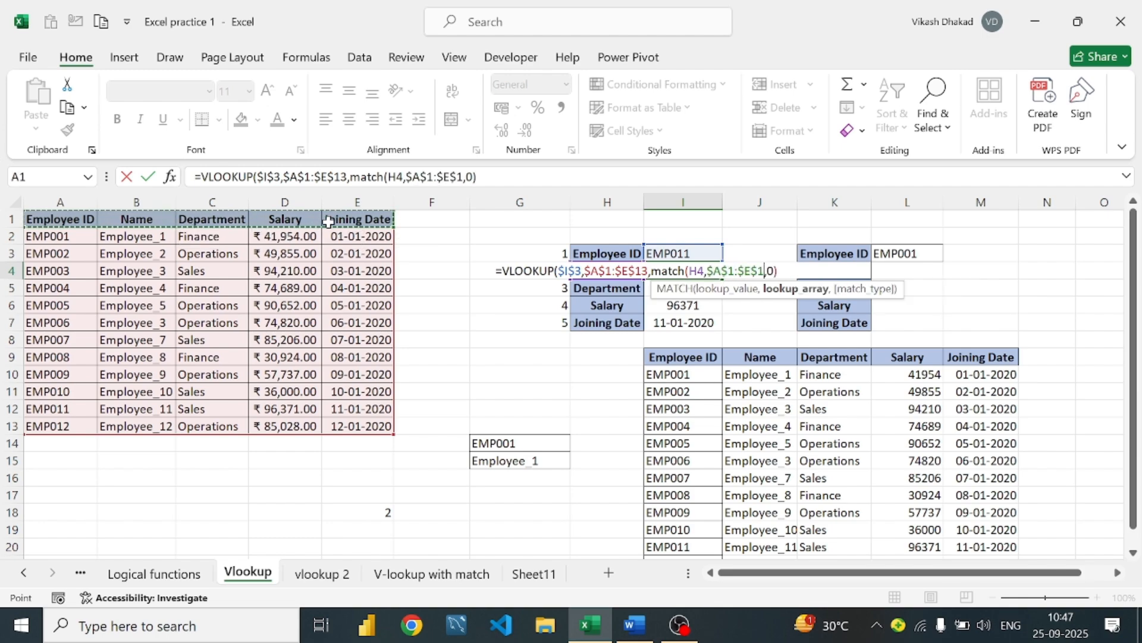
pyautogui.write(',')
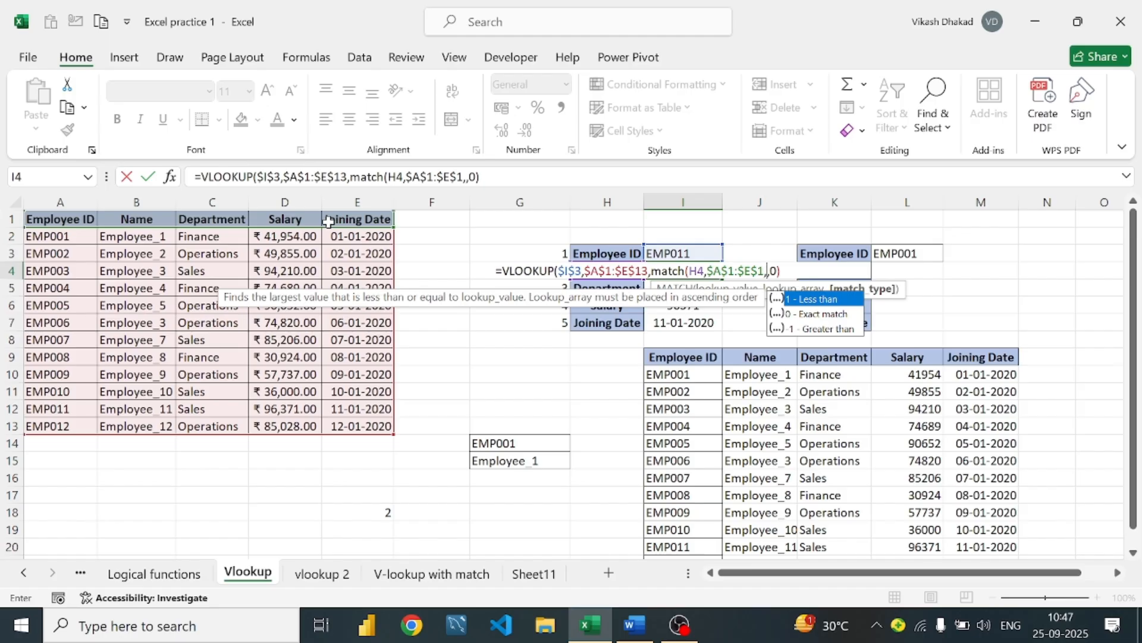
pyautogui.write('0)')
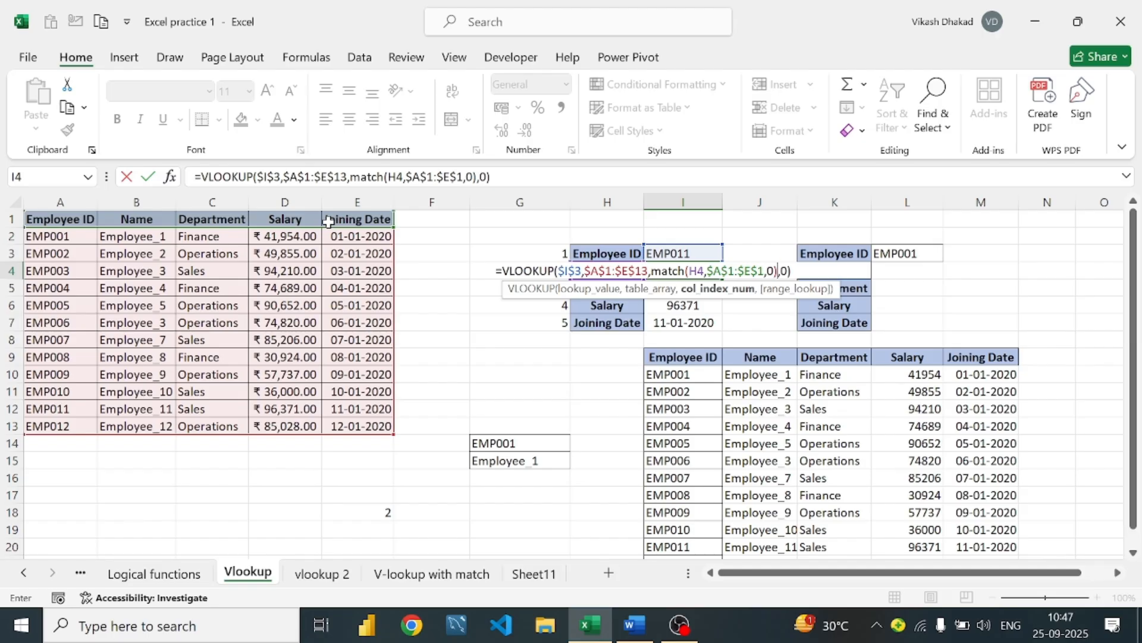
pyautogui.press('Return')
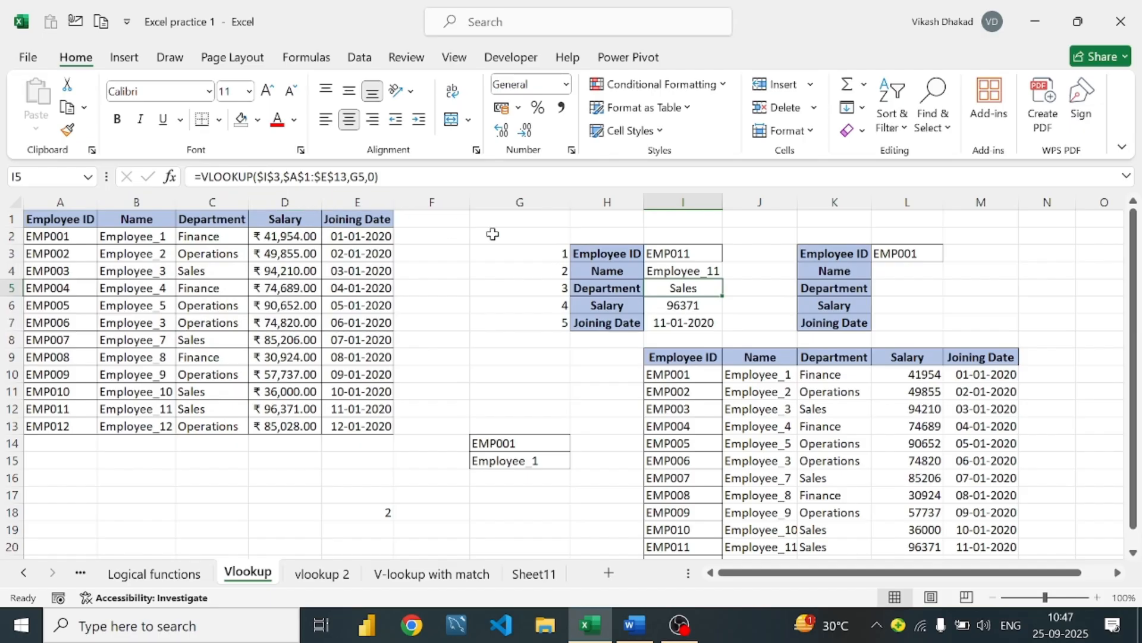
# Fill the VLOOKUP with nested MATCH formula from I4 down to I7
pyautogui.click(692, 269)
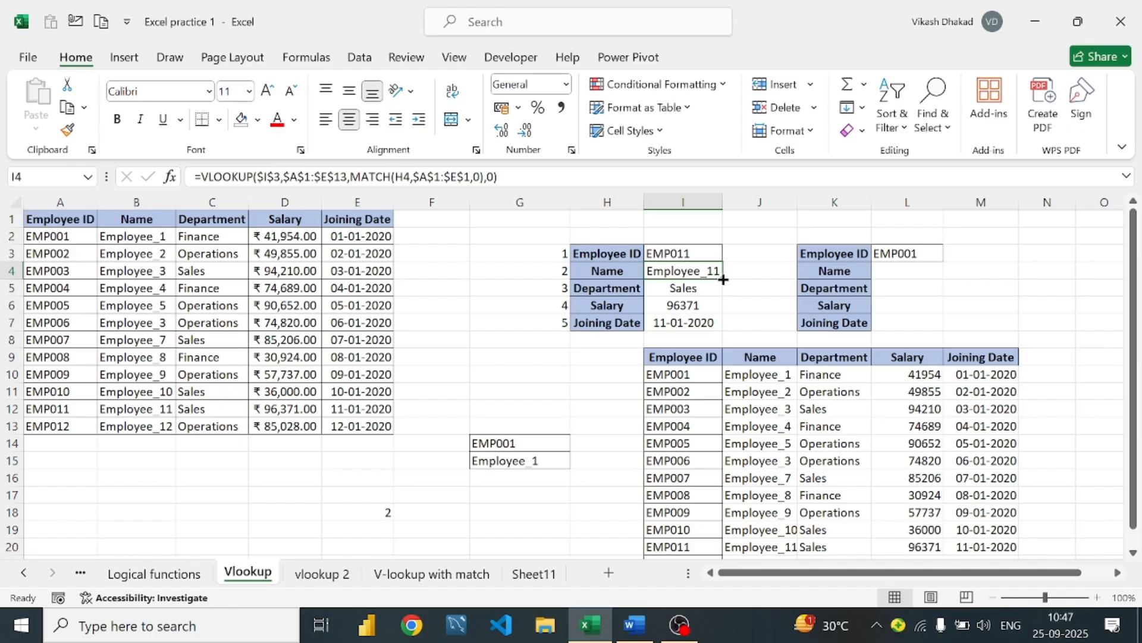
pyautogui.moveTo(721, 279); pyautogui.dragTo(721, 325)
pyautogui.click(763, 292)
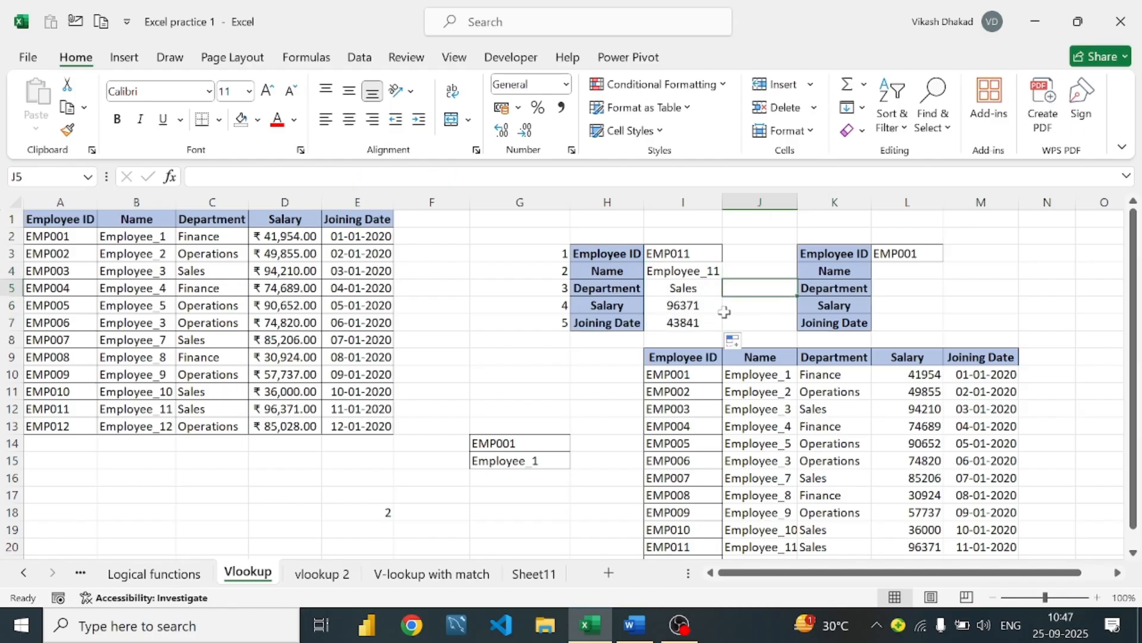
# Examine the nested MATCH arguments in I4's VLOOKUP formula alongside the Name label in H4 and the employee ID in I3
pyautogui.click(710, 272)
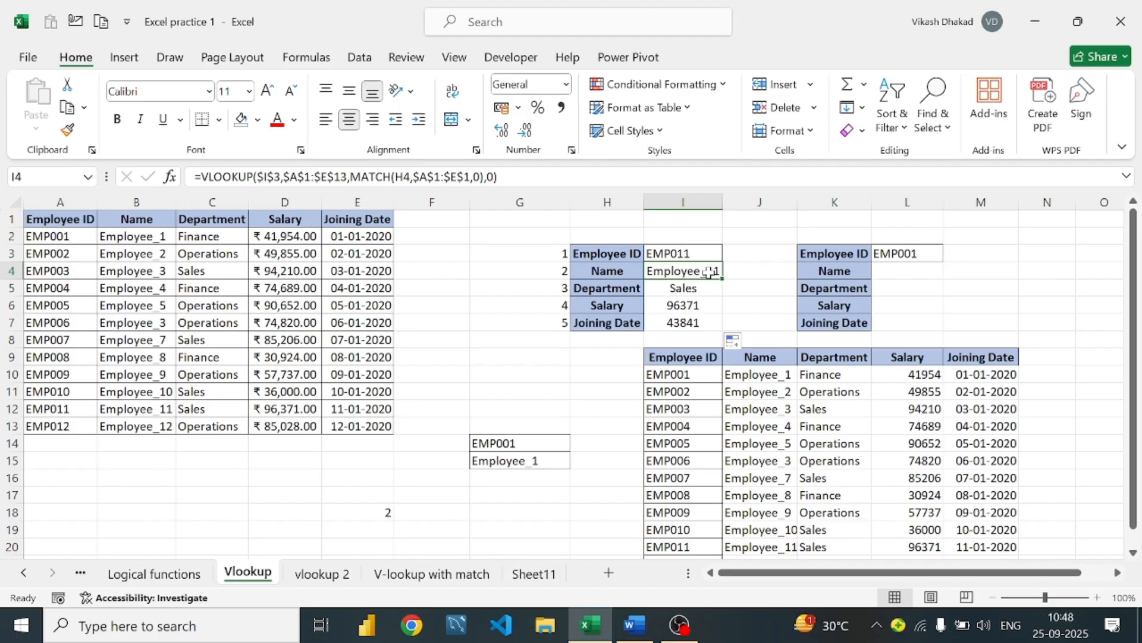
pyautogui.doubleClick(710, 271)
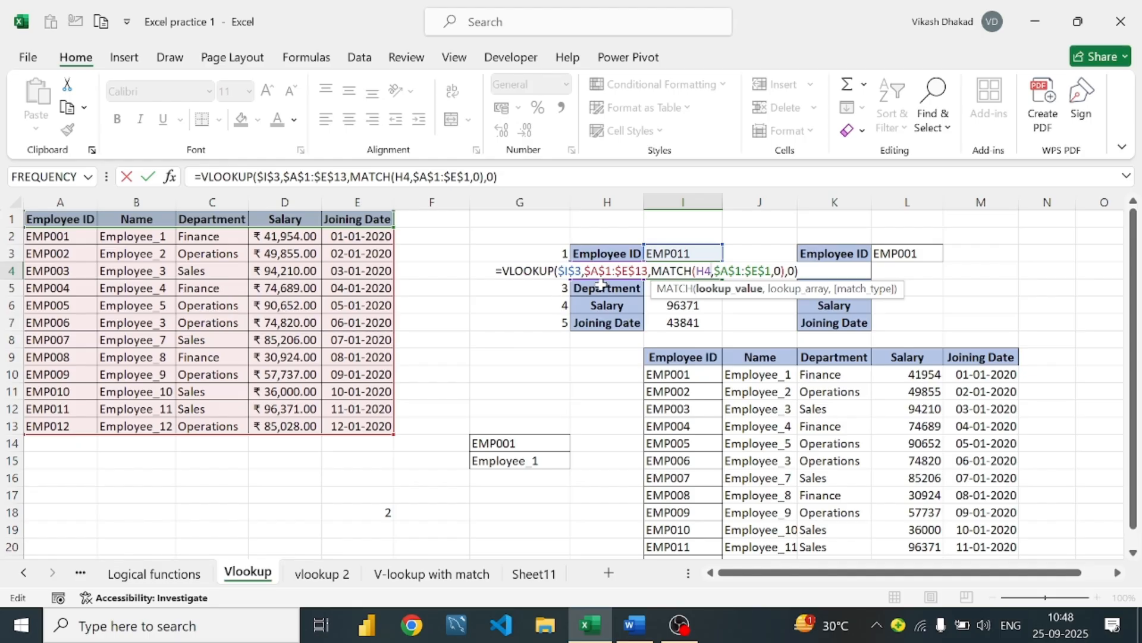
pyautogui.hotkey('ctrl', 'Return')
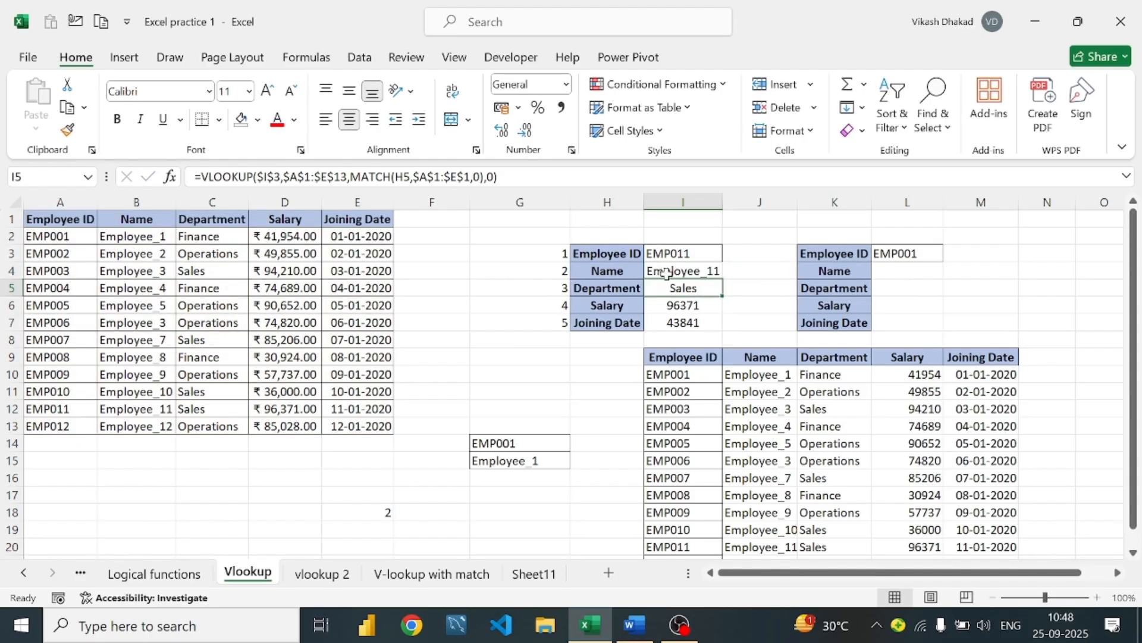
pyautogui.click(624, 272)
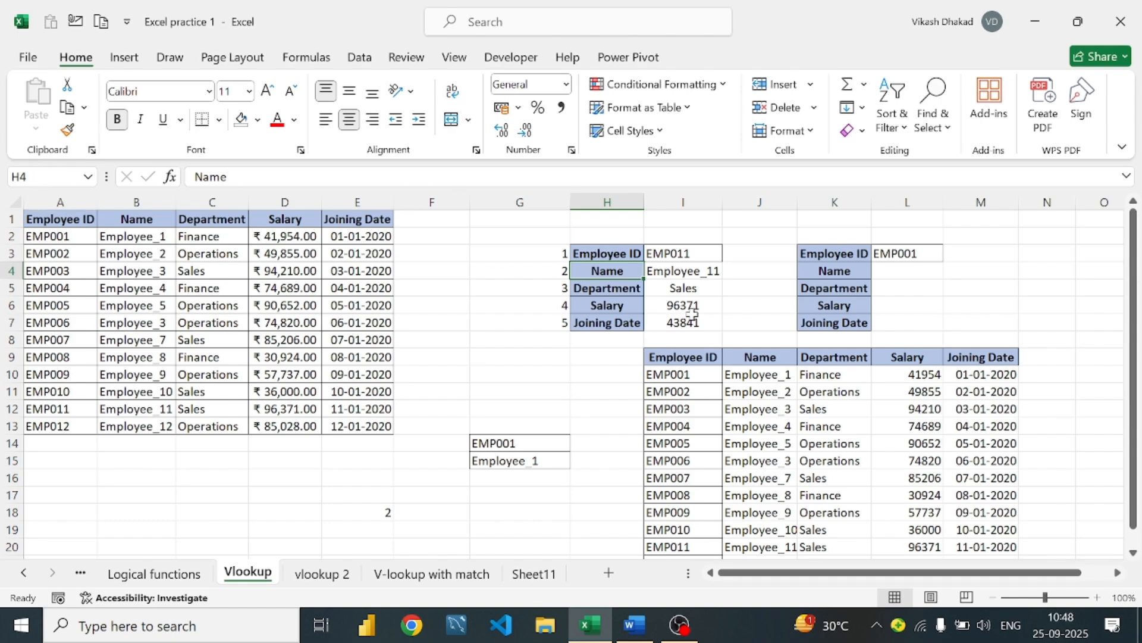
pyautogui.click(680, 254)
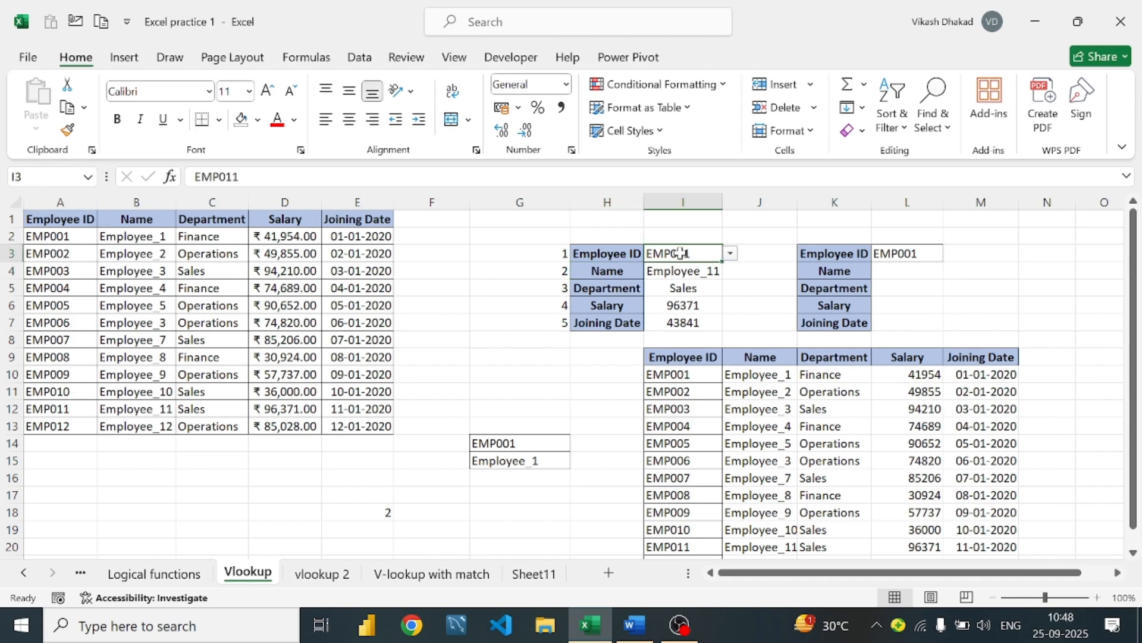
pyautogui.click(588, 271)
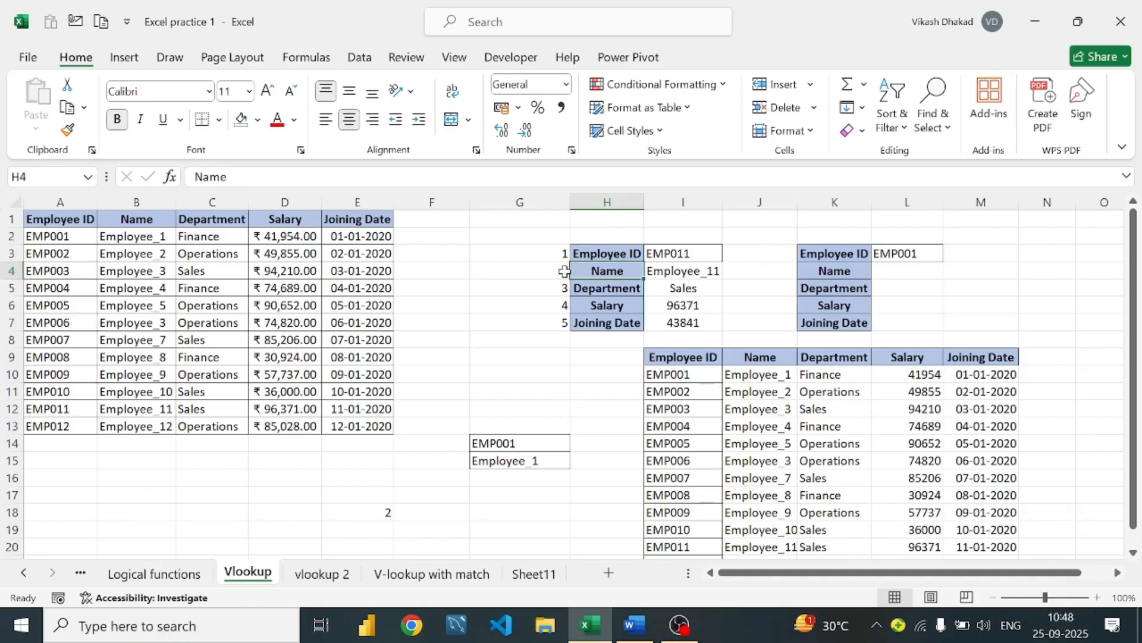
pyautogui.doubleClick(685, 273)
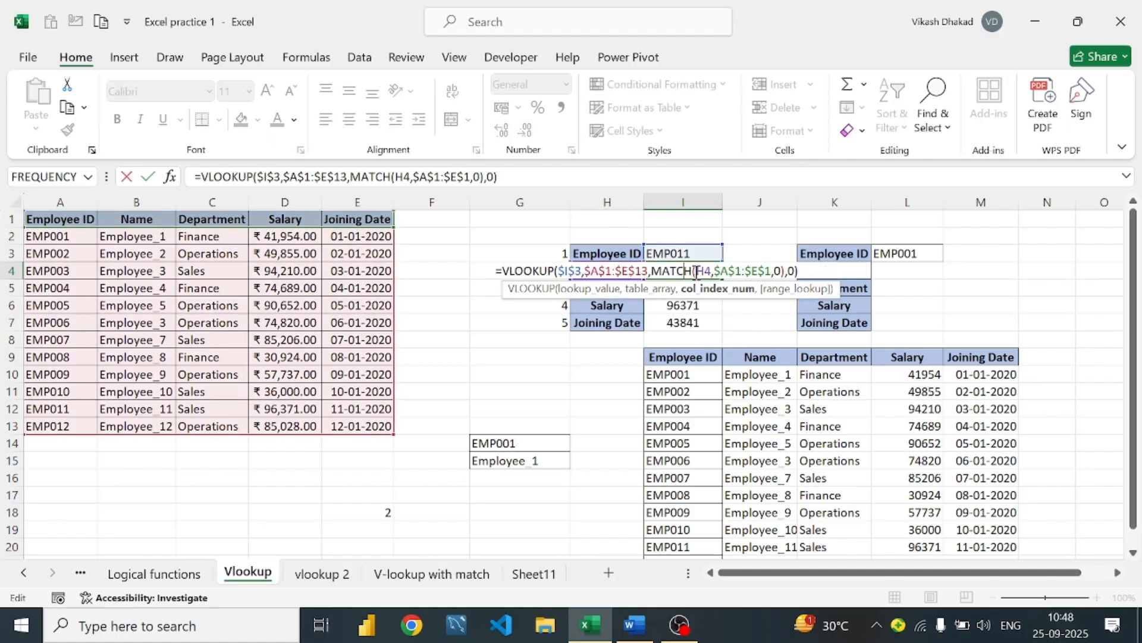
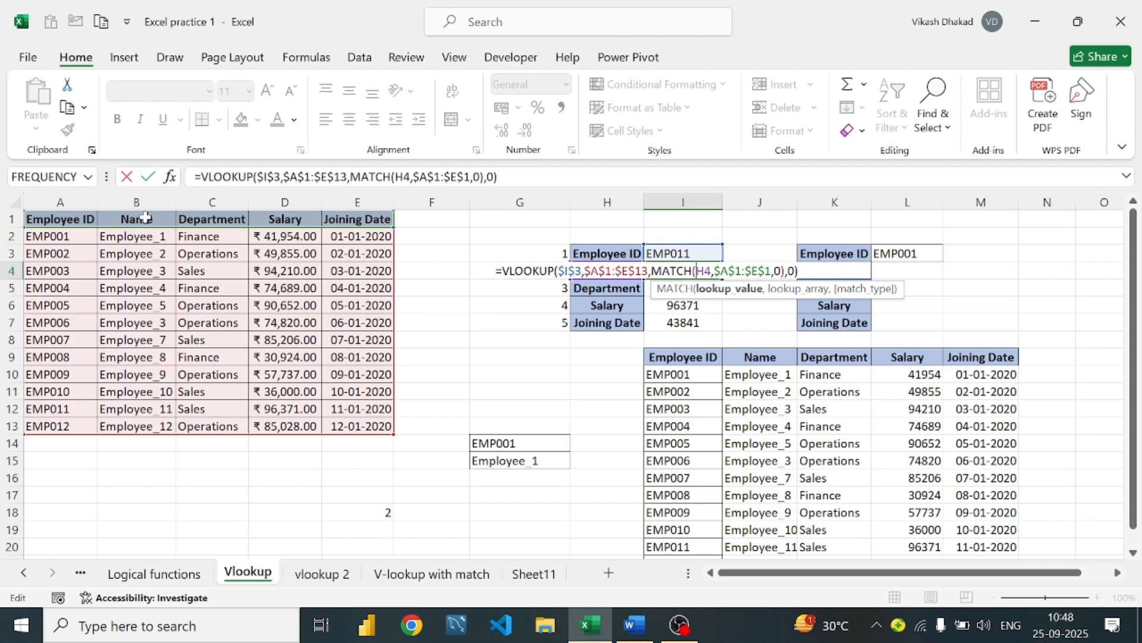
pyautogui.click(458, 323)
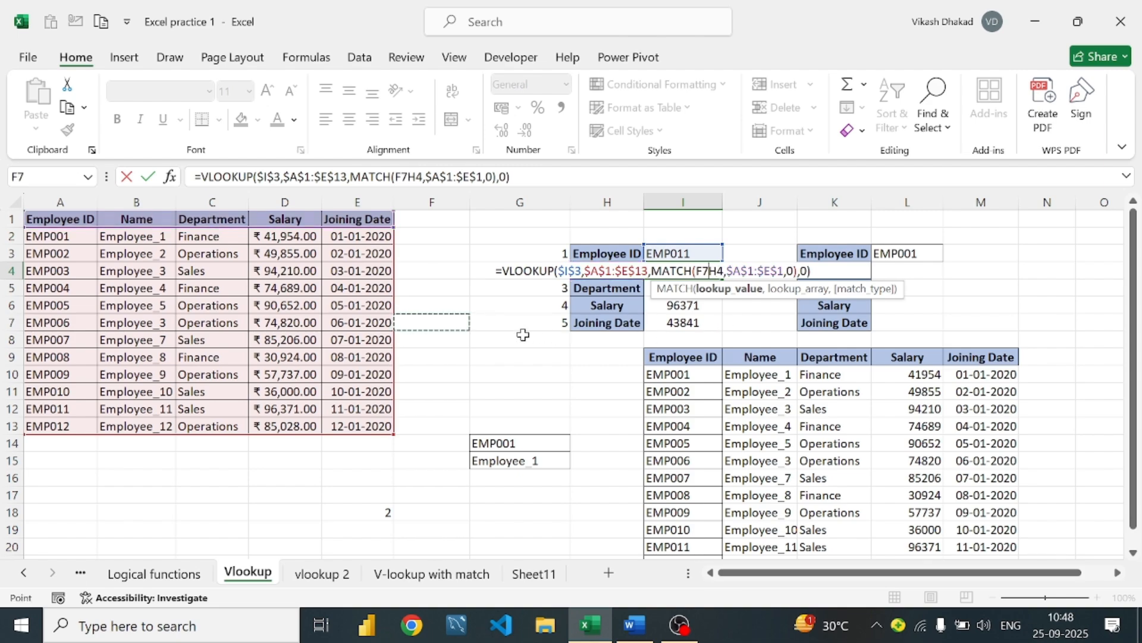
pyautogui.press('BackSpace')
pyautogui.press('BackSpace')
pyautogui.press('Return')
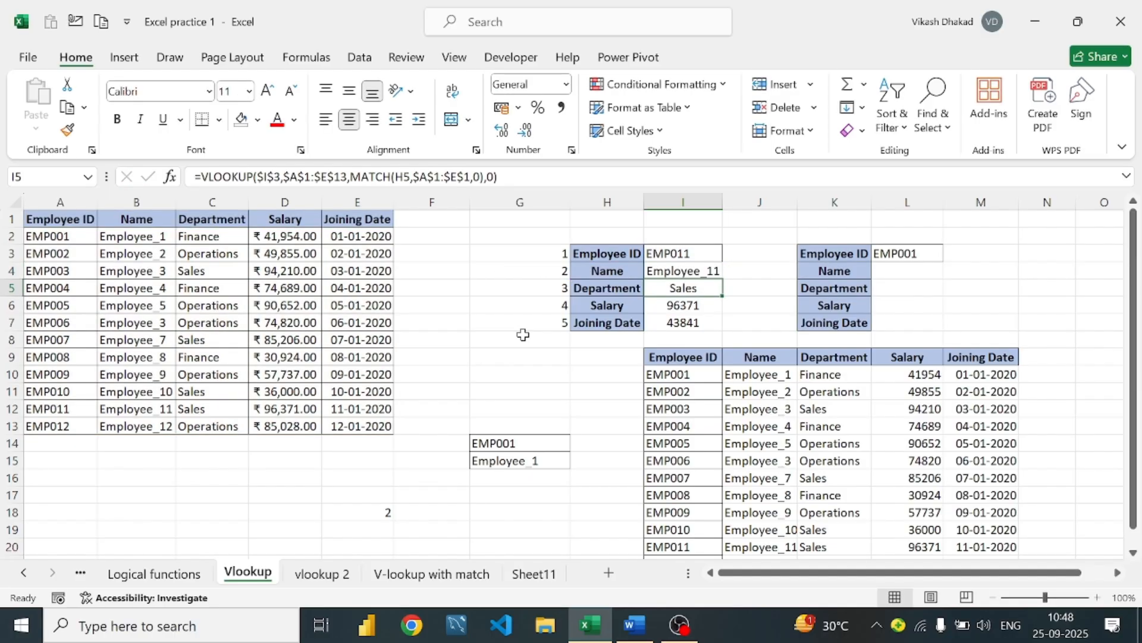
# Compare the Name label in H4 with the table's header row, the helper MATCH in G4 and the nested MATCH in I4
pyautogui.click(605, 276)
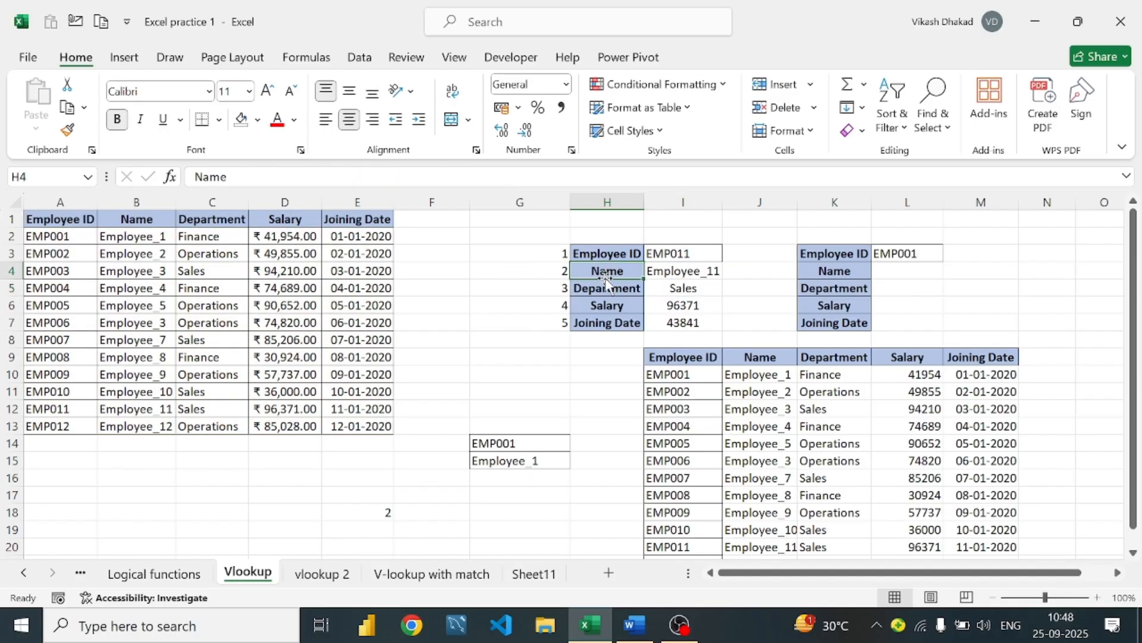
pyautogui.click(59, 219)
pyautogui.moveTo(60, 220); pyautogui.dragTo(109, 218)
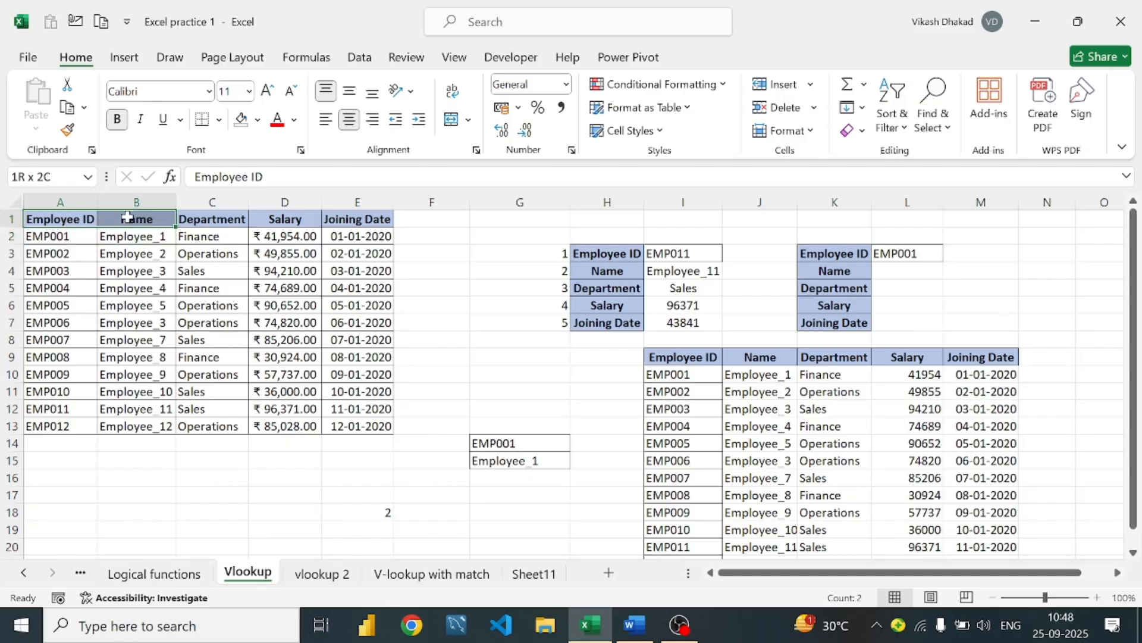
pyautogui.click(130, 218)
pyautogui.click(81, 219)
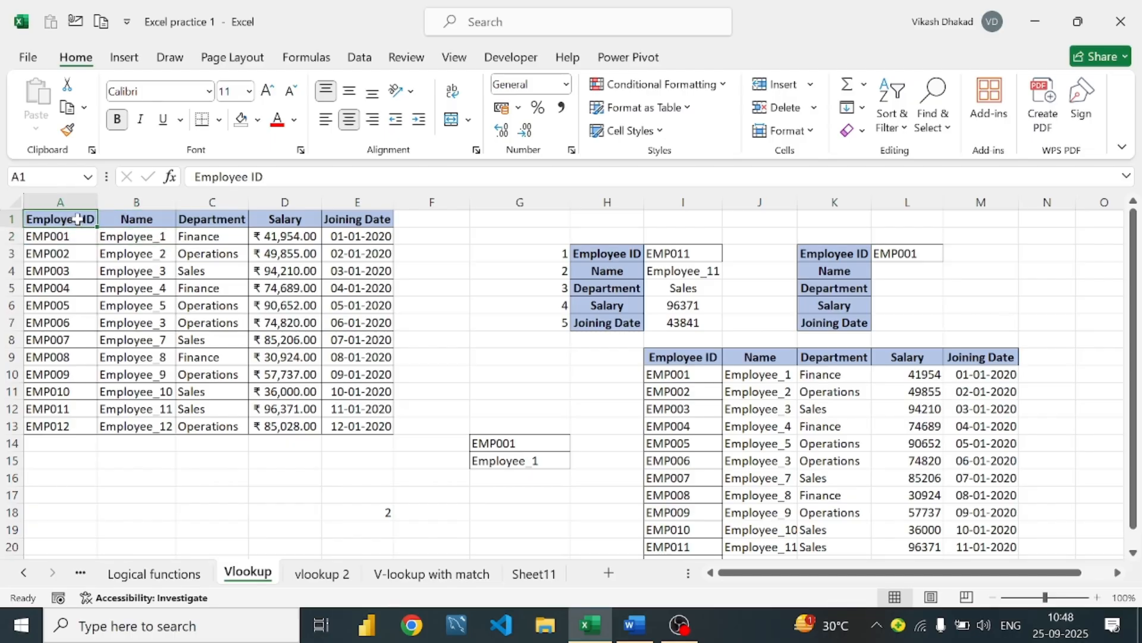
pyautogui.click(162, 224)
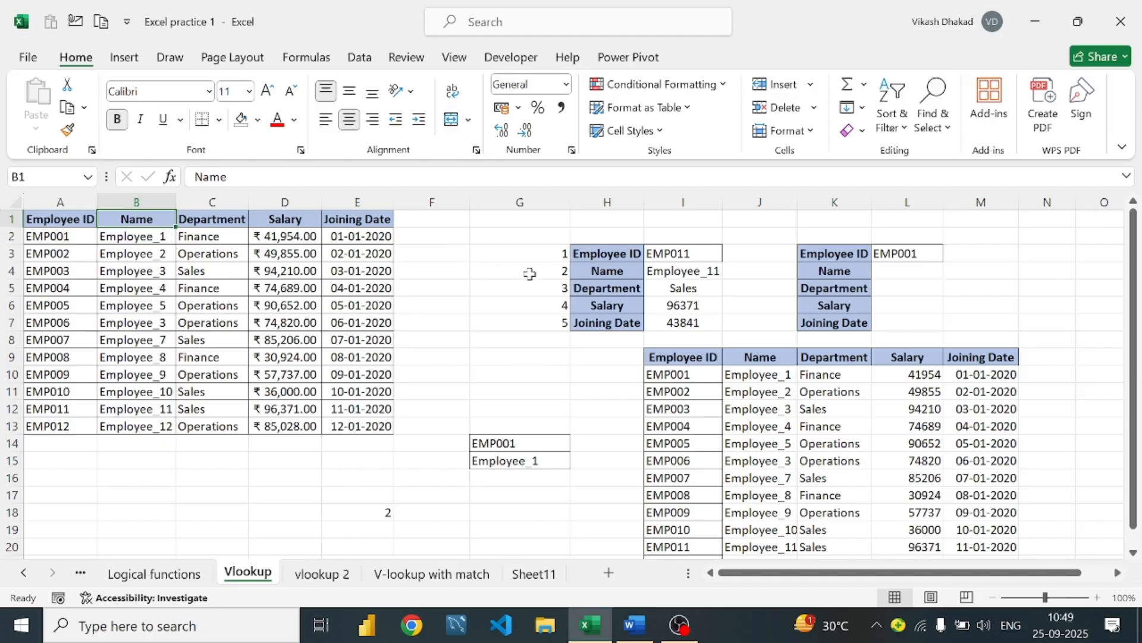
pyautogui.click(529, 272)
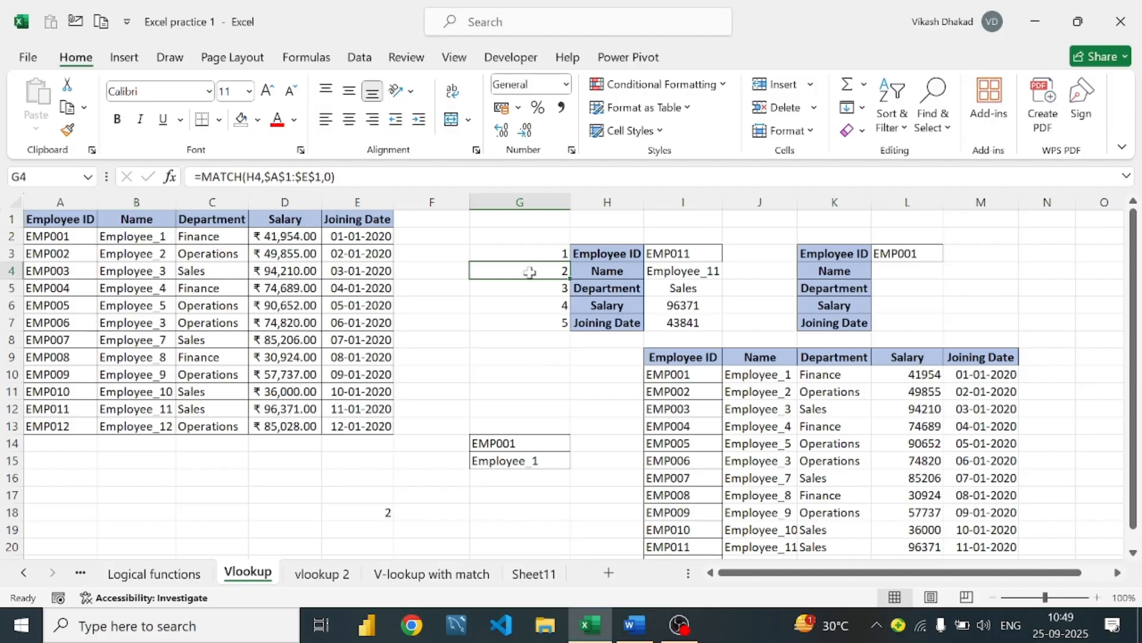
pyautogui.doubleClick(655, 271)
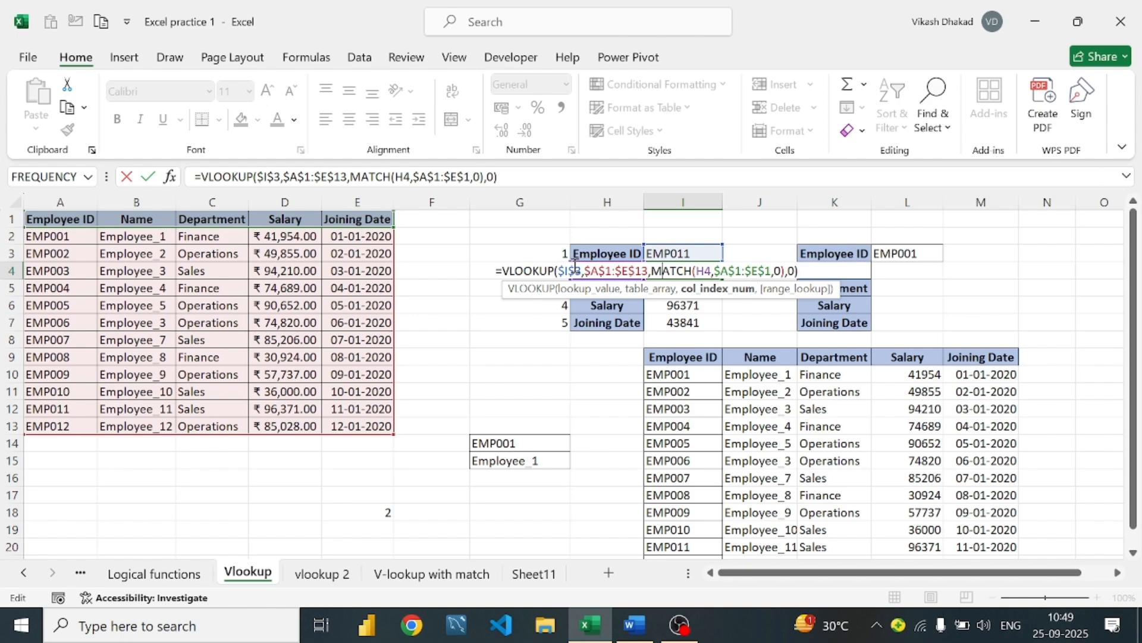
pyautogui.press('Return')
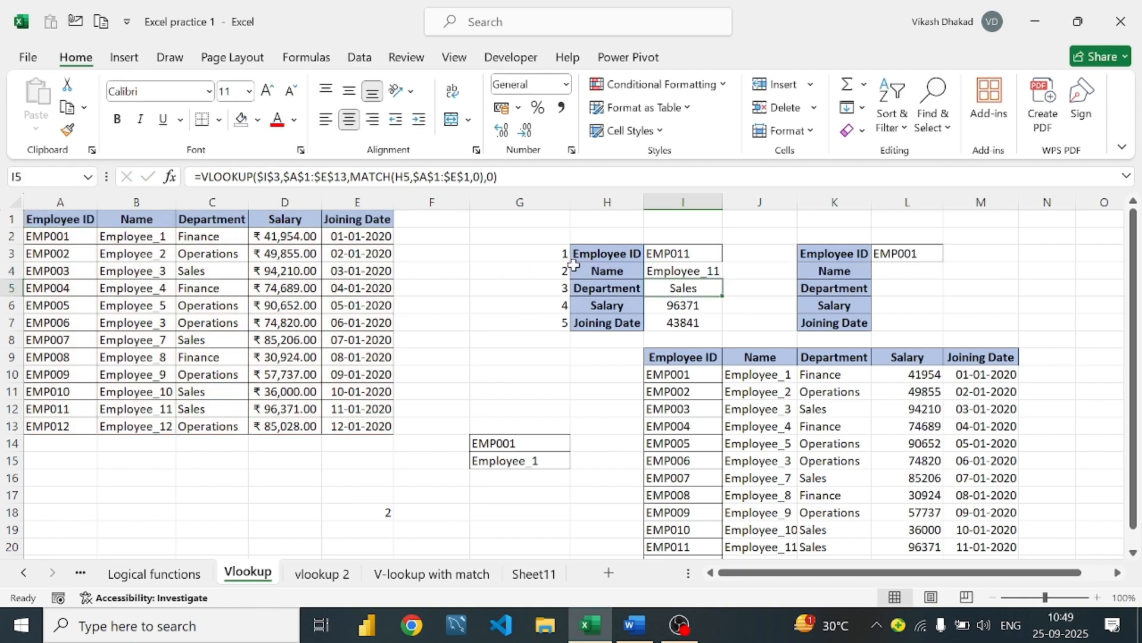
# Clear I4 and restart its VLOOKUP formula with the absolute lookup value $I$3
pyautogui.click(668, 271)
pyautogui.doubleClick(669, 270)
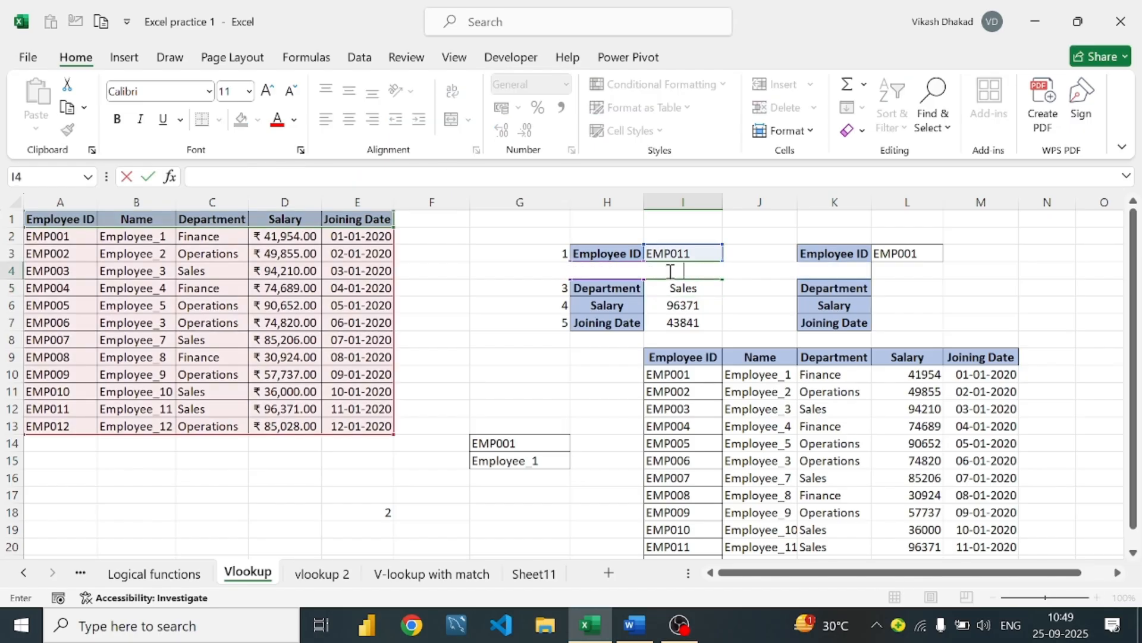
pyautogui.write('=vl')
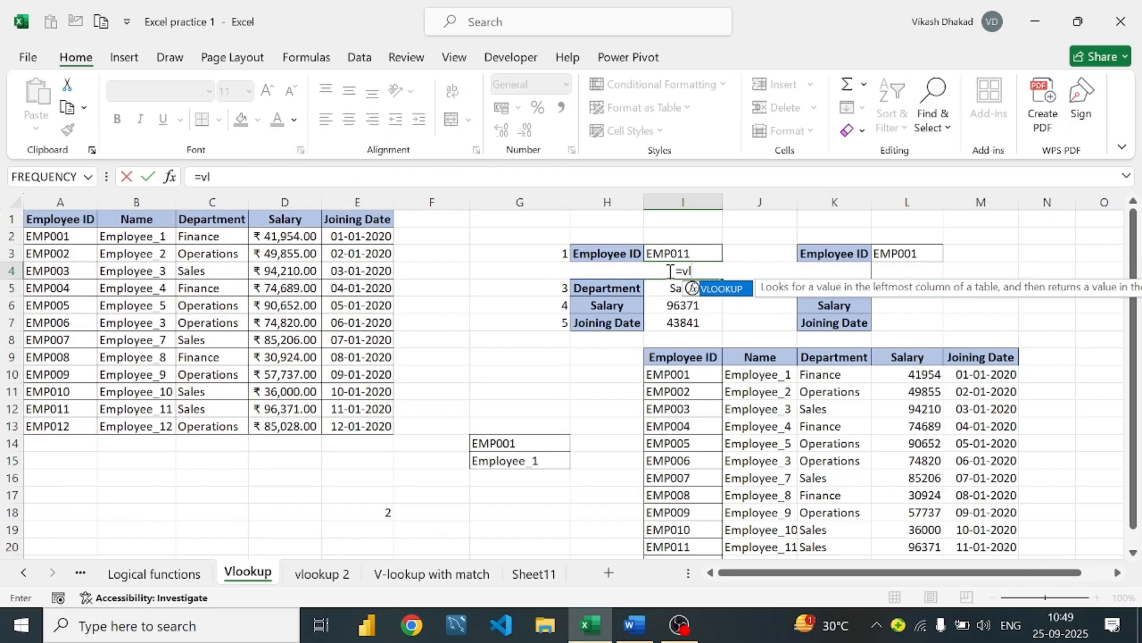
pyautogui.write('ook(')
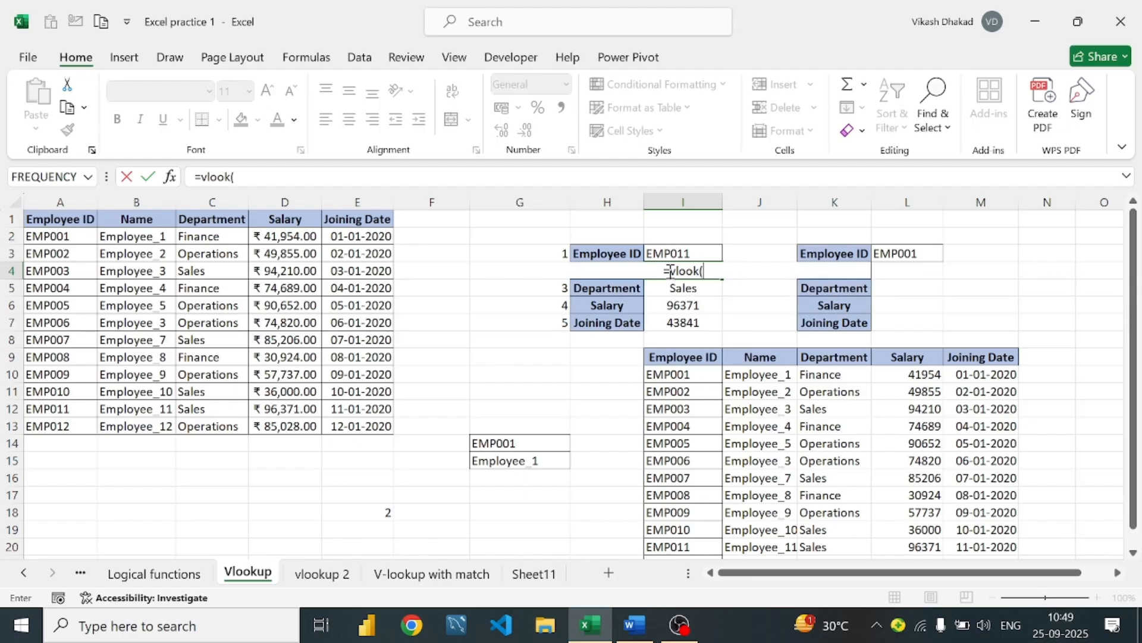
pyautogui.press('BackSpace')
pyautogui.press('Tab')
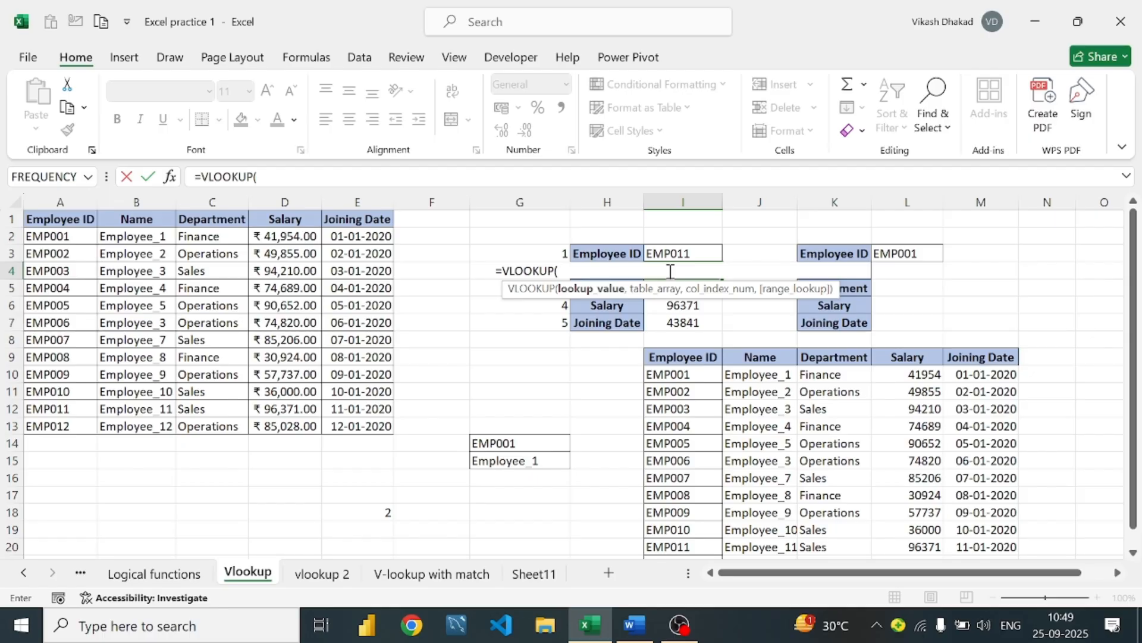
pyautogui.click(670, 252)
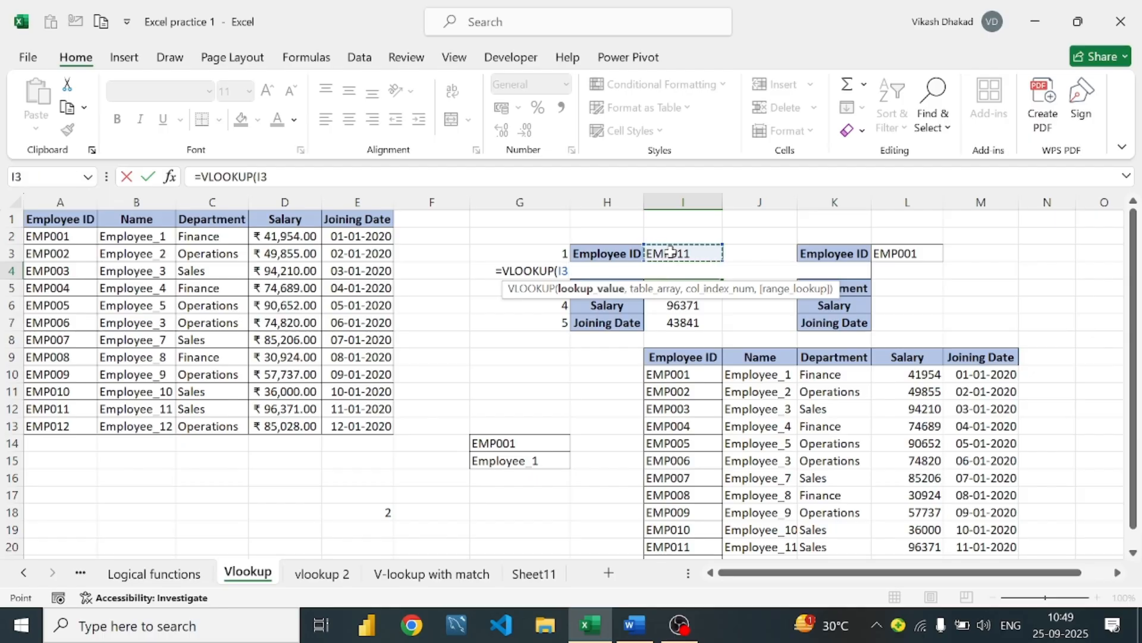
pyautogui.press('F4')
pyautogui.write(',')
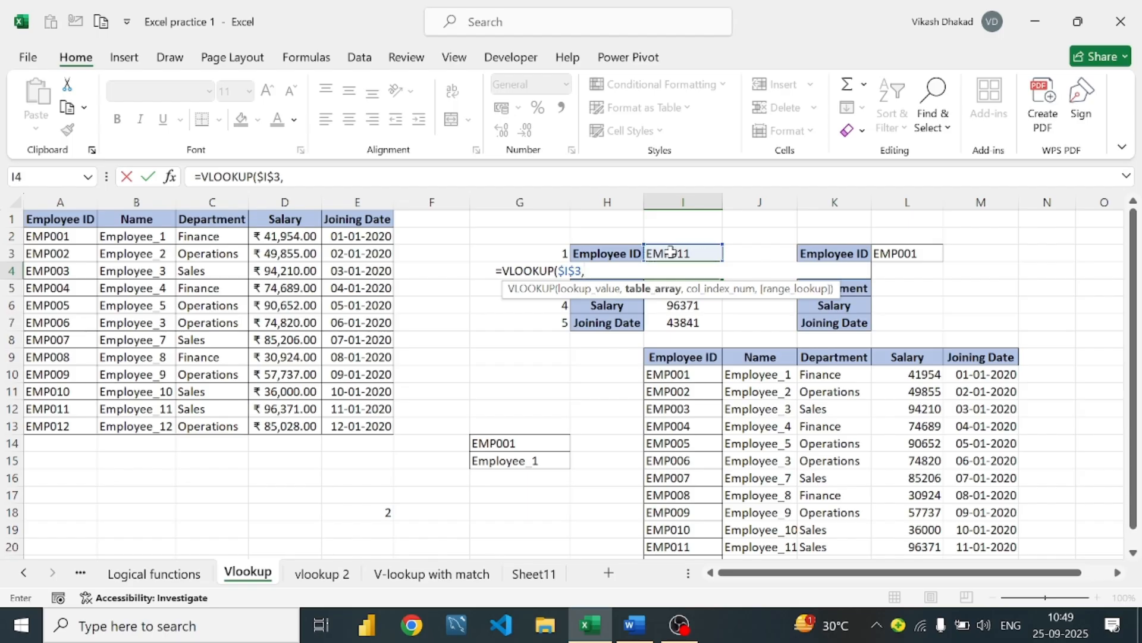
# Set the table array of I4's new VLOOKUP to the whole employee table as the absolute range $A$1:$E$13
pyautogui.moveTo(59, 220); pyautogui.dragTo(379, 431)
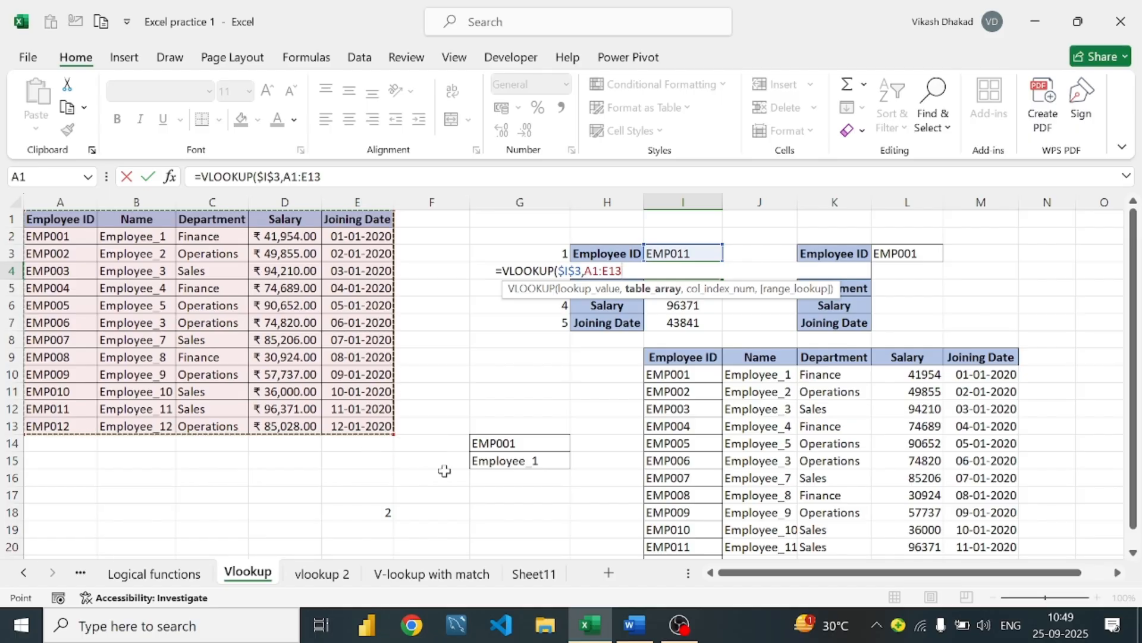
pyautogui.write(',')
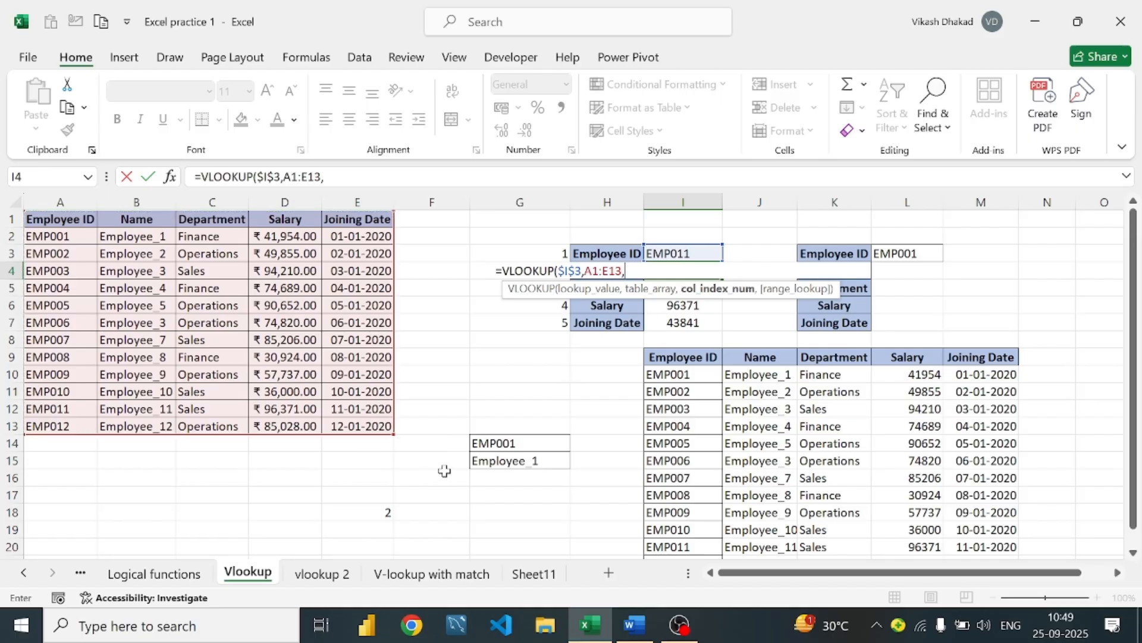
pyautogui.press('BackSpace')
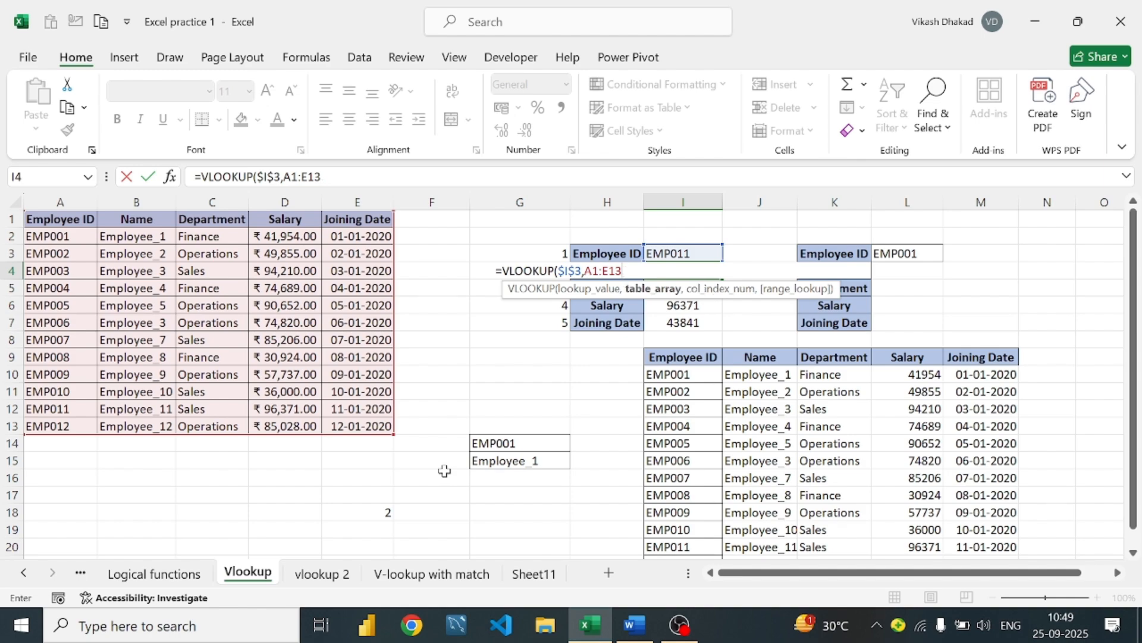
pyautogui.press('F4')
pyautogui.click(589, 271)
pyautogui.press('F4')
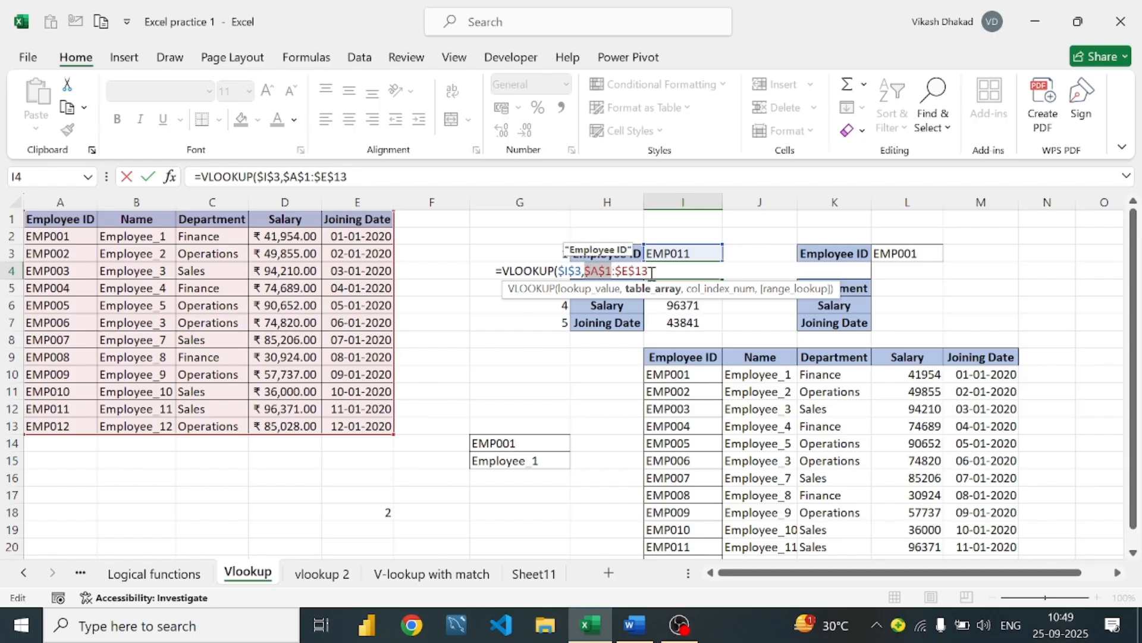
# Complete I4's VLOOKUP with the fixed column index 2 and 0 for an exact match
pyautogui.write(',')
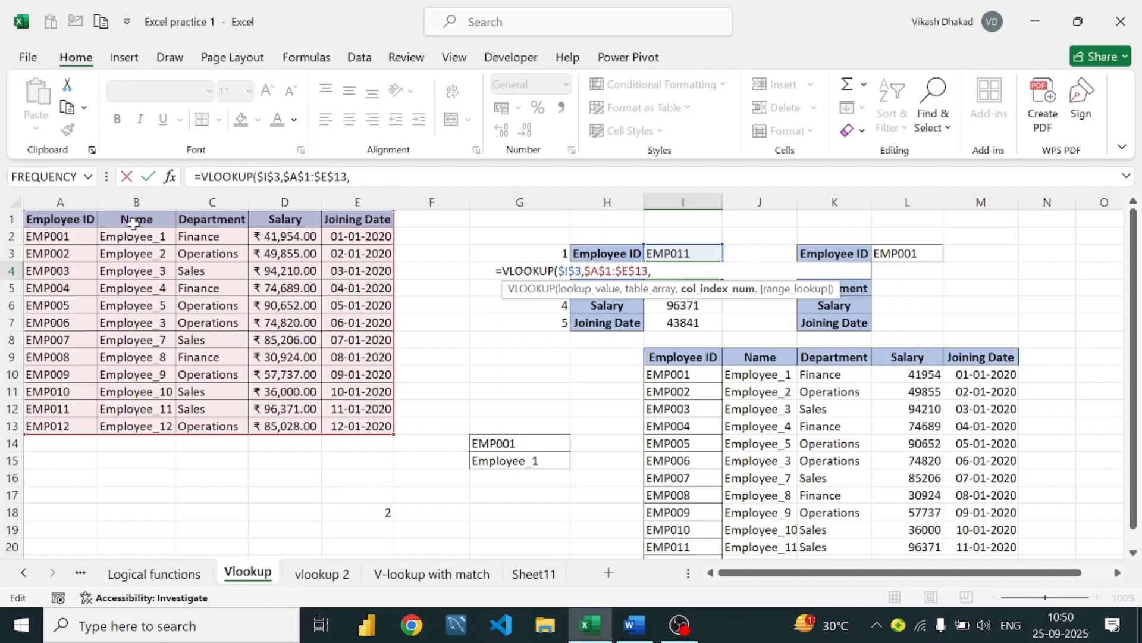
pyautogui.write('2,0')
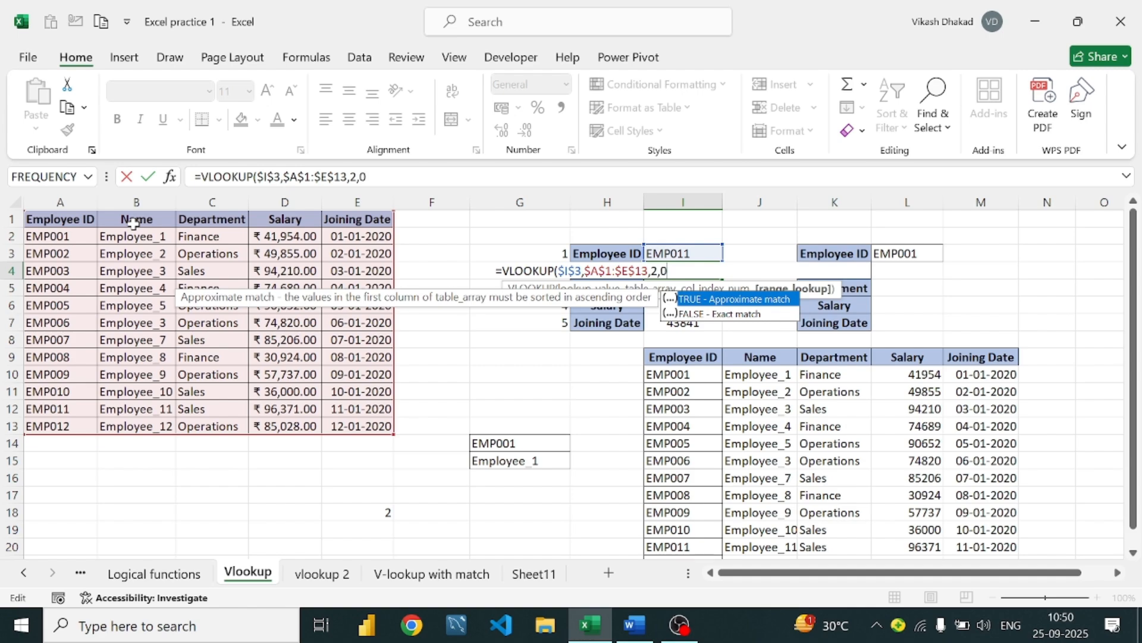
pyautogui.write(')')
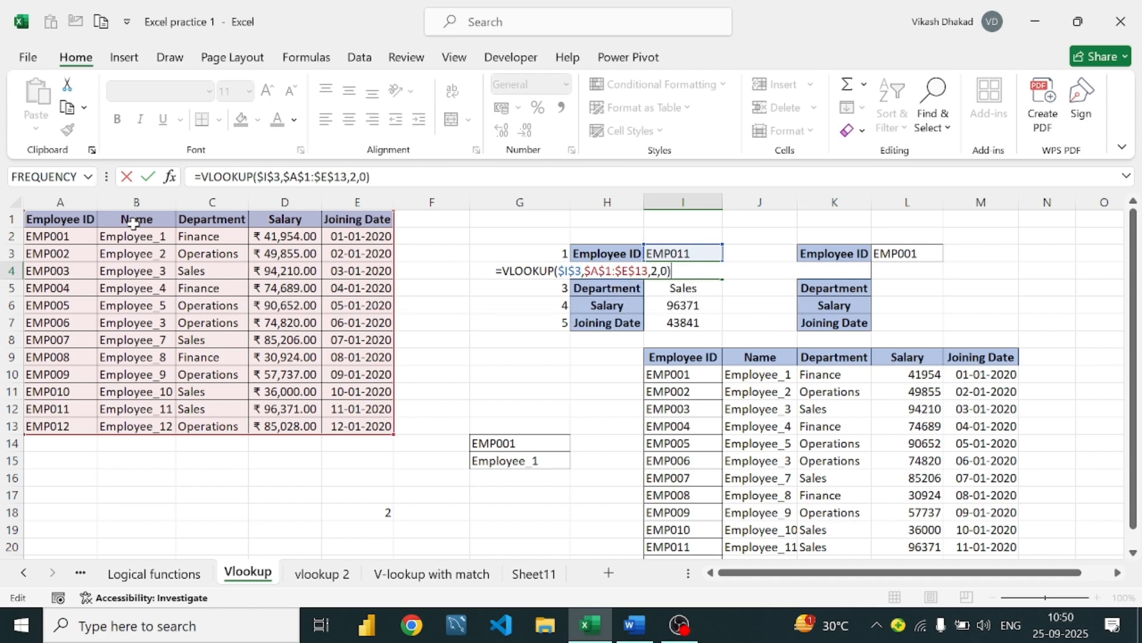
pyautogui.press('Return')
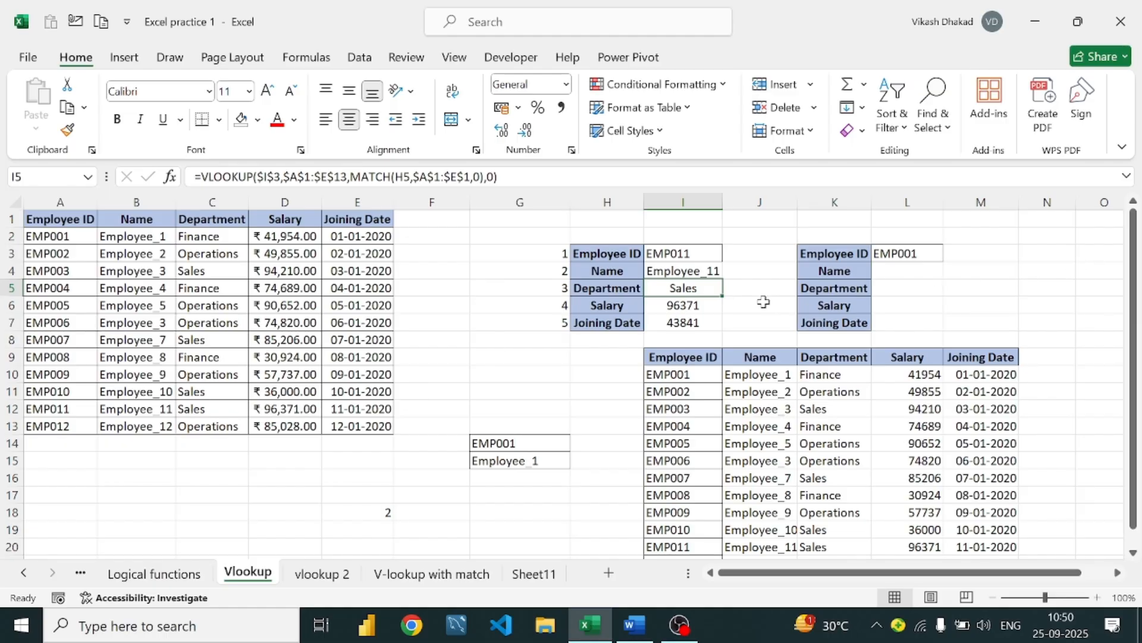
# Review the Salary formula in I6 and format the Joining Date result in I7 as Short Date
pyautogui.click(711, 305)
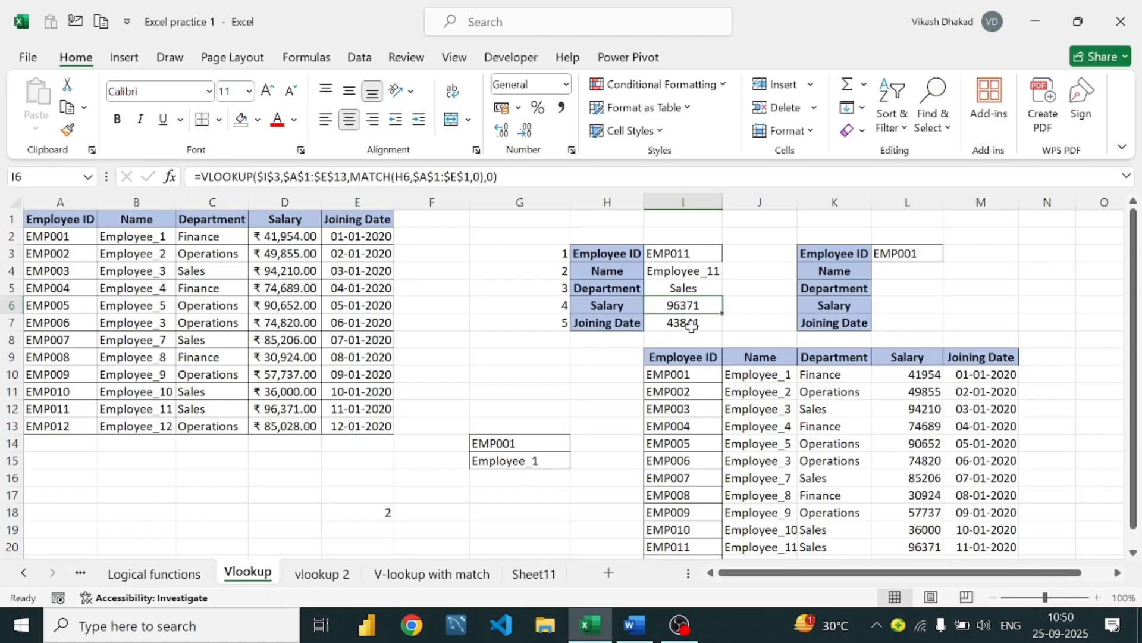
pyautogui.click(690, 324)
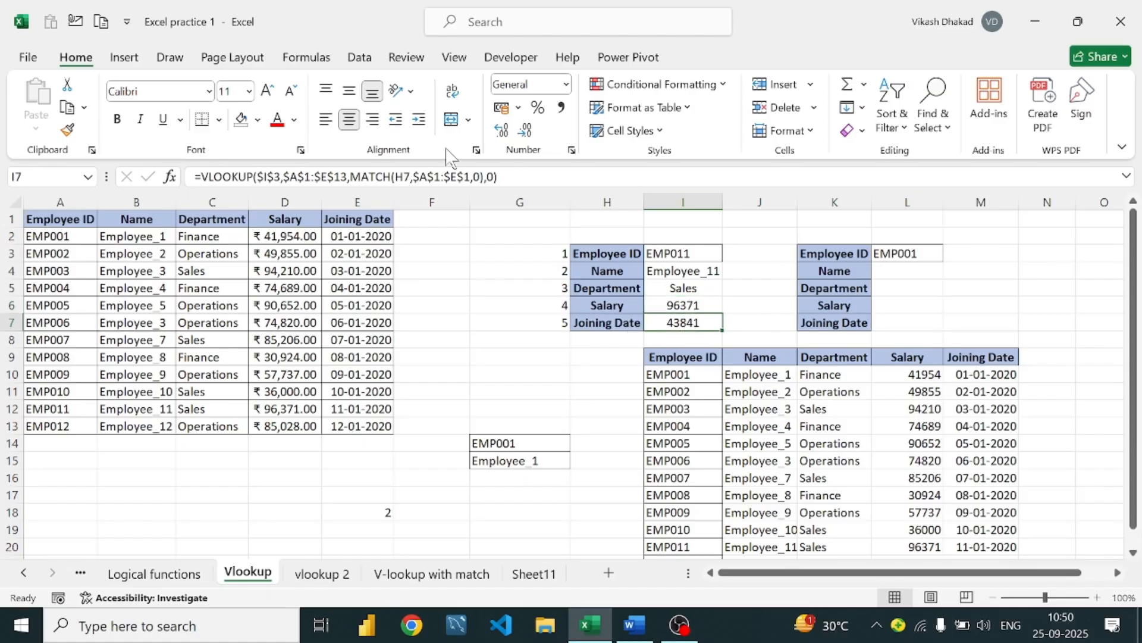
pyautogui.click(566, 84)
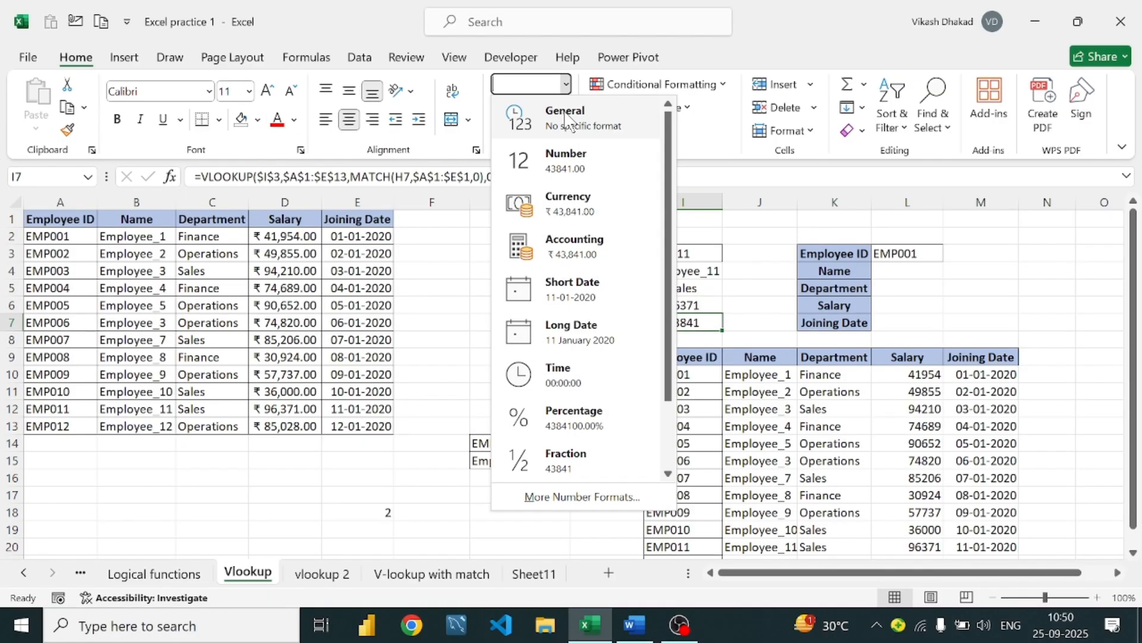
pyautogui.click(570, 291)
pyautogui.click(740, 308)
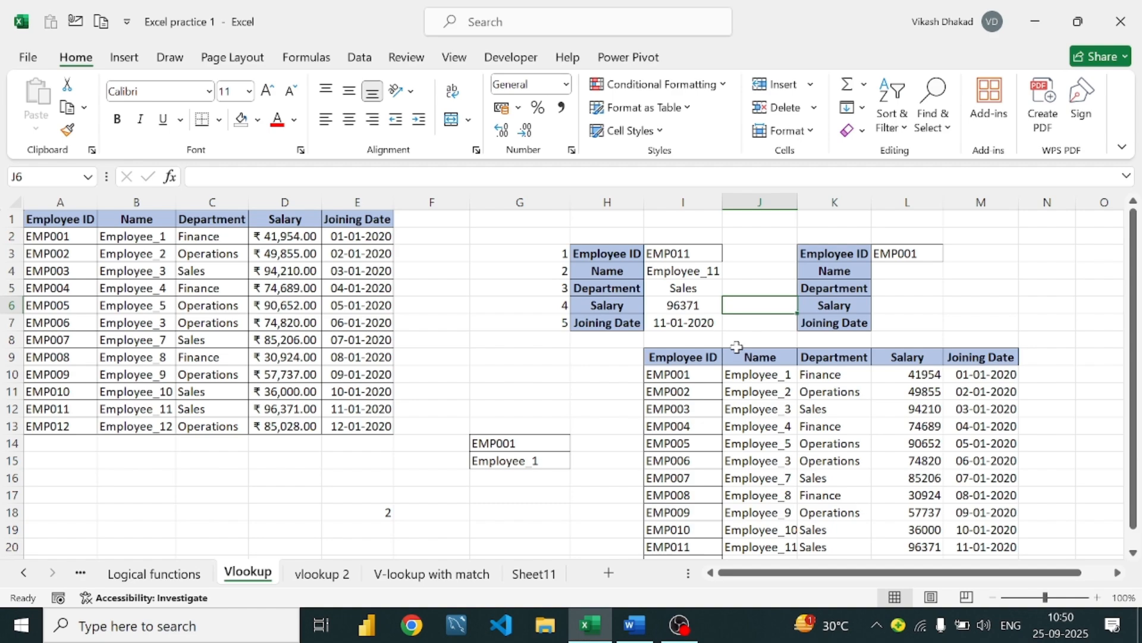
# Choose EMP007 as the lookup Employee ID in I3
pyautogui.click(696, 253)
pyautogui.click(730, 254)
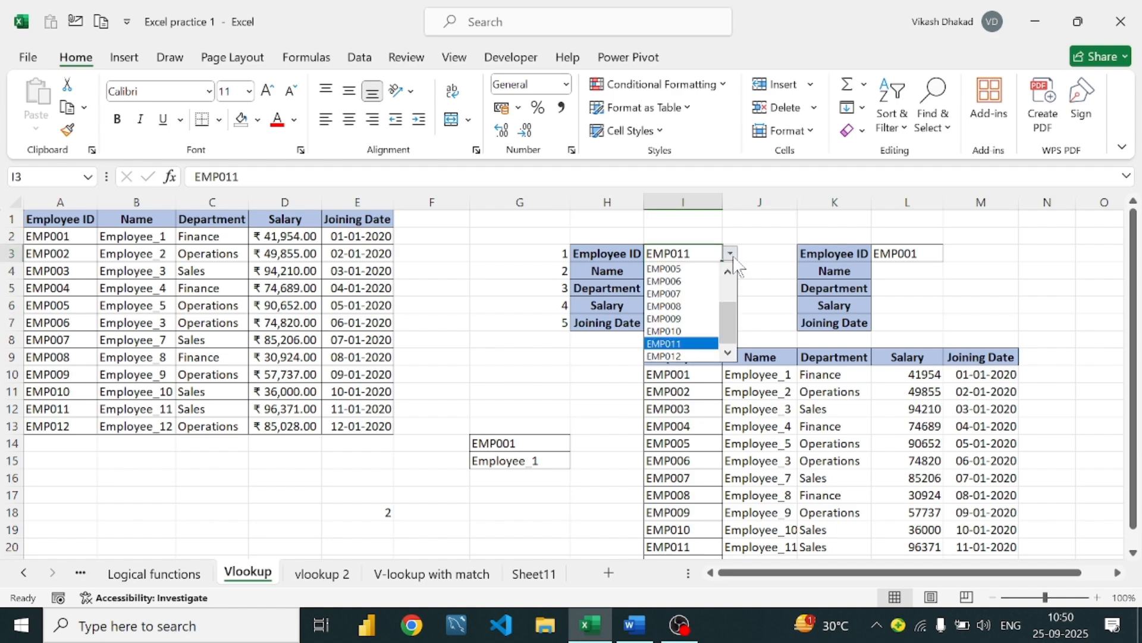
pyautogui.press('Up')
pyautogui.press('Up')
pyautogui.press('Up')
pyautogui.press('Up')
pyautogui.press('Return')
pyautogui.click(730, 254)
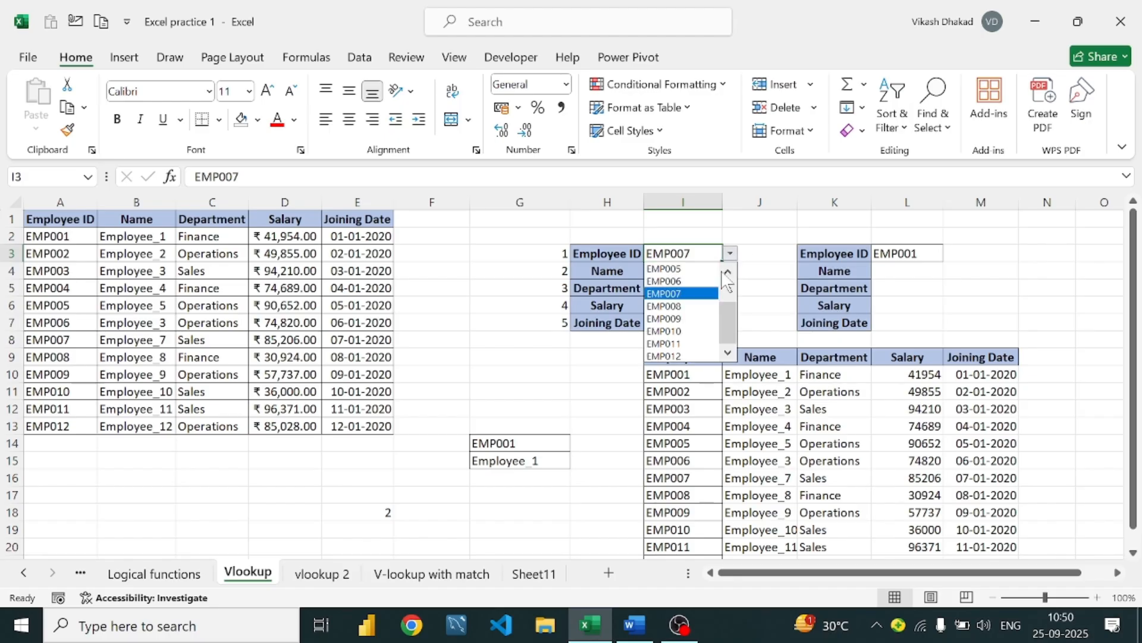
pyautogui.click(687, 306)
# Fill I4's VLOOKUP down through I7 and check the copied formula and I4's column index argument
pyautogui.click(710, 270)
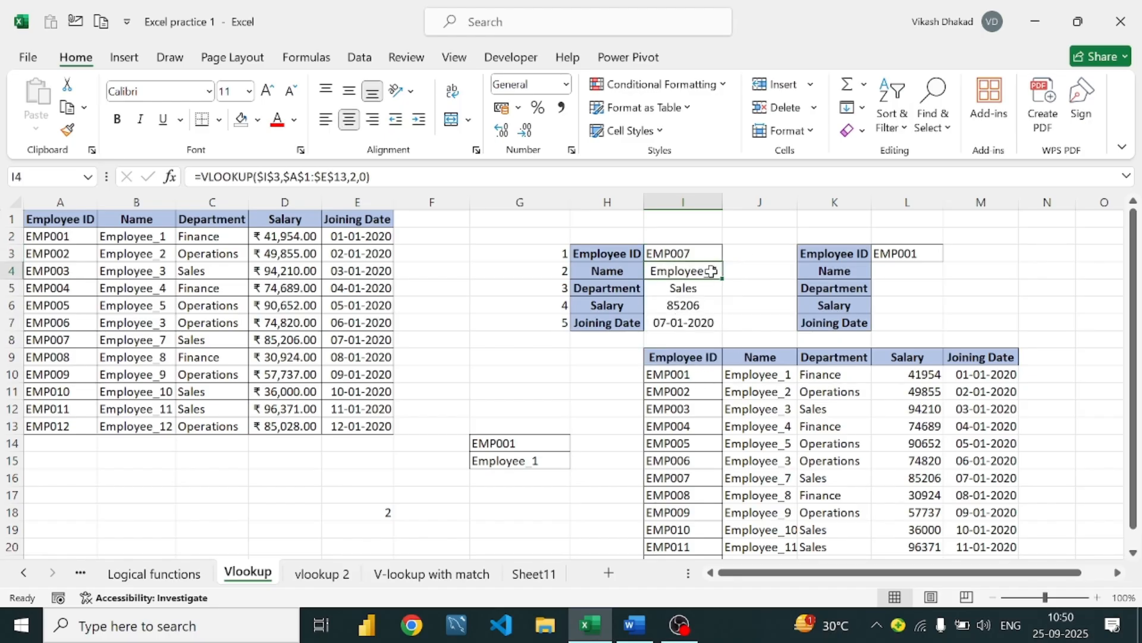
pyautogui.doubleClick(721, 279)
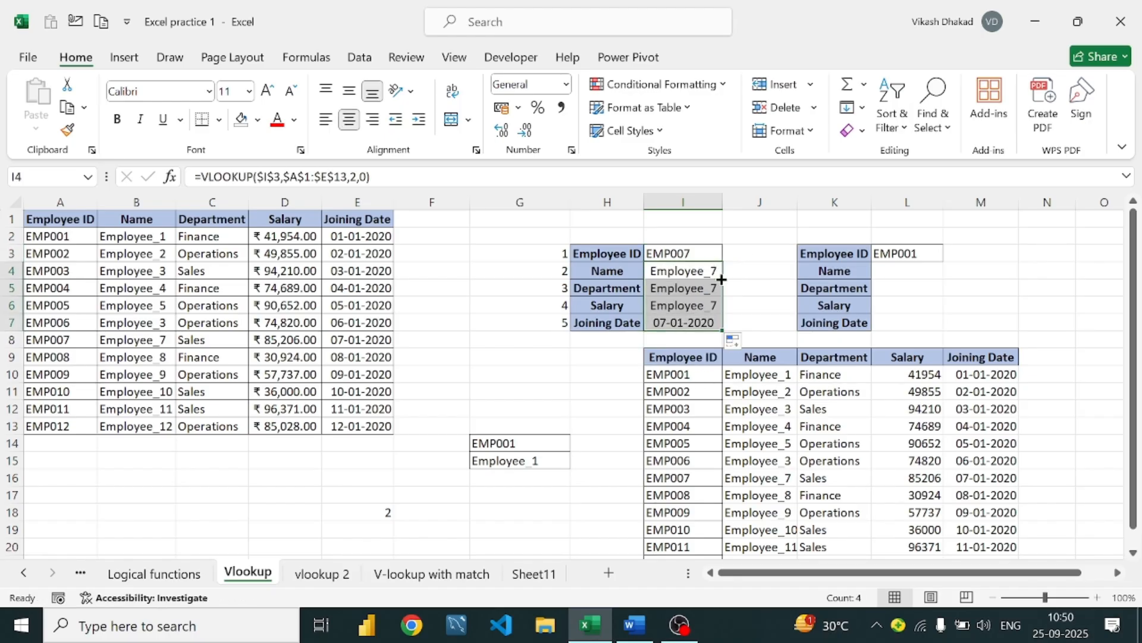
pyautogui.click(695, 302)
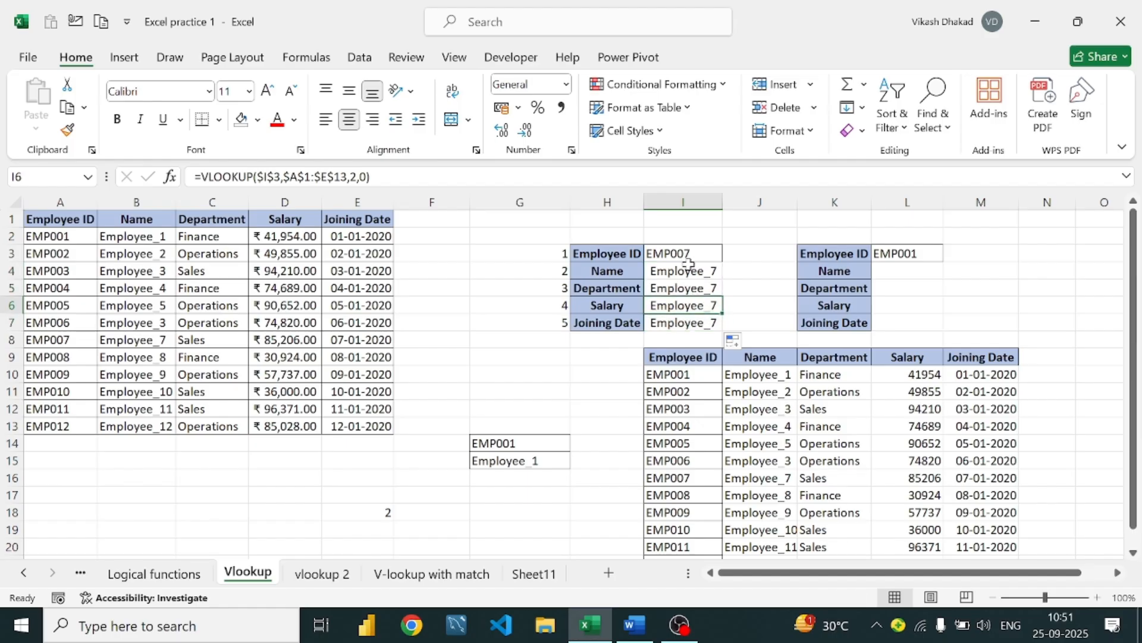
pyautogui.press('Down')
pyautogui.doubleClick(710, 270)
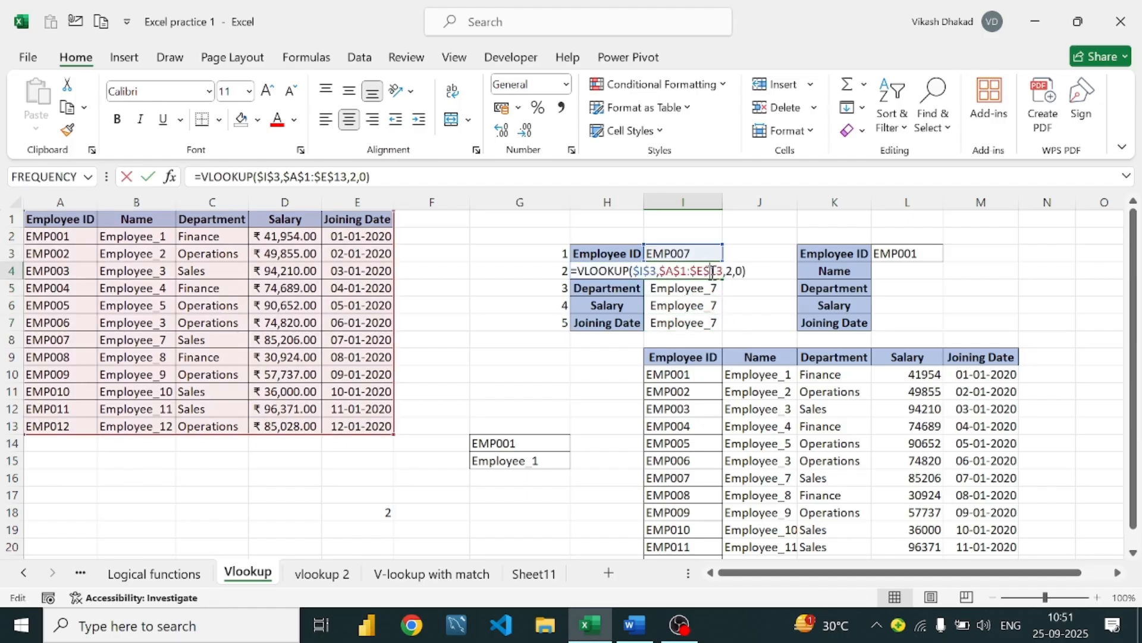
pyautogui.click(729, 271)
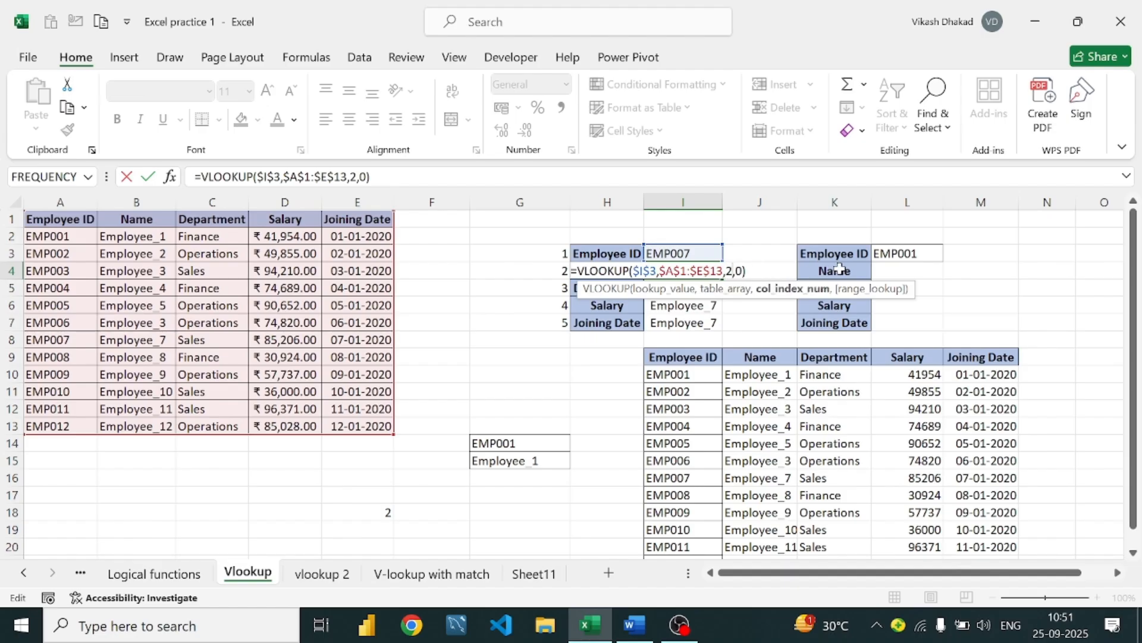
pyautogui.press('Return')
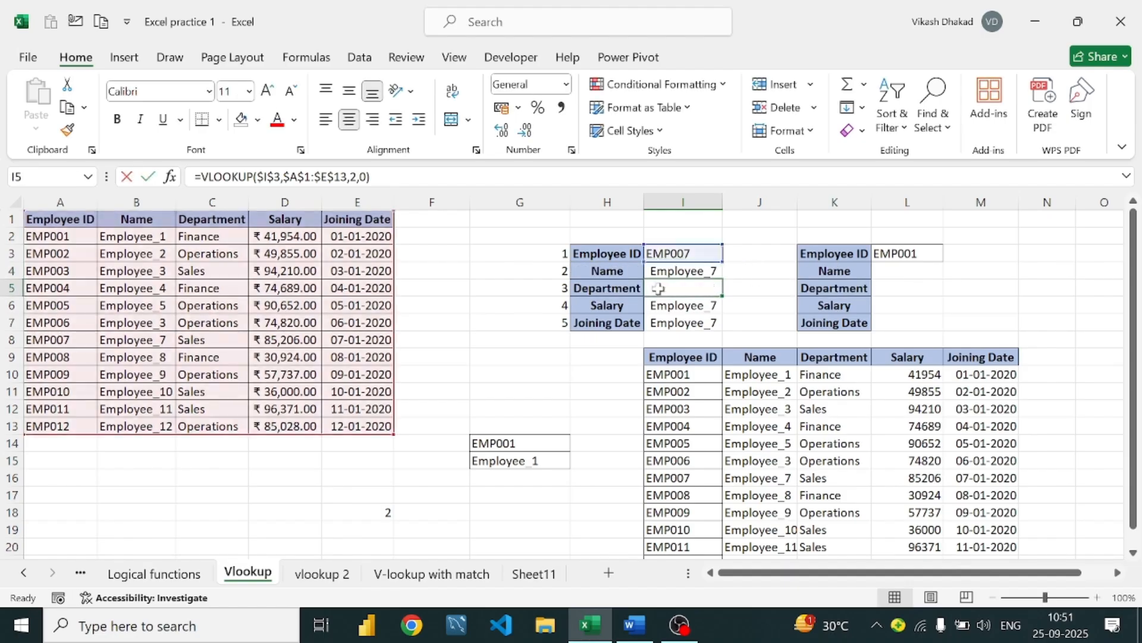
# Set the column index of the Department VLOOKUP in I5 to 3
pyautogui.doubleClick(661, 288)
pyautogui.click(731, 289)
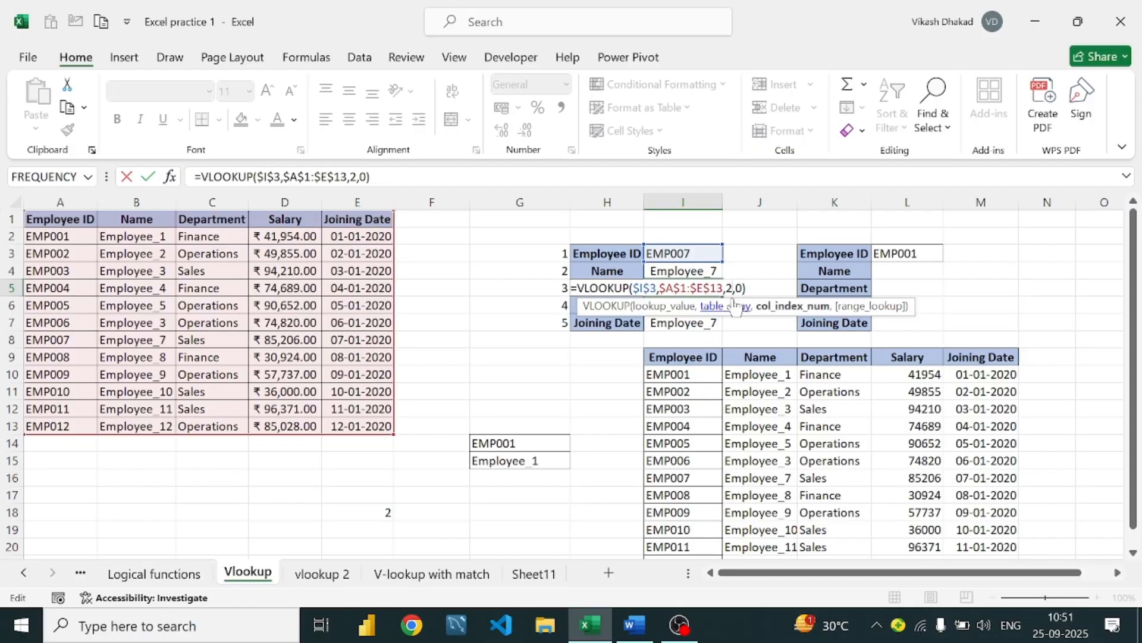
pyautogui.press('BackSpace')
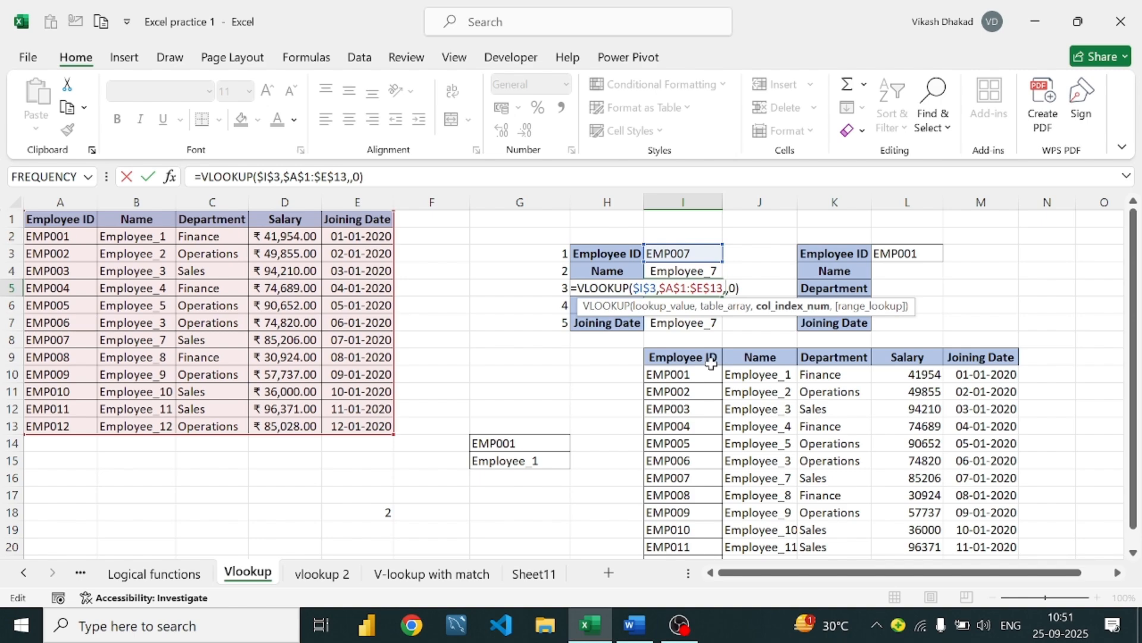
pyautogui.write('3')
pyautogui.press('Return')
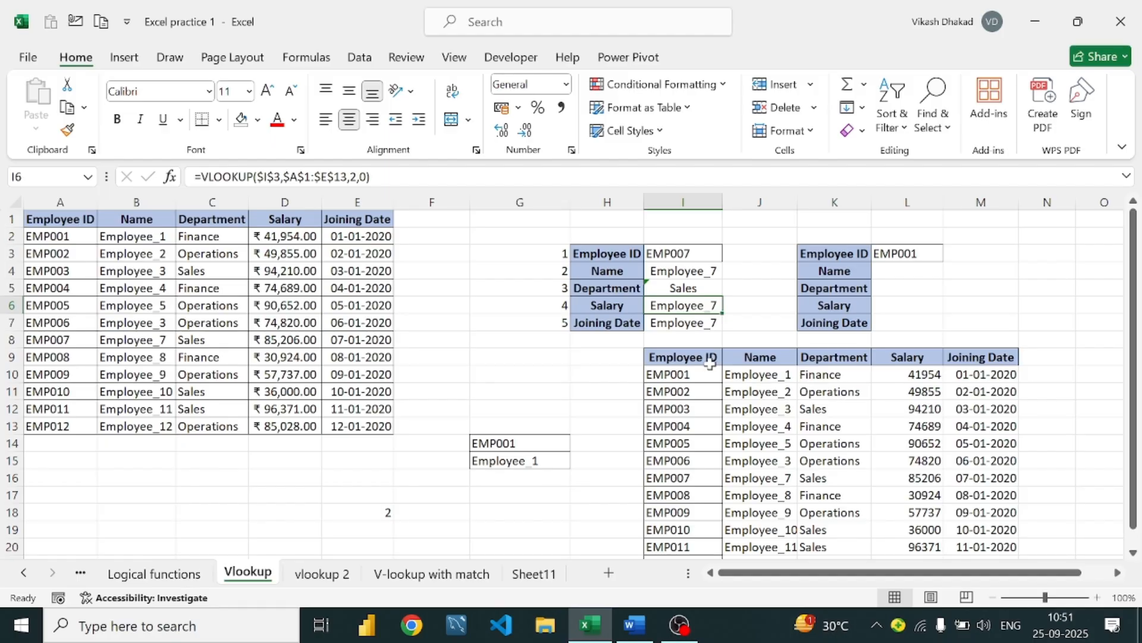
# Examine the helper MATCH in G3 and the position of each table header from Employee ID to Joining Date
pyautogui.click(550, 248)
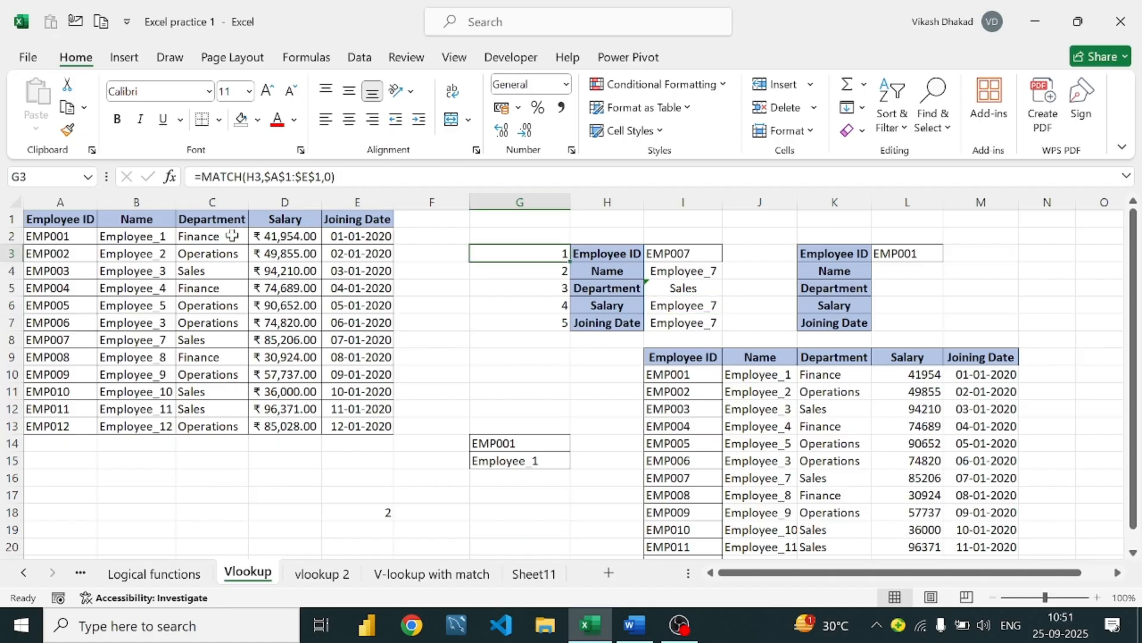
pyautogui.moveTo(75, 218); pyautogui.dragTo(359, 219)
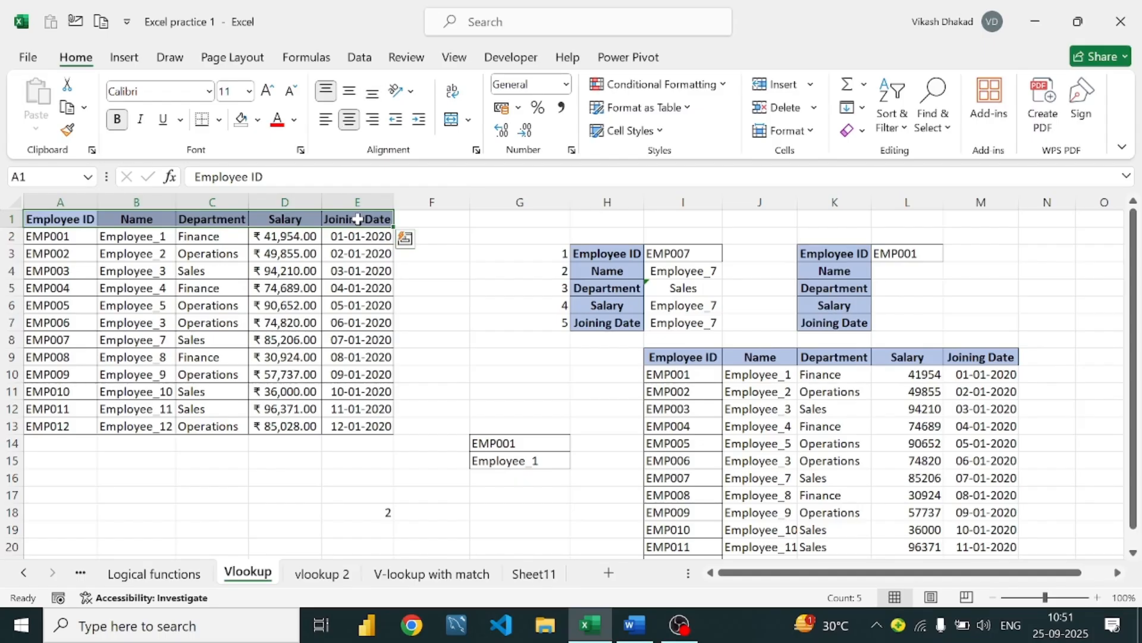
pyautogui.click(75, 218)
pyautogui.moveTo(74, 217); pyautogui.dragTo(360, 209)
pyautogui.click(47, 218)
pyautogui.click(158, 216)
pyautogui.click(221, 218)
pyautogui.click(292, 219)
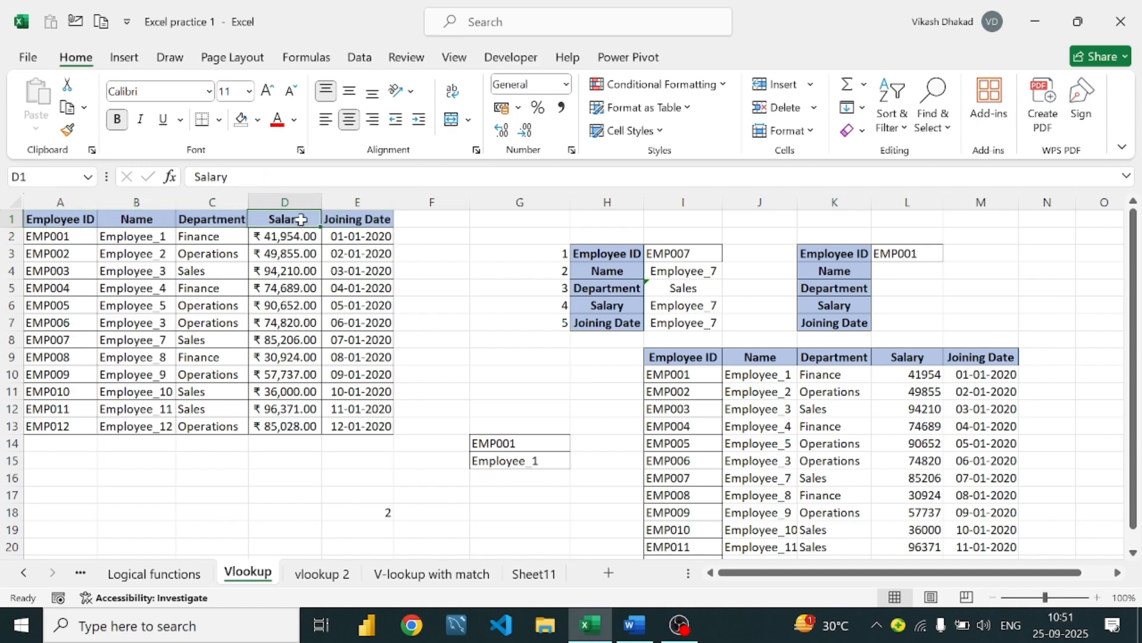
pyautogui.click(334, 220)
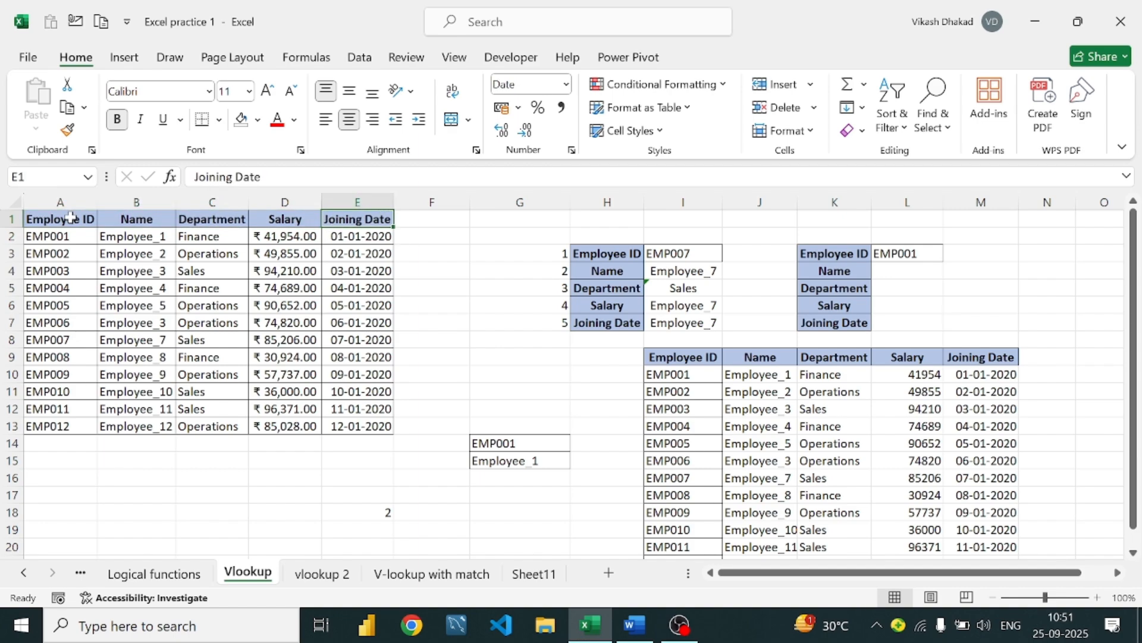
# Highlight row 1 from A1 out to column Y and look over the second lookup form's empty result cells L4 and L5
pyautogui.moveTo(38, 220); pyautogui.dragTo(1126, 219)
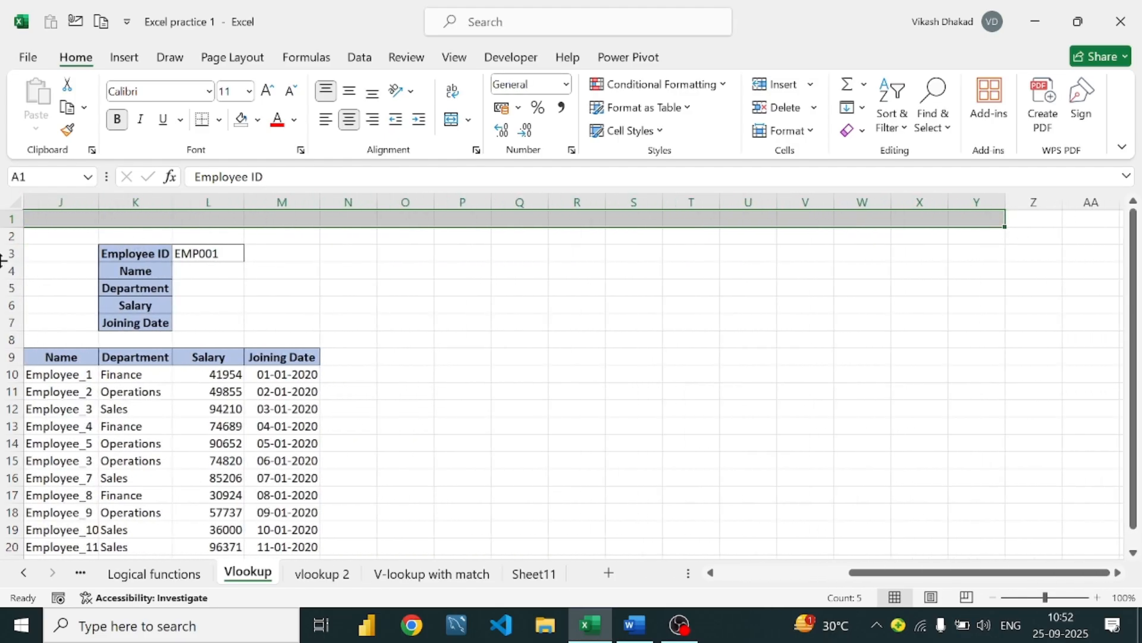
pyautogui.click(194, 270)
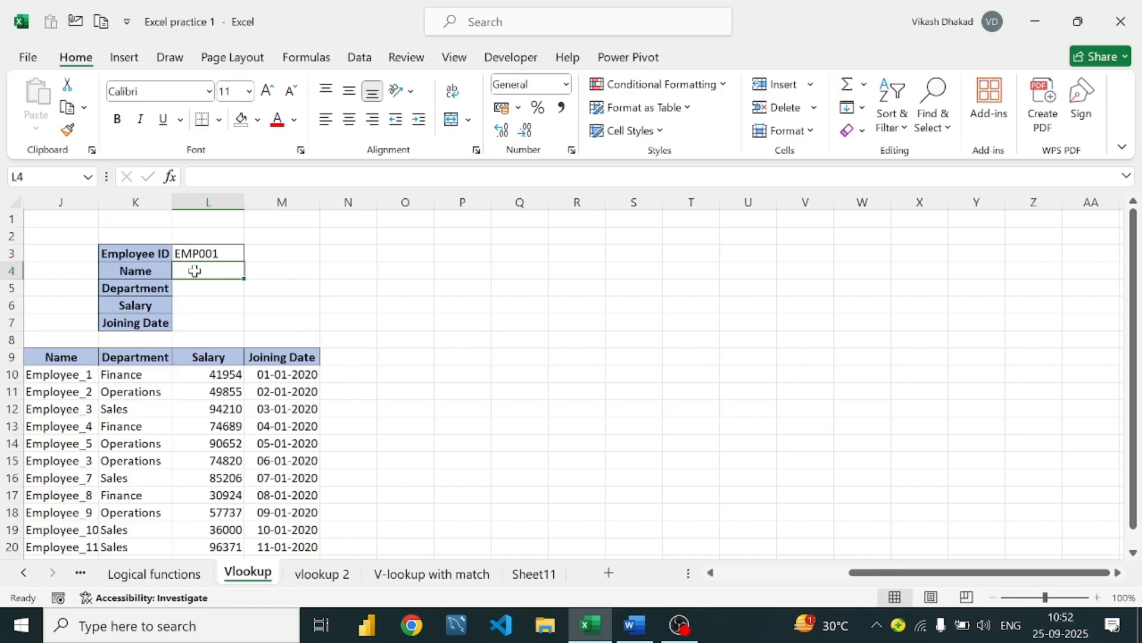
pyautogui.press('Down')
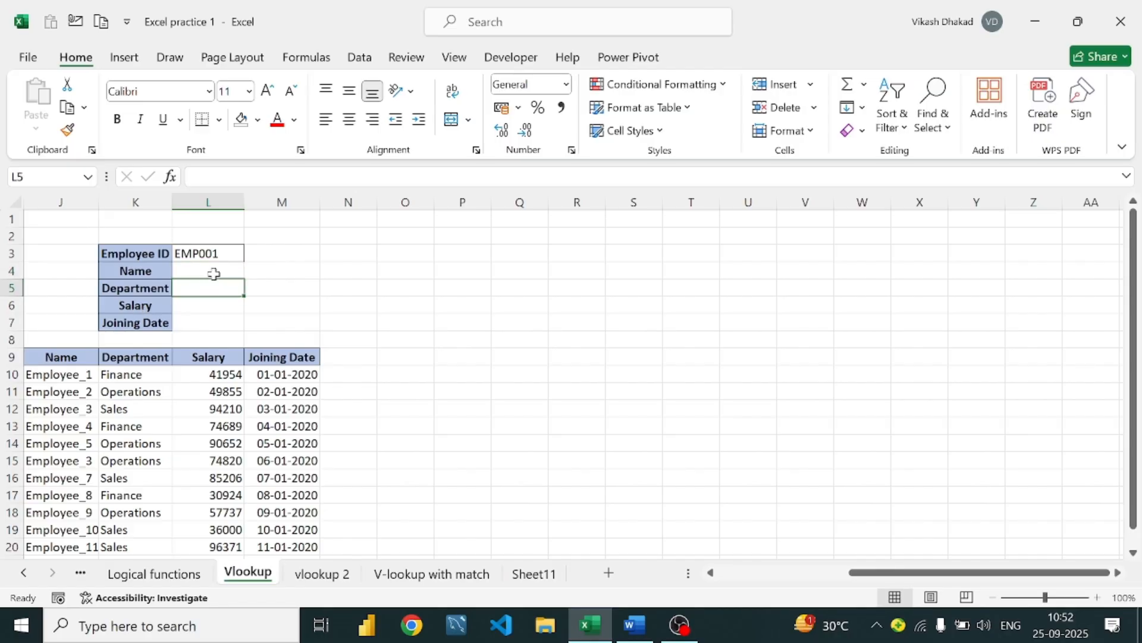
pyautogui.click(214, 269)
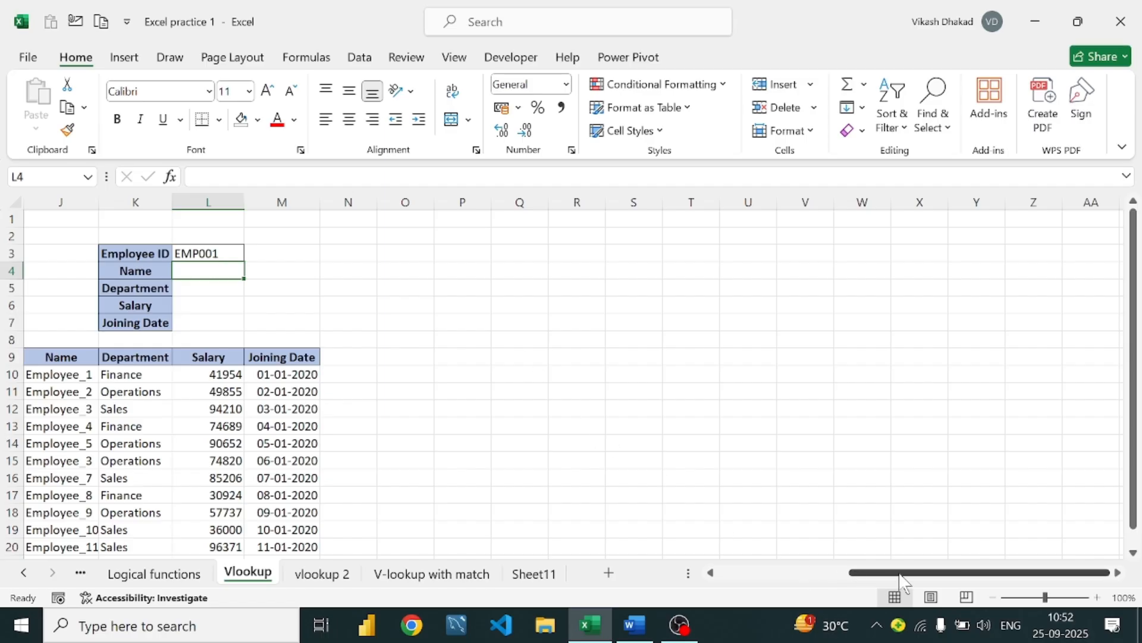
pyautogui.moveTo(854, 572); pyautogui.dragTo(743, 573)
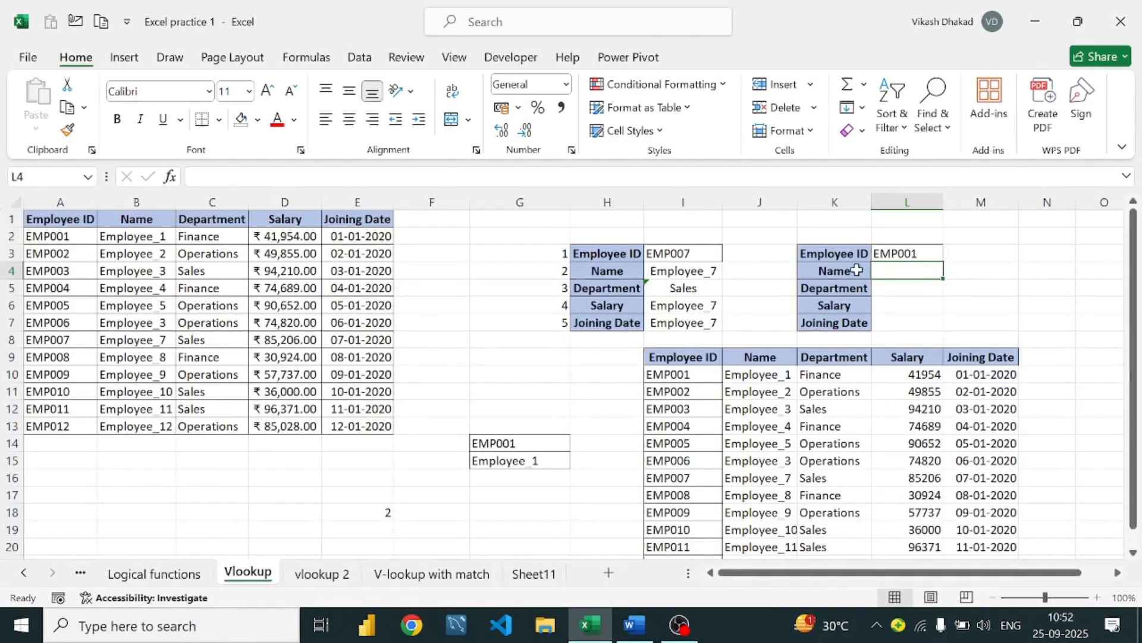
# Replace I4's fixed-index formula with the start of a new VLOOKUP using $I$3 as the absolute lookup value
pyautogui.click(700, 267)
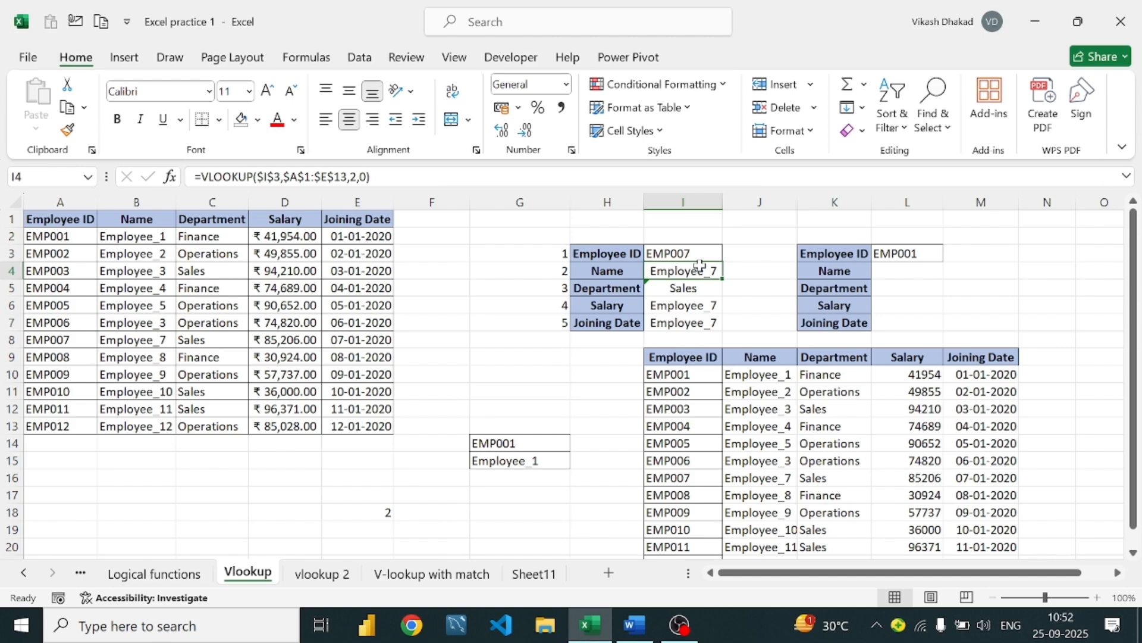
pyautogui.press('BackSpace')
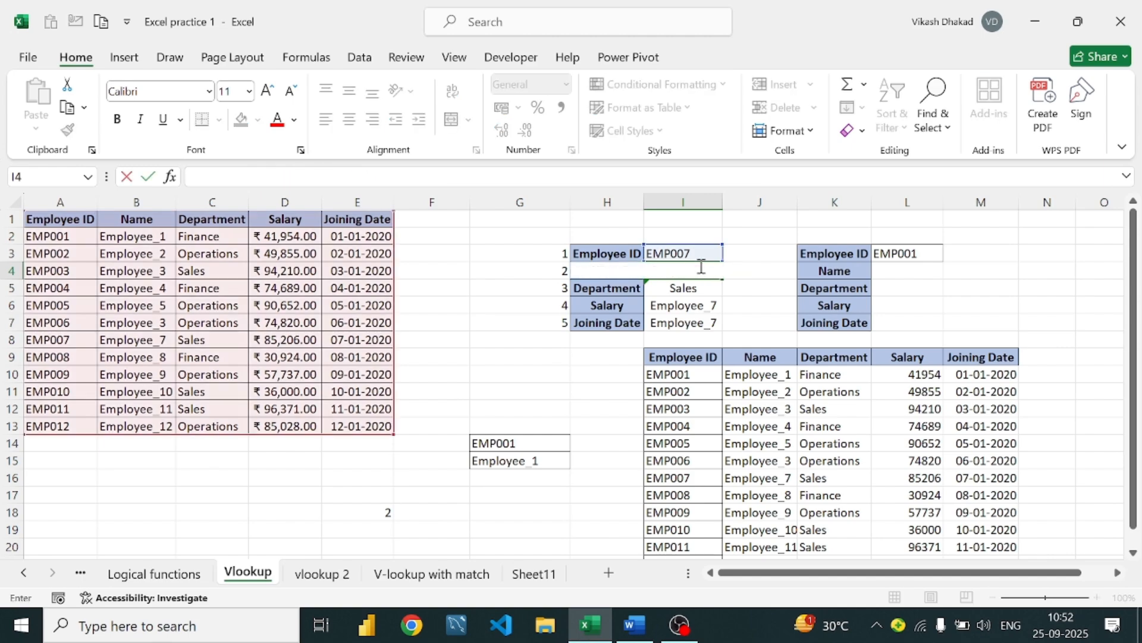
pyautogui.write('=vloo')
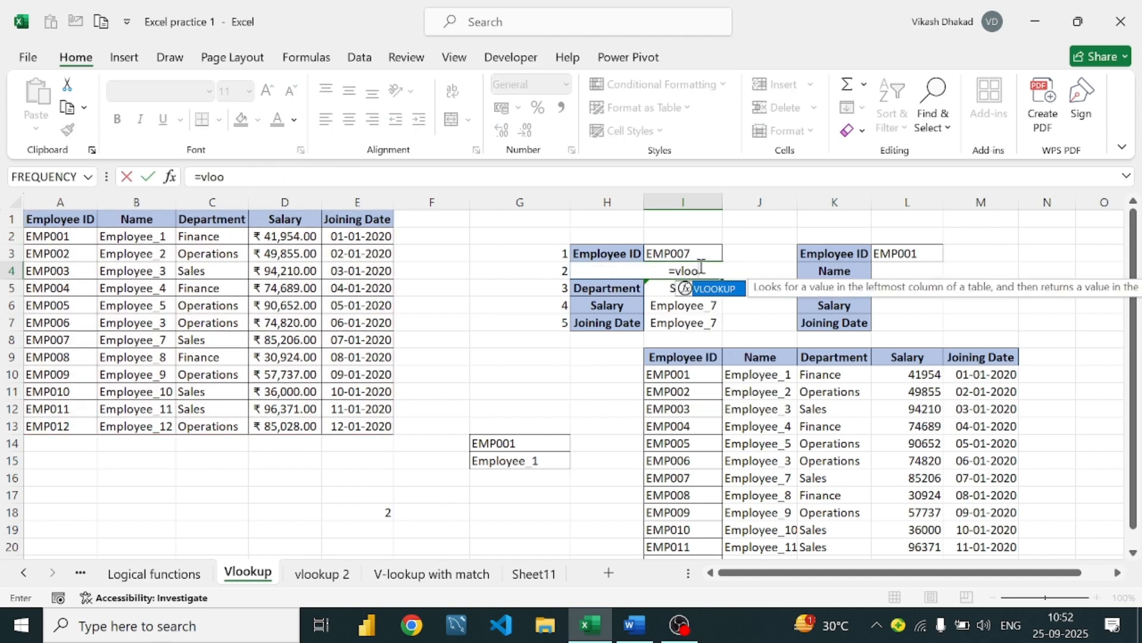
pyautogui.press('Tab')
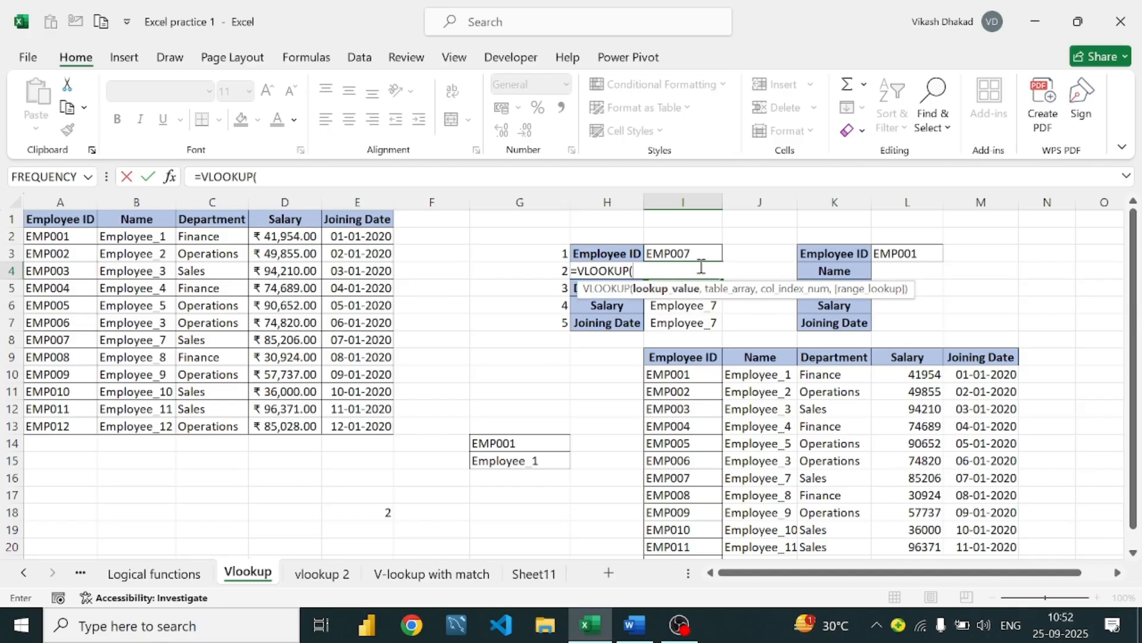
pyautogui.click(670, 255)
pyautogui.write(',')
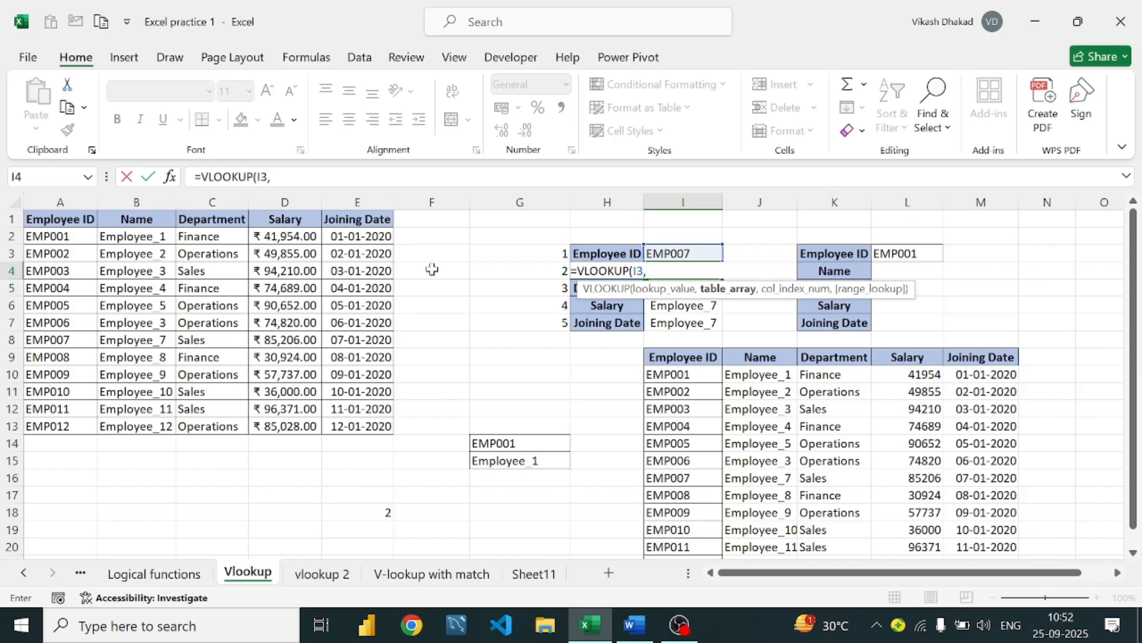
pyautogui.press('BackSpace')
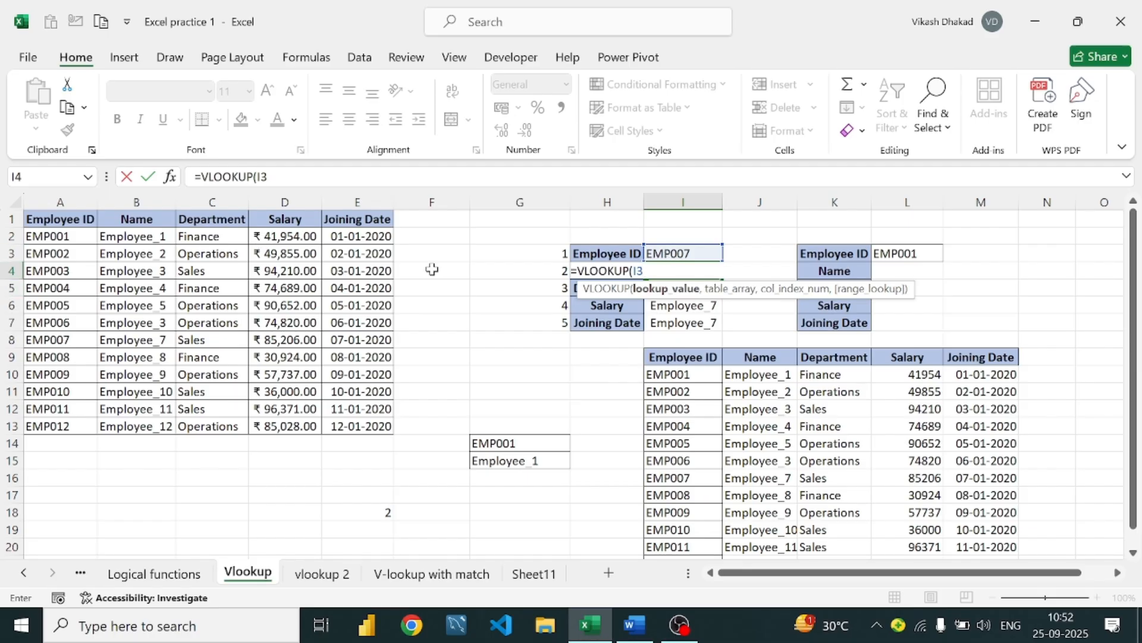
pyautogui.press('F4')
pyautogui.write(',')
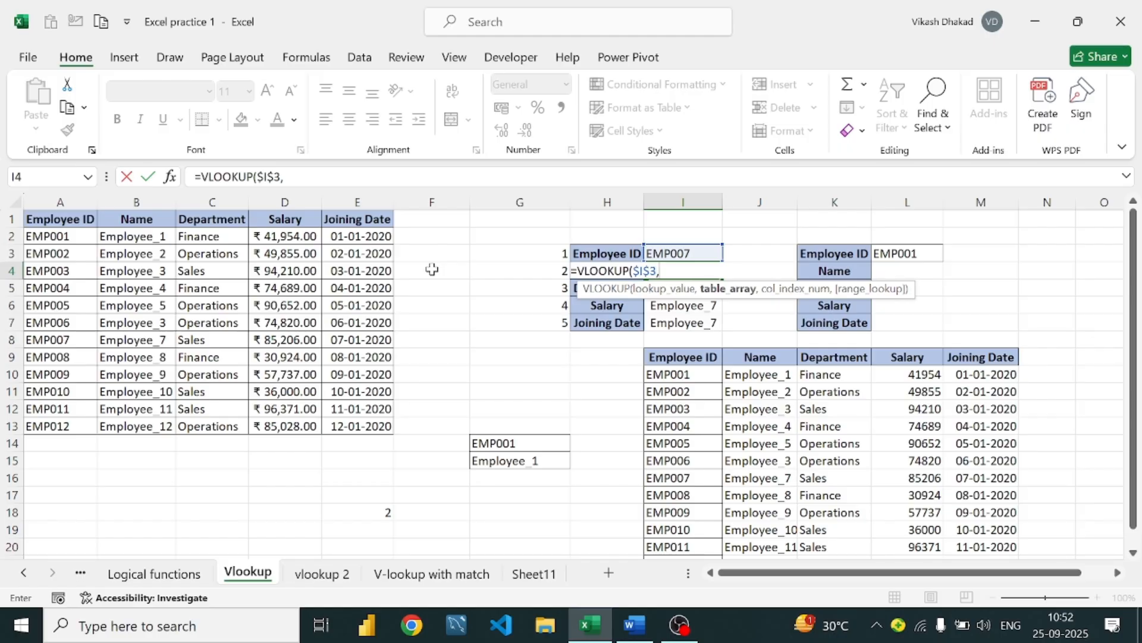
# Add the employee table $A$1:$E$13 as the absolute table array of the VLOOKUP in I4
pyautogui.moveTo(45, 221); pyautogui.dragTo(363, 421)
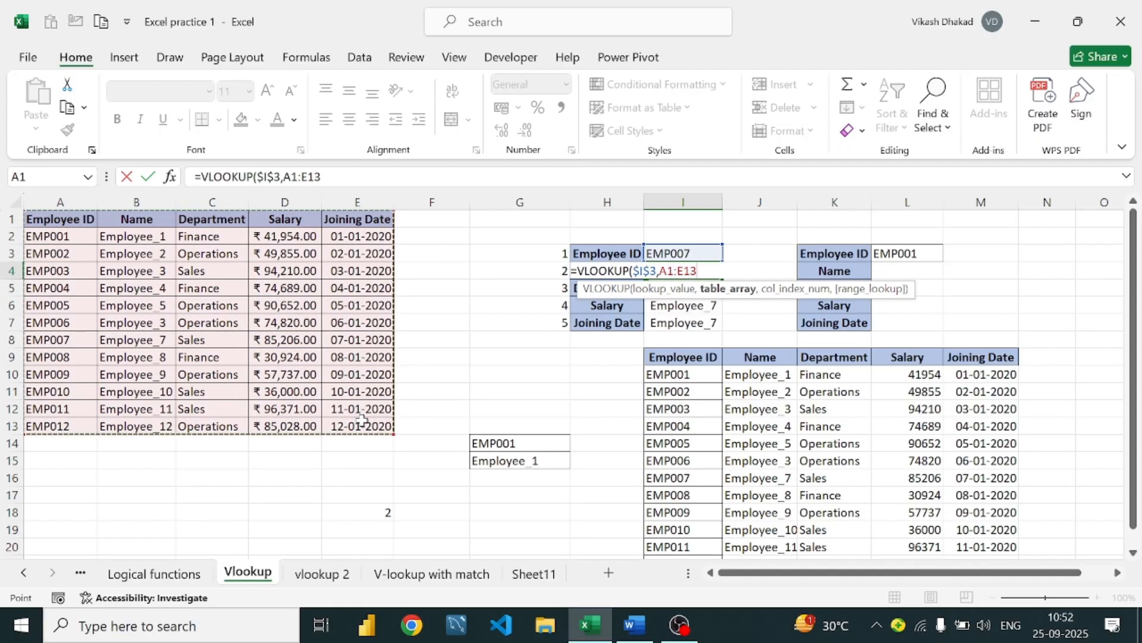
pyautogui.press('F4')
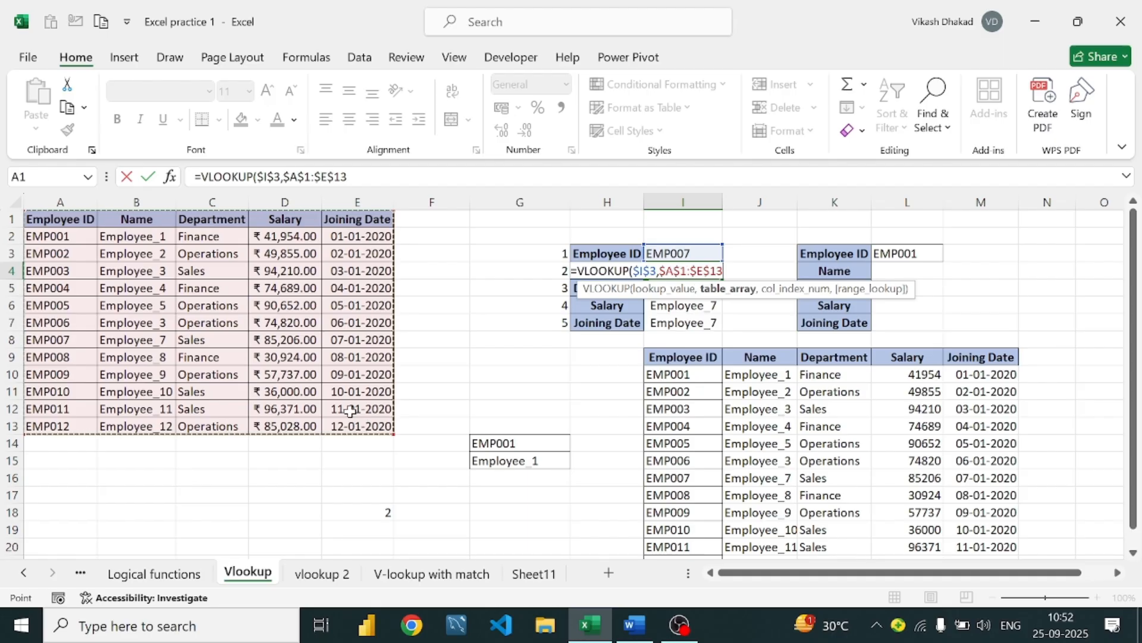
pyautogui.write(',')
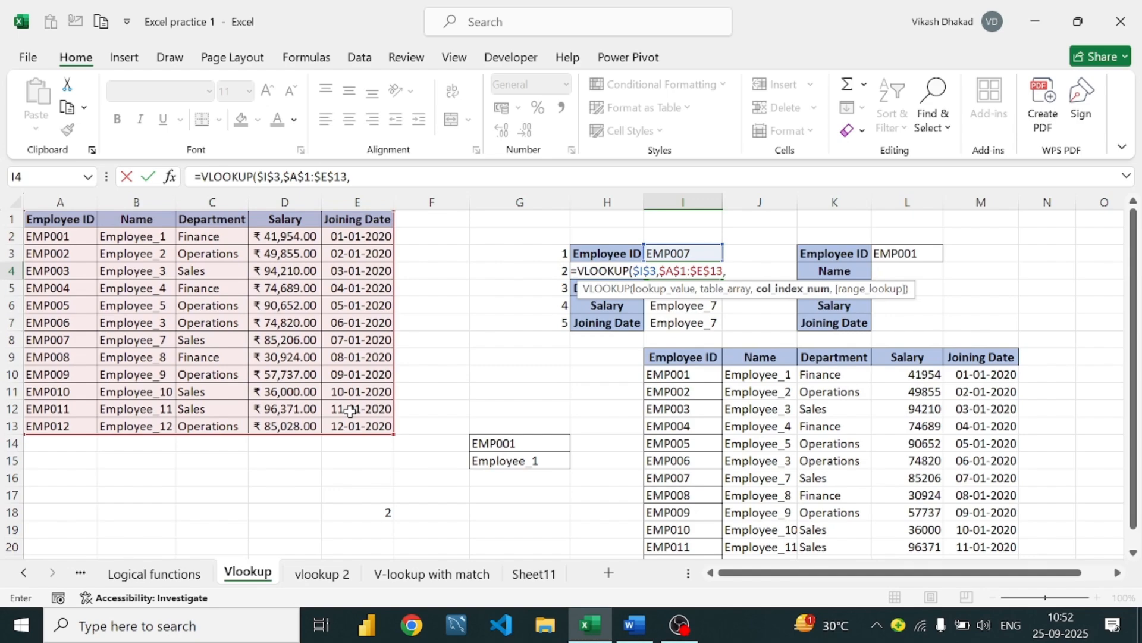
# Nest a MATCH function as the column index of I4's VLOOKUP, using the Name label in H4 as its lookup value
pyautogui.write('mat')
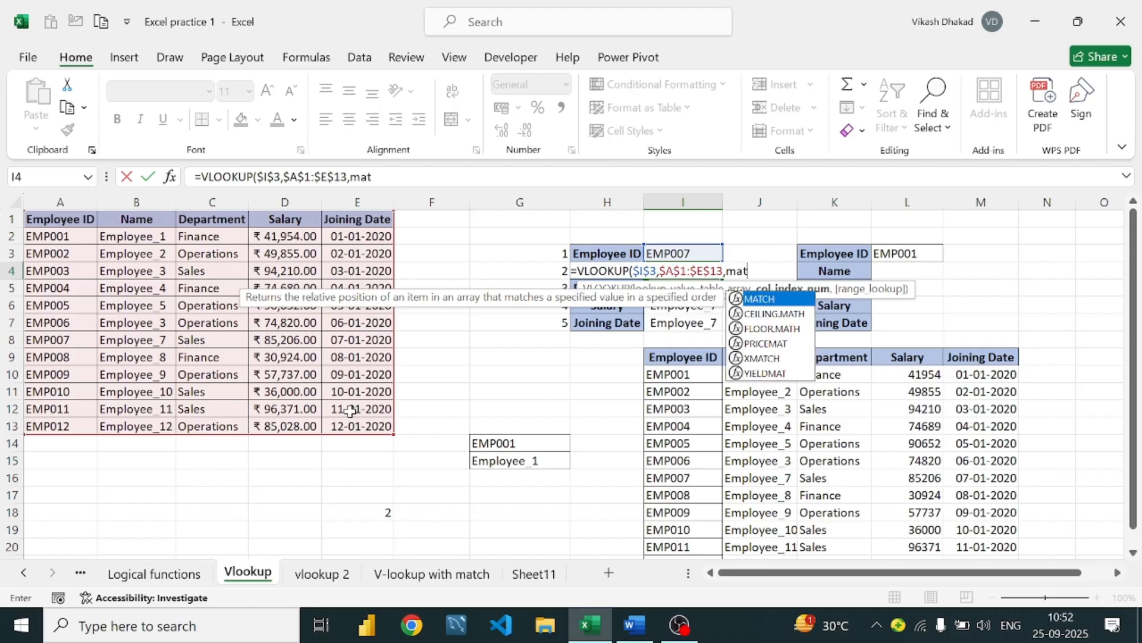
pyautogui.write('c')
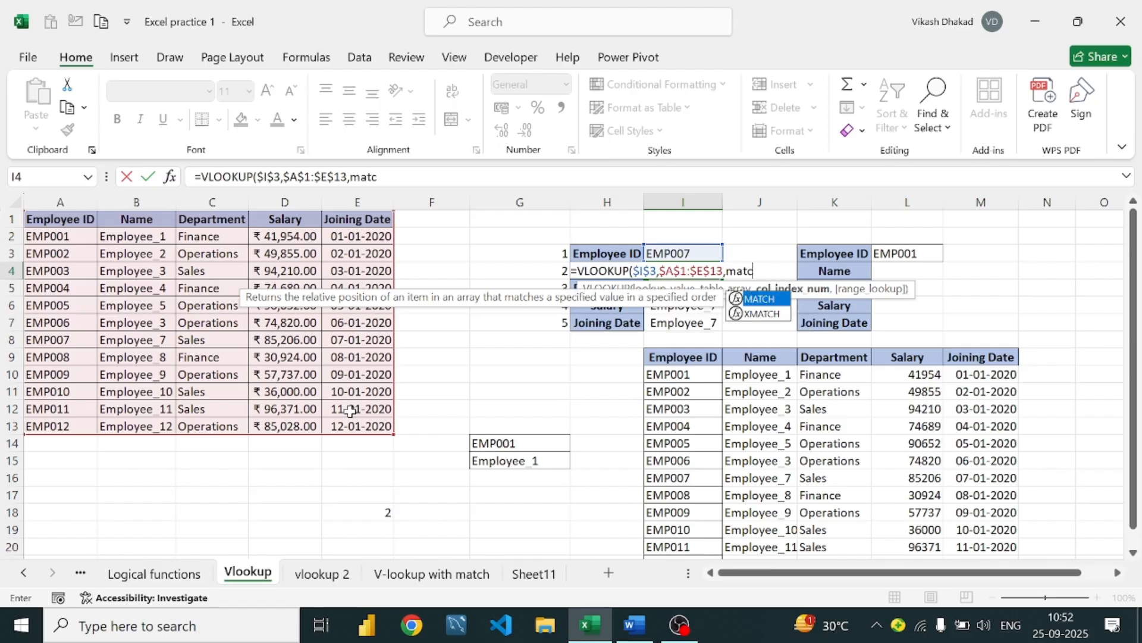
pyautogui.press('Tab')
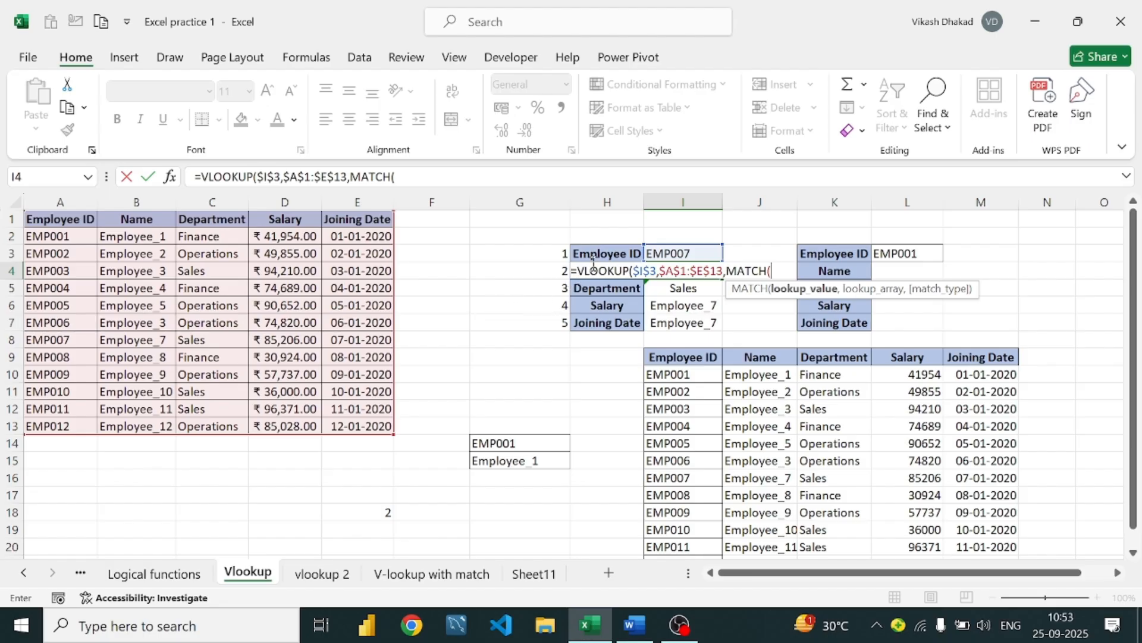
pyautogui.click(548, 271)
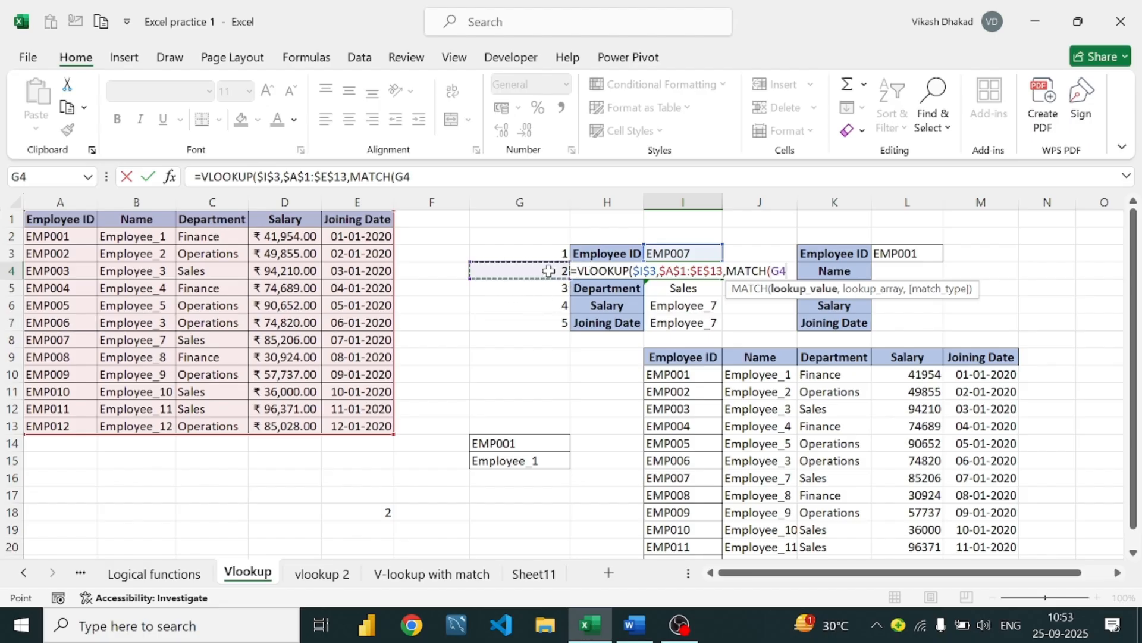
pyautogui.press('Right')
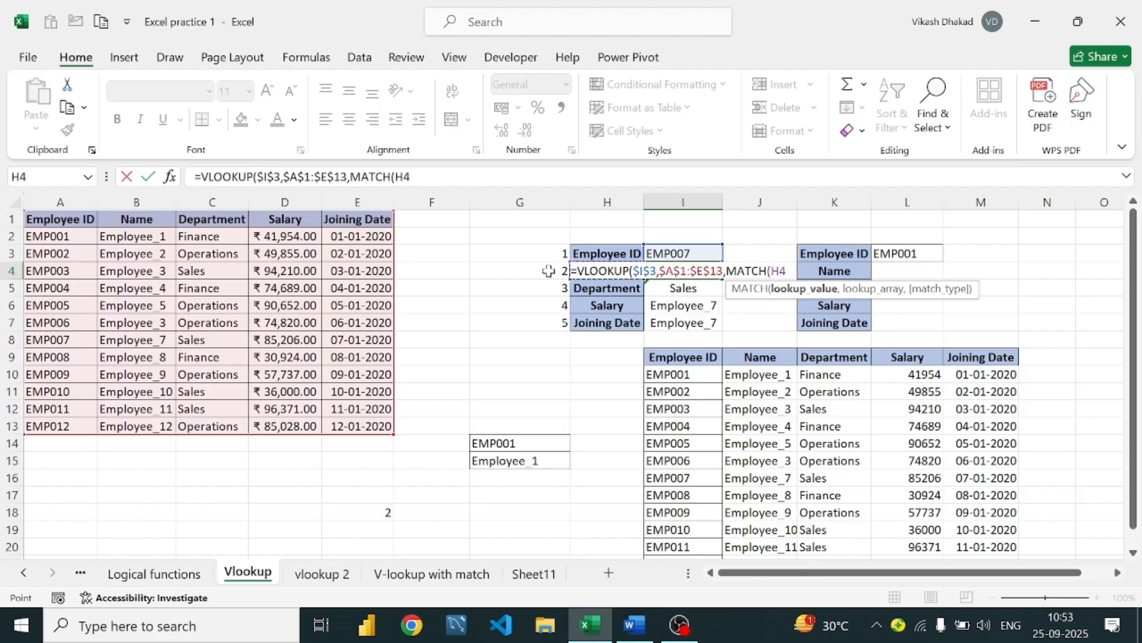
pyautogui.write(',')
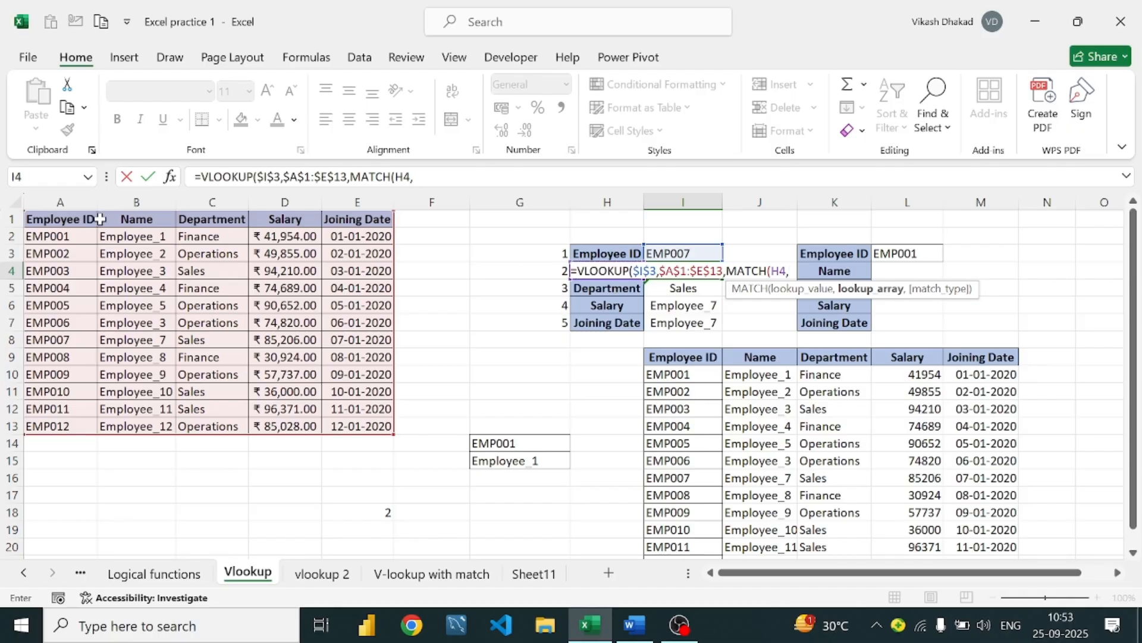
# Complete the MATCH with absolute header range $A$1:$E$1 and match type 0, and finish I4's VLOOKUP with range lookup 0
pyautogui.moveTo(61, 219); pyautogui.dragTo(369, 221)
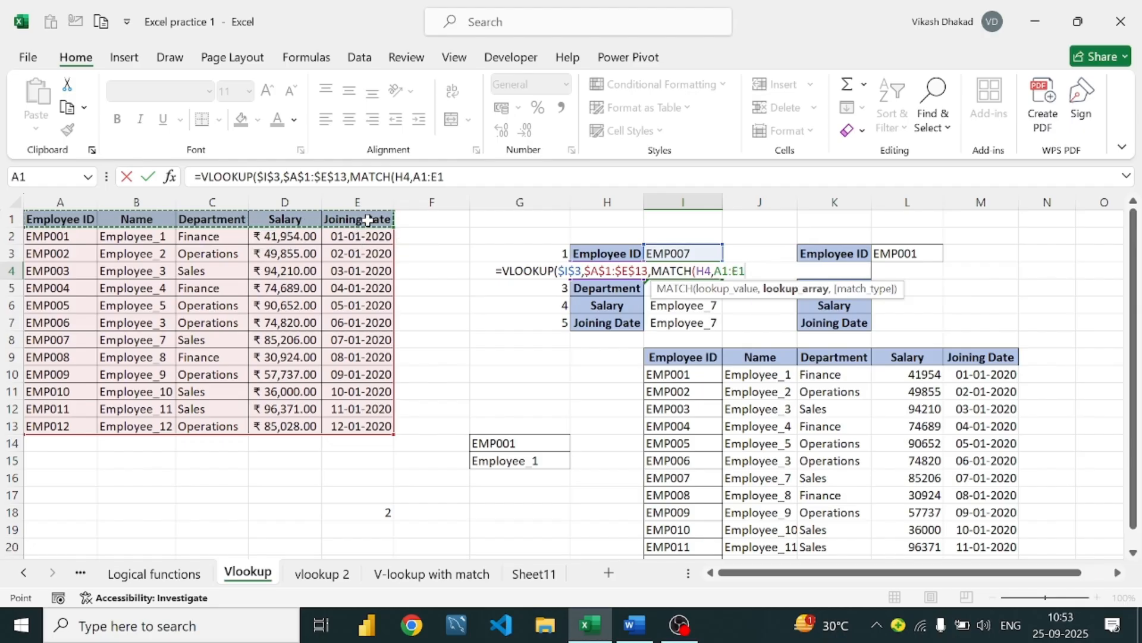
pyautogui.press('F4')
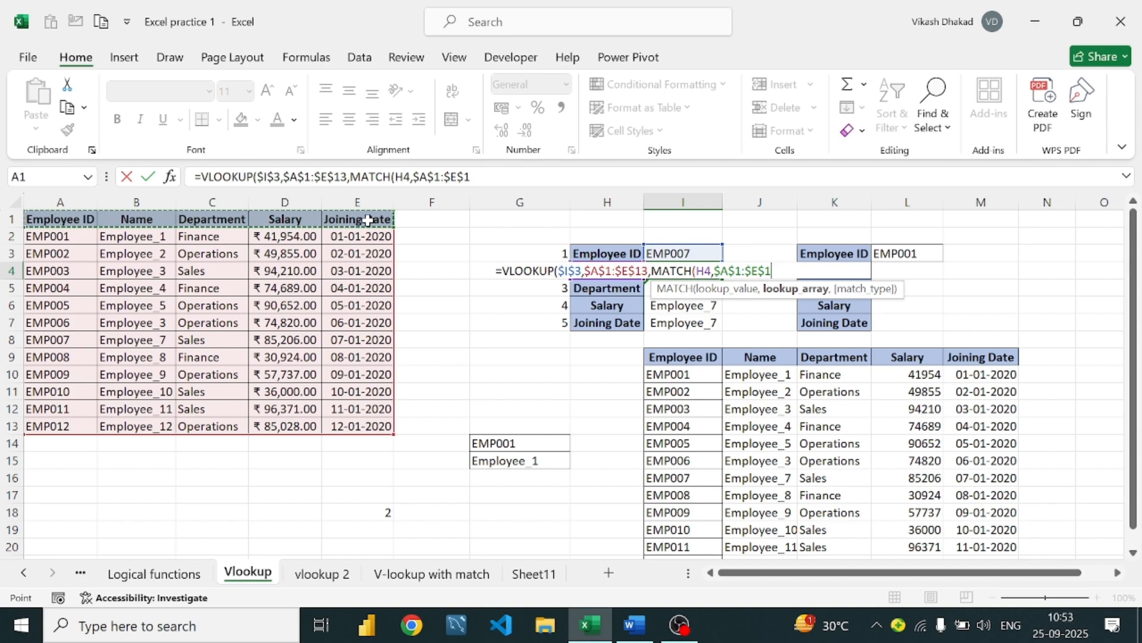
pyautogui.write(',')
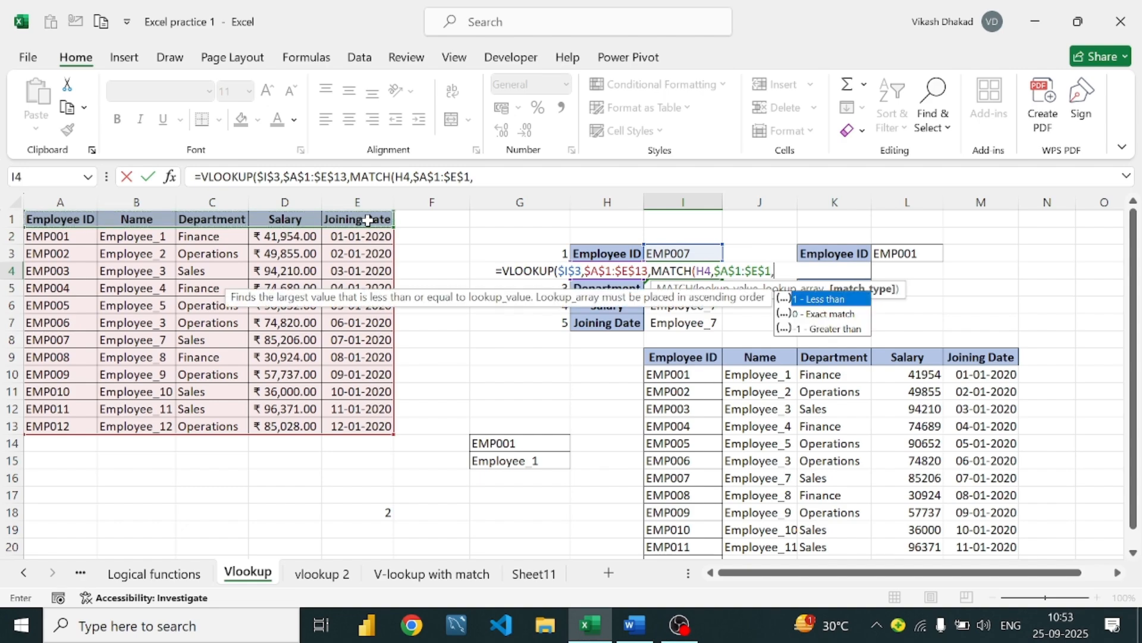
pyautogui.write('0)')
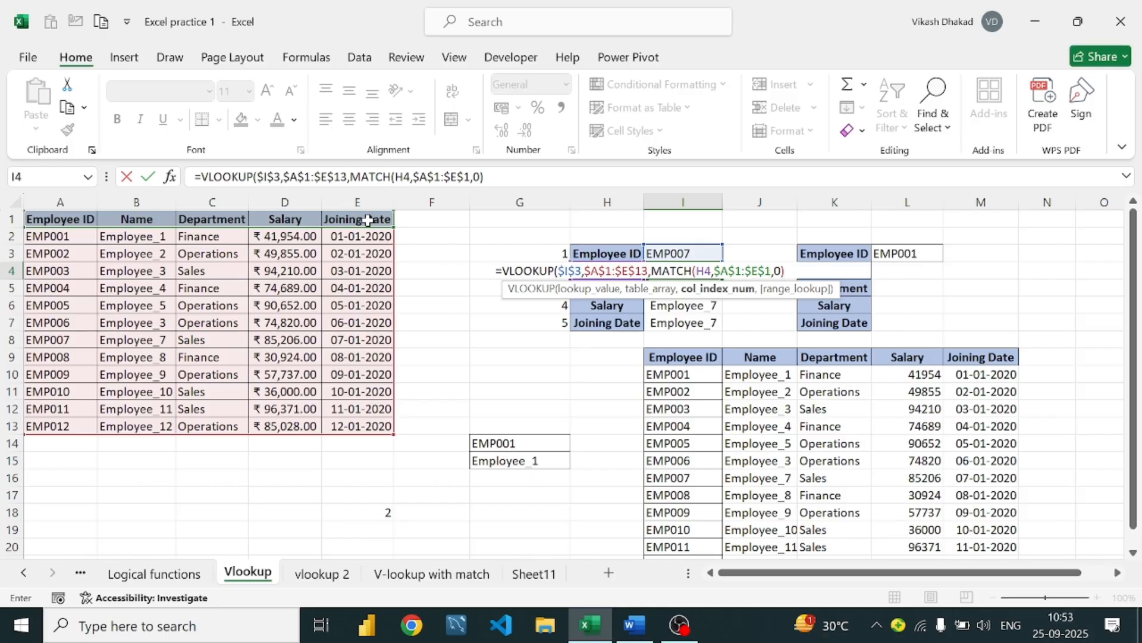
pyautogui.write(',')
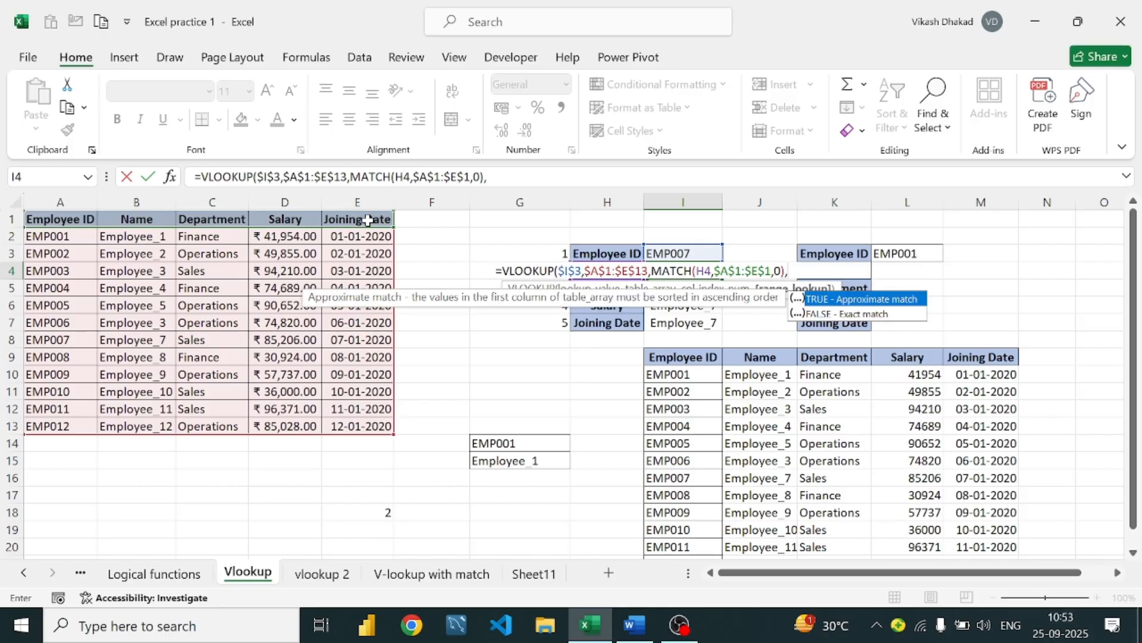
pyautogui.write('0)')
pyautogui.press('Return')
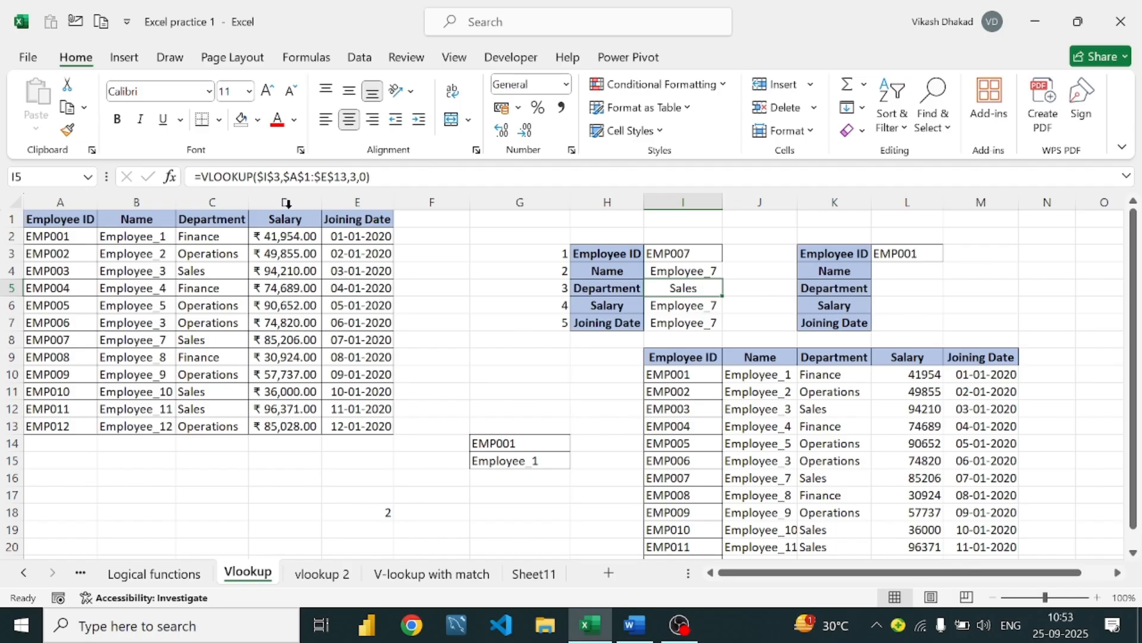
# Fill the VLOOKUP-MATCH formula from I4 down through I7 and check the copied formula in I5
pyautogui.click(710, 272)
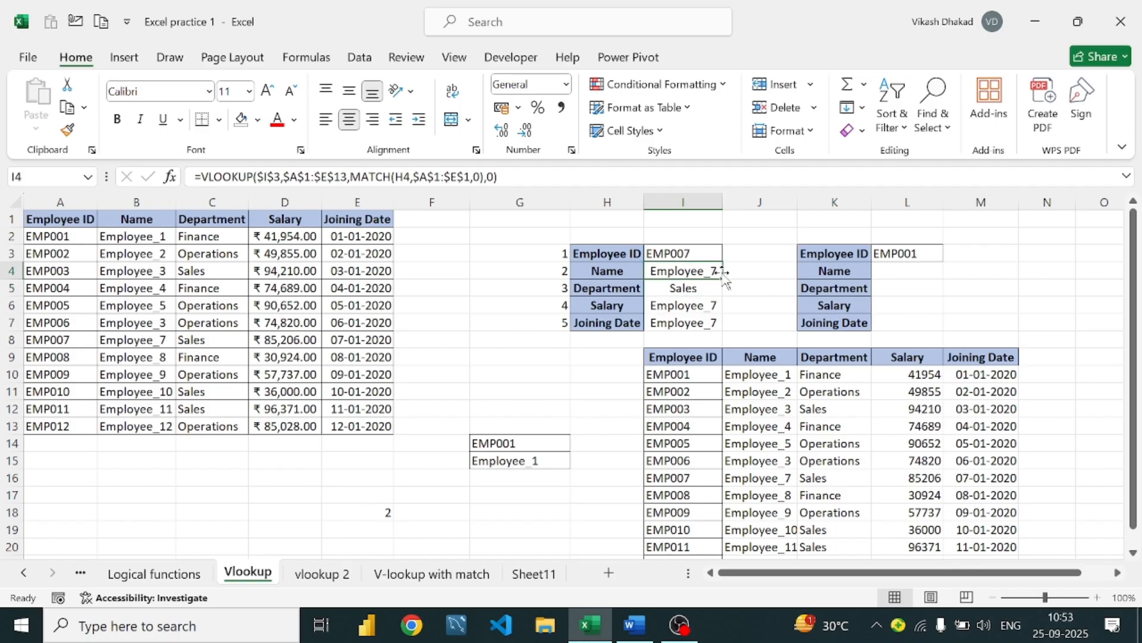
pyautogui.moveTo(723, 276); pyautogui.dragTo(722, 329)
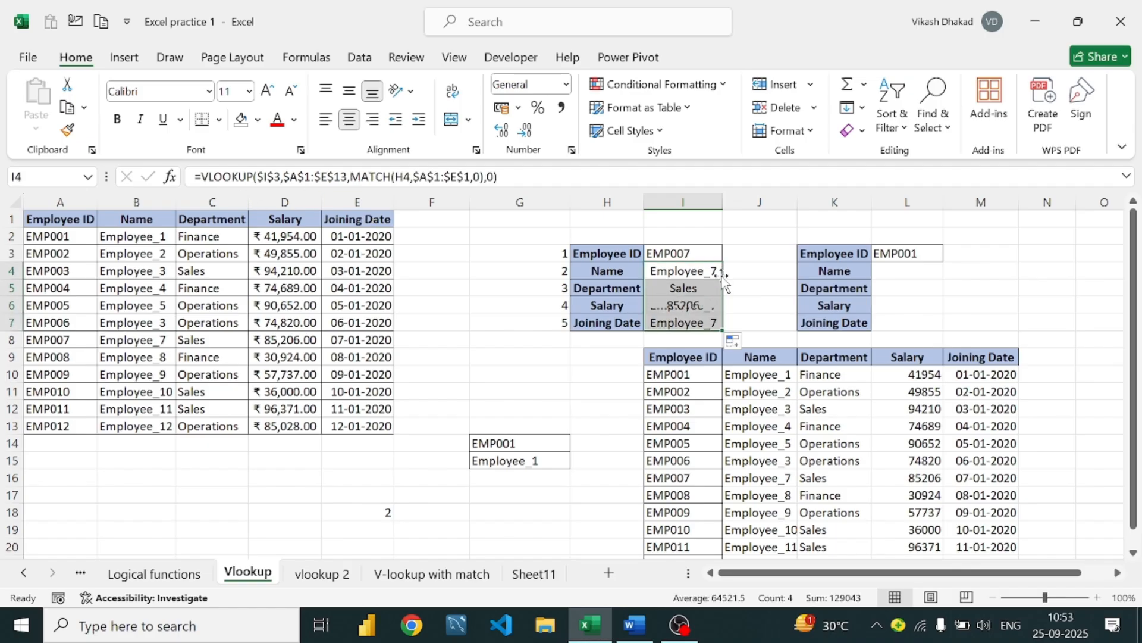
pyautogui.click(701, 291)
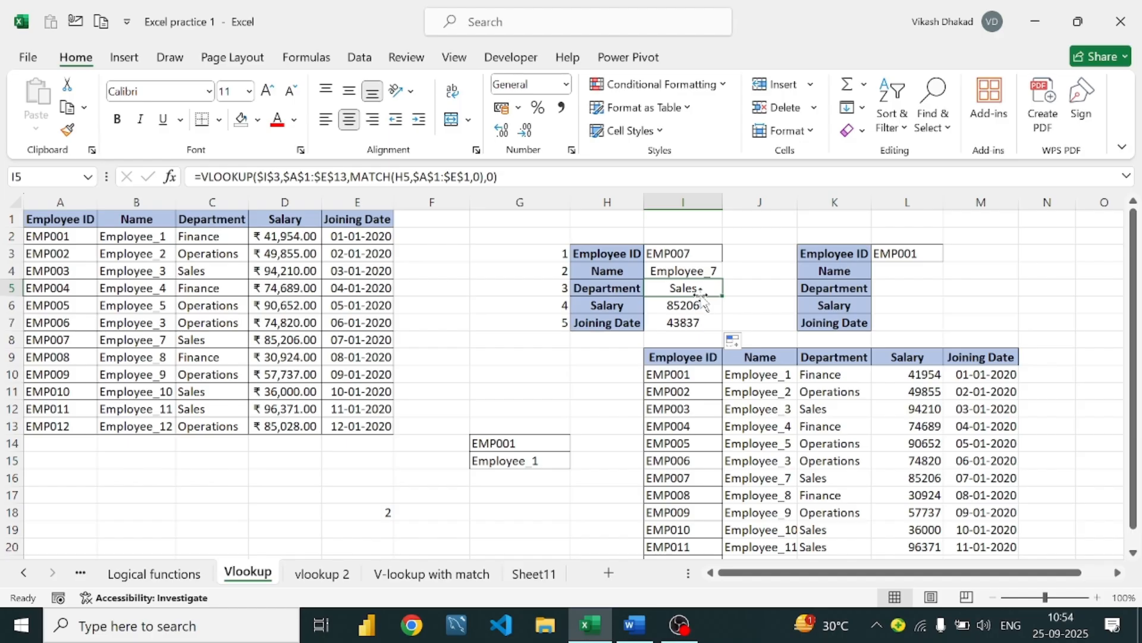
# Clear the fixed-index VLOOKUP results in J10:M21, keeping the Employee ID column and the headers
pyautogui.click(684, 372)
pyautogui.click(760, 375)
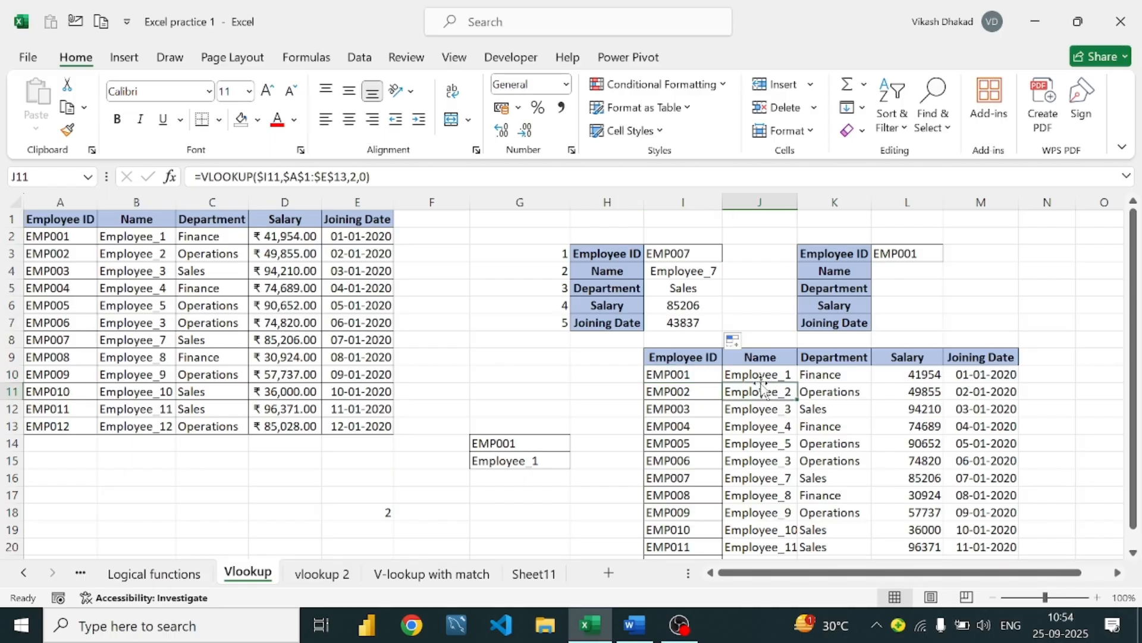
pyautogui.scroll(-2, 726, 373)
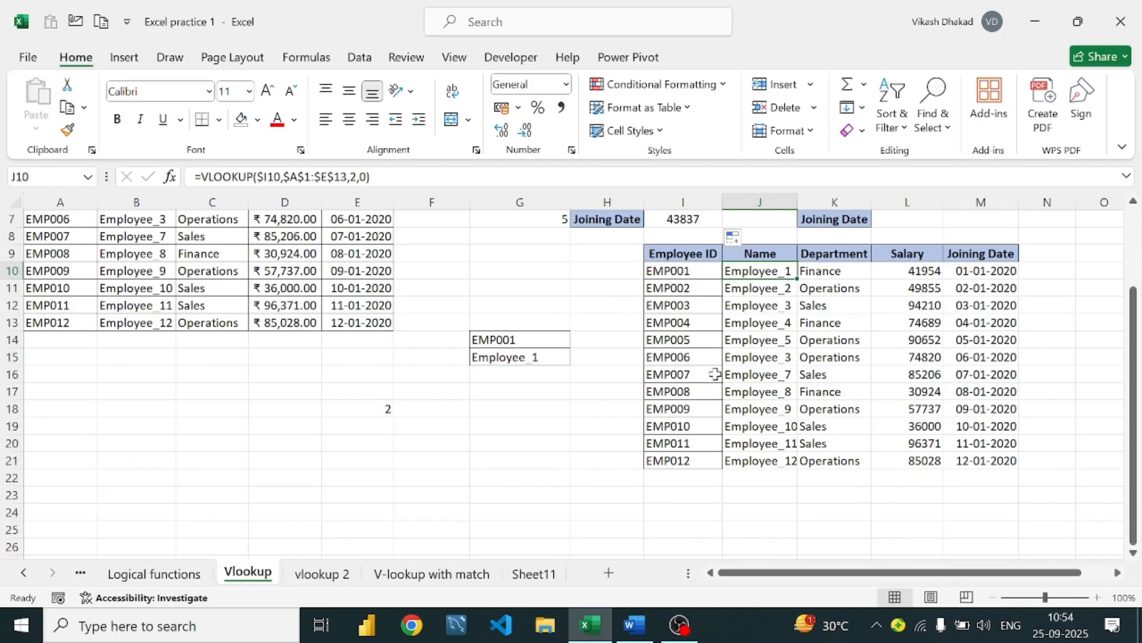
pyautogui.scroll(1, 696, 345)
pyautogui.click(683, 327)
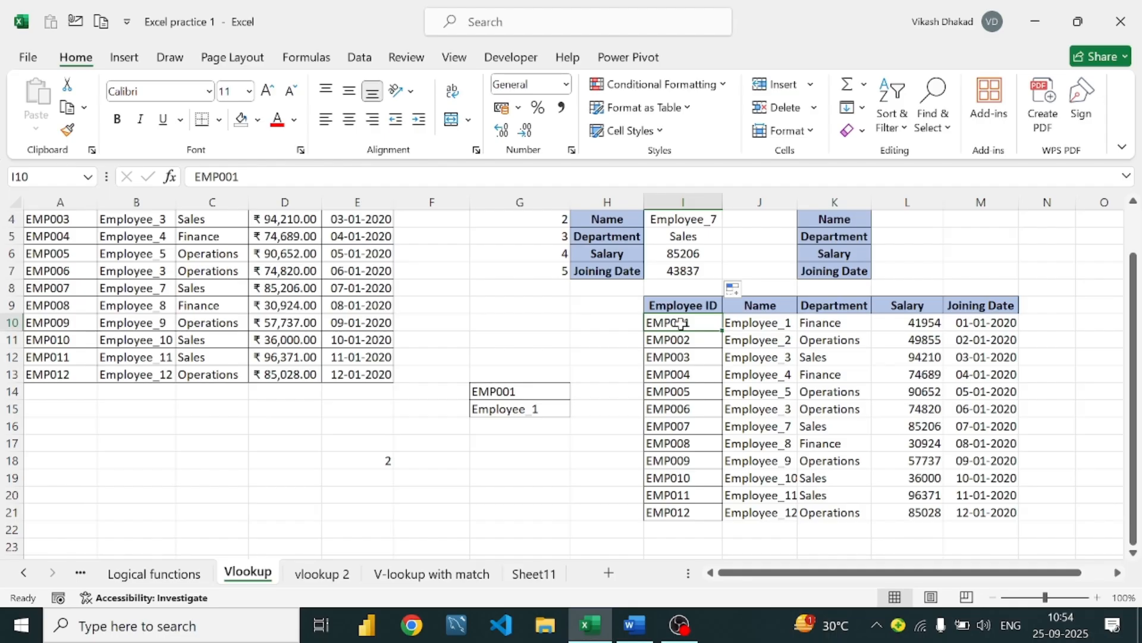
pyautogui.click(759, 322)
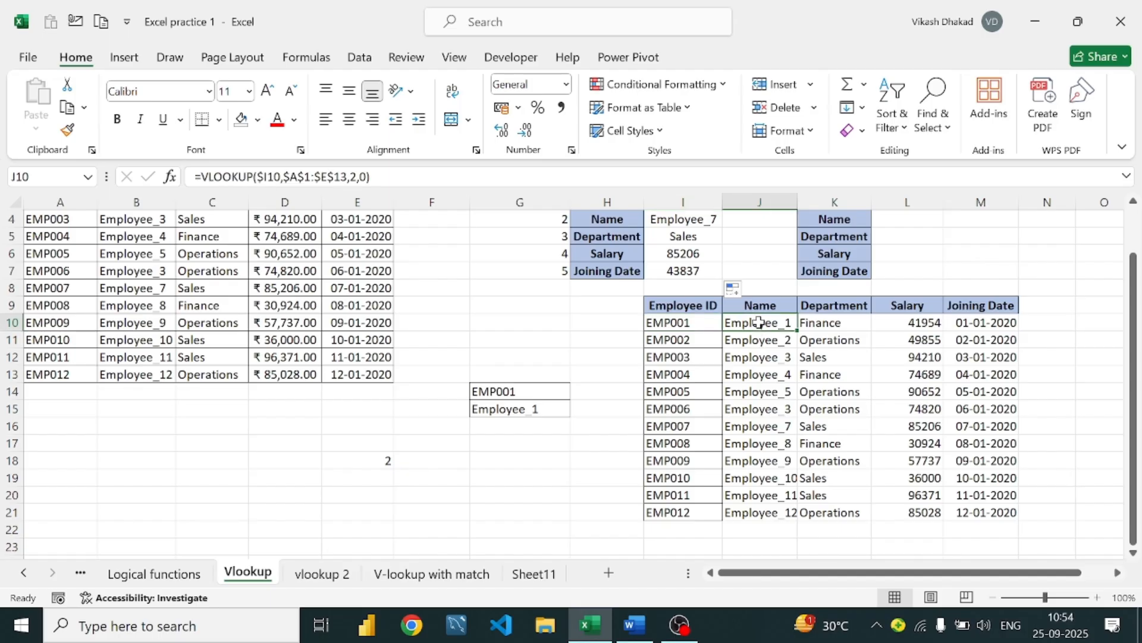
pyautogui.doubleClick(759, 322)
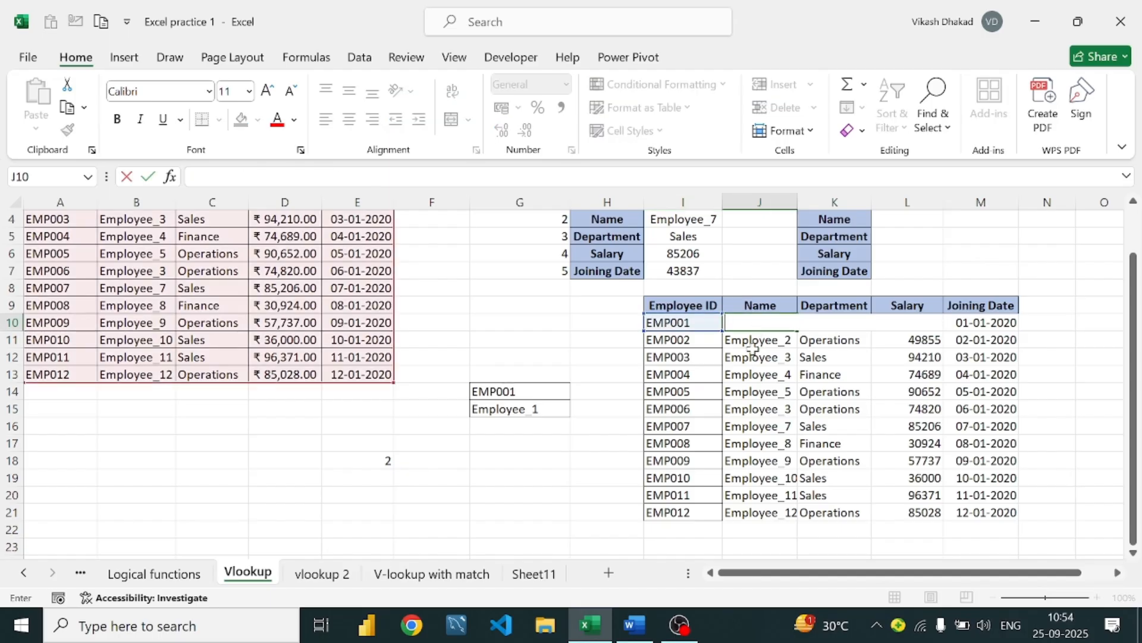
pyautogui.click(753, 351)
pyautogui.moveTo(762, 329); pyautogui.dragTo(1002, 510)
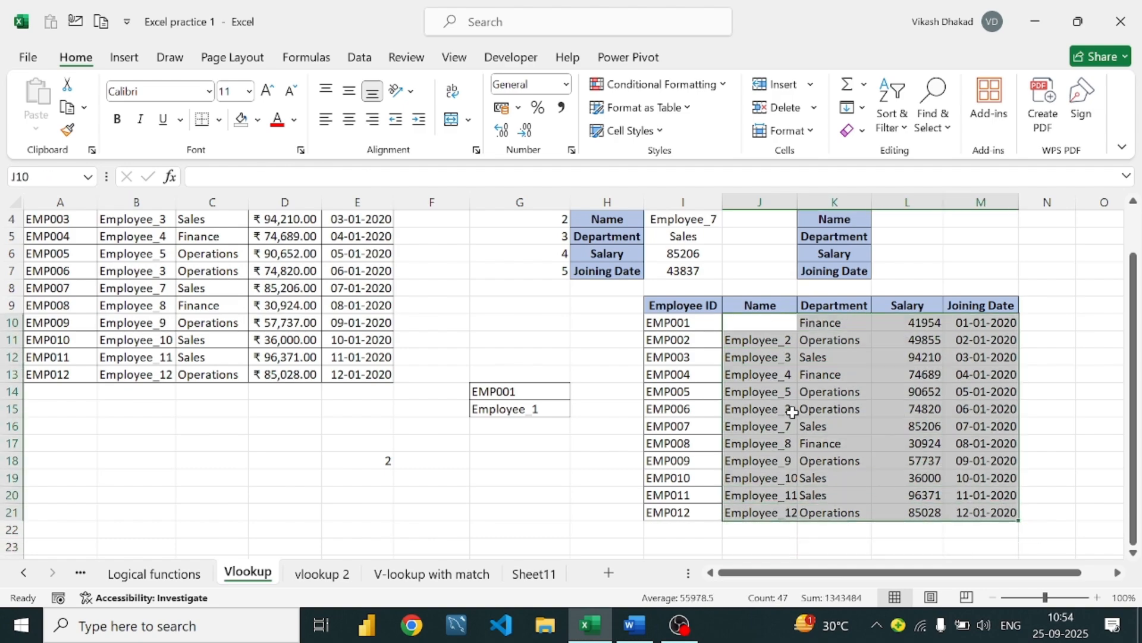
pyautogui.press('Delete')
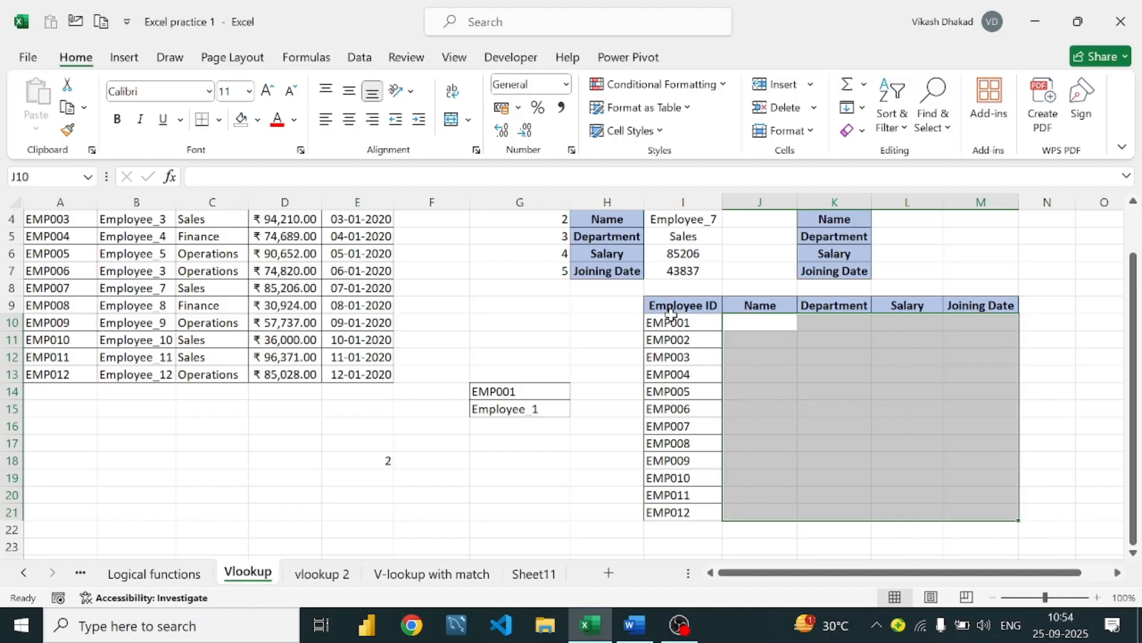
# Start a VLOOKUP in J10, the first Name cell of the emptied table, with I10 as the lookup value
pyautogui.moveTo(675, 321); pyautogui.dragTo(683, 512)
pyautogui.moveTo(763, 329); pyautogui.dragTo(1010, 517)
pyautogui.click(764, 320)
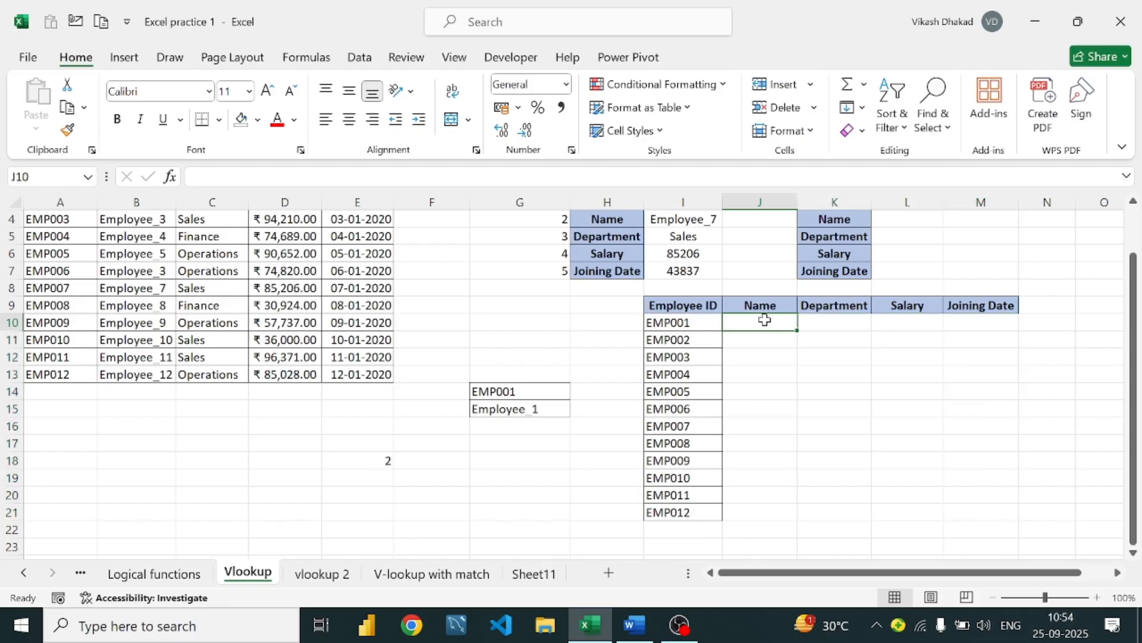
pyautogui.write('=vl')
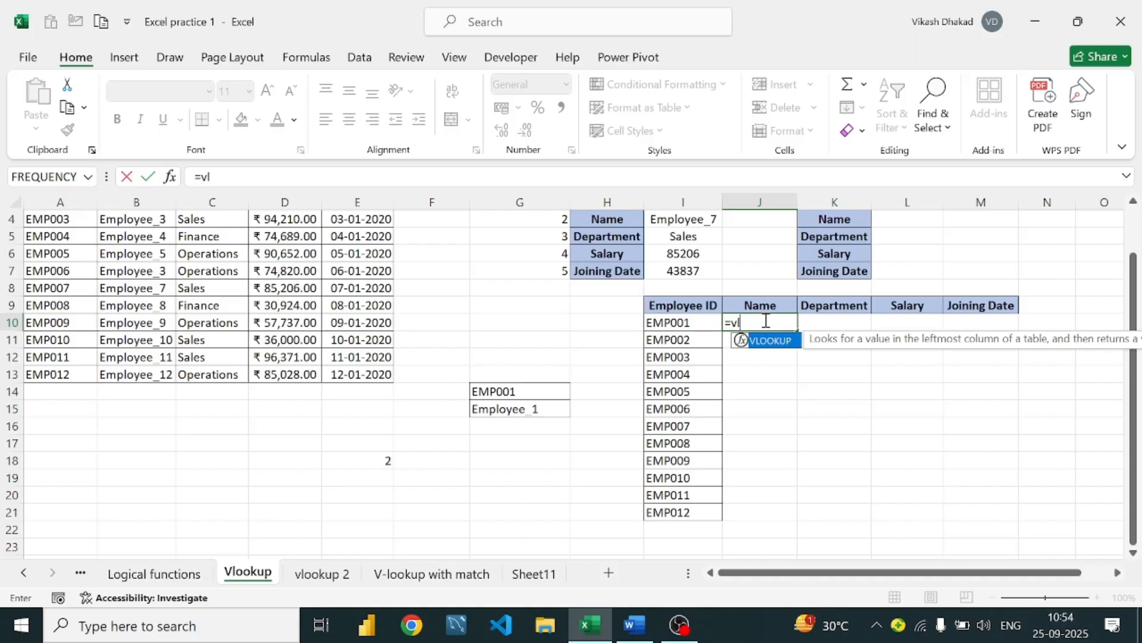
pyautogui.write('ookup(')
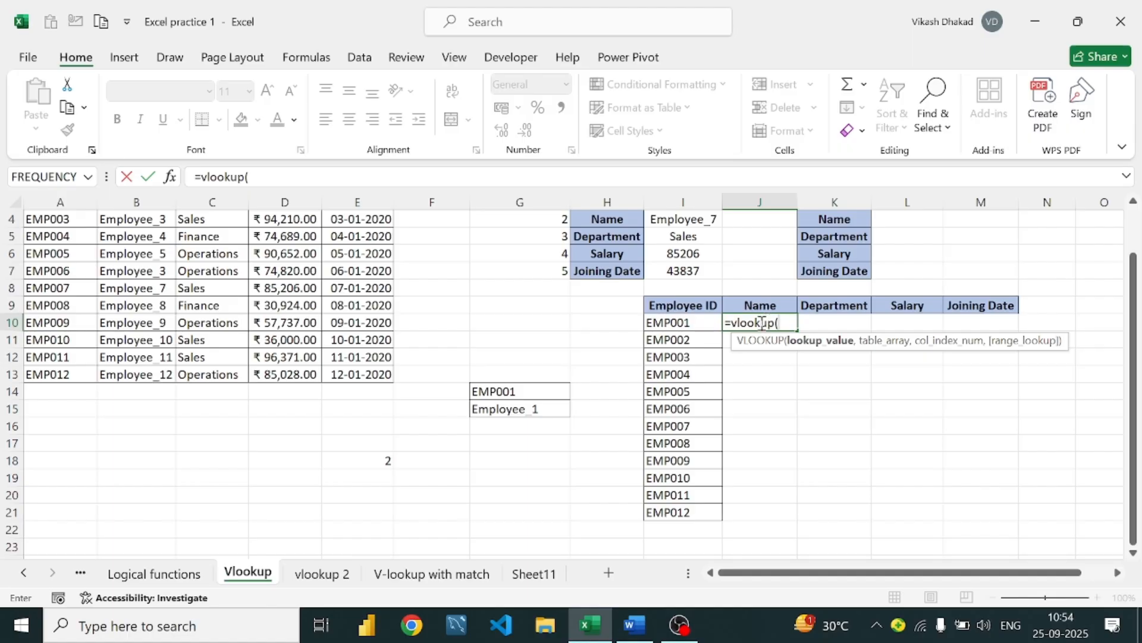
pyautogui.click(694, 322)
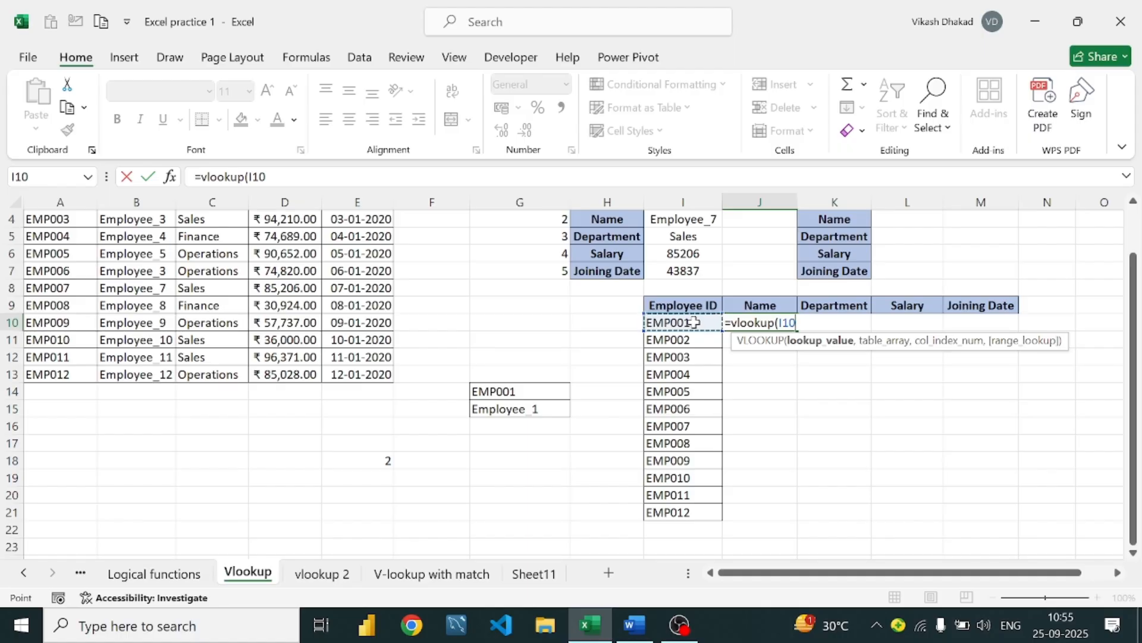
pyautogui.write(',')
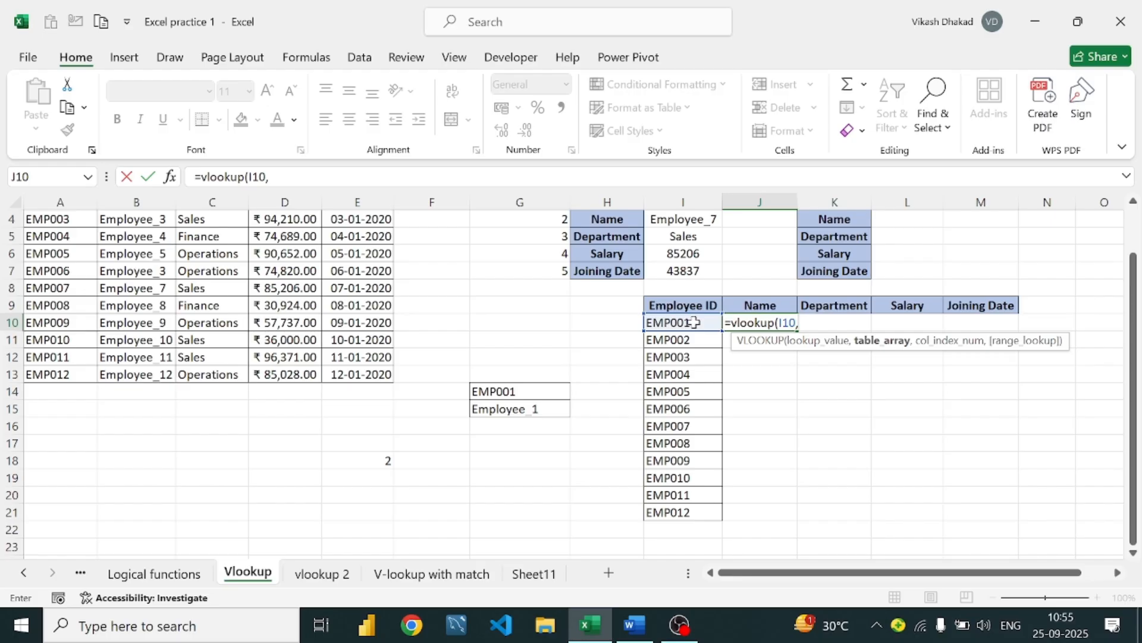
pyautogui.scroll(1, 198, 290)
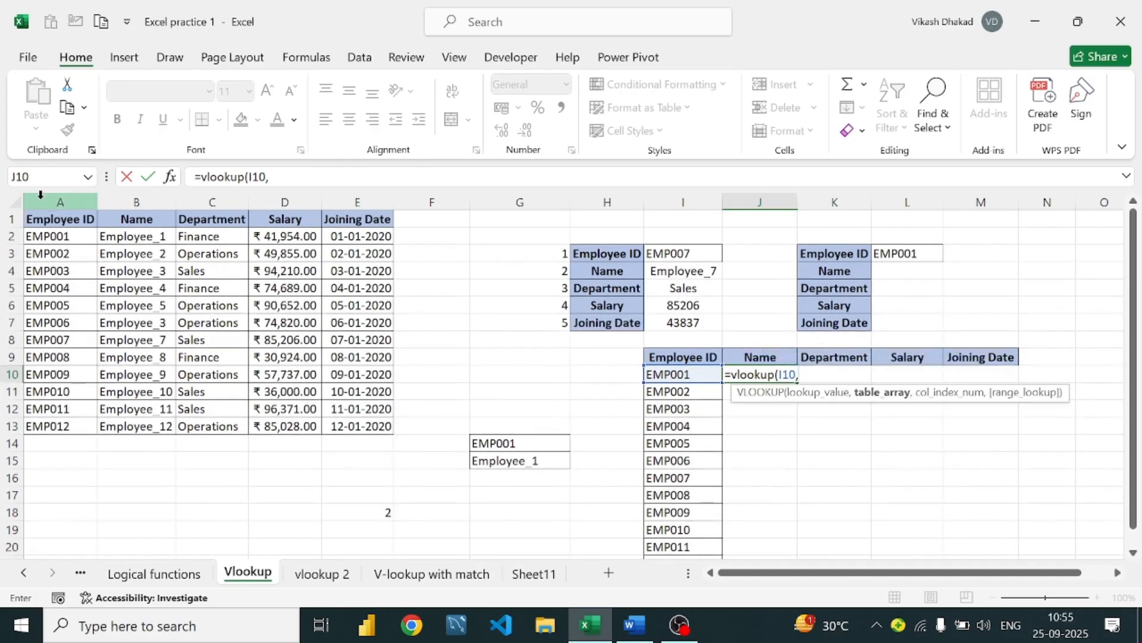
pyautogui.moveTo(57, 219); pyautogui.dragTo(374, 423)
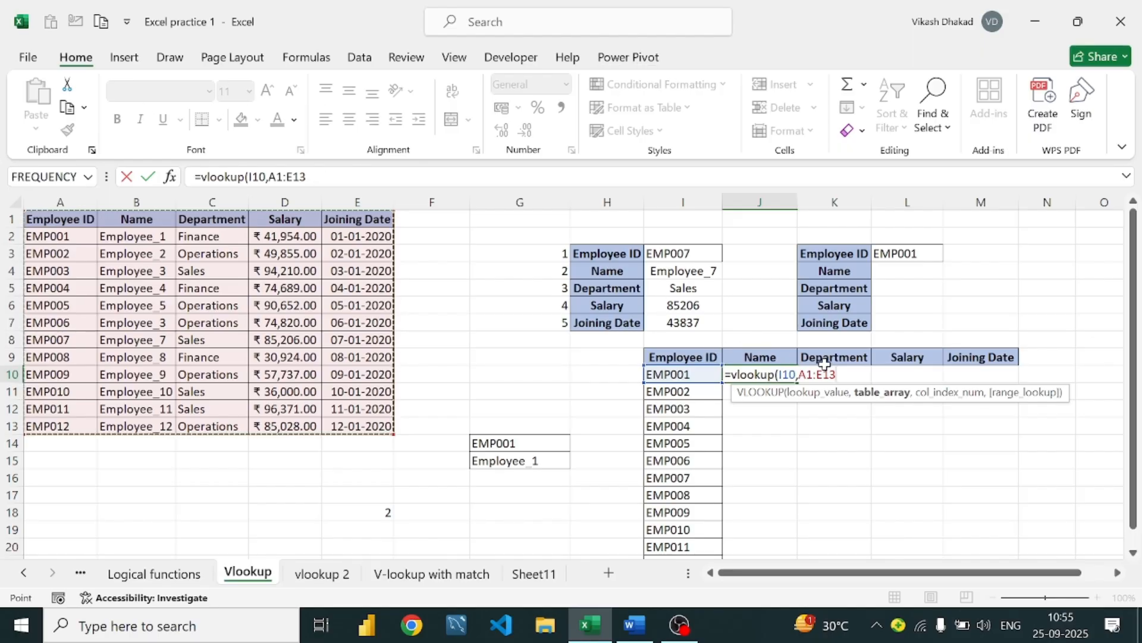
pyautogui.press('F4')
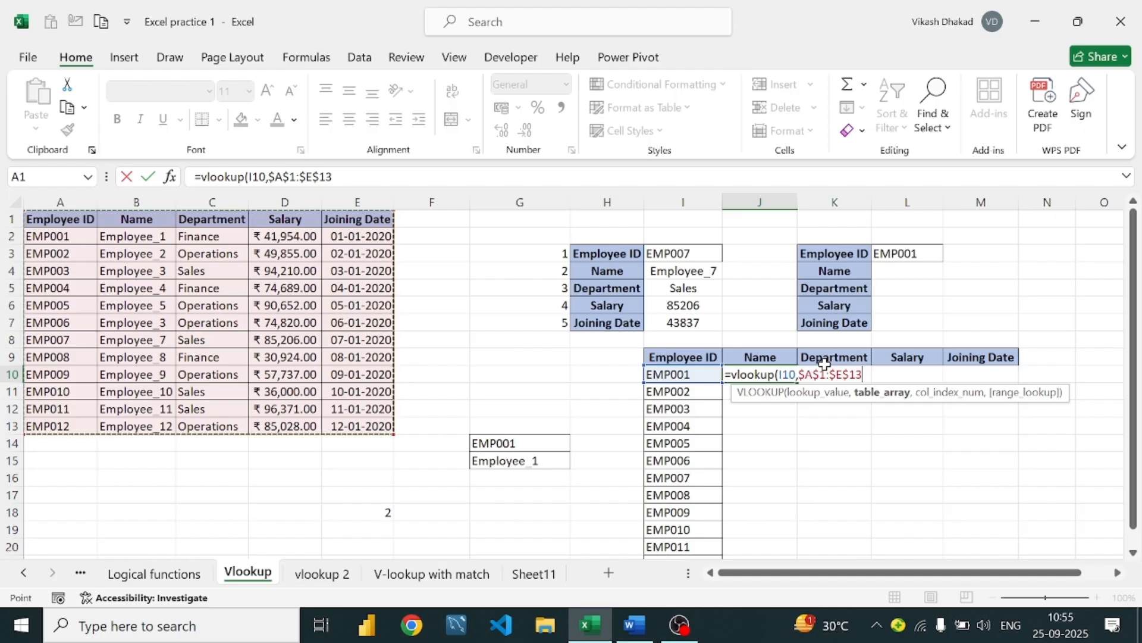
pyautogui.write(',')
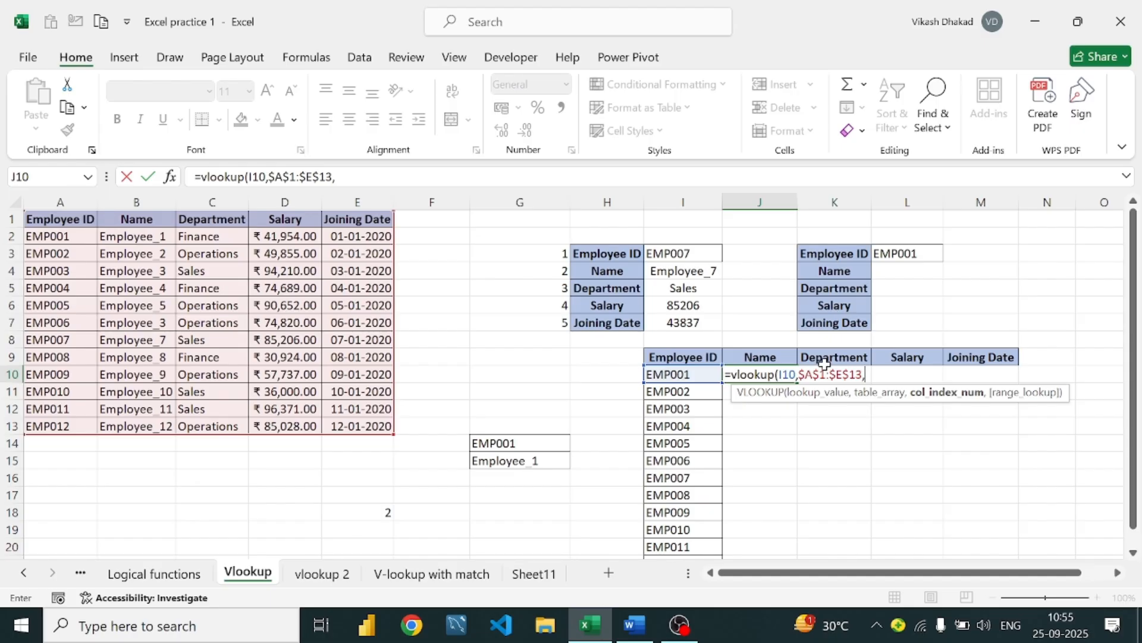
pyautogui.write('m')
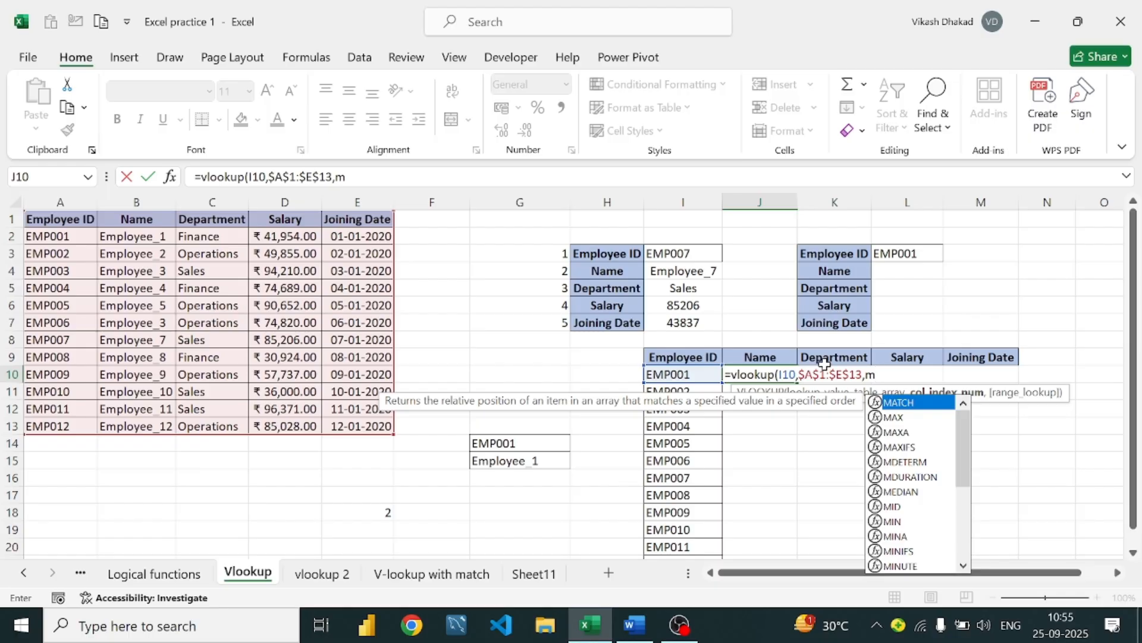
pyautogui.press('Tab')
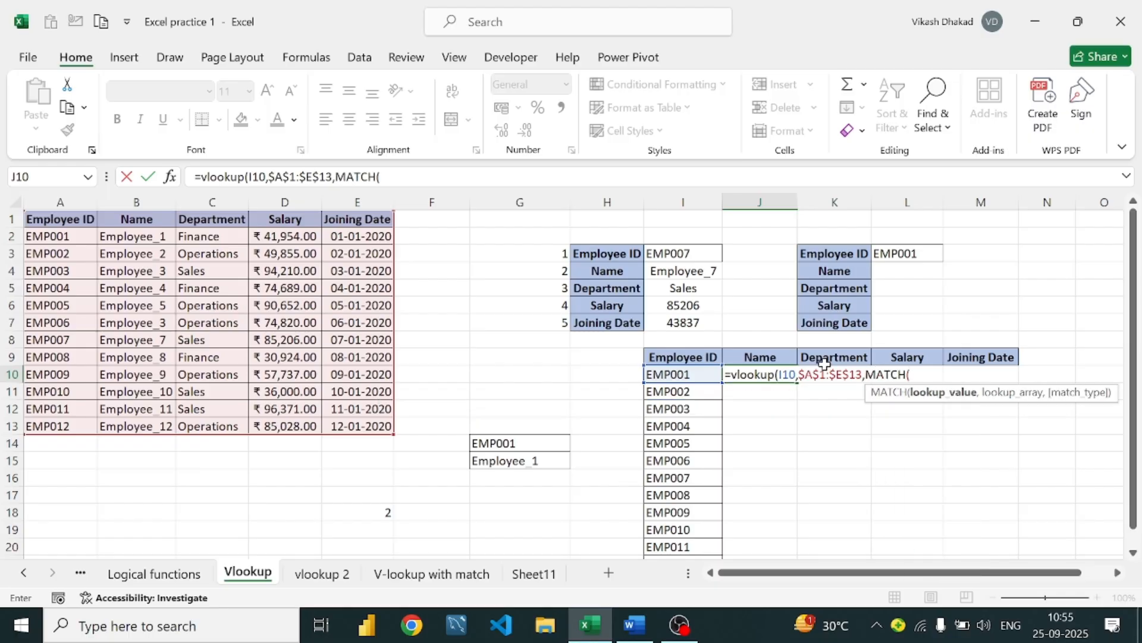
pyautogui.click(771, 355)
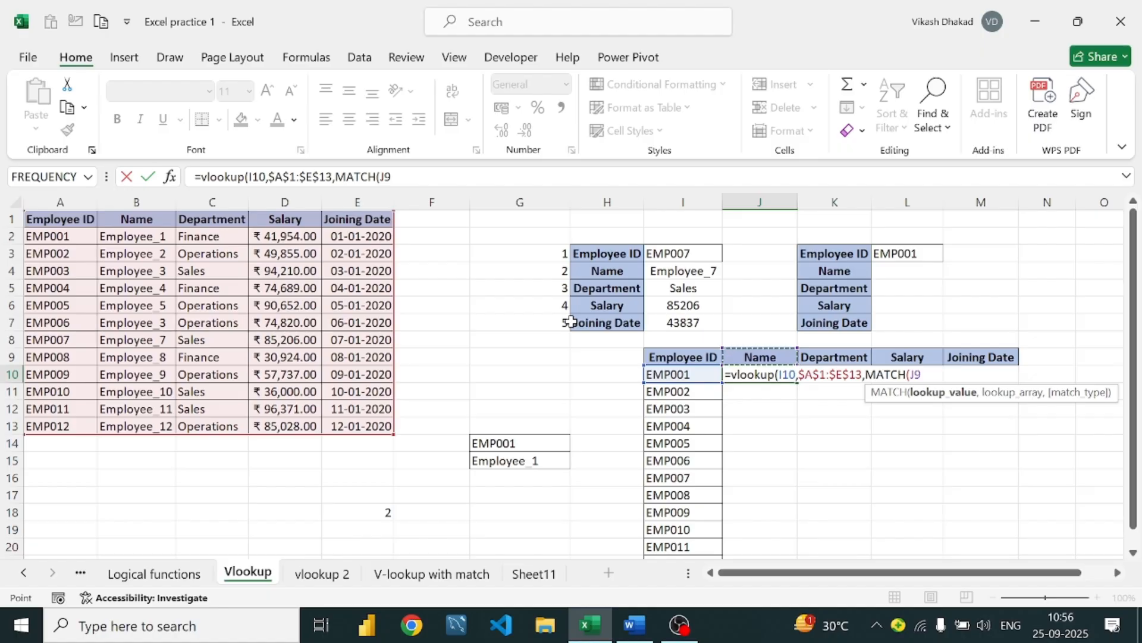
pyautogui.press('BackSpace')
pyautogui.press('BackSpace')
pyautogui.press('BackSpace')
pyautogui.press('BackSpace')
pyautogui.press('BackSpace')
pyautogui.press('BackSpace')
pyautogui.press('BackSpace')
pyautogui.press('BackSpace')
pyautogui.press('BackSpace')
pyautogui.press('BackSpace')
pyautogui.press('BackSpace')
pyautogui.press('BackSpace')
pyautogui.press('BackSpace')
pyautogui.press('BackSpace')
pyautogui.press('BackSpace')
pyautogui.press('BackSpace')
pyautogui.press('BackSpace')
pyautogui.press('BackSpace')
pyautogui.press('BackSpace')
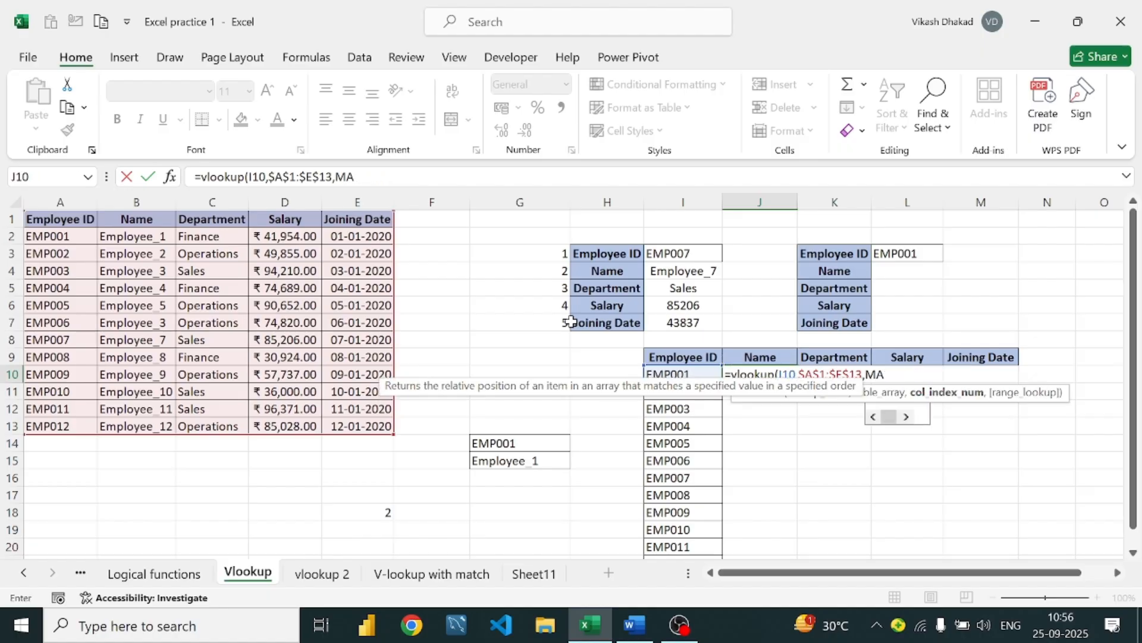
pyautogui.press('BackSpace')
pyautogui.press('BackSpace')
pyautogui.press('BackSpace')
pyautogui.press('BackSpace')
pyautogui.press('BackSpace')
pyautogui.press('BackSpace')
pyautogui.press('BackSpace')
pyautogui.press('BackSpace')
pyautogui.press('BackSpace')
pyautogui.press('BackSpace')
pyautogui.press('BackSpace')
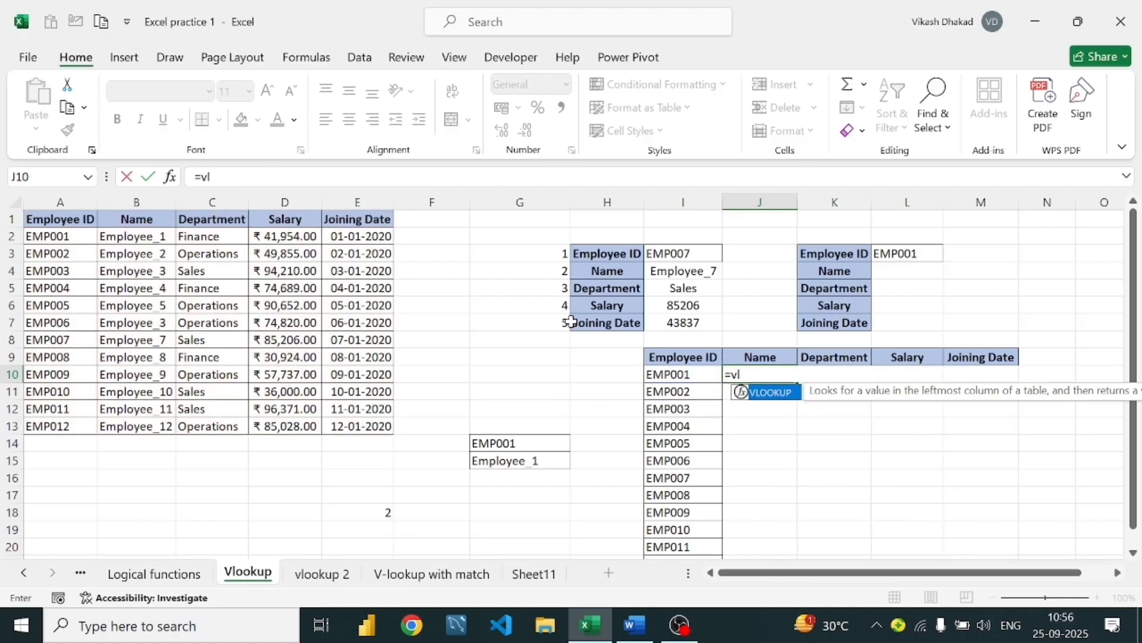
pyautogui.press('BackSpace')
pyautogui.press('BackSpace')
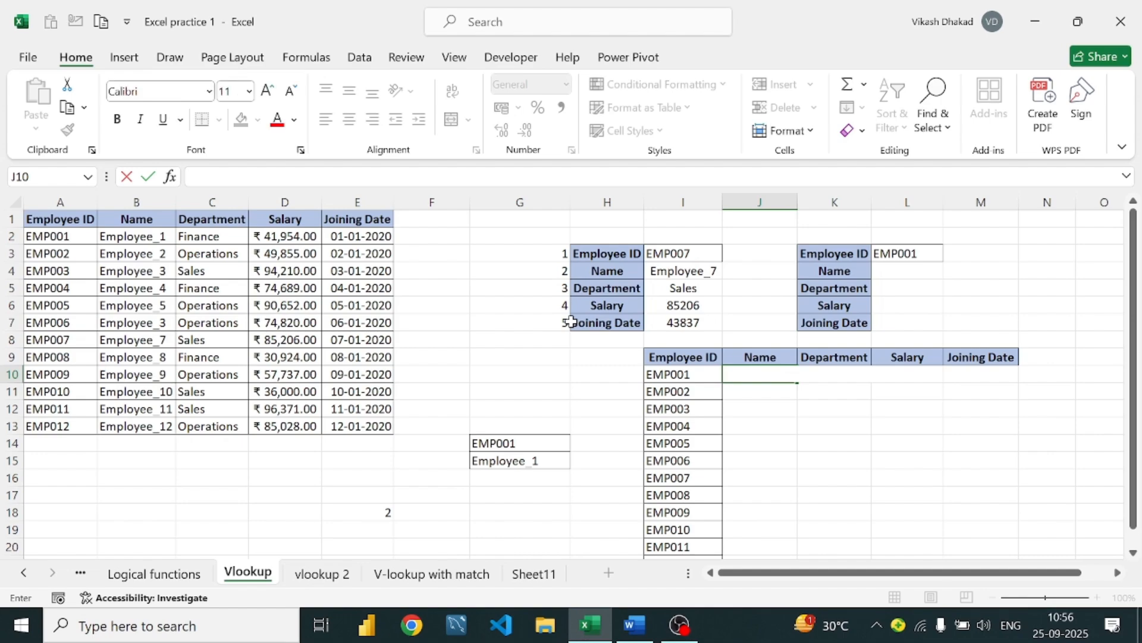
# Start the VLOOKUP in J10 again with I10 as the lookup value and $A$1:$E$13 as the absolute table array
pyautogui.write('=v')
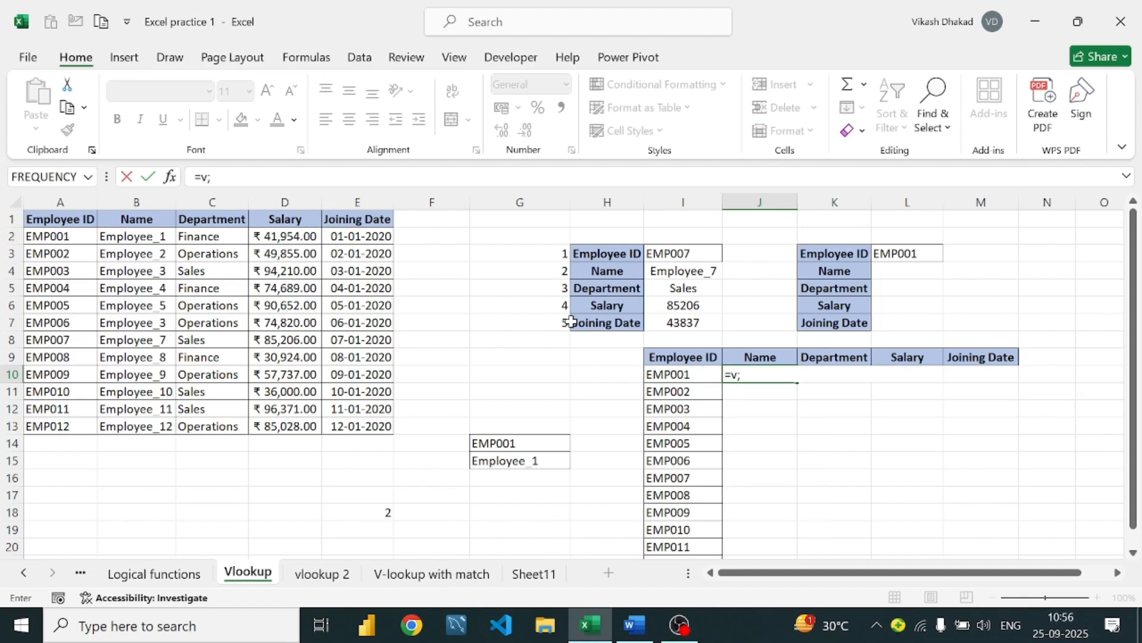
pyautogui.write('lpp')
pyautogui.press('BackSpace')
pyautogui.press('BackSpace')
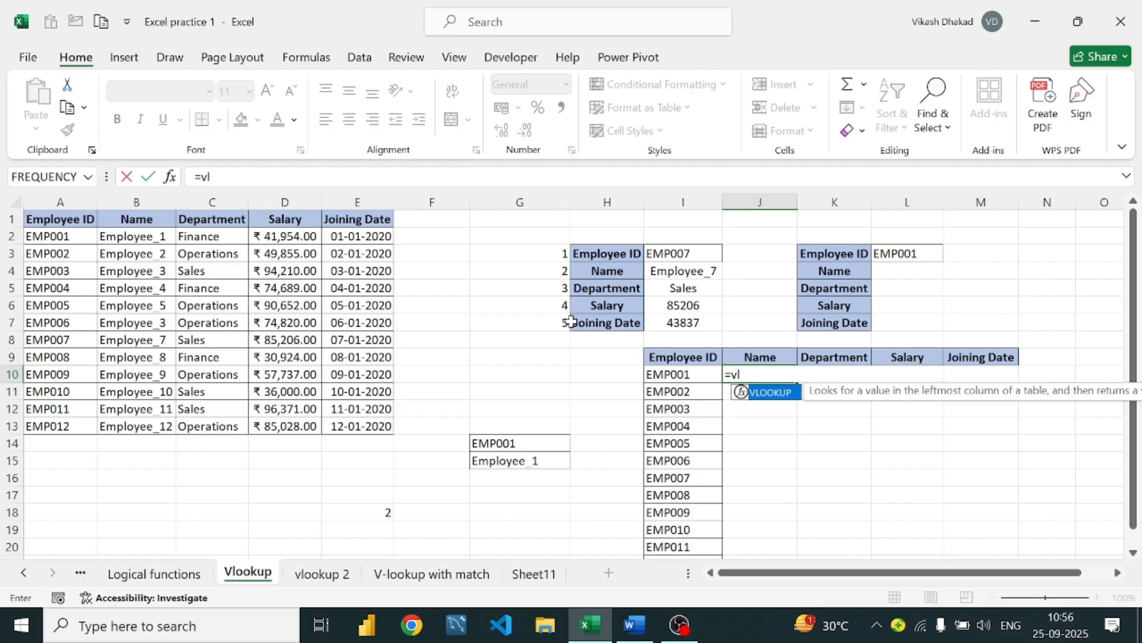
pyautogui.write('o')
pyautogui.press('Tab')
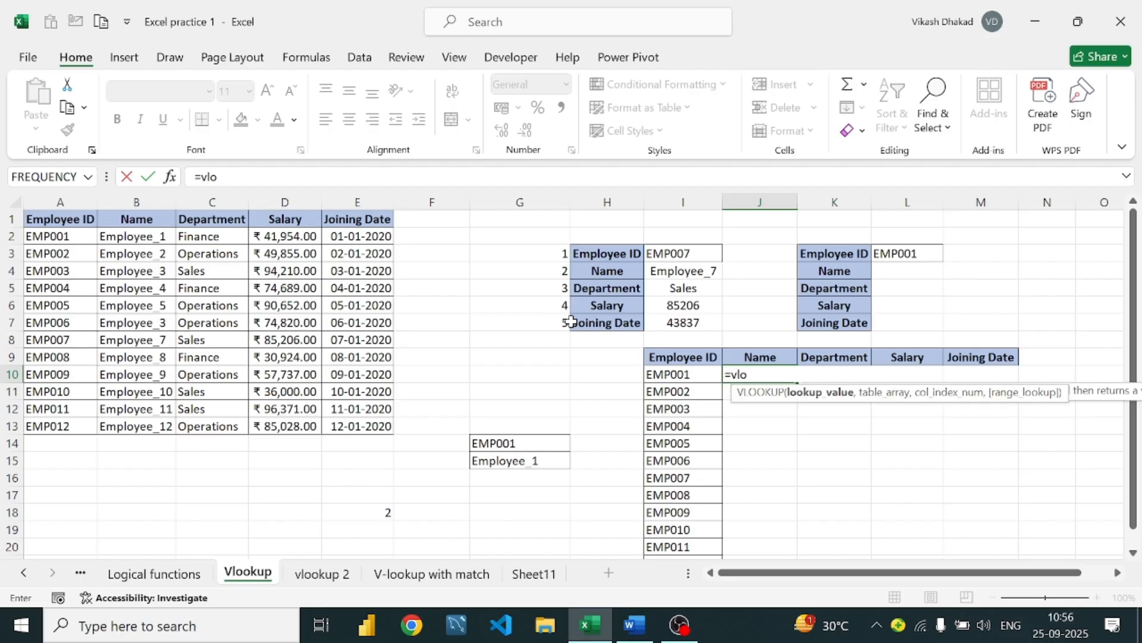
pyautogui.click(669, 373)
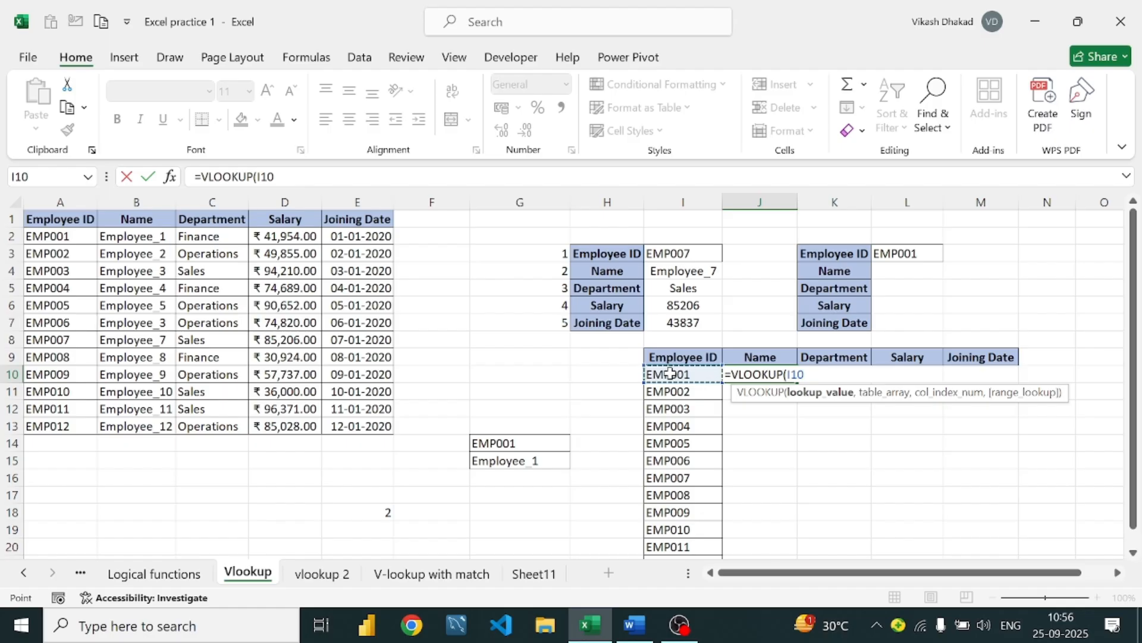
pyautogui.write(',')
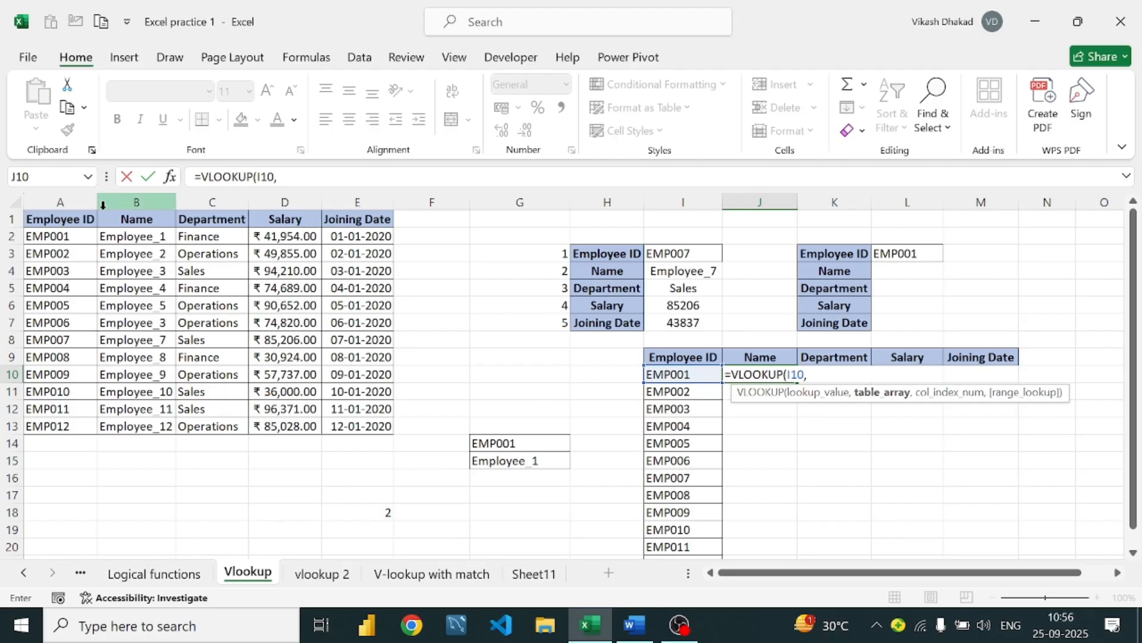
pyautogui.moveTo(46, 218); pyautogui.dragTo(361, 426)
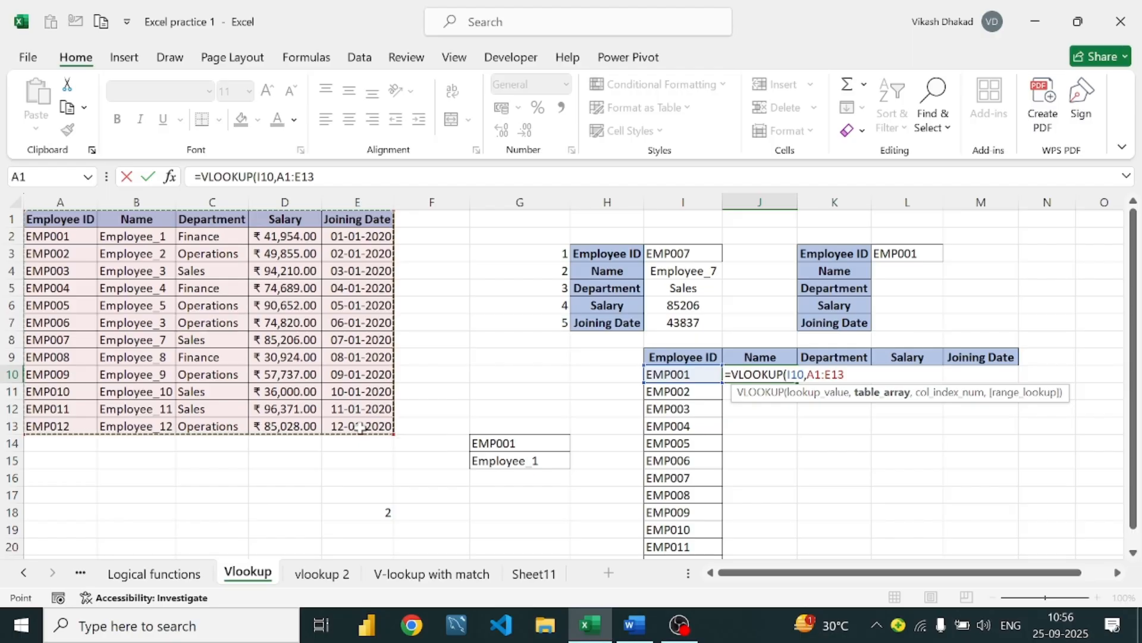
pyautogui.press('F4')
pyautogui.write(',')
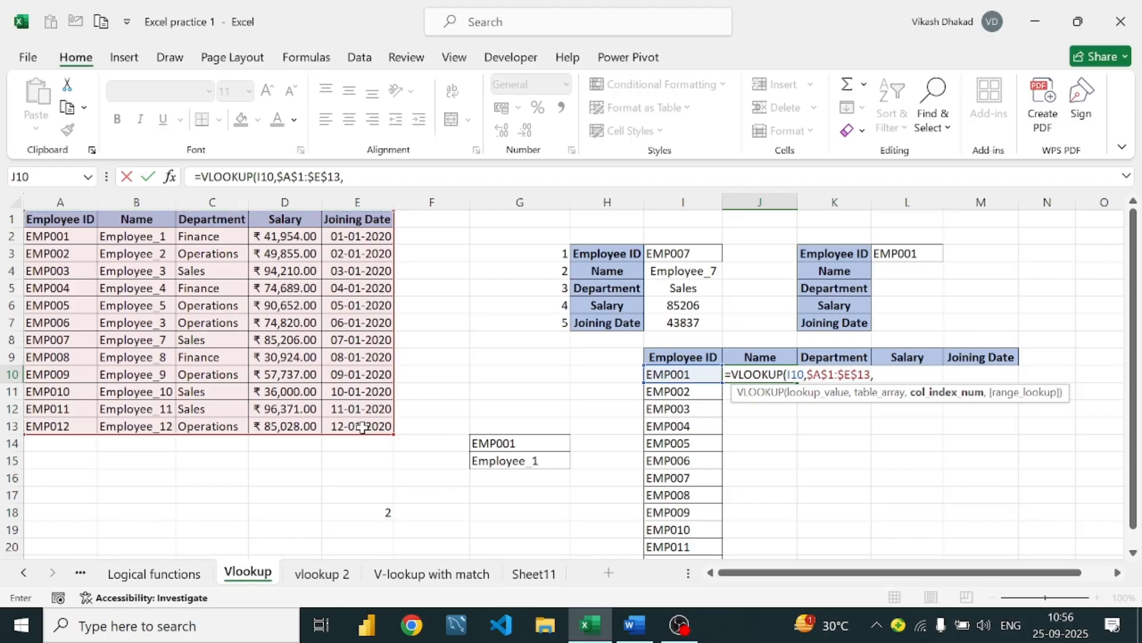
# Nest MATCH as J10's column index, looking up the Name header J9 in the source header row A1:E1
pyautogui.write('matcn')
pyautogui.press('BackSpace')
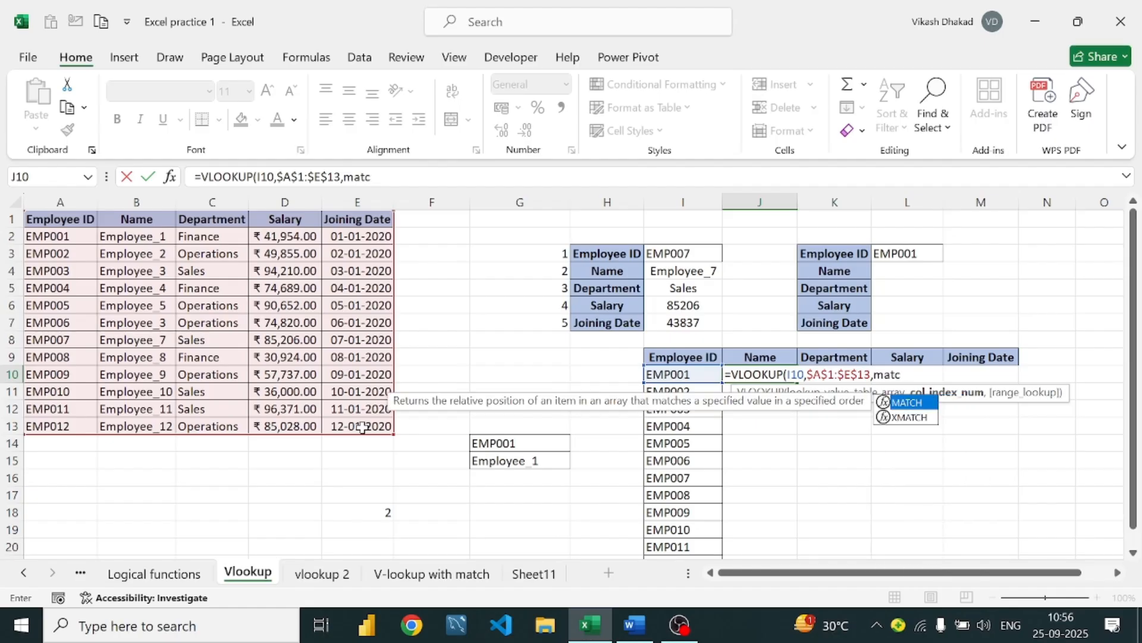
pyautogui.write('h')
pyautogui.press('Tab')
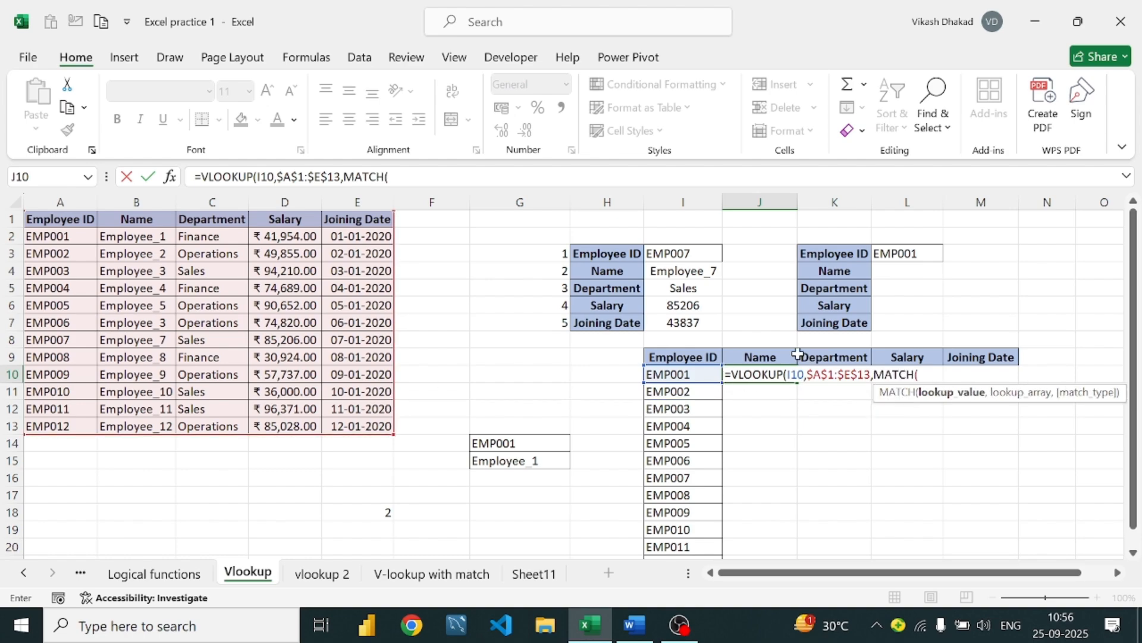
pyautogui.click(769, 355)
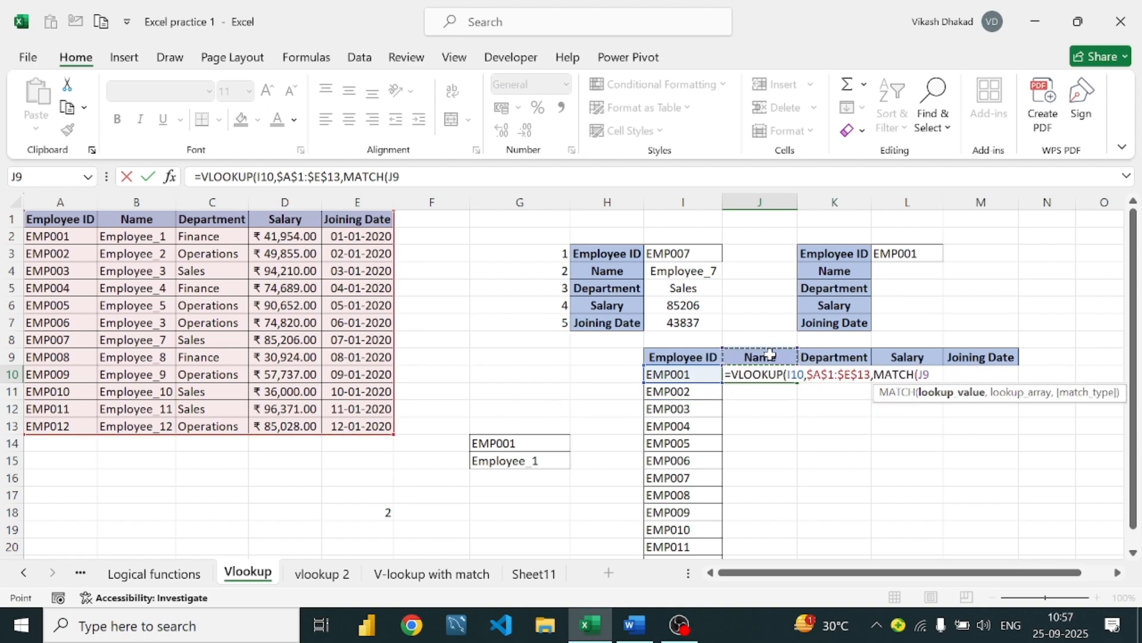
pyautogui.write(',')
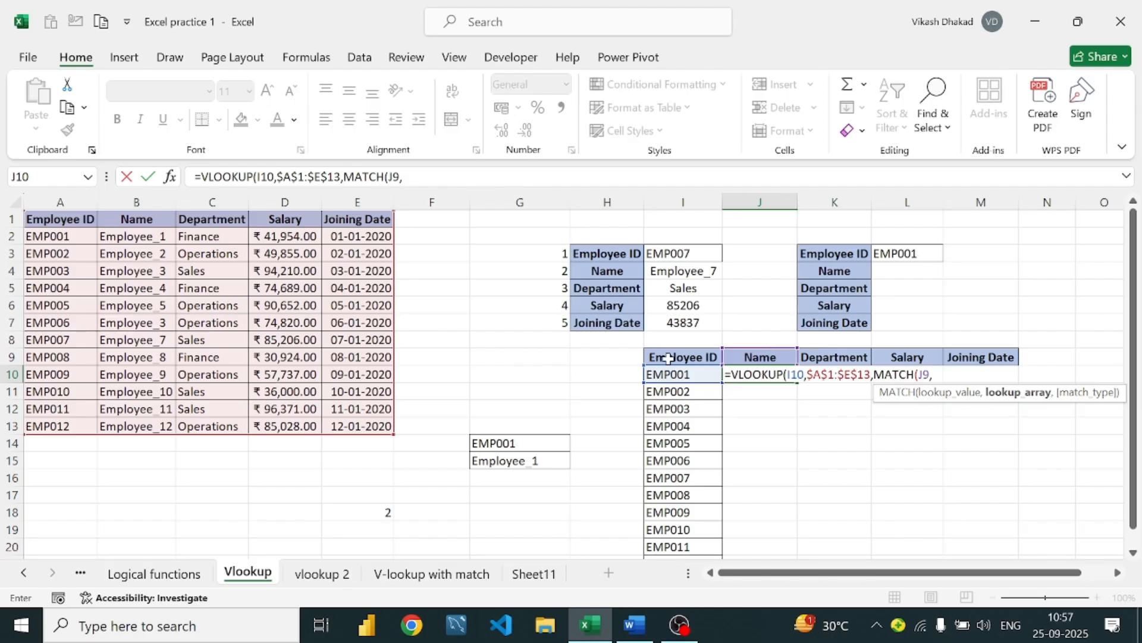
pyautogui.moveTo(51, 219); pyautogui.dragTo(354, 220)
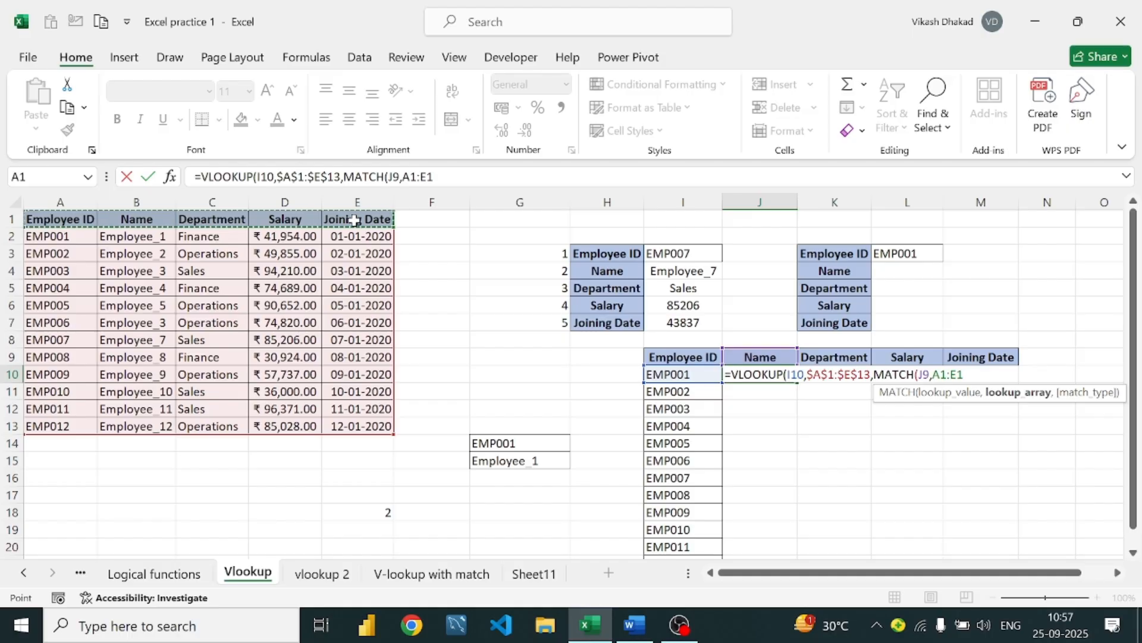
pyautogui.write(',')
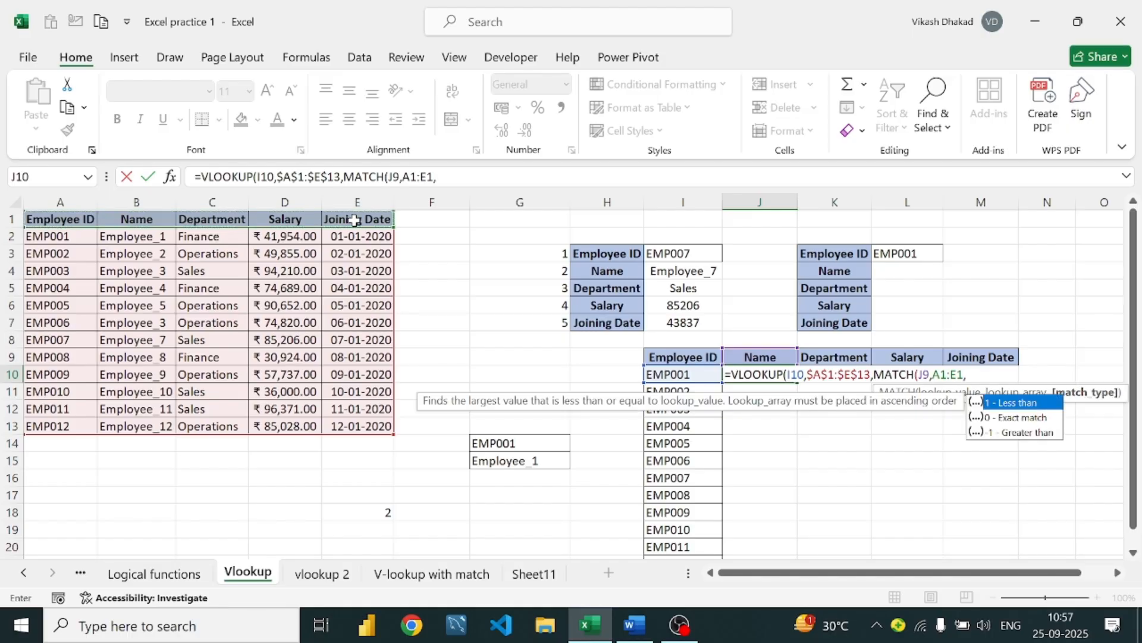
pyautogui.press('BackSpace')
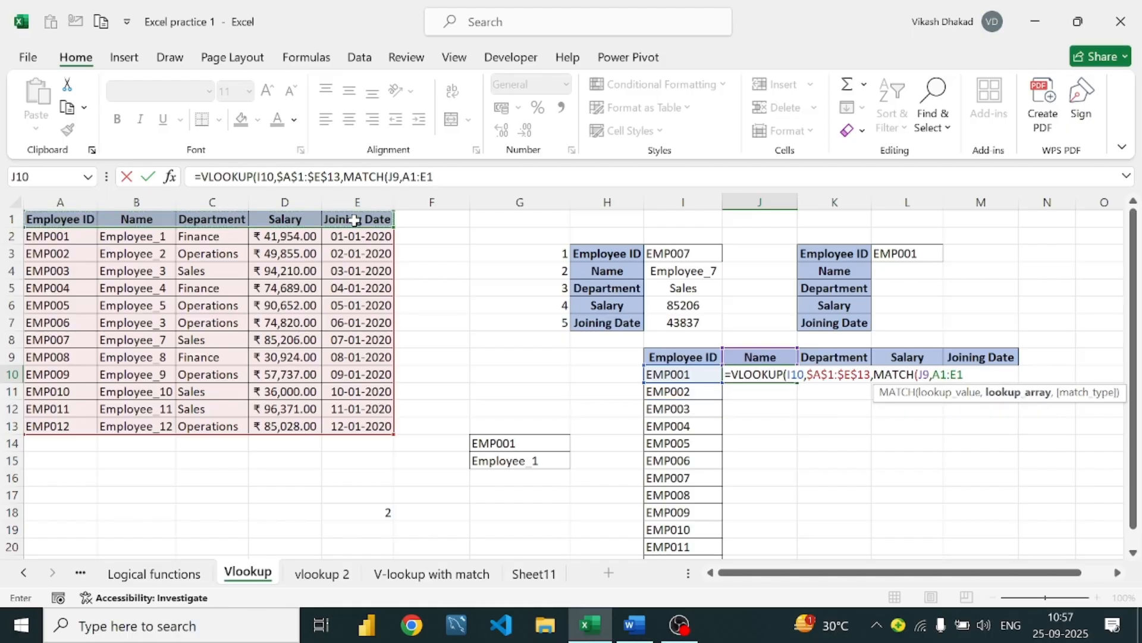
pyautogui.press('Return')
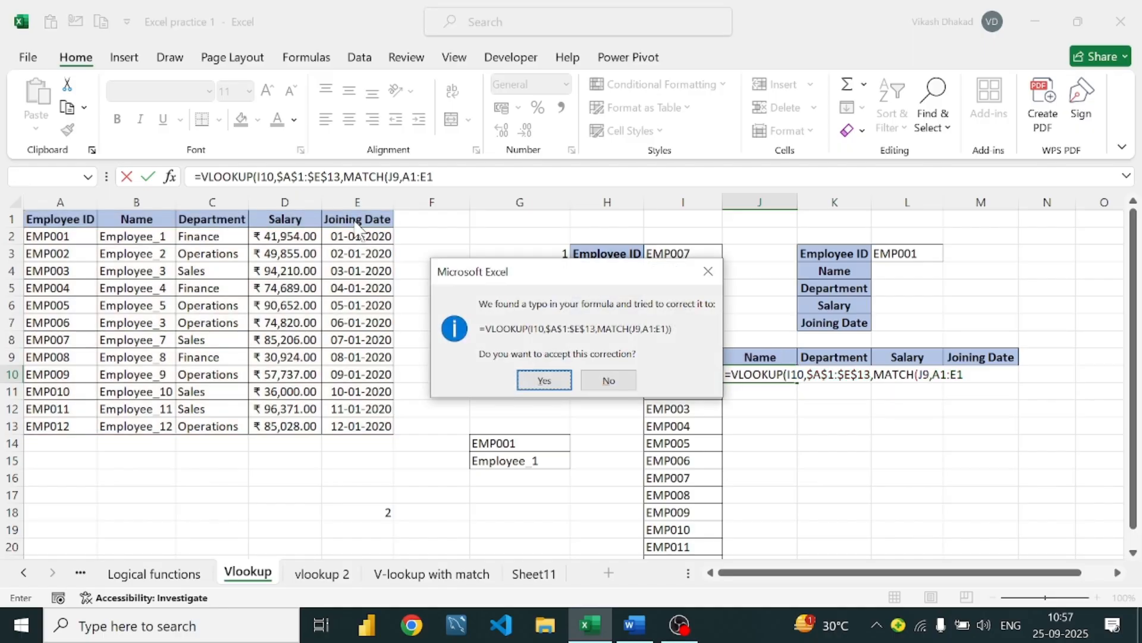
pyautogui.click(707, 271)
pyautogui.click(573, 363)
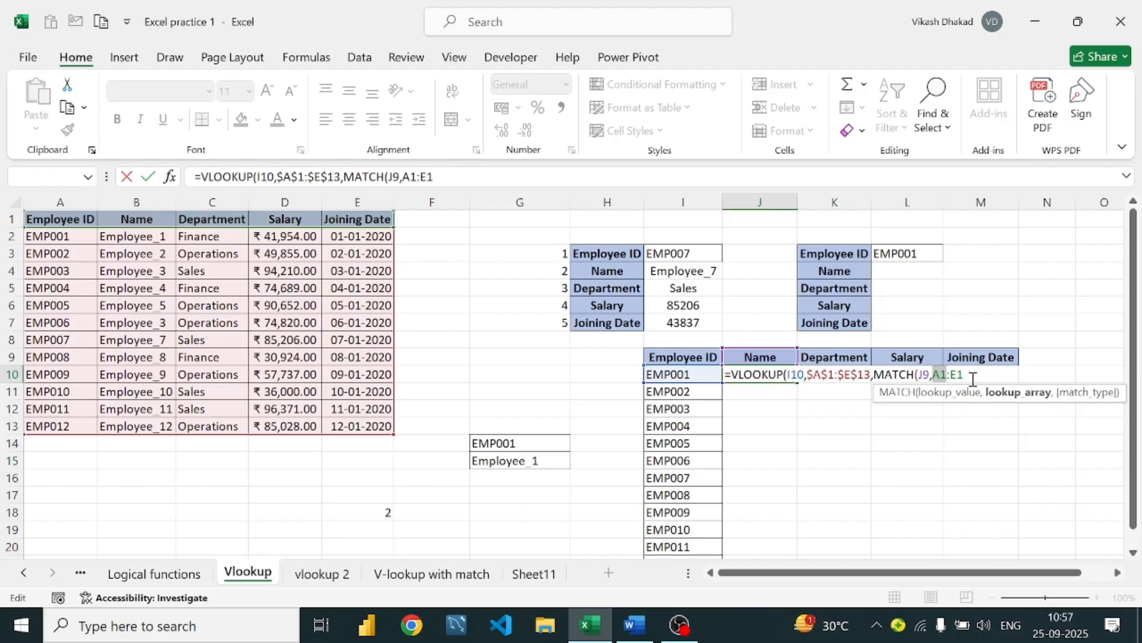
# Make the MATCH lookup array in J10 absolute as $A$1:$E$1 and close the MATCH with match type 0
pyautogui.moveTo(964, 377); pyautogui.dragTo(936, 379)
pyautogui.press('F4')
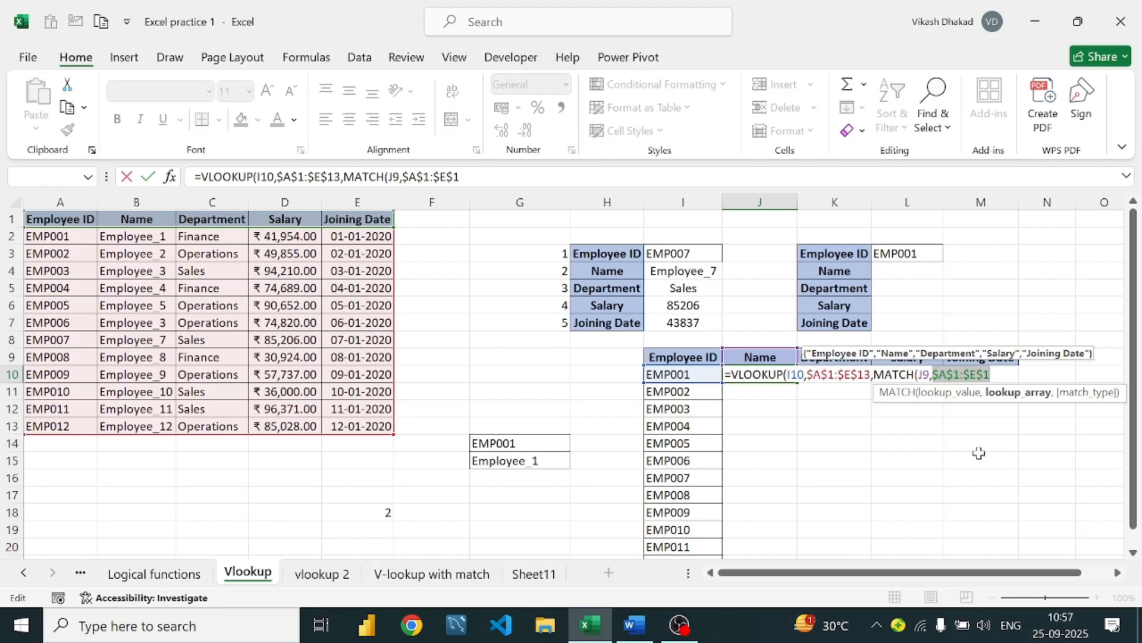
pyautogui.click(986, 376)
pyautogui.write(',')
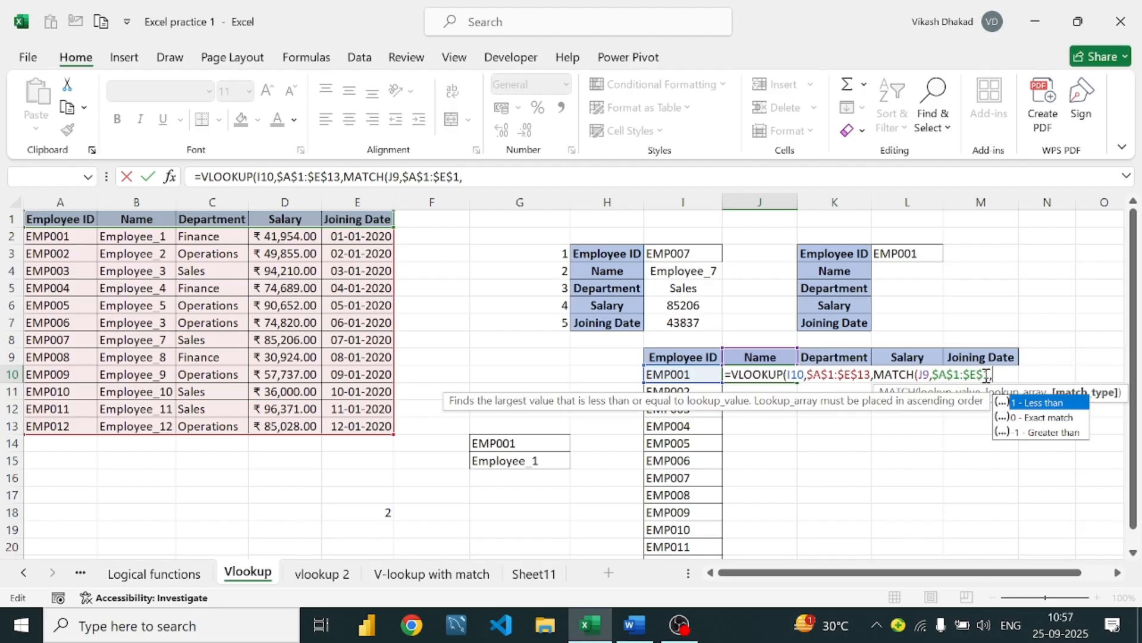
pyautogui.write('0)')
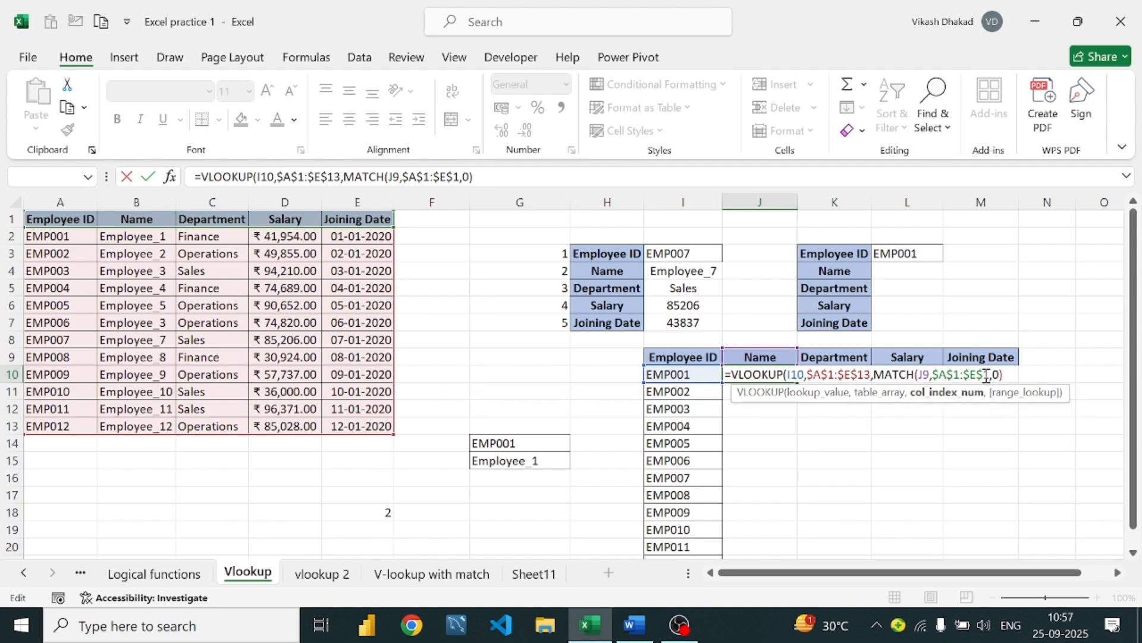
# Finish J10's VLOOKUP with range lookup 0 and enter the formula
pyautogui.write(',)')
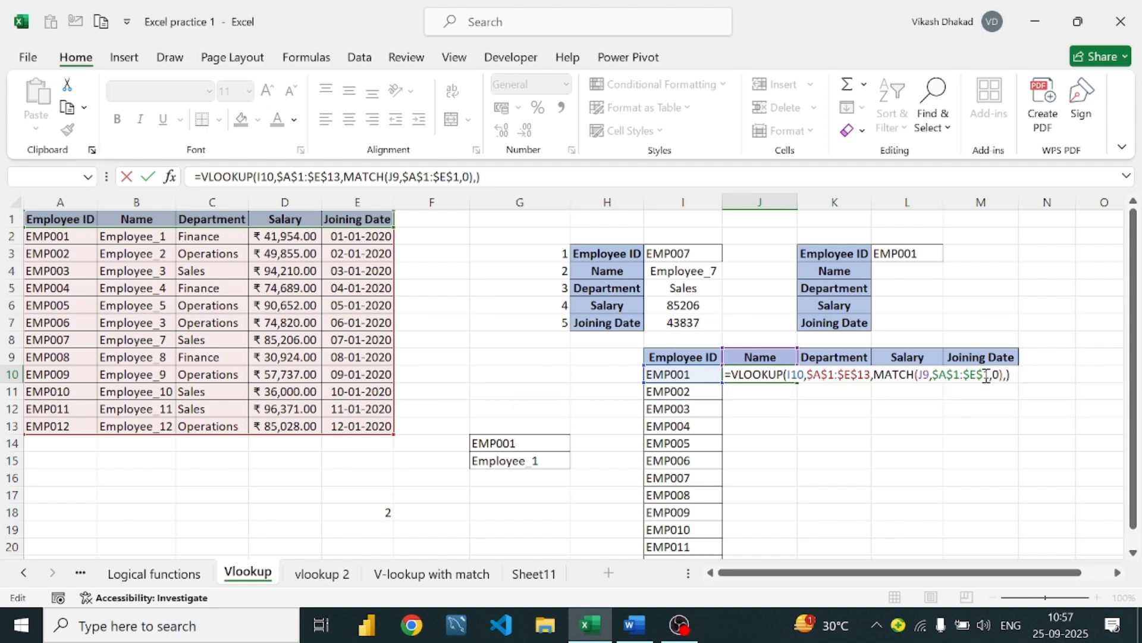
pyautogui.press('BackSpace')
pyautogui.write('0')
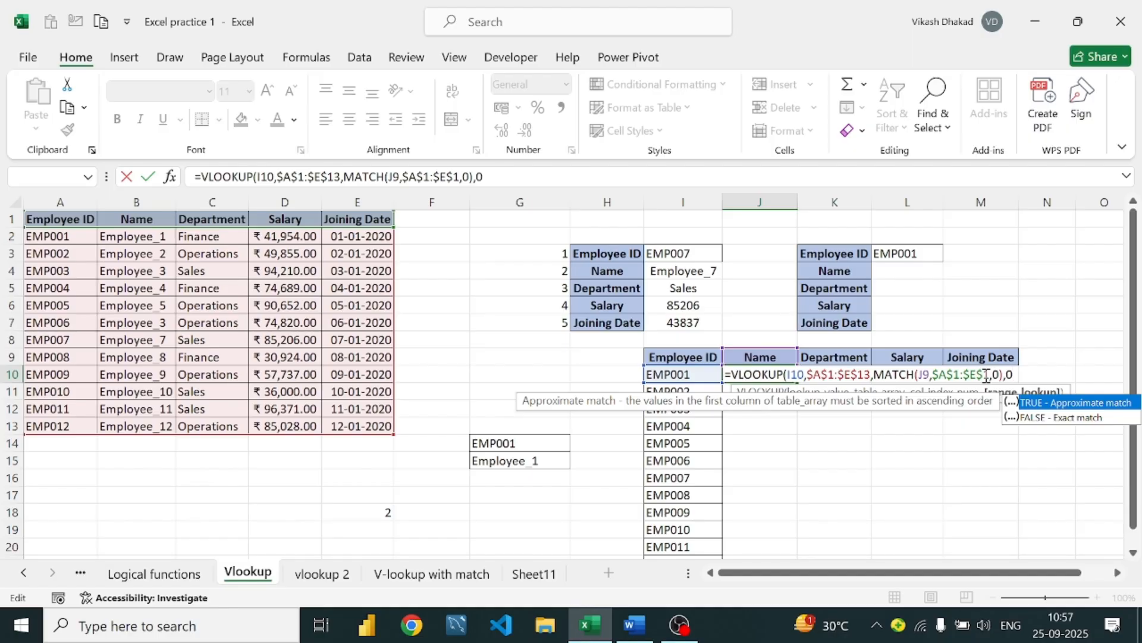
pyautogui.write(')')
pyautogui.press('Return')
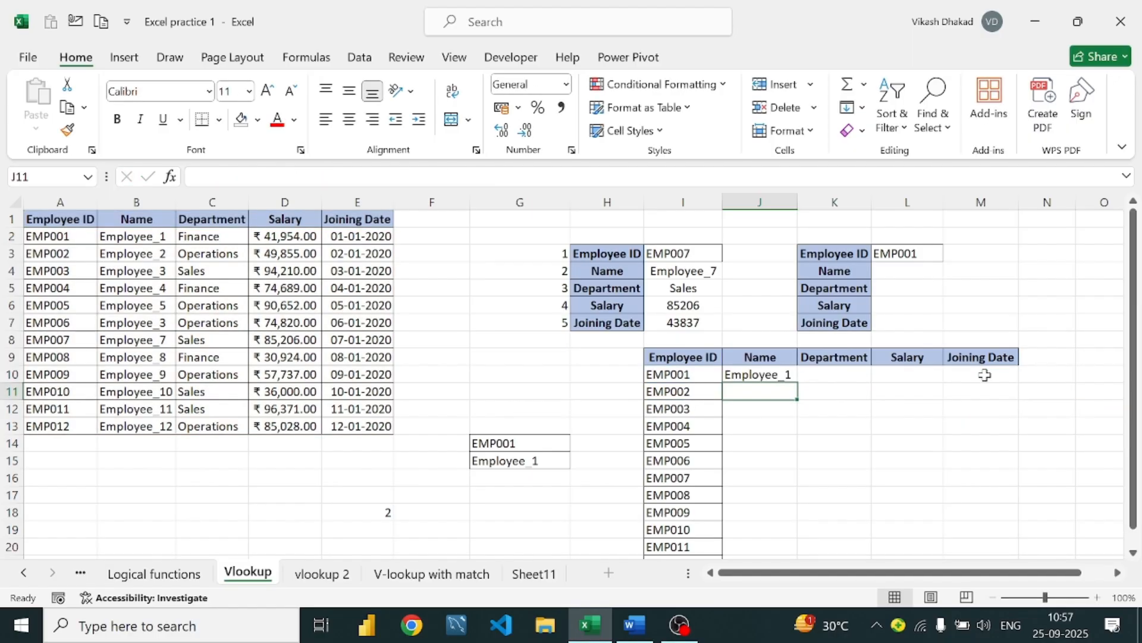
# Fill the J10 formula across the row through M10 and check the copied references in K10
pyautogui.click(789, 373)
pyautogui.moveTo(795, 381); pyautogui.dragTo(1018, 383)
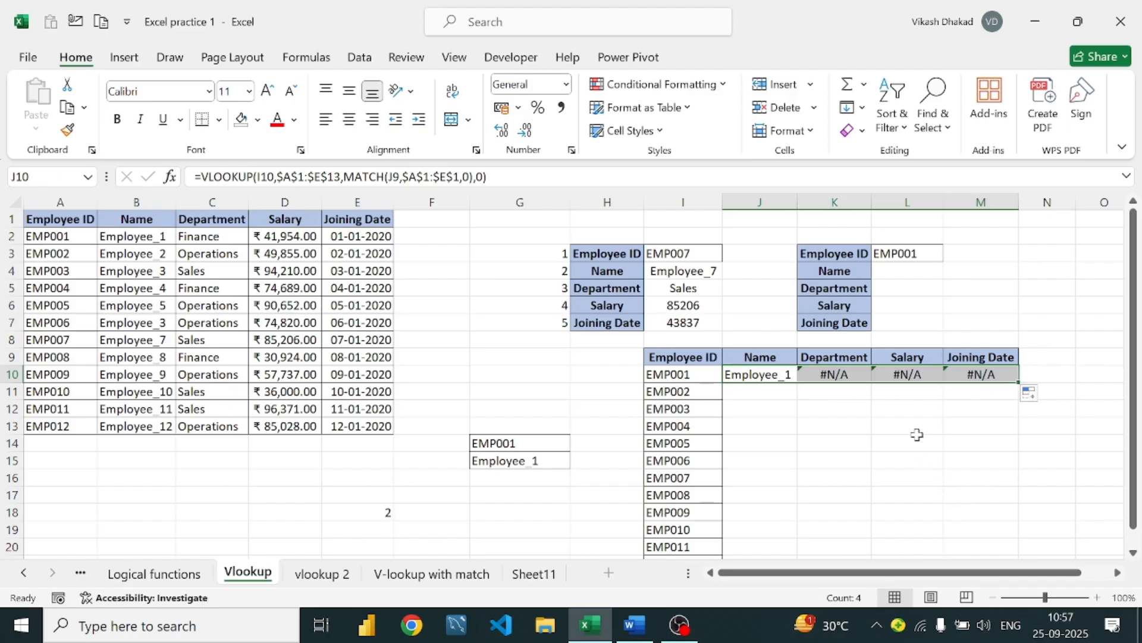
pyautogui.doubleClick(848, 374)
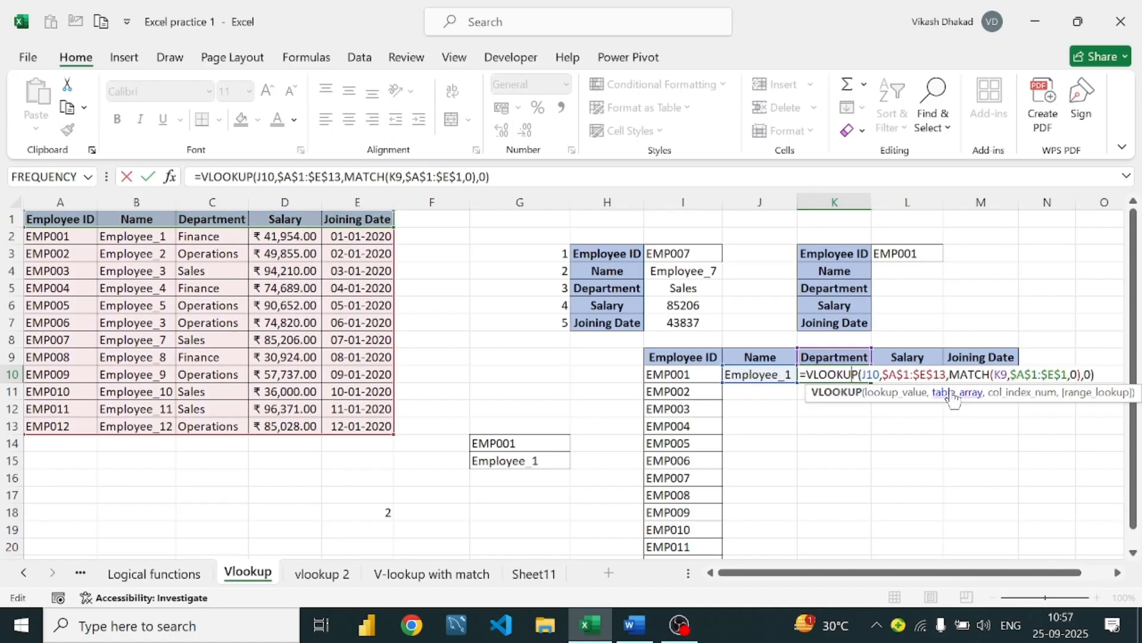
pyautogui.click(901, 457)
# Lock the lookup value's column in J10's VLOOKUP as $I10 and enter the formula
pyautogui.doubleClick(792, 372)
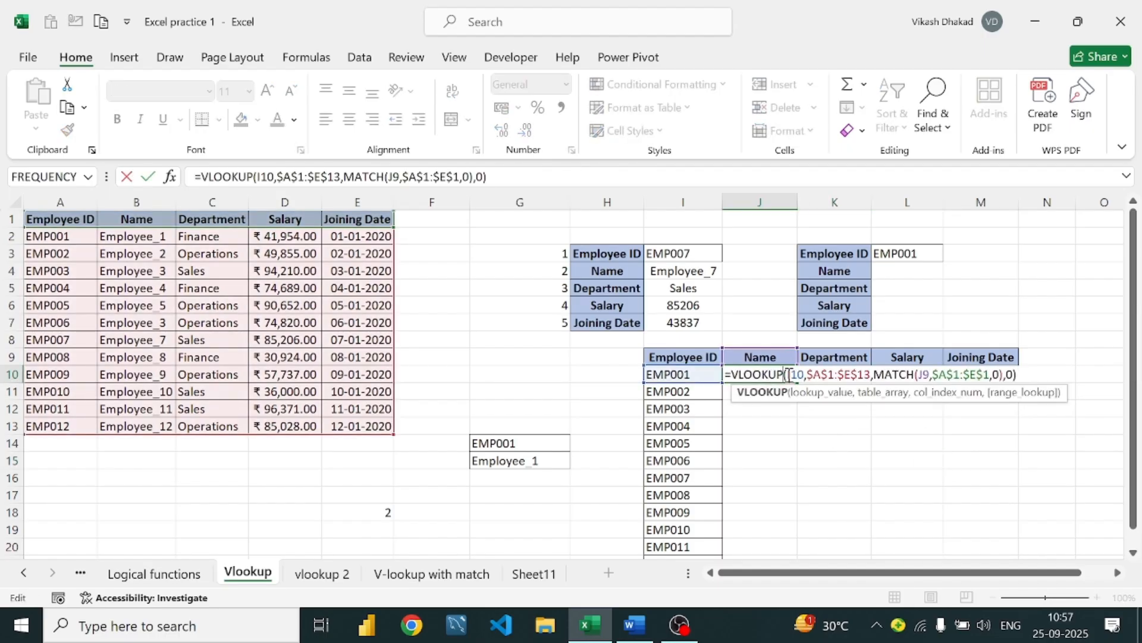
pyautogui.click(788, 374)
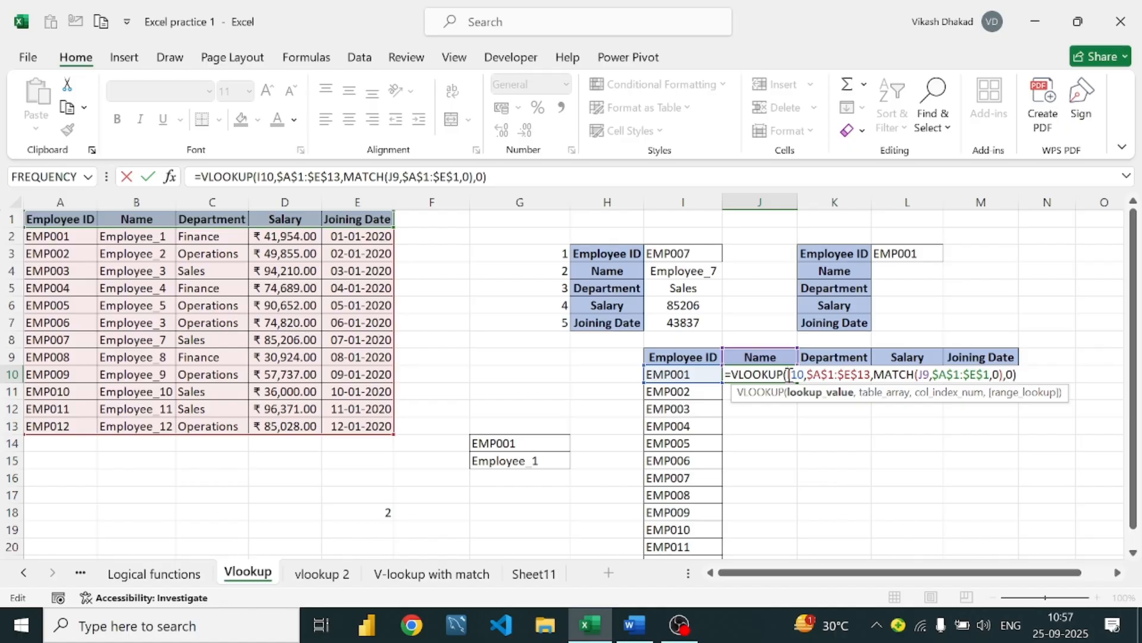
pyautogui.write('$')
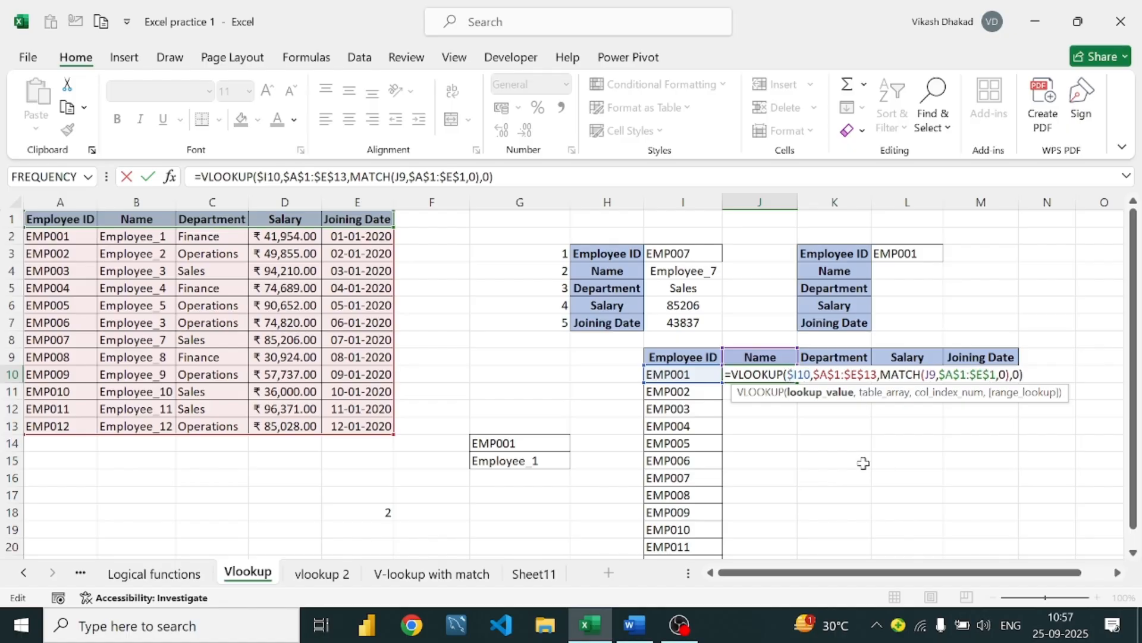
pyautogui.press('Return')
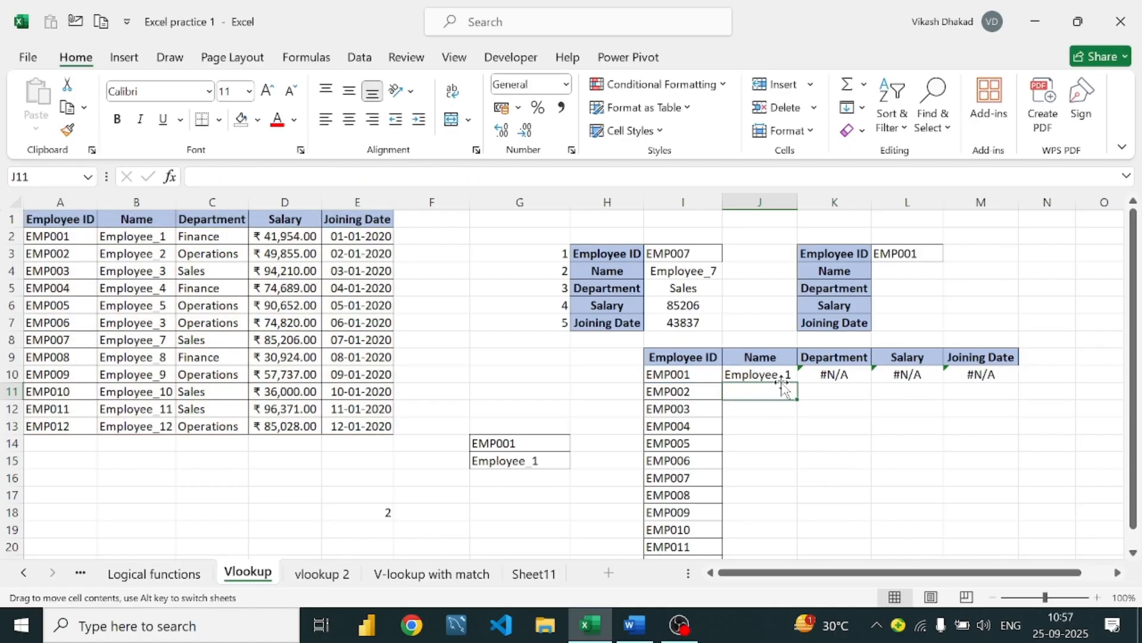
# Fill the column-locked J10 formula across through M10 again and inspect the references in the Department cell K10
pyautogui.click(786, 363)
pyautogui.click(784, 375)
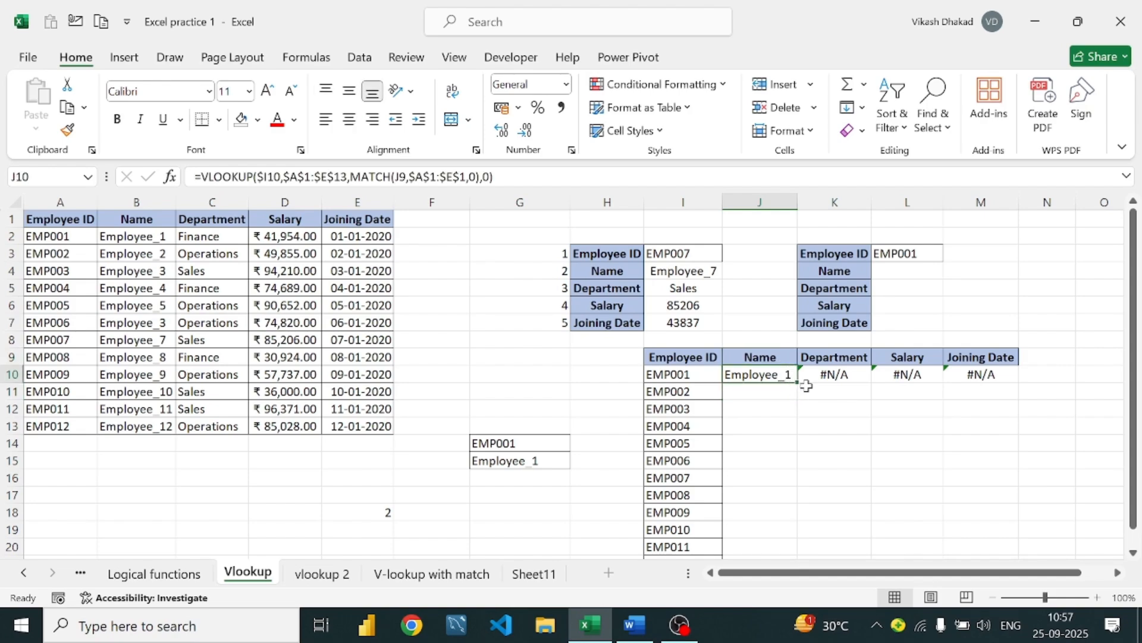
pyautogui.moveTo(800, 385); pyautogui.dragTo(994, 393)
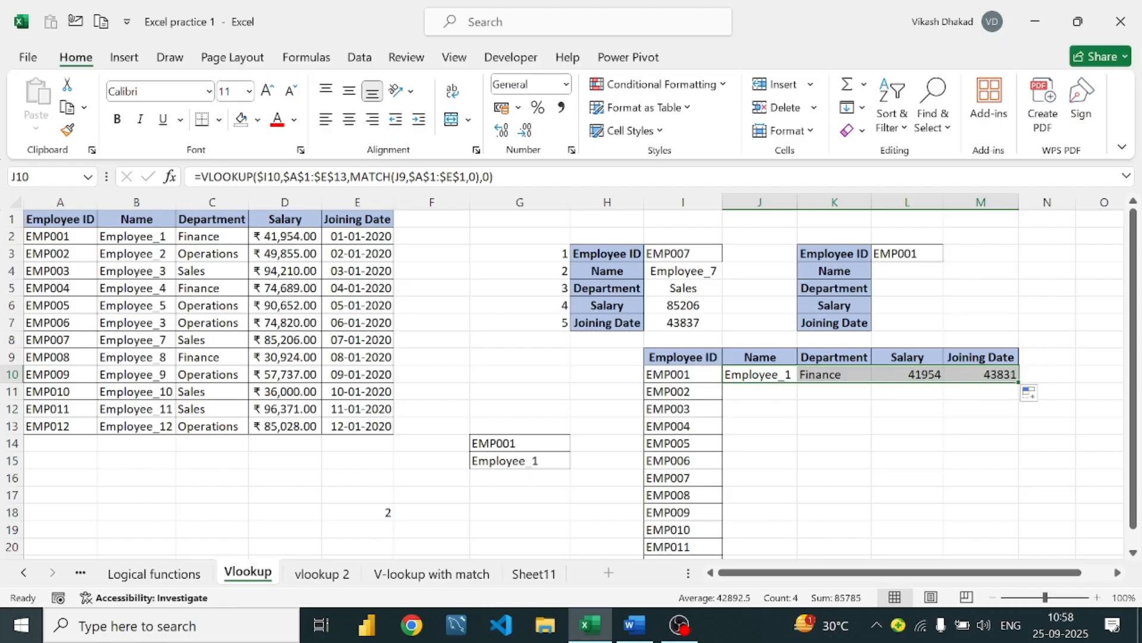
pyautogui.click(827, 373)
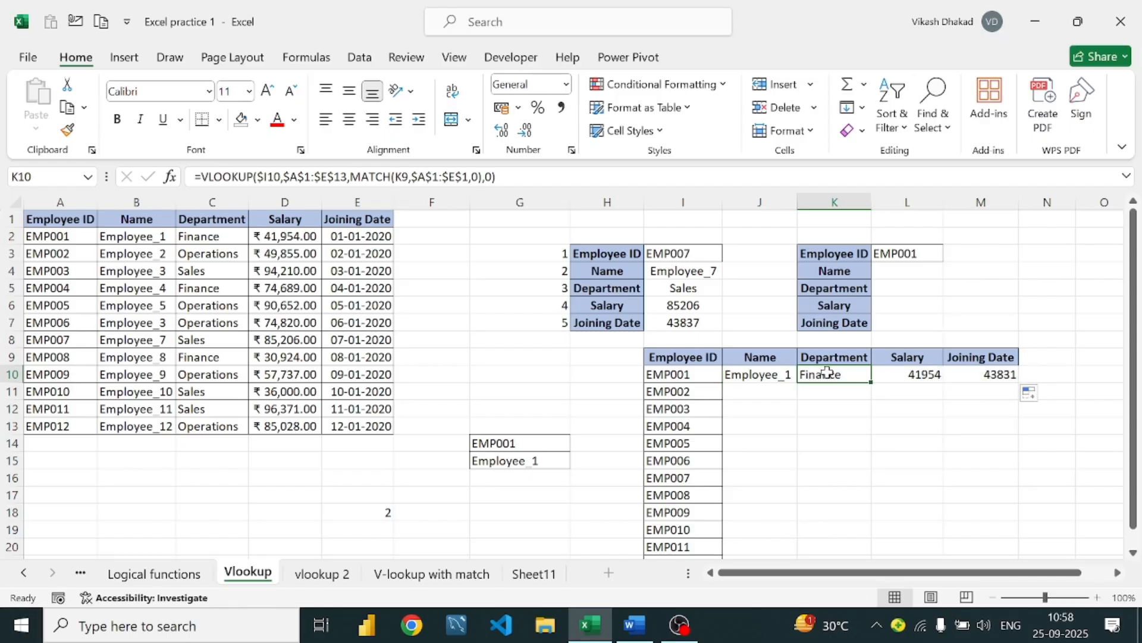
pyautogui.doubleClick(827, 373)
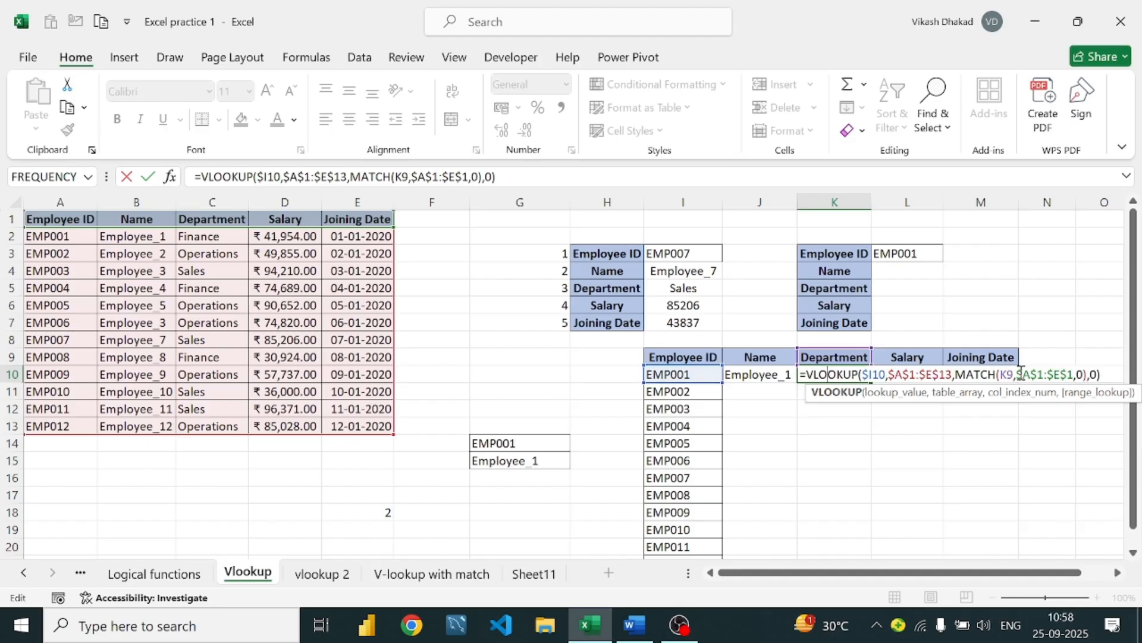
pyautogui.click(1117, 370)
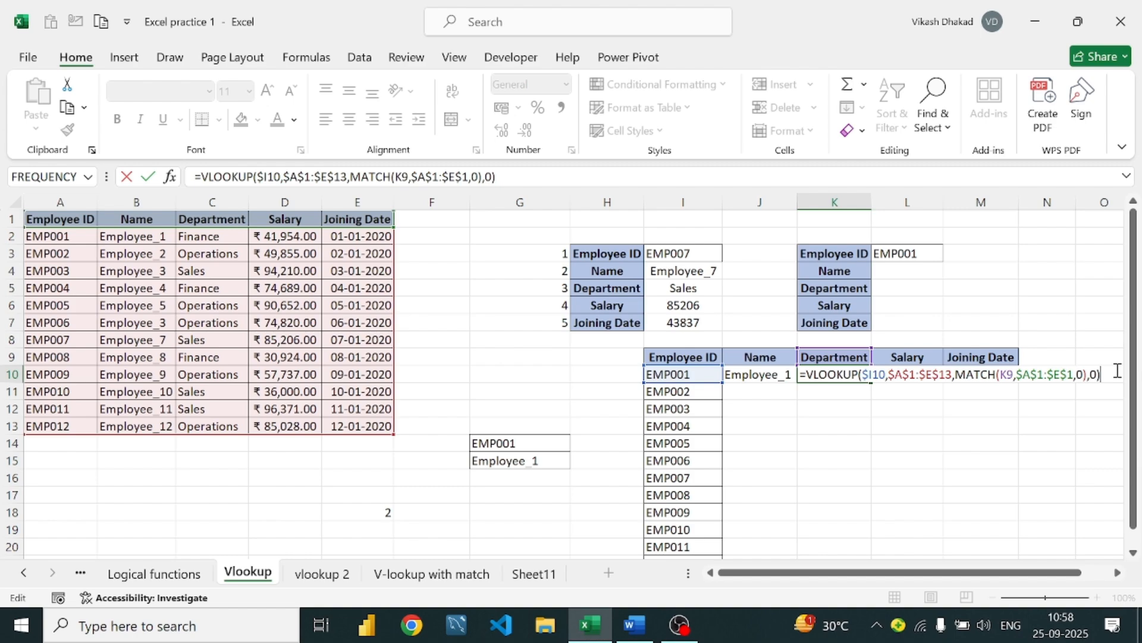
pyautogui.press('Return')
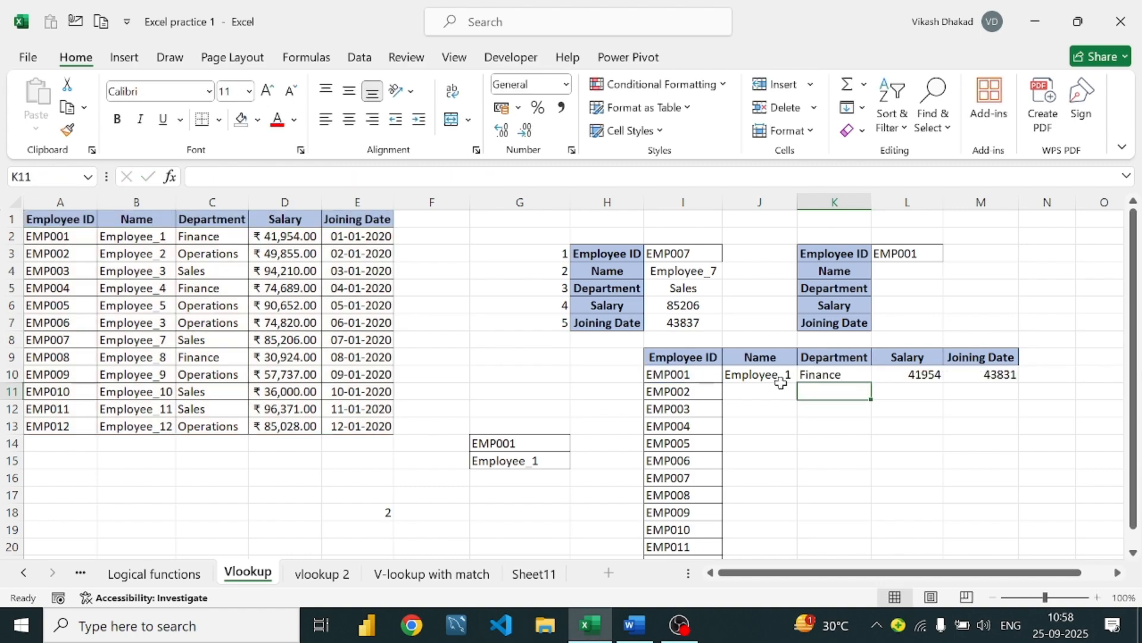
# Fill the J10 formula down one row to J11 and examine which references shifted in J11
pyautogui.moveTo(776, 378); pyautogui.dragTo(1014, 380)
pyautogui.click(765, 377)
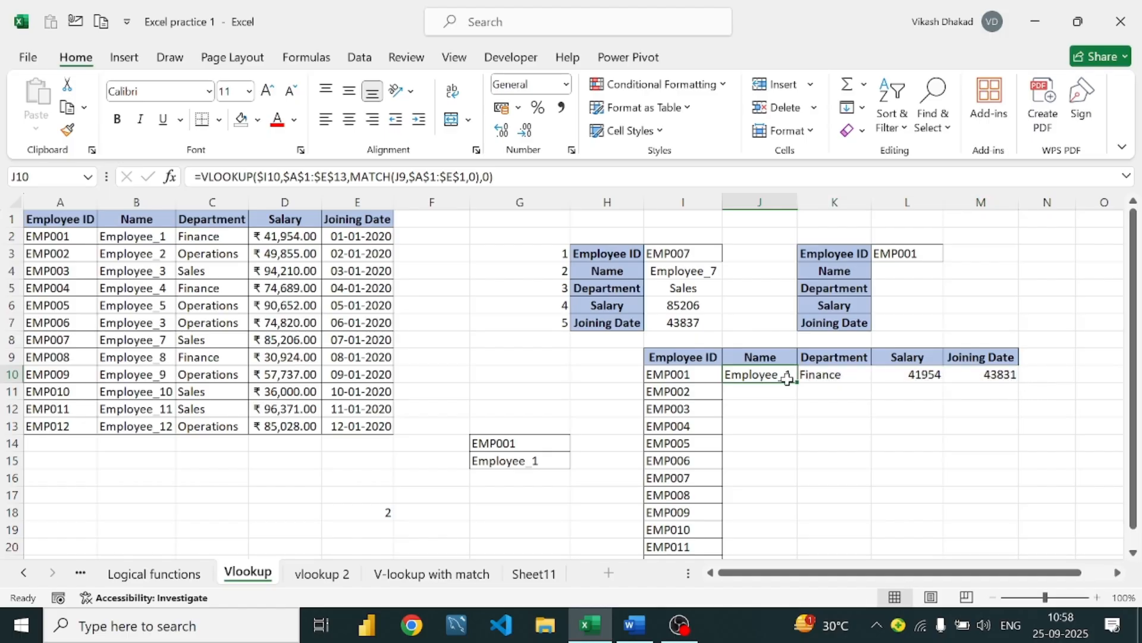
pyautogui.moveTo(788, 378)
pyautogui.mouseDown()
pyautogui.moveTo(798, 376)
pyautogui.moveTo(792, 393)
pyautogui.mouseUp()
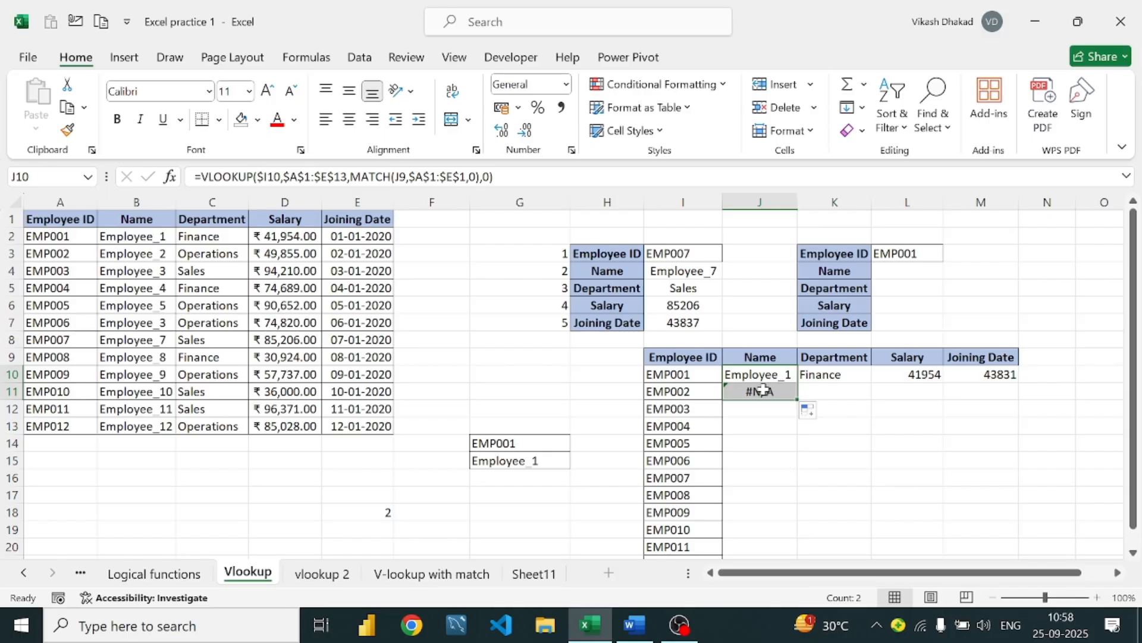
pyautogui.click(762, 390)
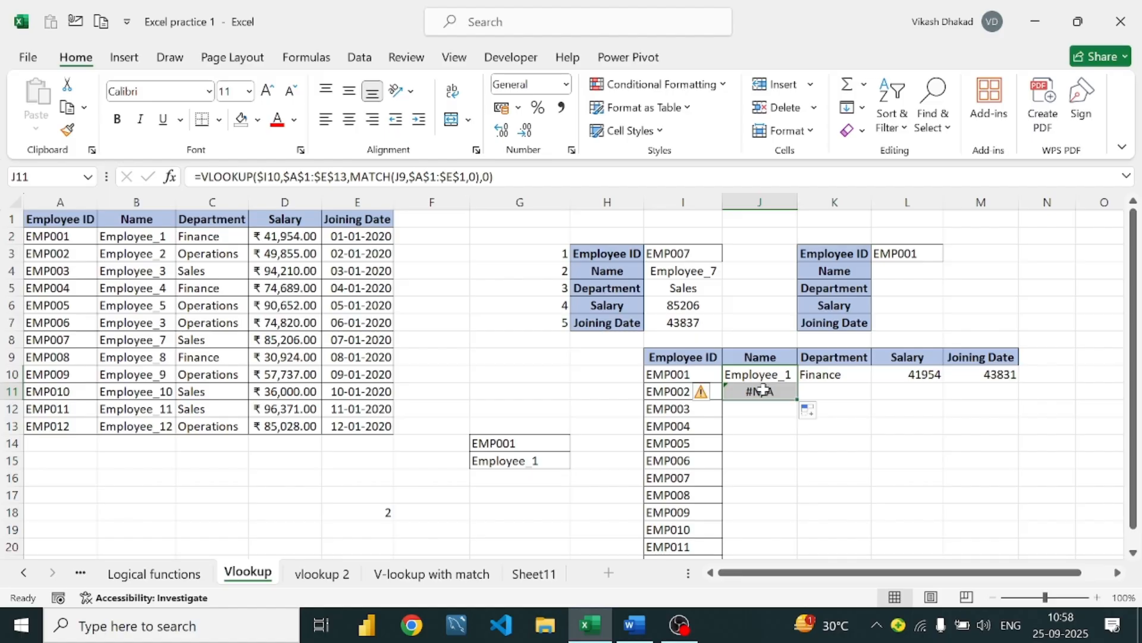
pyautogui.doubleClick(762, 390)
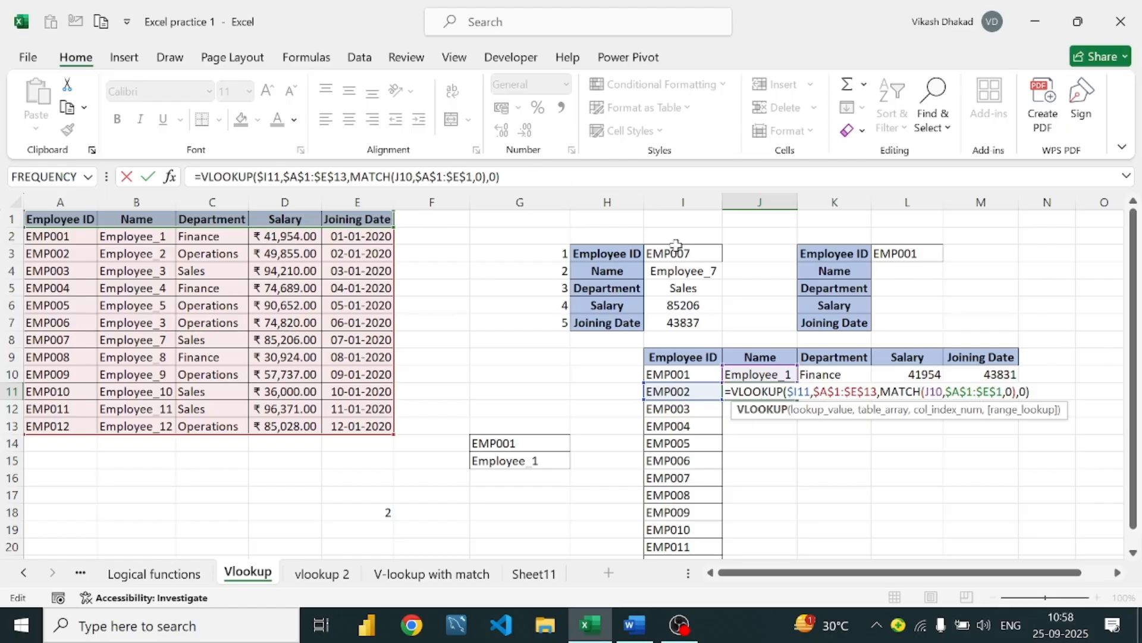
pyautogui.click(742, 270)
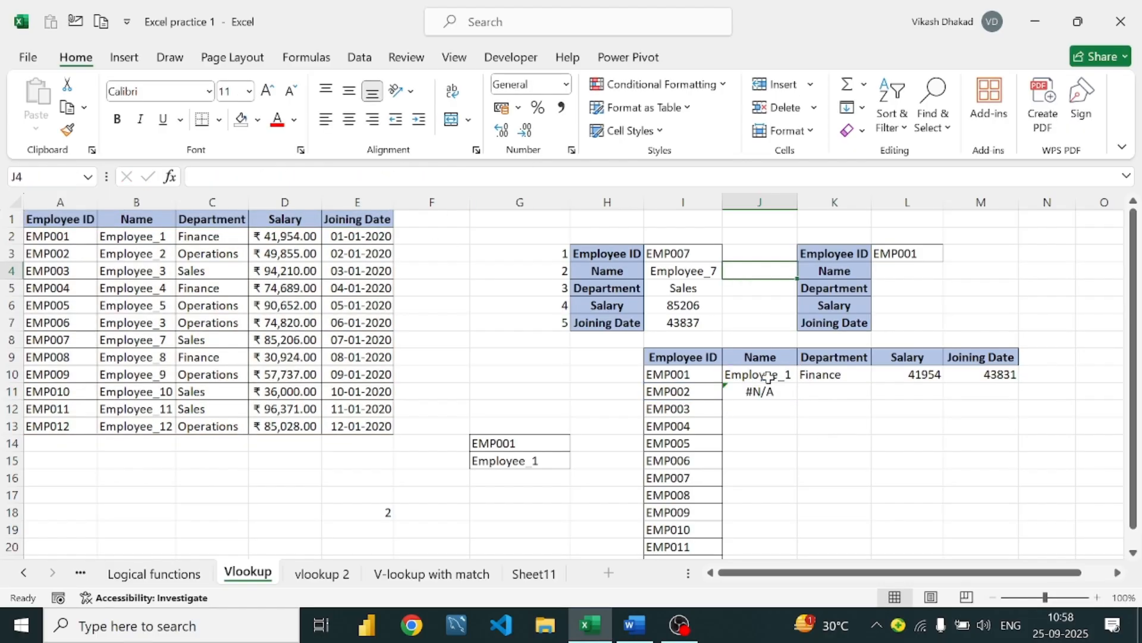
# Copy J10's formula text without the equals sign into G17 as a reference and widen column G to fit it
pyautogui.click(772, 387)
pyautogui.click(773, 375)
pyautogui.doubleClick(772, 375)
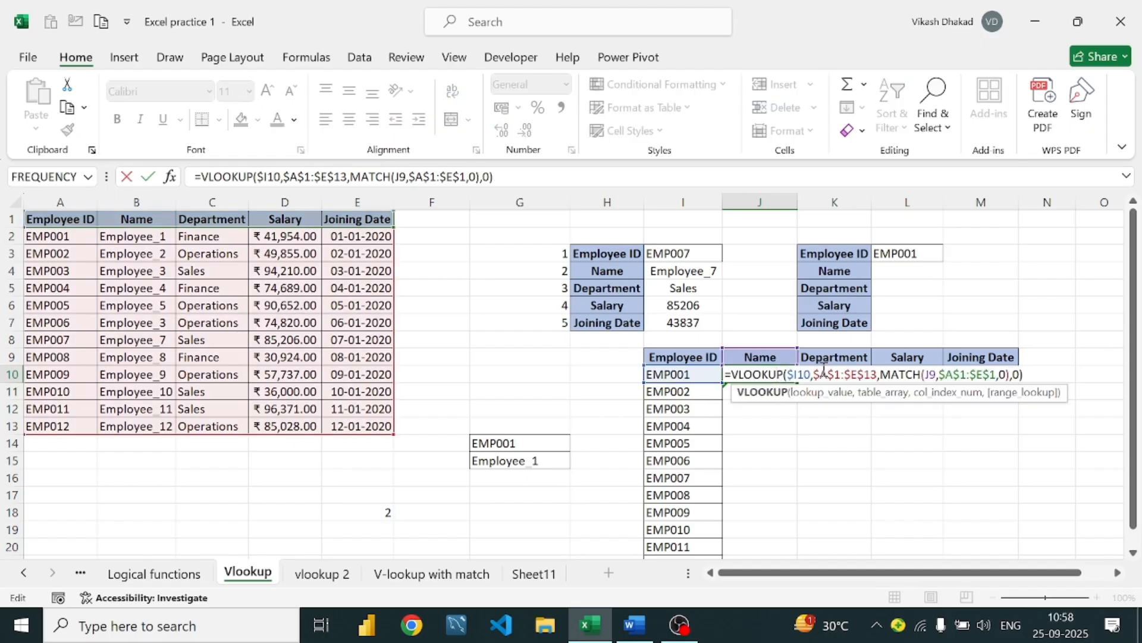
pyautogui.moveTo(494, 176); pyautogui.dragTo(202, 190)
pyautogui.hotkey('ctrl', 'c')
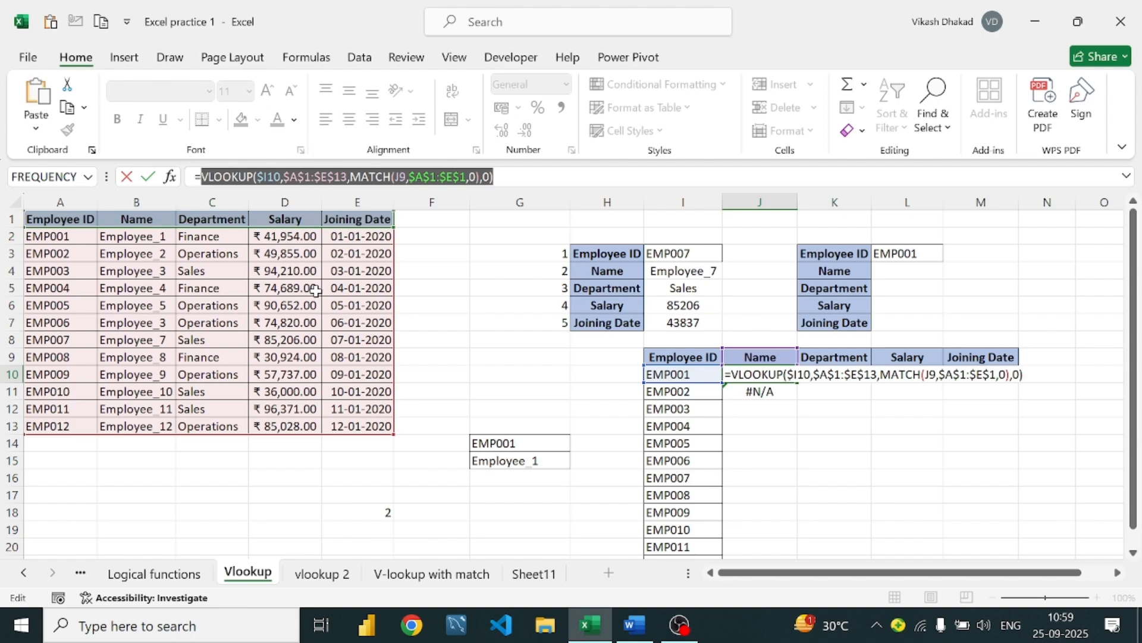
pyautogui.click(559, 534)
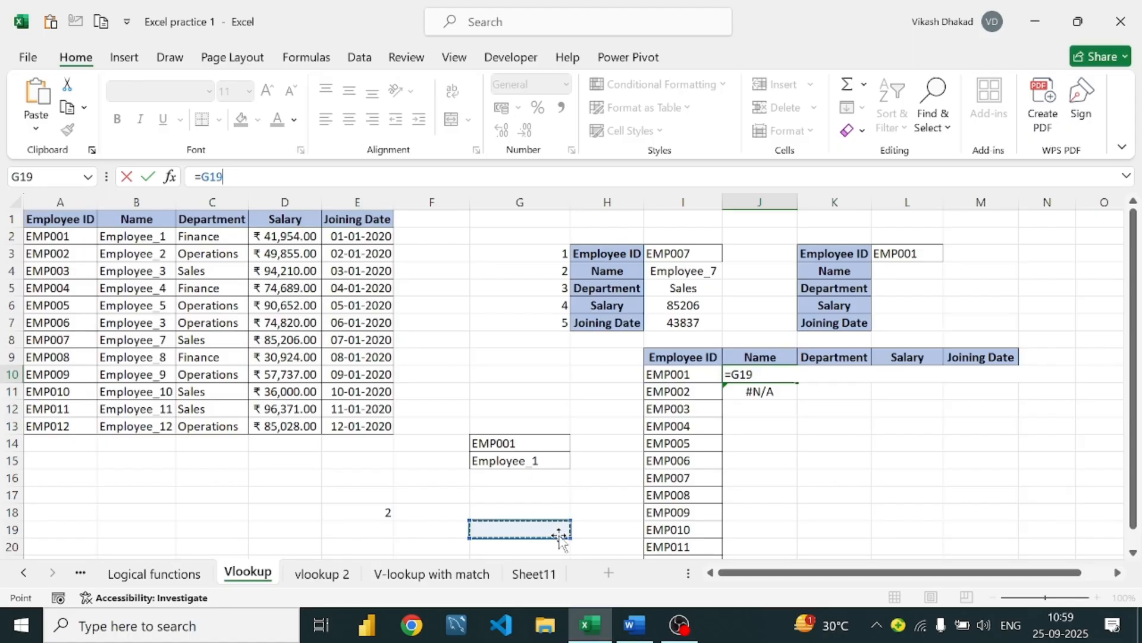
pyautogui.hotkey('ctrl', 'z')
pyautogui.press('Return')
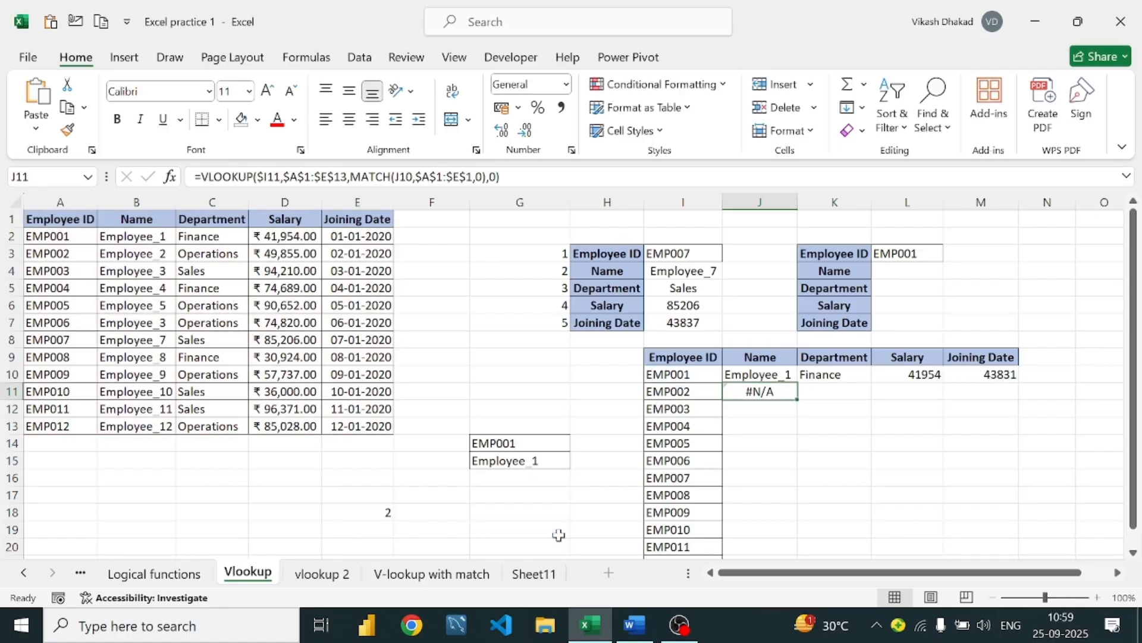
pyautogui.click(516, 498)
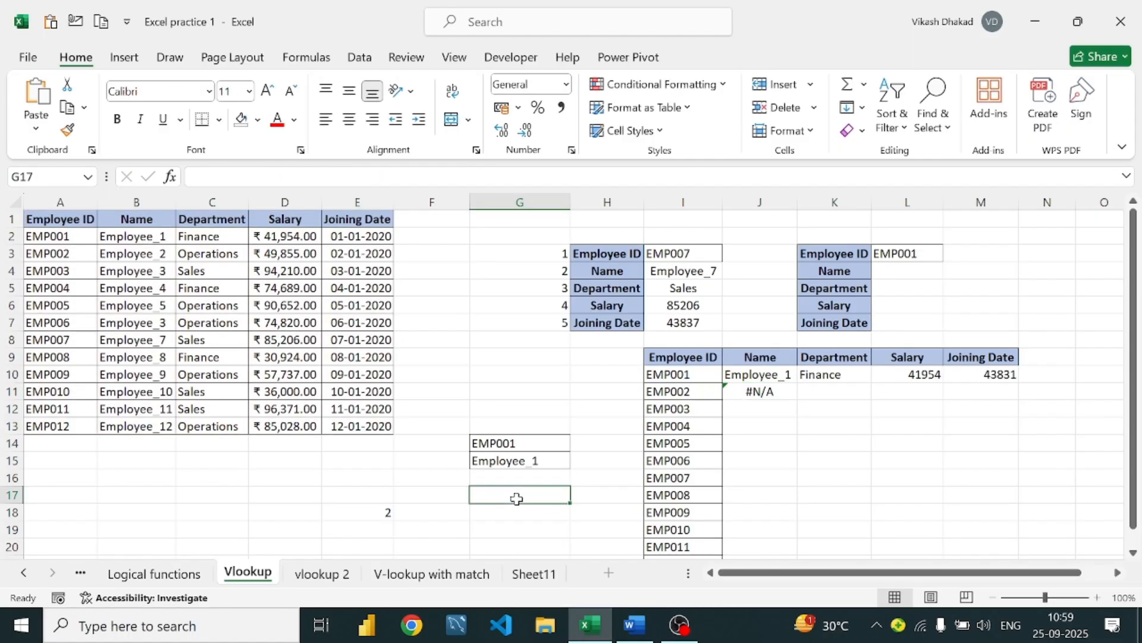
pyautogui.hotkey('ctrl', 'v')
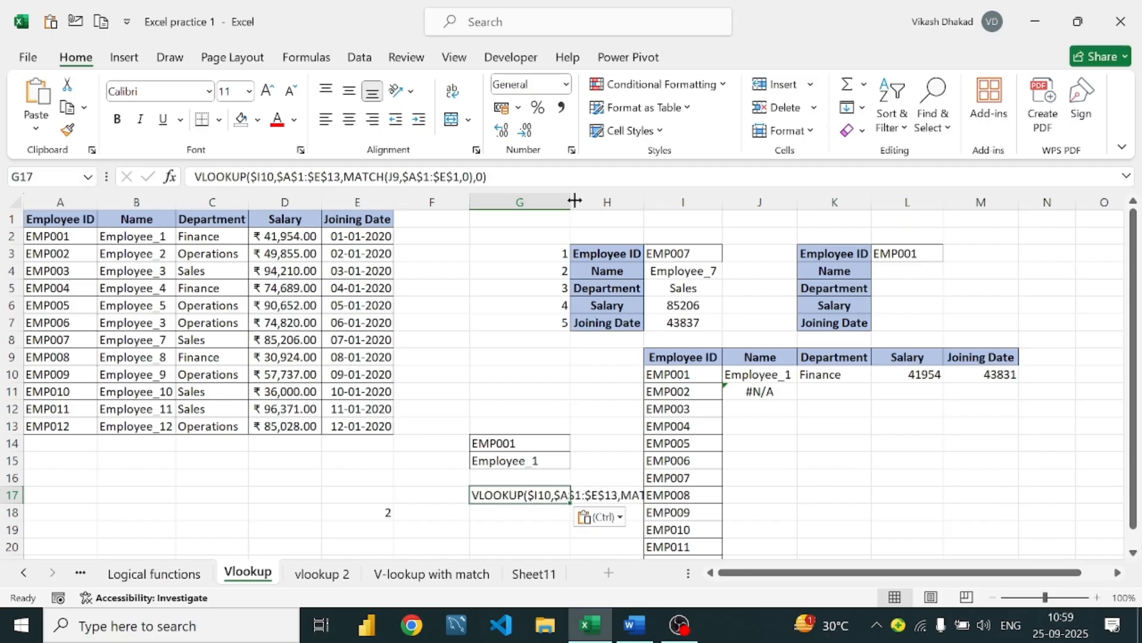
pyautogui.moveTo(574, 201); pyautogui.dragTo(771, 201)
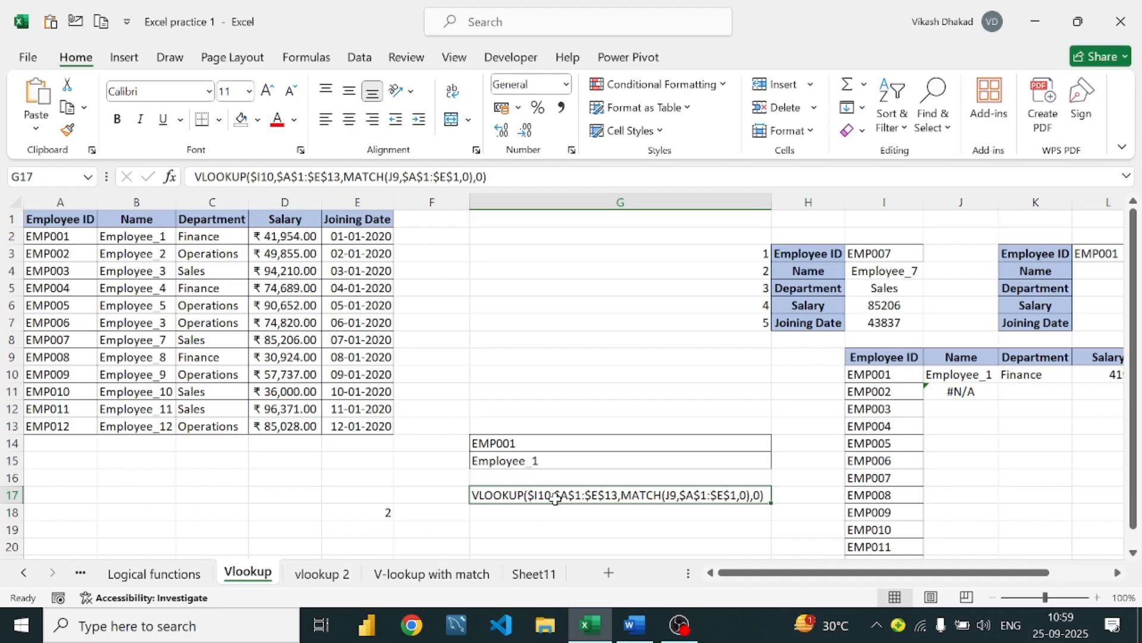
pyautogui.click(592, 527)
pyautogui.click(564, 494)
# Try to correct J11 by making the column of its MATCH lookup value absolute as $J10
pyautogui.click(954, 392)
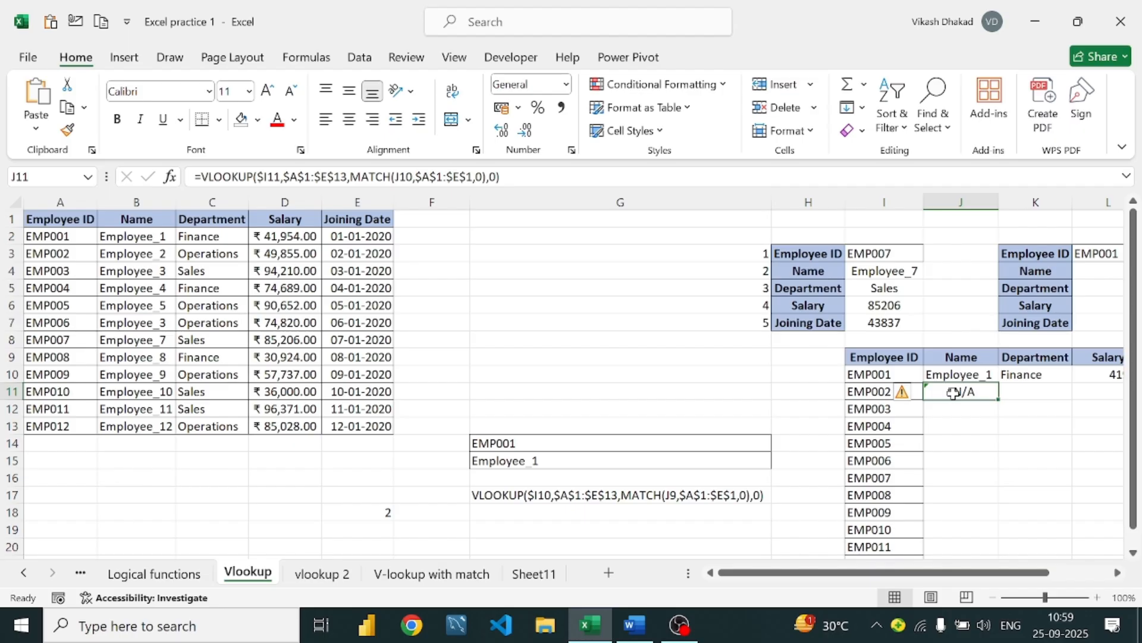
pyautogui.doubleClick(972, 392)
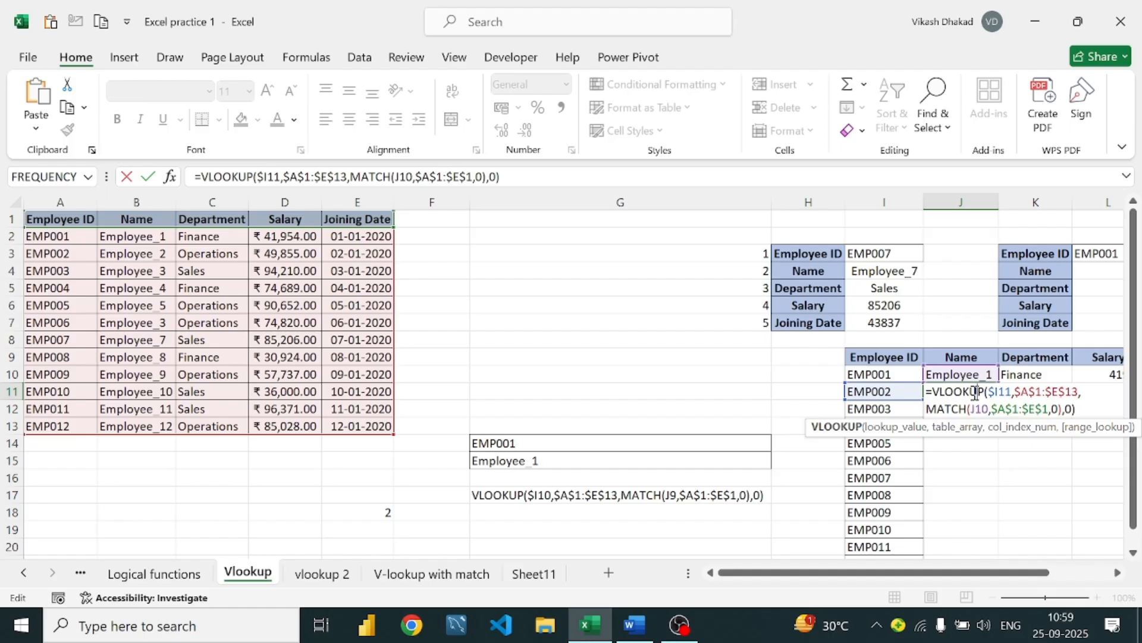
pyautogui.press('Right')
pyautogui.press('Right')
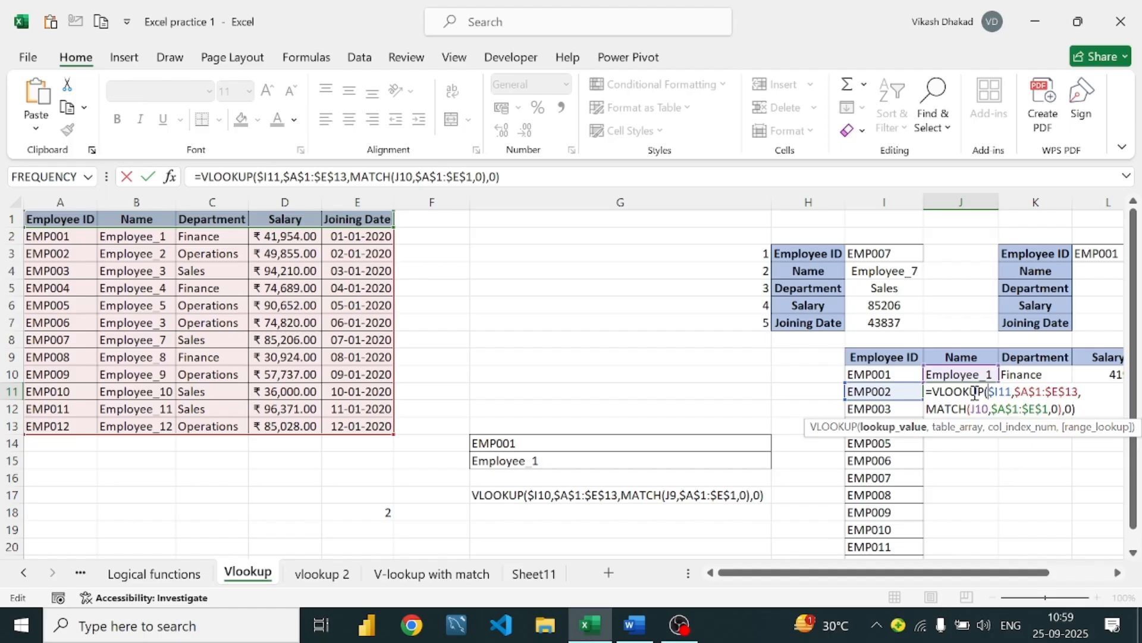
pyautogui.press('Down')
pyautogui.press('End')
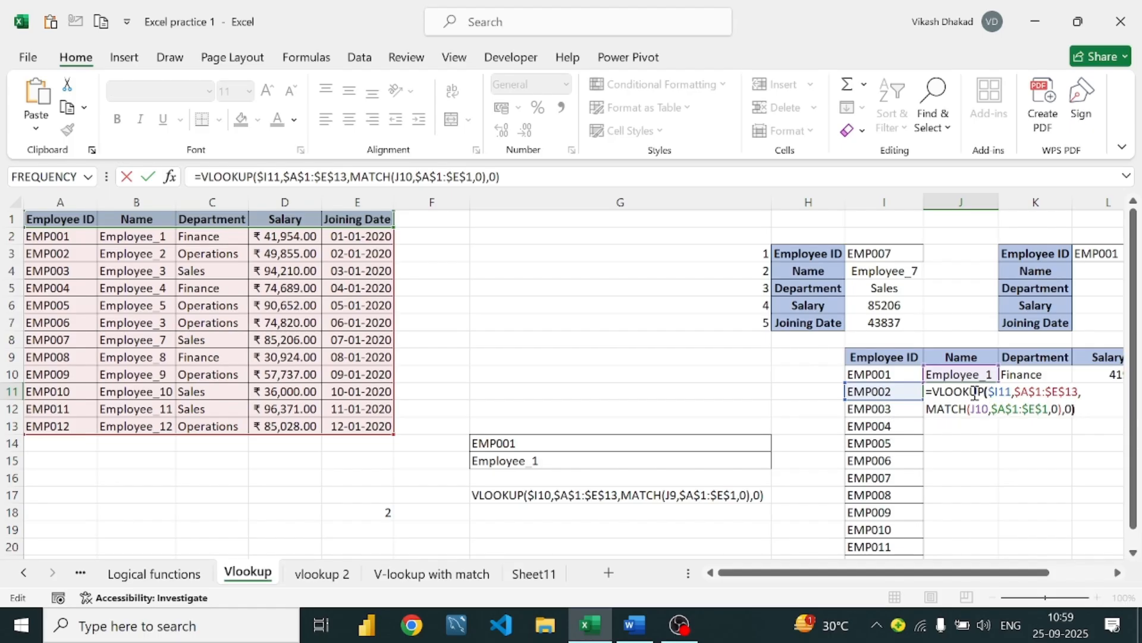
pyautogui.press('Left')
pyautogui.press('Left')
pyautogui.press('Left')
pyautogui.press('Left')
pyautogui.press('Left')
pyautogui.press('Left')
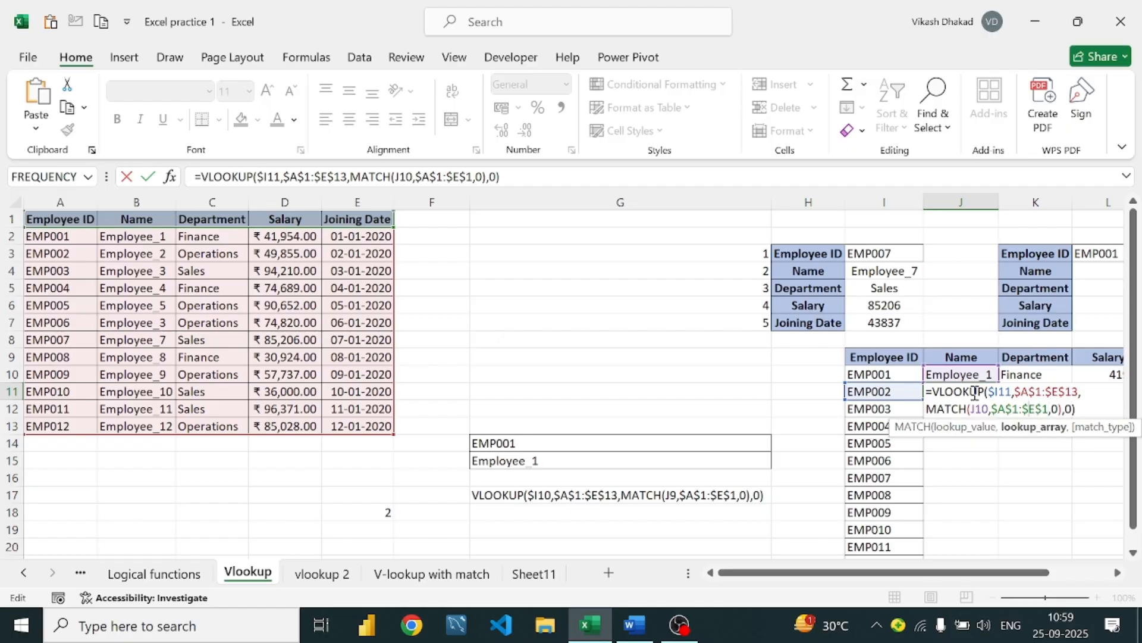
pyautogui.press('Left')
pyautogui.press('Left')
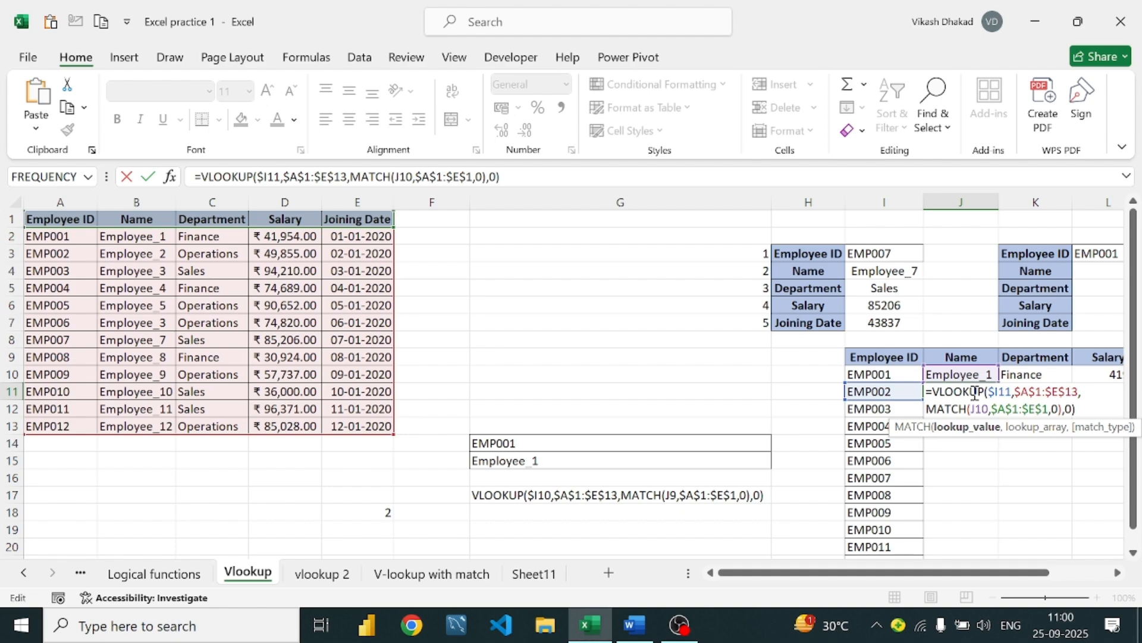
pyautogui.write('$')
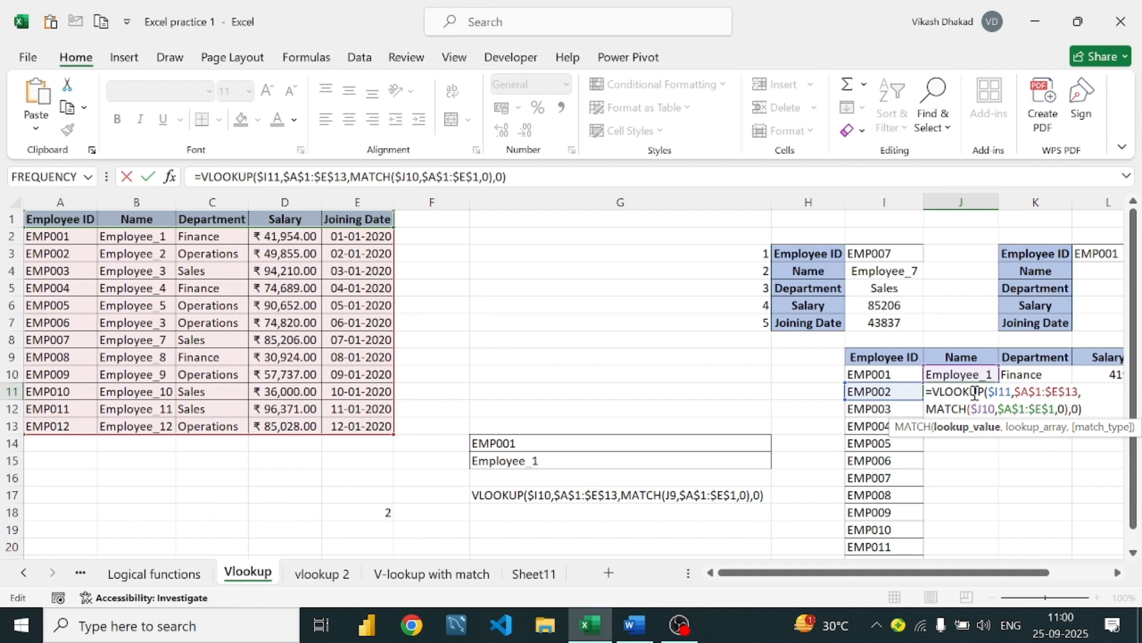
pyautogui.press('Return')
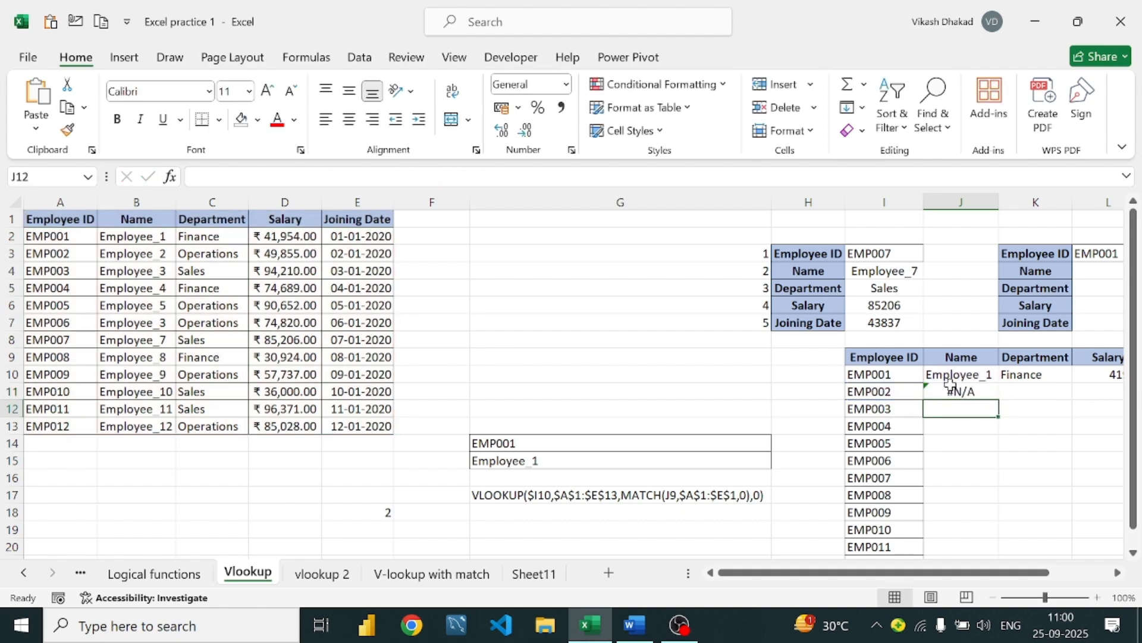
# Fill the J10 formula, with J9 as its relative MATCH lookup value, across through M10
pyautogui.click(961, 370)
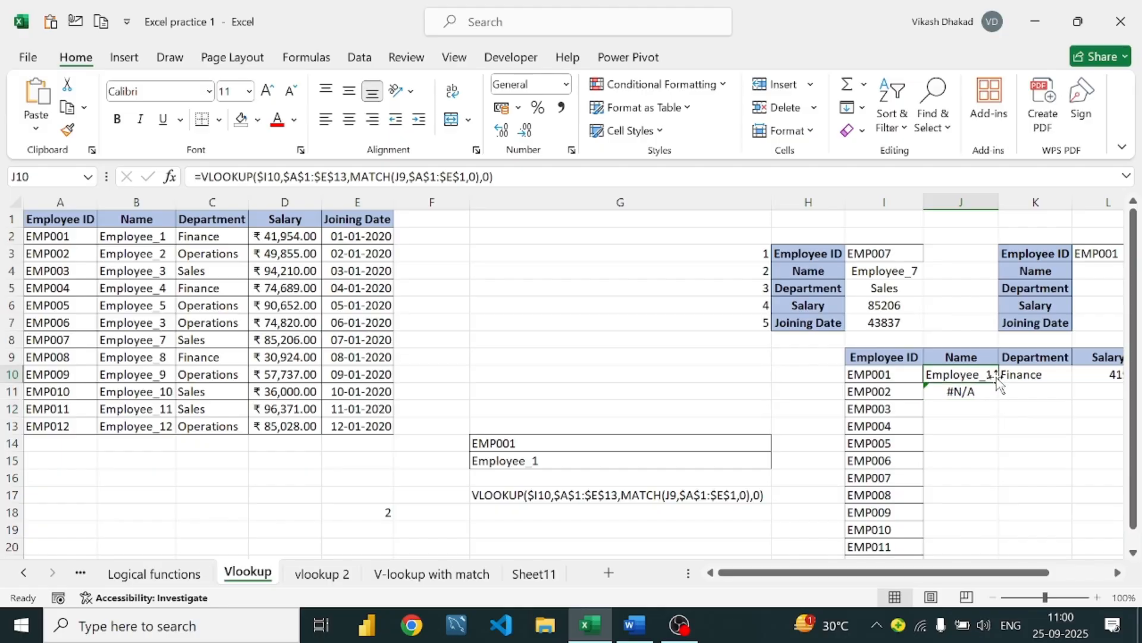
pyautogui.moveTo(998, 381); pyautogui.dragTo(963, 376)
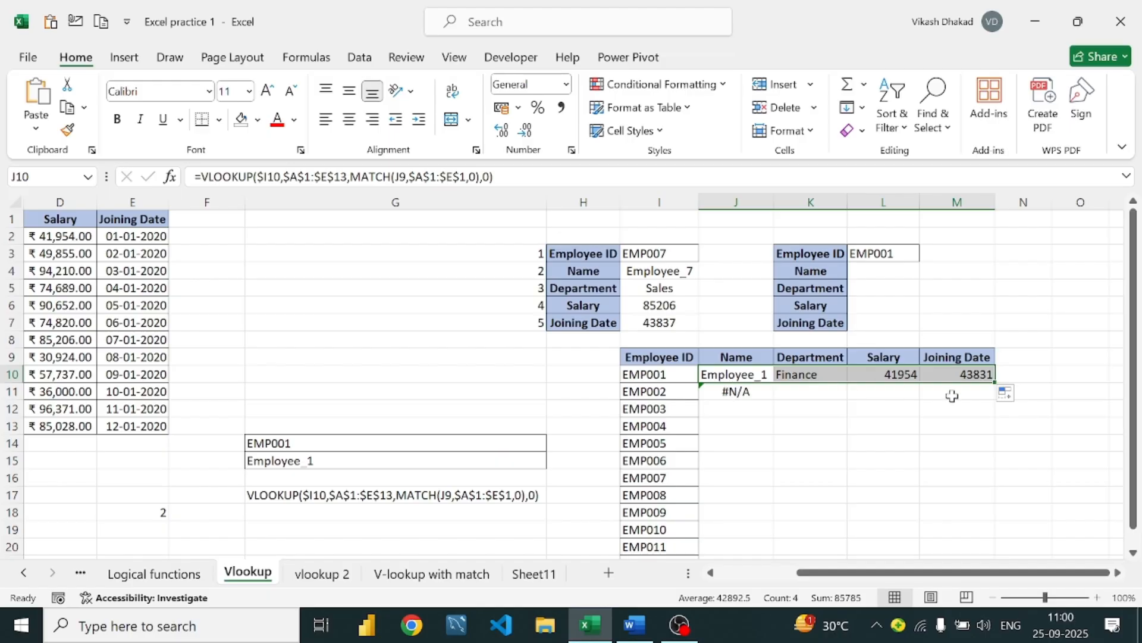
pyautogui.click(738, 375)
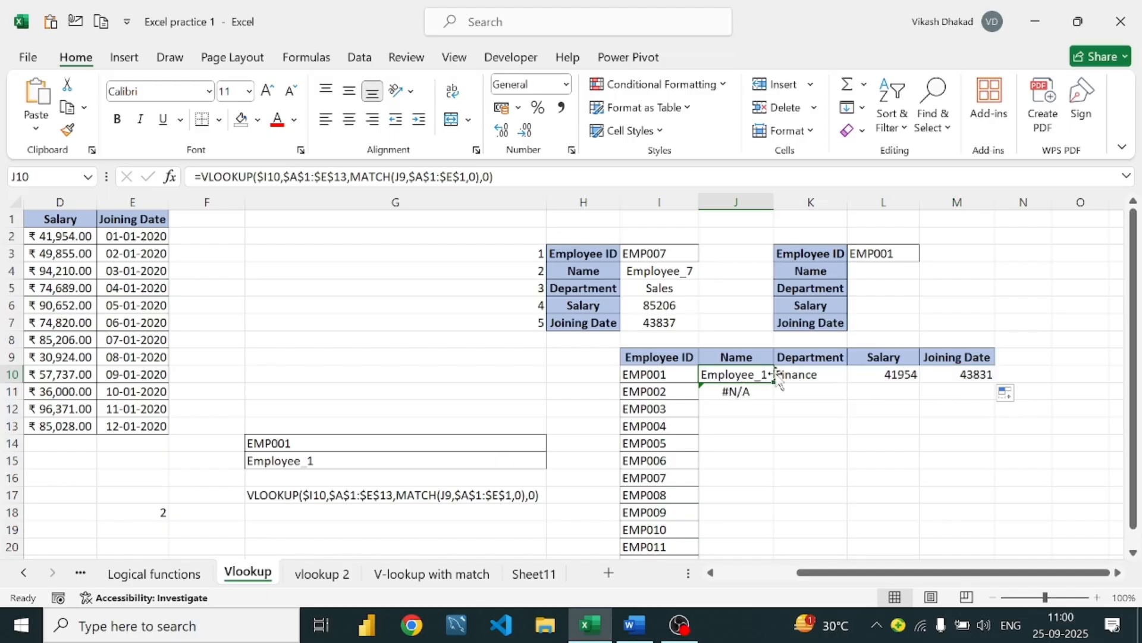
# Try locking the column of J10's MATCH lookup value as $J9 and fill the formula across through M10
pyautogui.doubleClick(744, 373)
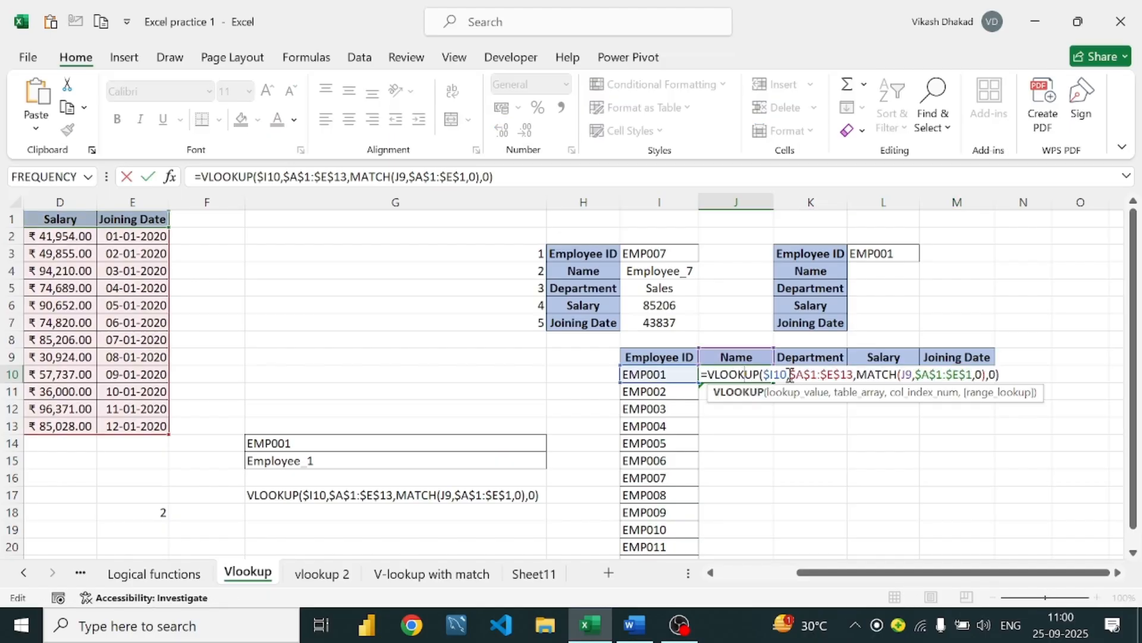
pyautogui.click(909, 375)
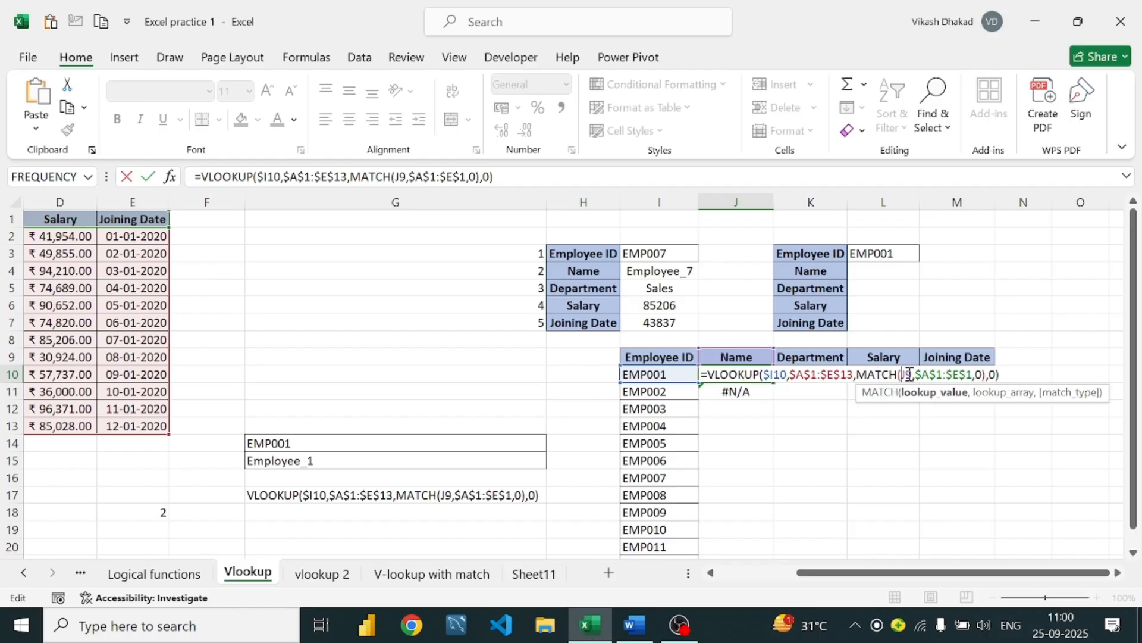
pyautogui.write('$')
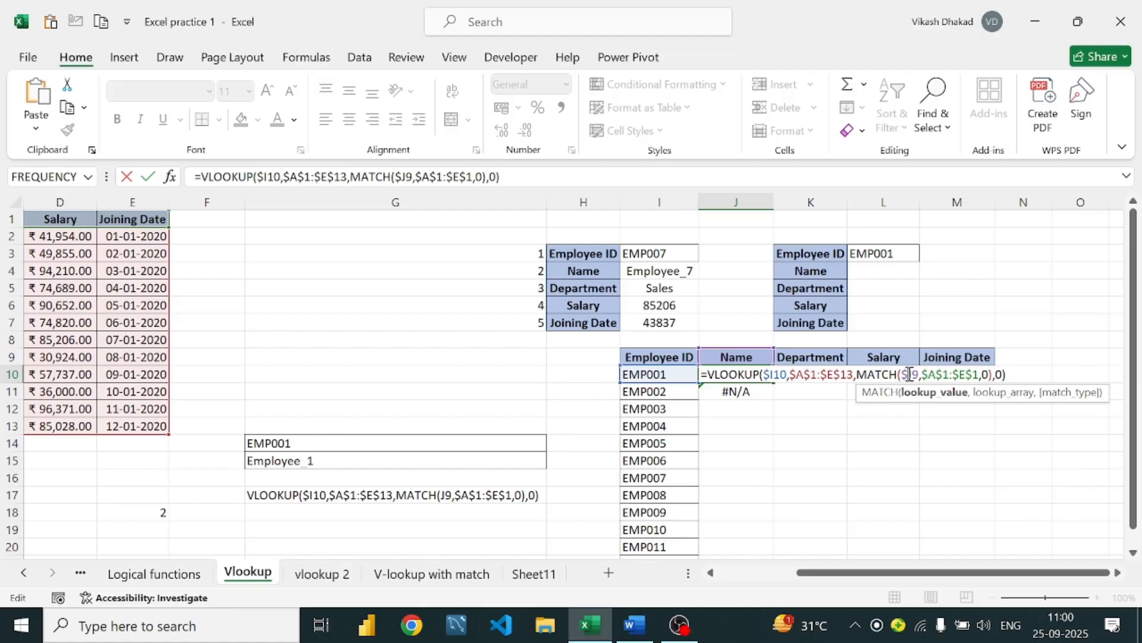
pyautogui.press('Return')
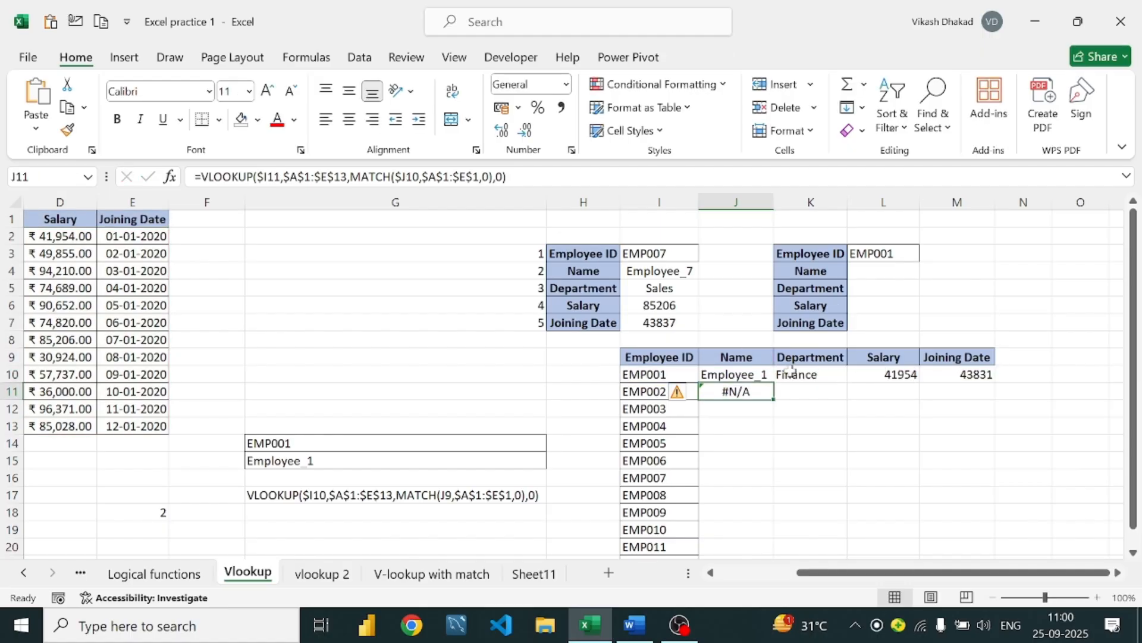
pyautogui.click(763, 373)
pyautogui.moveTo(774, 383); pyautogui.dragTo(974, 384)
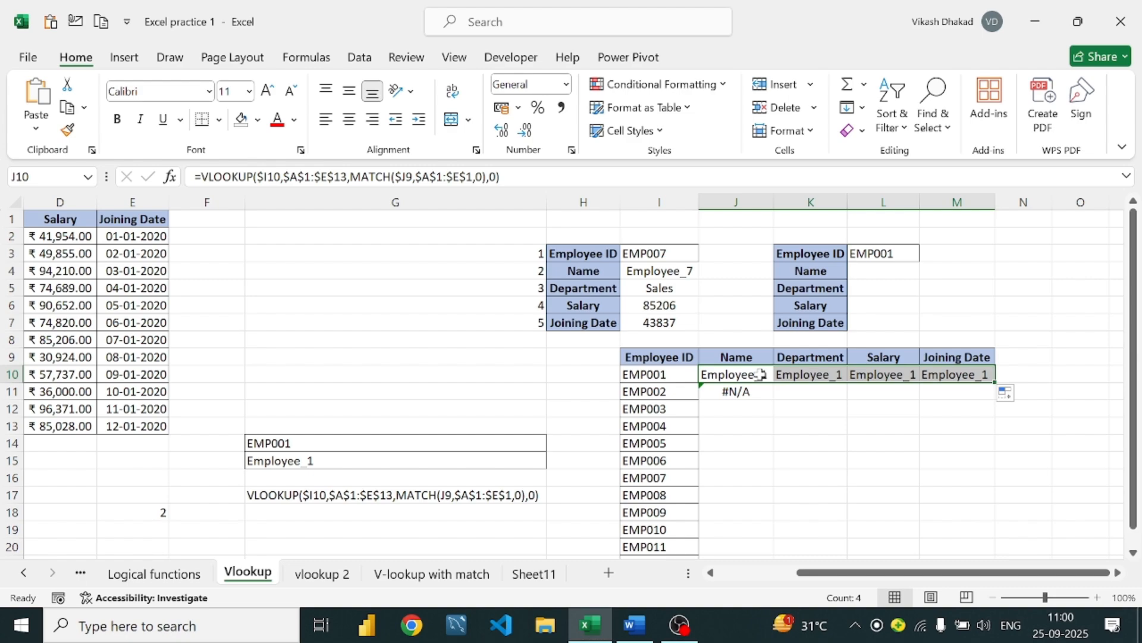
# Remove the column lock from J10's MATCH lookup value, restoring it to the relative reference J9
pyautogui.doubleClick(761, 375)
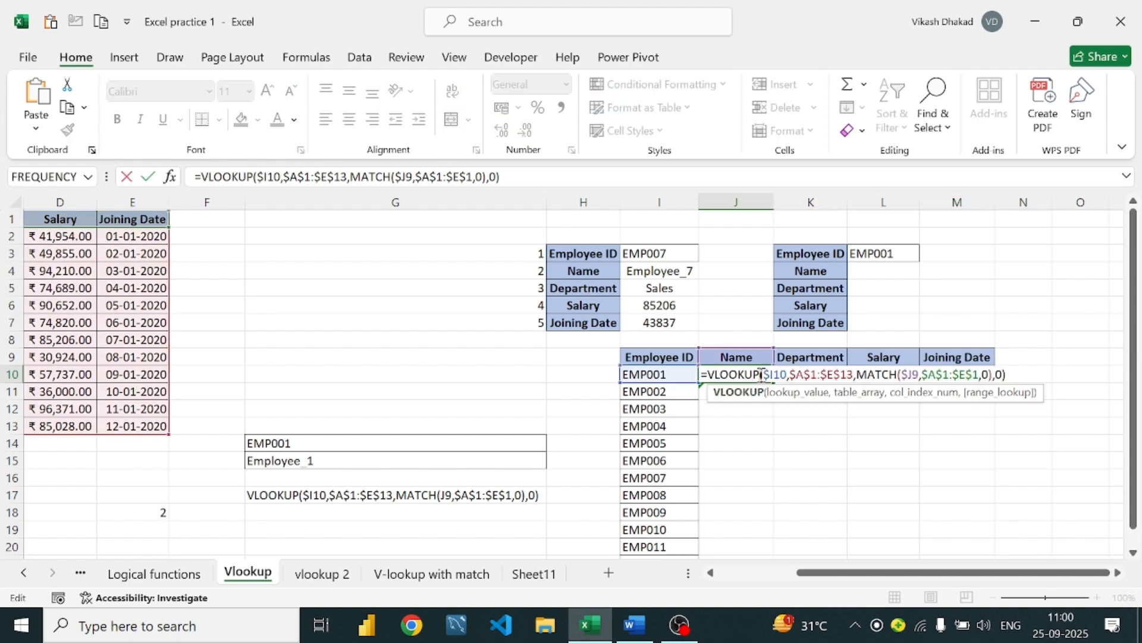
pyautogui.click(908, 375)
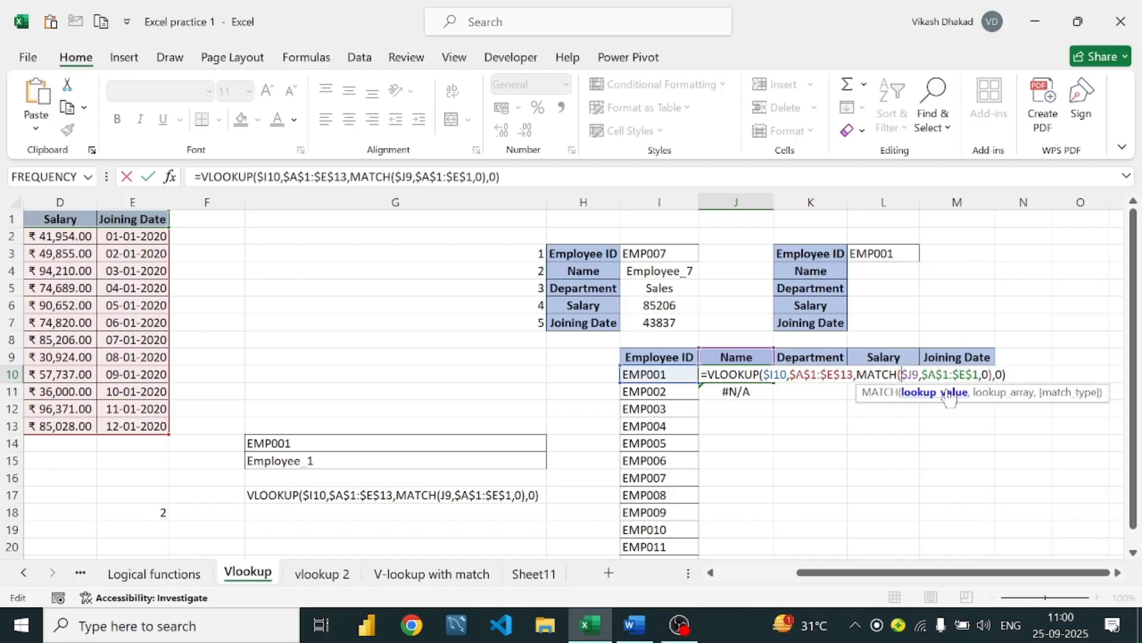
pyautogui.press('BackSpace')
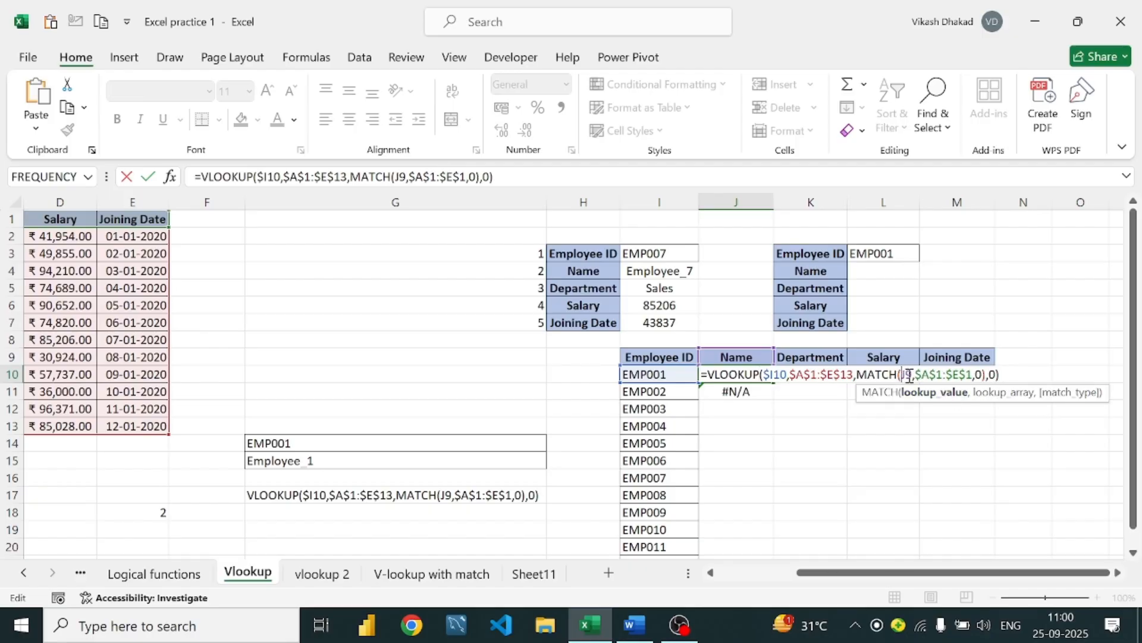
pyautogui.press('Return')
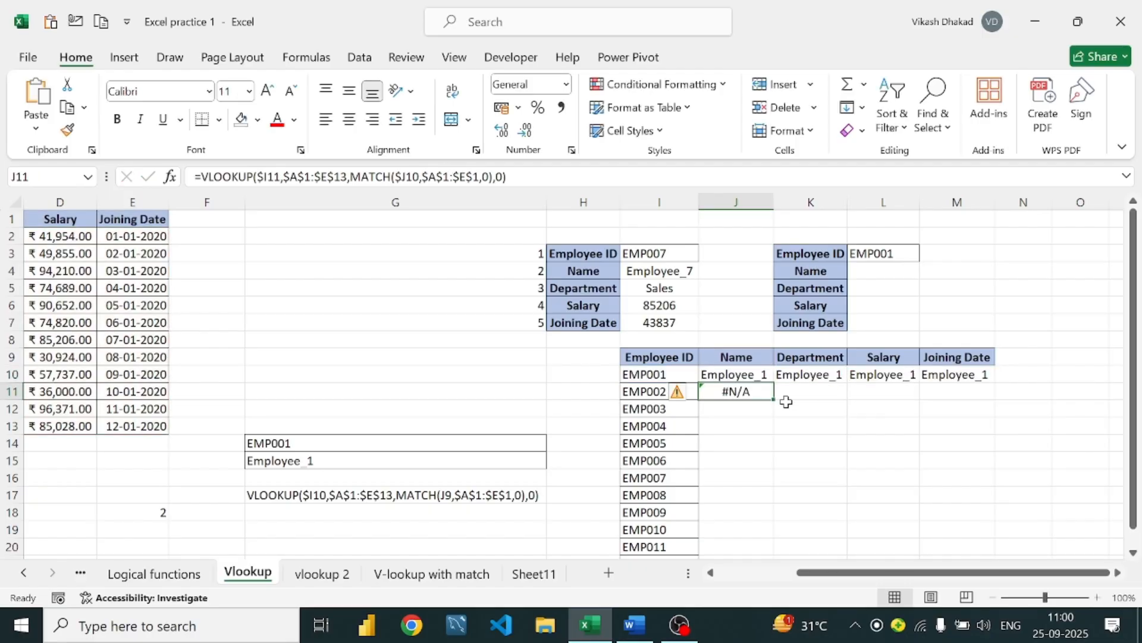
# Compare the Name header in J9 with the MATCH lookup reference used in J11's formula
pyautogui.click(749, 359)
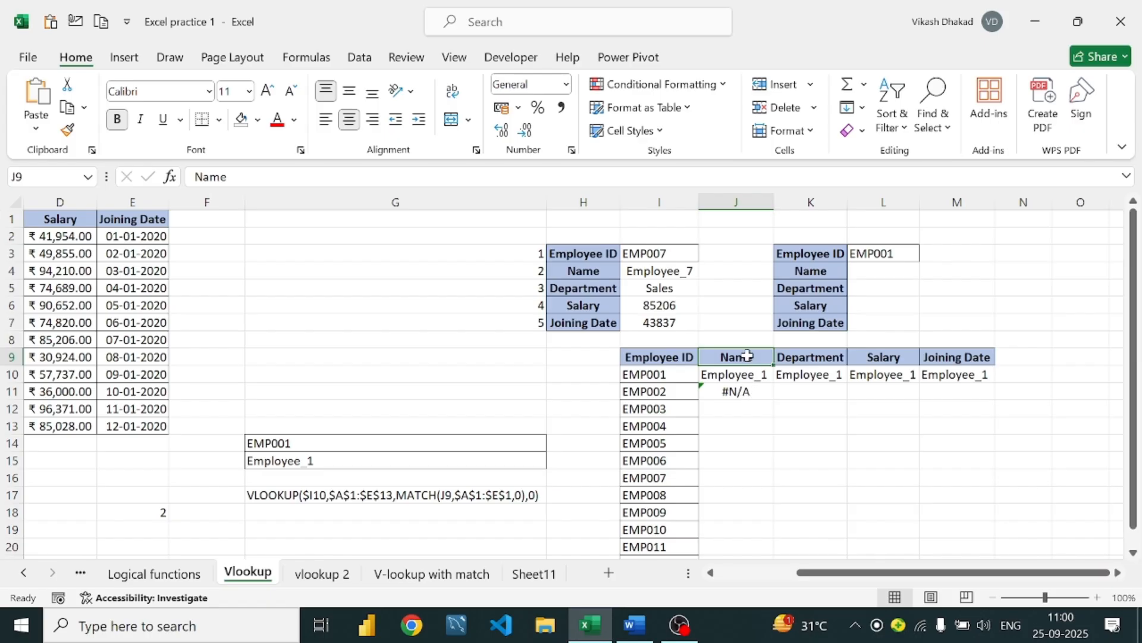
pyautogui.click(749, 393)
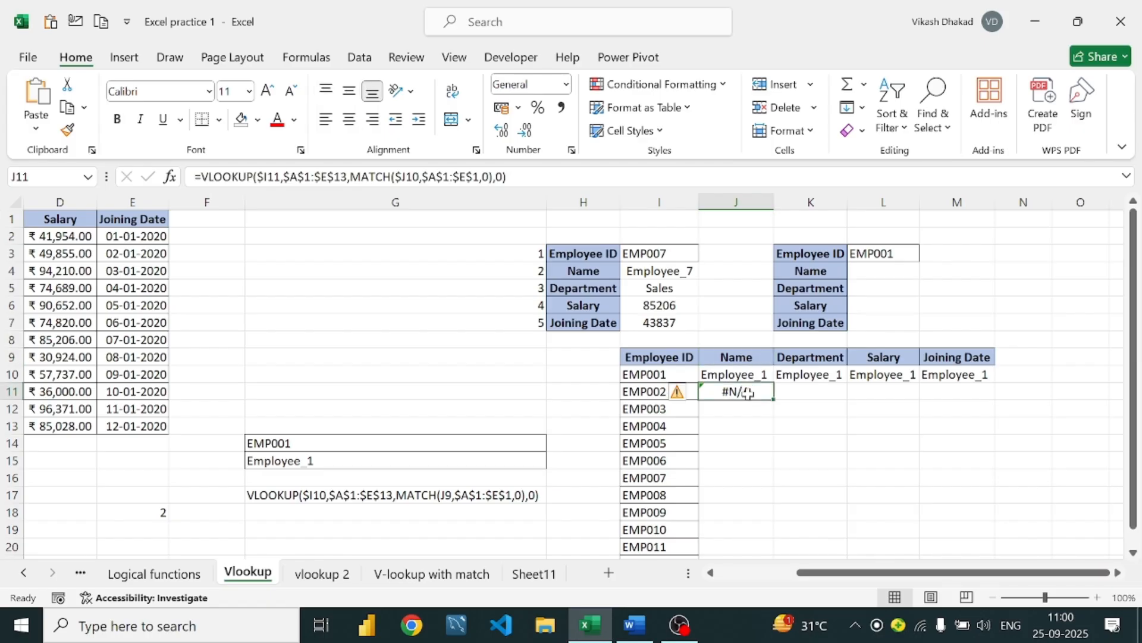
pyautogui.doubleClick(748, 393)
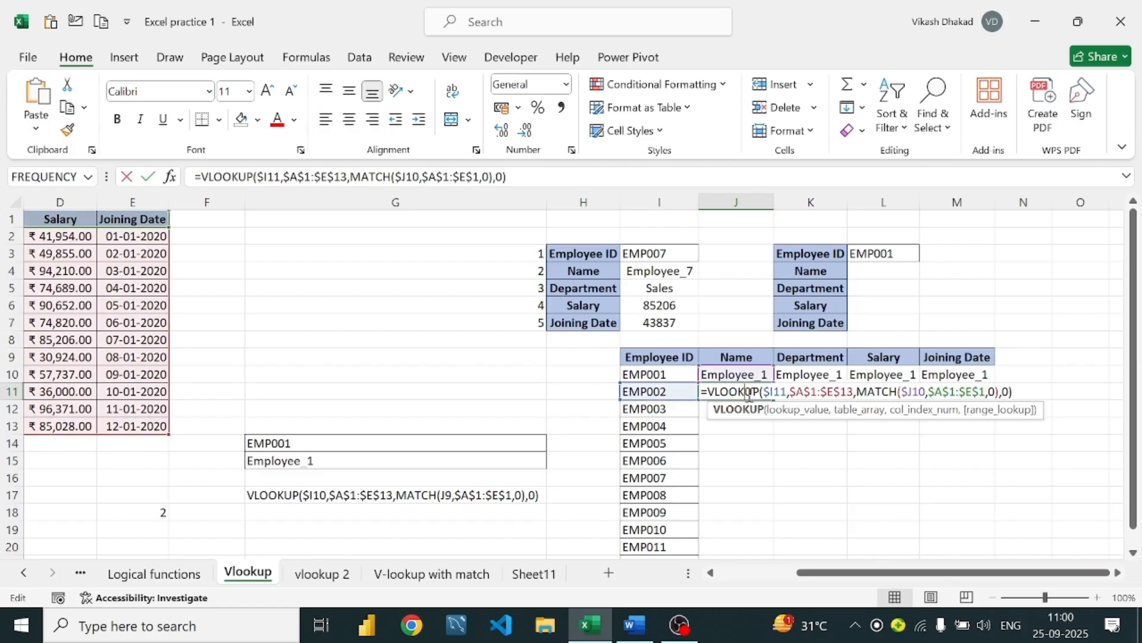
pyautogui.click(919, 392)
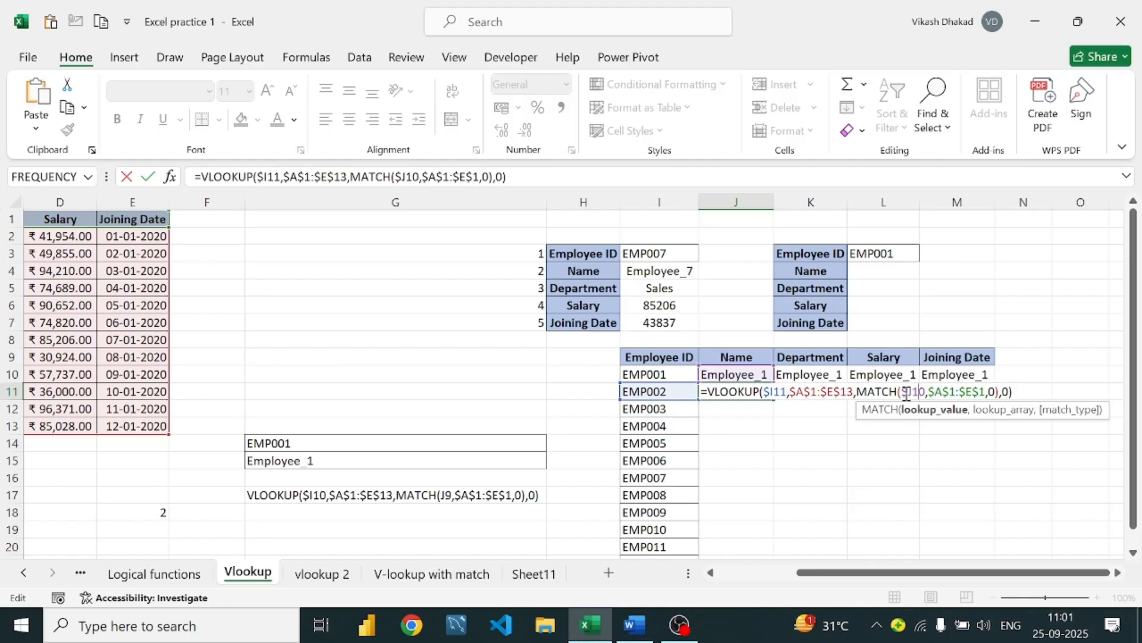
# Fill the J10 formula down through J21 and inspect how the references shift in J11
pyautogui.click(738, 374)
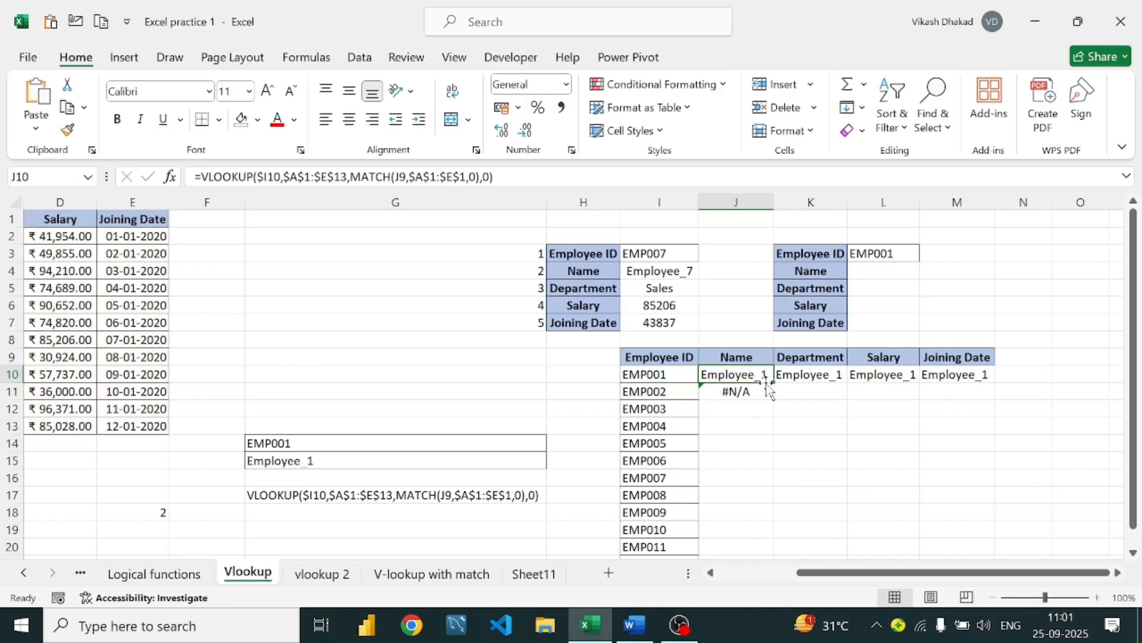
pyautogui.moveTo(772, 386); pyautogui.dragTo(770, 532)
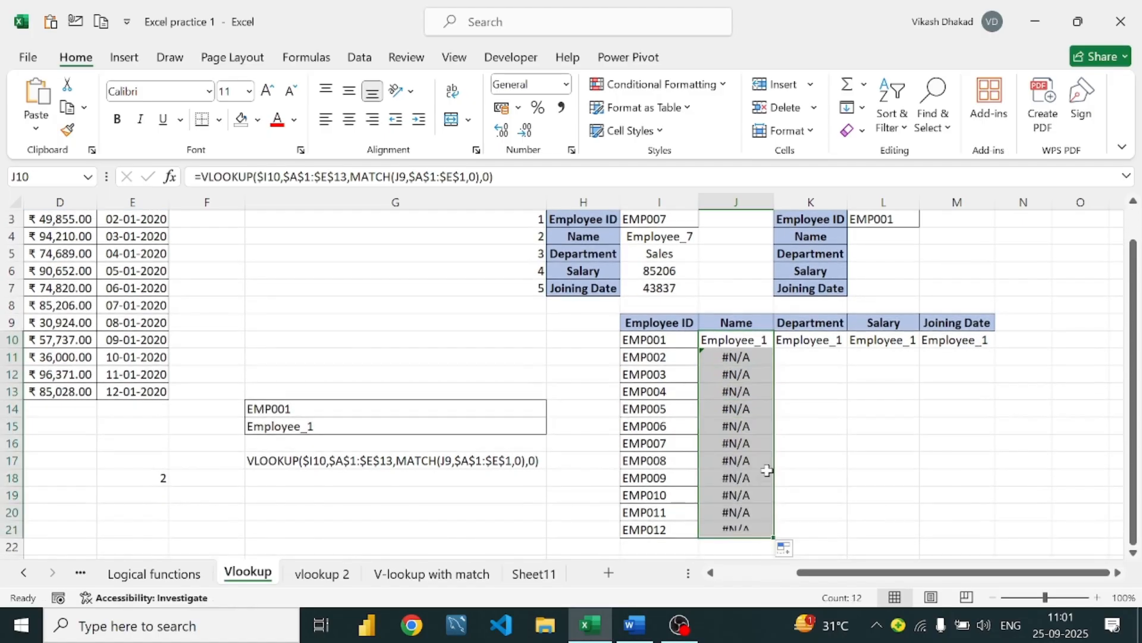
pyautogui.doubleClick(755, 357)
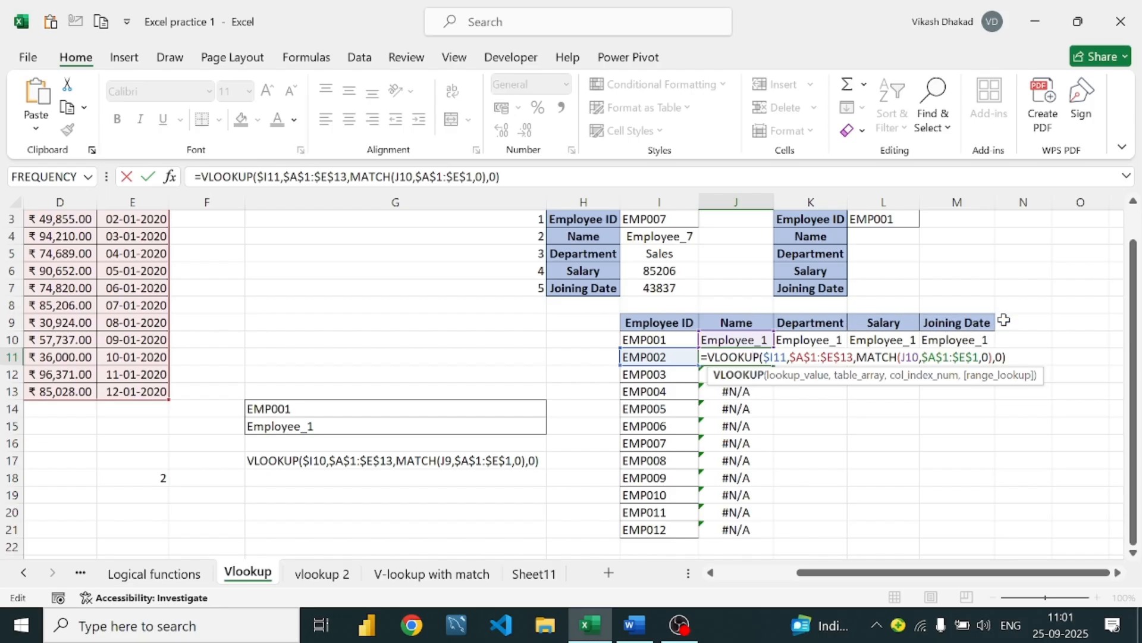
pyautogui.press('Return')
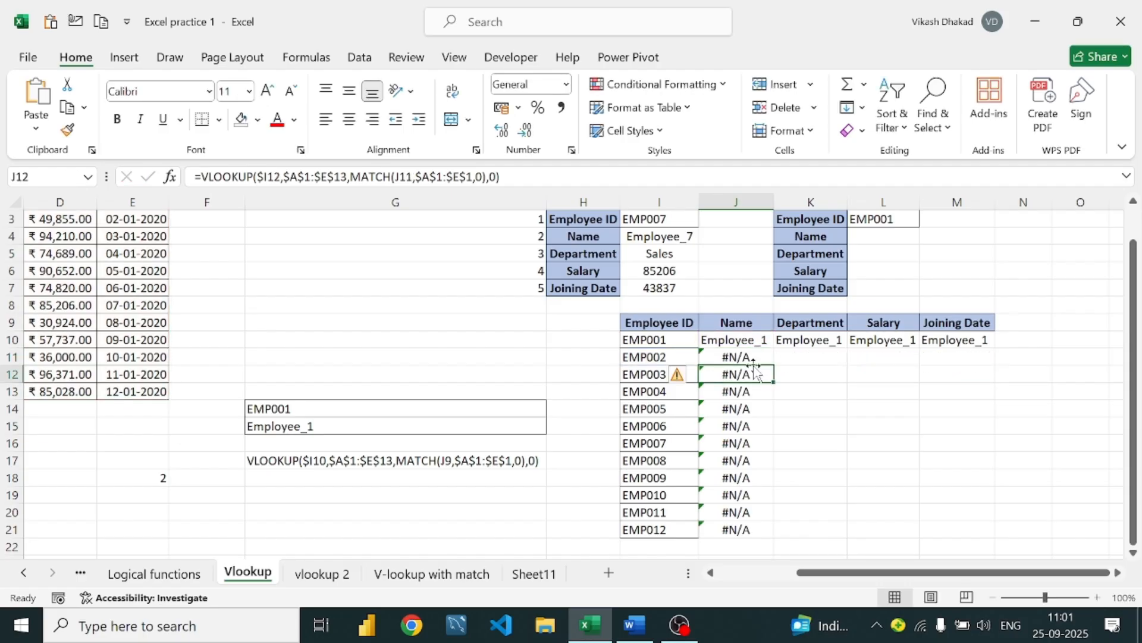
# Examine the J9 lookup reference inside the MATCH part of J10's formula
pyautogui.click(752, 341)
pyautogui.doubleClick(754, 340)
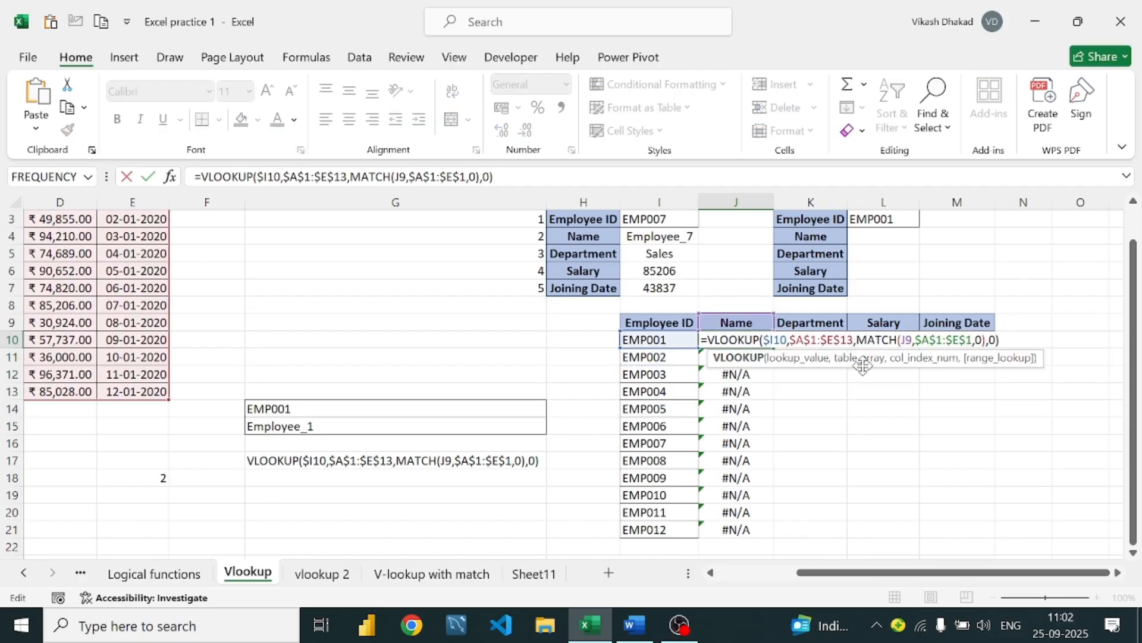
pyautogui.click(905, 339)
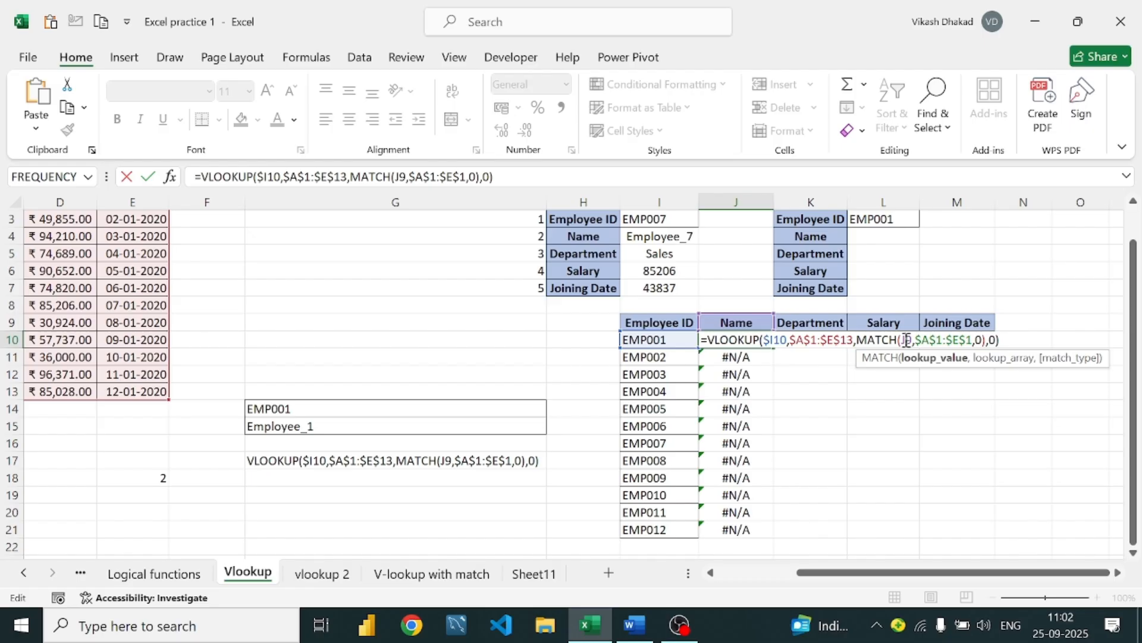
pyautogui.press('Return')
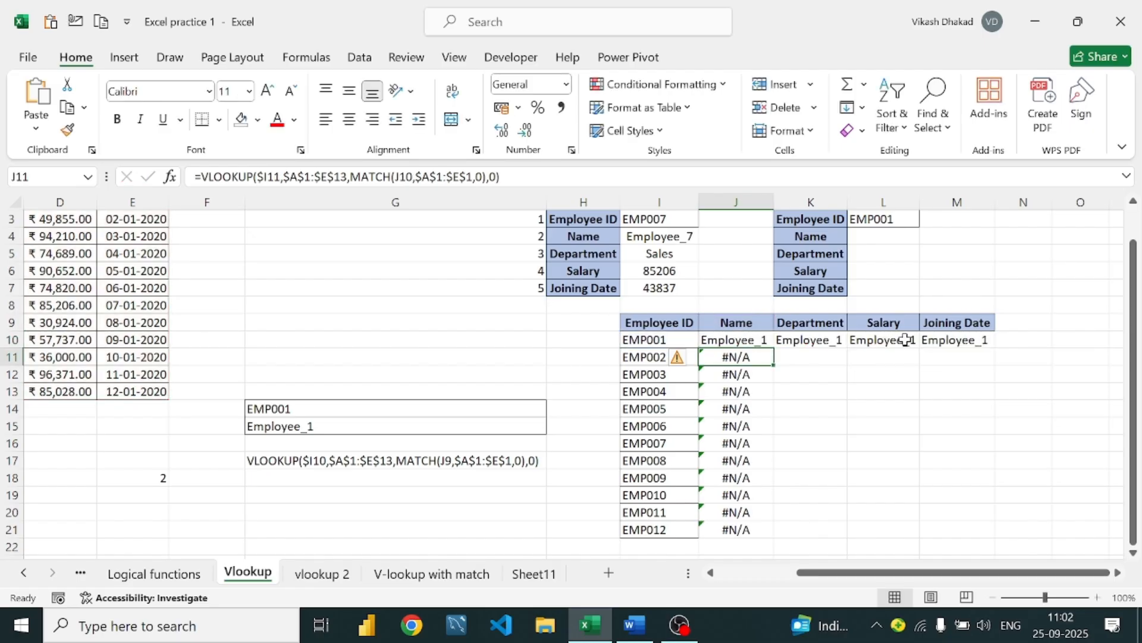
pyautogui.doubleClick(738, 341)
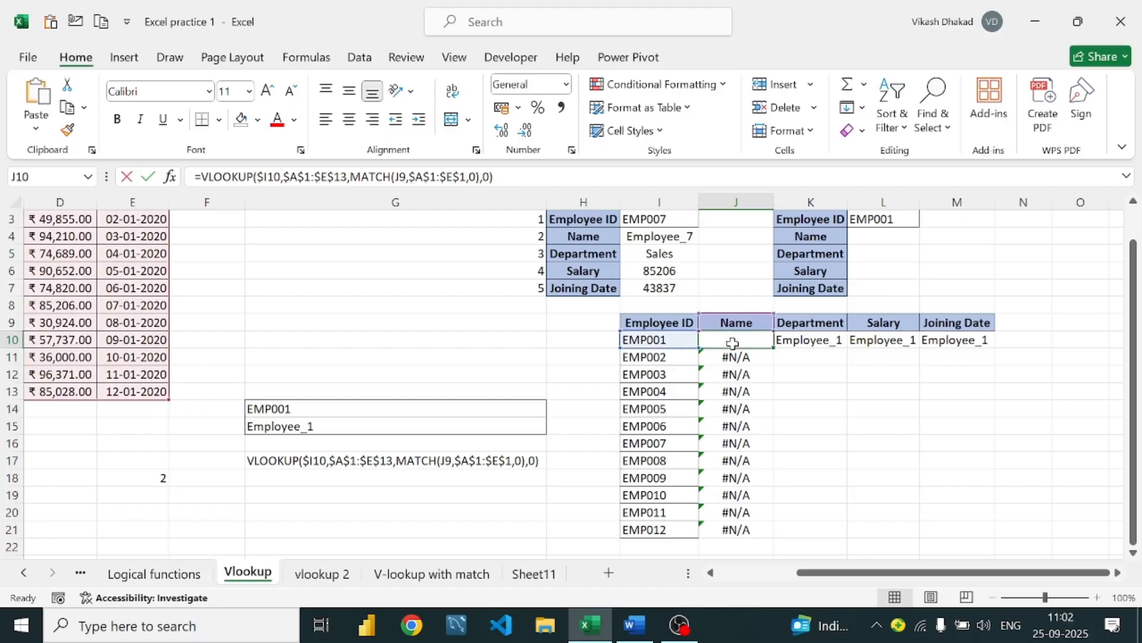
pyautogui.click(786, 414)
# Refill K10 through M10 from J10's restored formula and check the MATCH reference in J11
pyautogui.click(771, 339)
pyautogui.moveTo(773, 349); pyautogui.dragTo(981, 354)
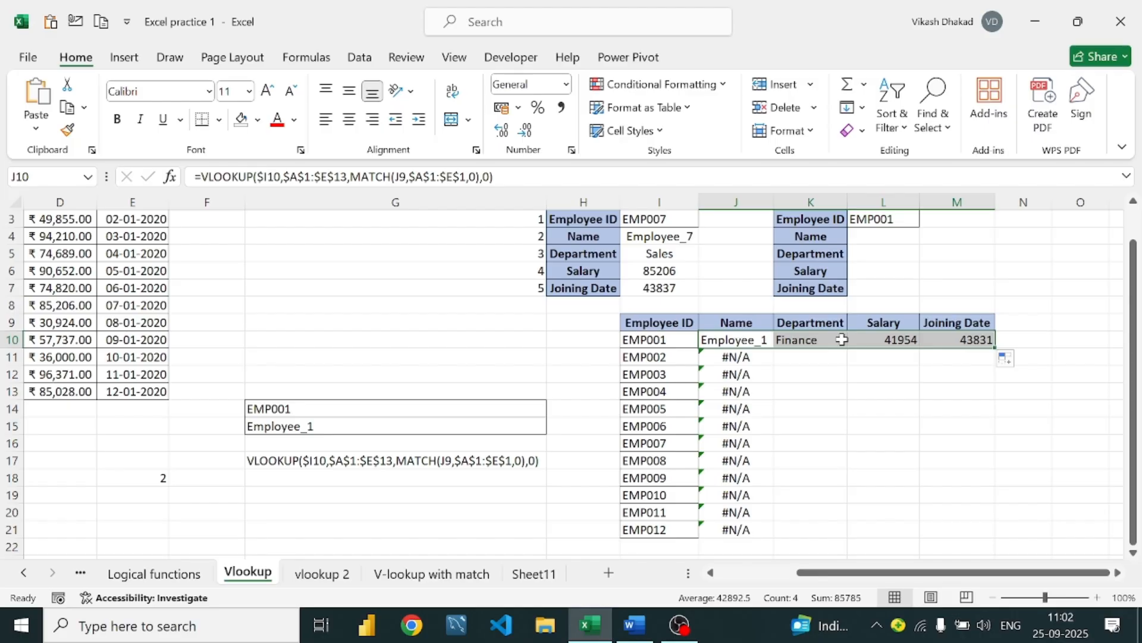
pyautogui.click(747, 358)
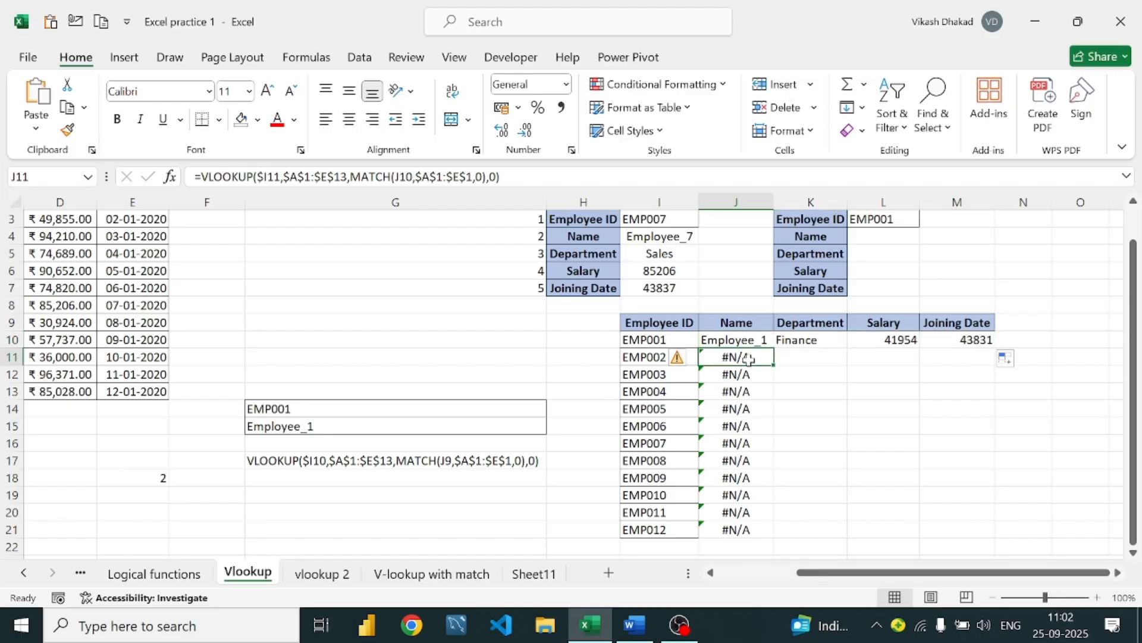
# Lock the header row in J10's MATCH lookup value by changing the reference to J$9
pyautogui.click(756, 329)
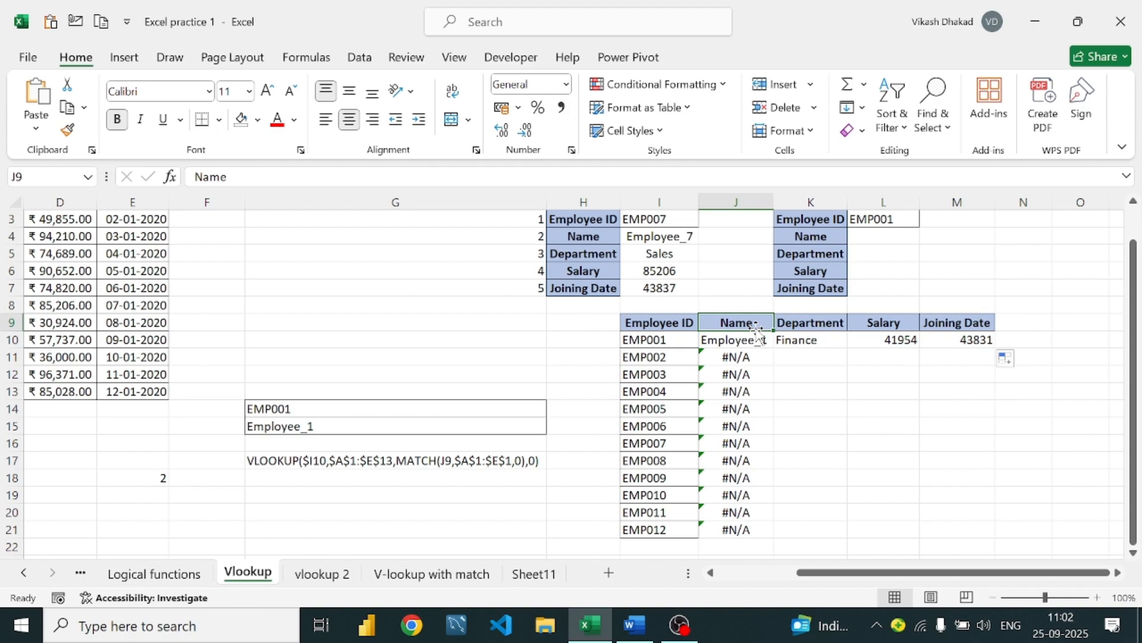
pyautogui.doubleClick(756, 340)
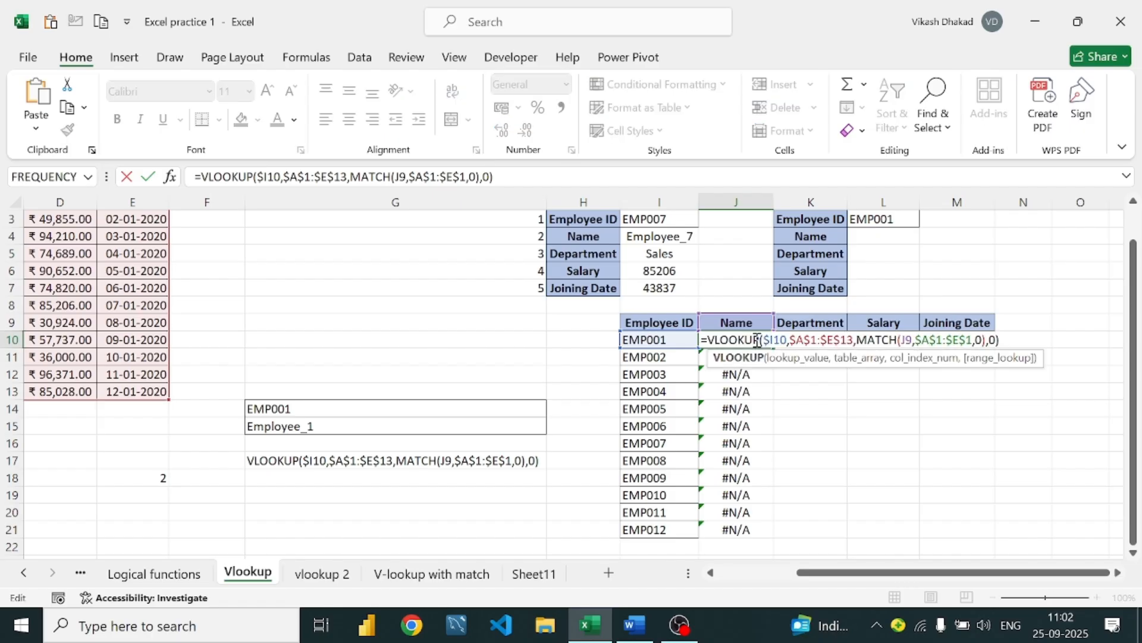
pyautogui.click(906, 339)
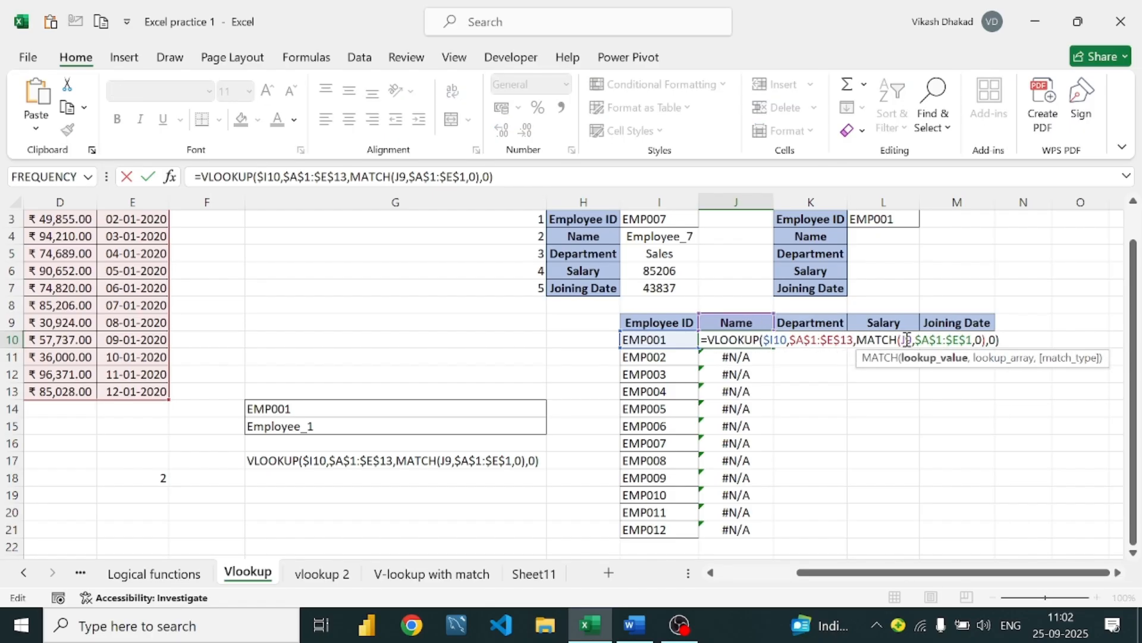
pyautogui.write('$')
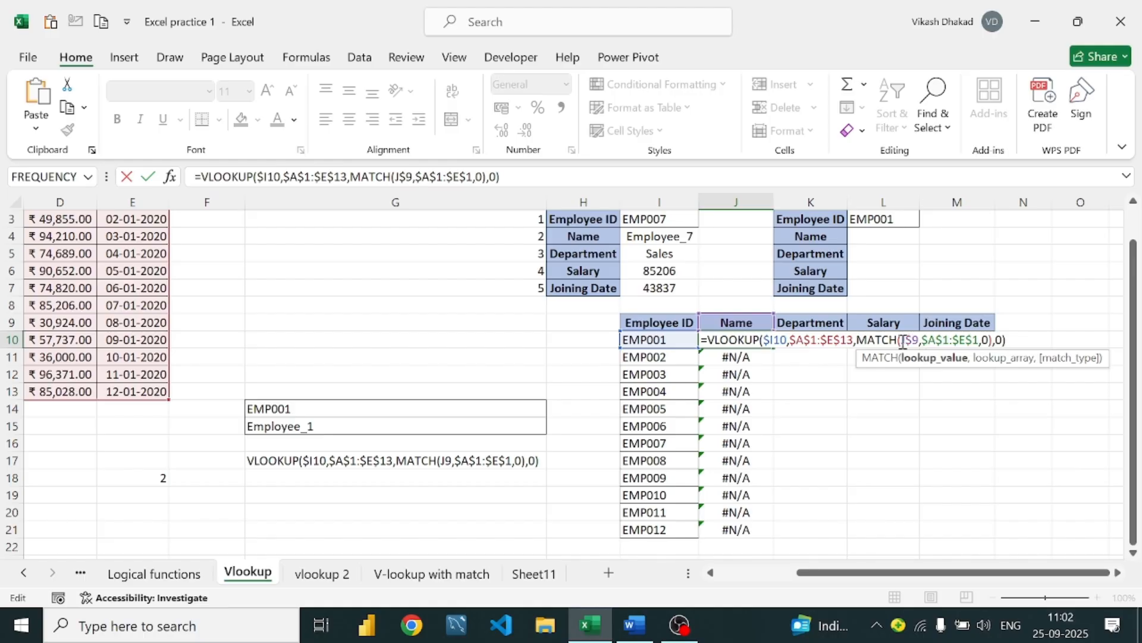
pyautogui.press('Return')
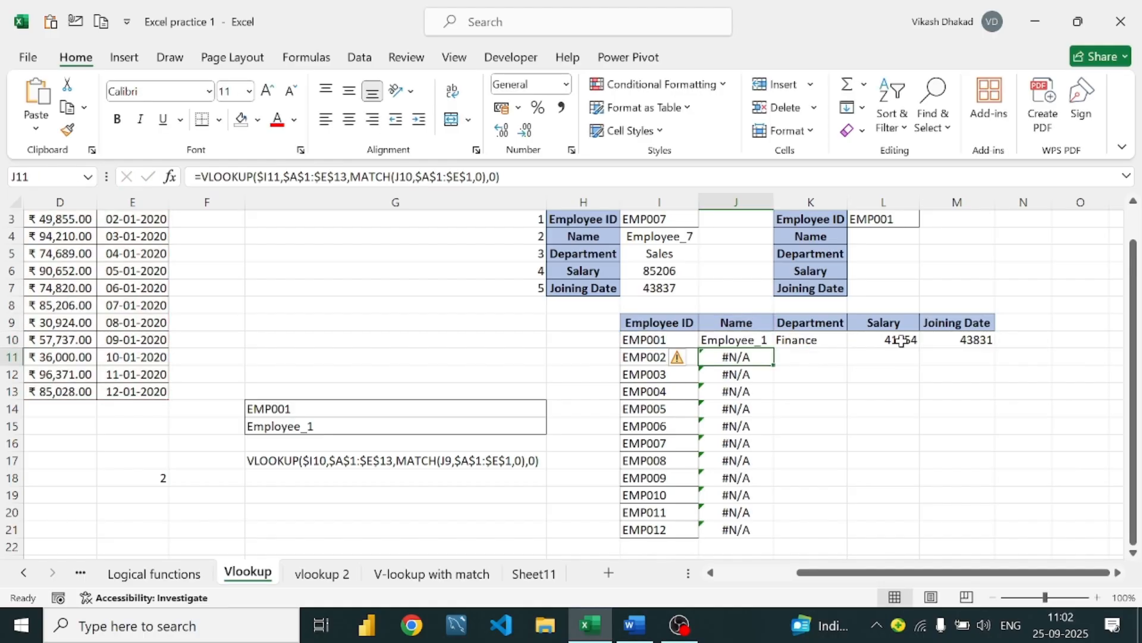
# Fill the row-locked J10 formula down the Name column through J21 for all listed employee IDs
pyautogui.click(762, 339)
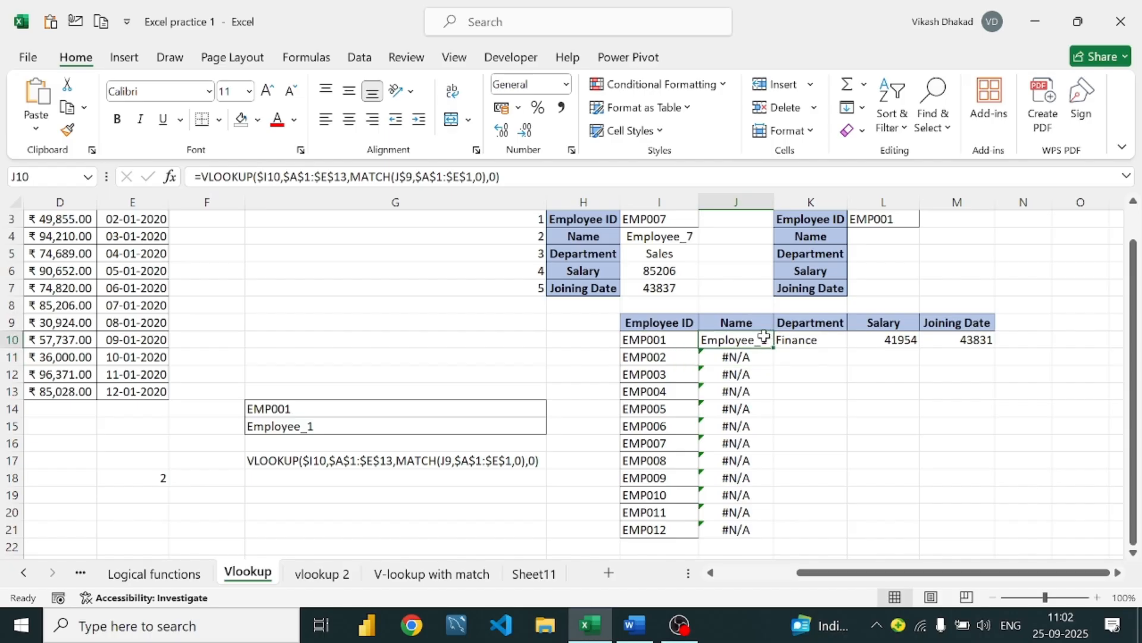
pyautogui.click(748, 326)
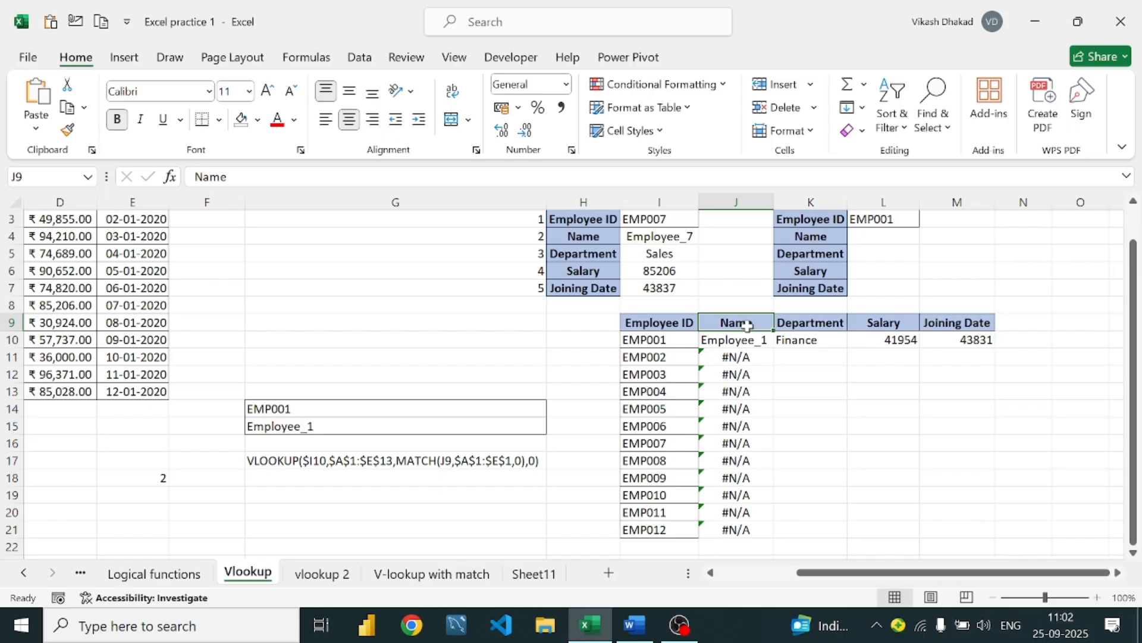
pyautogui.click(751, 341)
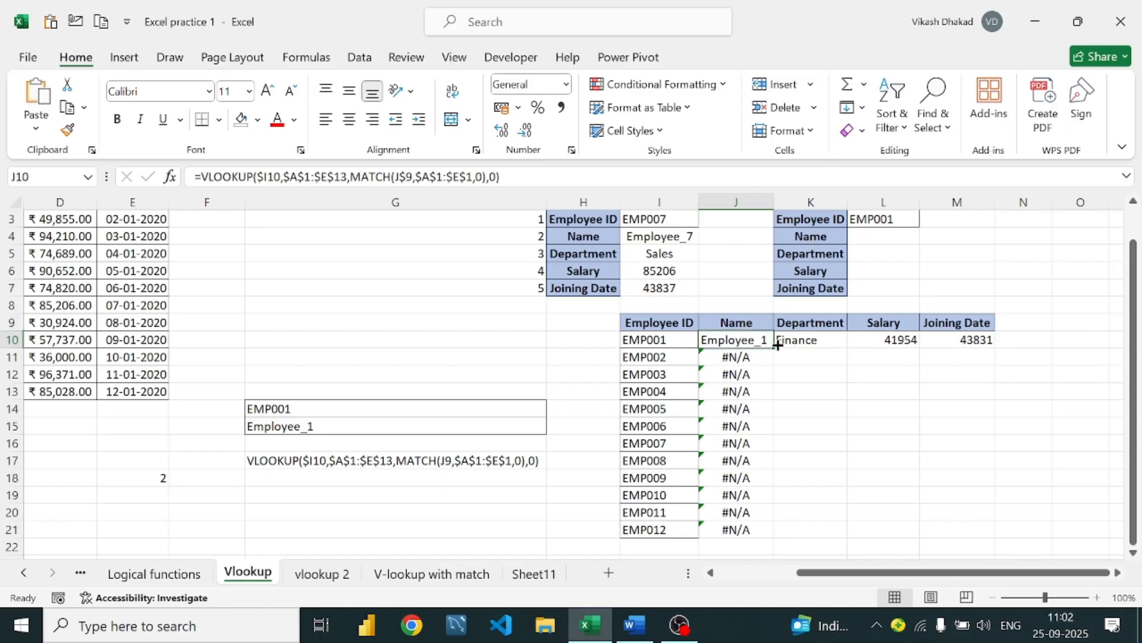
pyautogui.moveTo(777, 345); pyautogui.dragTo(738, 532)
pyautogui.scroll(-1, 736, 403)
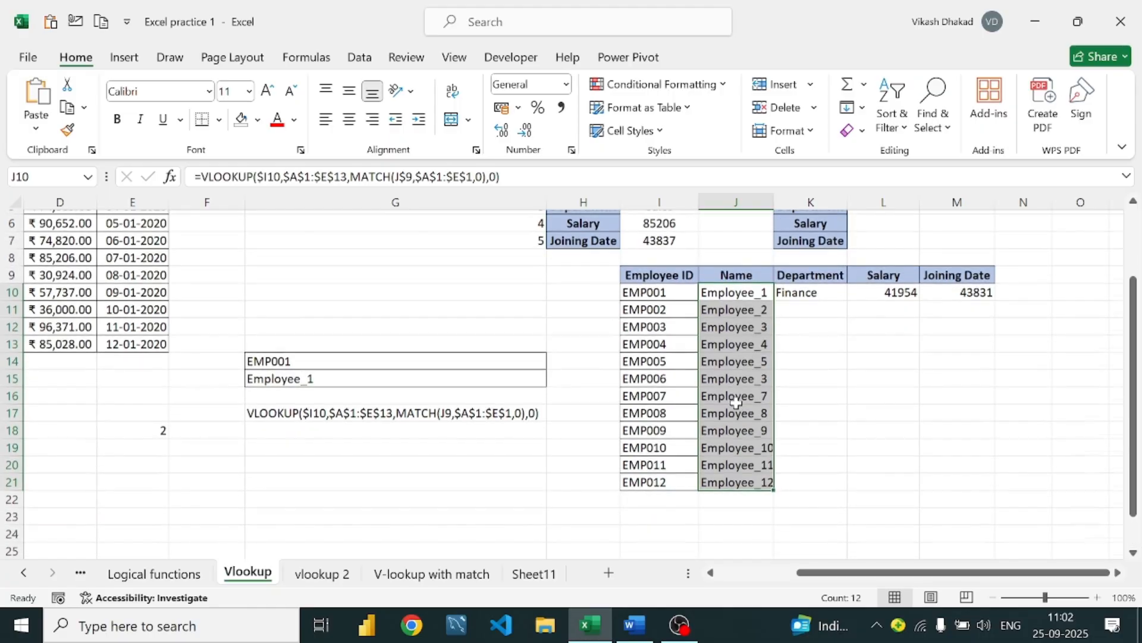
# Check the employee ID and header references in the copied Name formulas in J11, J13 and J20
pyautogui.scroll(-1, 736, 403)
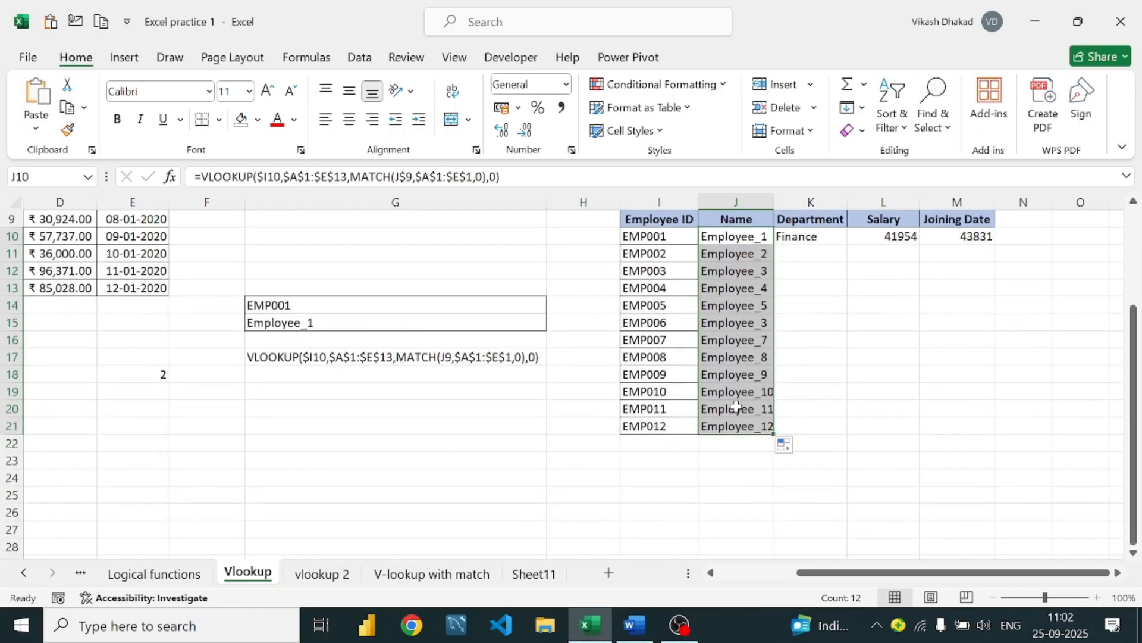
pyautogui.click(736, 257)
pyautogui.doubleClick(736, 257)
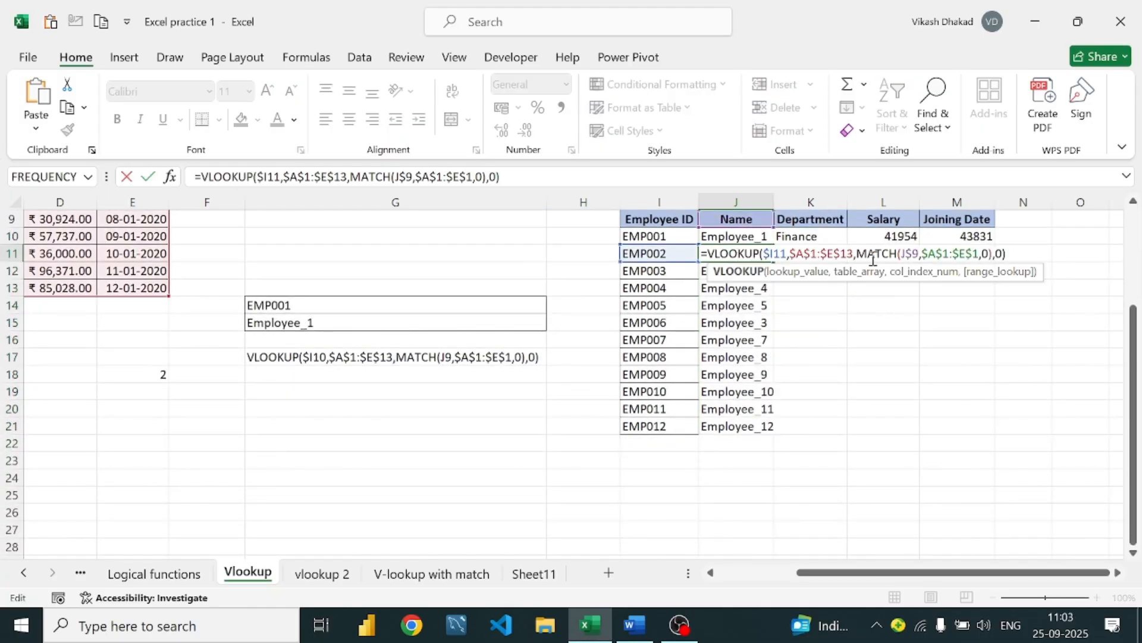
pyautogui.click(771, 343)
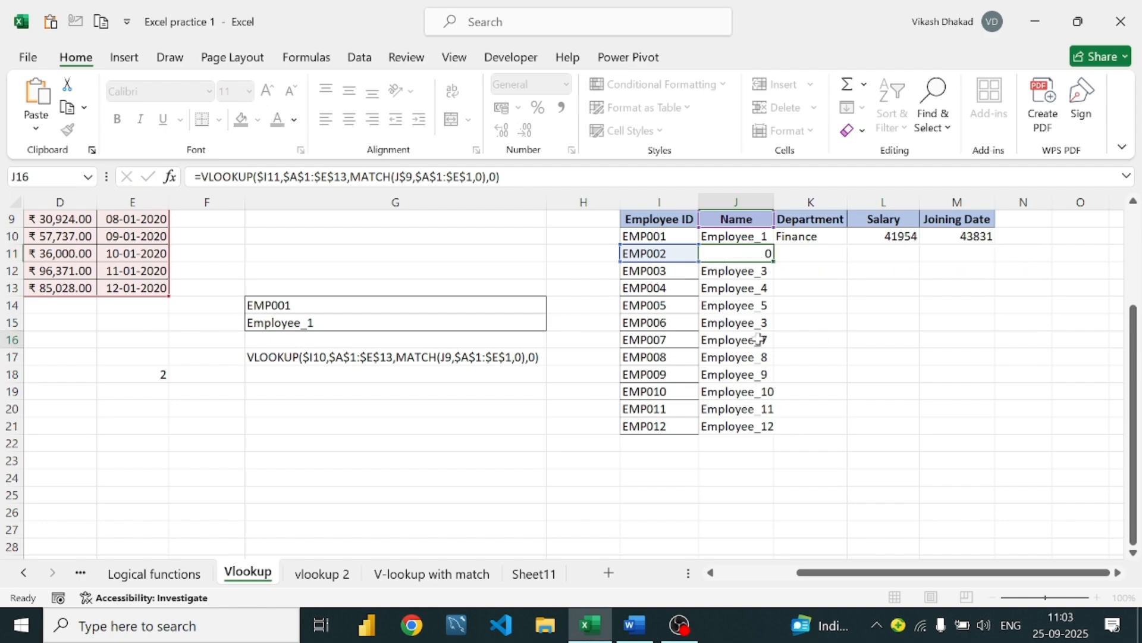
pyautogui.doubleClick(762, 287)
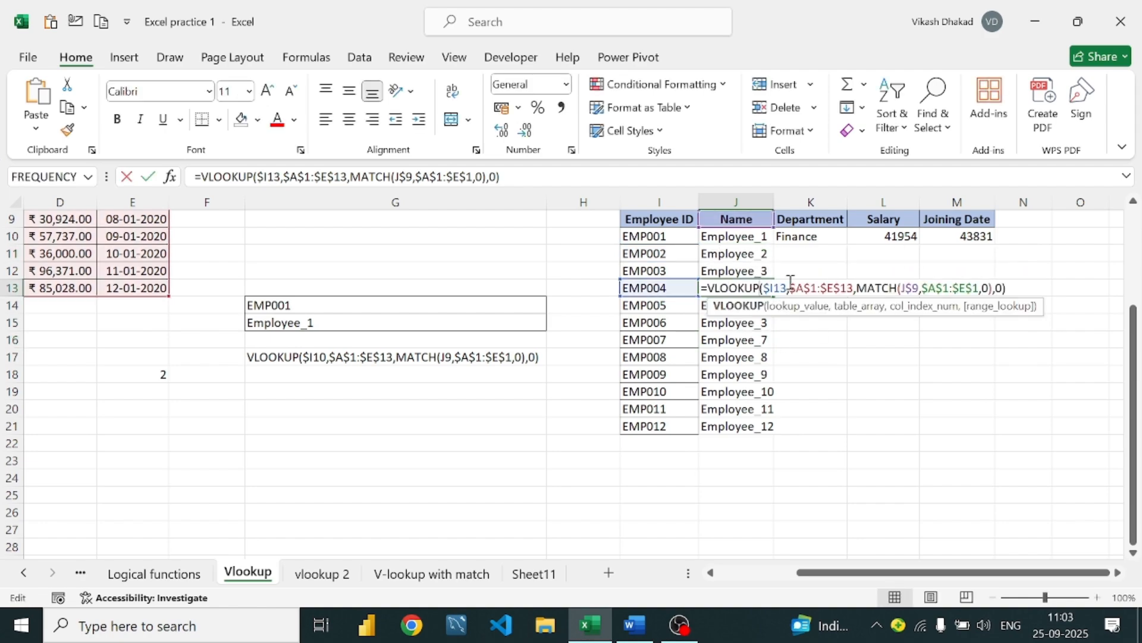
pyautogui.doubleClick(730, 407)
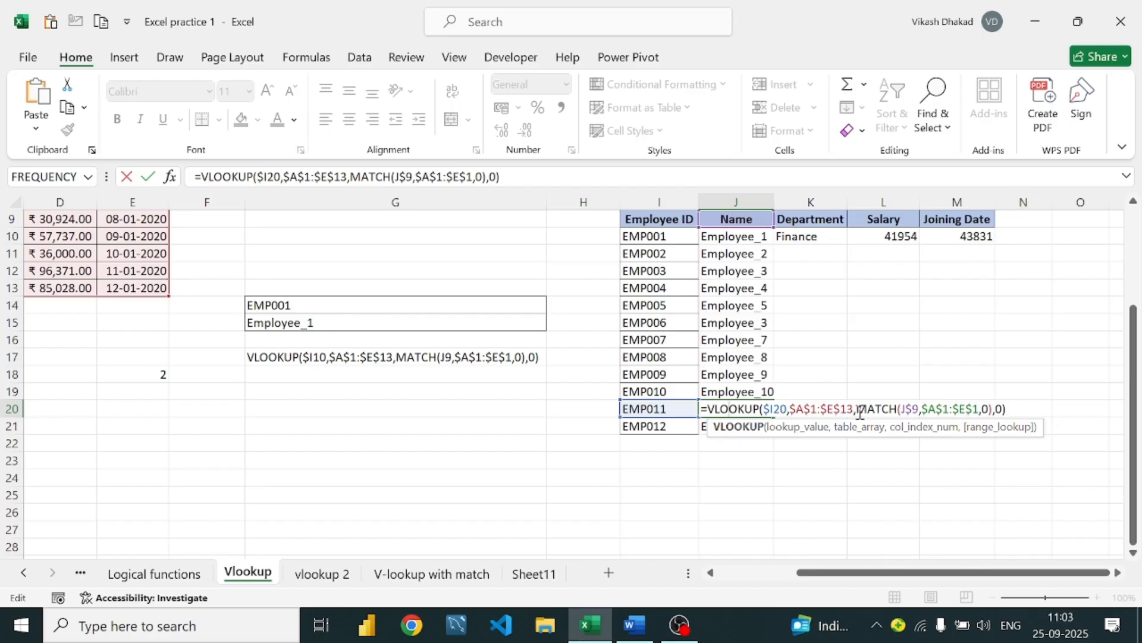
# Compare the J10 and J19 formulas with the Name header in J9 that their MATCH part references
pyautogui.click(740, 241)
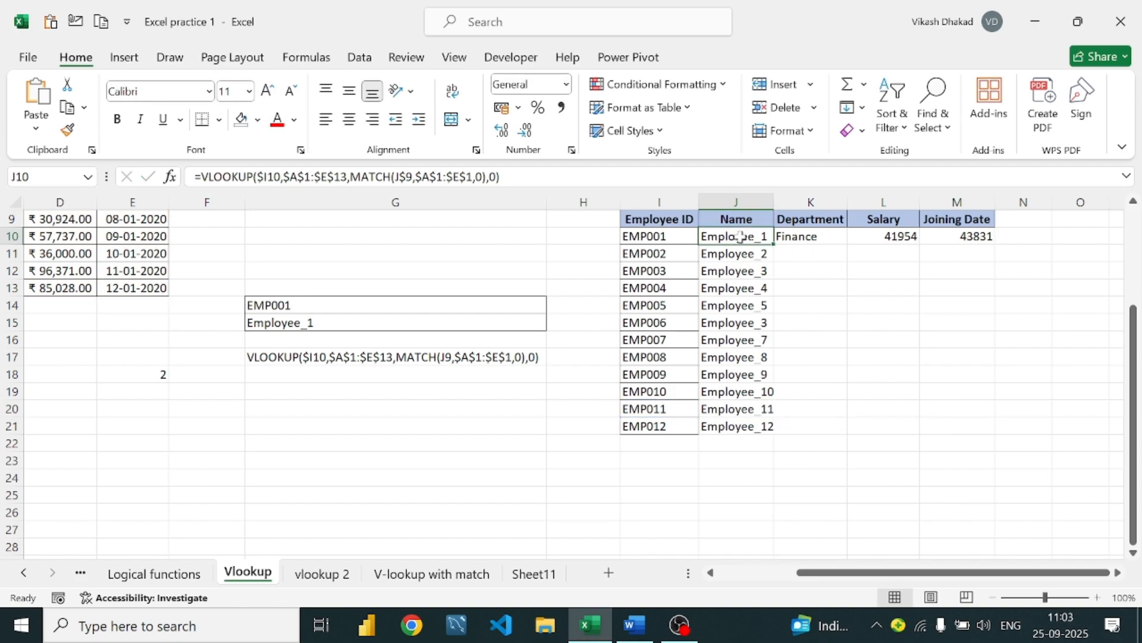
pyautogui.click(739, 219)
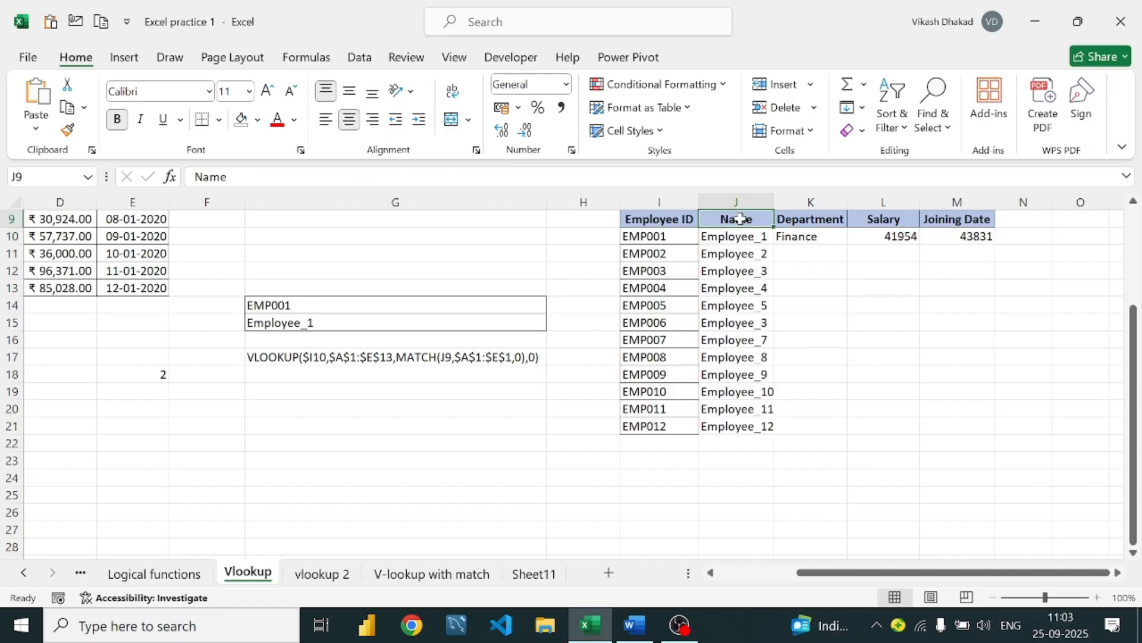
pyautogui.doubleClick(740, 219)
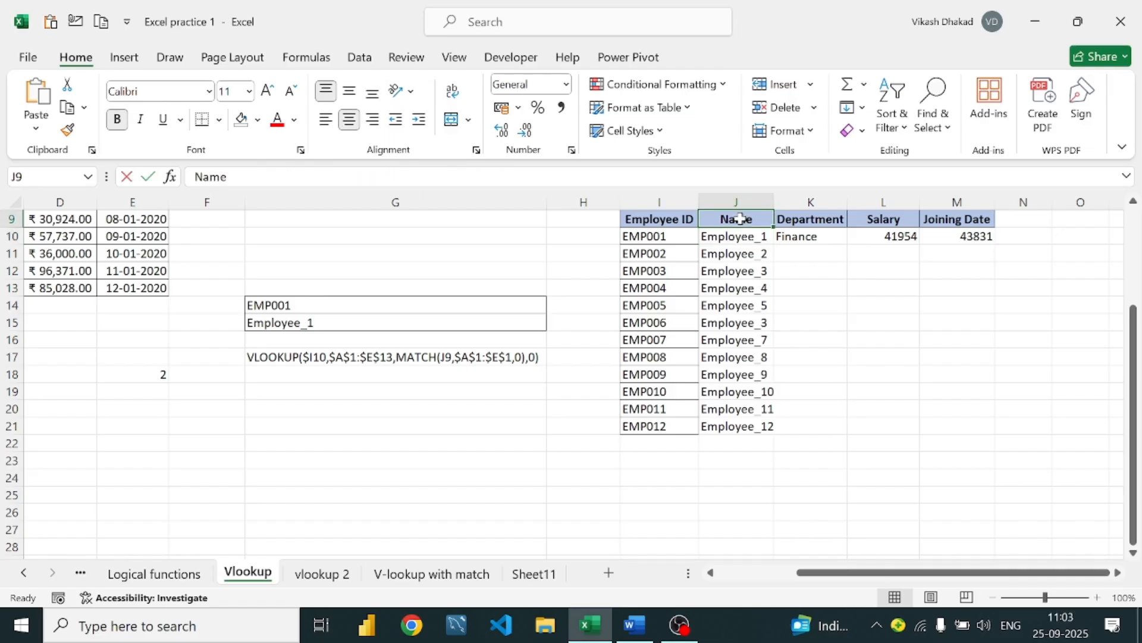
pyautogui.press('Escape')
pyautogui.click(757, 243)
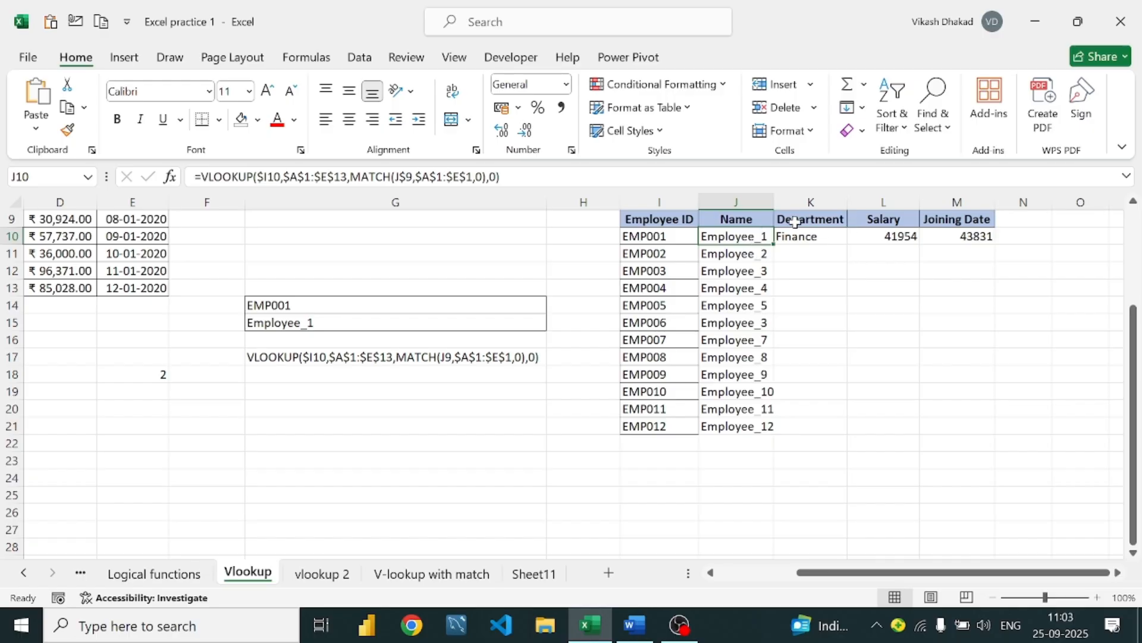
pyautogui.scroll(3, 795, 222)
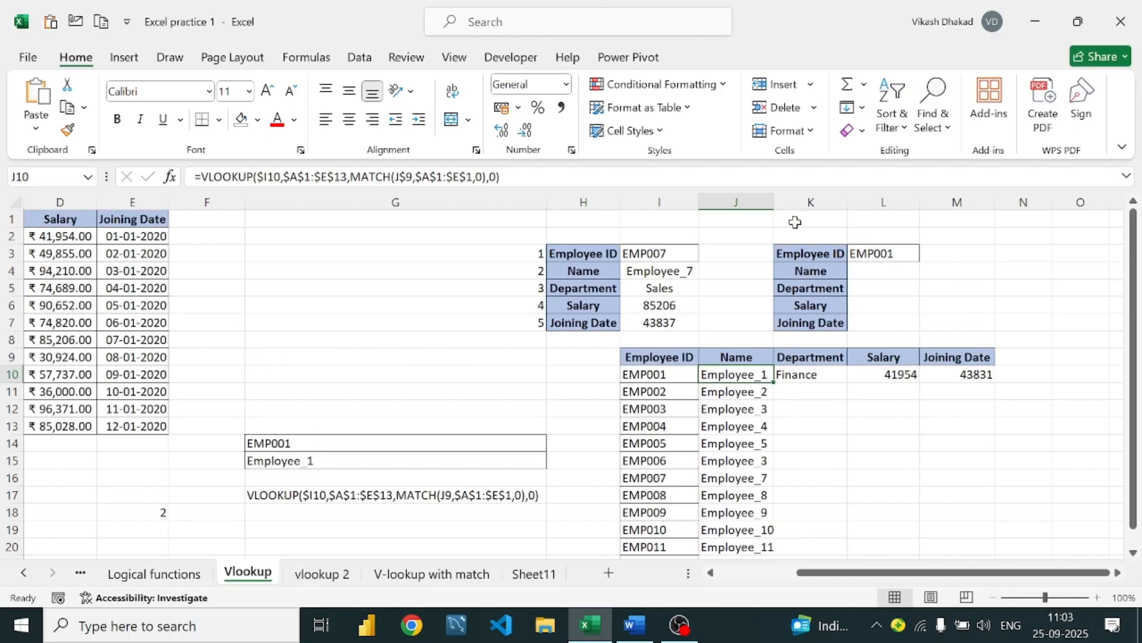
pyautogui.scroll(-1, 794, 223)
pyautogui.scroll(1, 794, 223)
pyautogui.scroll(-2, 747, 380)
pyautogui.click(753, 426)
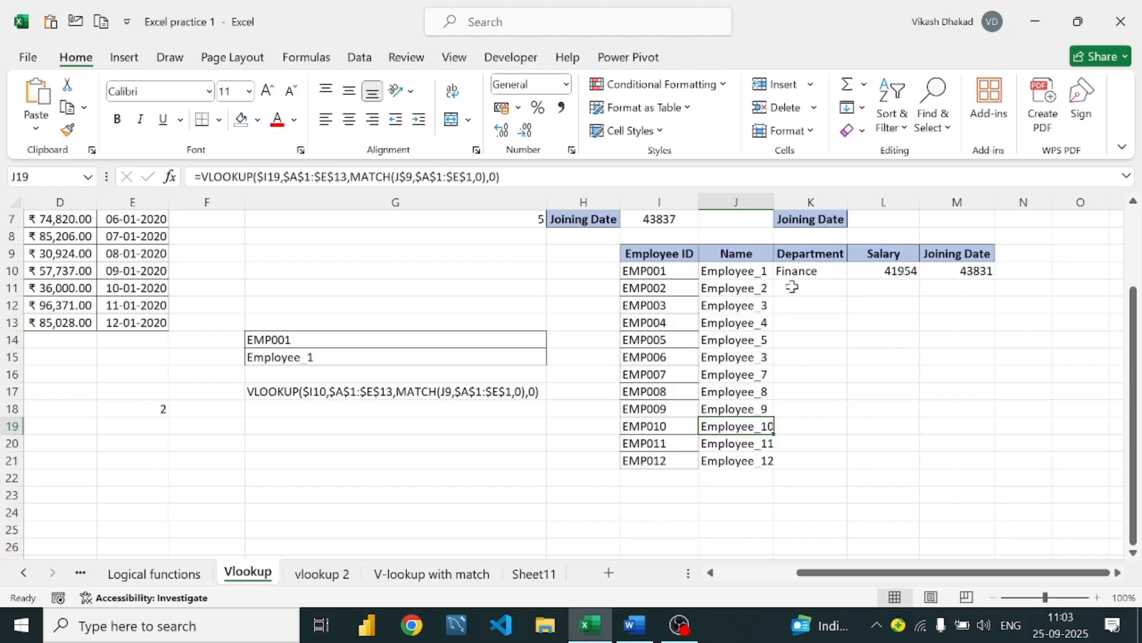
# Fill the J10 formula down the Name column, across to M10, and the whole row down through M21
pyautogui.click(744, 273)
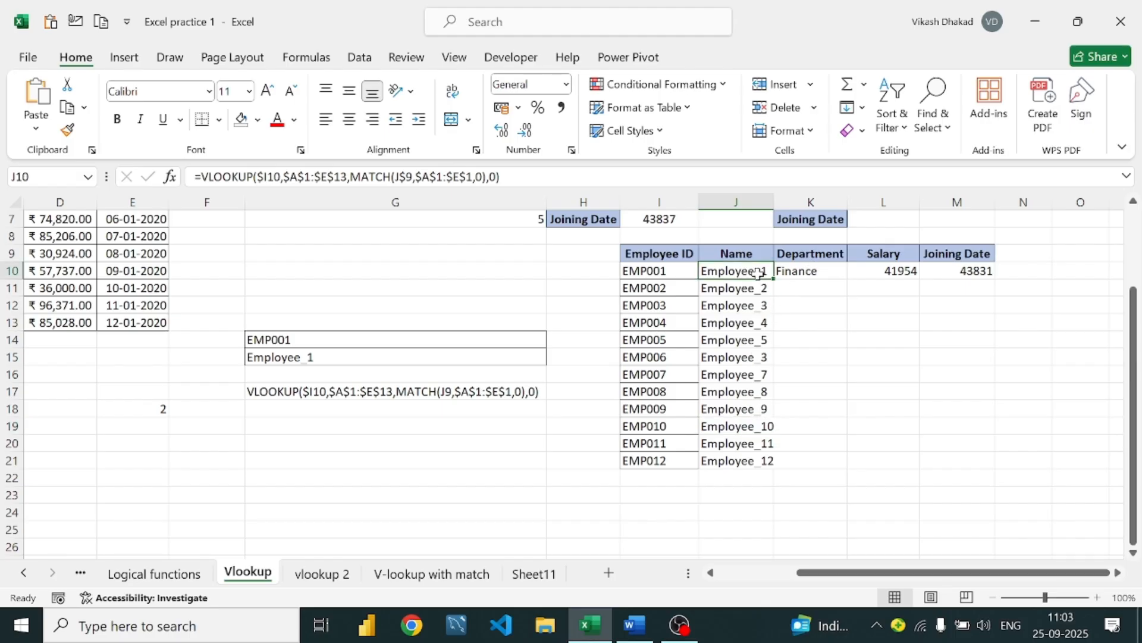
pyautogui.doubleClick(773, 279)
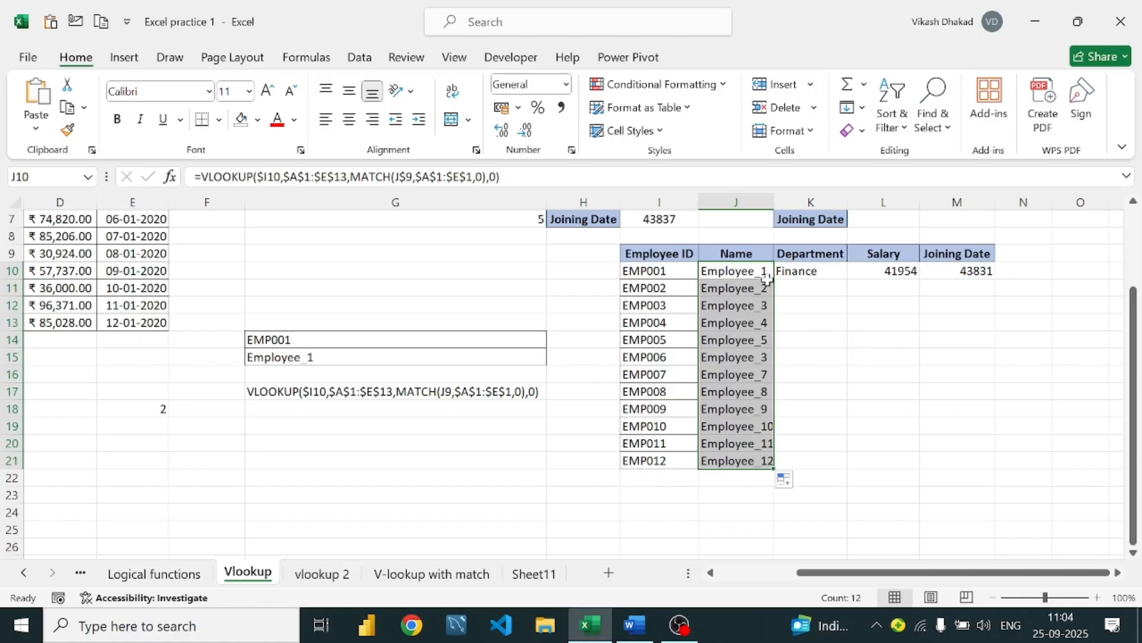
pyautogui.click(775, 280)
pyautogui.moveTo(775, 279); pyautogui.dragTo(985, 279)
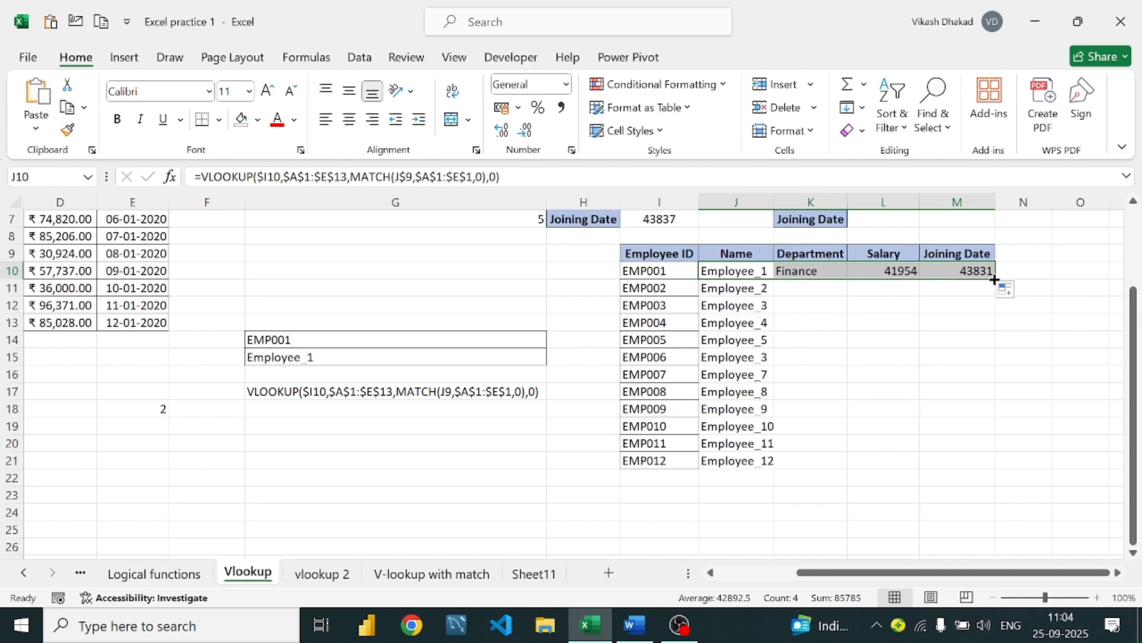
pyautogui.moveTo(995, 279); pyautogui.dragTo(972, 476)
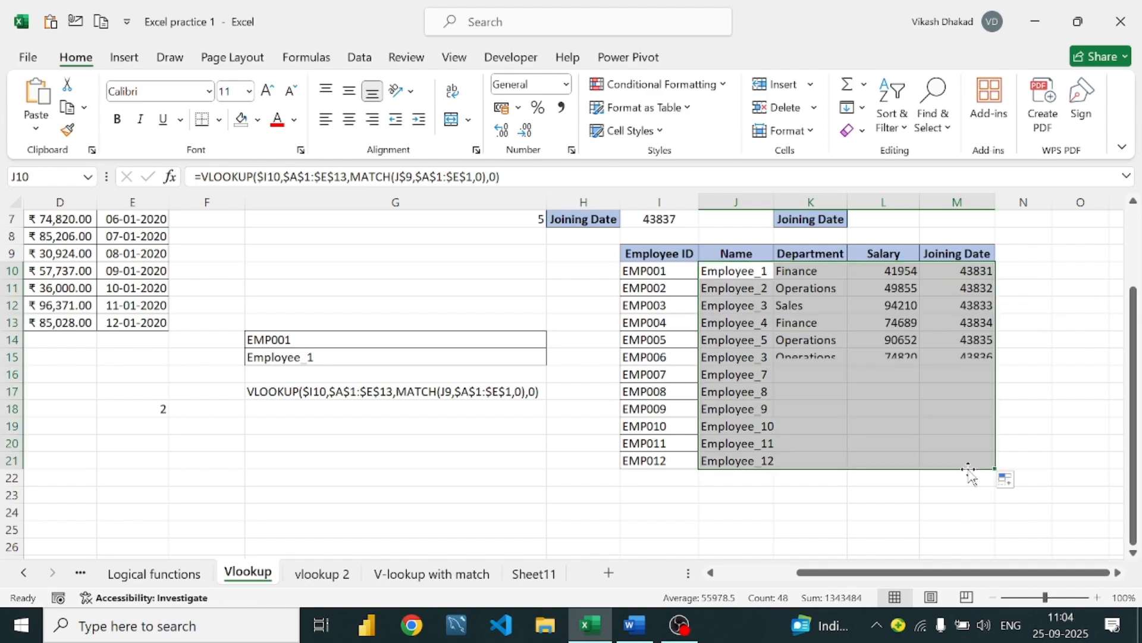
# Examine the MATCH header reference in K10's copied Department formula
pyautogui.click(824, 286)
pyautogui.click(820, 272)
pyautogui.doubleClick(820, 272)
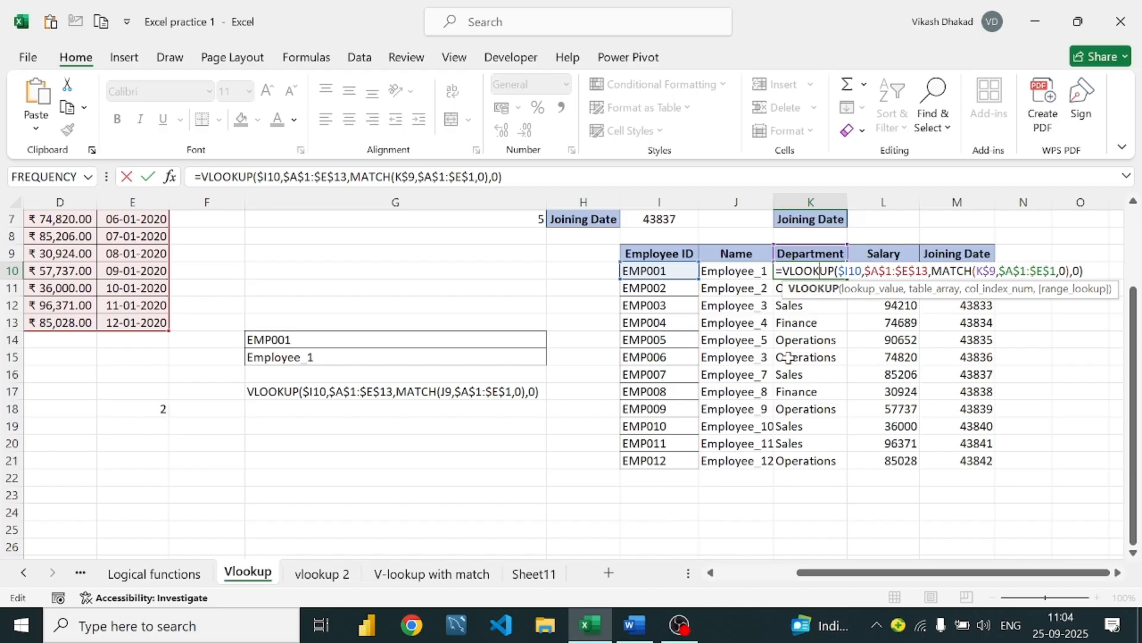
pyautogui.press('Return')
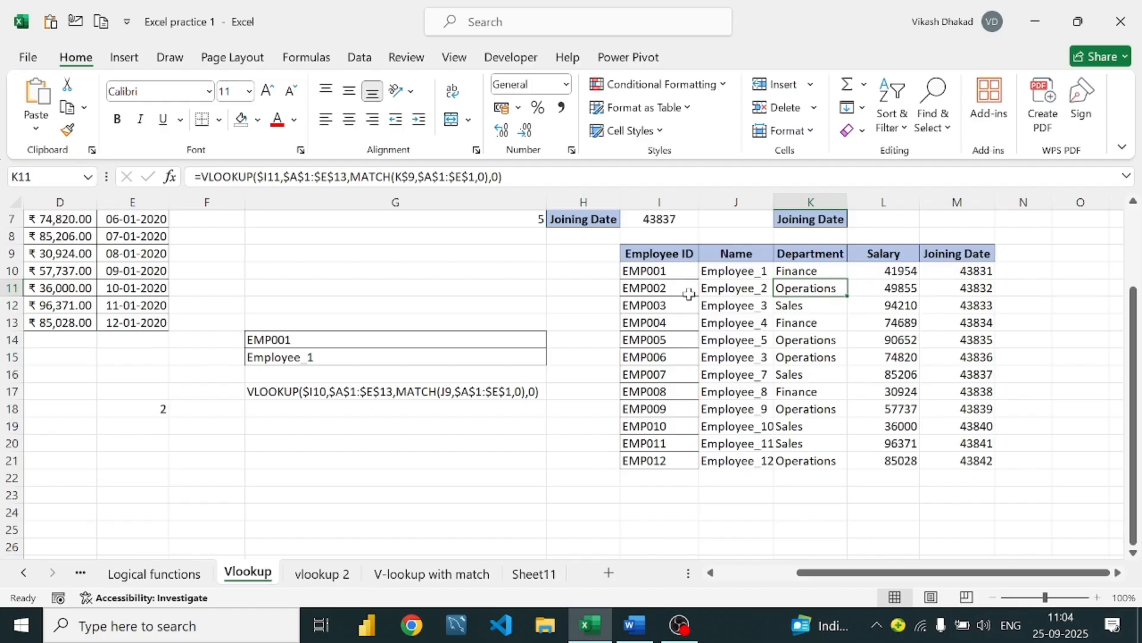
# Review the filled results table and the Department formulas in K12 and K10 against the source data
pyautogui.scroll(-1, 685, 296)
pyautogui.scroll(3, 688, 298)
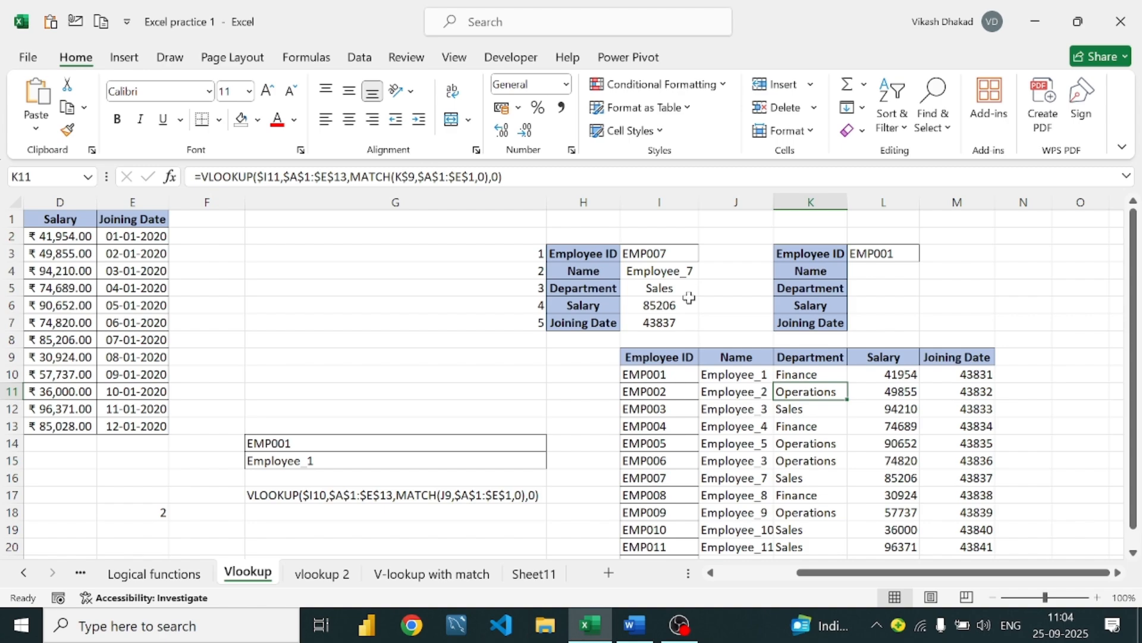
pyautogui.scroll(-3, 688, 298)
pyautogui.scroll(2, 666, 285)
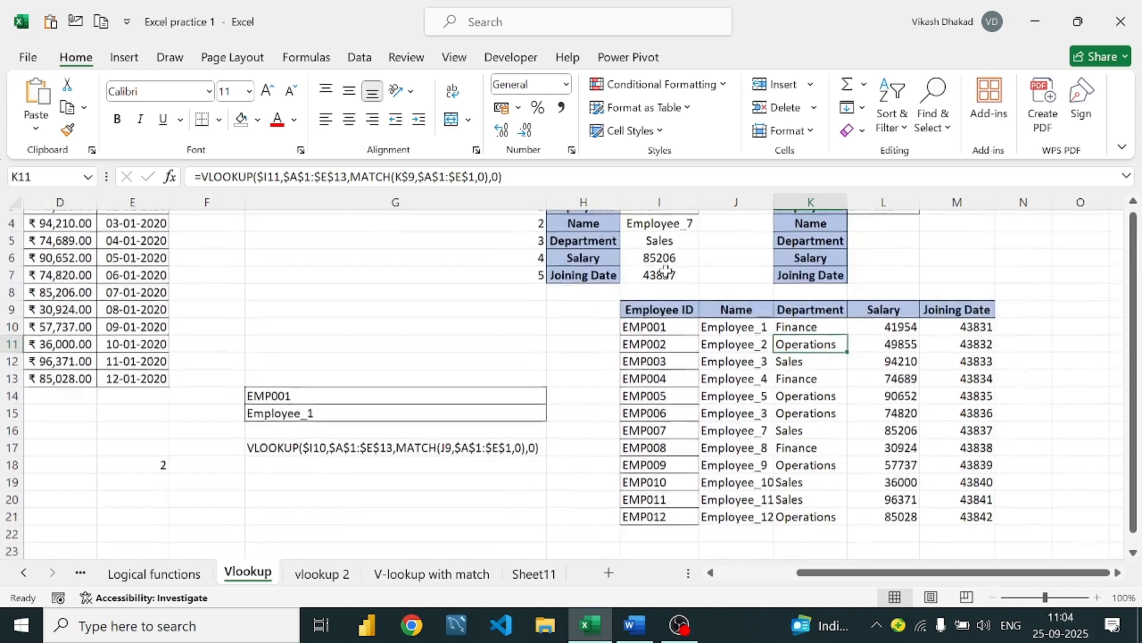
pyautogui.scroll(-1, 644, 270)
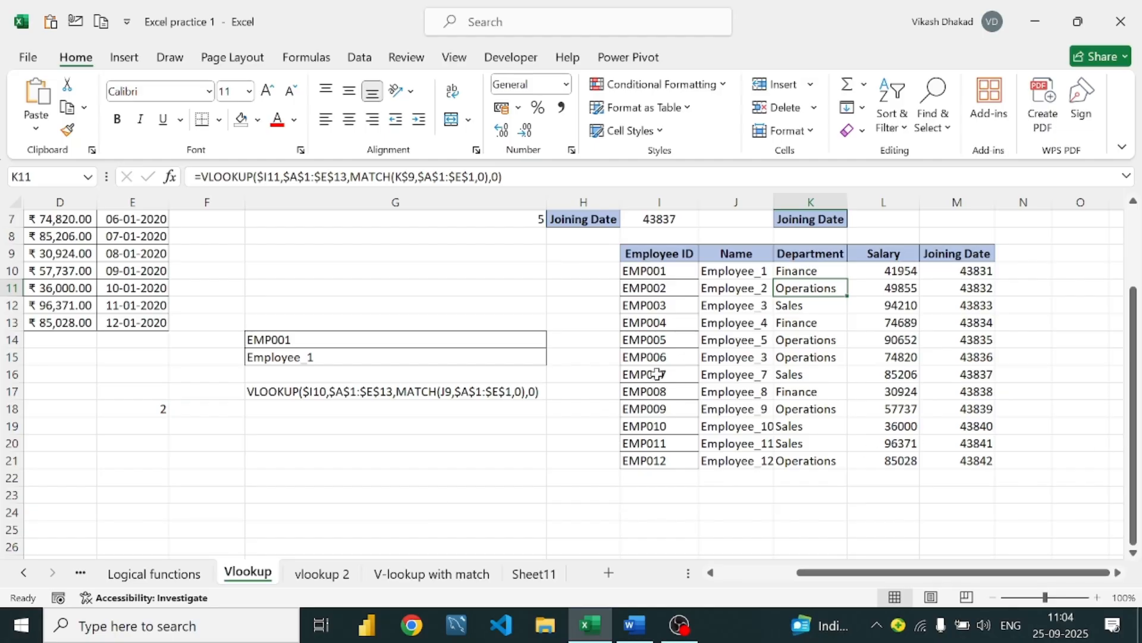
pyautogui.click(851, 309)
pyautogui.click(824, 309)
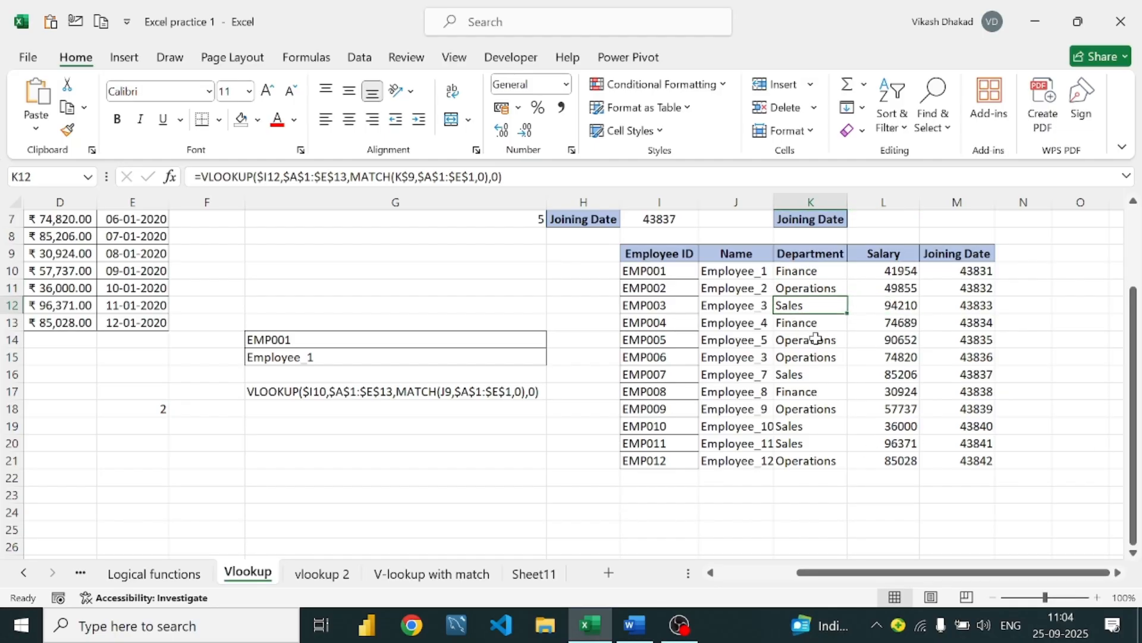
pyautogui.click(831, 275)
pyautogui.scroll(2, 681, 292)
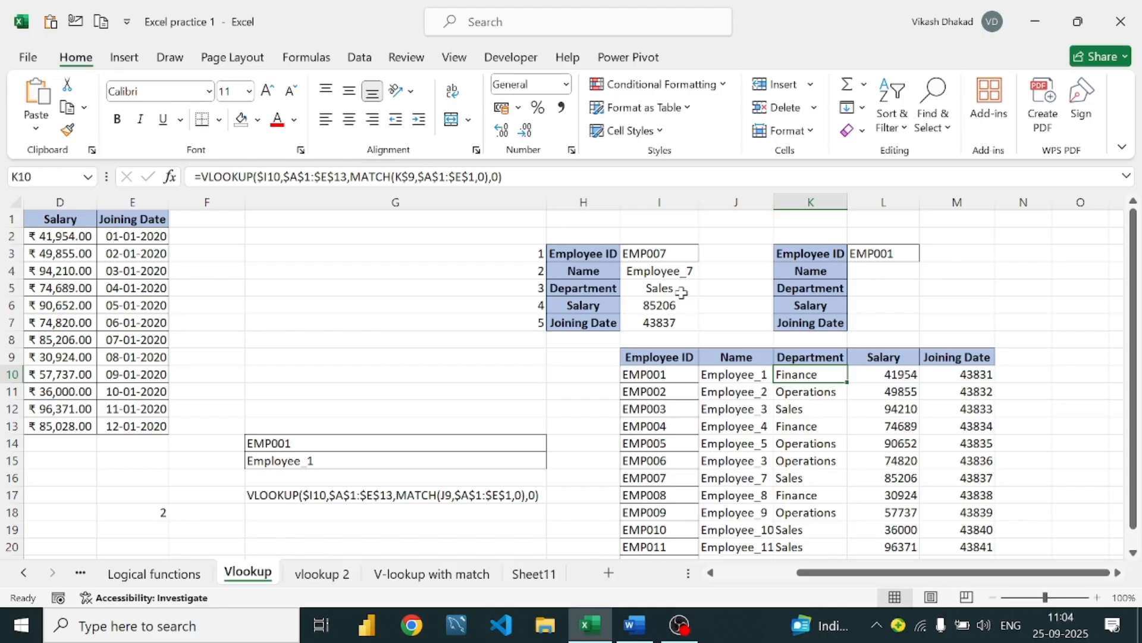
pyautogui.scroll(-2, 468, 339)
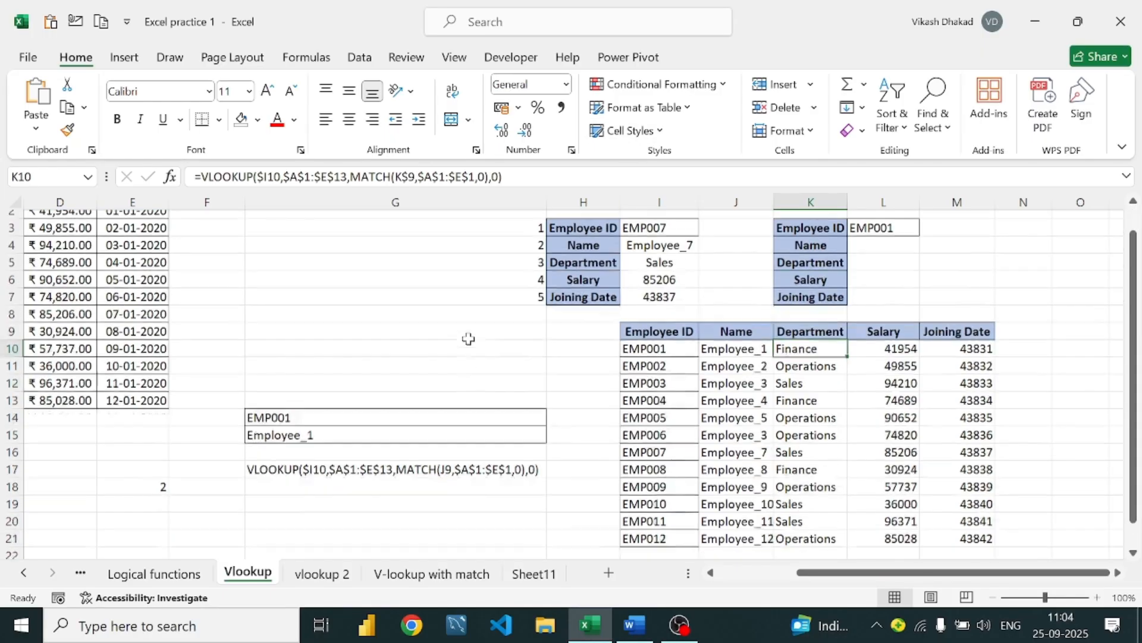
pyautogui.scroll(-2, 468, 338)
pyautogui.click(456, 415)
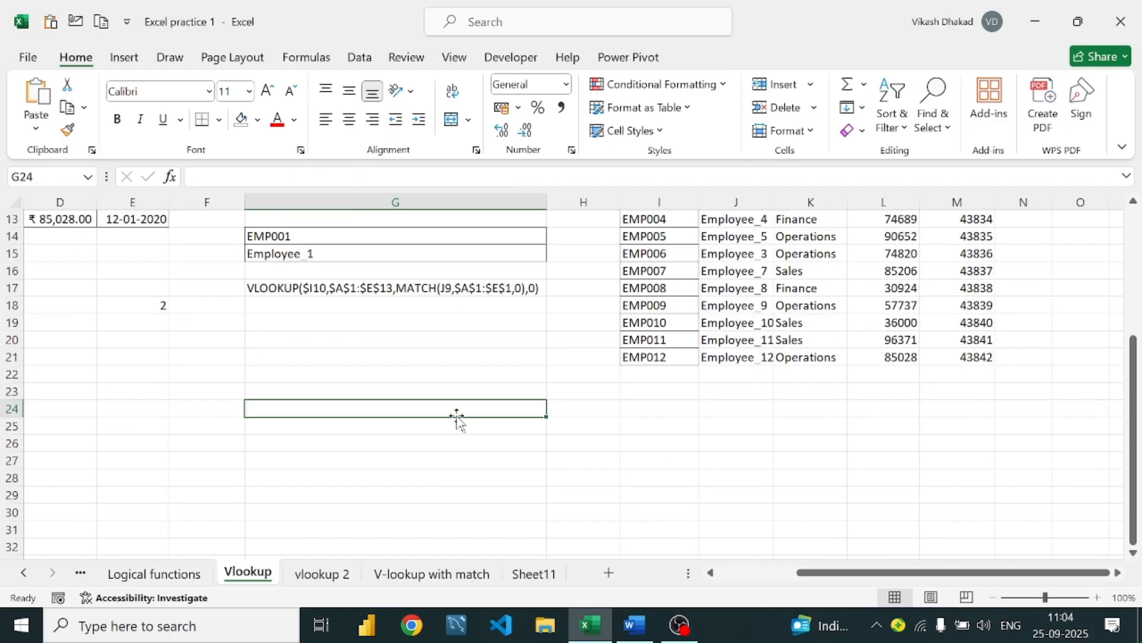
# Copy the results table's header row I9:M9 and paste it below the table starting at I24
pyautogui.scroll(3, 577, 411)
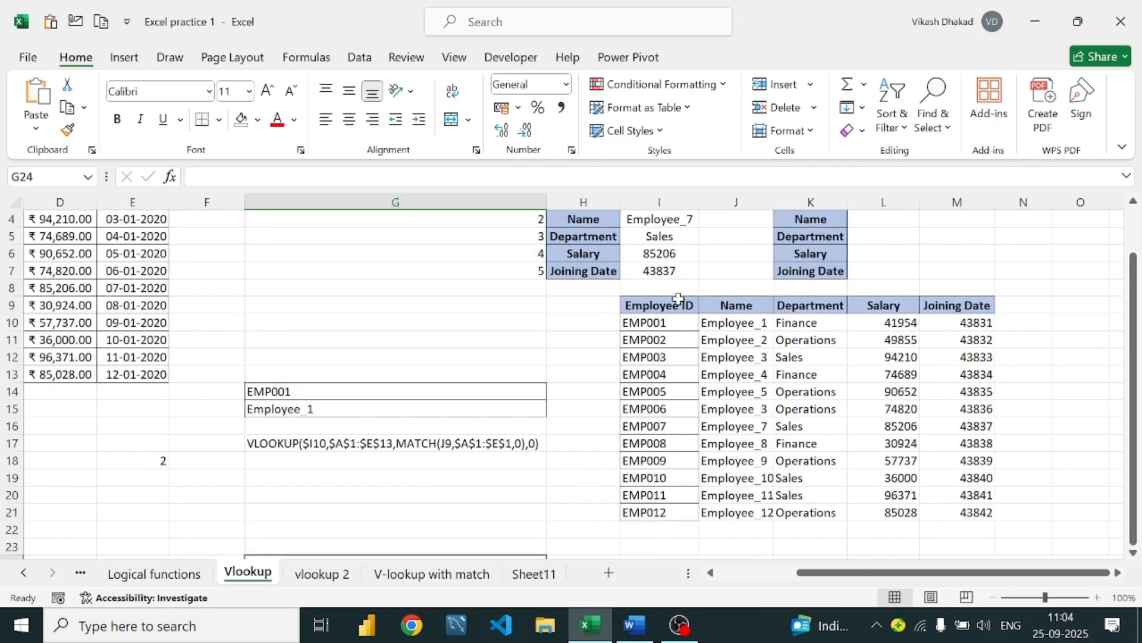
pyautogui.moveTo(682, 305); pyautogui.dragTo(926, 305)
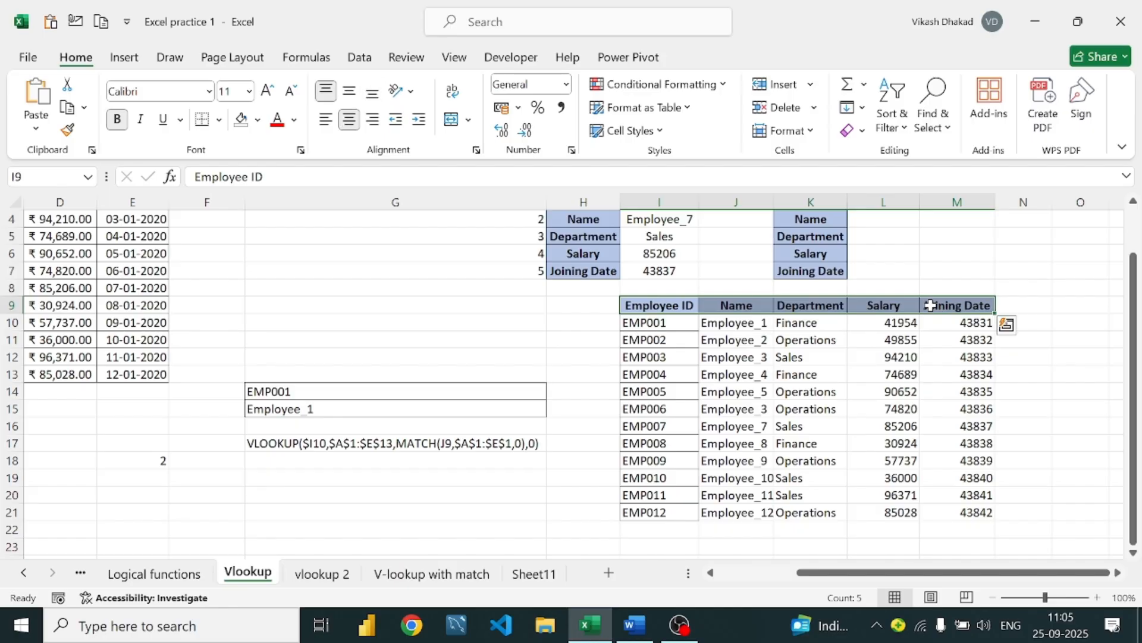
pyautogui.hotkey('ctrl', 'c')
pyautogui.scroll(-4, 492, 331)
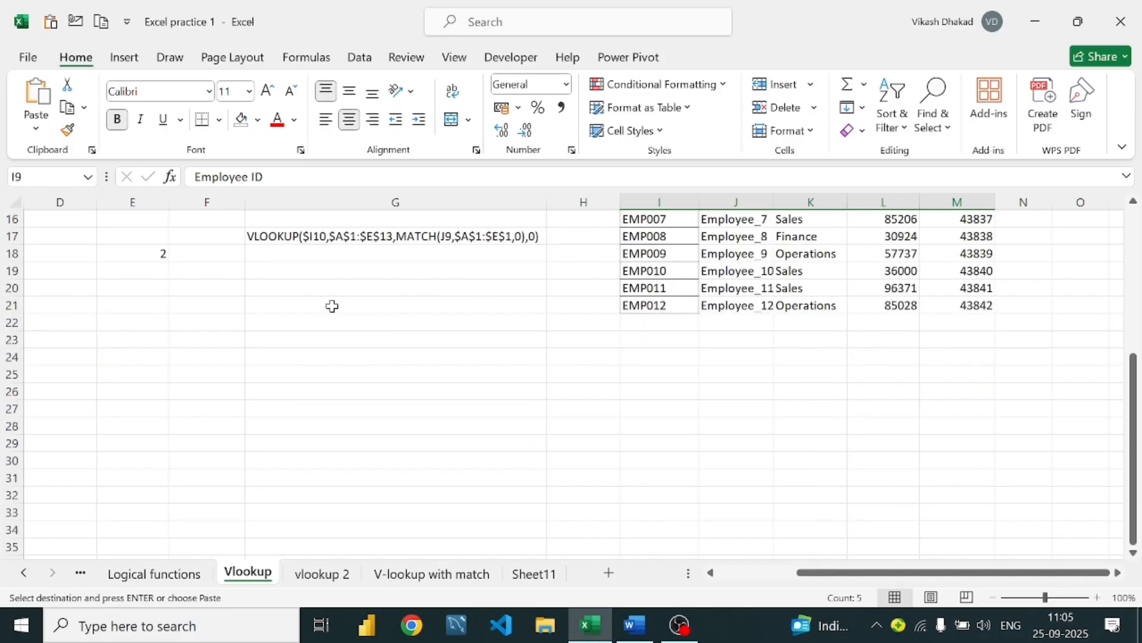
pyautogui.click(289, 300)
pyautogui.click(675, 356)
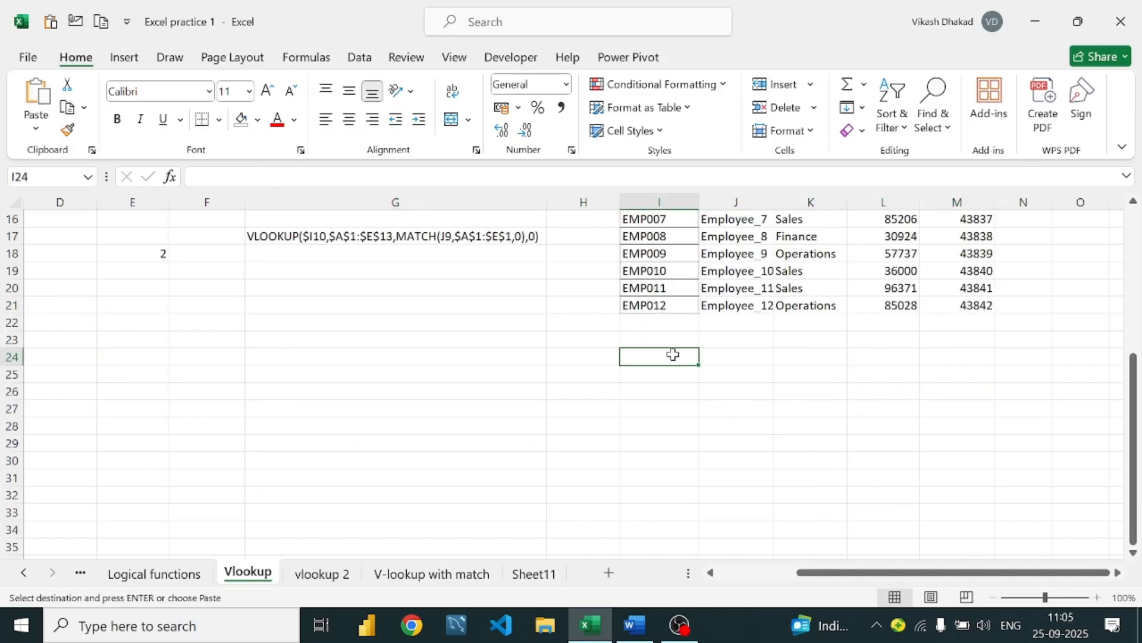
pyautogui.hotkey('ctrl', 'v')
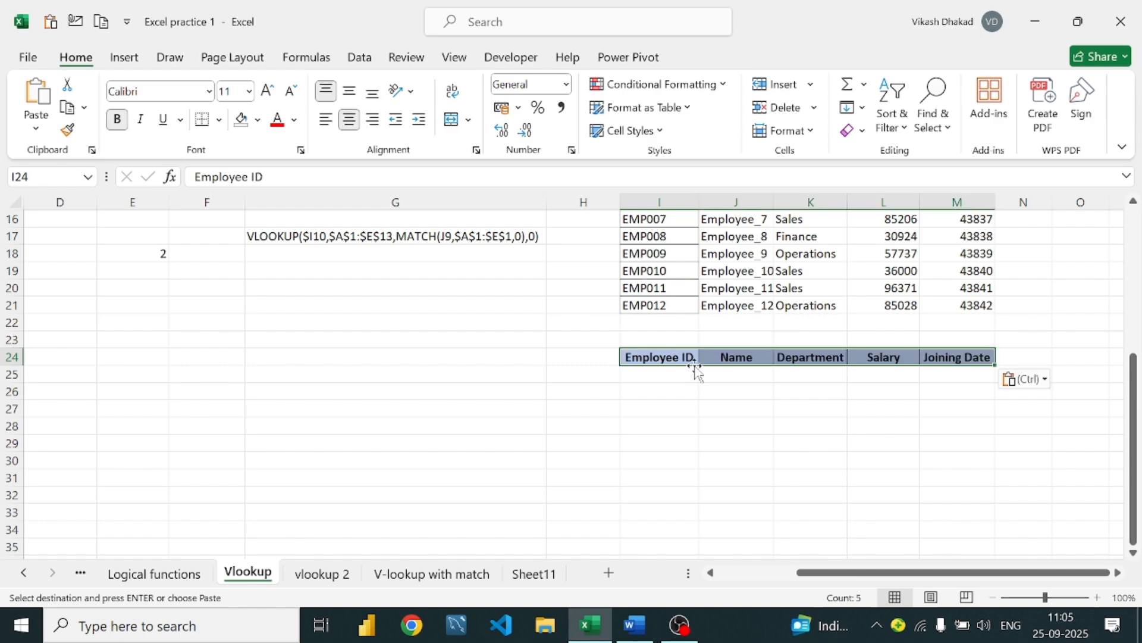
# Enter =MATCH(I24,$A$1:$E$1,0) in I25 under the copied headers and fill it across to M25
pyautogui.click(656, 372)
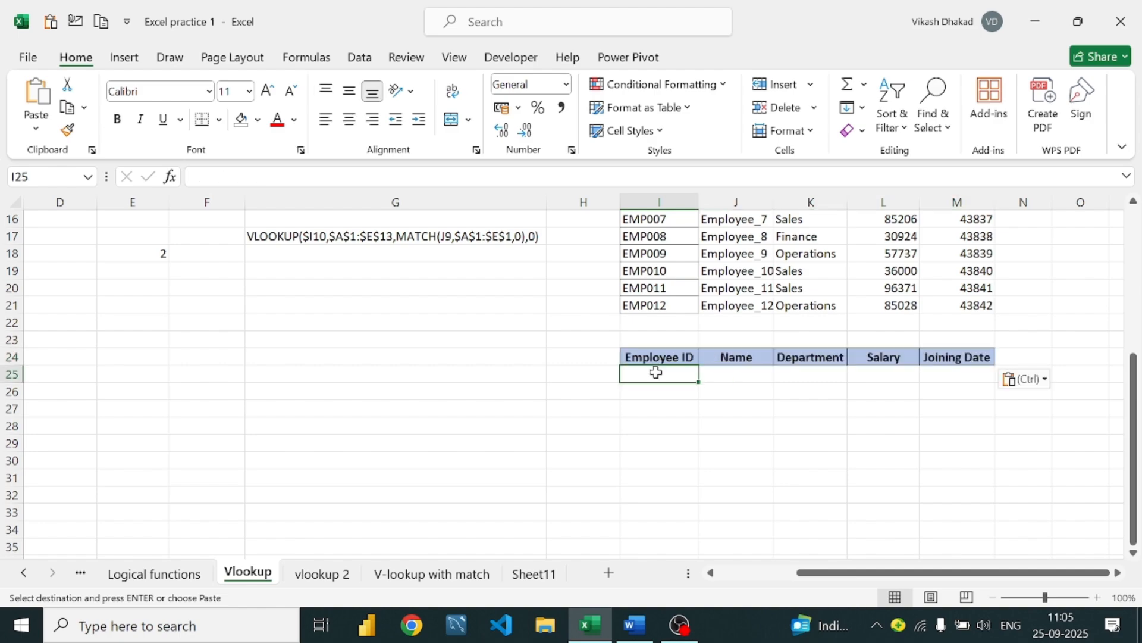
pyautogui.write('=')
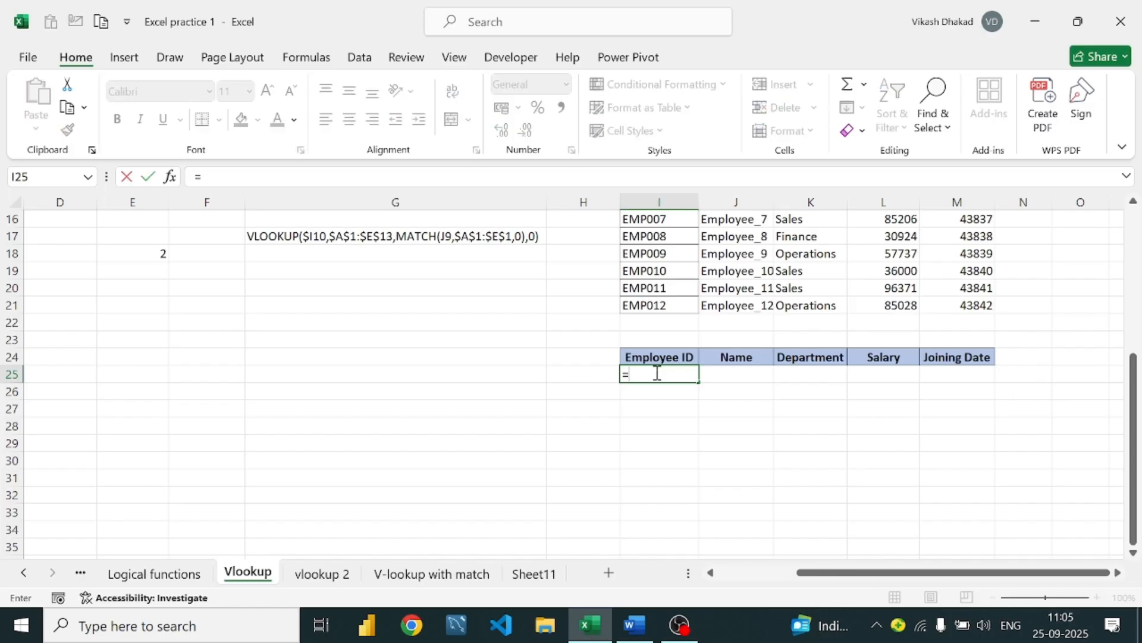
pyautogui.write('matc')
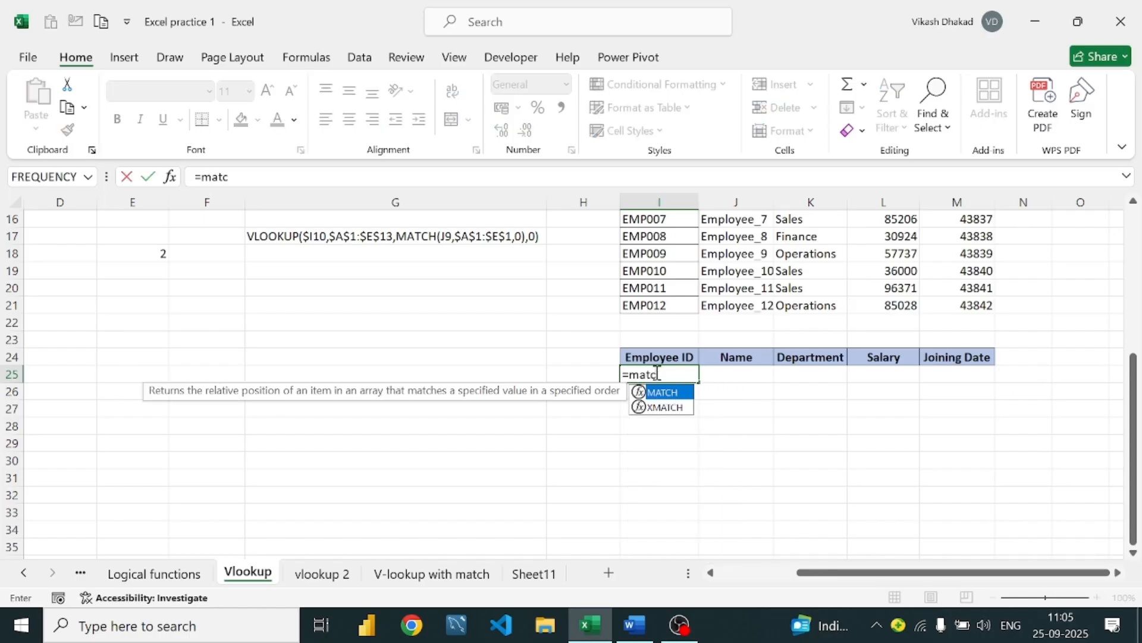
pyautogui.write('h(')
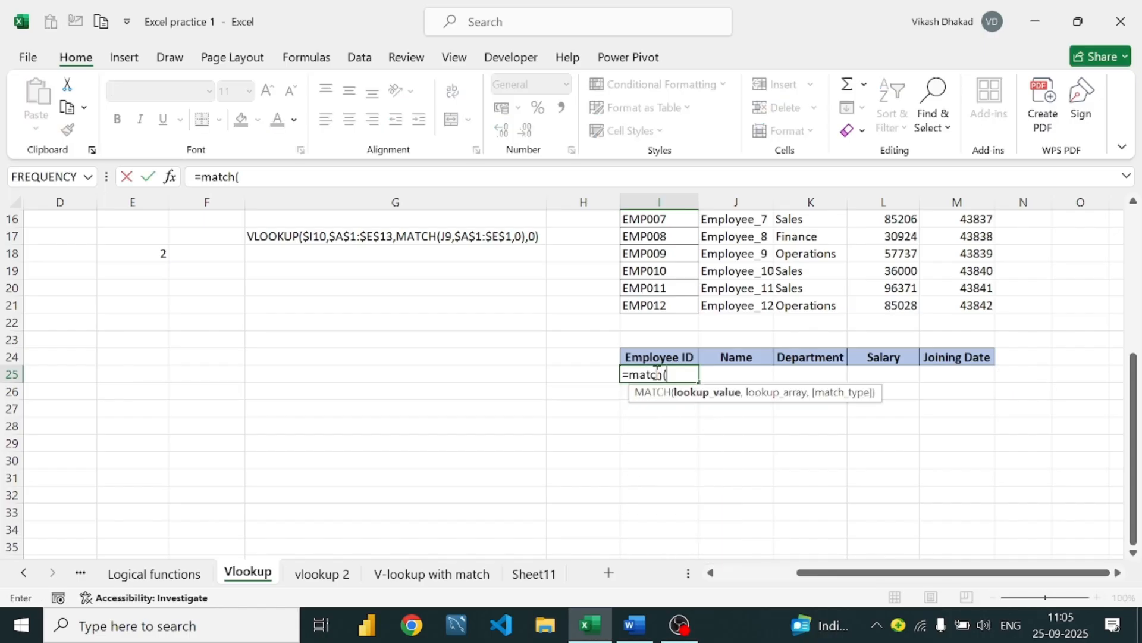
pyautogui.click(673, 356)
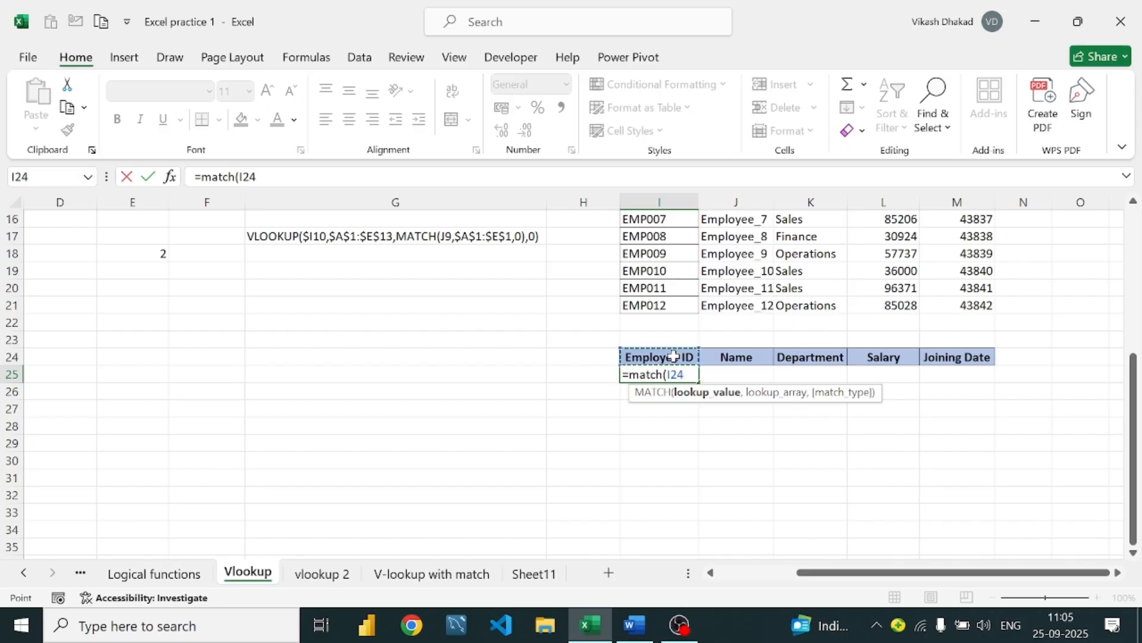
pyautogui.write(',')
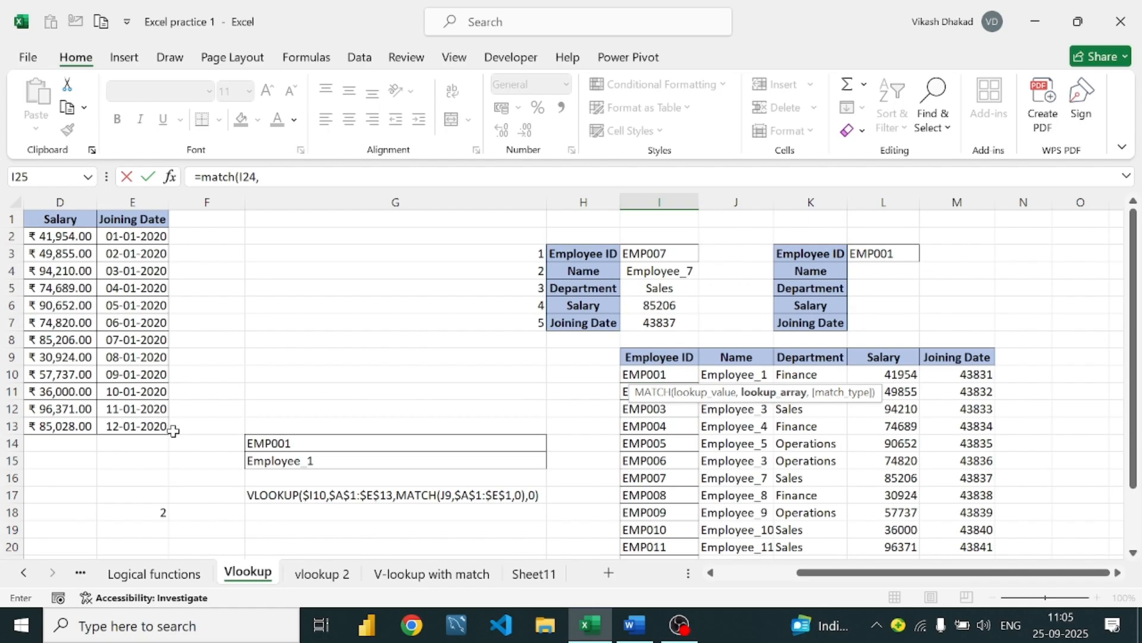
pyautogui.scroll(5, 237, 414)
pyautogui.moveTo(132, 219); pyautogui.dragTo(2, 211)
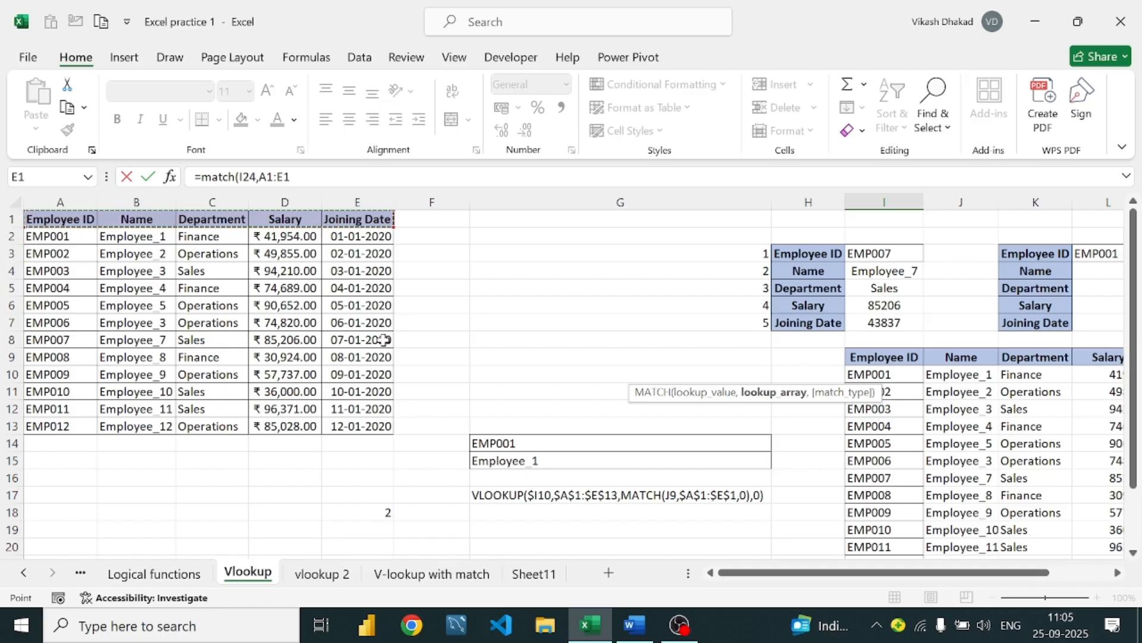
pyautogui.press('F4')
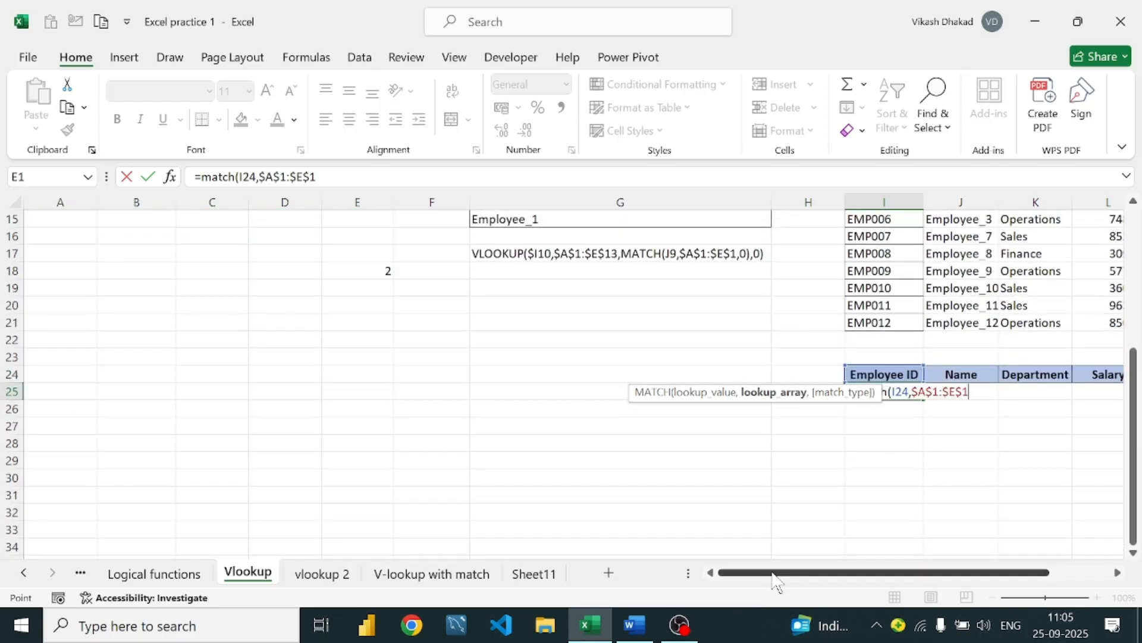
pyautogui.write(',')
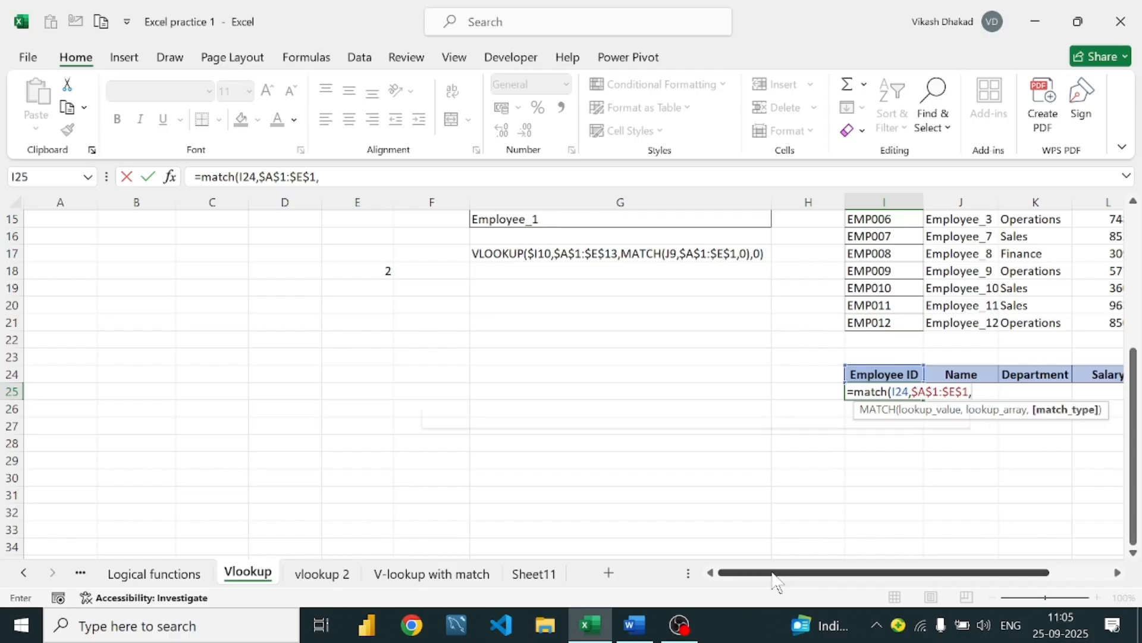
pyautogui.write('0')
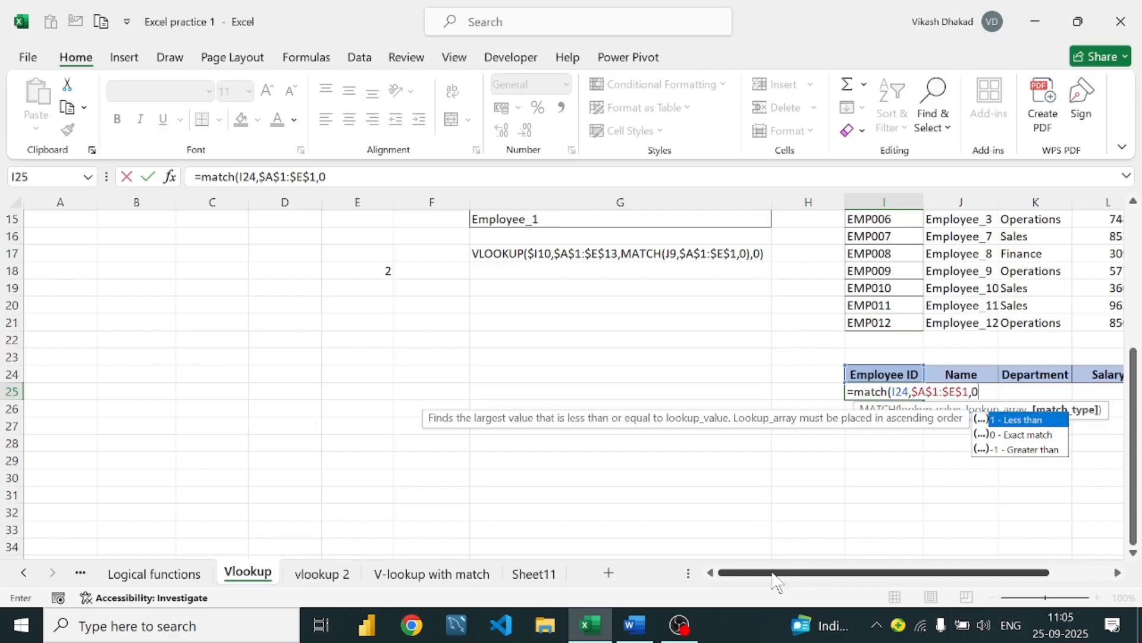
pyautogui.write(')')
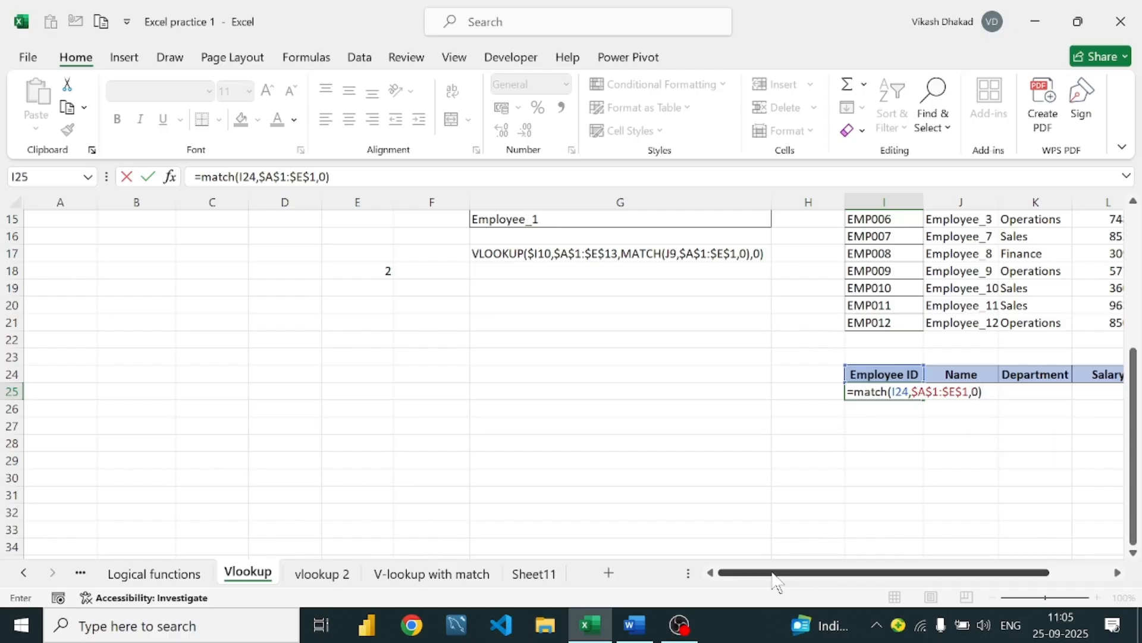
pyautogui.press('Return')
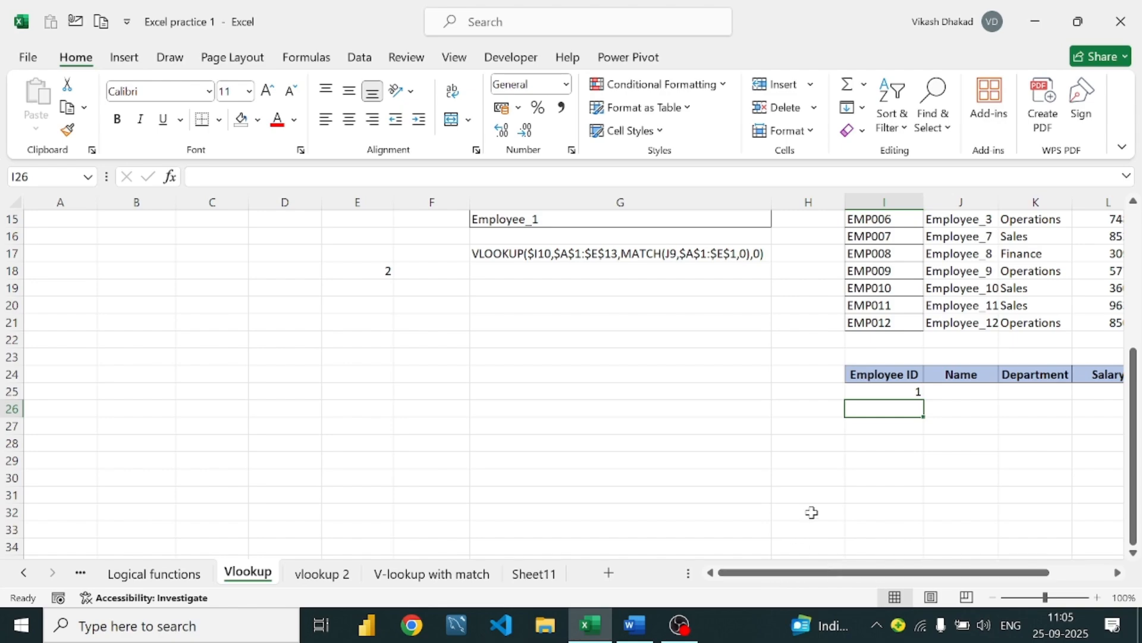
pyautogui.click(916, 394)
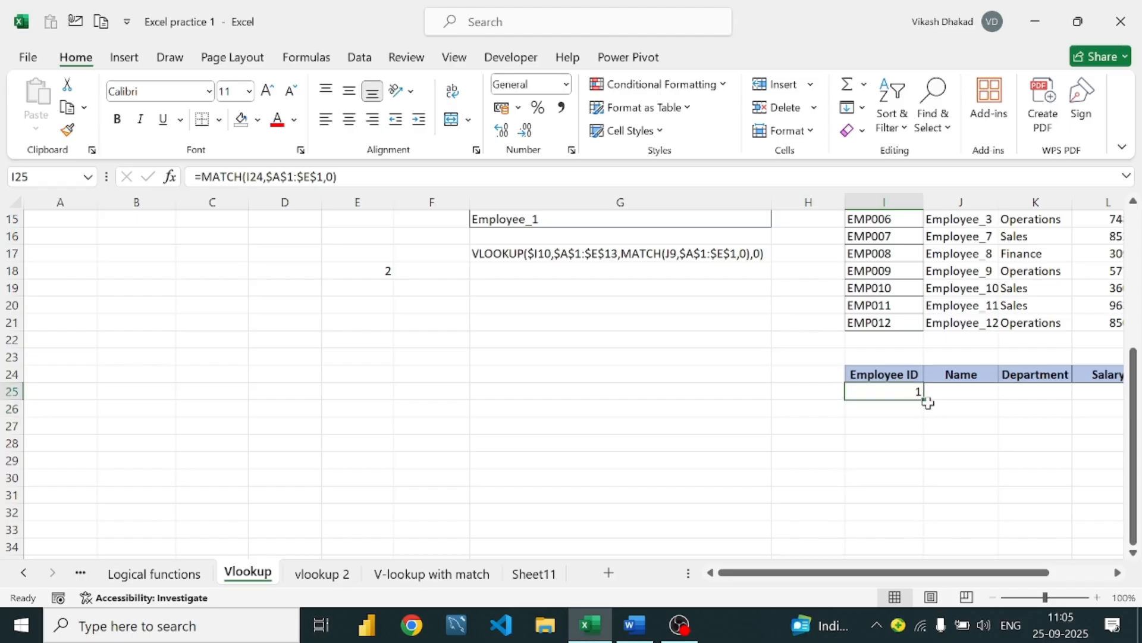
pyautogui.moveTo(923, 397); pyautogui.dragTo(1003, 398)
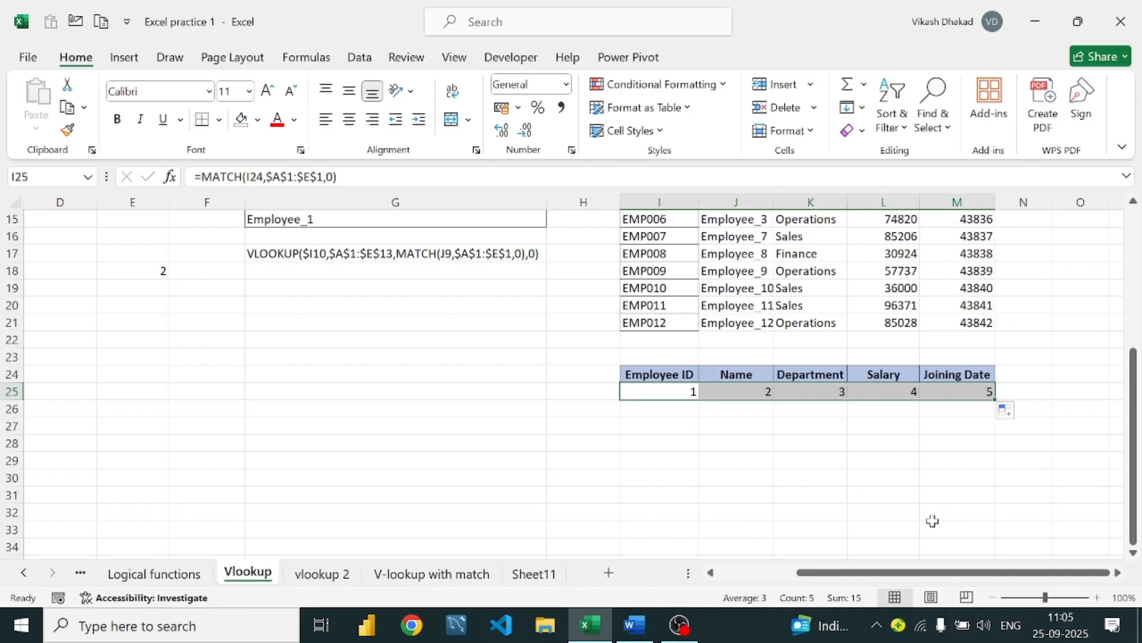
# Examine the MATCH formula in I25 against the source table's header row
pyautogui.doubleClick(685, 395)
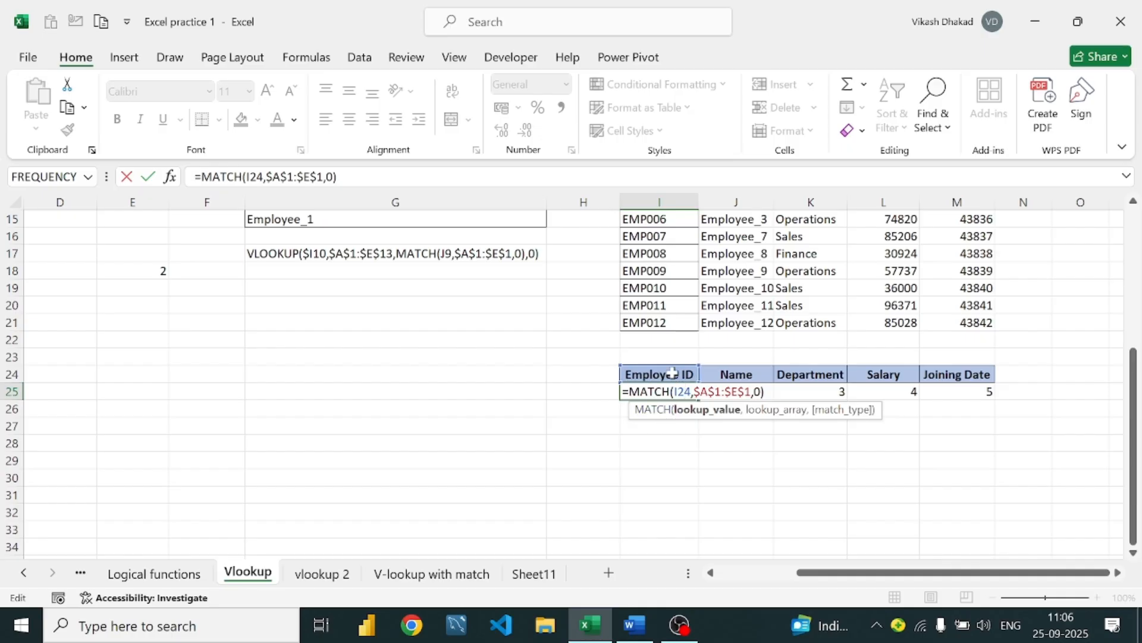
pyautogui.scroll(5, 395, 288)
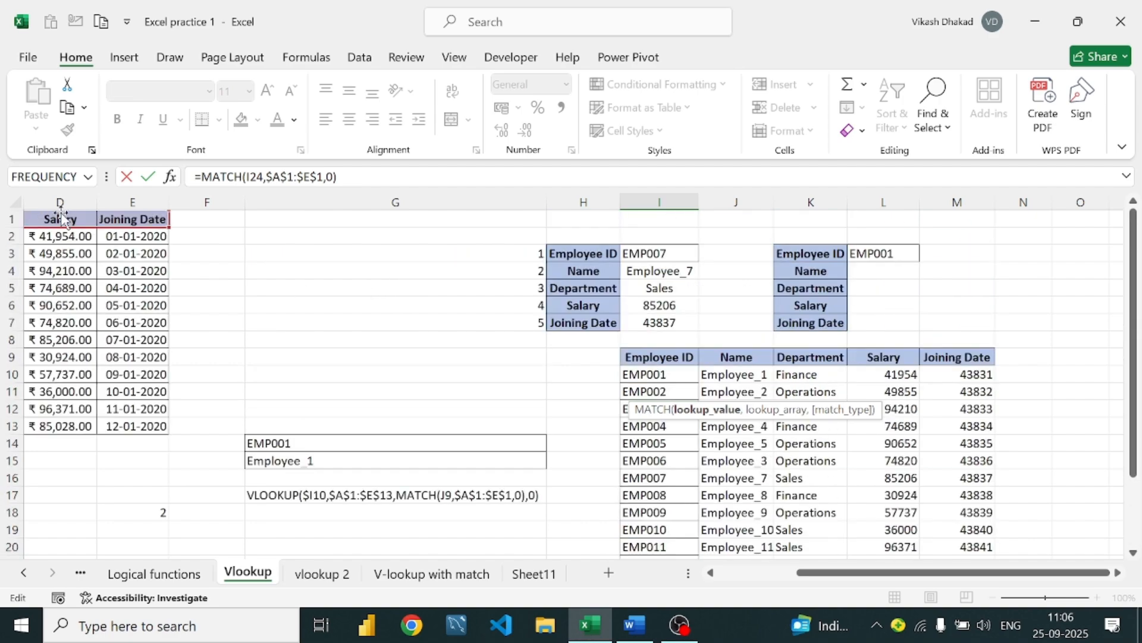
pyautogui.scroll(-5, 454, 387)
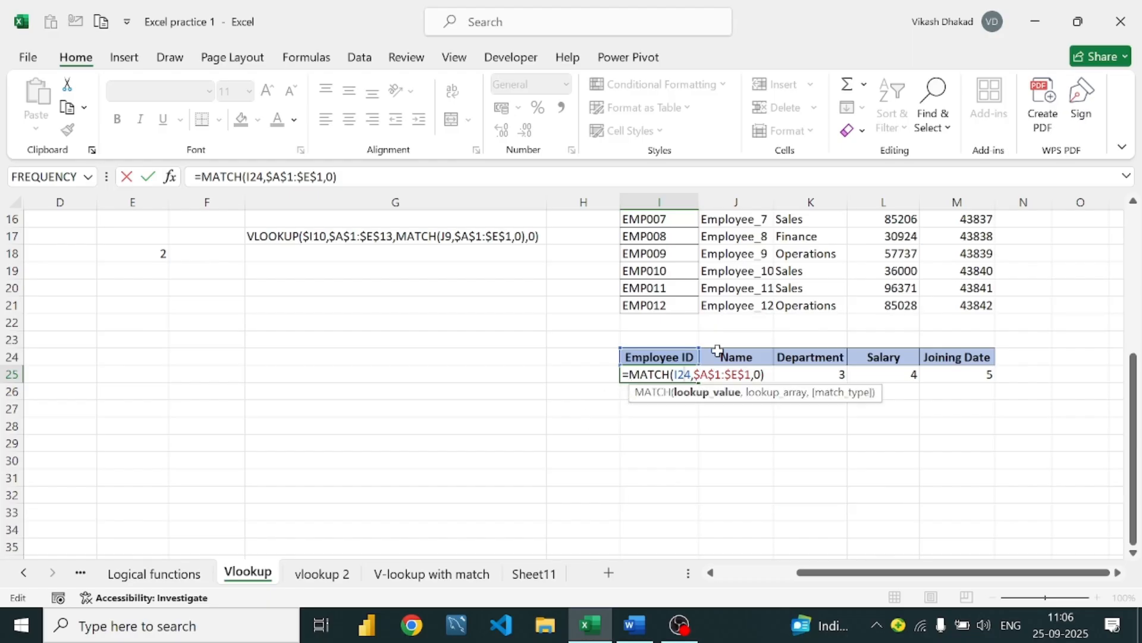
pyautogui.press('Return')
# Compare the results table's header row I9:M9 with the copied header row starting at I24
pyautogui.click(662, 369)
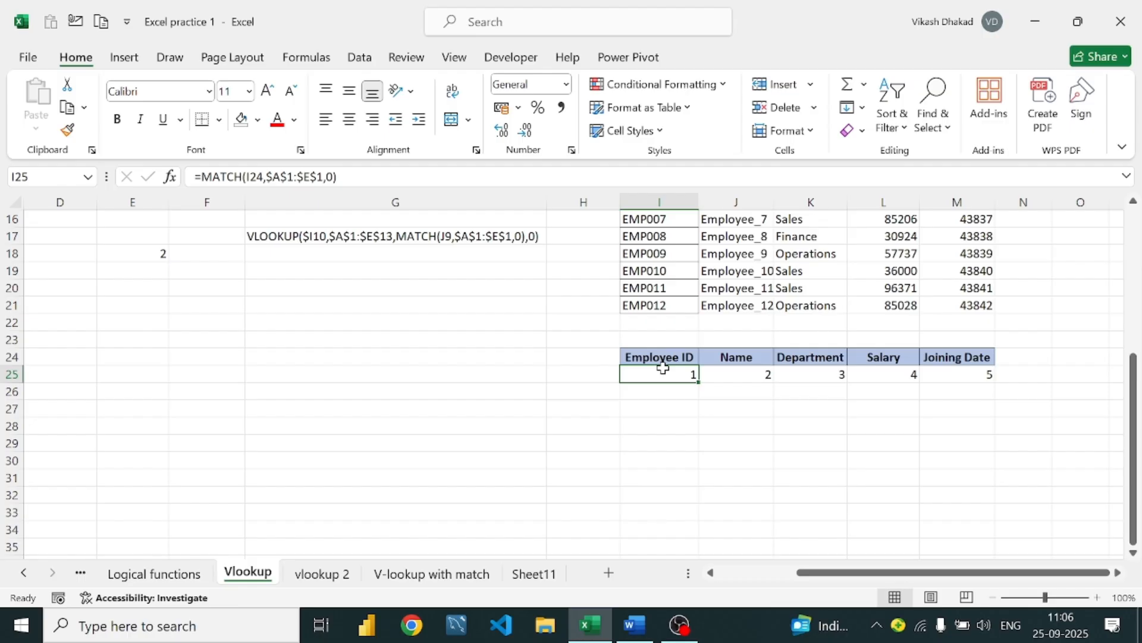
pyautogui.scroll(4, 660, 372)
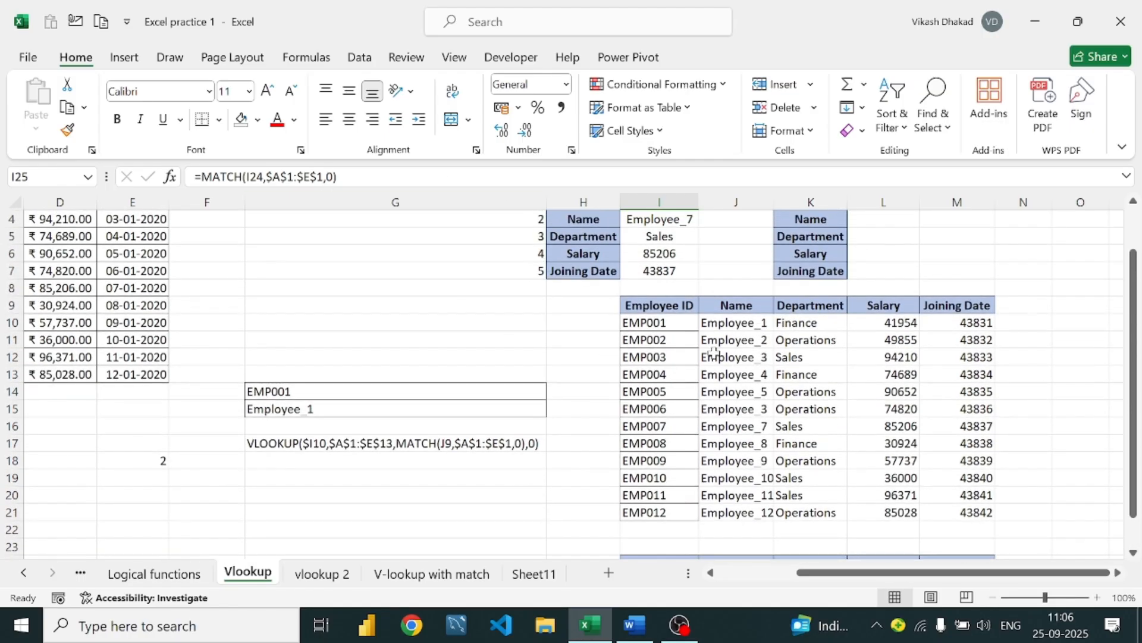
pyautogui.scroll(-5, 714, 352)
pyautogui.scroll(4, 714, 352)
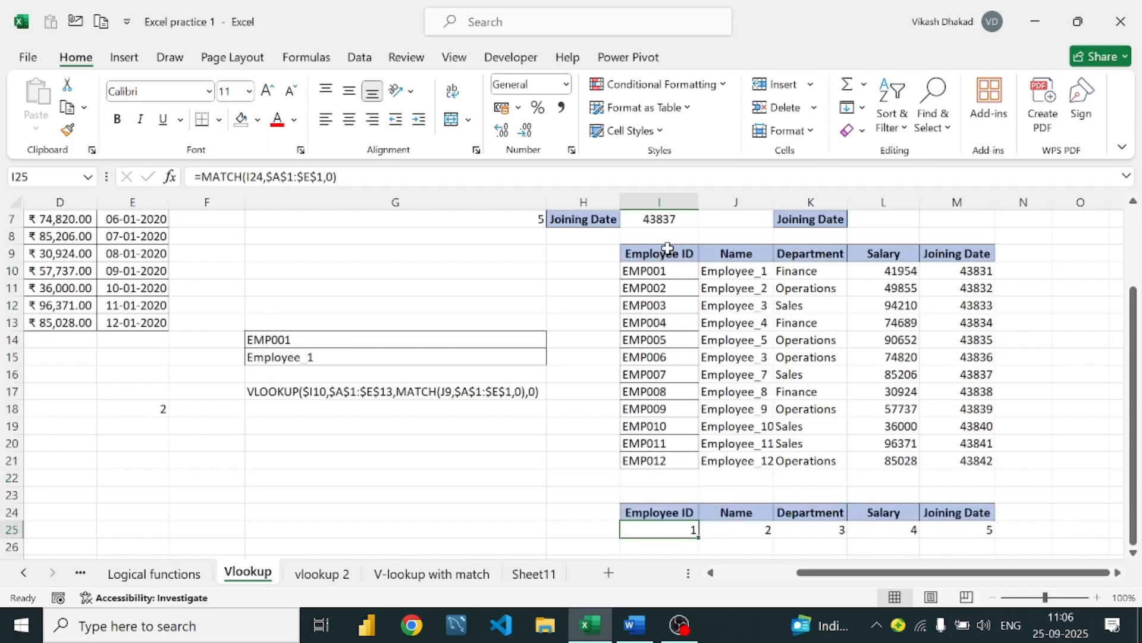
pyautogui.moveTo(667, 251); pyautogui.dragTo(963, 254)
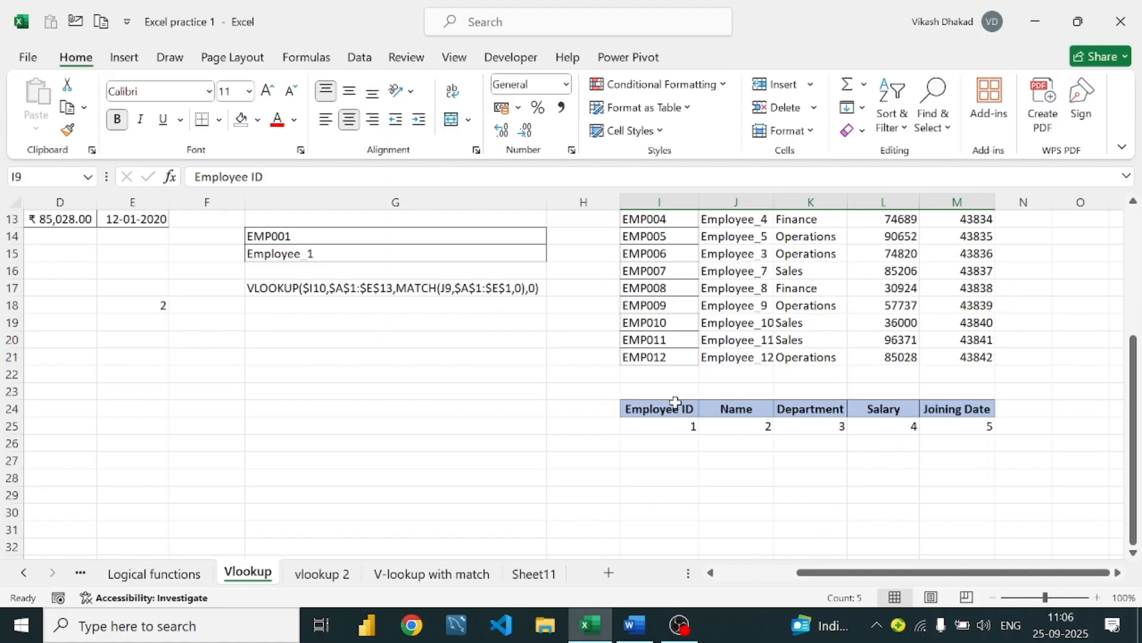
pyautogui.click(677, 408)
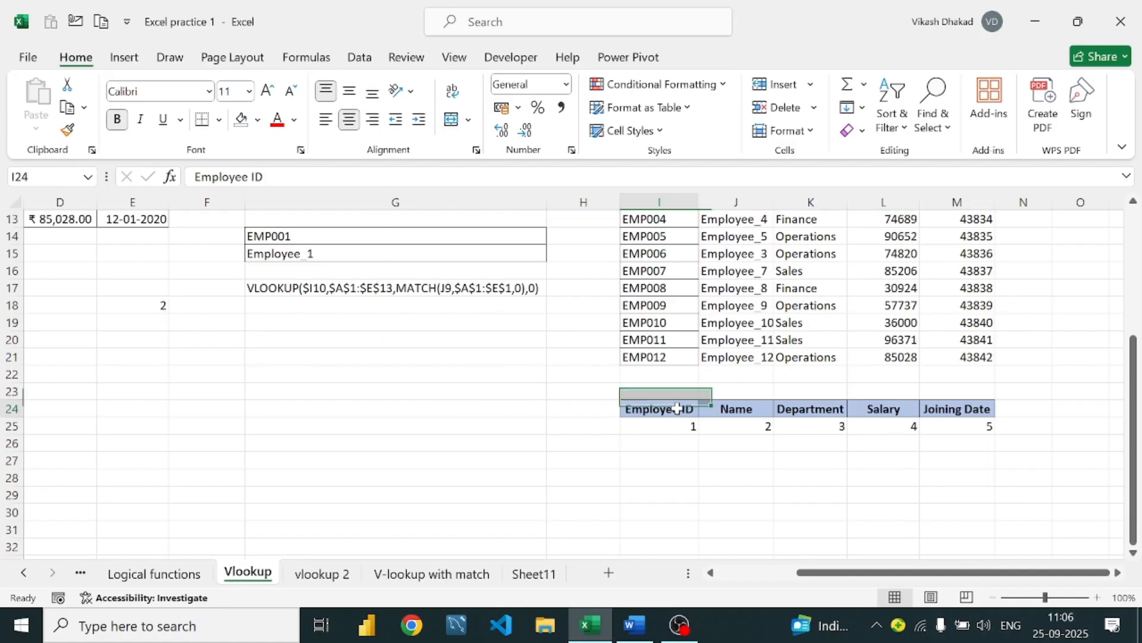
pyautogui.scroll(4, 675, 408)
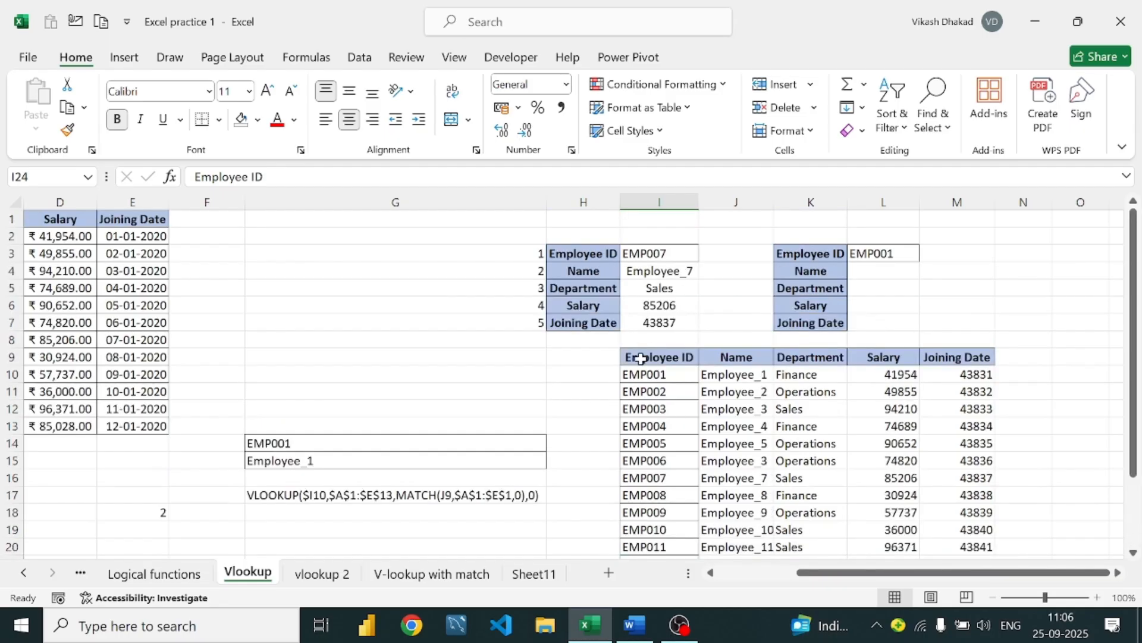
pyautogui.click(658, 357)
pyautogui.scroll(-4, 661, 372)
pyautogui.click(667, 412)
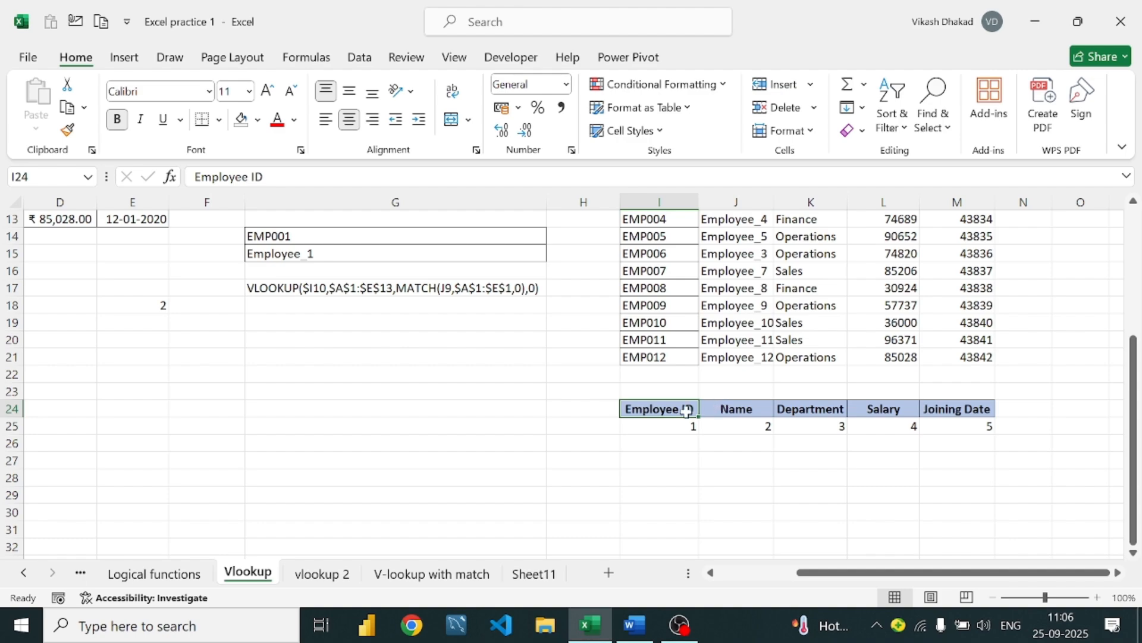
# Check the lookup value reference I24 in I25's MATCH formula against the header cells in both tables
pyautogui.doubleClick(677, 425)
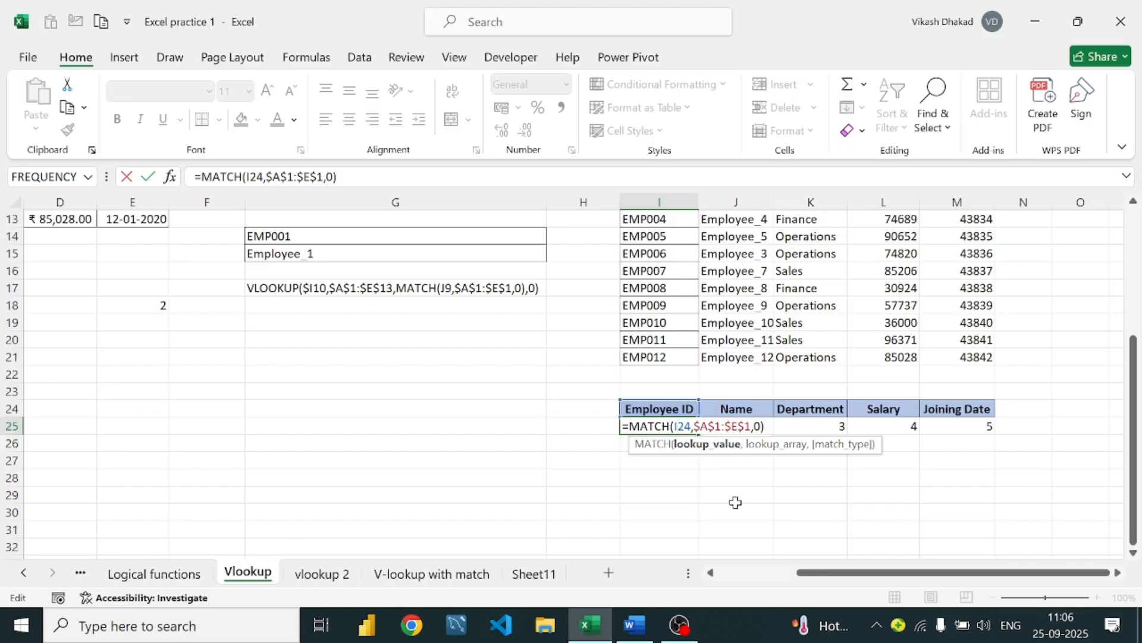
pyautogui.scroll(4, 687, 321)
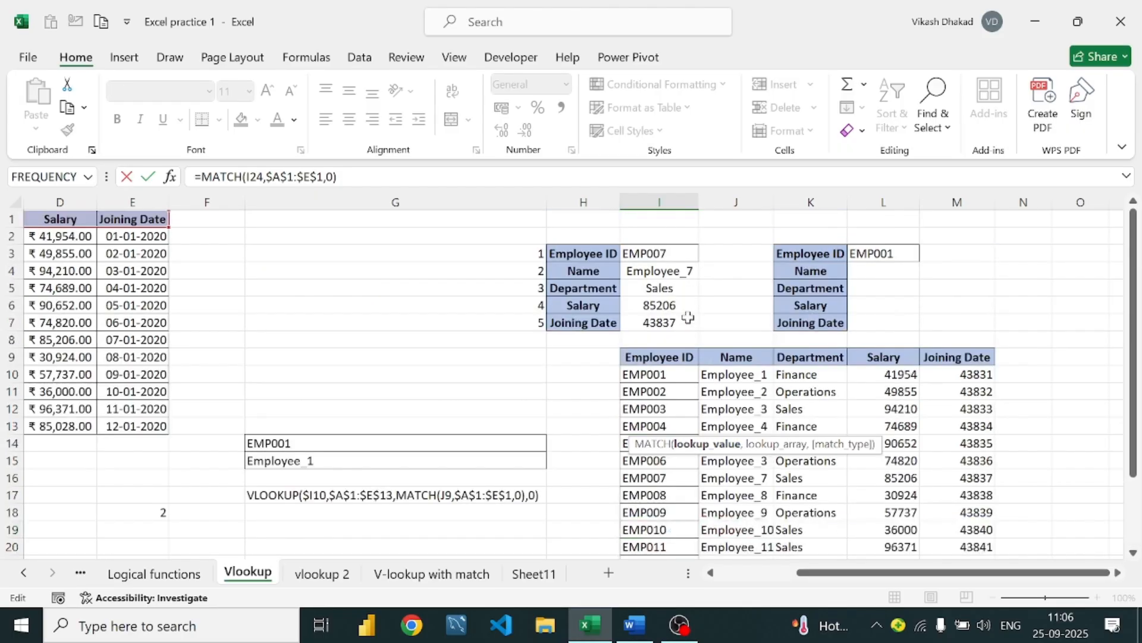
pyautogui.scroll(-2, 675, 355)
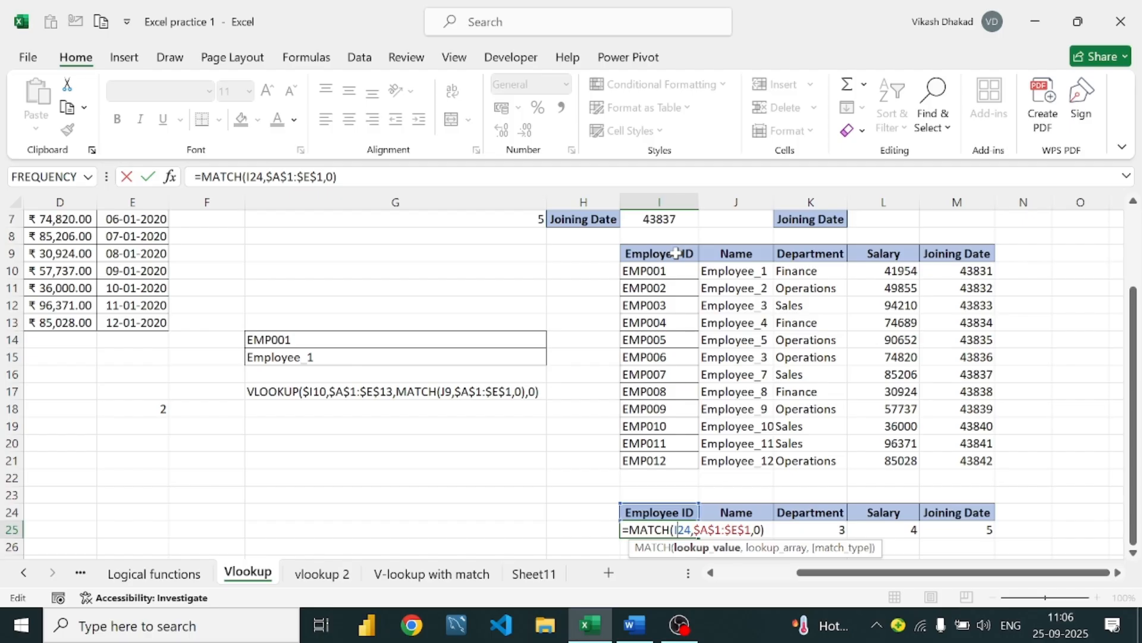
pyautogui.scroll(-3, 675, 253)
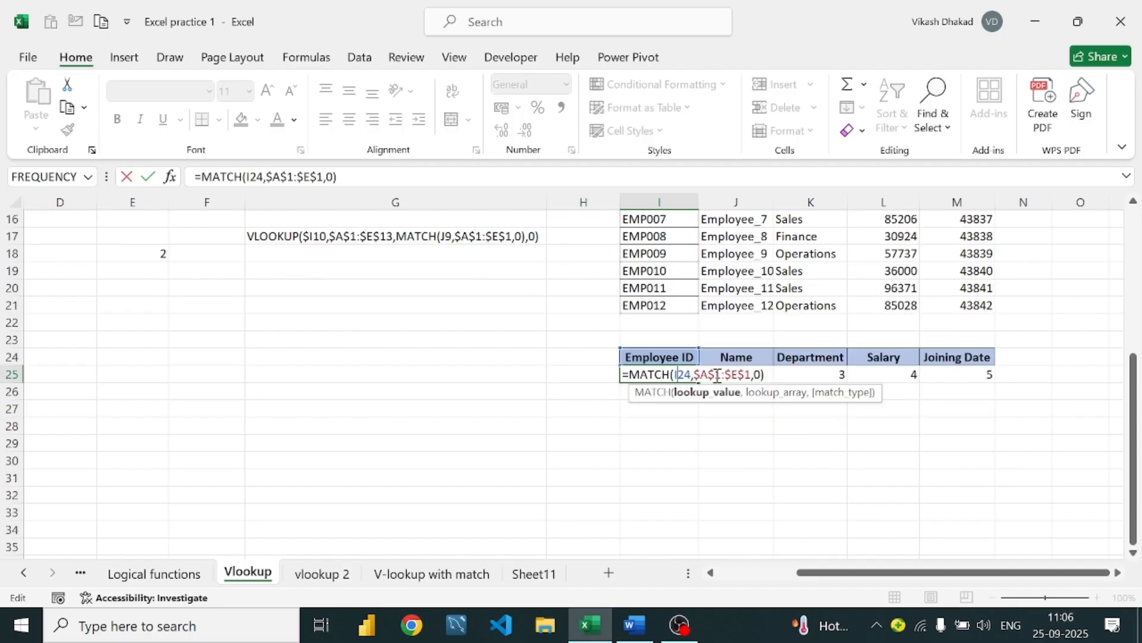
pyautogui.press('Return')
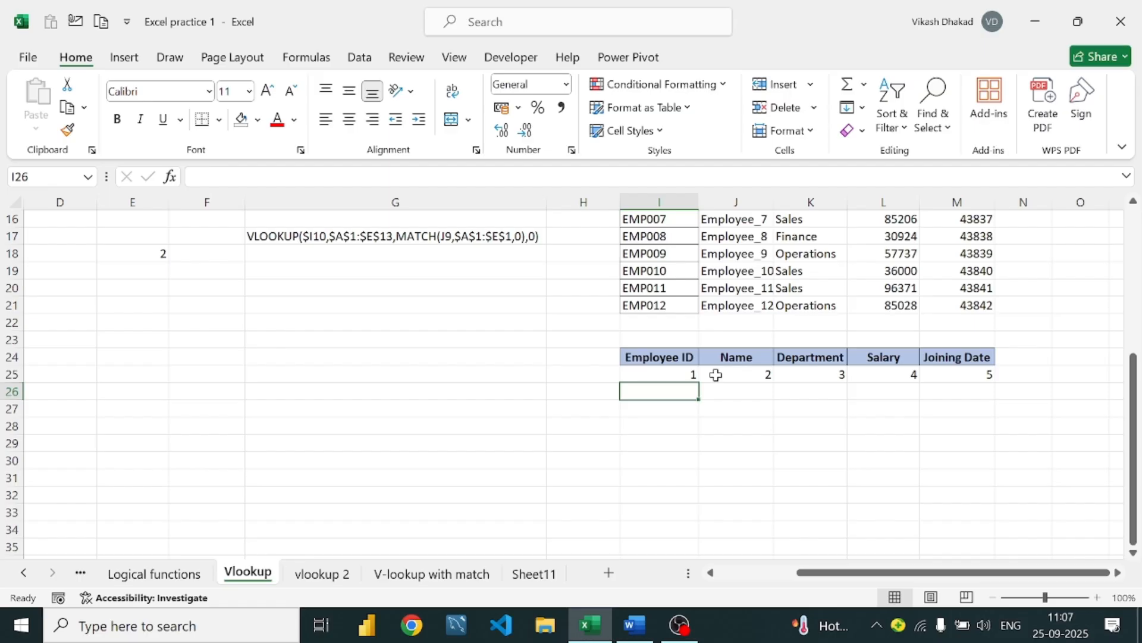
pyautogui.click(643, 376)
pyautogui.scroll(5, 705, 362)
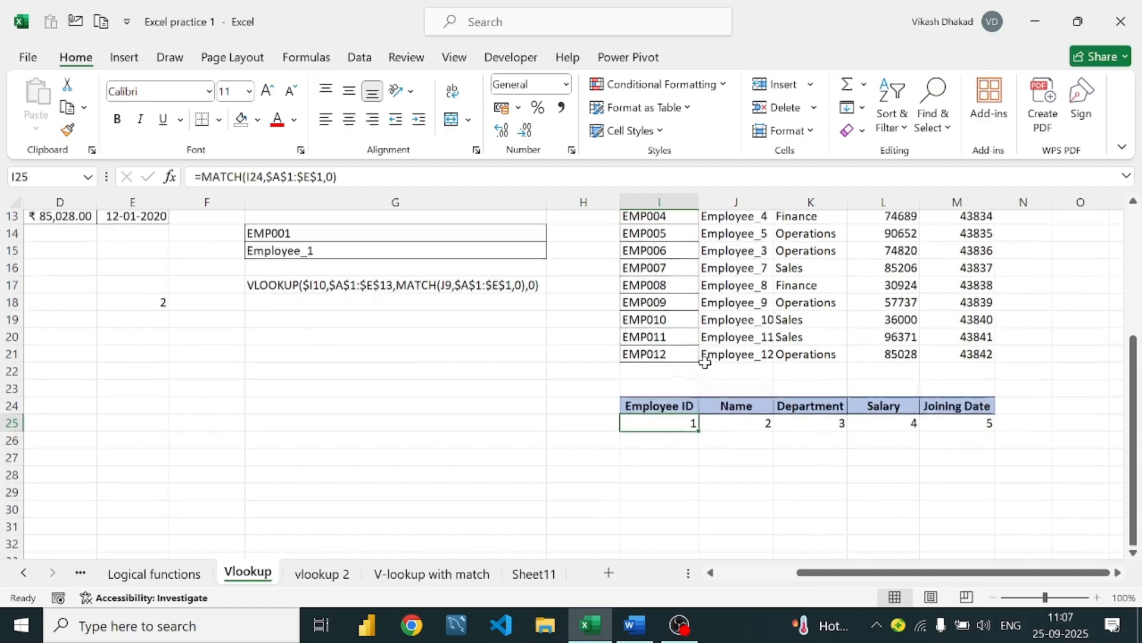
pyautogui.scroll(-3, 682, 317)
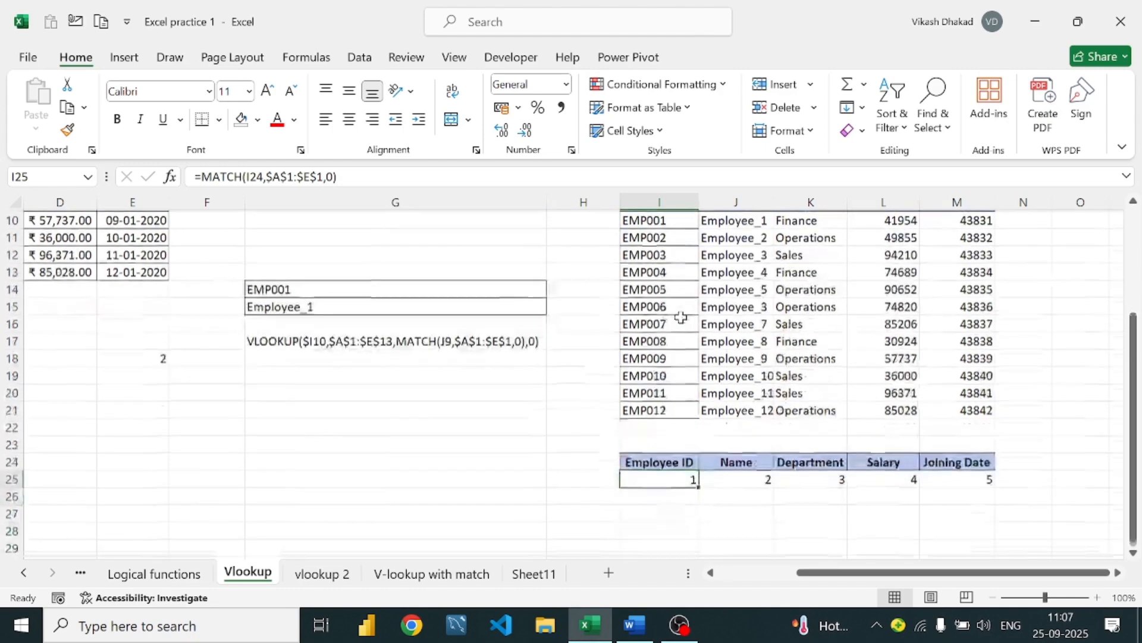
pyautogui.click(683, 459)
# Examine the nested MATCH and its J$9 header reference in J10's VLOOKUP formula
pyautogui.scroll(3, 682, 360)
pyautogui.doubleClick(744, 374)
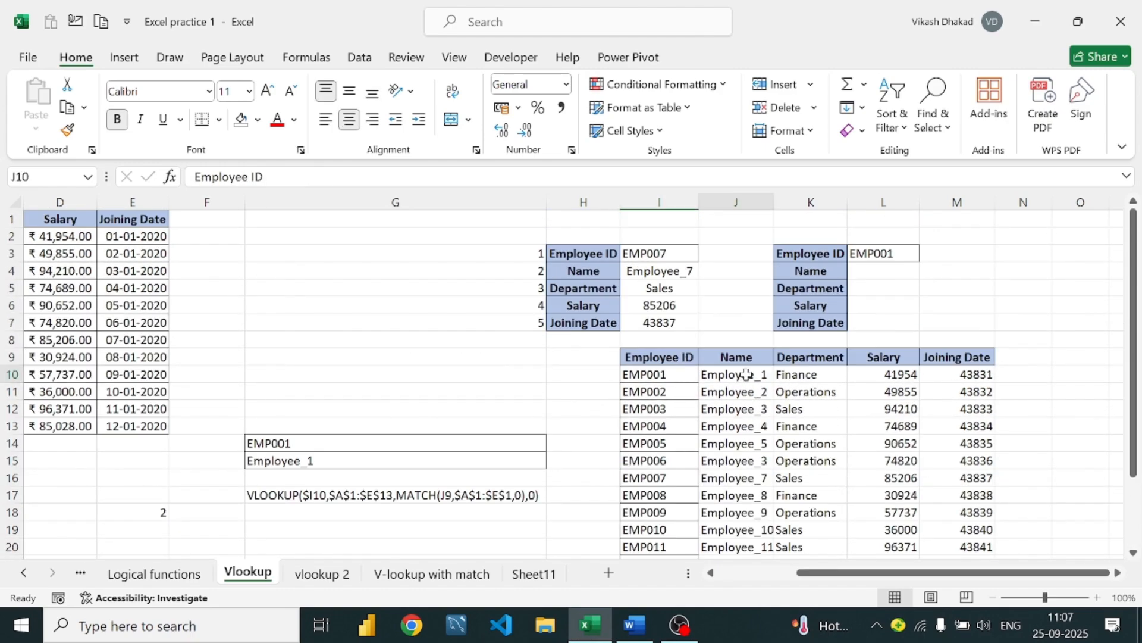
pyautogui.click(909, 376)
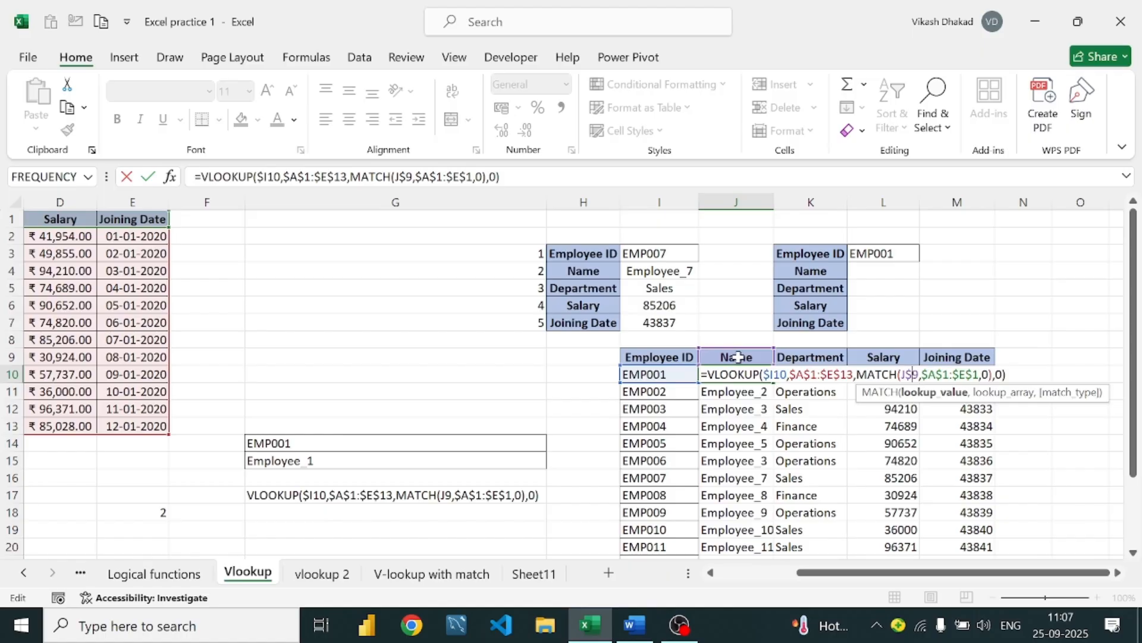
pyautogui.scroll(-1, 738, 357)
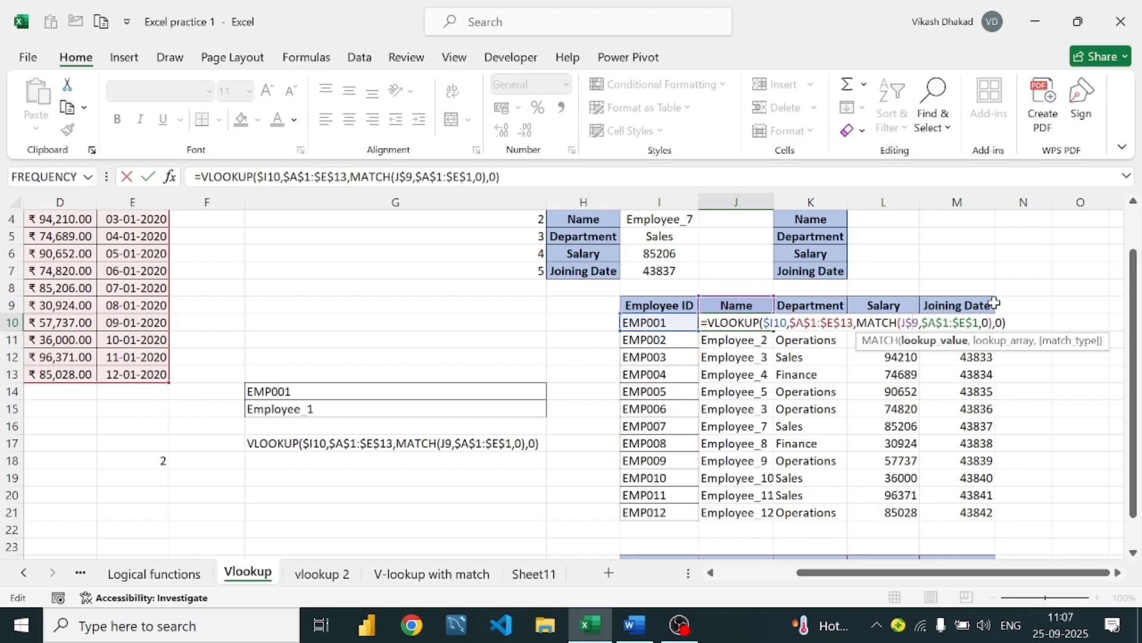
pyautogui.press('Return')
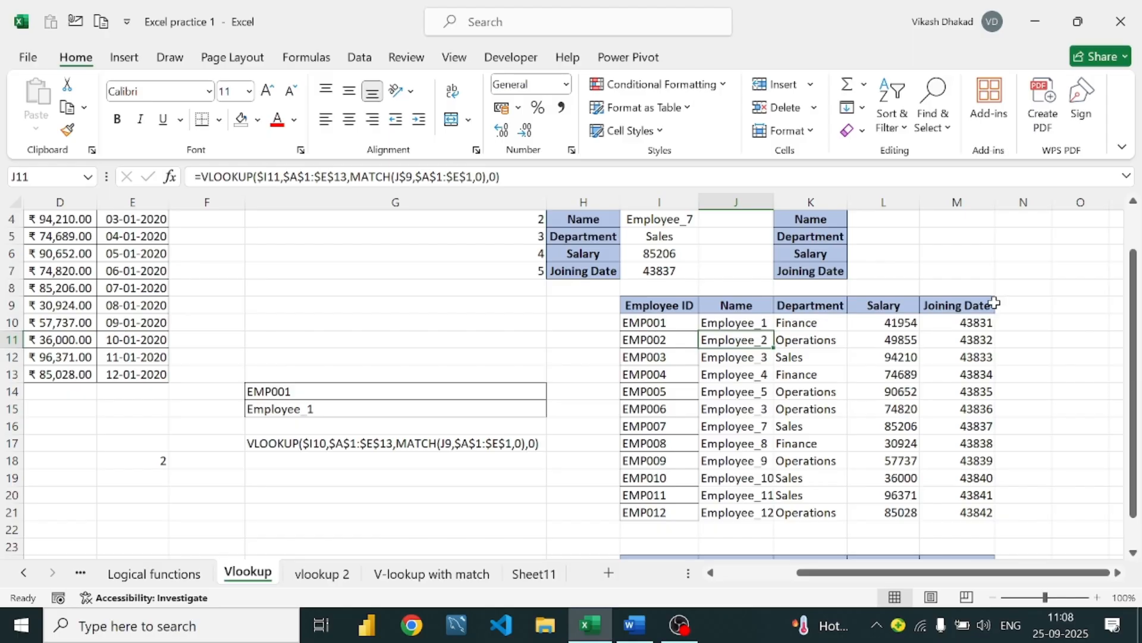
pyautogui.click(680, 637)
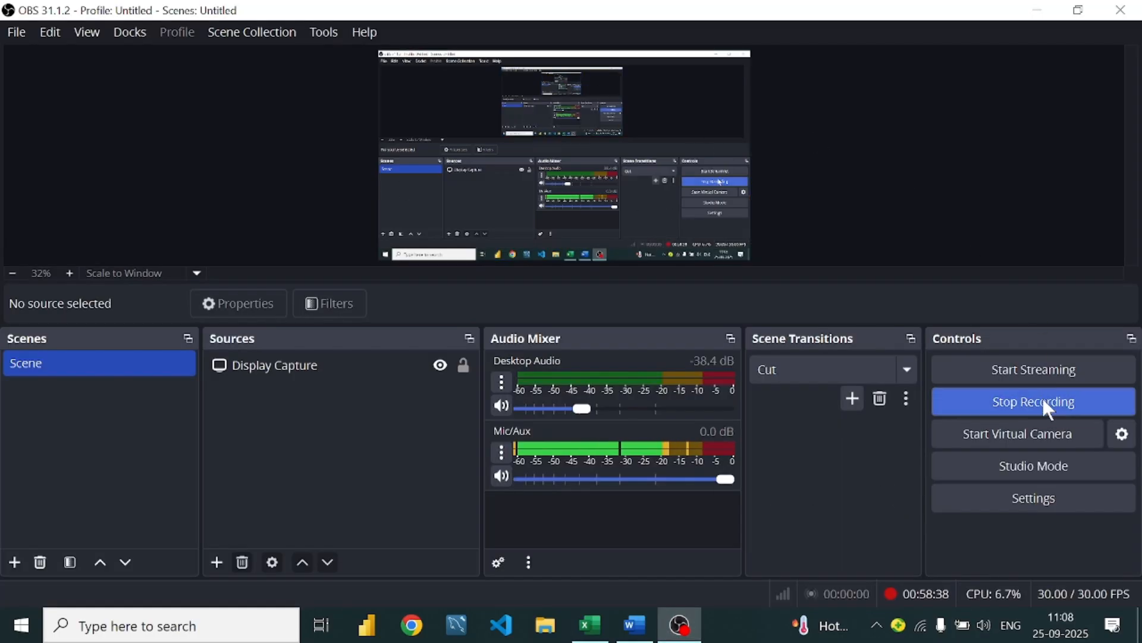